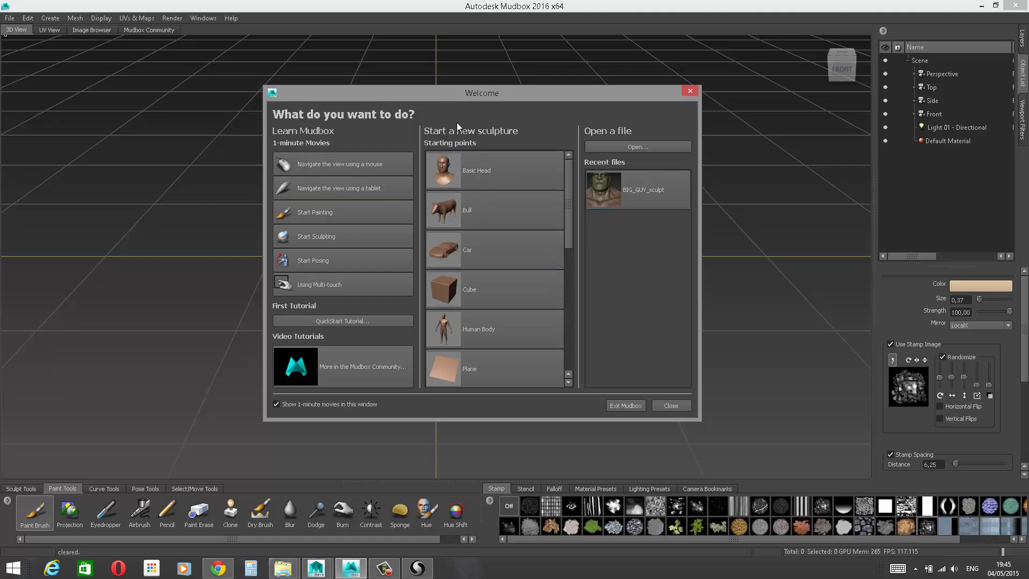
Step: Browse the starting points for a new sculpture and start one from the Human Body model
left_click_drag(571, 201, 572, 259)
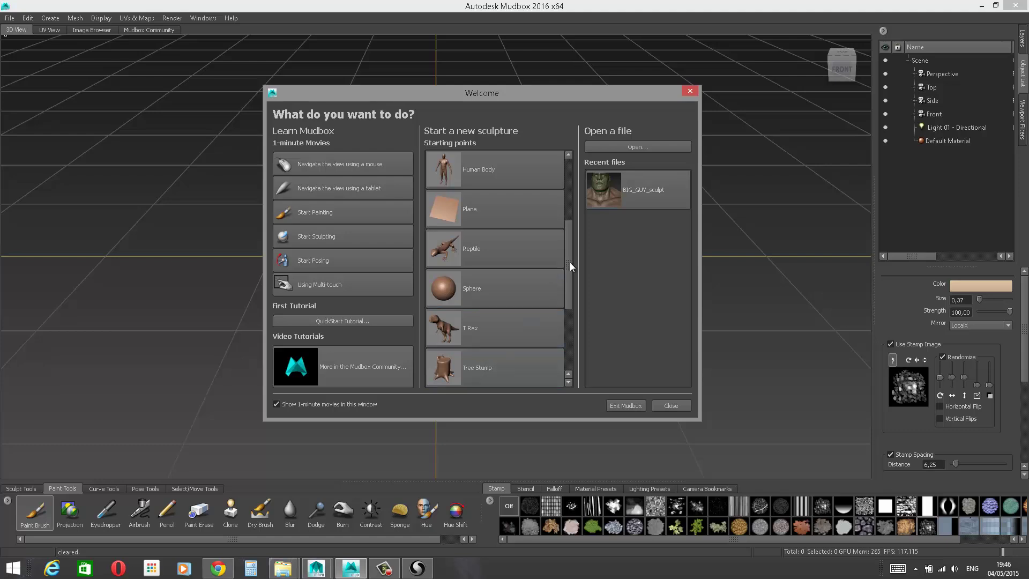
scroll(569, 249, "up", 5)
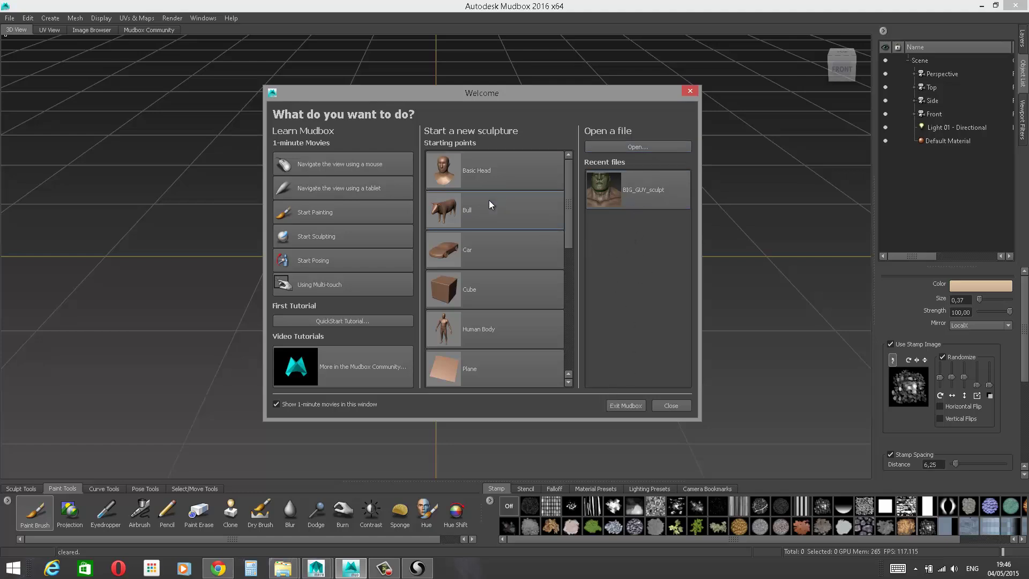
left_click_drag(569, 175, 569, 154)
left_click(478, 328)
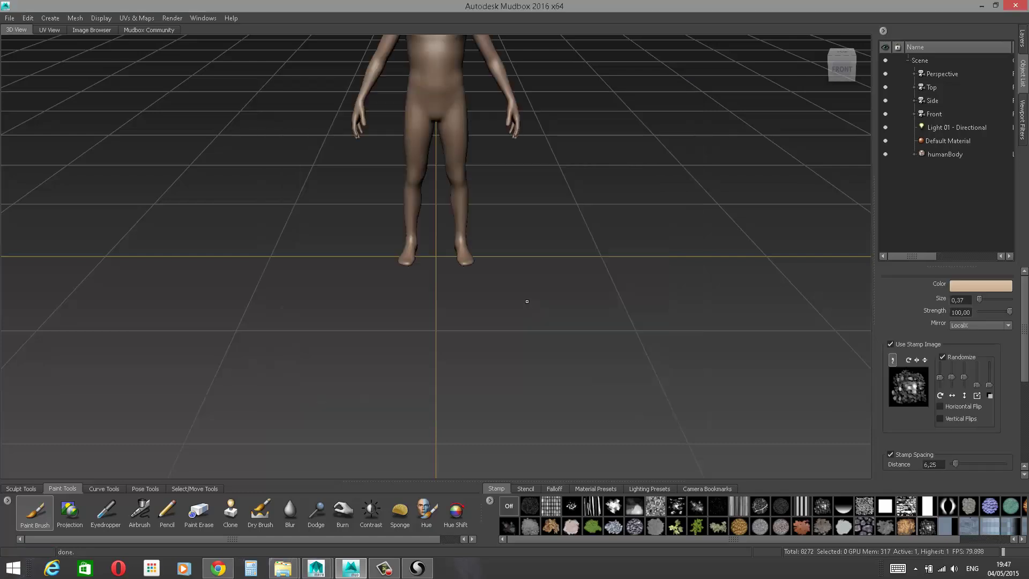
Step: Examine the whole human body model from different angles, moving in on its head and shoulders
left_click_drag(539, 243, 547, 106, "alt")
middle_click_drag(547, 105, 547, 188, "alt")
left_click_drag(546, 189, 583, 186, "alt")
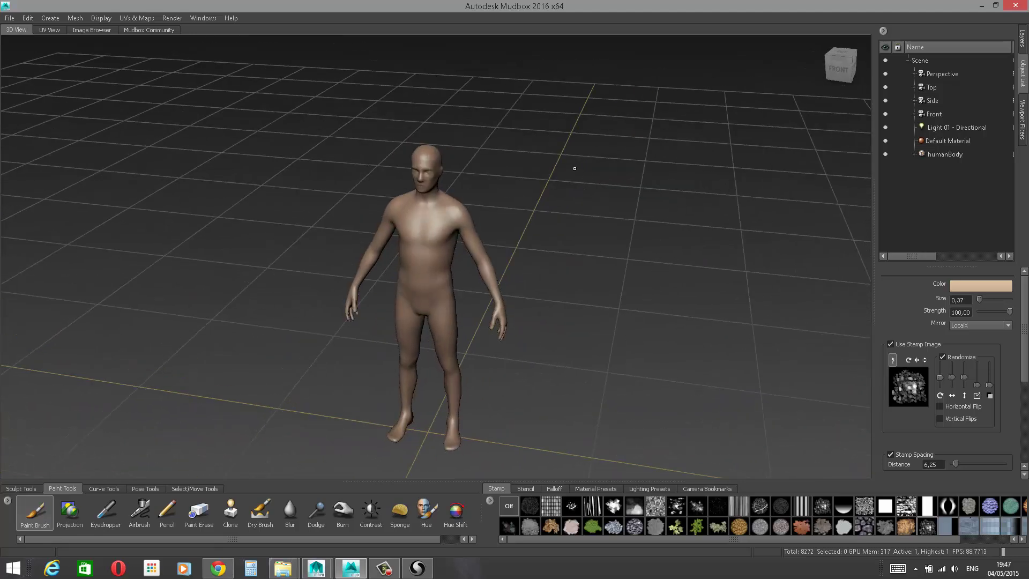
left_click_drag(575, 168, 599, 155, "alt")
right_click_drag(599, 155, 586, 127, "alt")
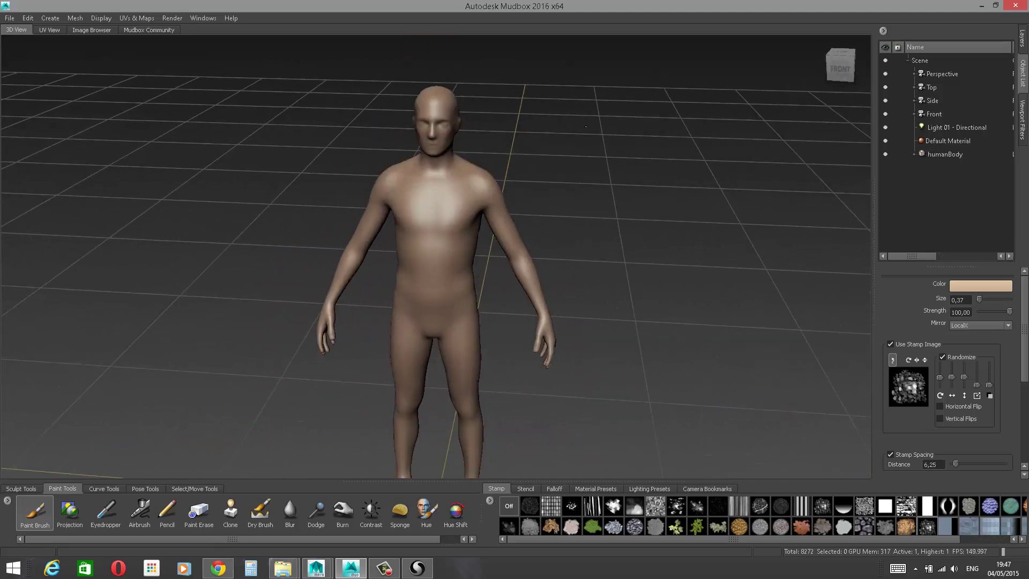
left_click_drag(586, 127, 559, 199, "alt")
left_click_drag(520, 280, 521, 239, "alt")
right_click_drag(521, 239, 535, 398, "alt")
middle_click_drag(509, 248, 701, 213, "alt")
left_click_drag(702, 214, 572, 195, "alt")
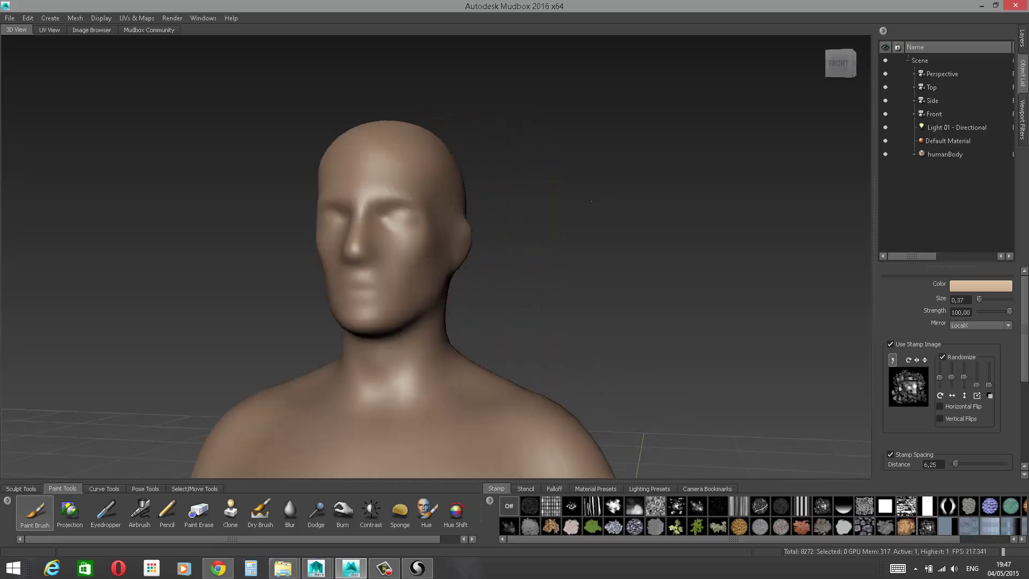
Step: Inspect the model's face up close, then its torso, and frame the head and upper chest from the front
right_click_drag(572, 195, 578, 250, "alt")
middle_click_drag(578, 250, 598, 236, "alt")
mouse_move(556, 205)
left_mouse_down("alt")
mouse_move(557, 244)
mouse_move(555, 216)
left_mouse_up("alt")
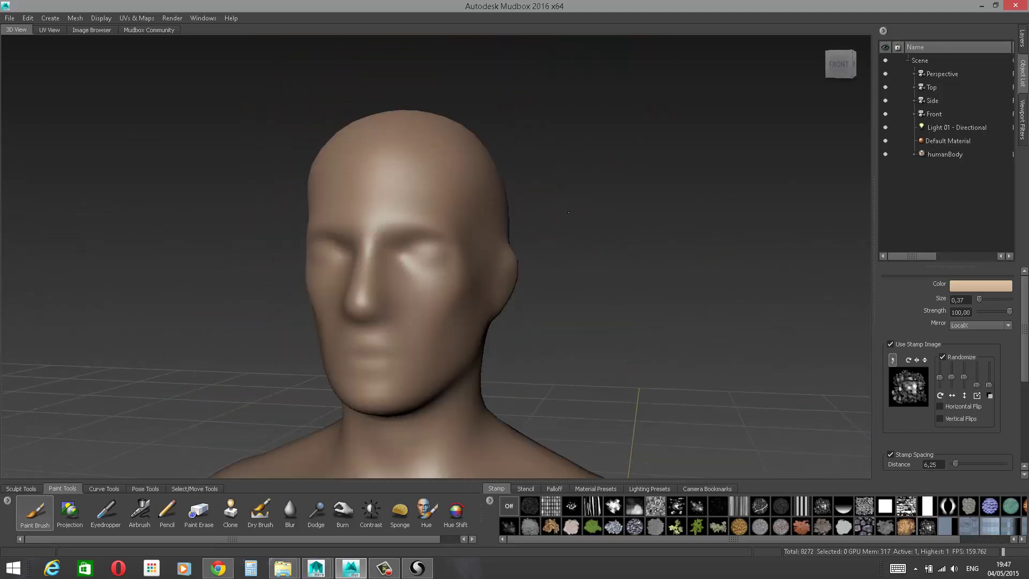
right_click_drag(555, 216, 541, 199, "alt")
mouse_move(541, 200)
middle_mouse_down("alt")
mouse_move(545, 177)
mouse_move(546, 200)
mouse_move(579, 168)
mouse_move(541, 190)
middle_mouse_up("alt")
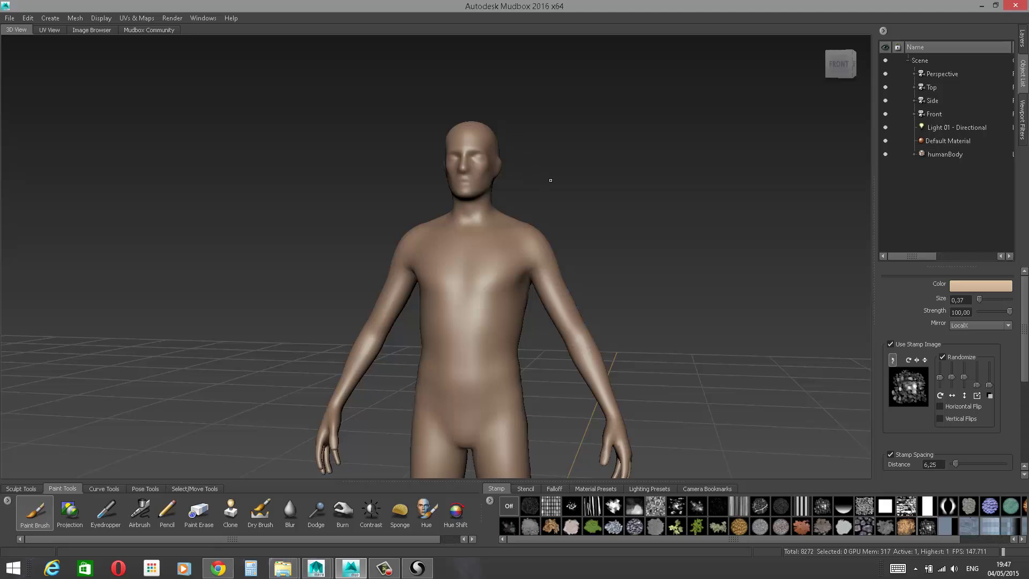
right_click_drag(551, 180, 571, 221, "alt")
middle_click_drag(571, 221, 506, 271, "alt")
left_click_drag(555, 215, 540, 200, "alt")
right_click_drag(560, 228, 582, 282, "alt")
mouse_move(579, 179)
middle_mouse_down("alt")
mouse_move(587, 215)
mouse_move(587, 188)
middle_mouse_up("alt")
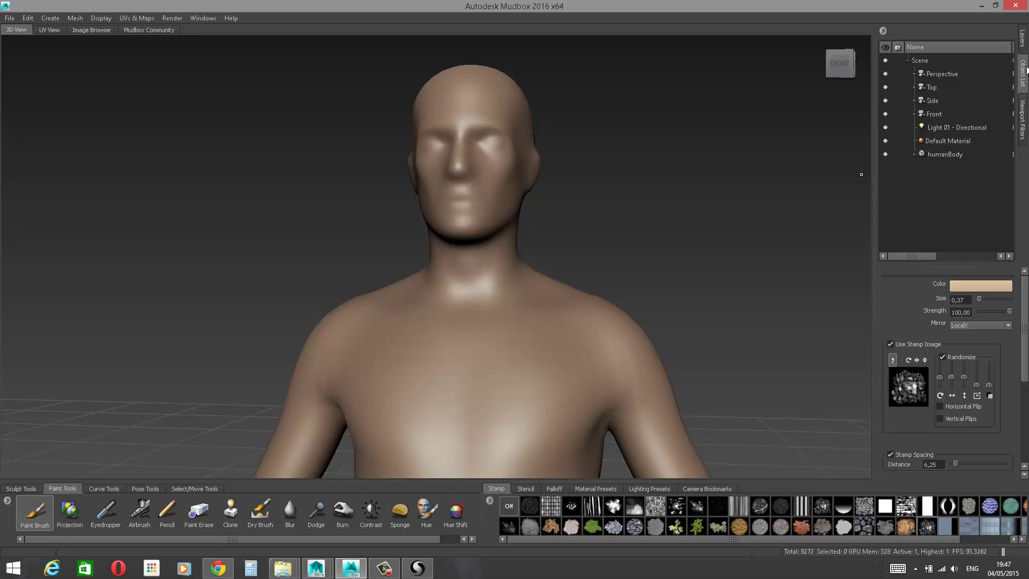
Step: Open the Windows Magnifier and magnify the screen to 300%
left_click(19, 572)
left_click(1016, 290)
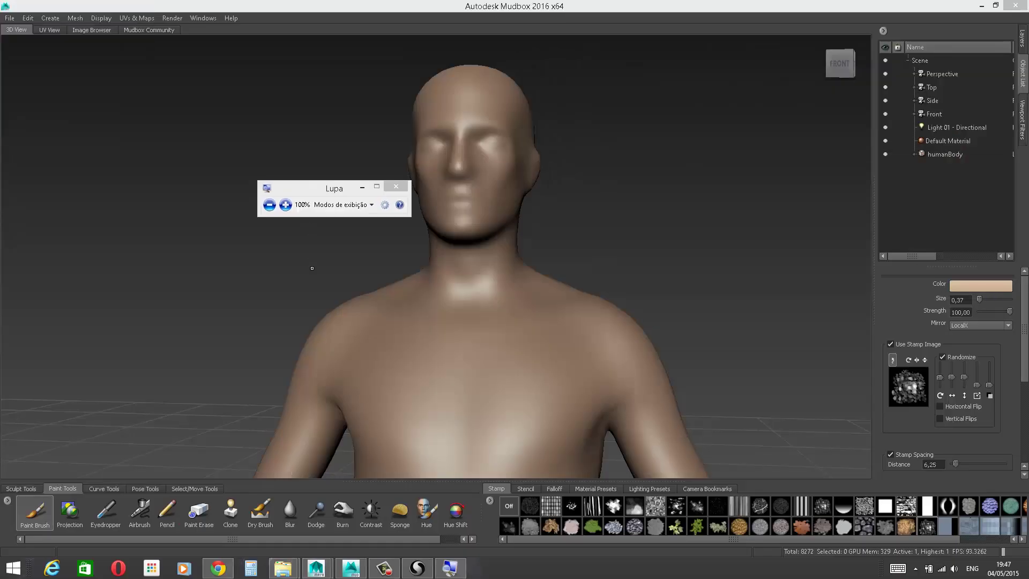
left_click(286, 206)
left_click(286, 205)
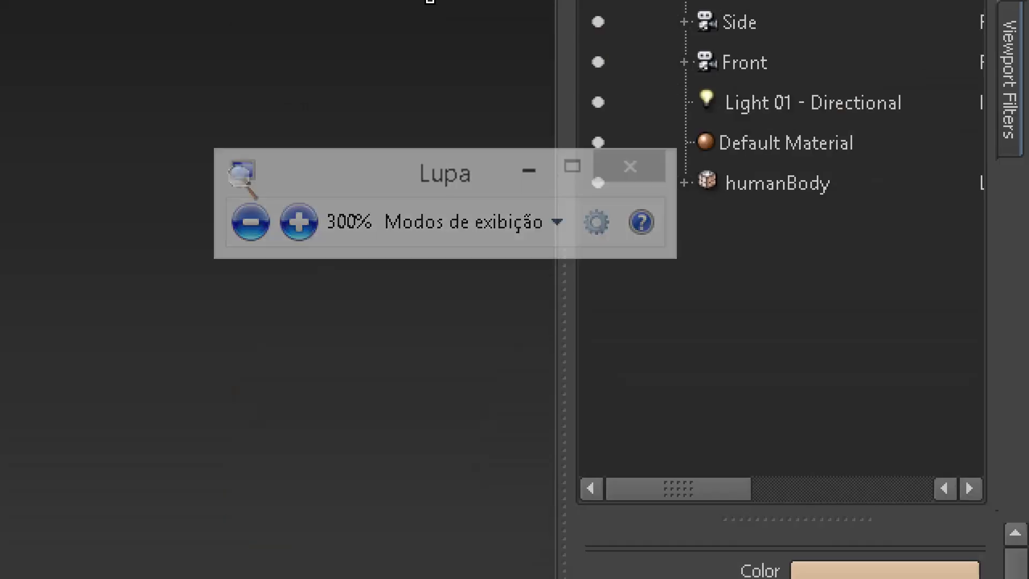
Step: Go through the scene's cameras, directional light, default material and humanBody in the Object List, checking the meshes under humanBody
left_click(944, 75)
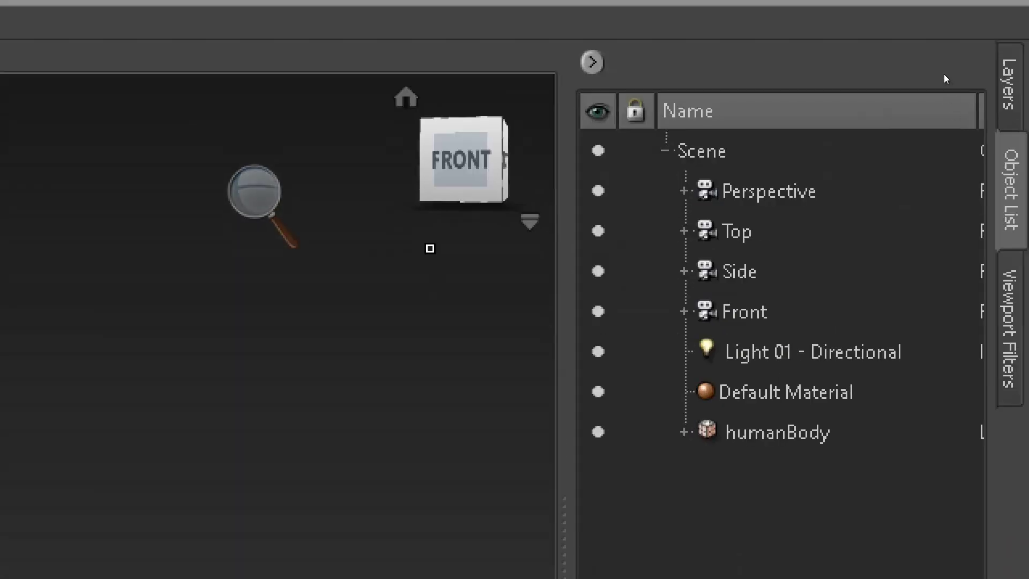
key("Down")
key("Down")
key("Down")
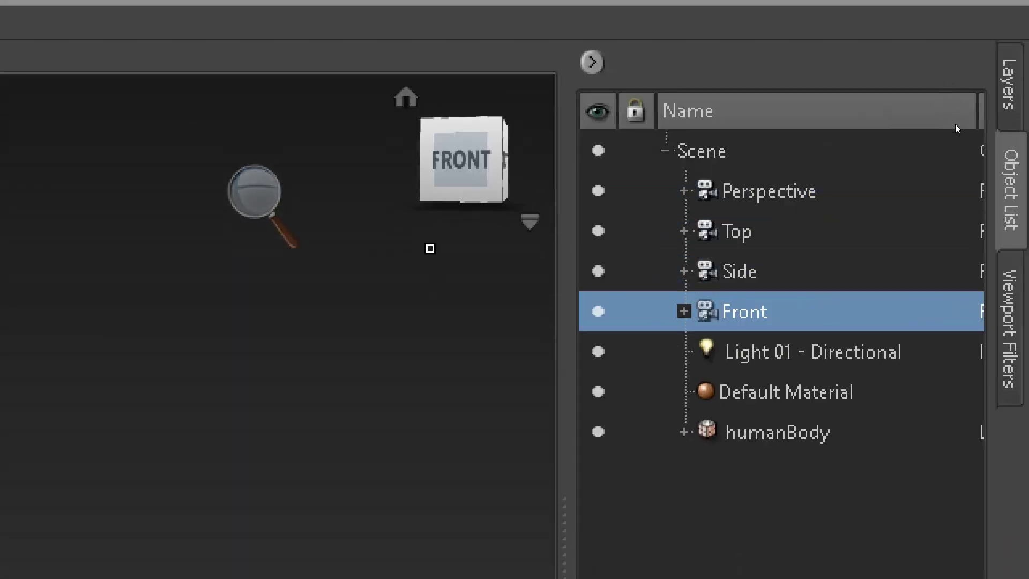
key("Down")
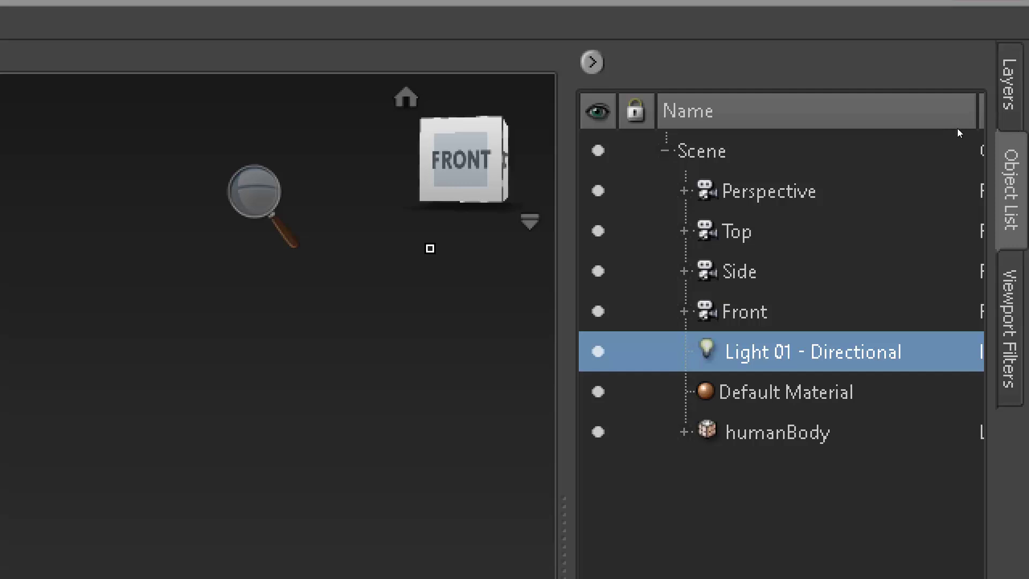
key("Down")
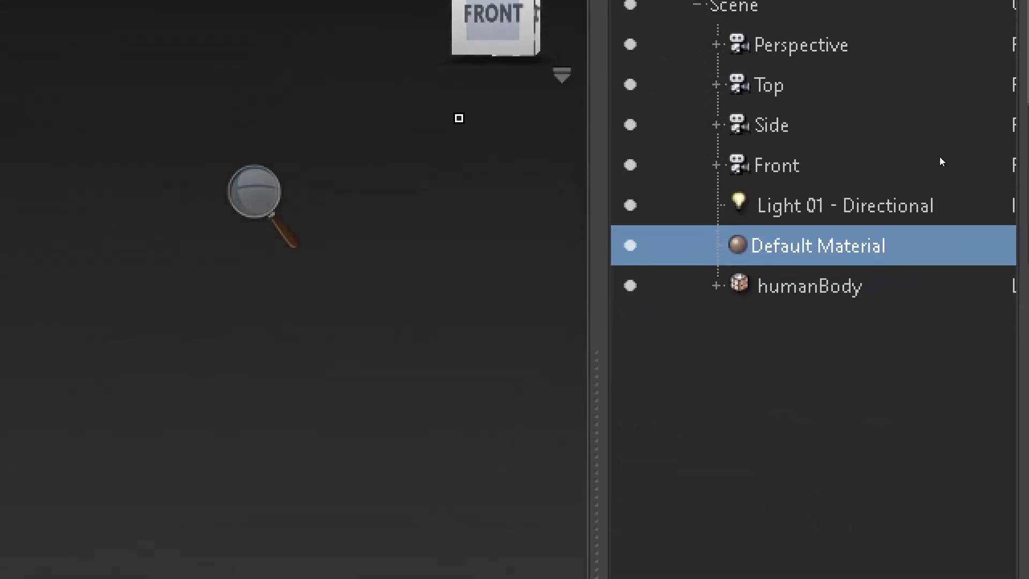
key("Down")
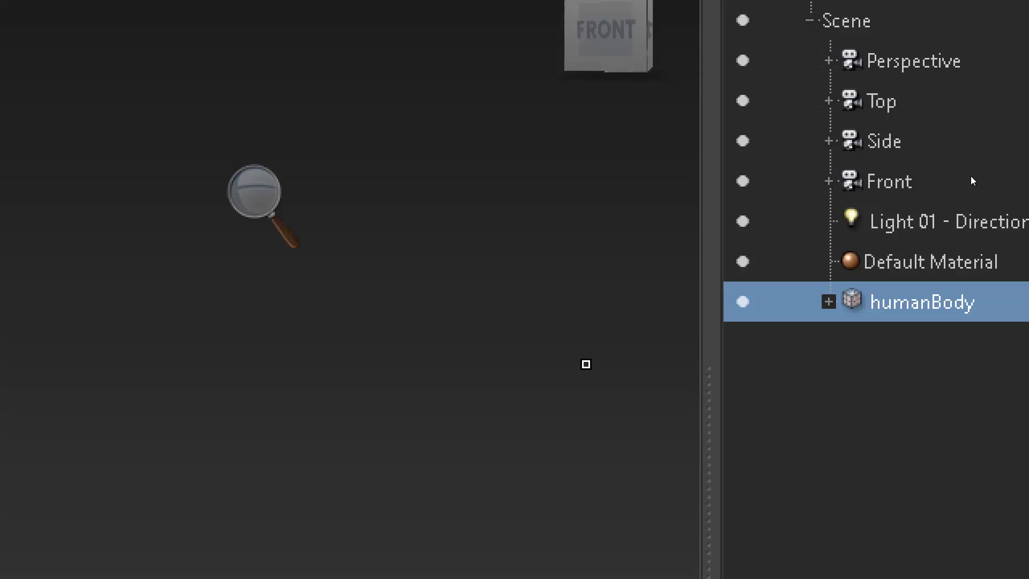
left_click(939, 165)
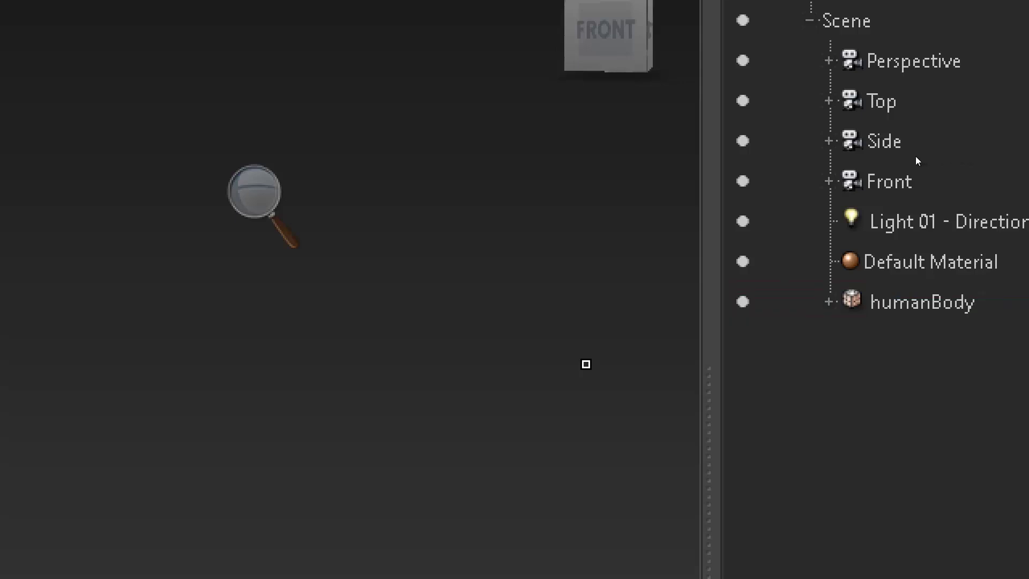
left_click(916, 156)
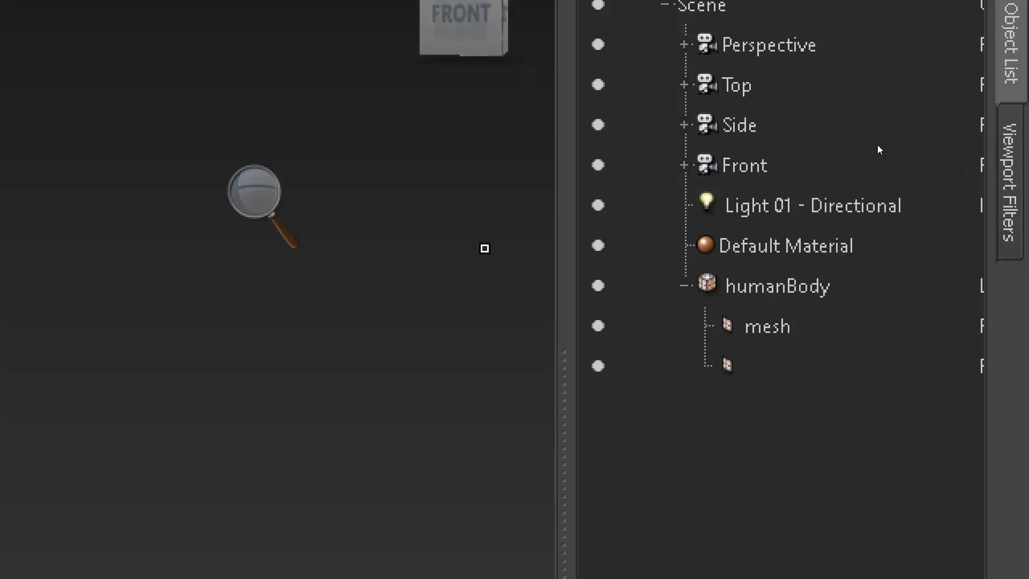
left_click(915, 155)
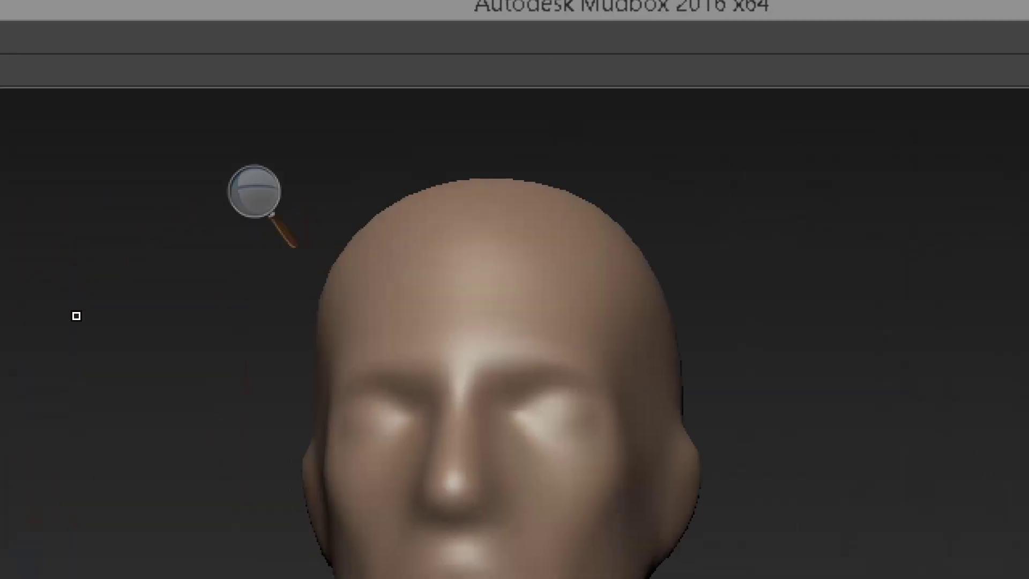
Step: Return the screen magnification to 100% and close the Magnifier
left_click(254, 192)
left_click(252, 210)
left_click(253, 210)
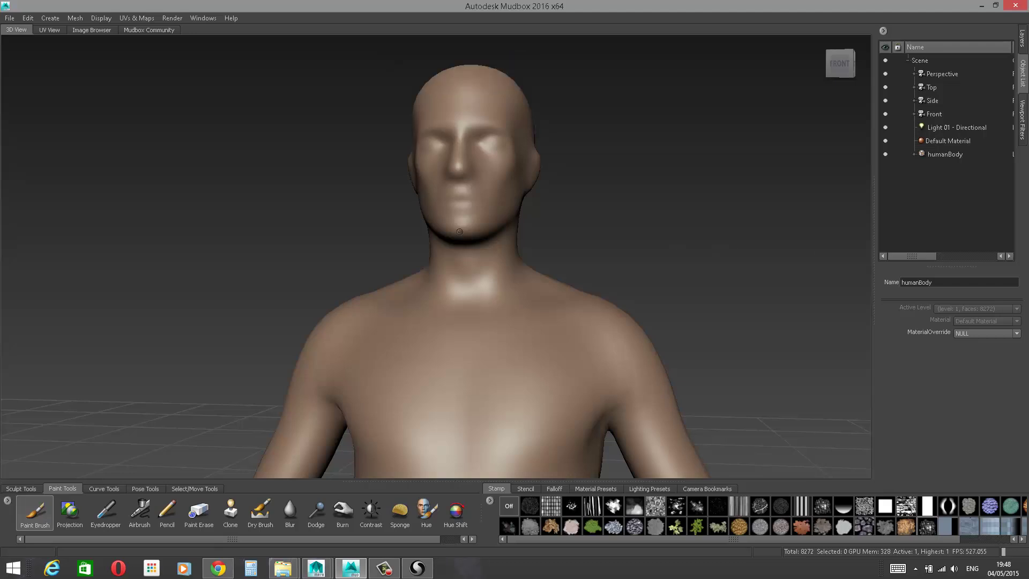
Step: Show the sculpting tools and select the Sculpt brush followed by the Smooth brush
left_click(24, 490)
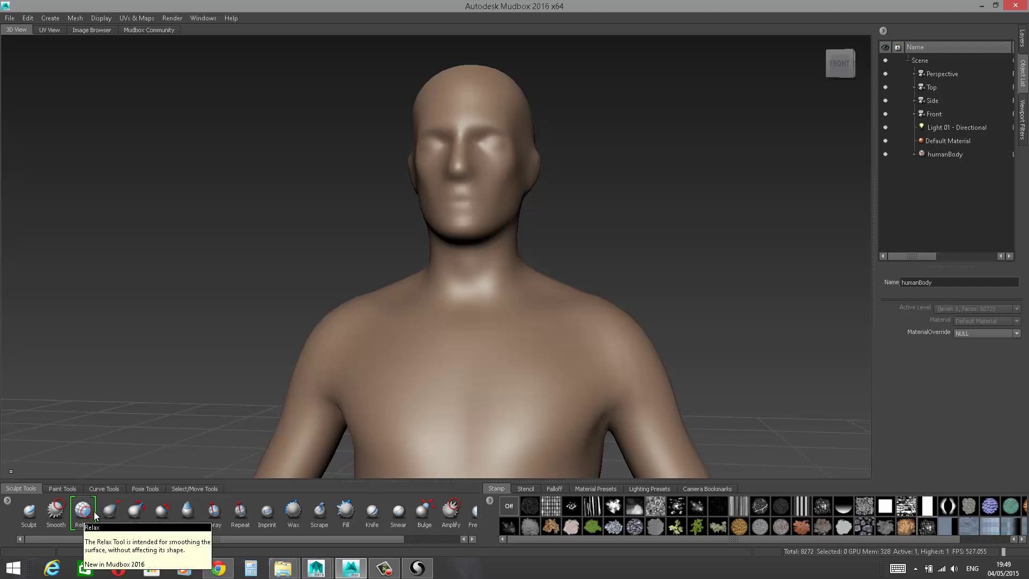
left_click(30, 516)
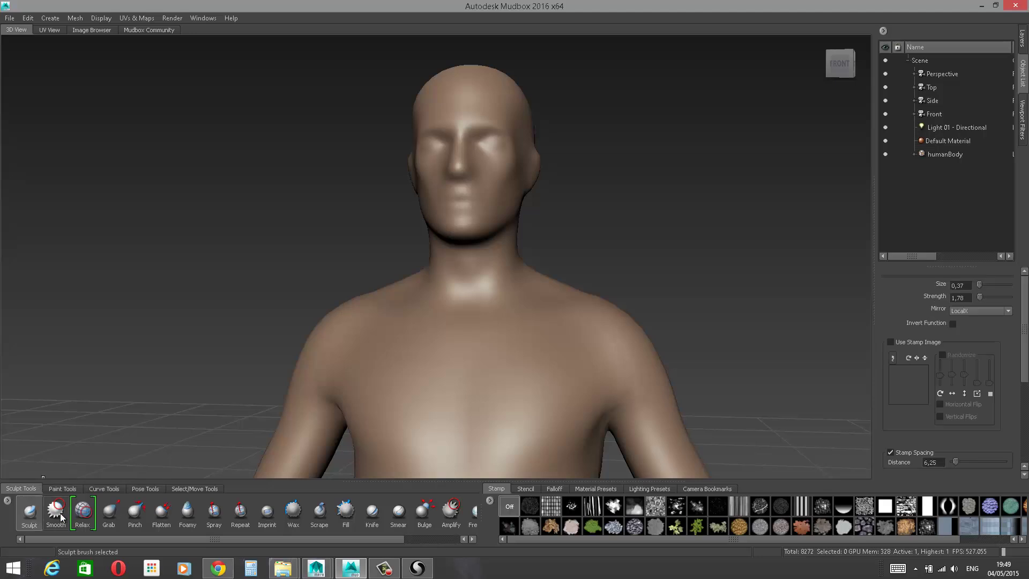
left_click(59, 514)
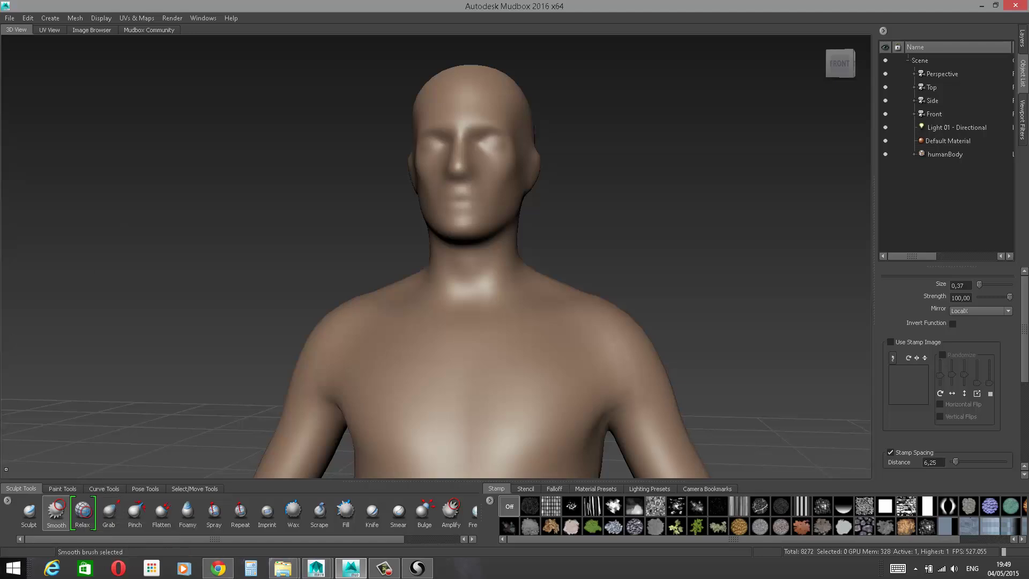
Step: Reopen the Windows Magnifier and enlarge the screen to 400% to inspect the sculpting tools
left_click(13, 568)
left_click(1019, 291)
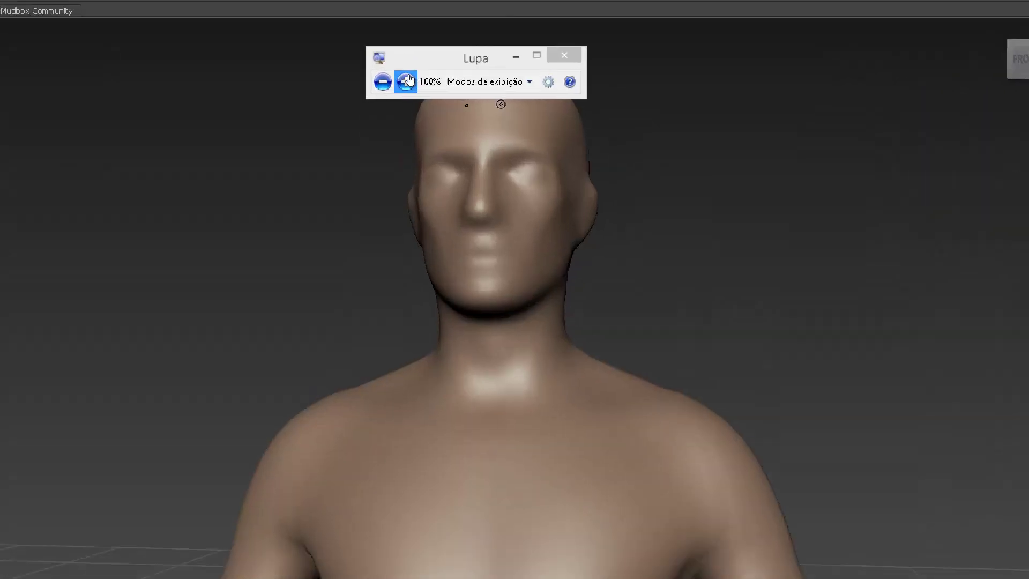
left_click(409, 80)
left_click(406, 84)
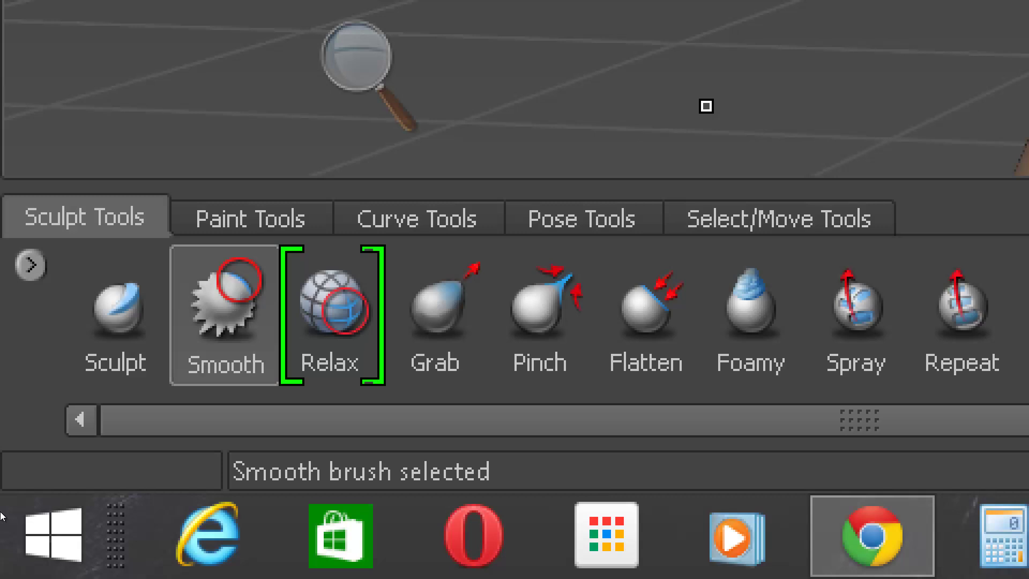
Step: Go through several sculpting brushes, including Smooth, Wax, Knife and Fill, and finish with the Sculpt brush selected
left_click(137, 261)
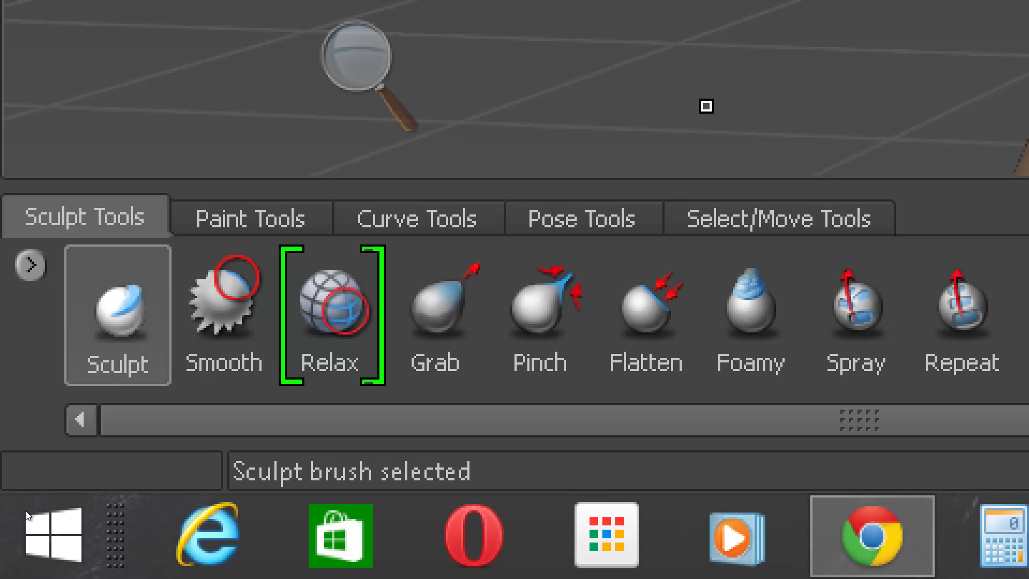
left_click(231, 300)
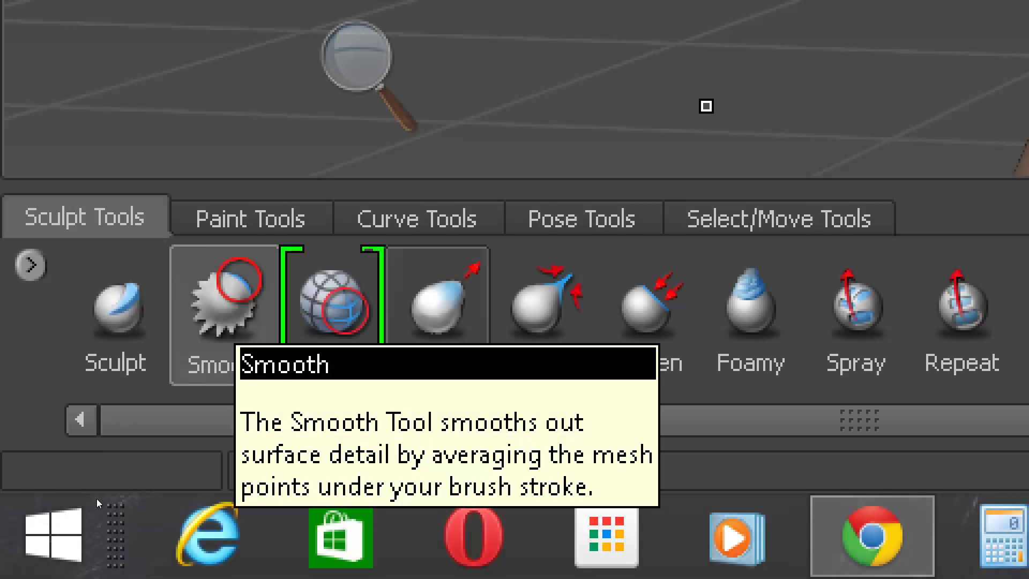
left_click(455, 282)
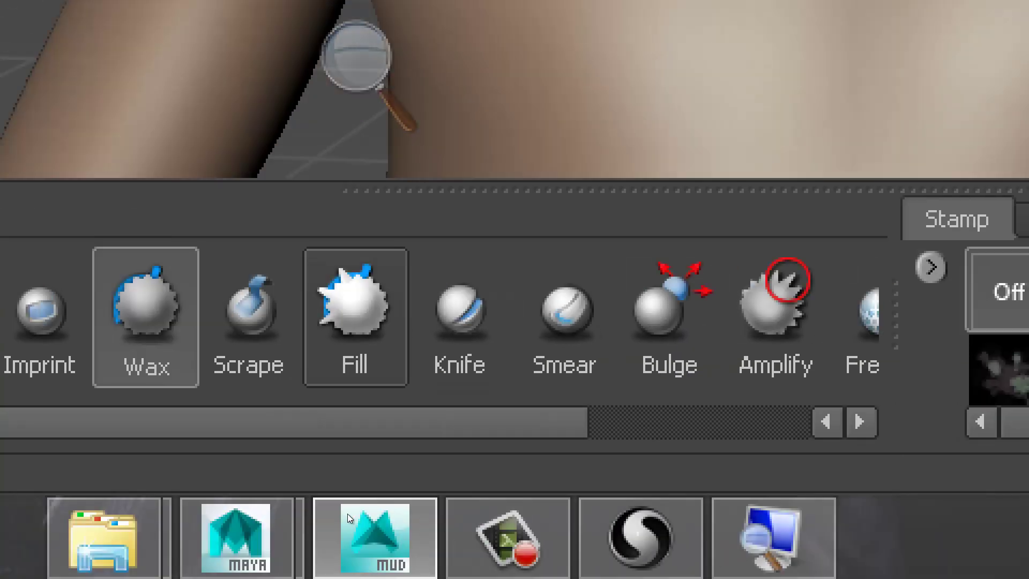
left_click(448, 318)
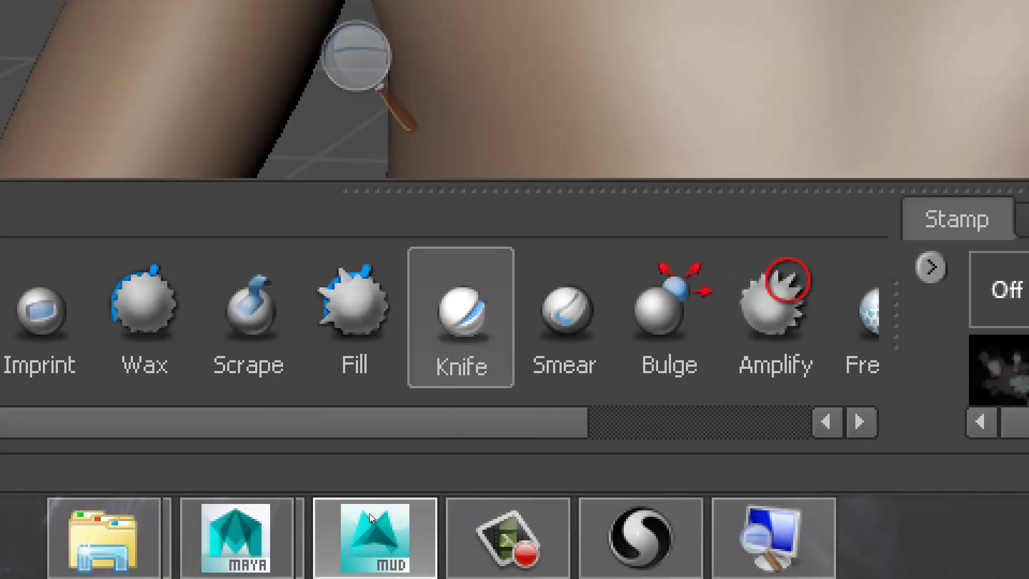
left_click(343, 305)
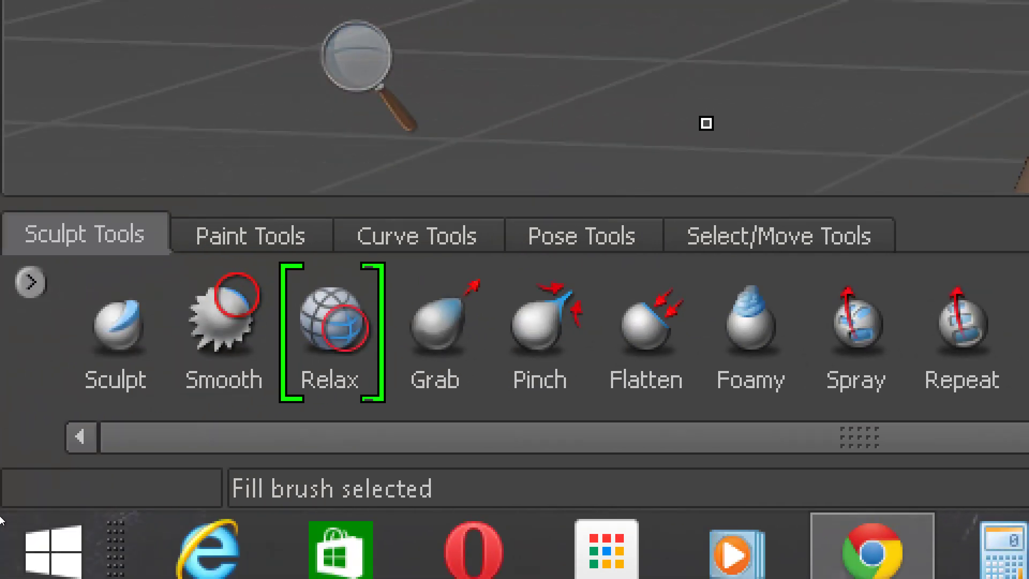
left_click(108, 334)
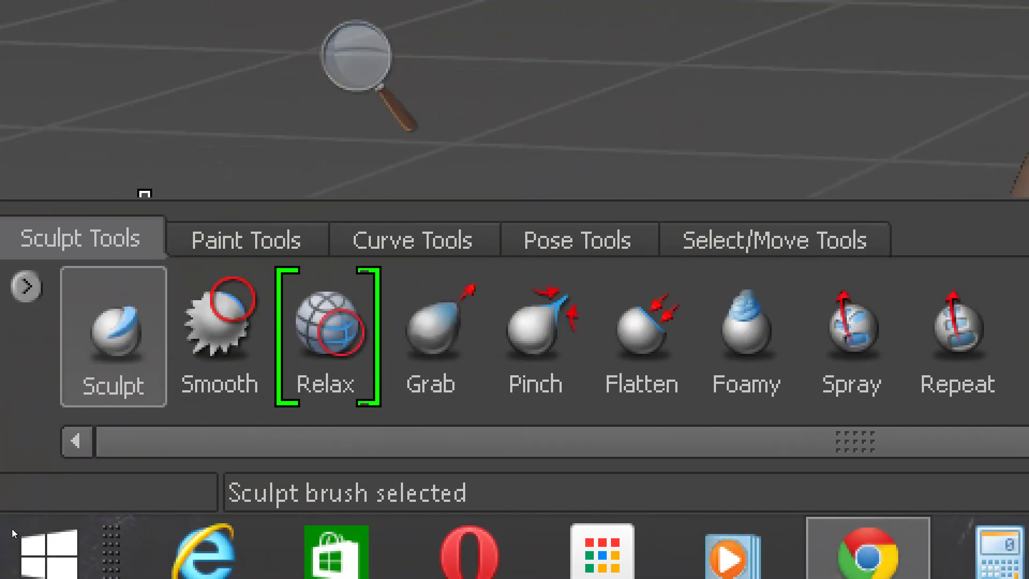
Step: Reduce the screen magnification from the enlarged tool view to 100% and close the Magnifier
left_click(355, 53)
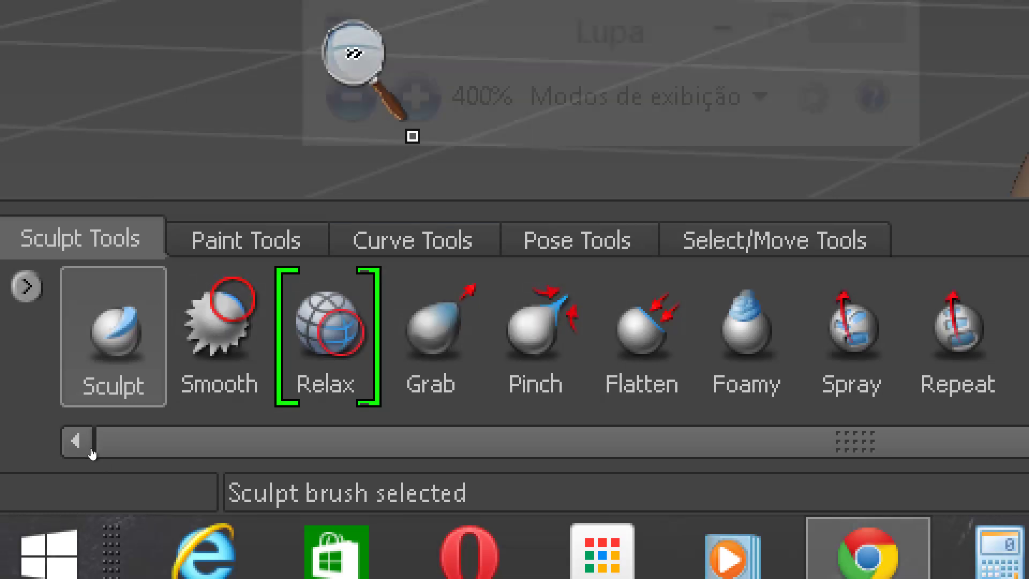
left_click(348, 98)
left_click(280, 182)
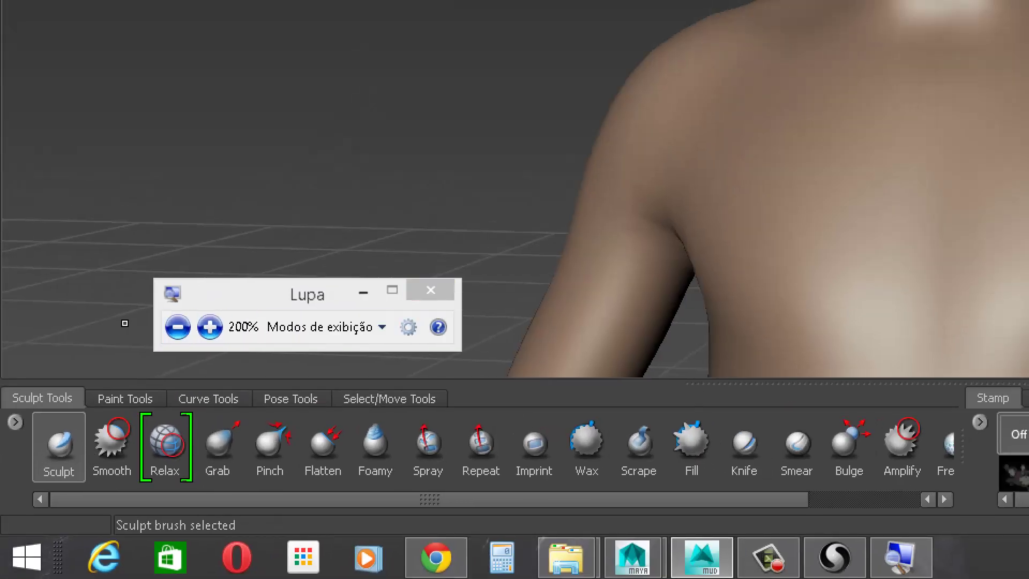
left_click(177, 327)
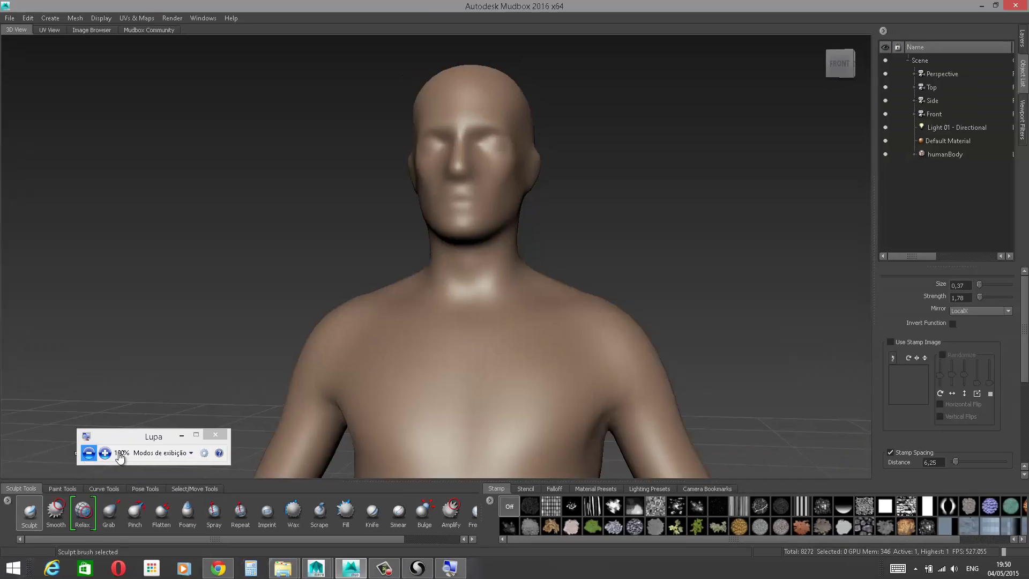
left_click(215, 434)
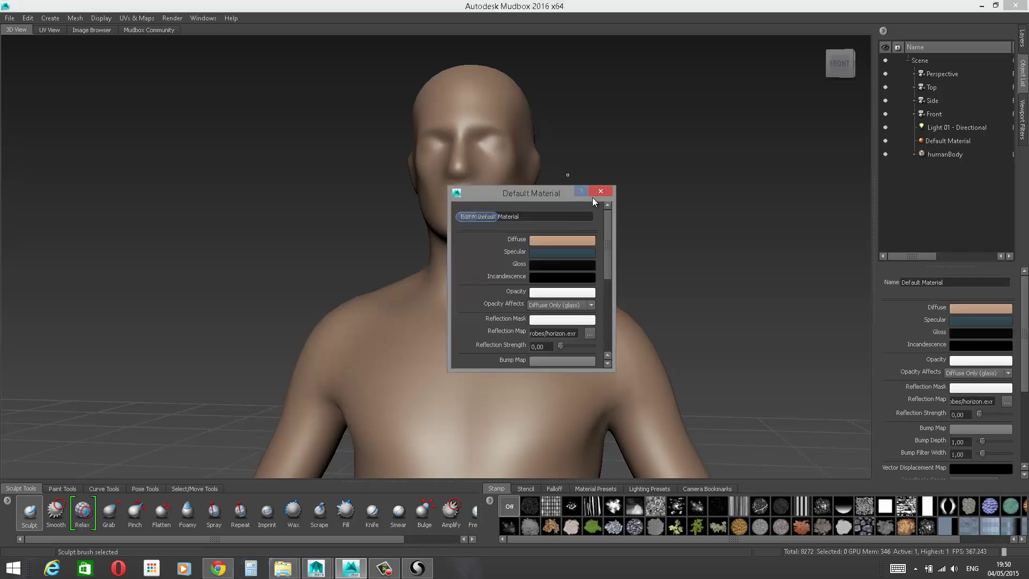
Step: Close the Default Material window and select the Sculpt brush with its size raised to 4,30
left_click(601, 192)
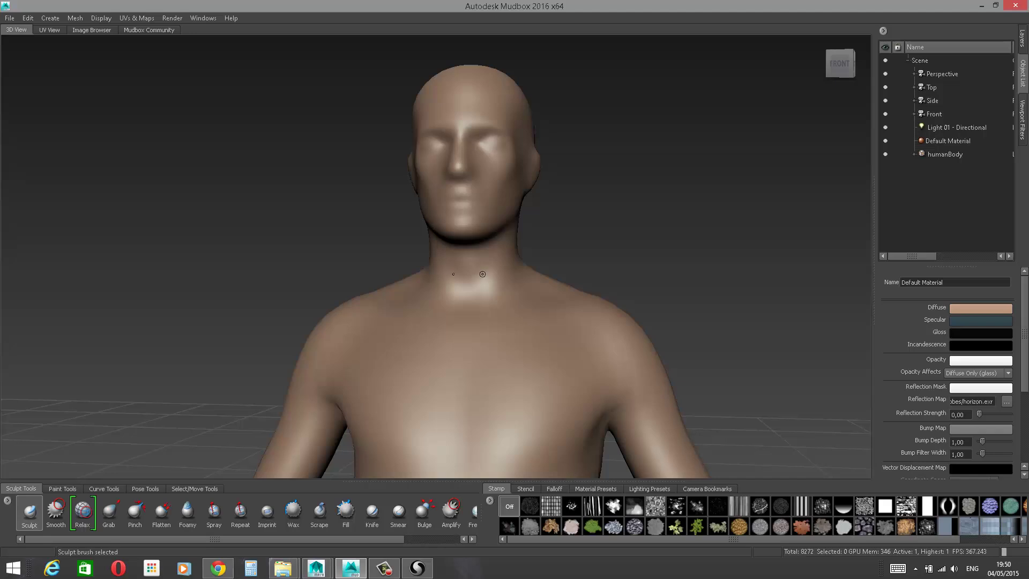
left_click(33, 512)
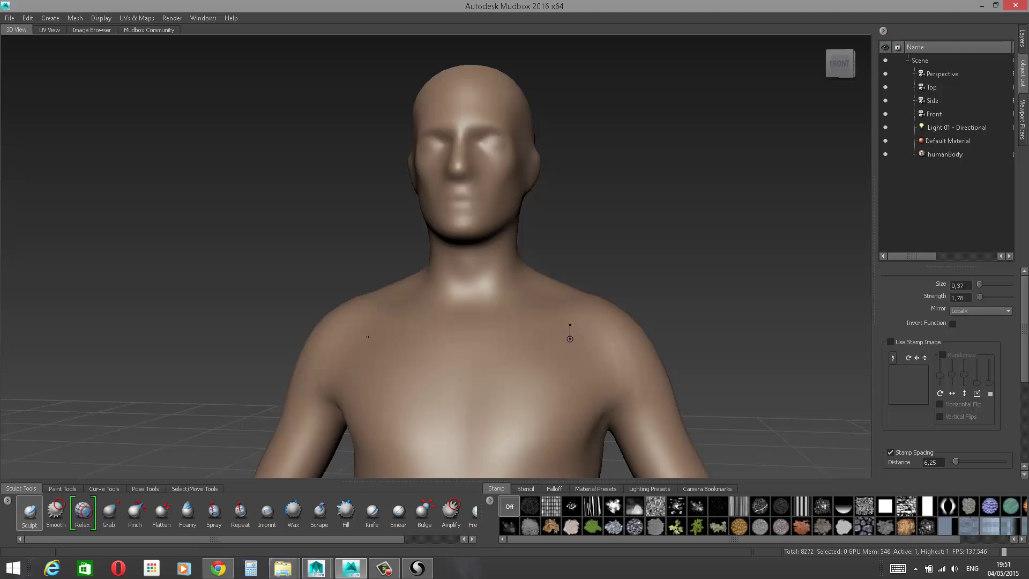
mouse_move(570, 341)
left_mouse_down()
mouse_move(672, 341)
mouse_move(602, 340)
mouse_move(647, 341)
mouse_move(615, 341)
left_mouse_up()
Step: Try mirrored Sculpt strokes down the upper chest and undo them
left_click_drag(502, 408, 541, 358)
mouse_move(531, 321)
left_mouse_down()
mouse_move(493, 334)
mouse_move(555, 314)
mouse_move(514, 335)
mouse_move(485, 409)
mouse_move(493, 398)
left_mouse_up()
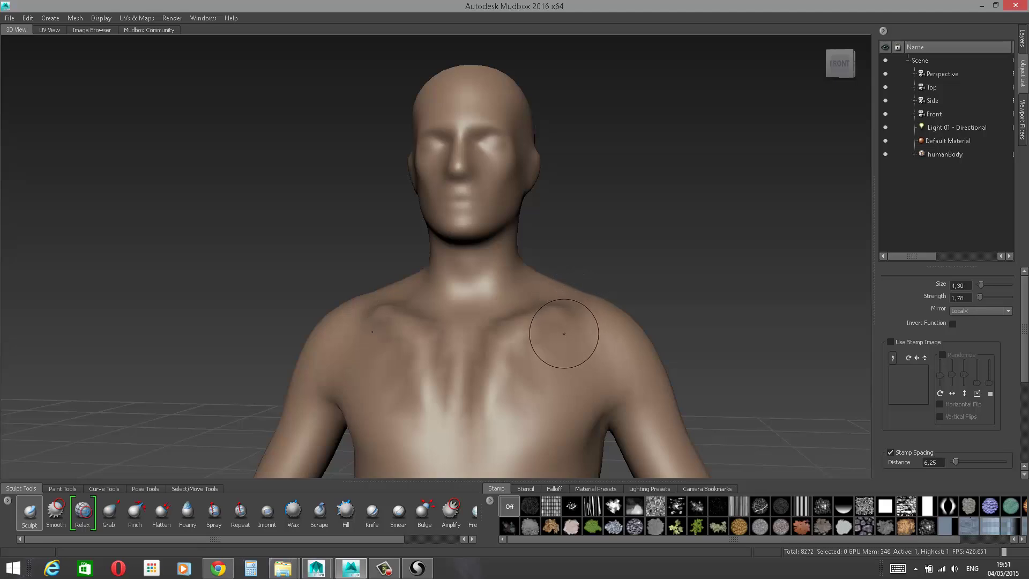
key("ctrl+z")
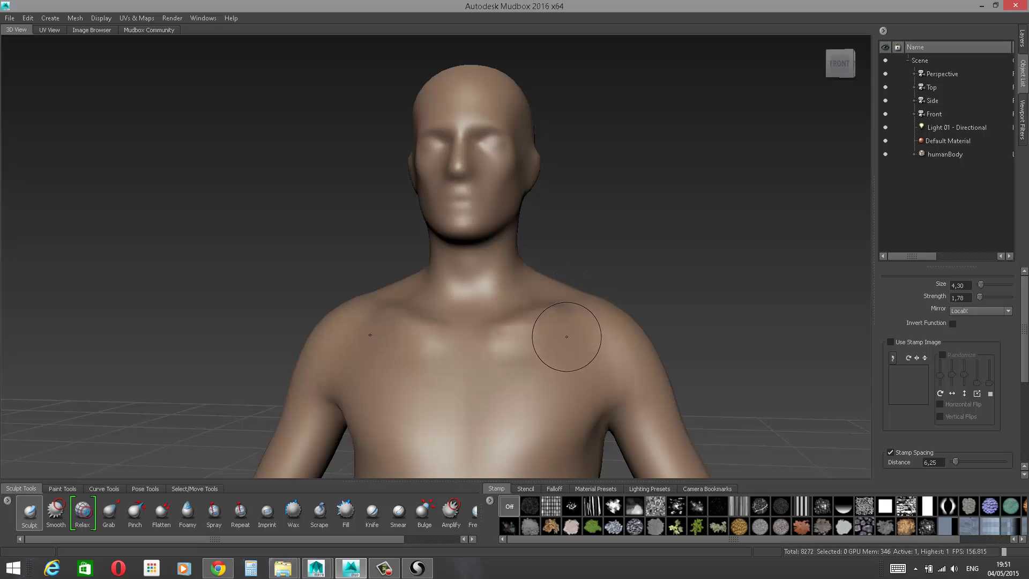
key("ctrl+z")
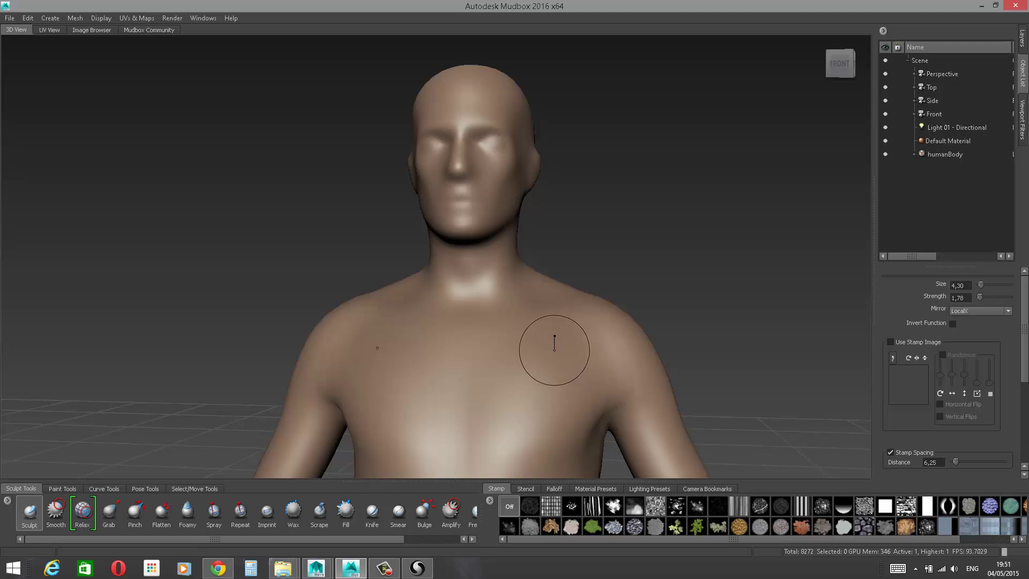
Step: Set the Sculpt brush's size to 7,39 and its strength to 17,33
left_click_drag(554, 350, 552, 350)
left_click_drag(553, 350, 535, 350)
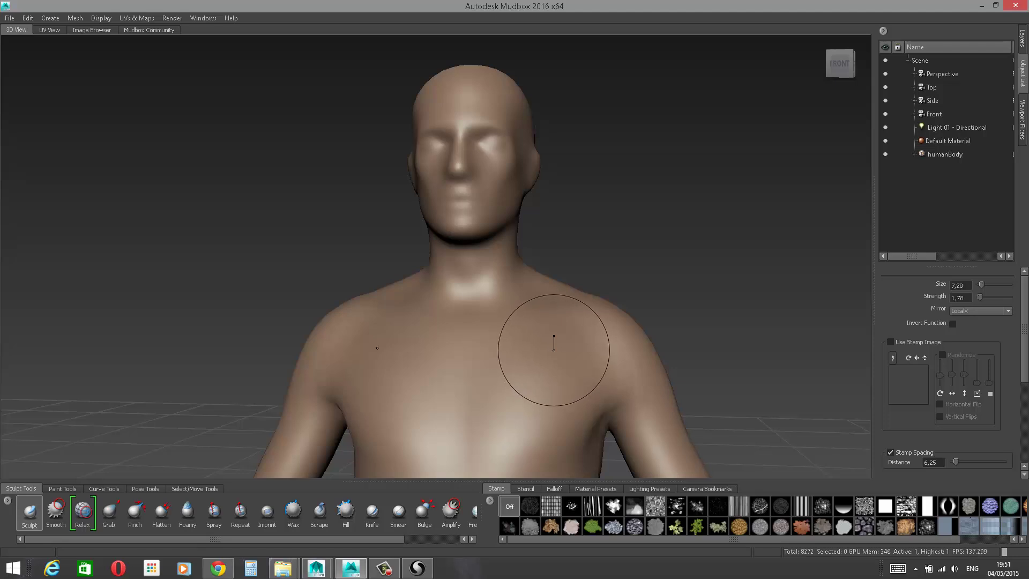
left_click_drag(554, 350, 555, 351)
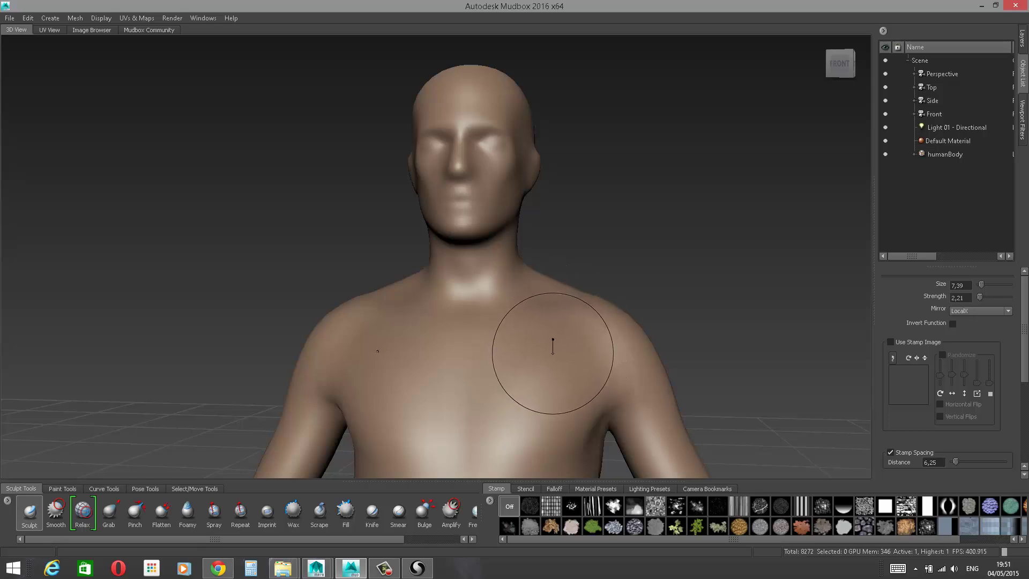
left_click_drag(553, 294, 553, 317)
mouse_move(553, 270)
left_mouse_down()
mouse_move(553, 149)
mouse_move(552, 333)
mouse_move(553, 177)
mouse_move(553, 308)
mouse_move(552, 183)
mouse_move(553, 283)
mouse_move(552, 211)
left_mouse_up()
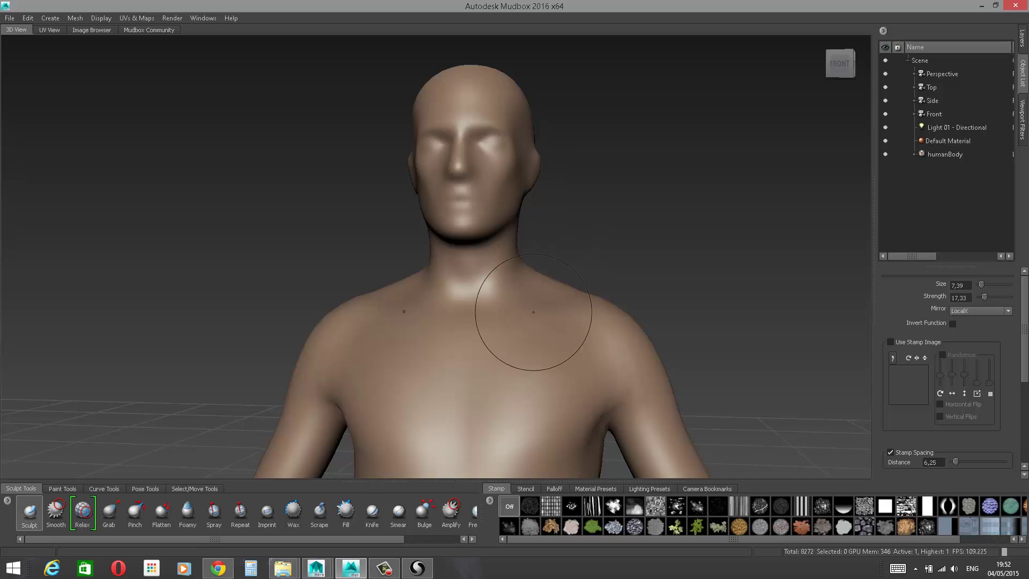
Step: Test the stronger Sculpt brush across the chest and along the jaw, undoing the strokes each time
mouse_move(553, 333)
left_mouse_down()
mouse_move(592, 300)
mouse_move(547, 319)
mouse_move(498, 429)
left_mouse_up()
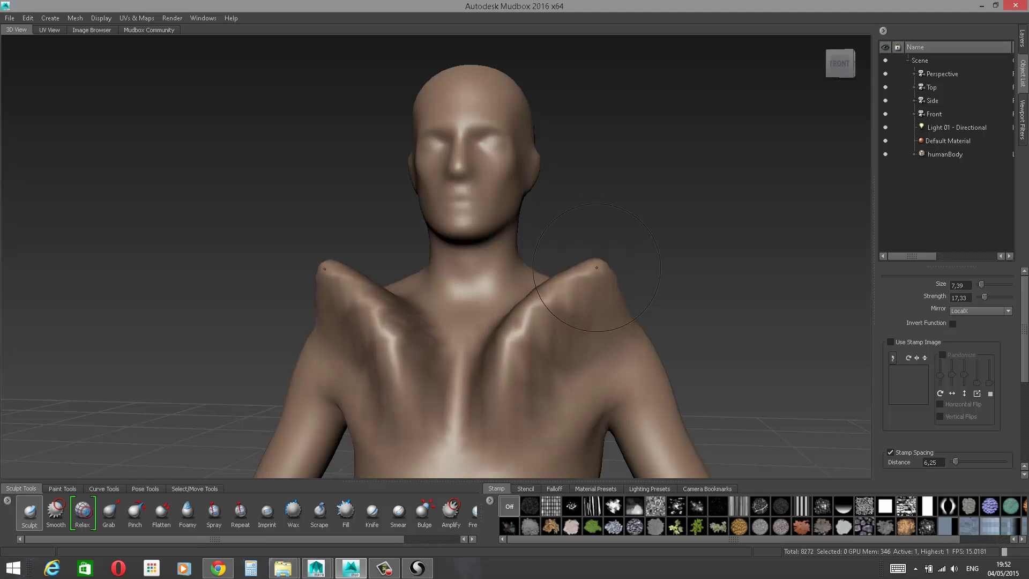
key("ctrl+z")
left_click_drag(612, 203, 630, 218, "alt")
right_click_drag(629, 218, 661, 239, "alt")
left_click_drag(661, 239, 617, 236, "alt")
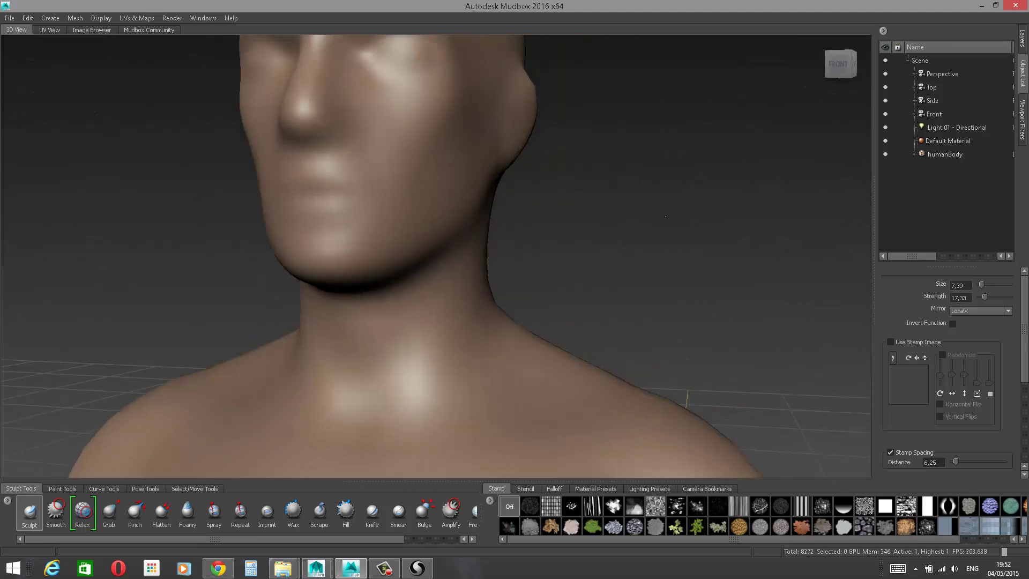
mouse_move(466, 176)
left_mouse_down()
mouse_move(440, 220)
mouse_move(322, 271)
left_mouse_up()
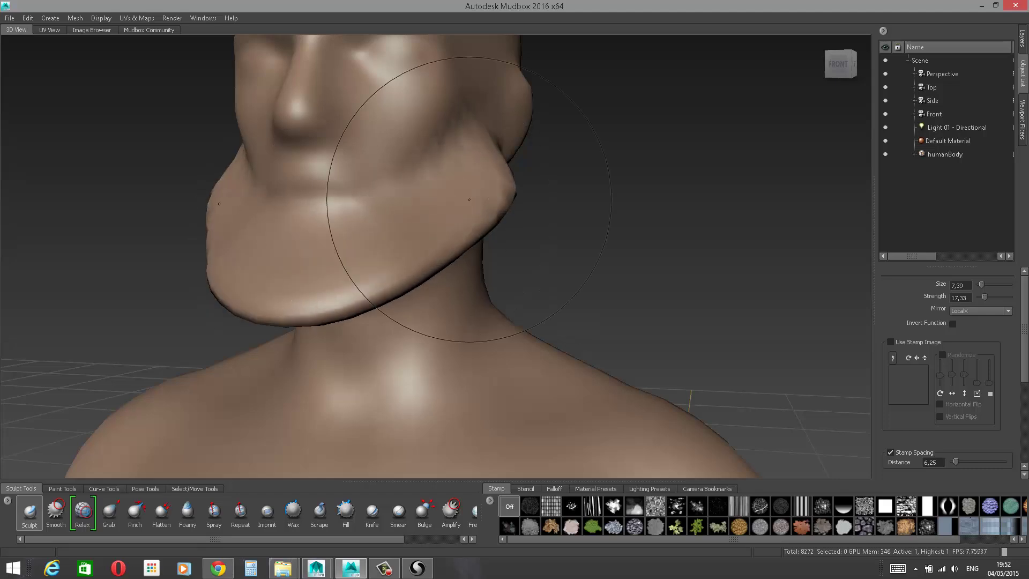
key("ctrl+z")
right_click_drag(608, 218, 598, 125, "alt")
middle_click_drag(598, 125, 628, 126, "alt")
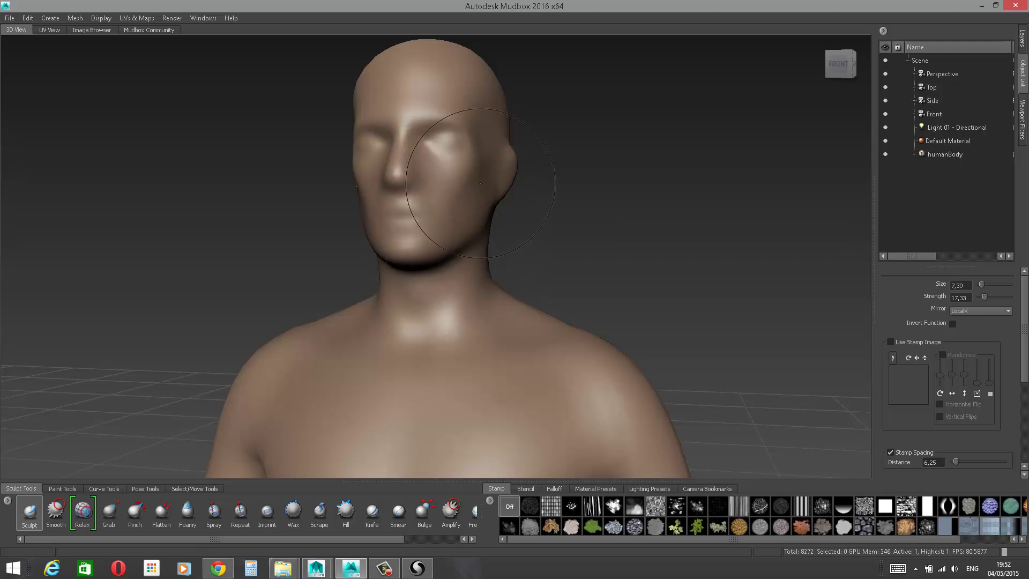
Step: Turn on the wireframe display over the body and close in on the face
key("shift+w")
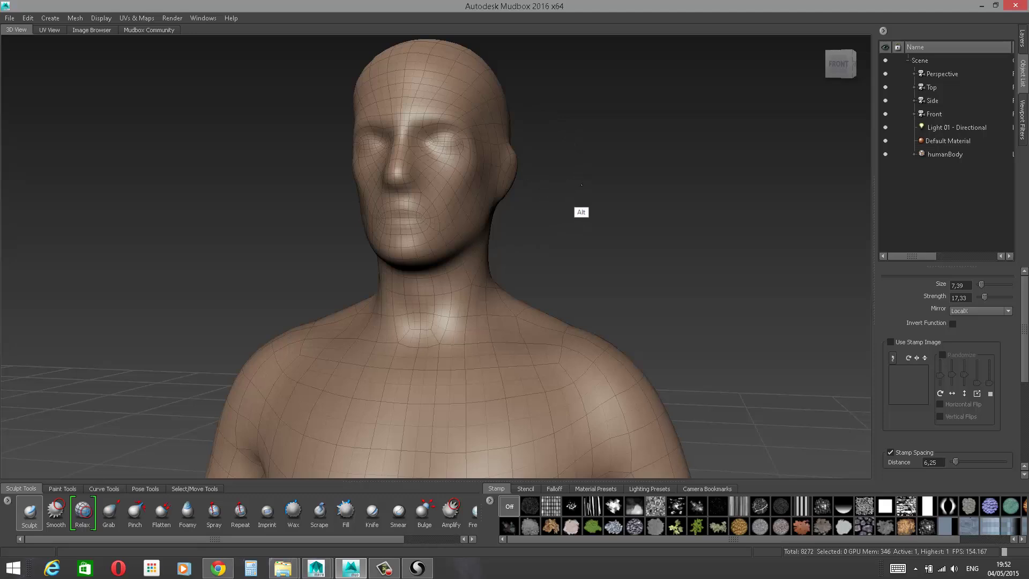
left_click_drag(581, 212, 586, 246, "alt")
scroll(587, 246, "up", 4)
key("shift+d")
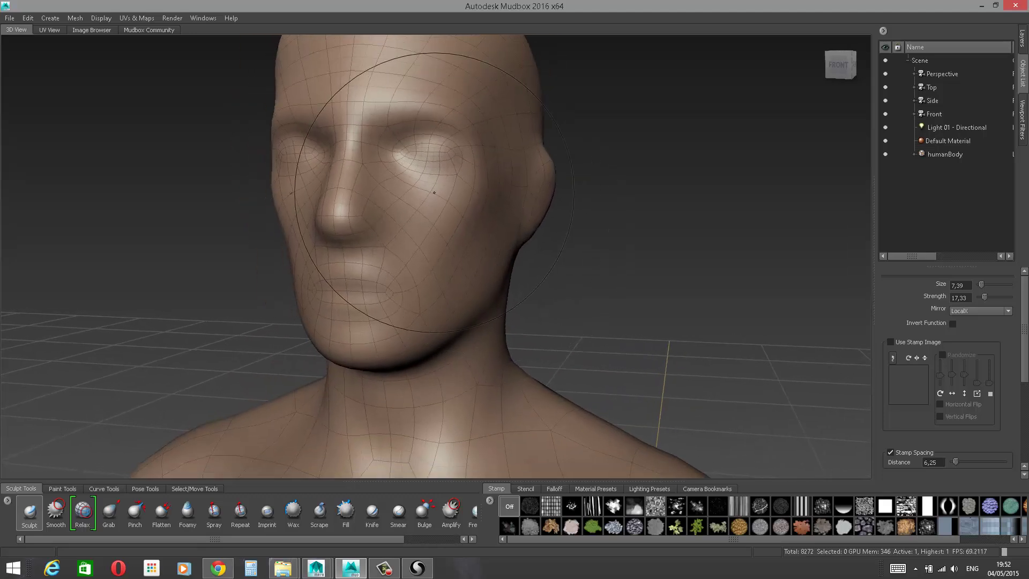
key("space")
Step: Examine the mesh information in the Object List, and switch the mesh down to level 0 and back to level 1
left_click_drag(932, 255, 977, 246)
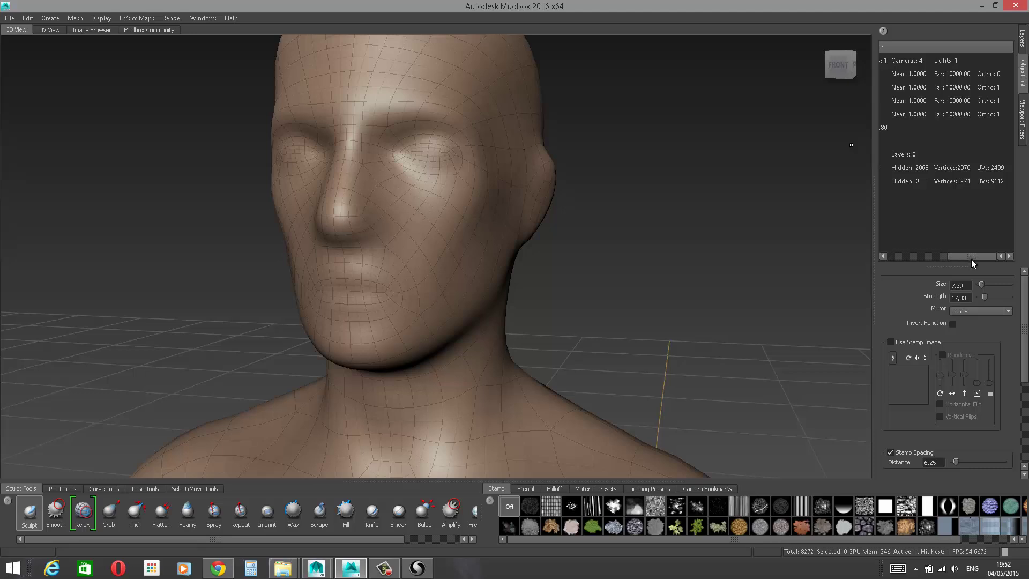
left_click_drag(971, 259, 955, 257)
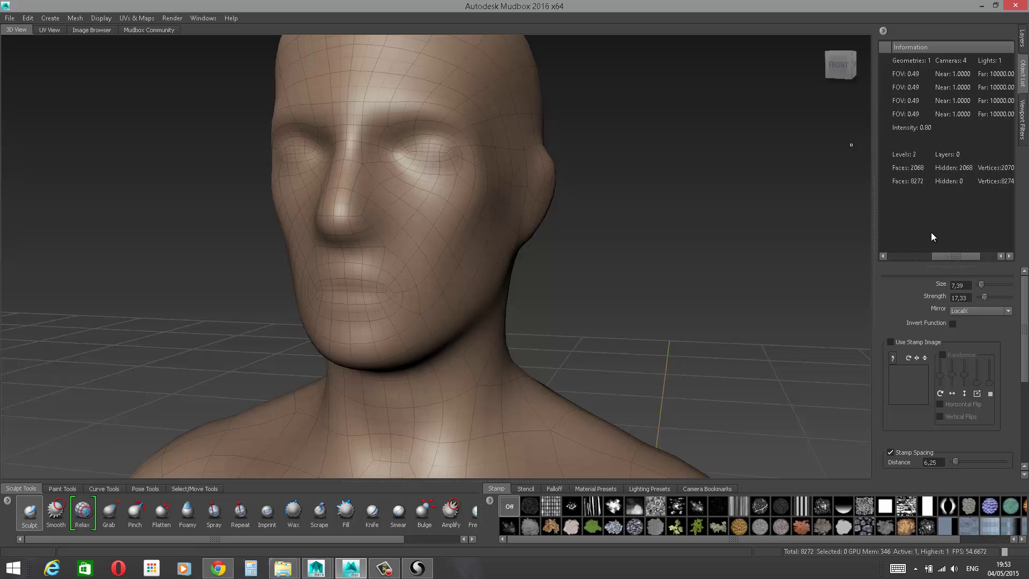
mouse_move(954, 256)
left_mouse_down()
mouse_move(914, 256)
mouse_move(971, 259)
mouse_move(947, 255)
left_mouse_up()
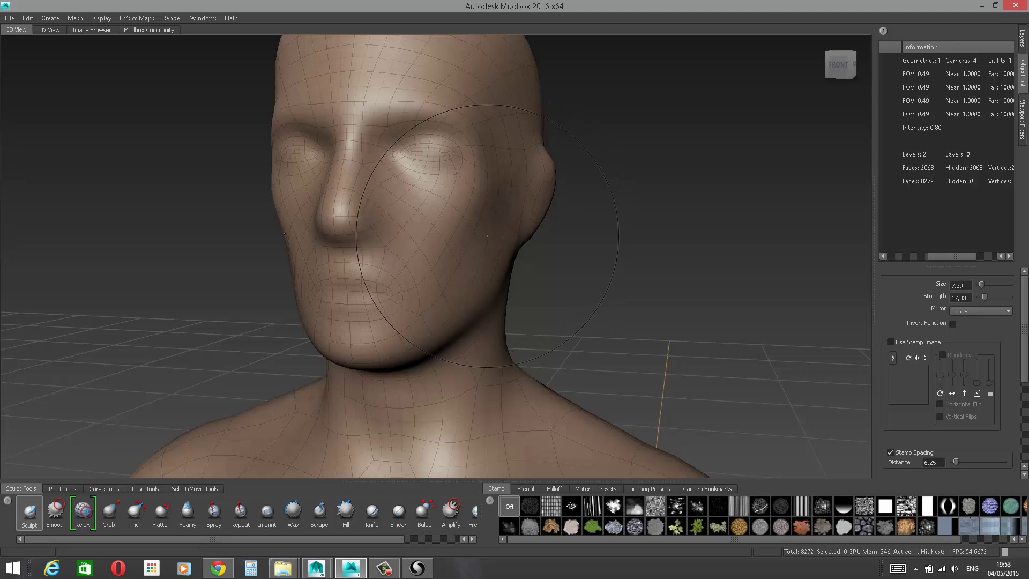
key("Page_Down")
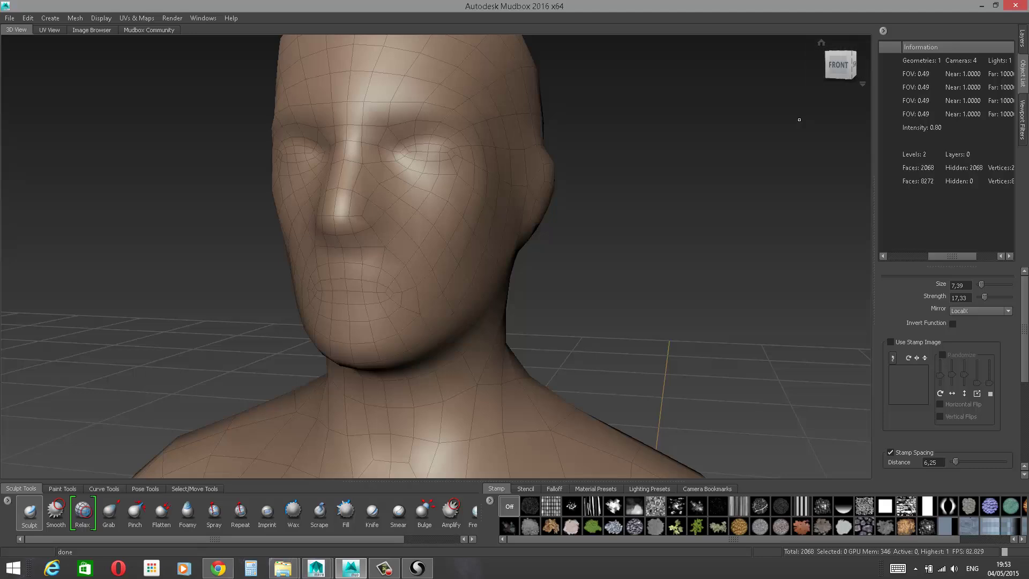
key("Page_Down")
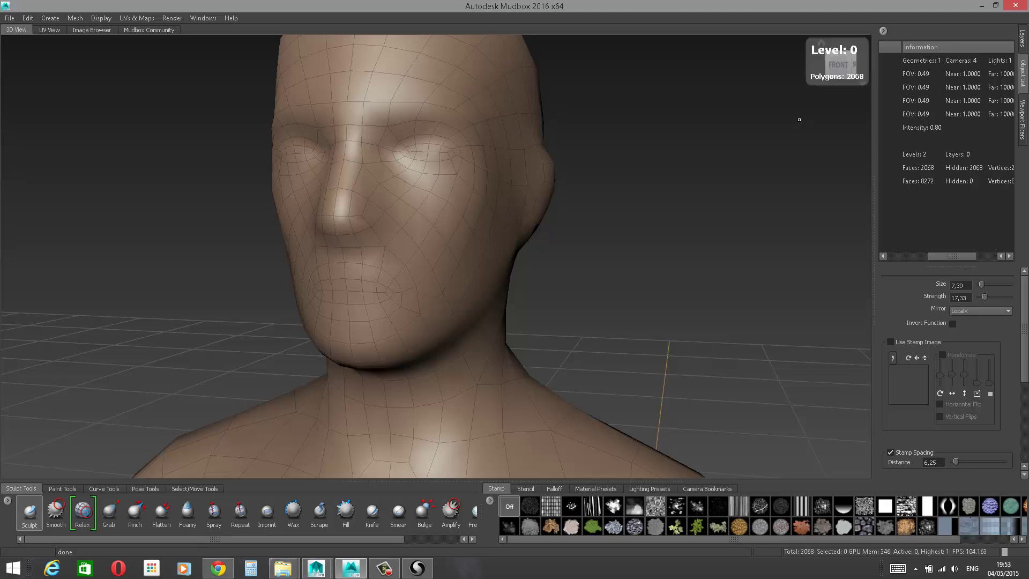
key("Page_Up")
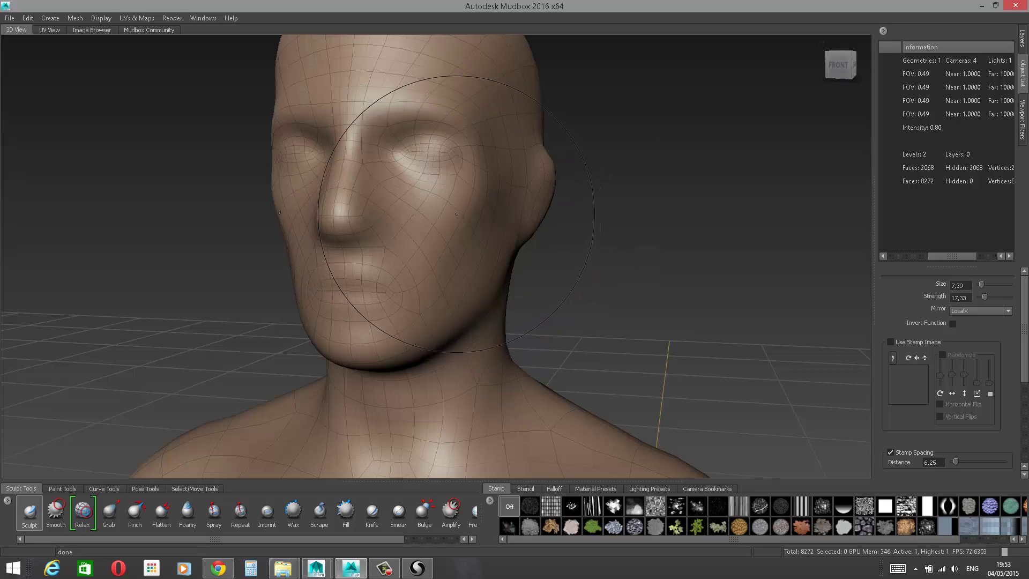
Step: Reduce the Sculpt brush size to 1,62, try it on the cheek and undo the test strokes
key("b")
left_click_drag(459, 221, 348, 232)
mouse_move(483, 187)
left_mouse_down()
mouse_move(459, 223)
mouse_move(465, 215)
left_mouse_up()
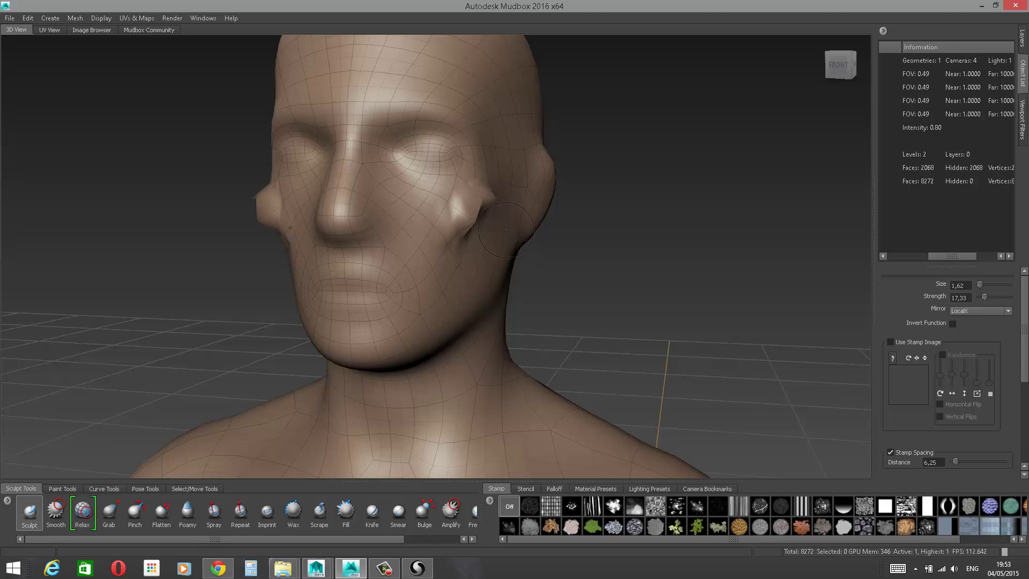
key("ctrl+z")
key("ctrl+z")
key("ctrl+z")
Step: Sculpt mirrored raised lumps on both cheeks and add a subdivision level to the mesh
left_click_drag(487, 174, 470, 257)
left_click_drag(476, 195, 468, 232)
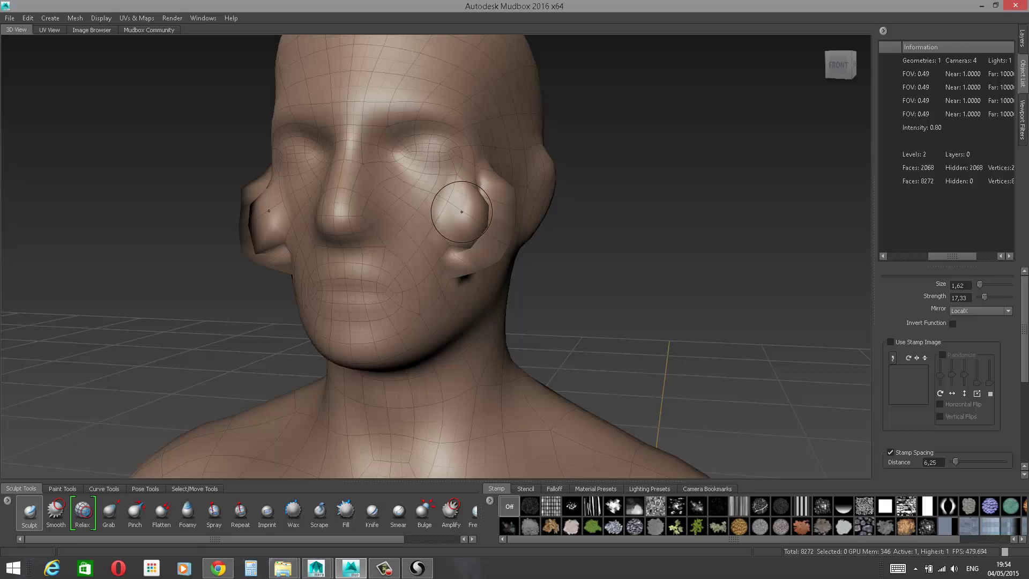
key("shift+d")
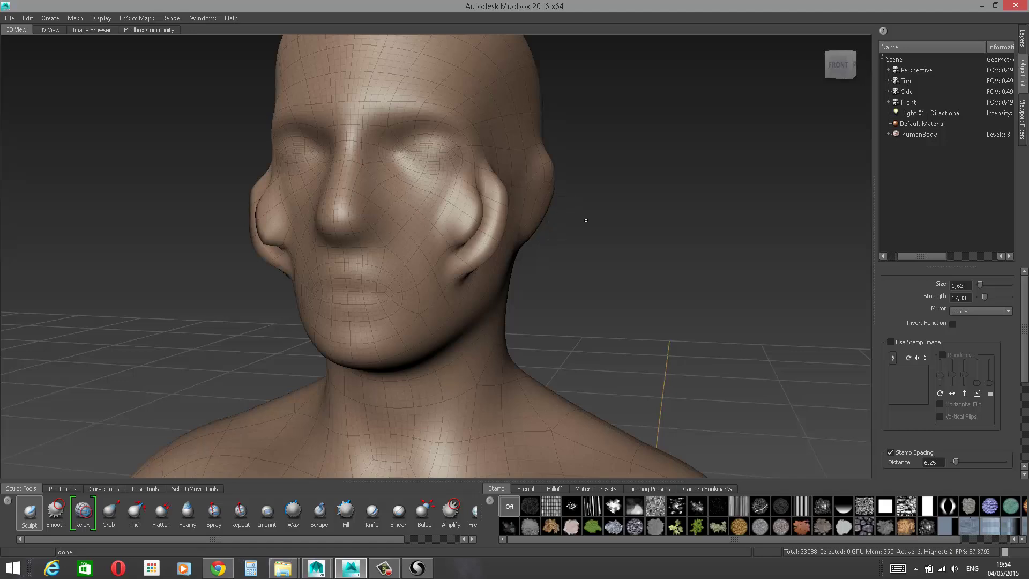
key("super")
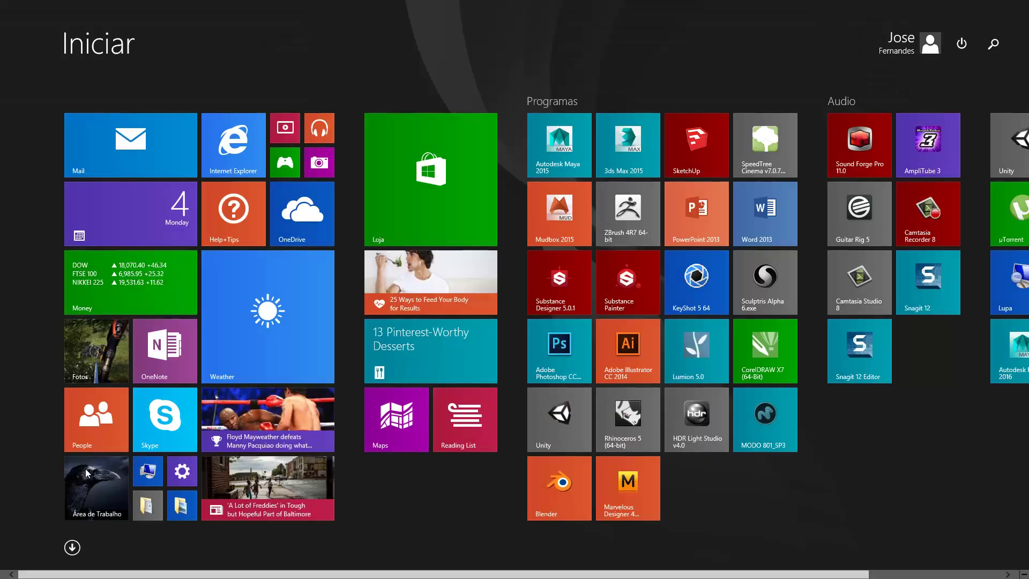
left_click(97, 489)
Step: Step the mesh down to level 1 and smooth away the lumps on both cheeks
middle_click_drag(590, 256, 600, 189, "alt")
key("Page_Down")
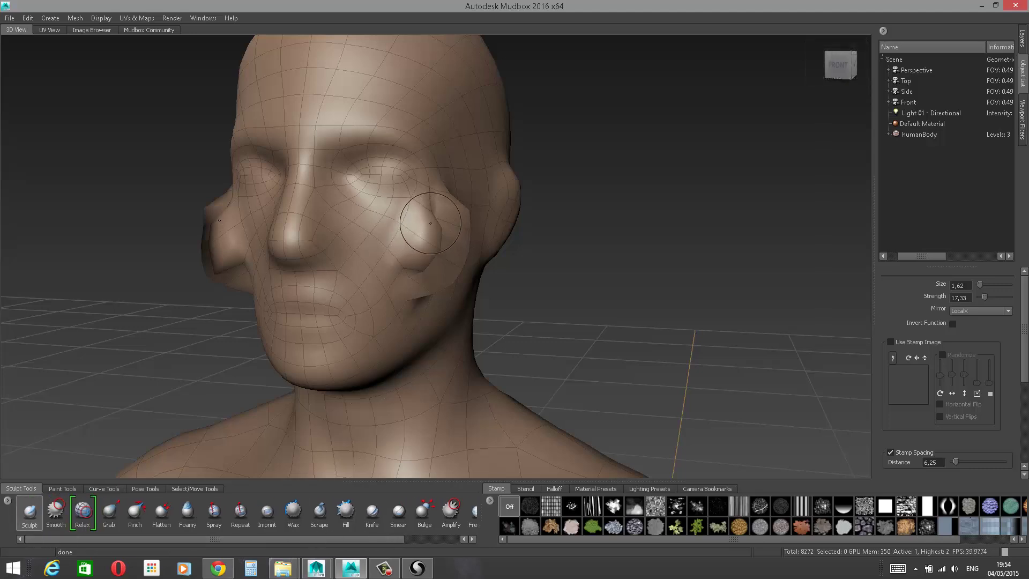
key("shift")
mouse_move(432, 209)
left_mouse_down("shift")
mouse_move(435, 231)
mouse_move(415, 252)
mouse_move(450, 228)
mouse_move(449, 244)
mouse_move(414, 274)
mouse_move(434, 254)
mouse_move(447, 203)
left_mouse_up("shift")
mouse_move(218, 272)
left_mouse_down("shift")
mouse_move(238, 254)
mouse_move(231, 230)
left_mouse_up("shift")
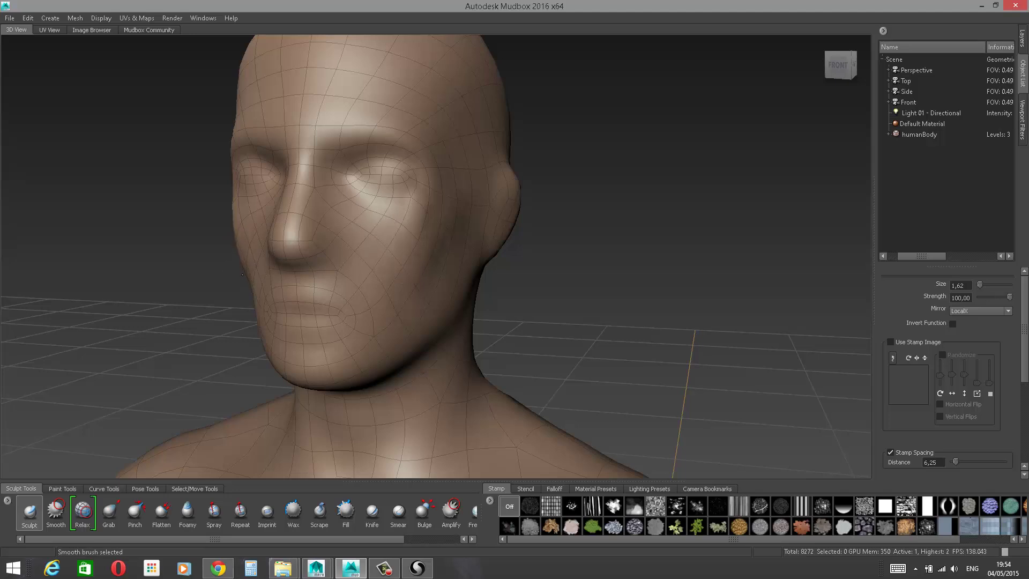
left_click_drag(526, 184, 584, 202, "alt")
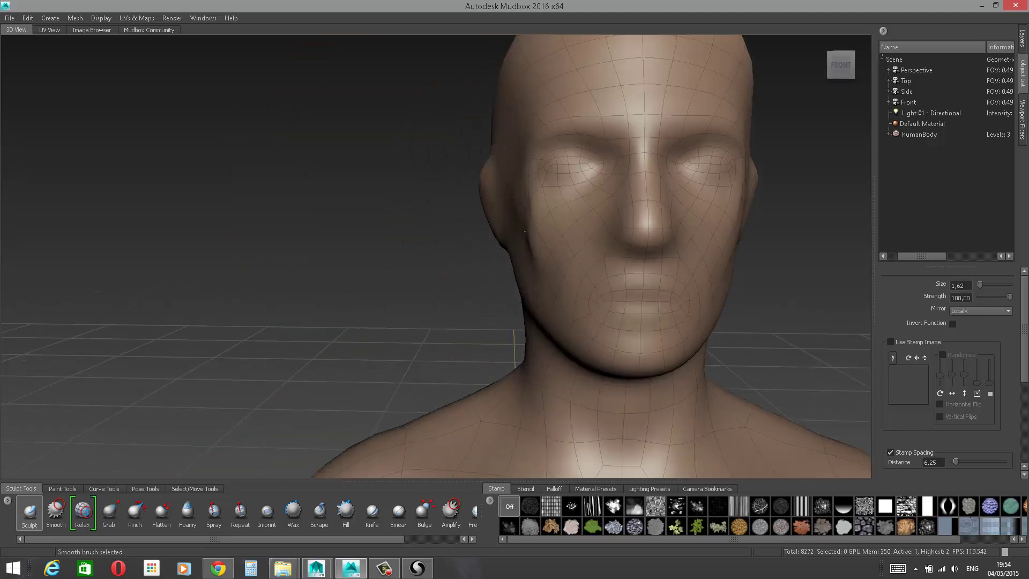
left_click_drag(525, 231, 534, 226, "shift")
left_click_drag(715, 182, 343, 236, "alt")
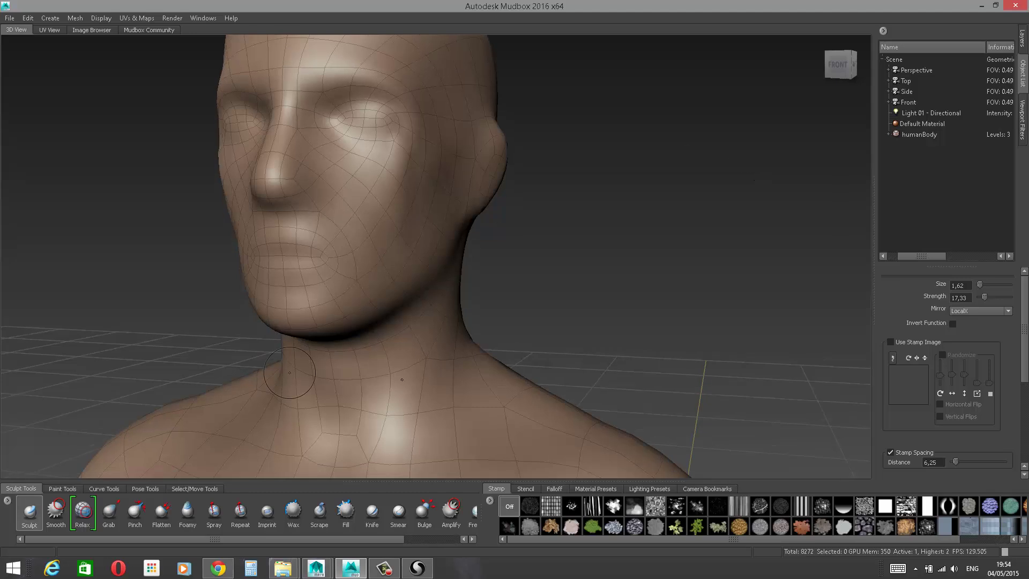
Step: Undo a test stroke along the jaw, and set the Sculpt brush to size 3,12 and strength 2,11
mouse_move(379, 279)
left_mouse_down()
mouse_move(411, 207)
mouse_move(379, 312)
mouse_move(418, 257)
mouse_move(440, 265)
left_mouse_up()
key("ctrl+z")
key("m")
key("b")
key("m")
left_click_drag(442, 198, 449, 177)
Step: Build up the jawline and chin with mirrored Sculpt strokes
left_click_drag(378, 303, 429, 260)
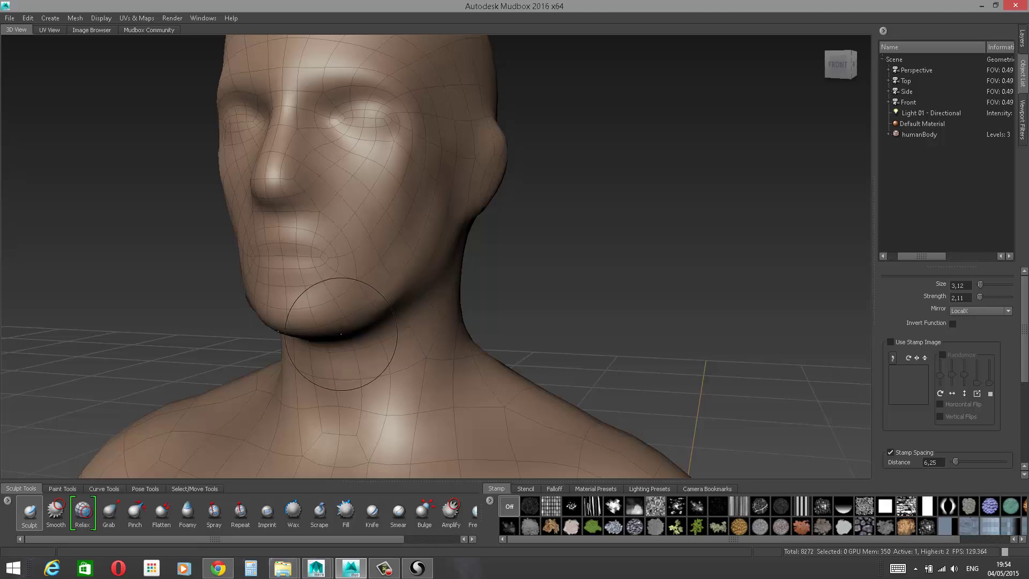
left_click_drag(342, 334, 388, 308)
mouse_move(303, 308)
left_mouse_down()
mouse_move(331, 307)
mouse_move(323, 292)
mouse_move(314, 293)
mouse_move(374, 311)
left_mouse_up()
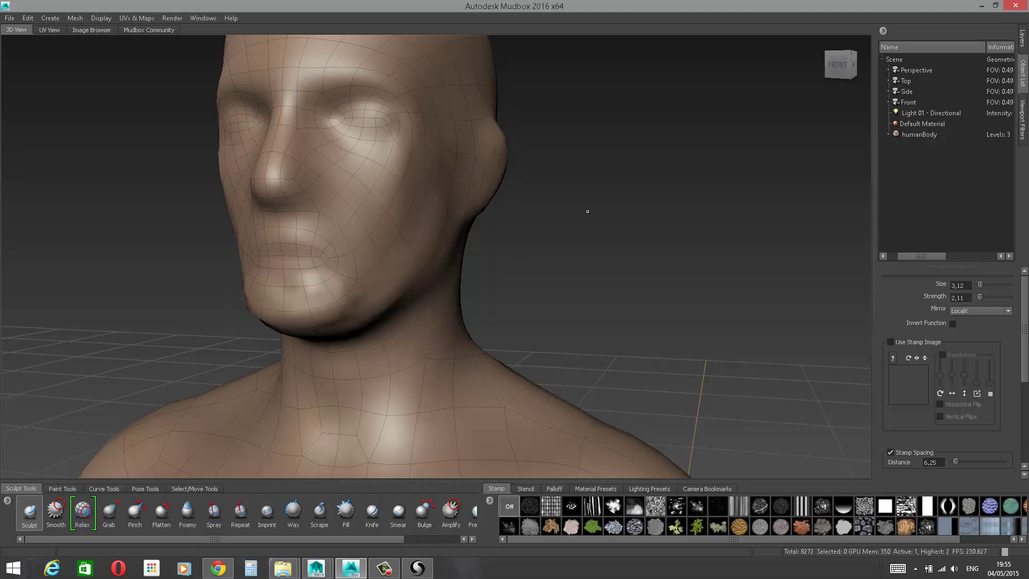
Step: Sculpt raised forms beneath the jaw and down the side of the neck
left_click_drag(579, 216, 606, 186, "alt")
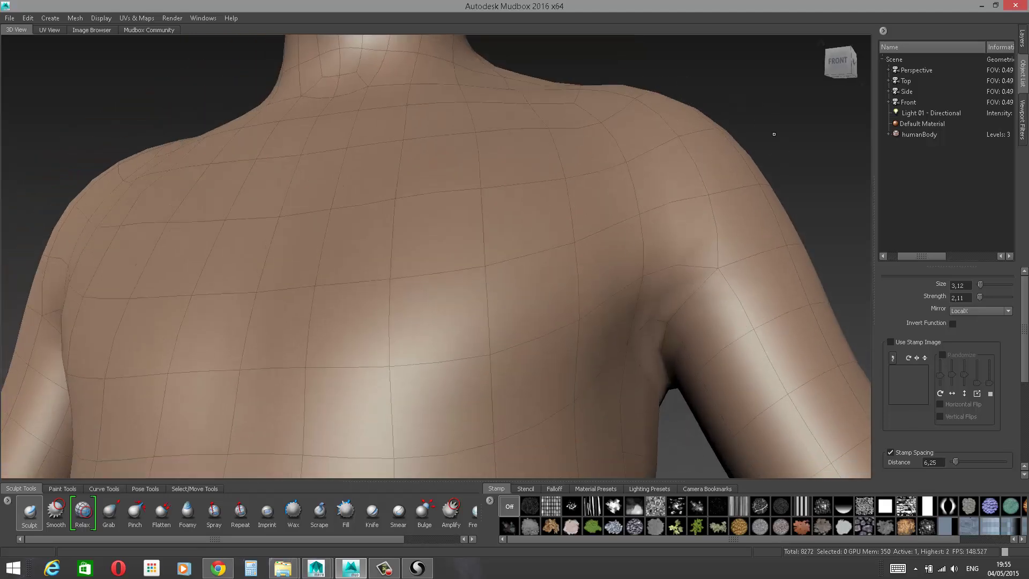
mouse_move(839, 64)
left_mouse_down()
mouse_move(797, 171)
mouse_move(684, 130)
left_mouse_up()
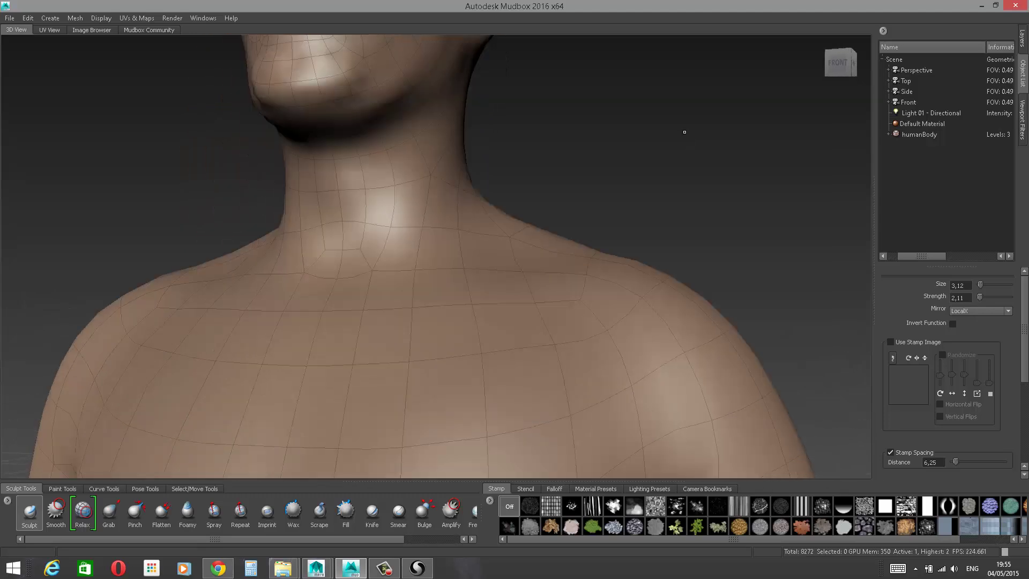
mouse_move(340, 141)
left_mouse_down()
mouse_move(413, 119)
mouse_move(353, 145)
mouse_move(399, 131)
mouse_move(415, 107)
mouse_move(406, 225)
left_mouse_up()
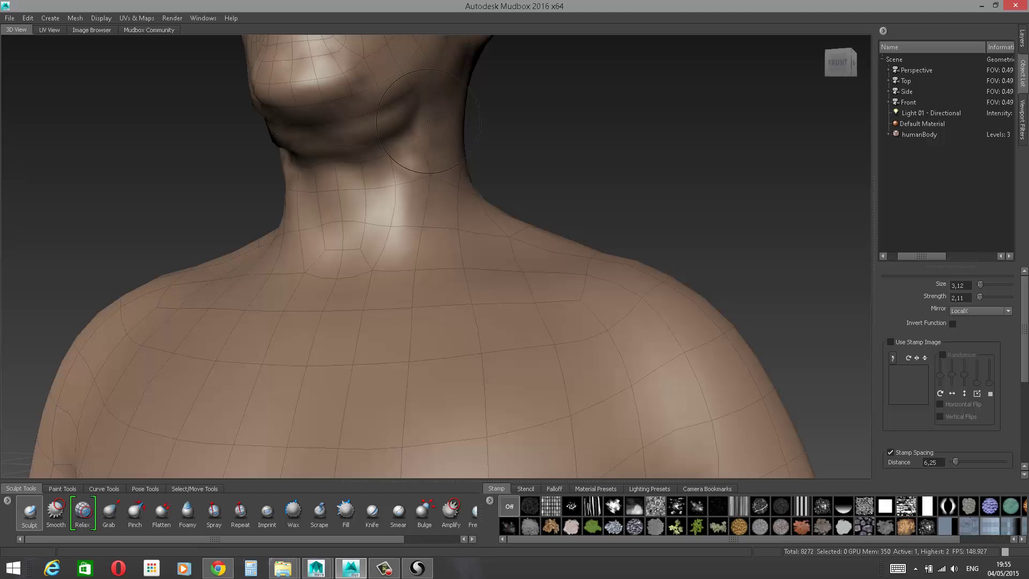
left_click_drag(419, 117, 373, 268)
Step: Sculpt the neck muscles from below the jaw to the collarbone and switch the mesh up to level 2
mouse_move(593, 134)
left_mouse_down("alt")
mouse_move(571, 166)
mouse_move(561, 153)
left_mouse_up("alt")
mouse_move(329, 244)
left_mouse_down()
mouse_move(341, 244)
mouse_move(329, 330)
mouse_move(348, 292)
mouse_move(335, 342)
left_mouse_up()
mouse_move(377, 225)
left_mouse_down()
mouse_move(380, 201)
mouse_move(356, 279)
left_mouse_up()
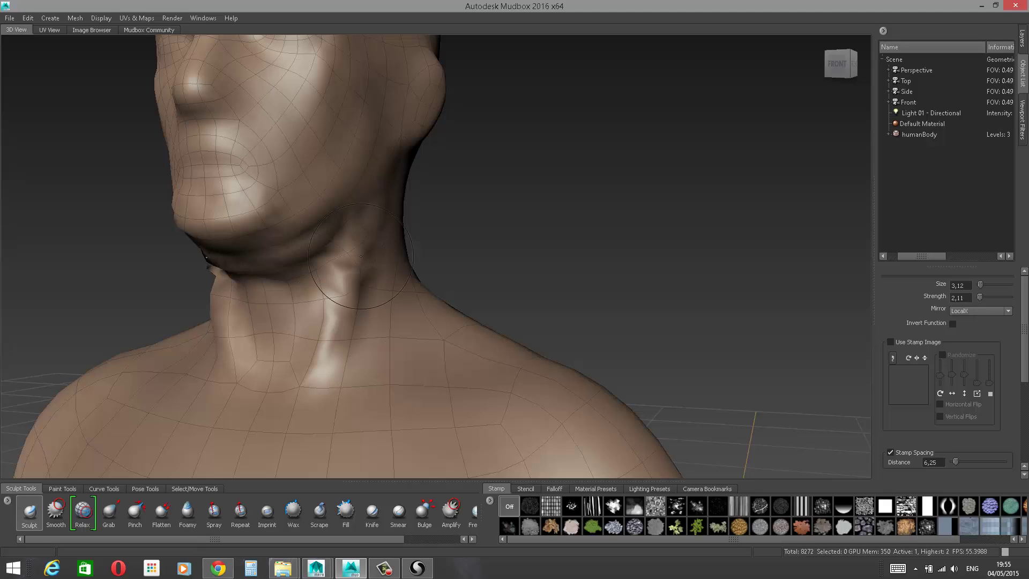
mouse_move(353, 235)
left_mouse_down()
mouse_move(343, 287)
mouse_move(349, 272)
left_mouse_up()
key("Page_Up")
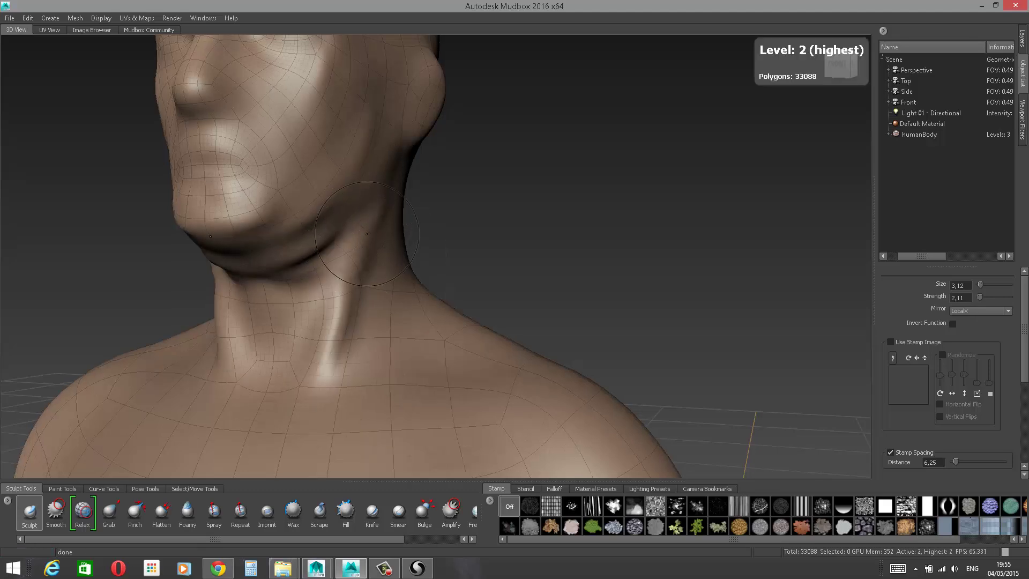
Step: Raise the mirrored neck muscles from behind the jaw to the collarbone with Sculpt strokes and smooth them
left_click_drag(376, 209, 344, 353)
mouse_move(342, 351)
left_mouse_down()
mouse_move(374, 257)
mouse_move(338, 375)
mouse_move(331, 314)
left_mouse_up()
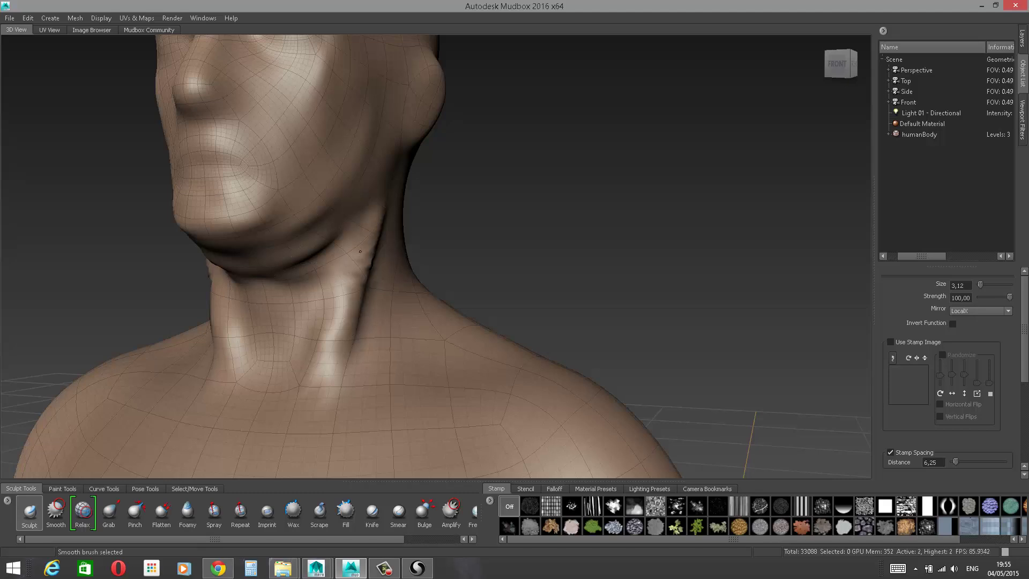
mouse_move(366, 251)
left_mouse_down("shift")
mouse_move(356, 284)
mouse_move(370, 259)
left_mouse_up("shift")
left_click_drag(503, 177, 508, 199, "alt")
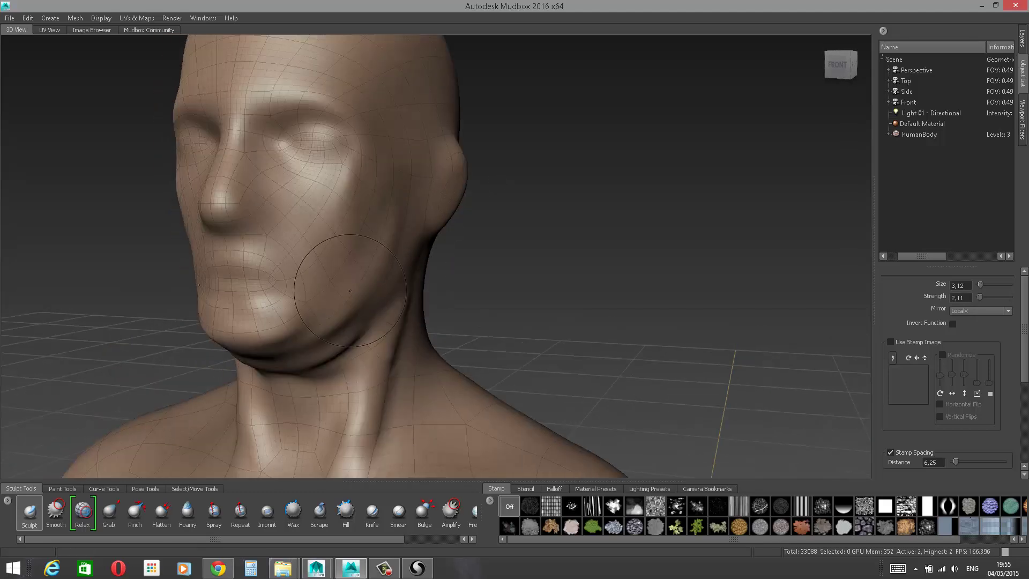
Step: Hide the wireframe and sculpt the chin, cheekbones and nose-to-mouth folds, smoothing over the cheeks and the side of the neck
mouse_move(274, 323)
left_mouse_down()
mouse_move(247, 323)
mouse_move(269, 310)
left_mouse_up()
key("w")
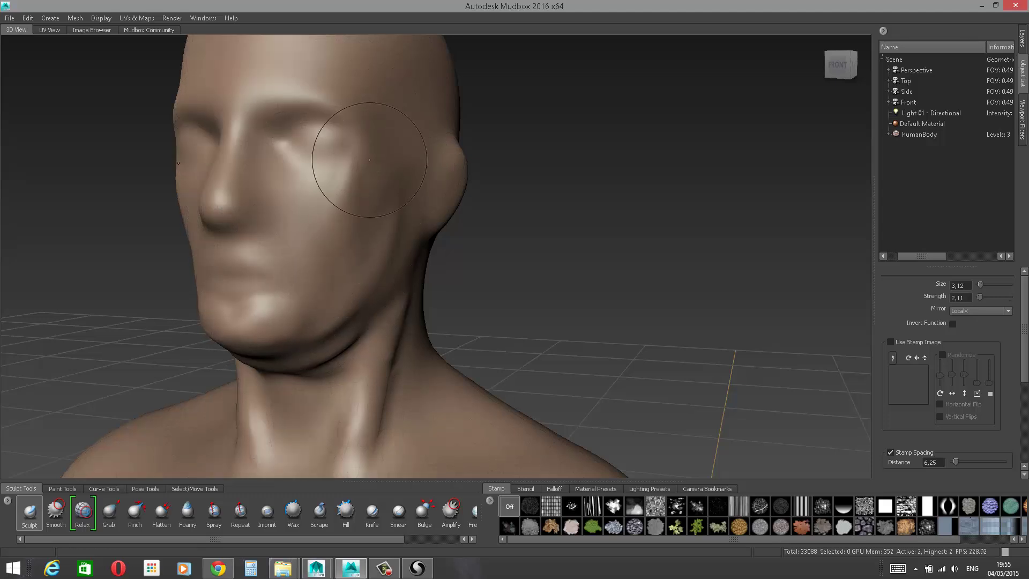
left_click_drag(360, 172, 340, 208)
left_click_drag(267, 187, 319, 266)
left_click_drag(349, 187, 347, 211, "shift")
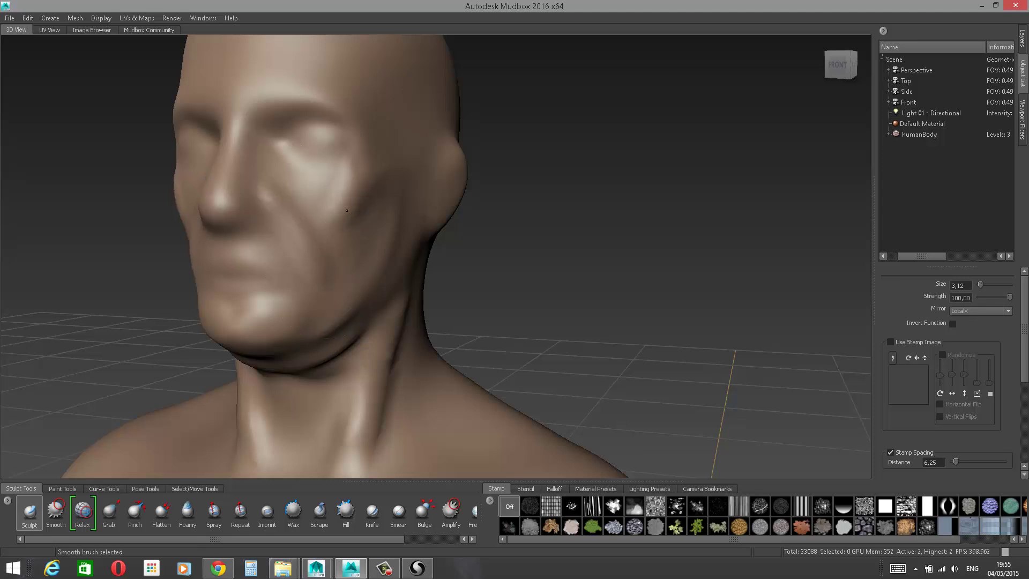
mouse_move(383, 170)
left_mouse_down("shift")
mouse_move(356, 161)
mouse_move(360, 214)
mouse_move(375, 220)
mouse_move(388, 167)
mouse_move(382, 185)
left_mouse_up("shift")
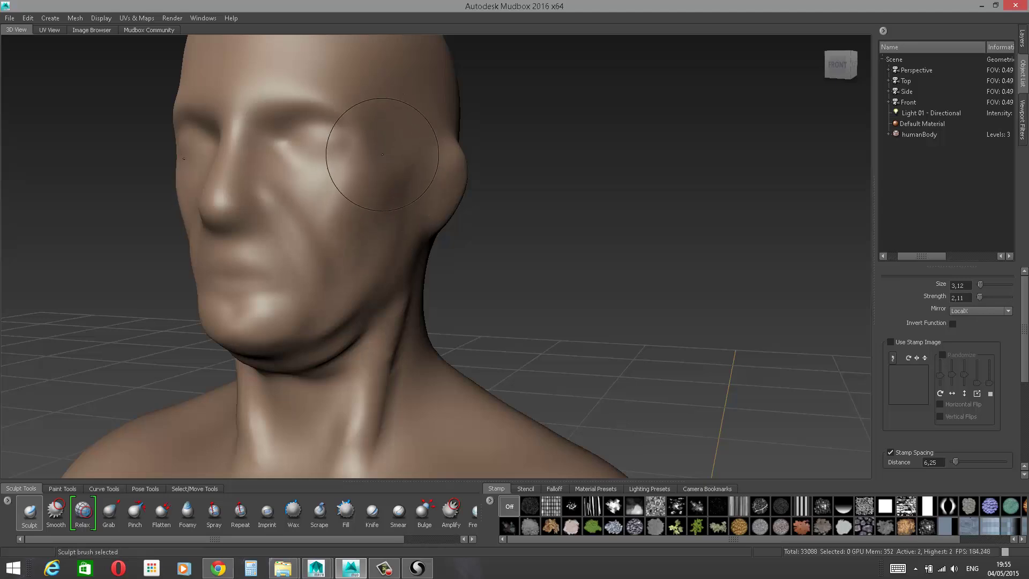
mouse_move(390, 268)
left_mouse_down("shift")
mouse_move(376, 410)
mouse_move(343, 453)
mouse_move(340, 445)
left_mouse_up("shift")
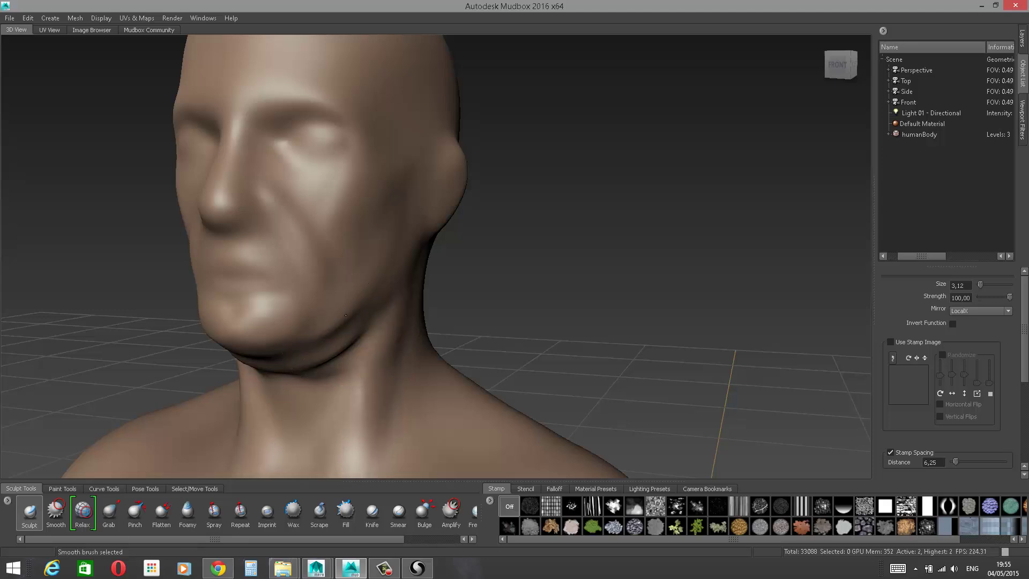
Step: Try smoothing the cheek and sculpting a ridge down it in front of the ear, and undo the strokes
mouse_move(308, 257)
left_mouse_down("shift")
mouse_move(317, 239)
mouse_move(350, 254)
mouse_move(397, 166)
mouse_move(401, 230)
mouse_move(402, 169)
left_mouse_up("shift")
key("ctrl+z")
left_click_drag(391, 211, 344, 346)
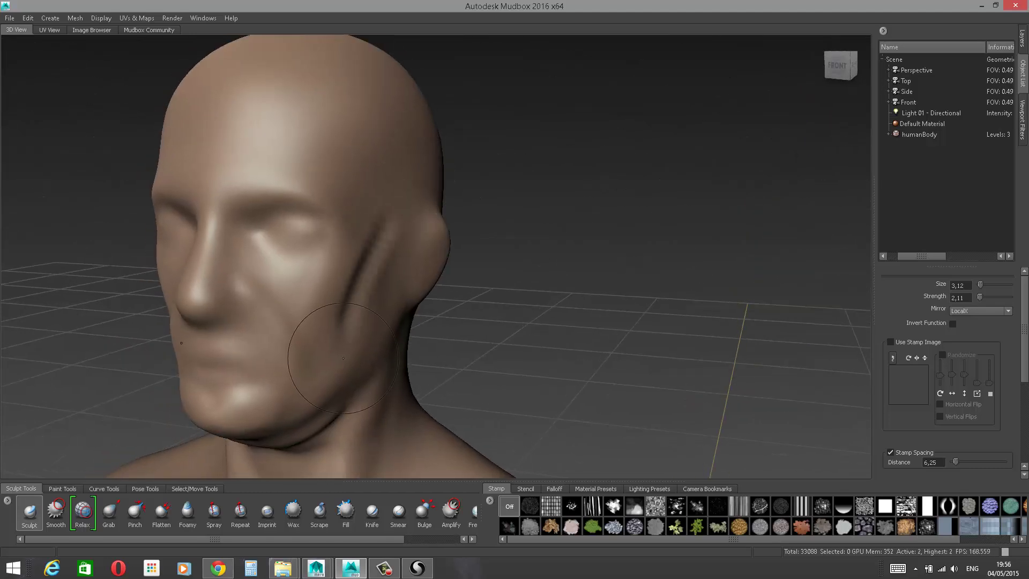
mouse_move(379, 253)
left_mouse_down("shift")
mouse_move(384, 231)
mouse_move(356, 296)
left_mouse_up("shift")
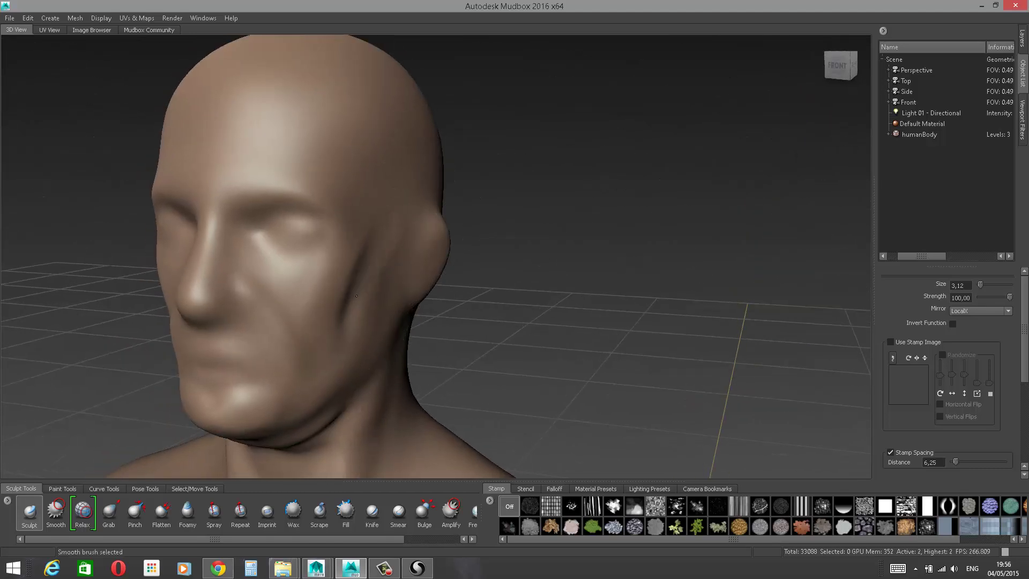
left_click_drag(413, 156, 420, 146, "alt")
key("ctrl+z")
key("ctrl+z")
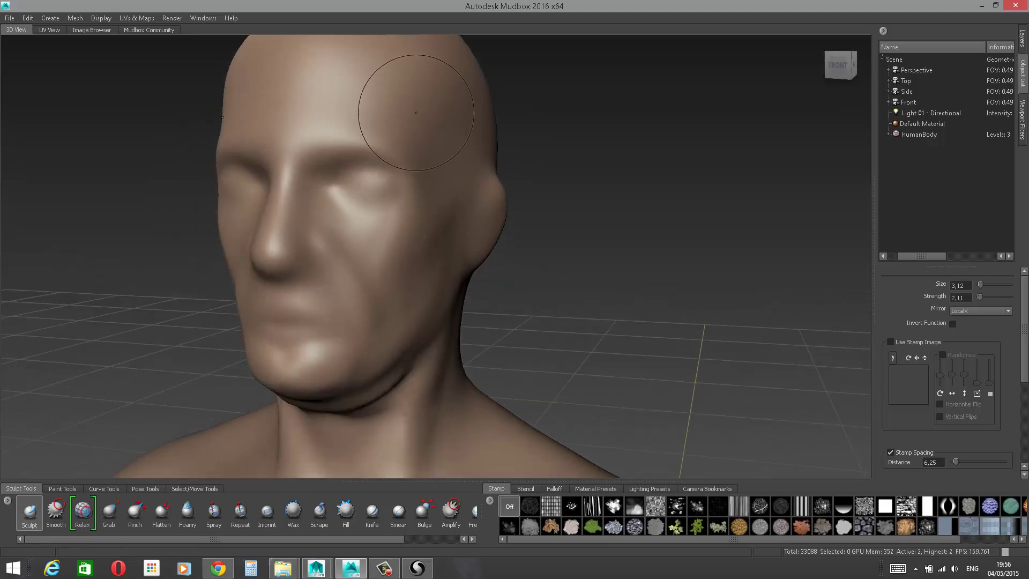
Step: Sculpt the temples and the brow ridges above the eyes, and add a short mirrored stroke beside the nose
mouse_move(409, 77)
left_mouse_down()
mouse_move(414, 170)
mouse_move(405, 138)
left_mouse_up()
left_click_drag(317, 135, 369, 138)
left_click_drag(325, 131, 372, 131)
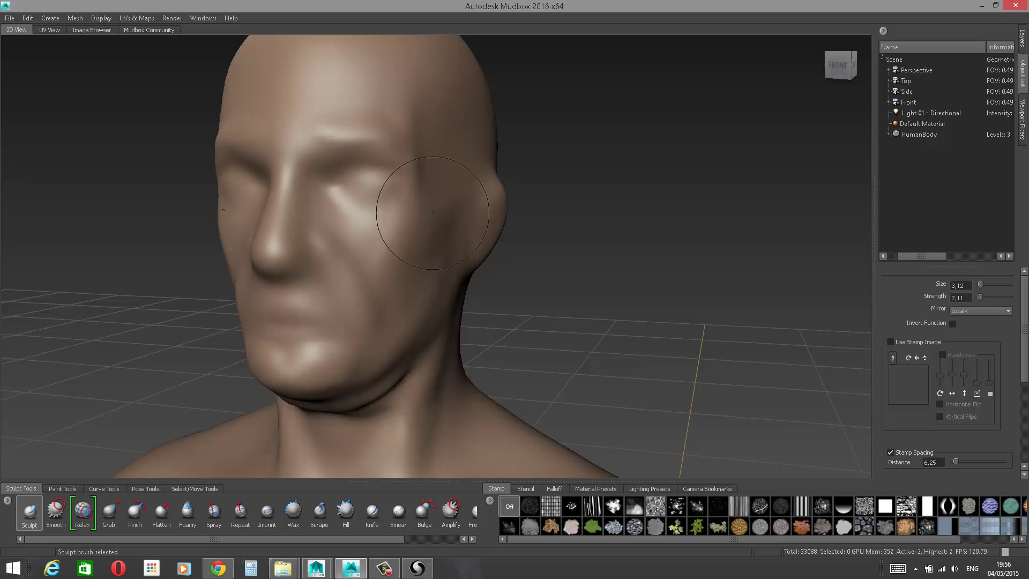
mouse_move(315, 270)
left_mouse_down()
mouse_move(314, 256)
mouse_move(338, 287)
mouse_move(324, 274)
mouse_move(328, 284)
left_mouse_up()
mouse_move(609, 248)
left_mouse_down("alt")
mouse_move(799, 236)
mouse_move(724, 240)
left_mouse_up("alt")
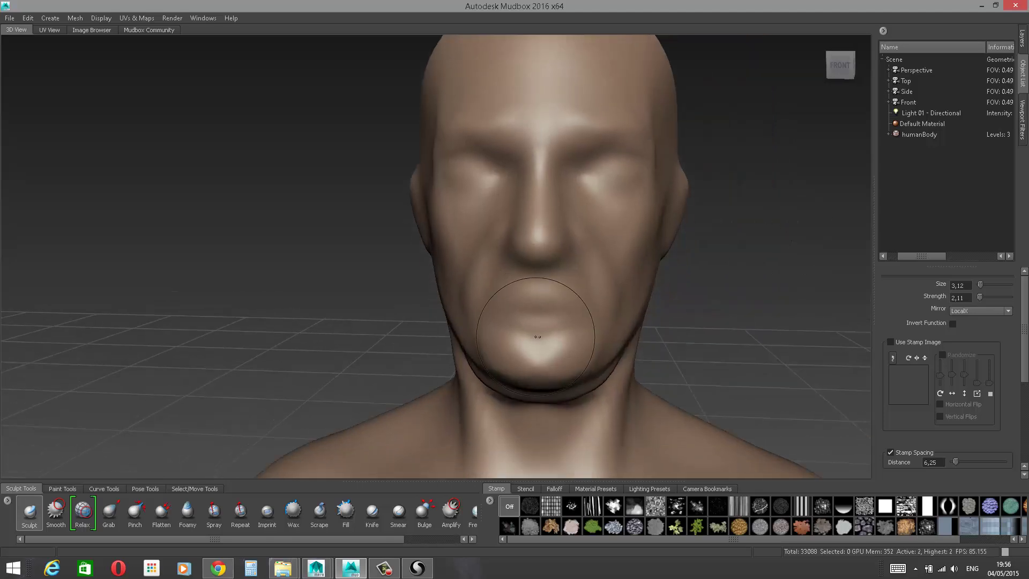
Step: Reduce the Sculpt brush size to 0,92, build up the lips with mirrored strokes and smooth them
right_click(503, 299)
left_click_drag(516, 282, 517, 282)
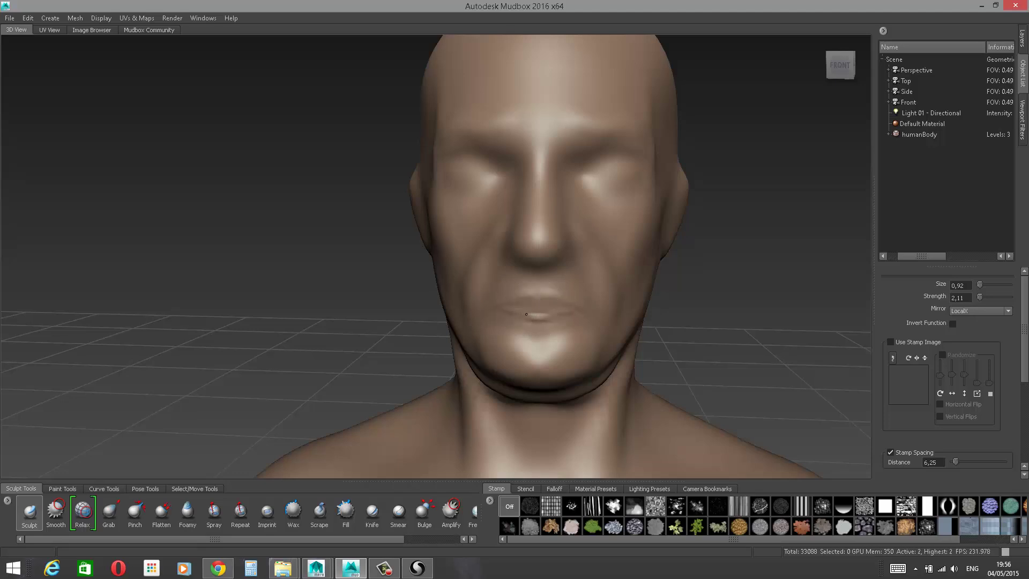
mouse_move(527, 317)
left_mouse_down("shift")
mouse_move(515, 302)
mouse_move(535, 303)
left_mouse_up("shift")
Step: Define the contour of the upper lip from its peak out to the mouth corners with mirrored Sculpt strokes
left_click_drag(779, 168, 779, 147, "alt")
right_click_drag(761, 166, 780, 194, "alt")
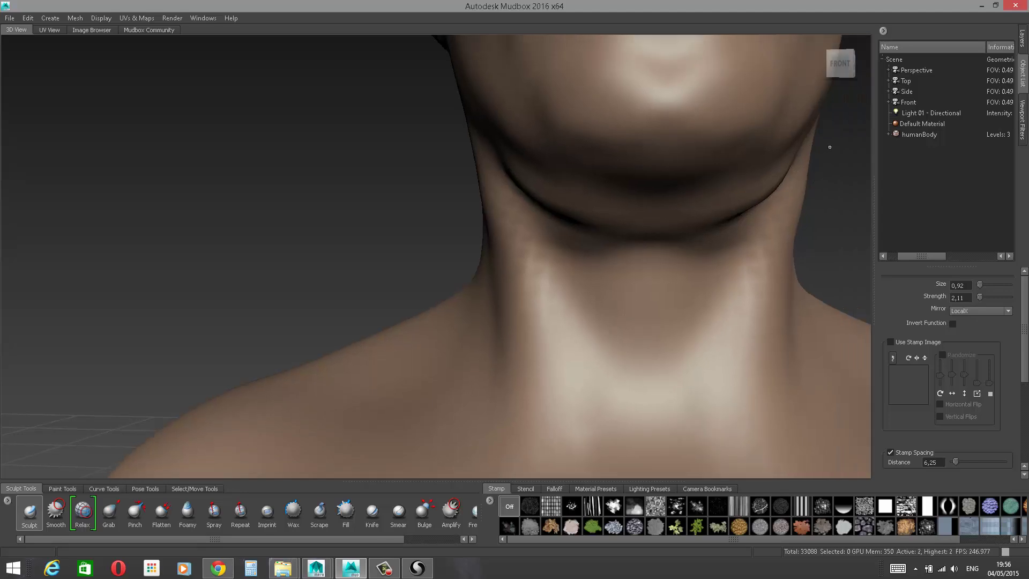
mouse_move(829, 147)
middle_mouse_down("alt")
mouse_move(826, 173)
mouse_move(789, 197)
middle_mouse_up("alt")
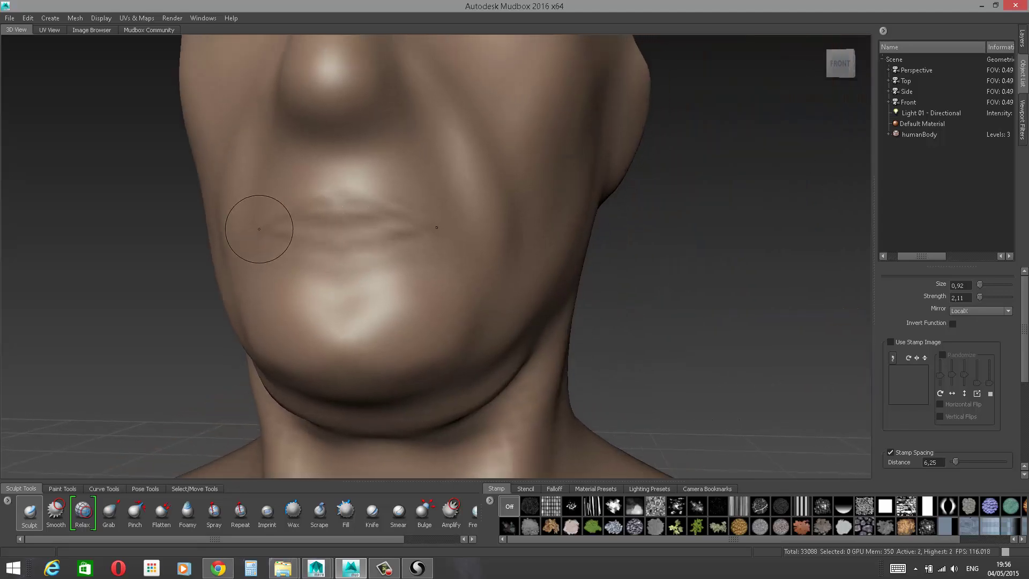
left_click_drag(311, 197, 307, 200)
mouse_move(279, 214)
left_mouse_down()
mouse_move(323, 195)
mouse_move(338, 211)
mouse_move(325, 207)
left_mouse_up()
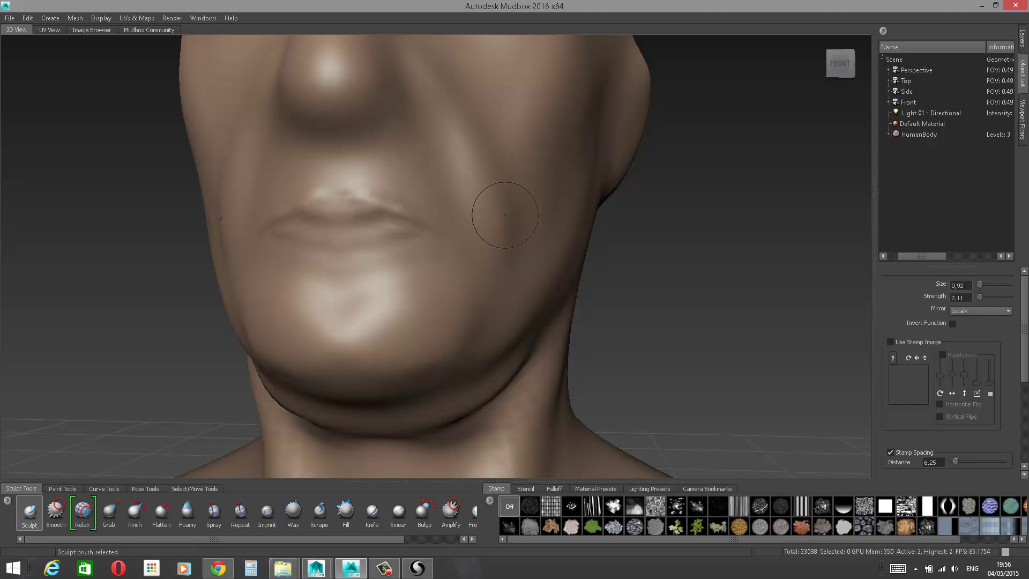
Step: Add a new subdivision level 3 to the body mesh and view the head from the front
key("shift+d")
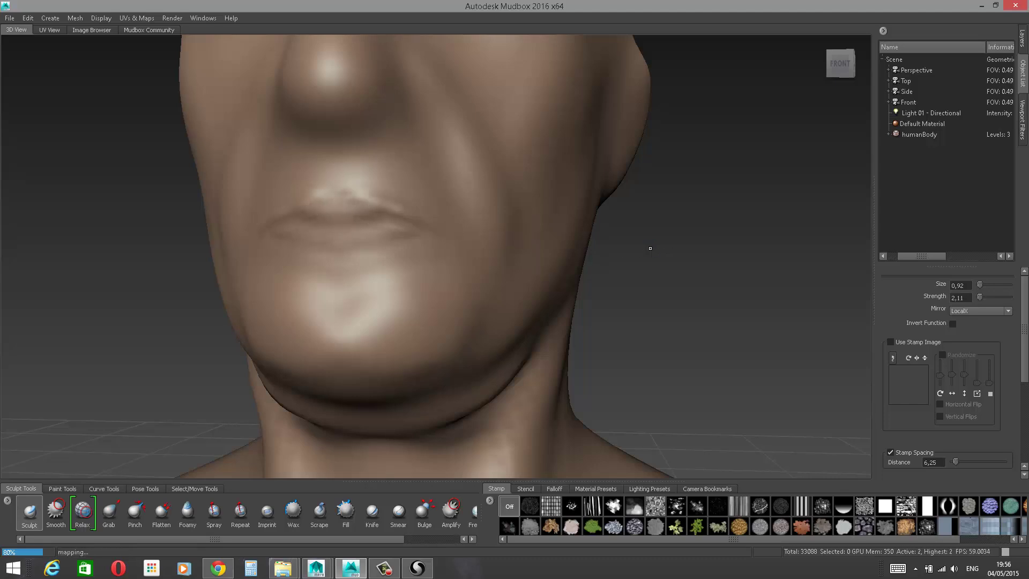
left_click_drag(690, 220, 680, 238, "alt")
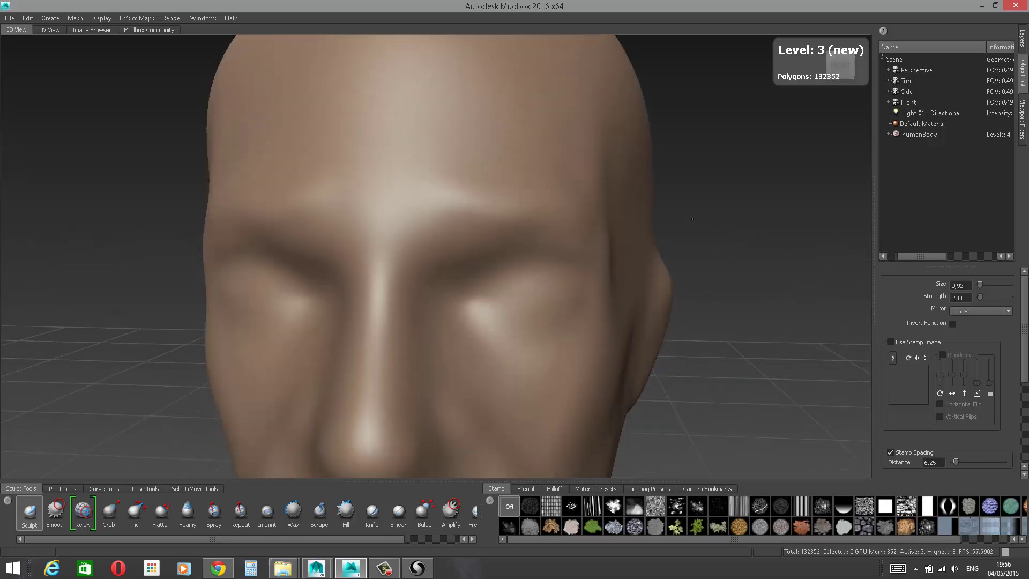
right_click_drag(673, 209, 664, 177, "alt")
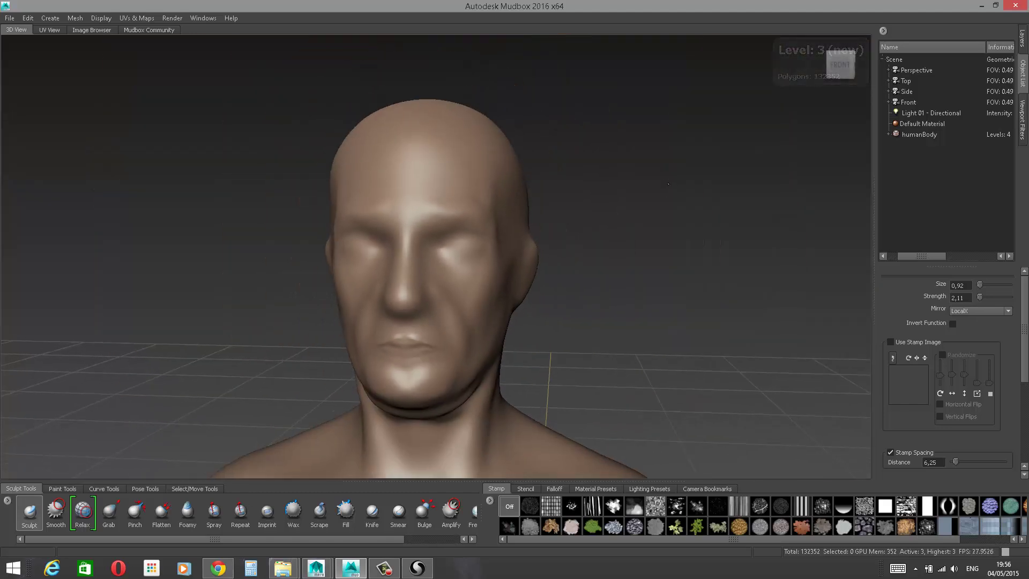
left_click_drag(666, 187, 706, 271, "alt")
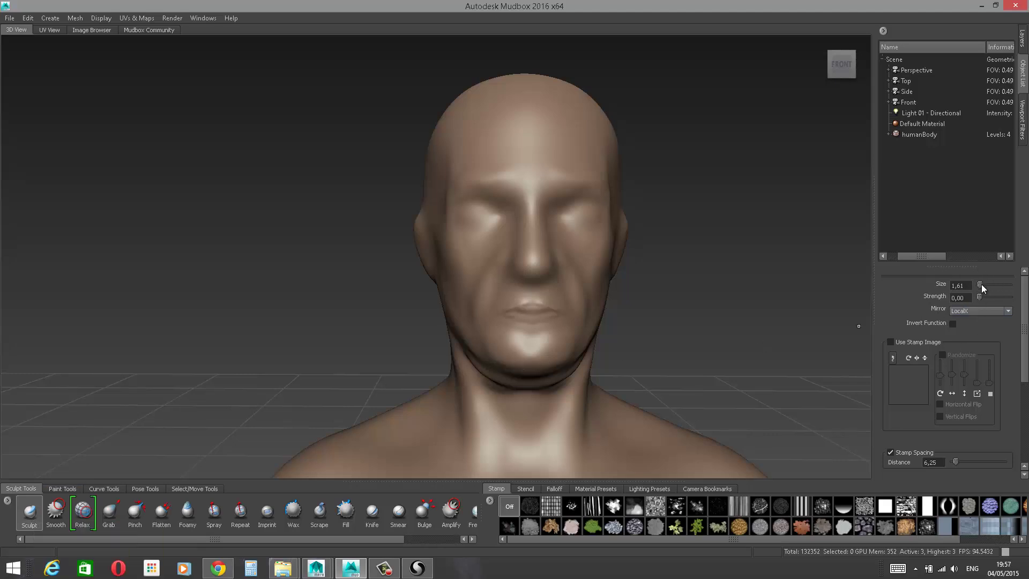
Step: Switch the Sculpt brush's mirror setting to X
left_click(976, 311)
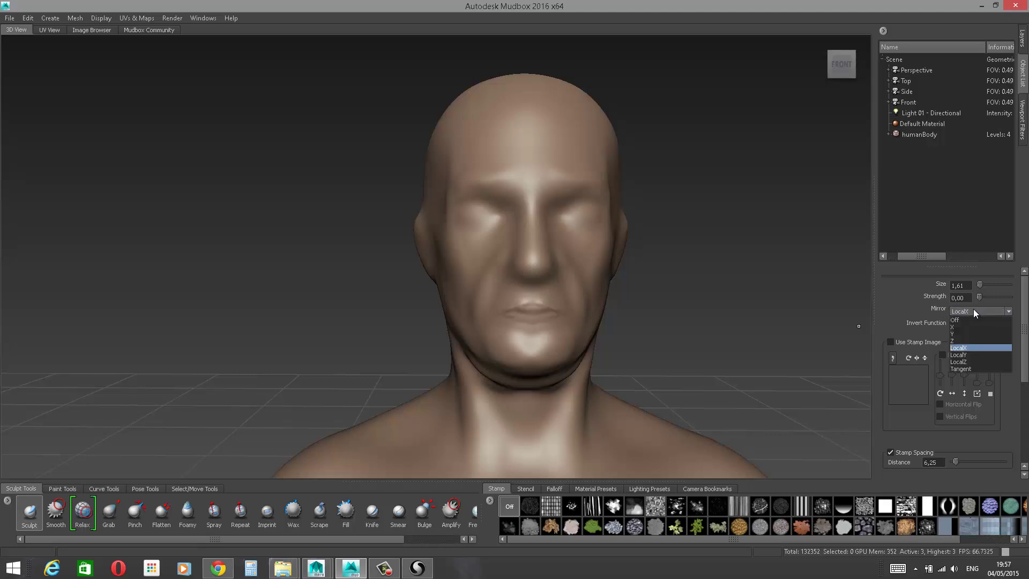
left_click(973, 310)
left_click(970, 310)
left_click(966, 327)
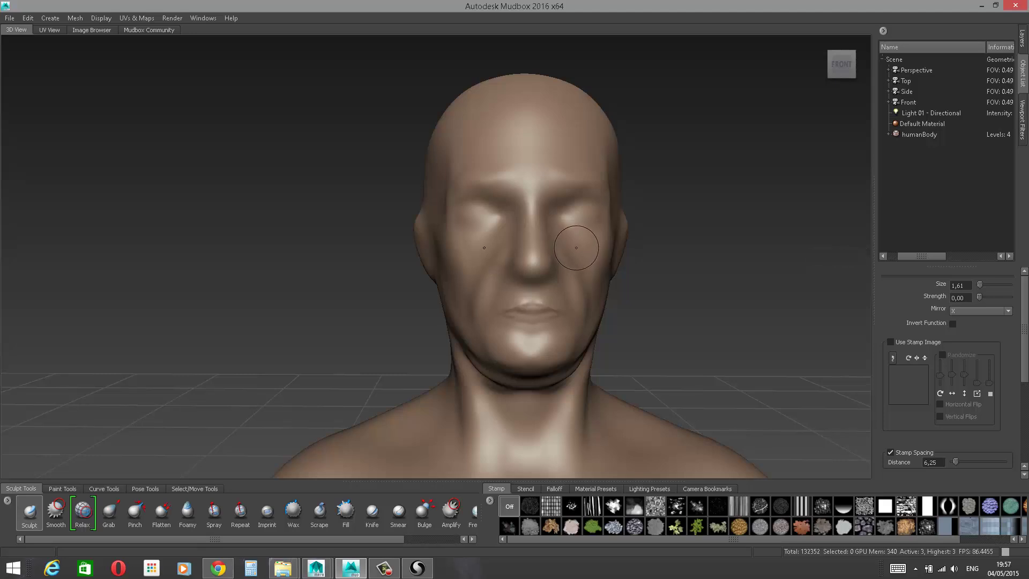
Step: Set the Sculpt brush strength to 2,31 and build up the area beneath both eyes with mirrored strokes
left_click_drag(576, 254, 571, 259)
key("shift")
scroll(731, 174, "up", 4)
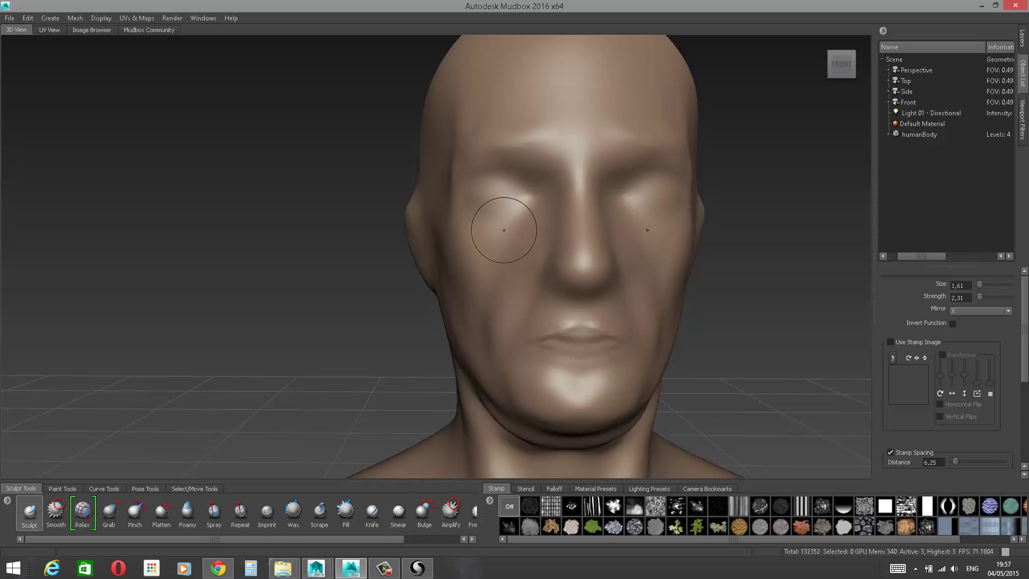
left_click_drag(510, 220, 535, 210)
key("shift")
Step: Sculpt small mirrored creases above the inner eyebrows at the centre of the forehead
mouse_move(564, 127)
left_mouse_down("ctrl")
mouse_move(567, 156)
mouse_move(565, 128)
left_mouse_up("ctrl")
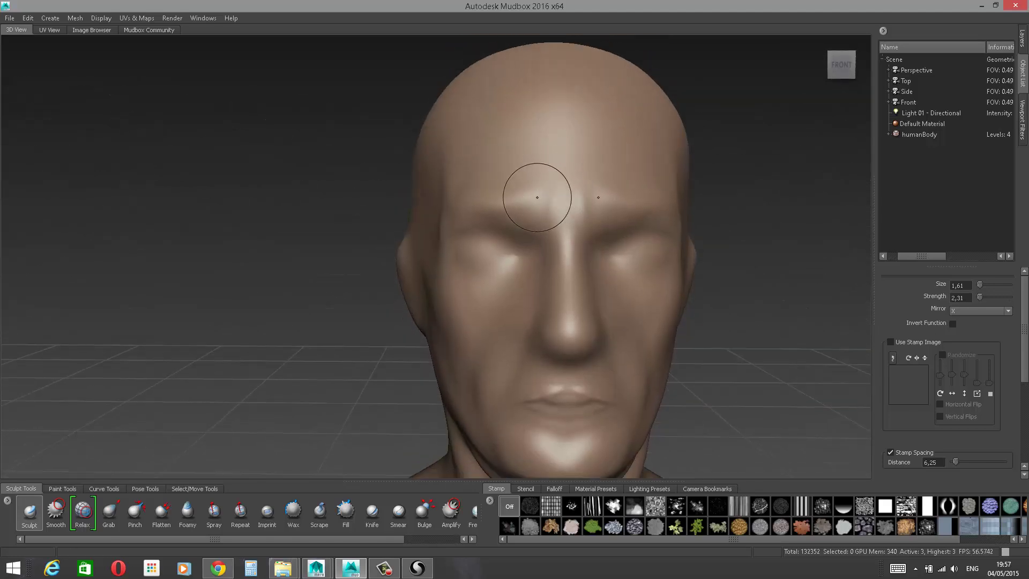
right_click(544, 197)
middle_click_drag(555, 197, 578, 195)
mouse_move(545, 172)
left_mouse_down()
mouse_move(513, 205)
mouse_move(539, 198)
mouse_move(537, 171)
mouse_move(528, 177)
left_mouse_up()
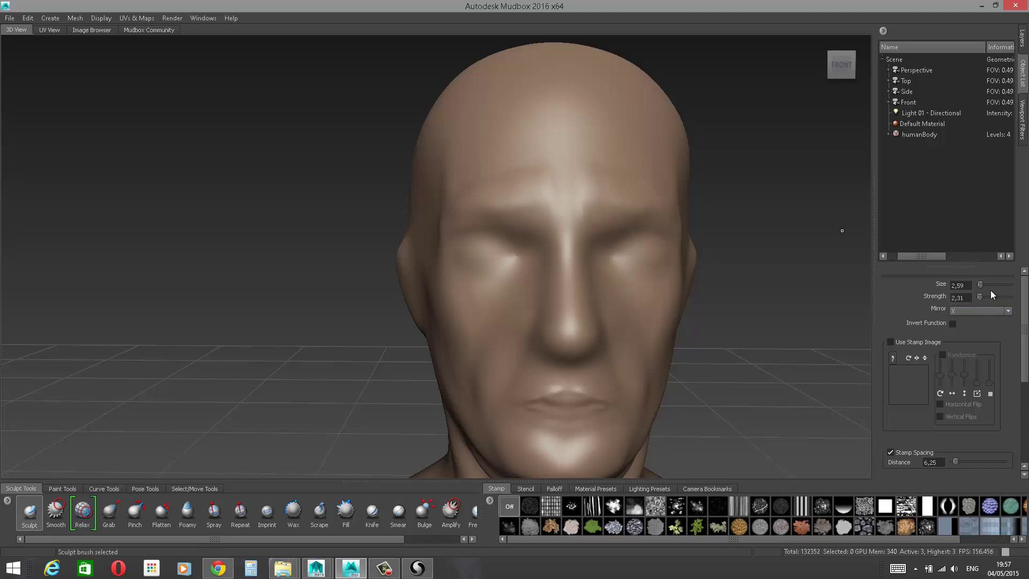
Step: Leave the unwanted page in the Chrome window, close the browser and return to Mudbox
left_click(1006, 312)
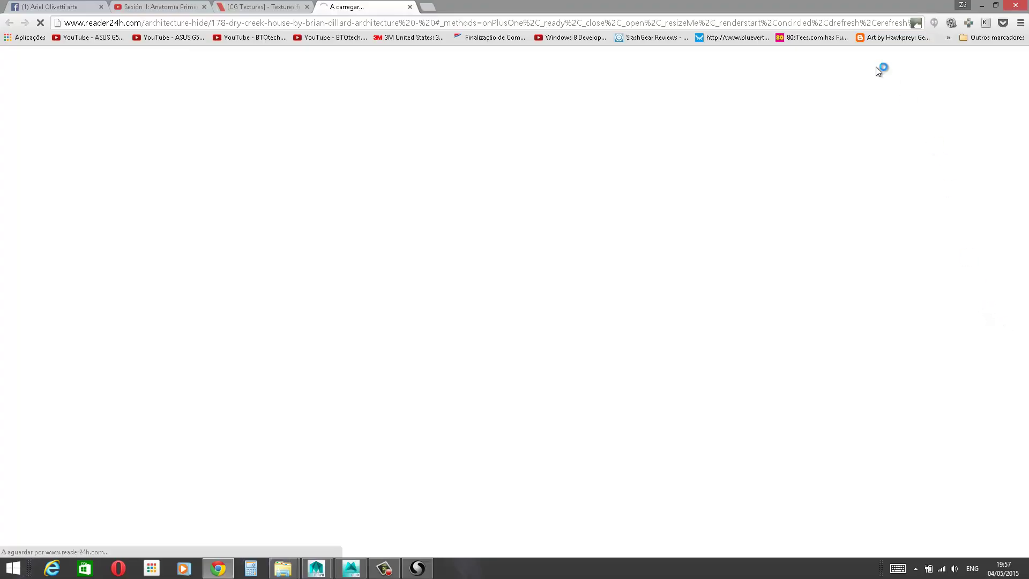
left_click(981, 6)
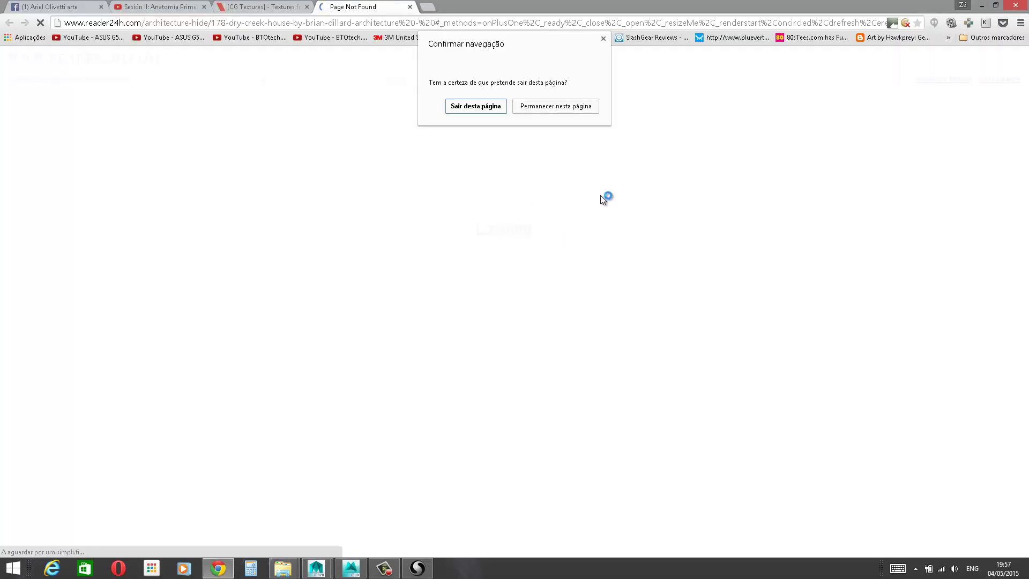
left_click(489, 107)
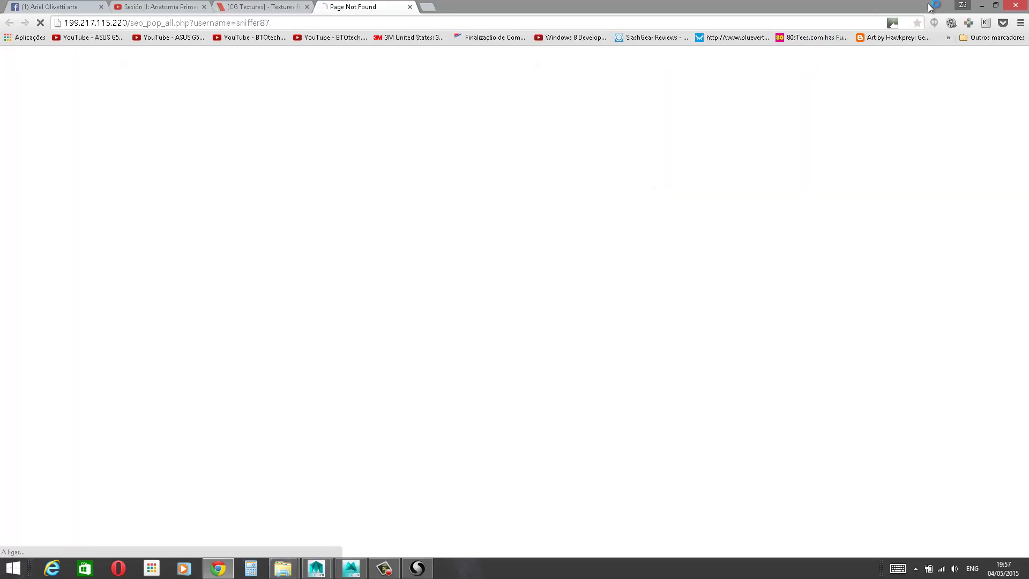
left_click(984, 5)
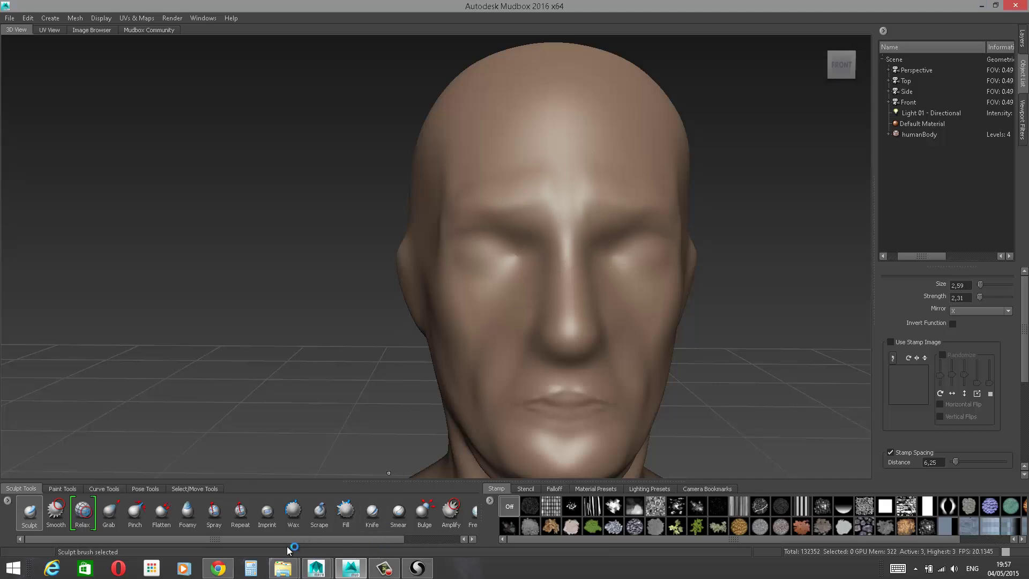
right_click(216, 568)
left_click(197, 538)
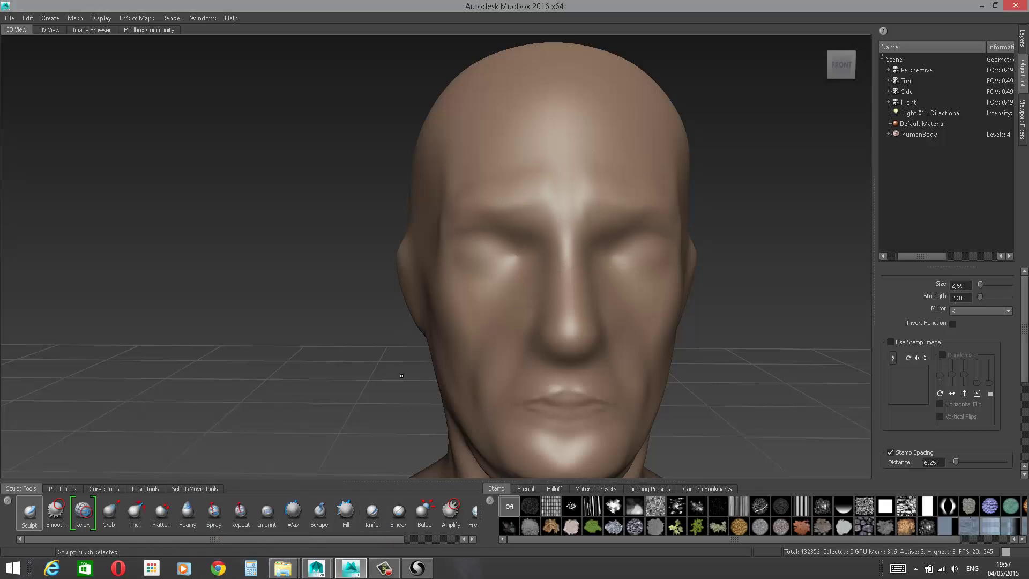
Step: Build up the centre of the forehead between the eyebrows with mirrored Sculpt strokes at size 2,59
mouse_move(535, 167)
left_mouse_down()
mouse_move(545, 213)
mouse_move(561, 169)
mouse_move(563, 194)
left_mouse_up()
mouse_move(562, 174)
left_mouse_down()
mouse_move(565, 212)
mouse_move(565, 181)
mouse_move(505, 179)
mouse_move(526, 194)
mouse_move(535, 168)
mouse_move(532, 201)
mouse_move(582, 208)
left_mouse_up()
scroll(729, 247, "up", 2)
scroll(739, 209, "down", 5)
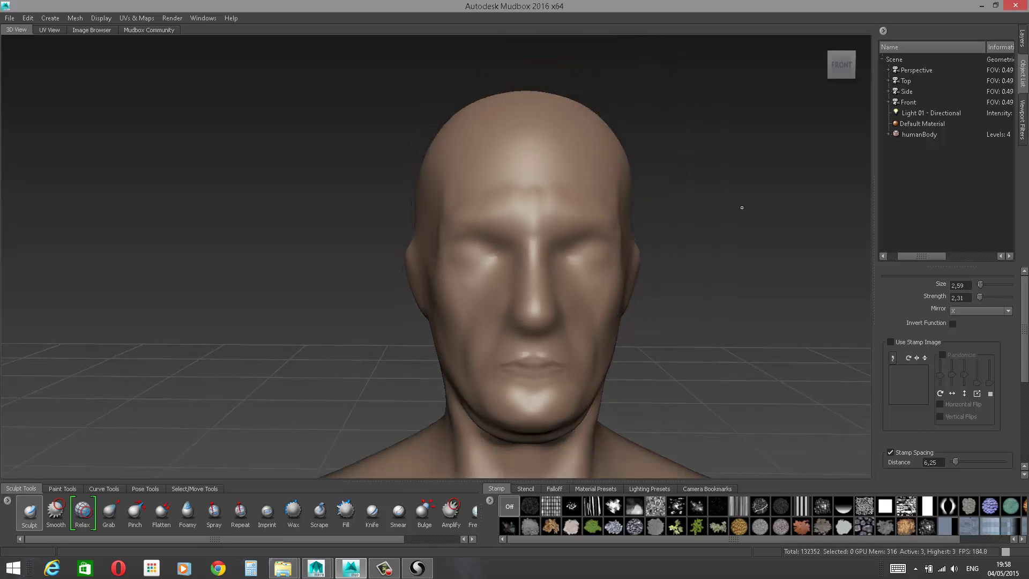
Step: Reduce the Sculpt brush size to 0,81 and try carving mirrored nostrils beneath the nose, undoing the last stroke
left_click_drag(740, 207, 746, 188, "alt")
scroll(777, 123, "up", 3)
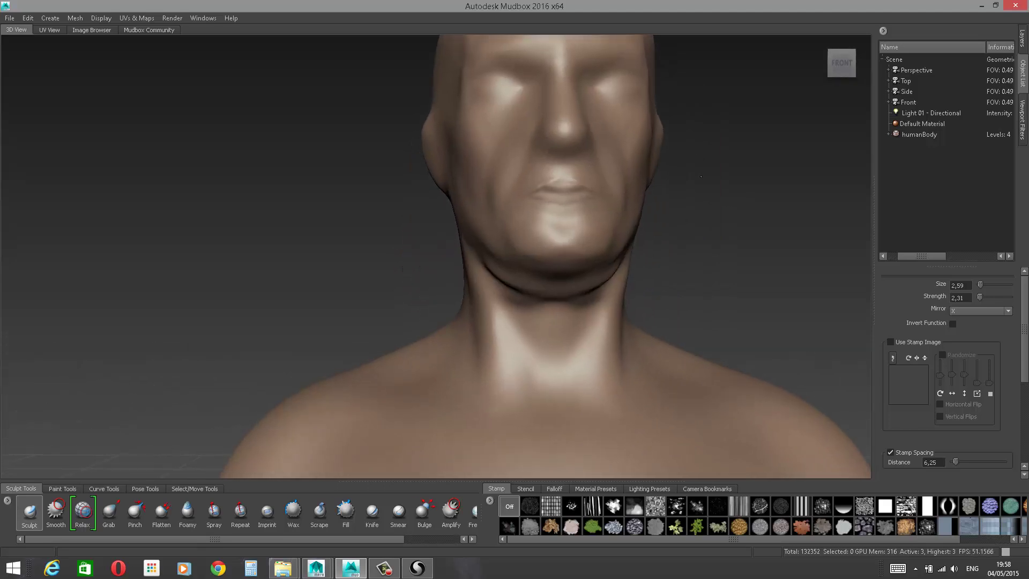
mouse_move(777, 123)
middle_mouse_down("alt")
mouse_move(683, 185)
mouse_move(749, 149)
mouse_move(764, 170)
middle_mouse_up("alt")
scroll(749, 150, "up", 3)
key("b")
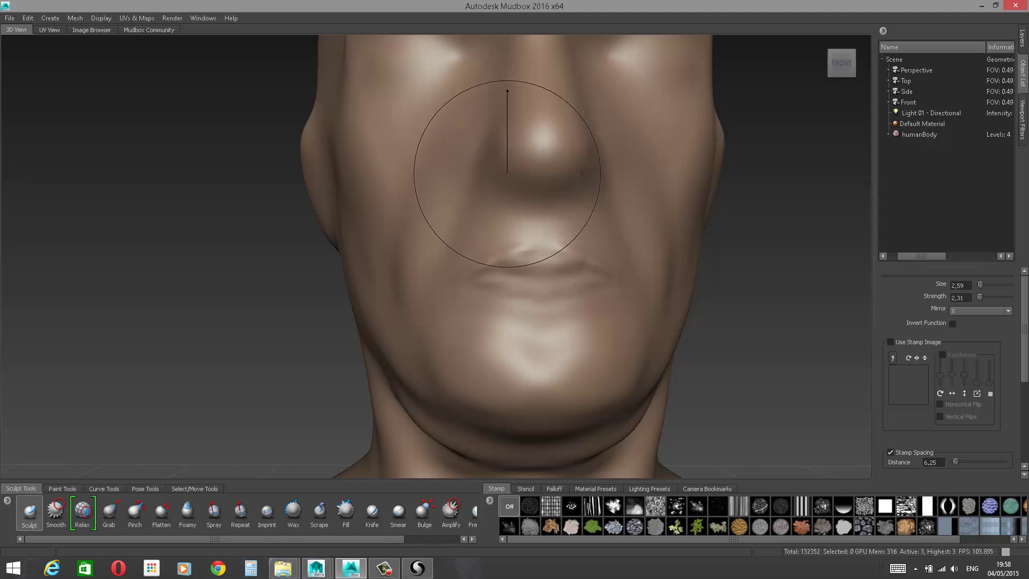
left_click_drag(508, 178, 444, 178)
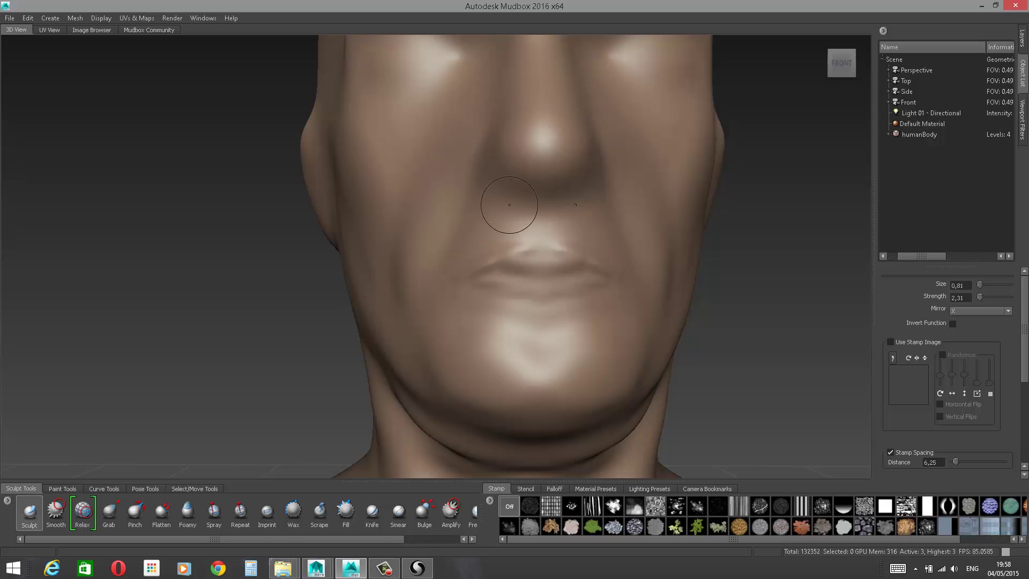
mouse_move(519, 169)
left_mouse_down("ctrl")
mouse_move(518, 183)
mouse_move(520, 159)
left_mouse_up("ctrl")
key("ctrl+z")
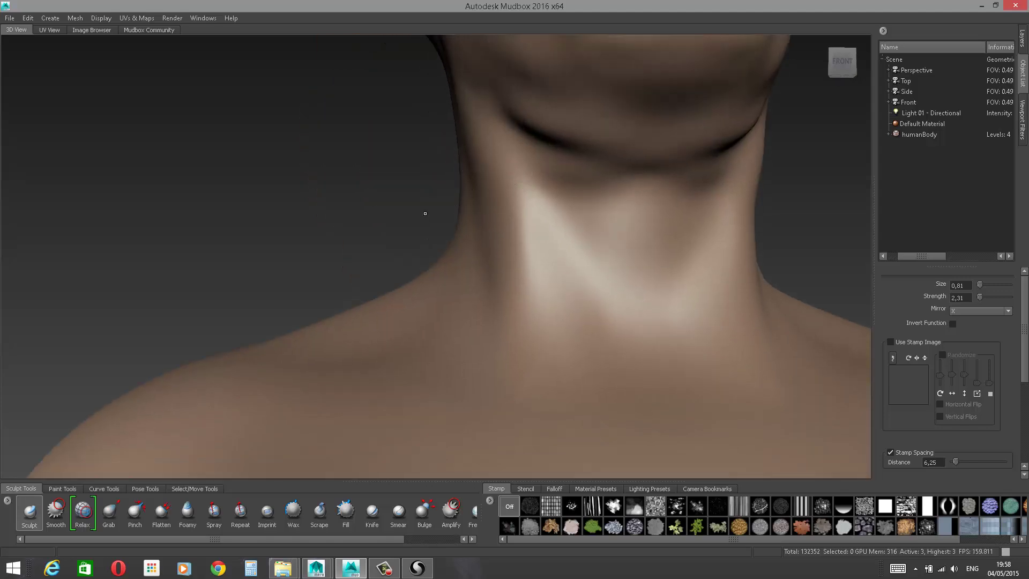
Step: Examine the sculpted head and neck from a three-quarter view
right_click_drag(425, 214, 461, 126, "alt")
middle_click_drag(682, 131, 648, 261, "alt")
left_click_drag(691, 137, 563, 144, "alt")
middle_click_drag(485, 134, 613, 134, "alt")
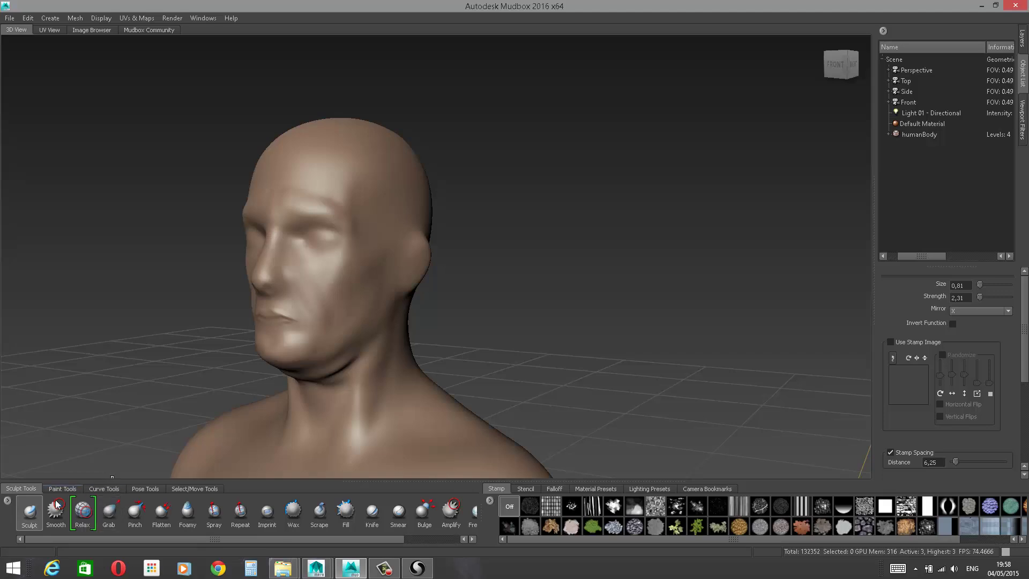
Step: Reshape both sides of the jaw and neck with mirrored Grab strokes at size 6,27 and smooth beneath the jaw
left_click(110, 514)
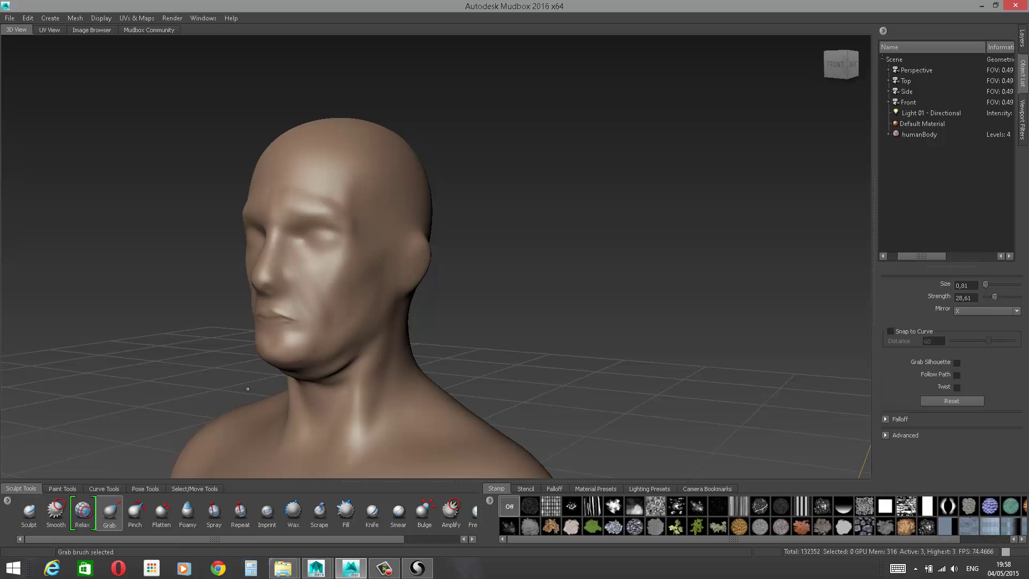
key("b")
left_click_drag(334, 293, 533, 223)
mouse_move(454, 281)
left_mouse_down("alt")
mouse_move(520, 264)
mouse_move(471, 255)
left_mouse_up("alt")
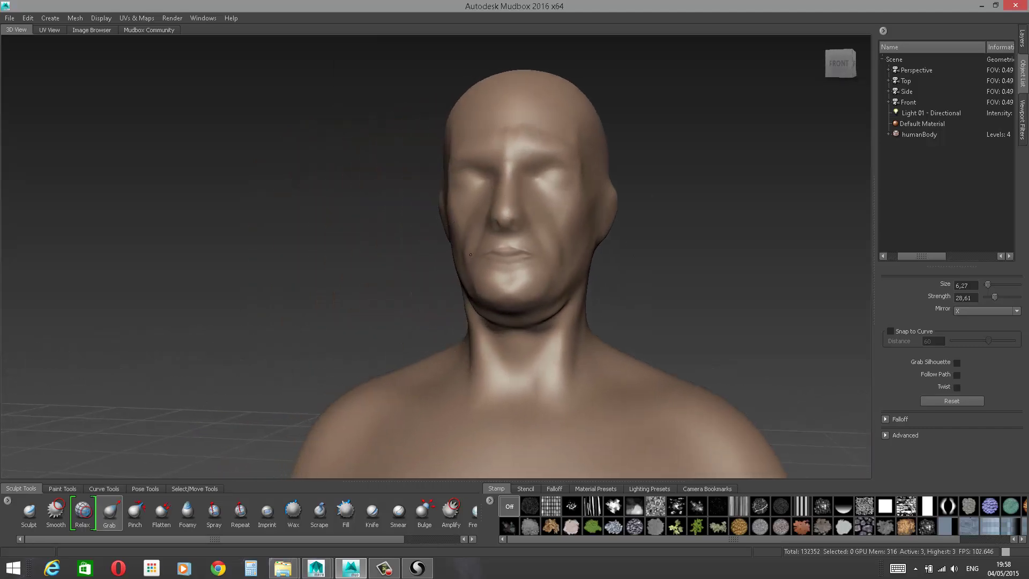
left_click_drag(595, 205, 644, 201, "alt")
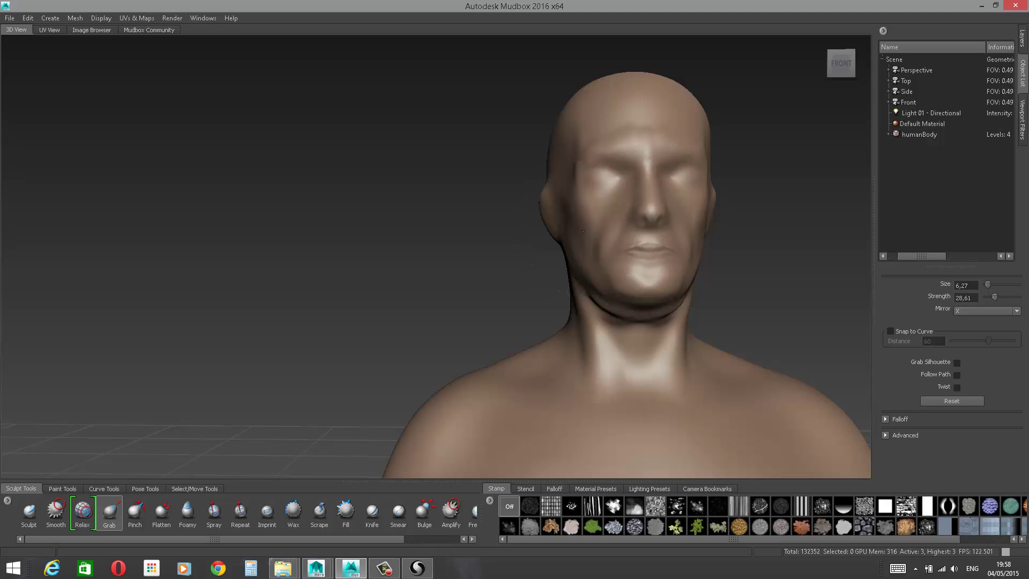
left_click_drag(584, 265, 590, 269)
left_click_drag(600, 310, 618, 319)
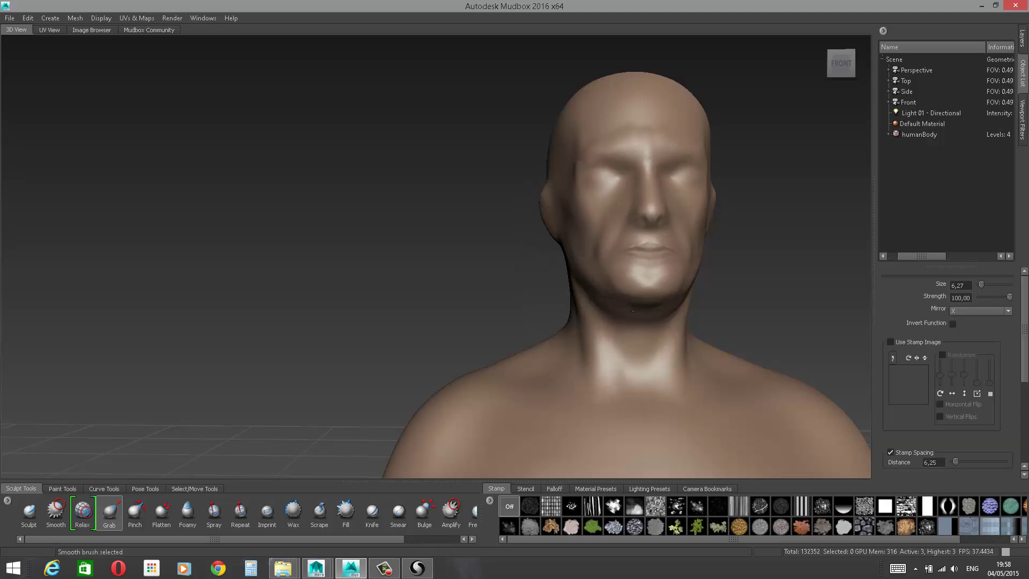
Step: Pull the tip of the nose slightly outward and down with the Grab brush at size 6,27
left_click_drag(726, 248, 817, 215, "alt")
middle_click_drag(606, 163, 375, 154, "alt")
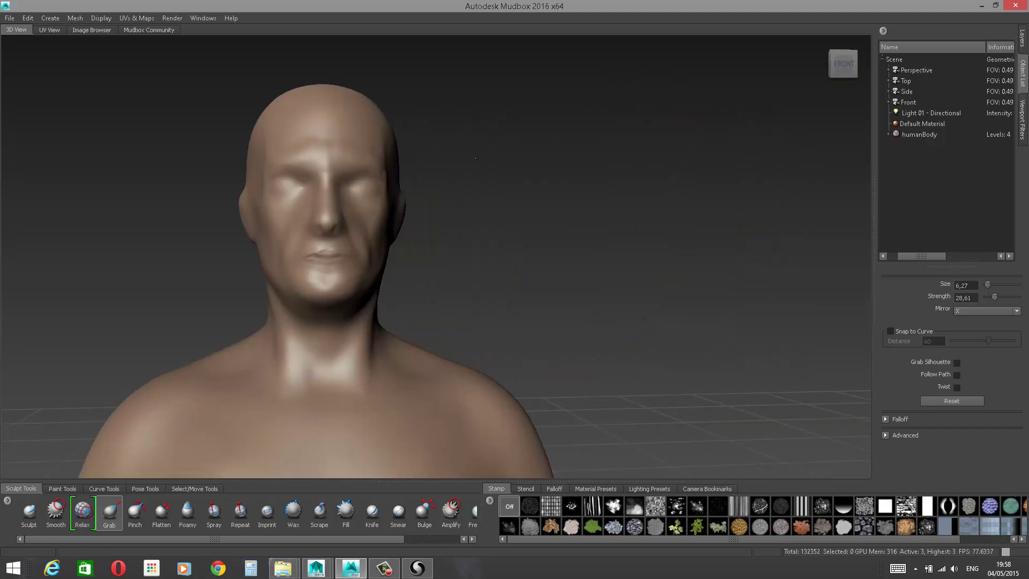
left_click_drag(643, 131, 697, 152, "alt")
scroll(698, 153, "up", 4)
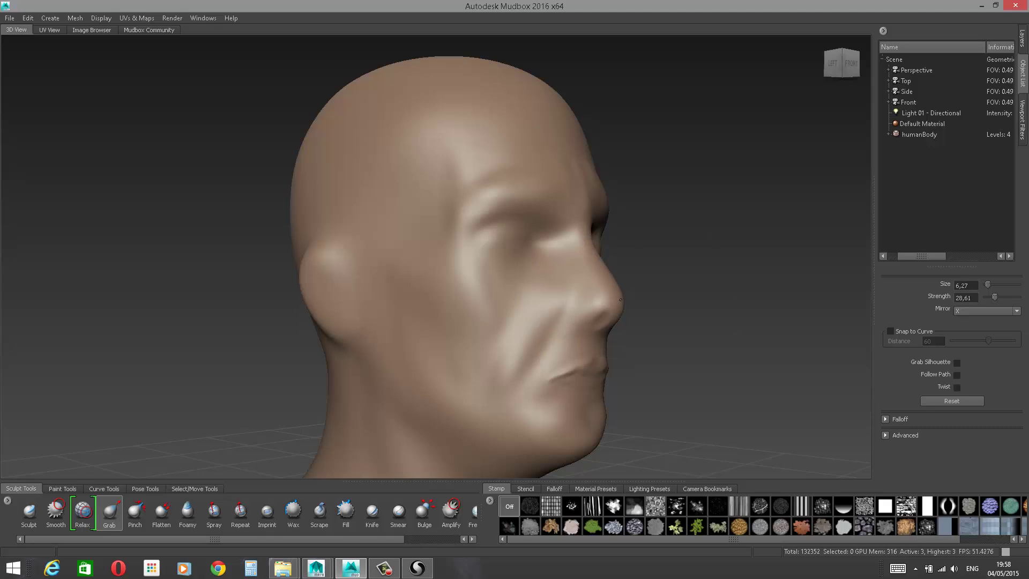
left_click_drag(621, 300, 623, 308)
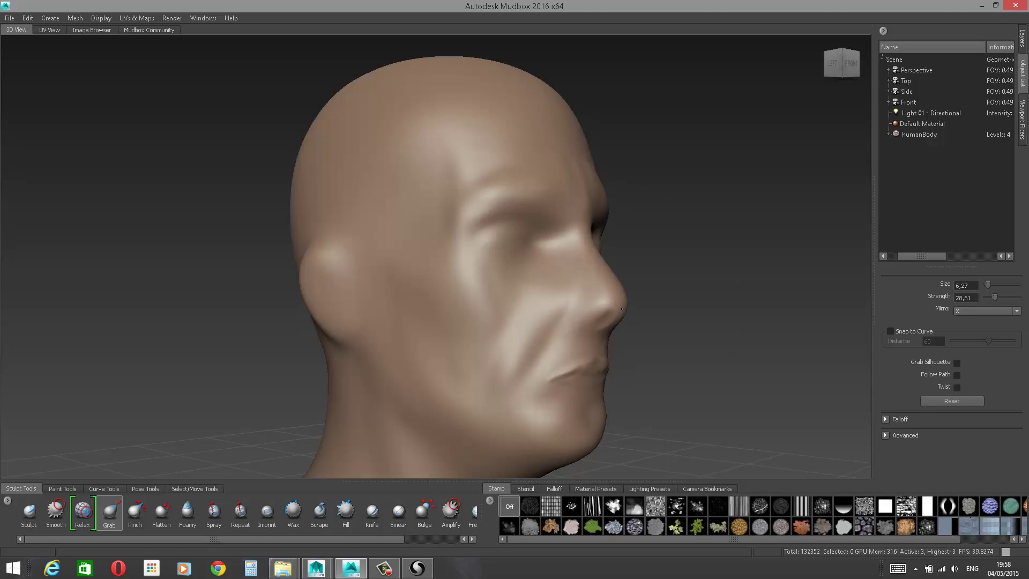
Step: Refine the nose, lip and chin profile from the left side view with the Grab brush reduced to size 3,48
left_click(833, 65)
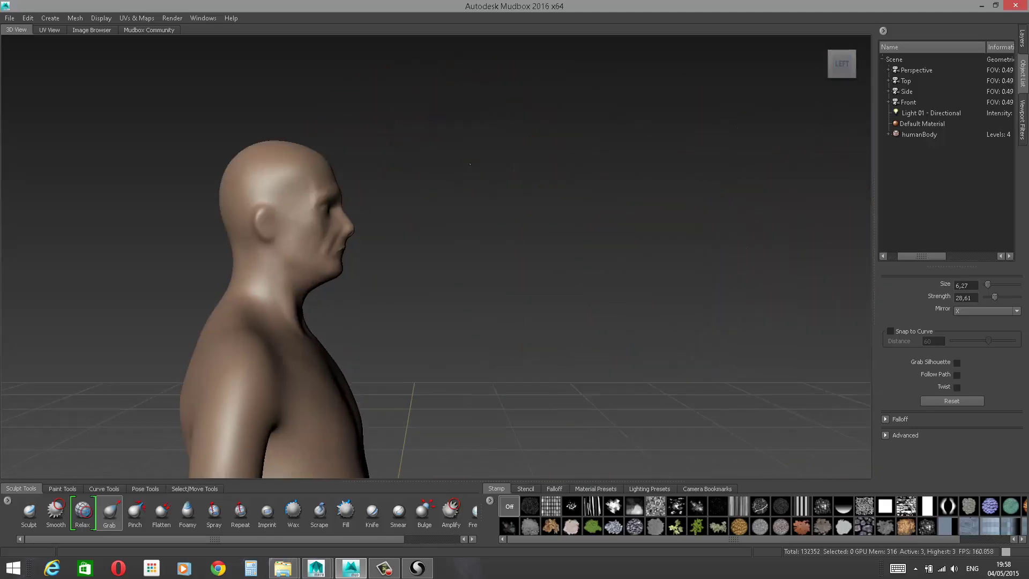
right_click_drag(470, 164, 542, 246, "alt")
middle_click_drag(542, 246, 787, 292, "alt")
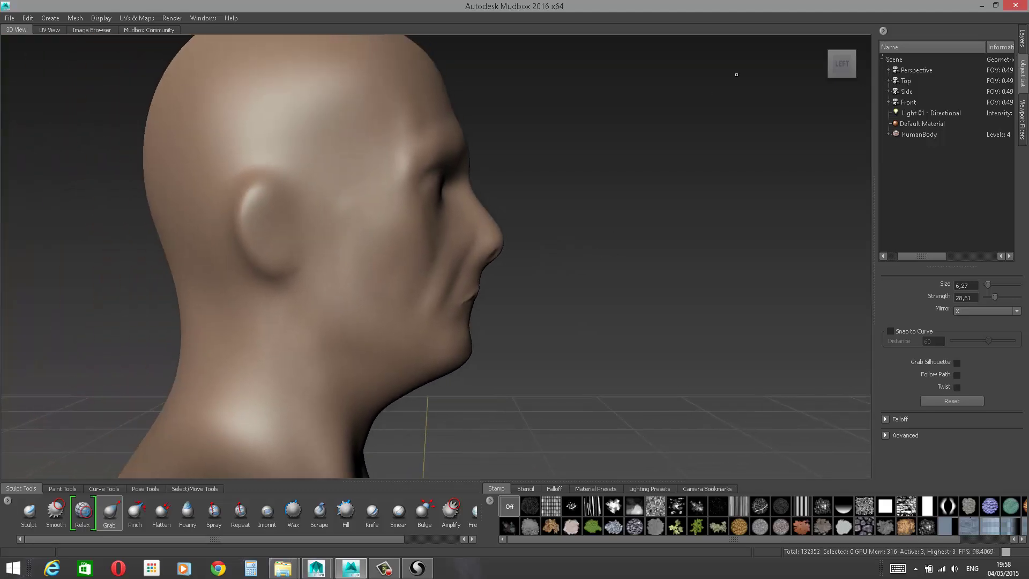
right_click(495, 245)
mouse_move(518, 238)
left_mouse_down()
mouse_move(633, 238)
mouse_move(383, 249)
mouse_move(469, 254)
mouse_move(484, 287)
left_mouse_up()
left_click_drag(478, 334, 474, 334)
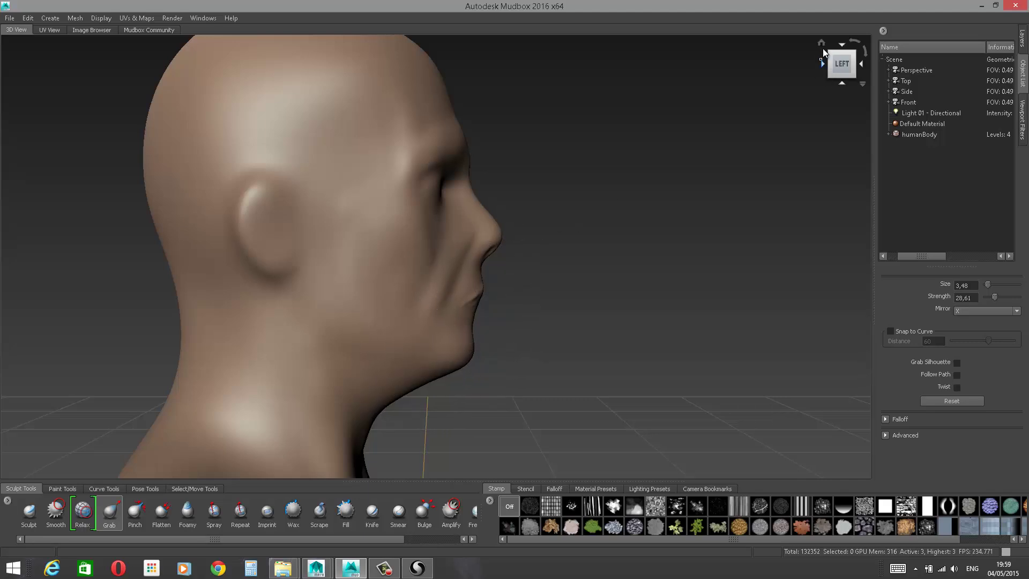
Step: Smooth away the old lip line and soften the bump in the centre of the forehead
left_click(821, 48)
scroll(659, 163, "up", 5)
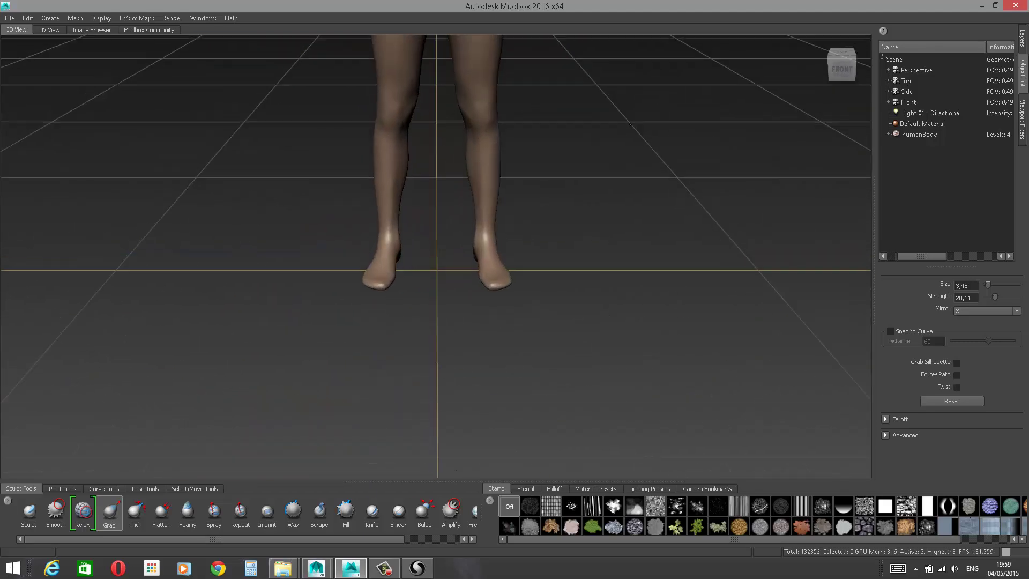
middle_click_drag(648, 64, 624, 241, "alt")
scroll(611, 434, "up", 5)
left_click_drag(625, 242, 622, 203, "alt")
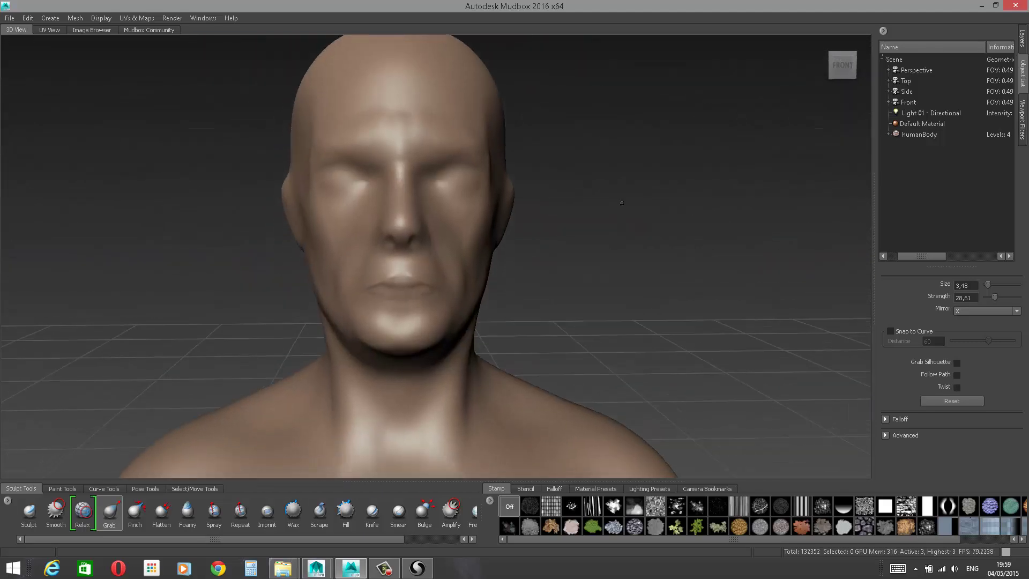
left_click_drag(390, 280, 381, 283, "shift")
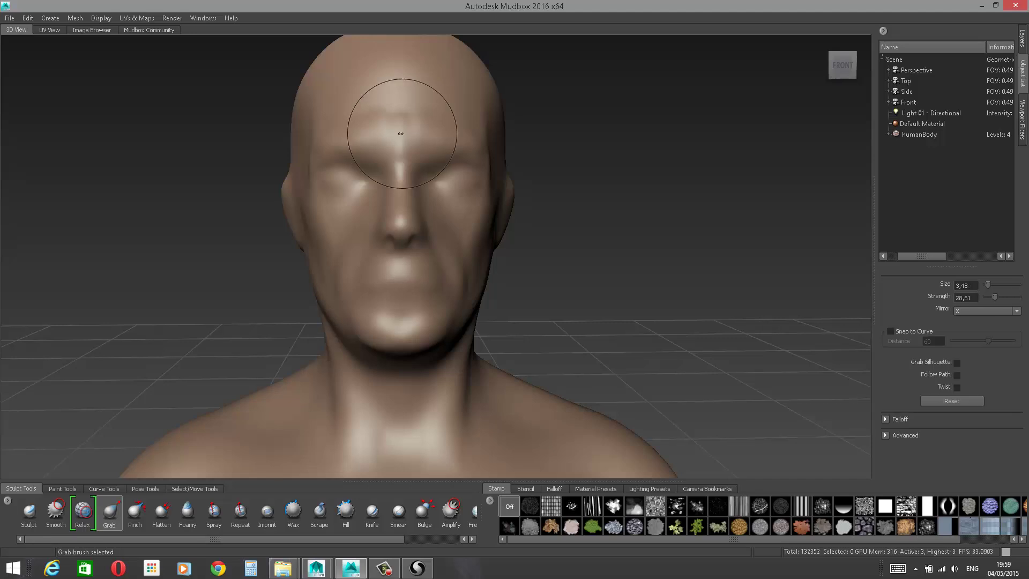
mouse_move(401, 119)
left_mouse_down("shift")
mouse_move(375, 114)
mouse_move(423, 114)
left_mouse_up("shift")
Step: Form mirrored eye sockets and rounded eyeballs with the Sculpt brush at size 3,48, undoing unwanted strokes
left_click_drag(346, 180, 358, 188)
left_click(29, 511)
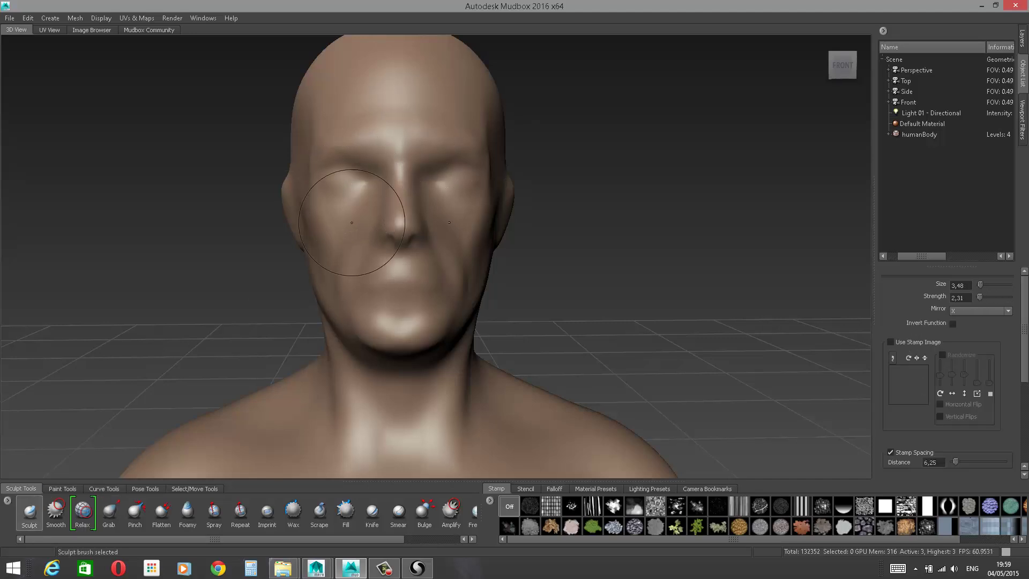
mouse_move(342, 183)
left_mouse_down()
mouse_move(357, 178)
mouse_move(333, 183)
mouse_move(353, 192)
mouse_move(370, 181)
mouse_move(355, 169)
mouse_move(367, 174)
left_mouse_up()
key("ctrl+z")
key("ctrl+z")
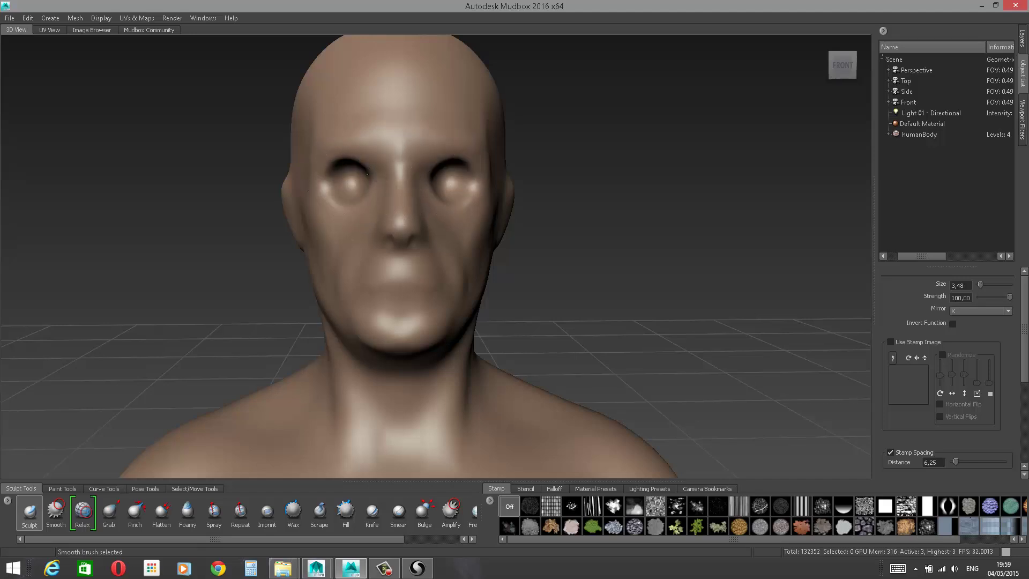
Step: Reduce the Sculpt brush size to 1,44 and smooth the area beside the nose wing
left_click_drag(674, 140, 748, 149, "alt")
key("space")
key("space")
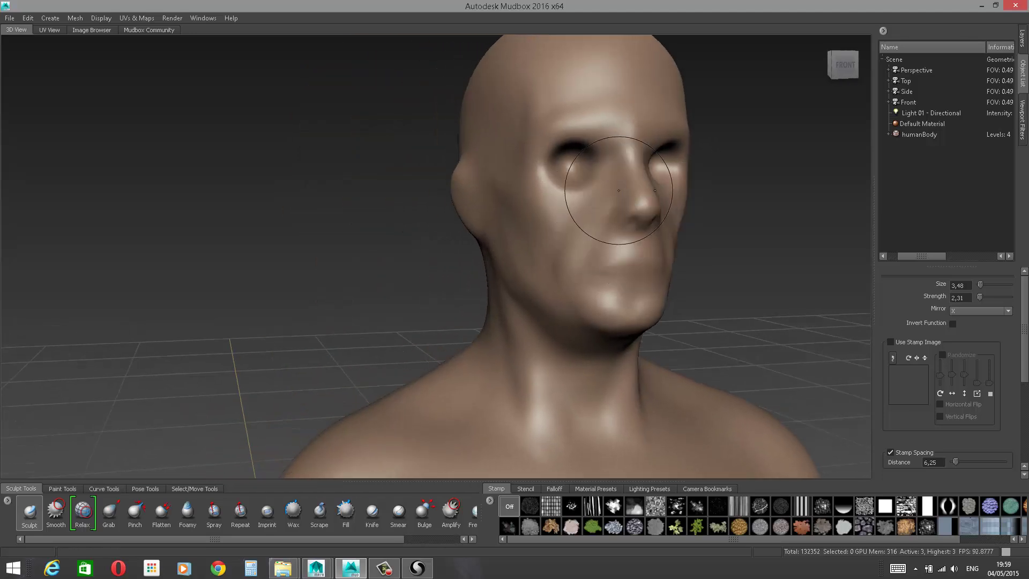
left_click_drag(626, 204, 604, 204)
left_click_drag(627, 207, 618, 209, "shift")
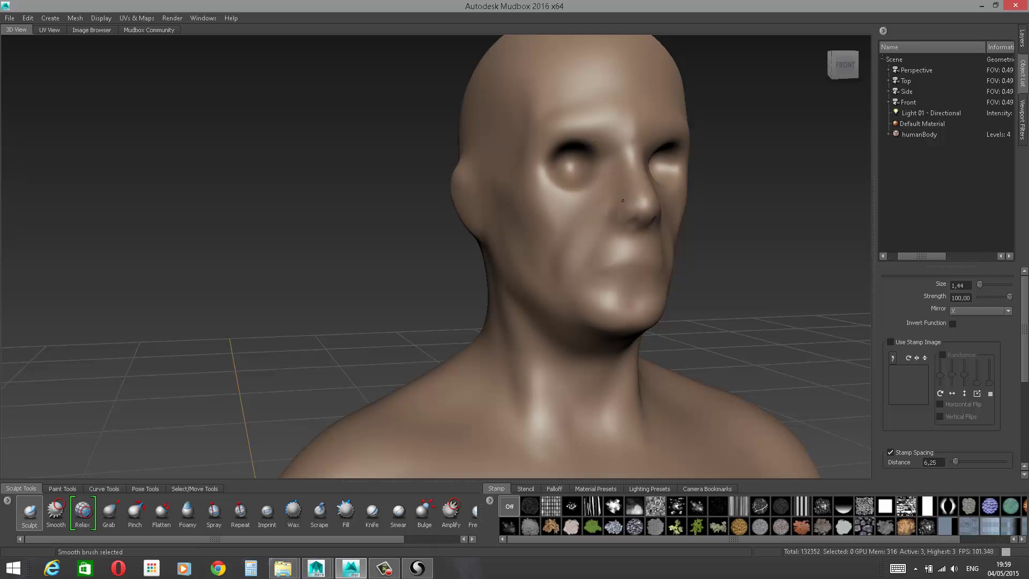
Step: Carve mirrored nostrils under the nose with inverted Sculpt strokes at size 1,44
right_click_drag(731, 152, 738, 151, "alt")
middle_click_drag(786, 117, 735, 117, "alt")
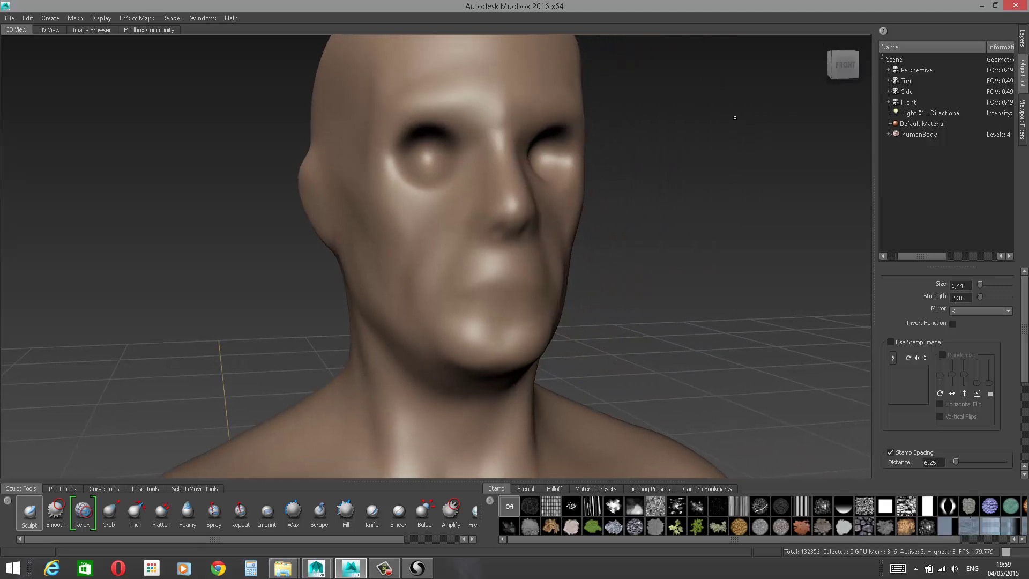
mouse_move(735, 117)
right_mouse_down("alt")
mouse_move(714, 197)
mouse_move(667, 171)
right_mouse_up("alt")
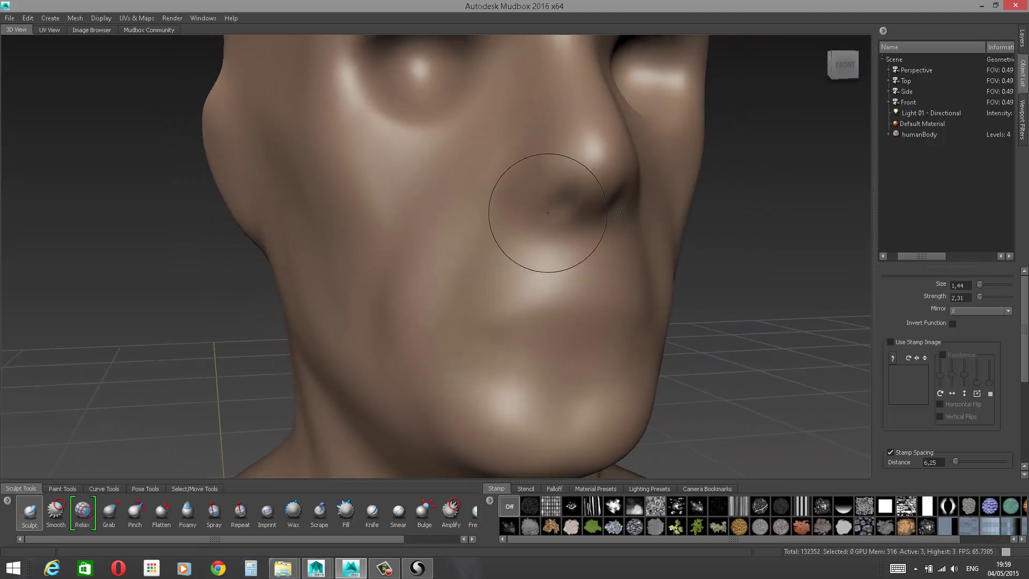
left_click_drag(561, 203, 561, 197, "ctrl")
left_click_drag(561, 198, 555, 194, "ctrl")
left_click_drag(555, 195, 544, 204, "ctrl")
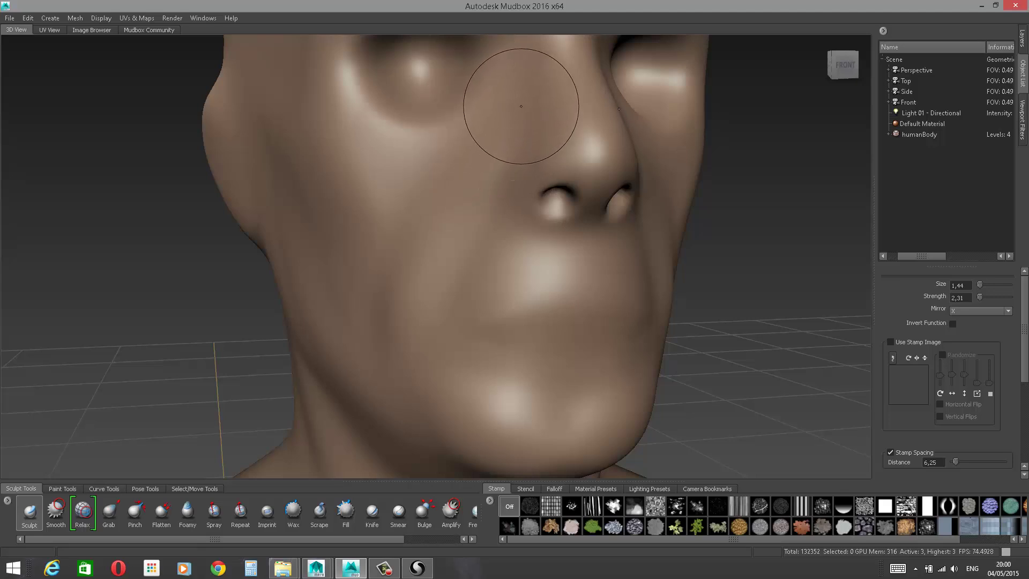
Step: Try sculpting mirrored cheek folds from the nose towards the mouth at sizes 1,44 and 2,79, undoing each stroke
mouse_move(522, 107)
left_mouse_down()
mouse_move(445, 219)
mouse_move(429, 271)
left_mouse_up()
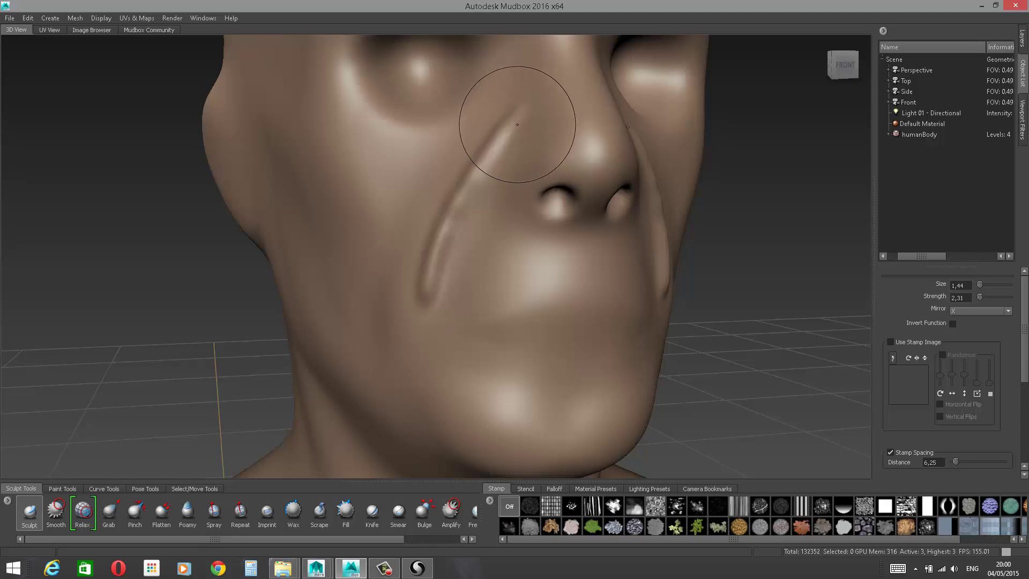
key("ctrl+z")
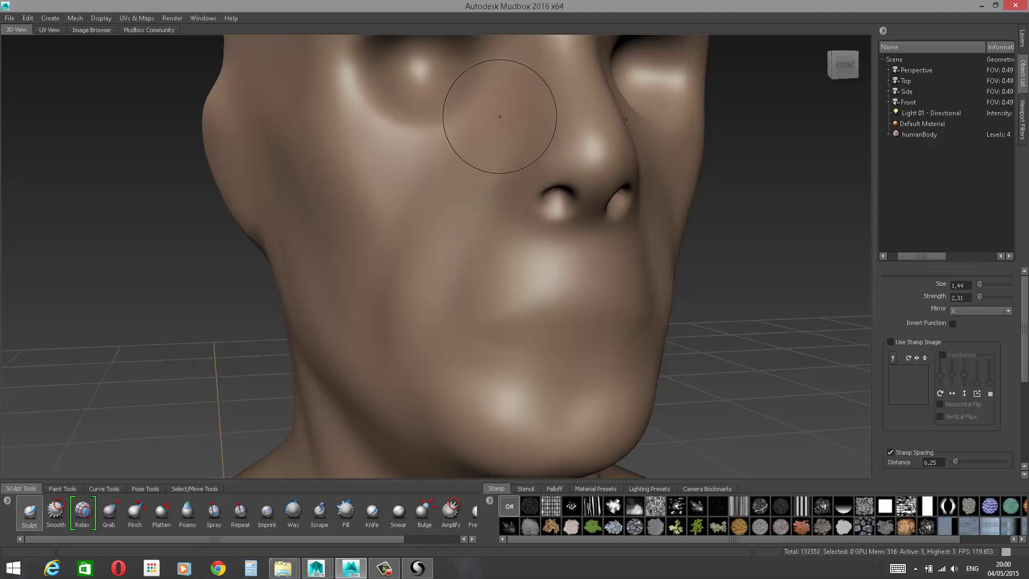
key("m")
mouse_move(500, 133)
left_mouse_down()
mouse_move(552, 133)
mouse_move(455, 170)
mouse_move(410, 295)
left_mouse_up()
key("ctrl+z")
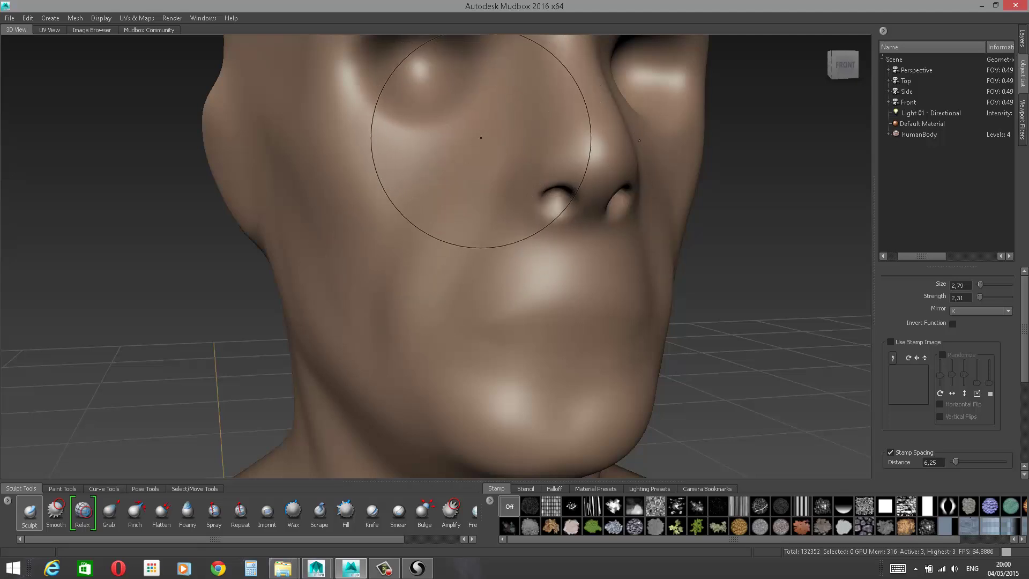
Step: Choose the first falloff preset for the Sculpt brush and test it with mirrored cheek strokes, undoing each one
left_click(555, 489)
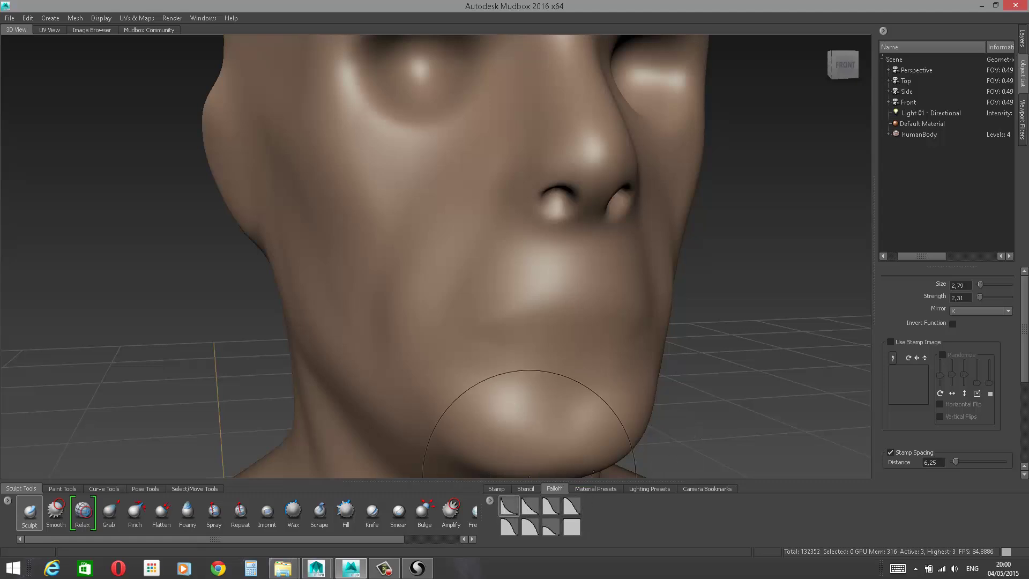
left_click_drag(503, 129, 406, 264)
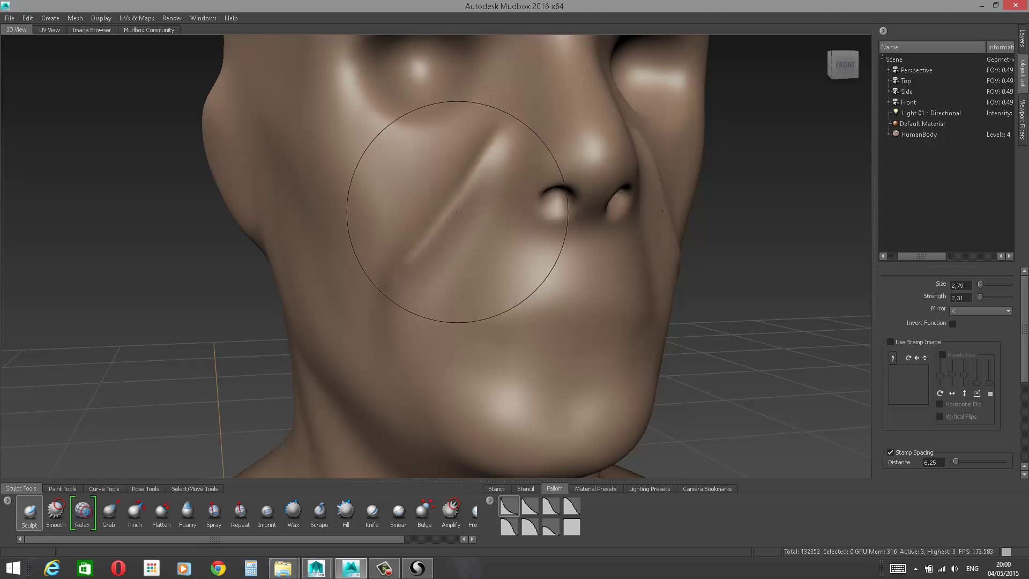
key("ctrl+z")
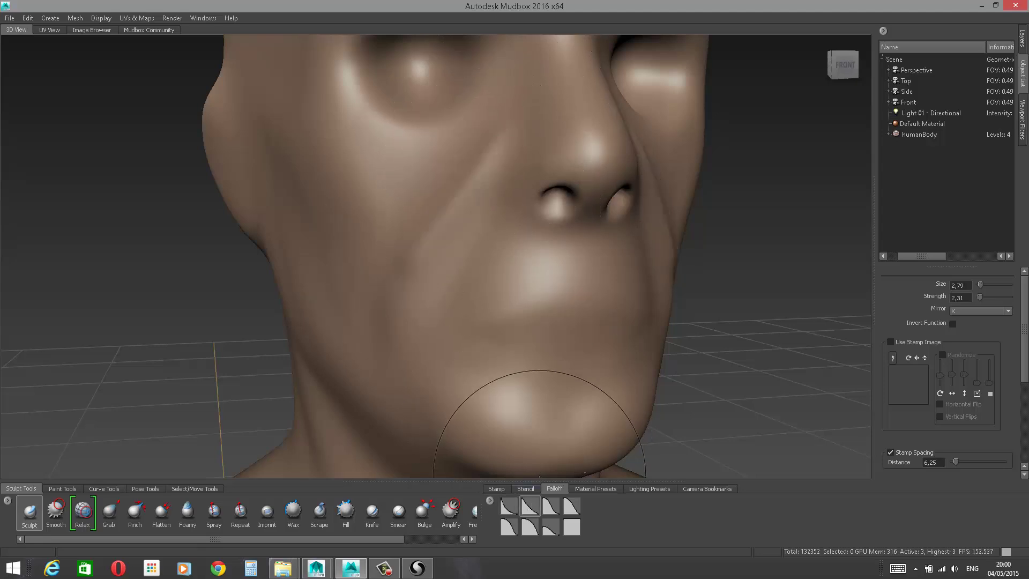
left_click_drag(486, 182, 417, 299)
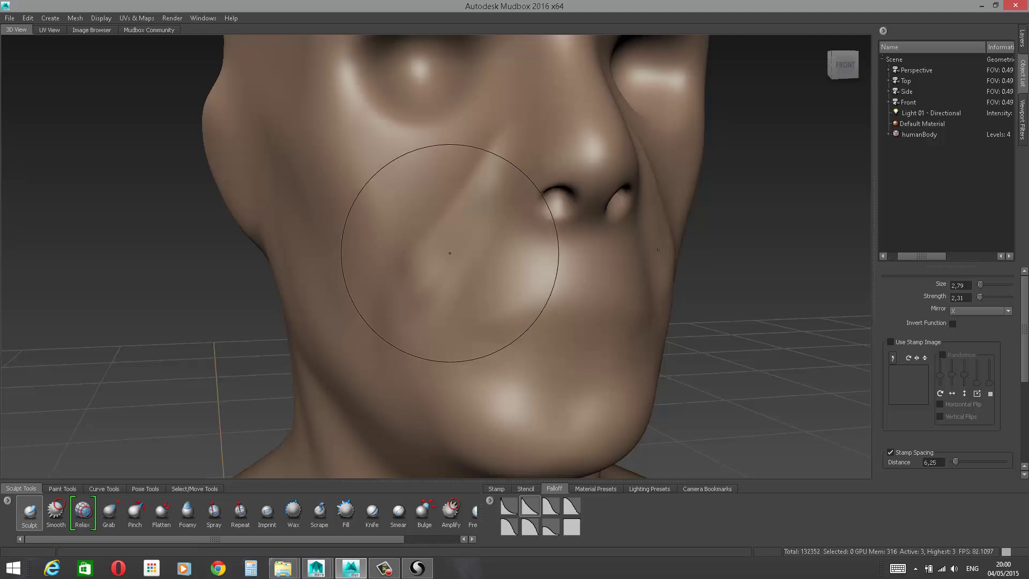
key("ctrl+z")
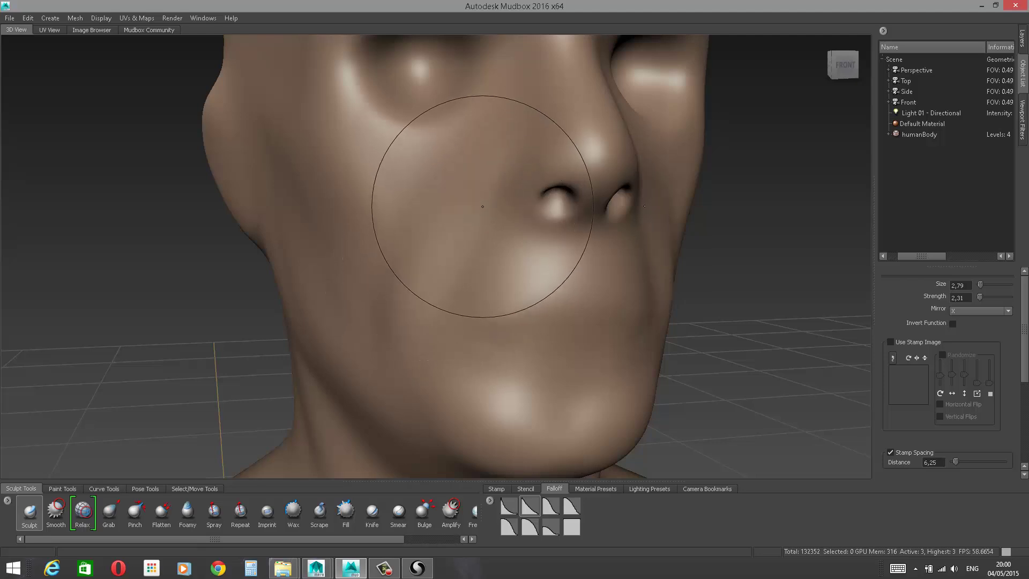
left_click(510, 515)
left_click_drag(487, 208, 450, 191)
key("ctrl+z")
Step: Sculpt mirrored folds running from the nose wings down past the mouth corners with the Sculpt brush at size 1,03
left_click_drag(530, 133, 521, 142)
left_click_drag(456, 246, 430, 324)
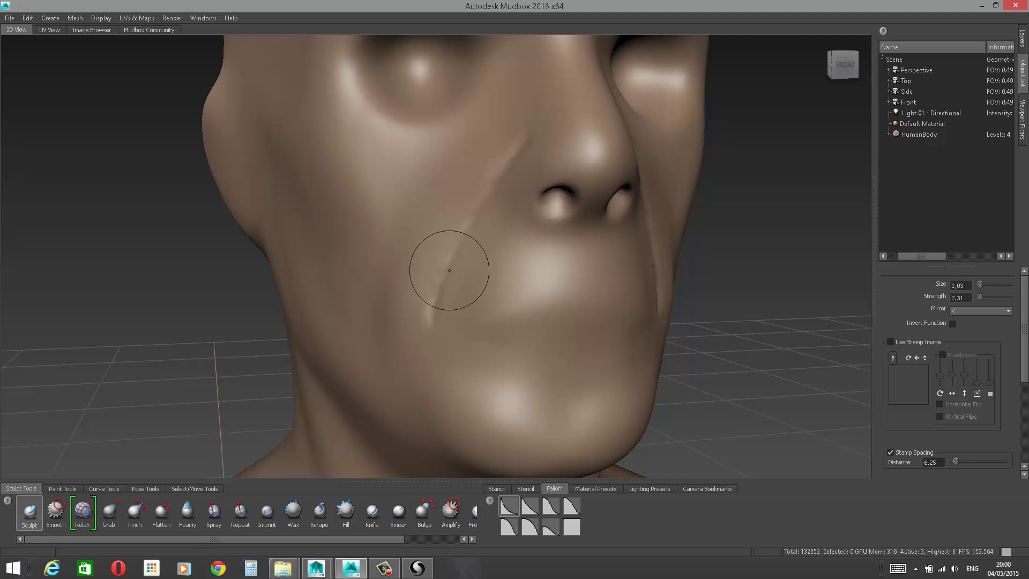
left_click_drag(554, 134, 549, 132)
left_click_drag(486, 191, 423, 319)
Step: Smooth the mirrored folds between the nose and mouth so they blend into the cheeks
left_click_drag(453, 257, 441, 256, "shift")
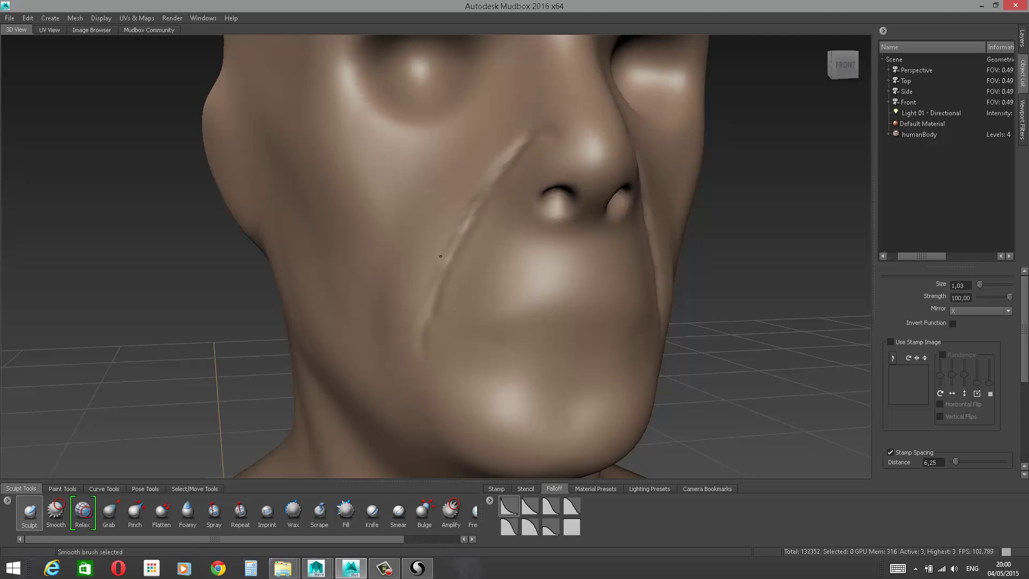
mouse_move(552, 128)
left_mouse_down("shift")
mouse_move(509, 155)
mouse_move(506, 176)
left_mouse_up("shift")
left_click_drag(428, 265, 442, 244, "shift")
left_click_drag(472, 208, 450, 257, "shift")
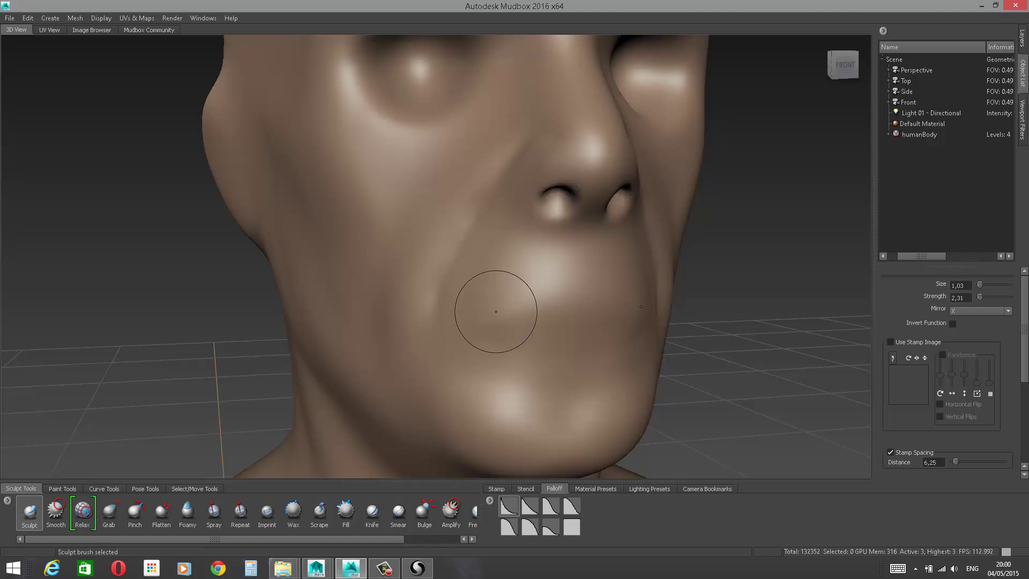
Step: Sculpt the upper and lower lips with mirrored Sculpt strokes at size 1,03, undoing the first stroke, and smooth the lower lip
left_click_drag(481, 329, 549, 317)
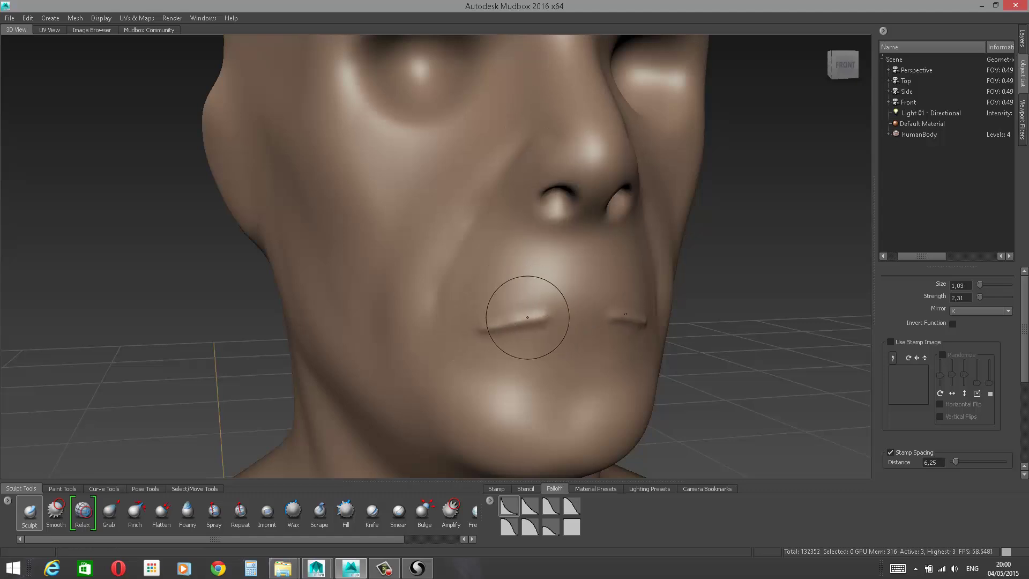
key("ctrl+z")
left_click_drag(488, 337, 566, 322)
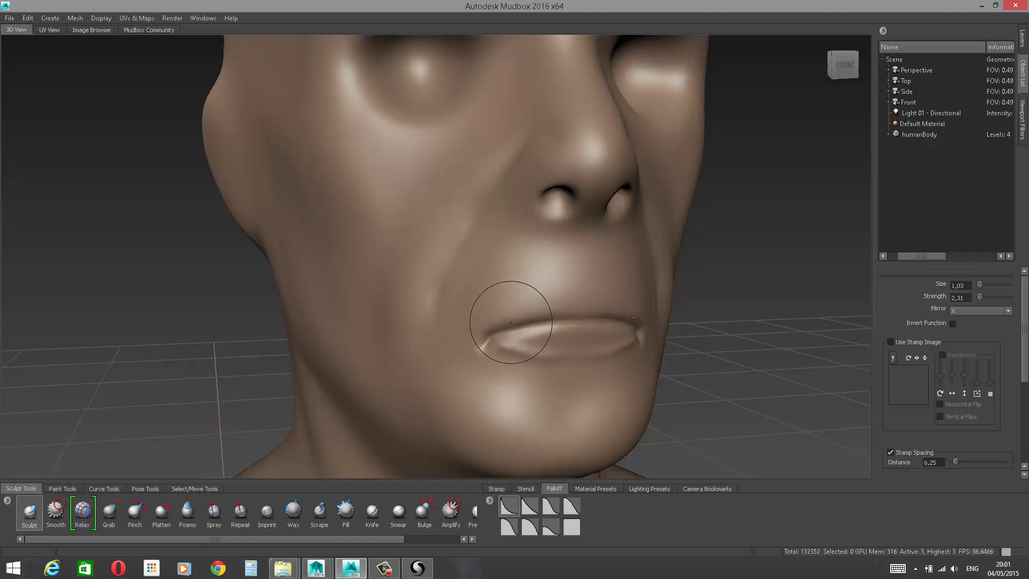
left_click_drag(495, 328, 496, 328)
left_click_drag(570, 295, 587, 296)
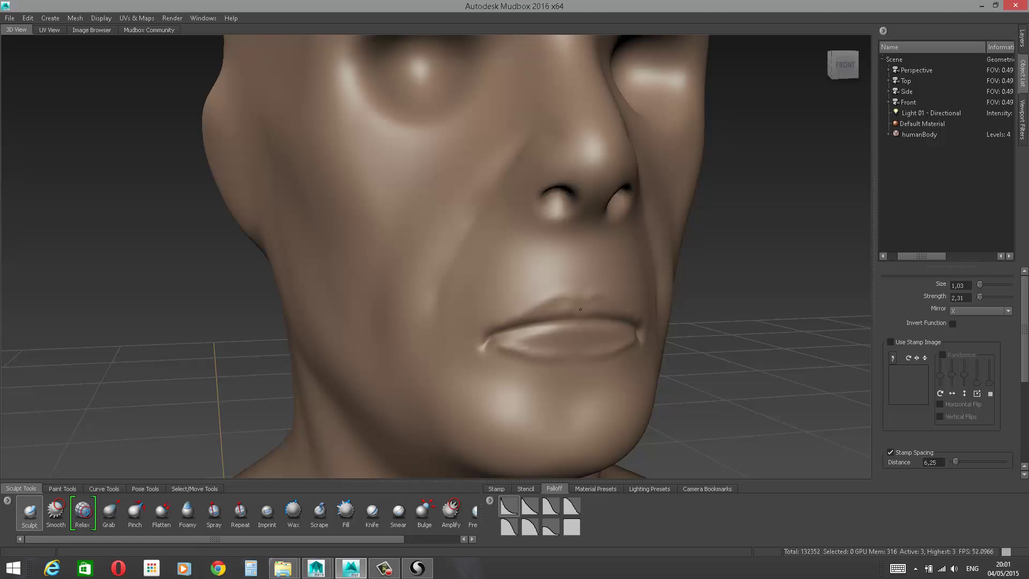
mouse_move(575, 335)
left_mouse_down()
mouse_move(566, 332)
mouse_move(581, 333)
mouse_move(557, 350)
mouse_move(593, 341)
mouse_move(545, 341)
left_mouse_up()
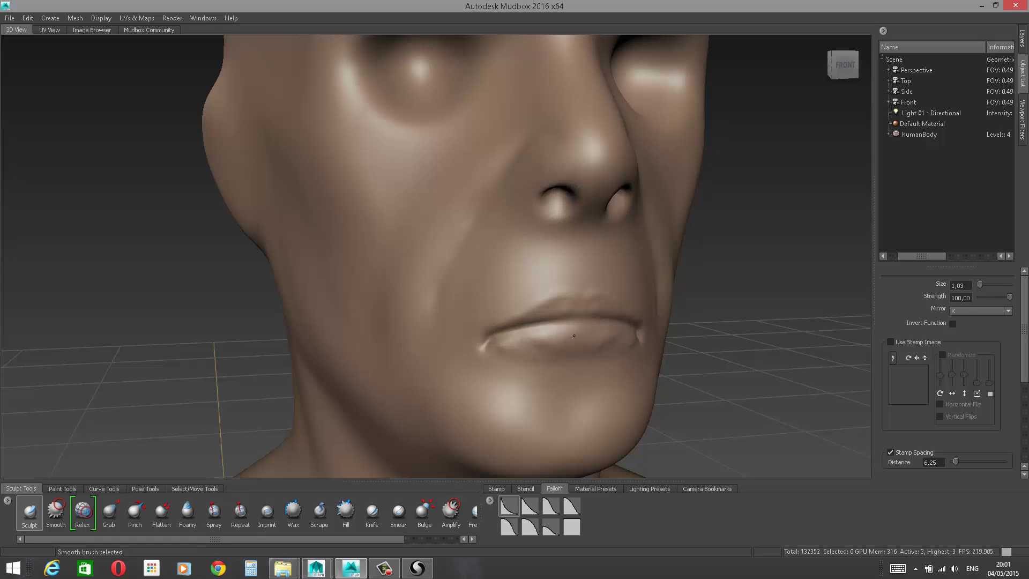
Step: Invert the Sculpt brush and carve mirrored creases around the nose wings at strength 2,31, undoing the first non-inverted stroke
middle_click_drag(739, 248, 789, 166, "alt")
left_click_drag(788, 166, 809, 161, "alt")
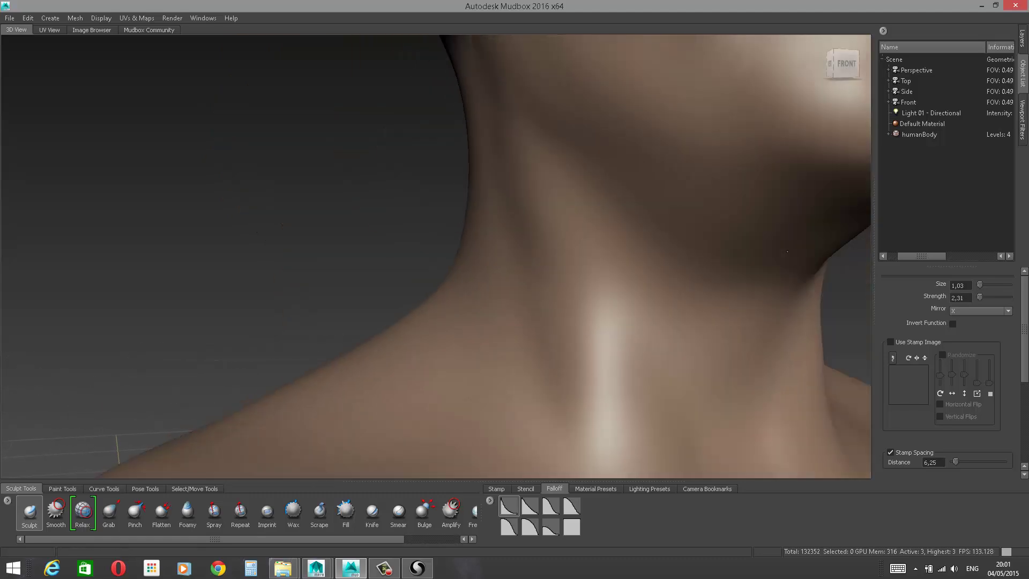
right_click_drag(858, 160, 810, 143, "alt")
middle_click_drag(810, 144, 798, 166, "alt")
right_click_drag(797, 166, 823, 168, "alt")
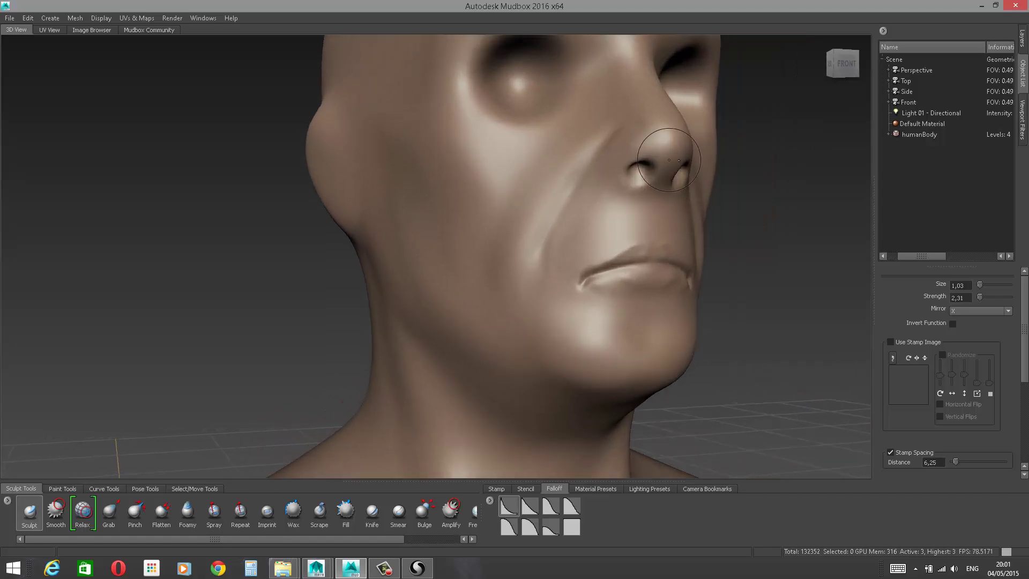
left_click_drag(603, 150, 604, 172)
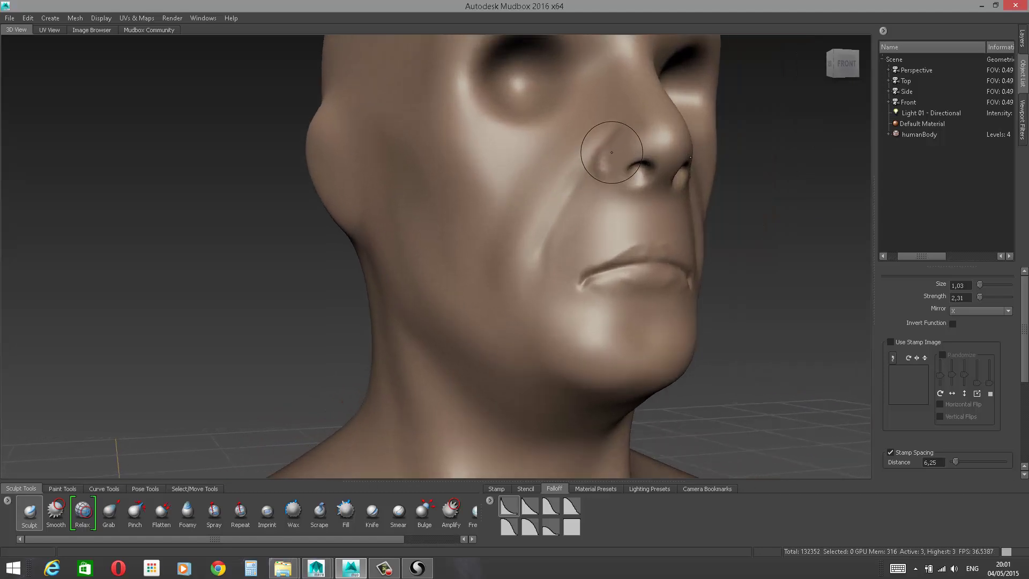
key("ctrl+z")
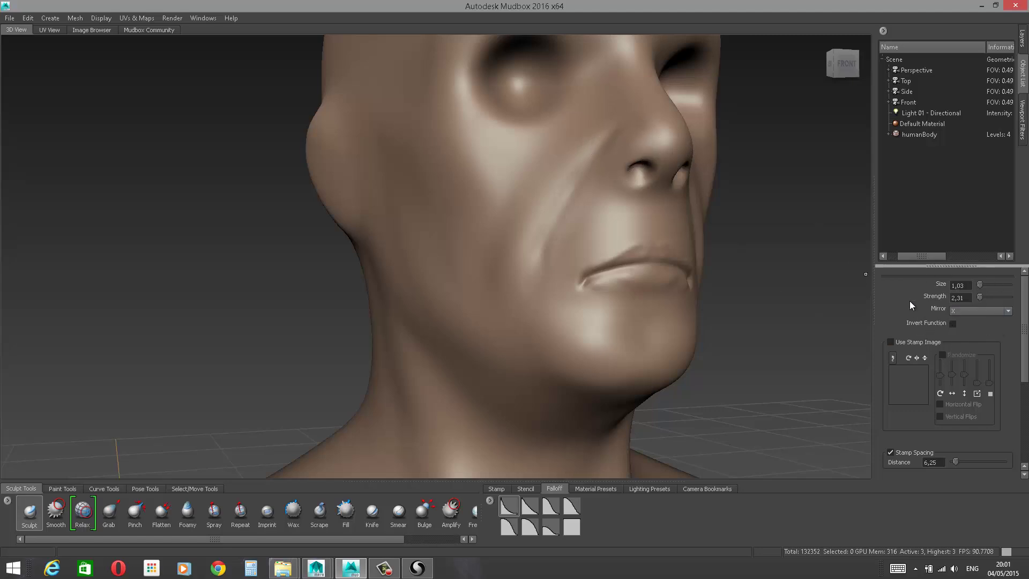
left_click(953, 325)
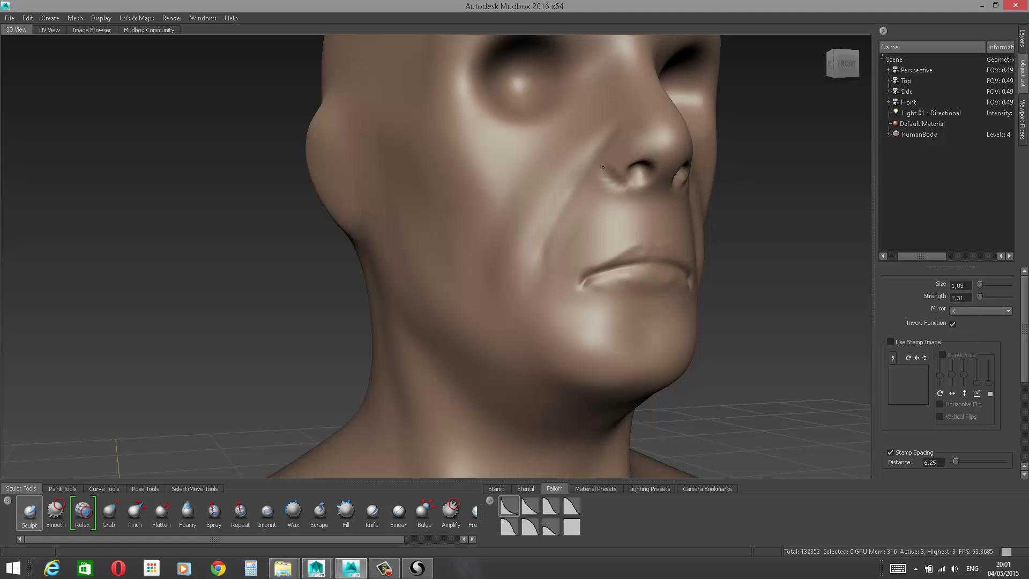
left_click_drag(647, 139, 642, 133)
left_click_drag(617, 191, 642, 185)
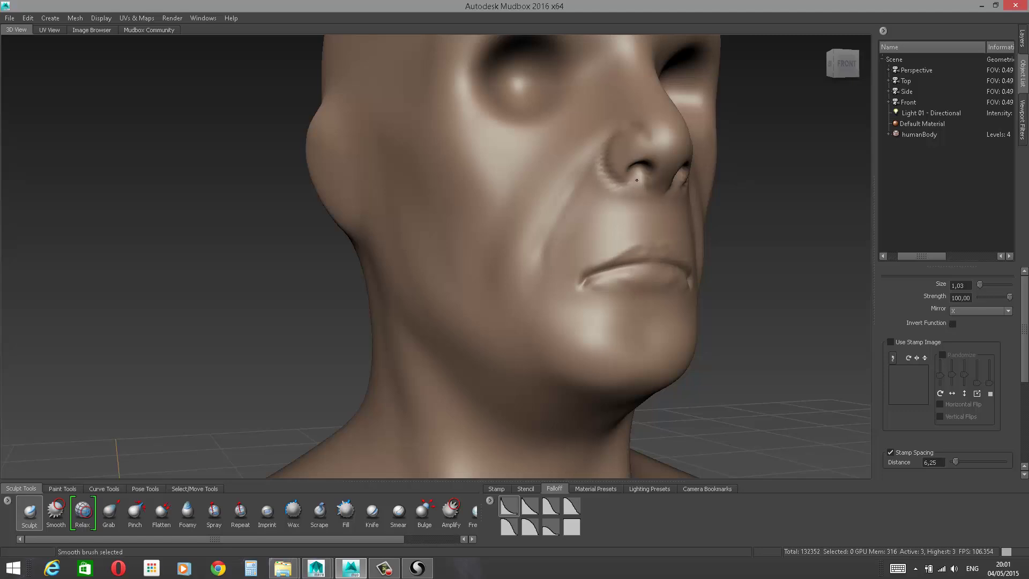
Step: Carve mirrored creases along the folds from the nose wings down toward the mouth corners and smooth them
left_click_drag(630, 122, 602, 142)
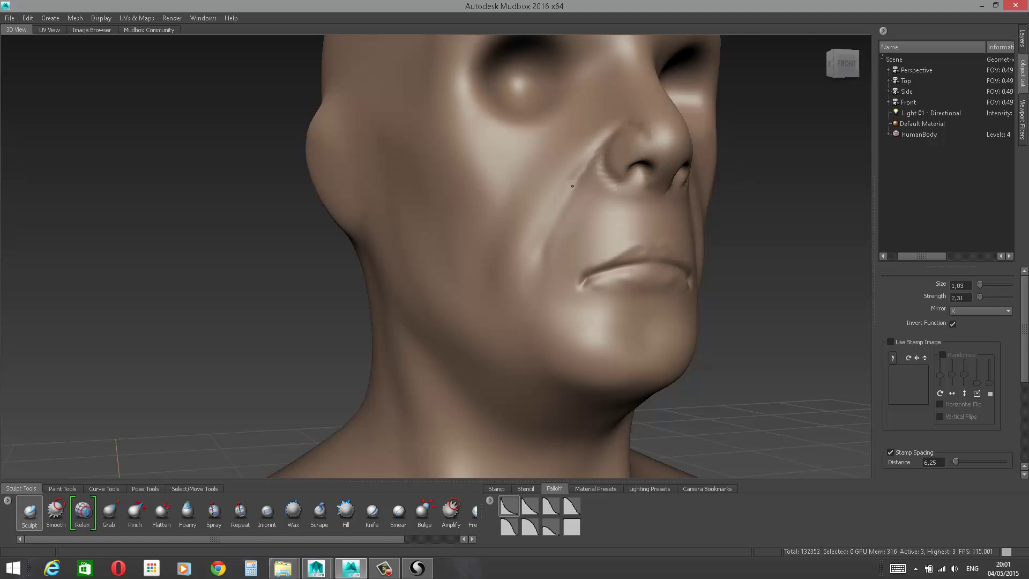
left_click_drag(573, 186, 542, 272)
key("shift")
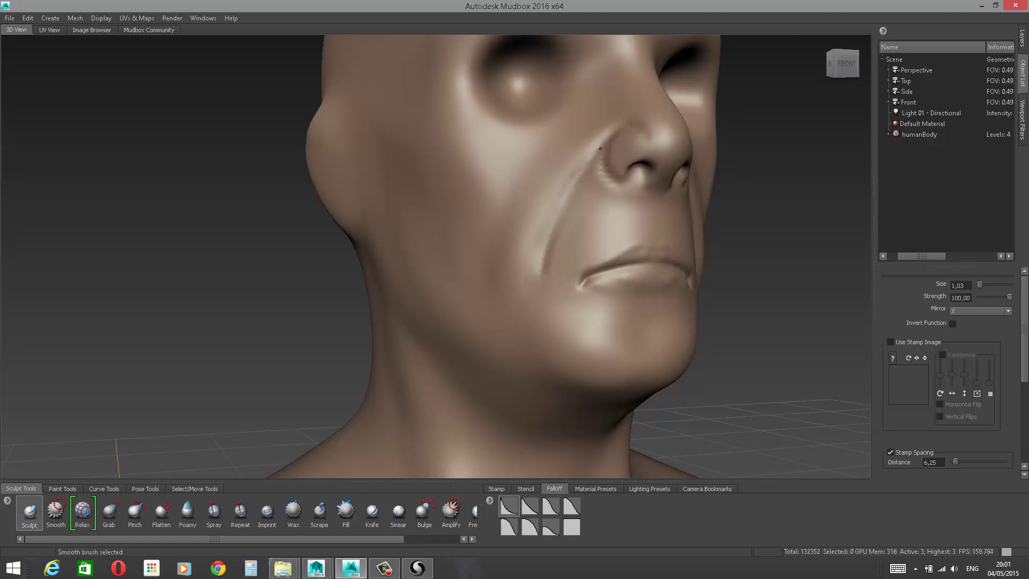
key("shift")
key("shift")
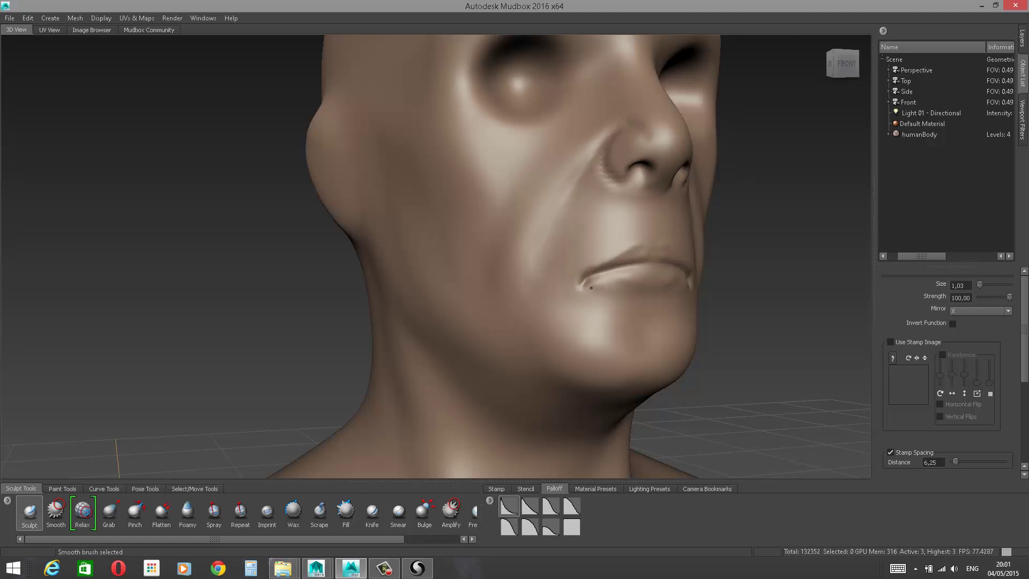
Step: Carve and smooth a crease under the lower lip, and refine the nose wings and chin with mirrored strokes
left_click_drag(599, 280, 664, 289, "ctrl")
key("shift")
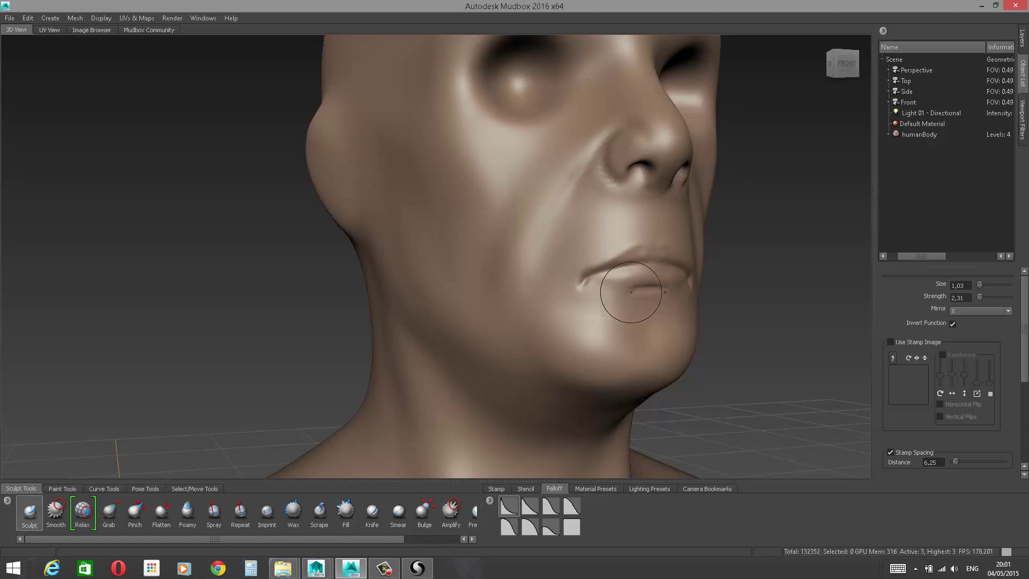
key("shift")
key("shift")
left_click_drag(646, 133, 606, 134)
left_click_drag(613, 322, 624, 311)
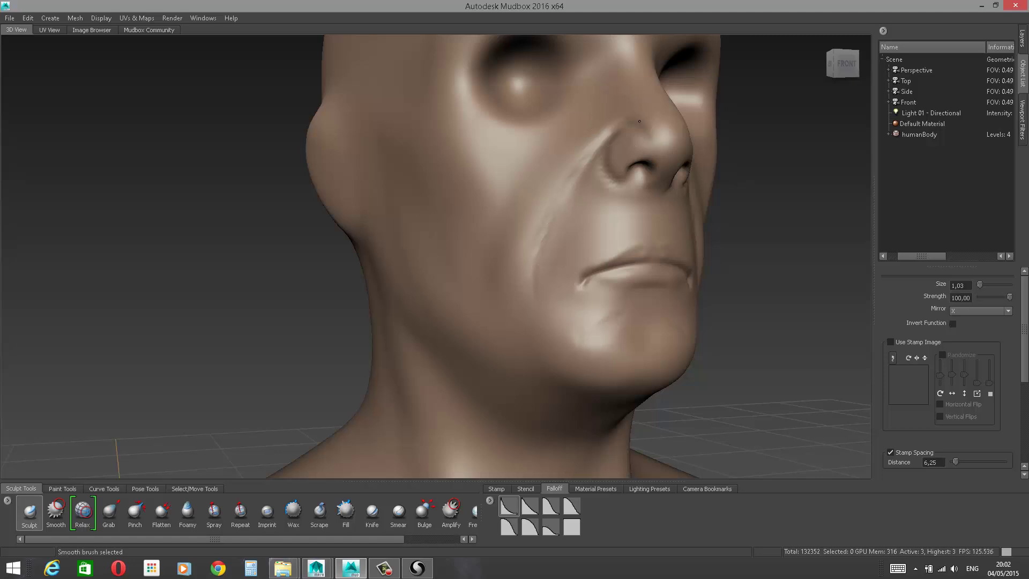
left_click_drag(645, 138, 653, 139)
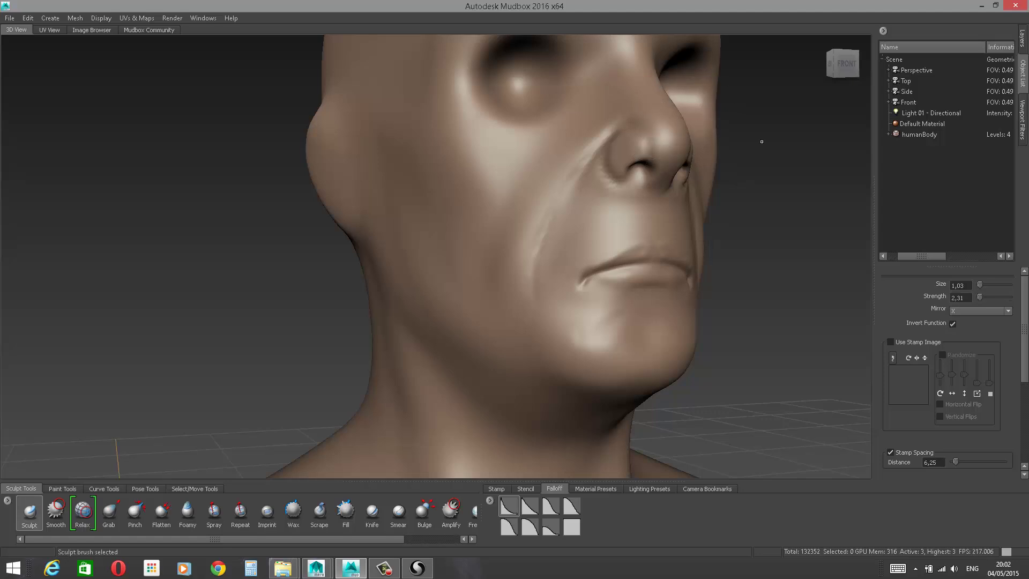
Step: Carve mirrored creases into the cheeks outside the nose-to-mouth folds with the inverted Sculpt brush
left_click_drag(794, 174, 815, 172, "alt")
scroll(804, 169, "up", 2)
mouse_move(723, 158)
left_mouse_down("alt")
mouse_move(672, 162)
mouse_move(698, 161)
left_mouse_up("alt")
left_click_drag(435, 338, 450, 246)
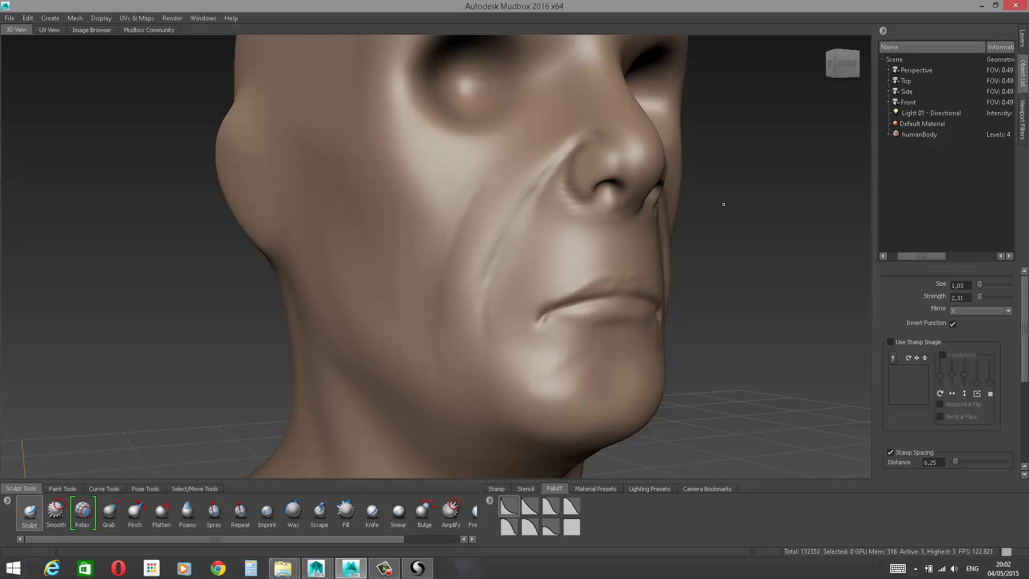
Step: Carve mirrored grooves along the front edges of the neck muscles with the inverted Sculpt brush and smooth them
middle_click_drag(722, 204, 706, 166, "alt")
left_click_drag(705, 165, 728, 159, "alt")
right_click_drag(728, 160, 717, 111, "alt")
middle_click_drag(716, 110, 721, 151, "alt")
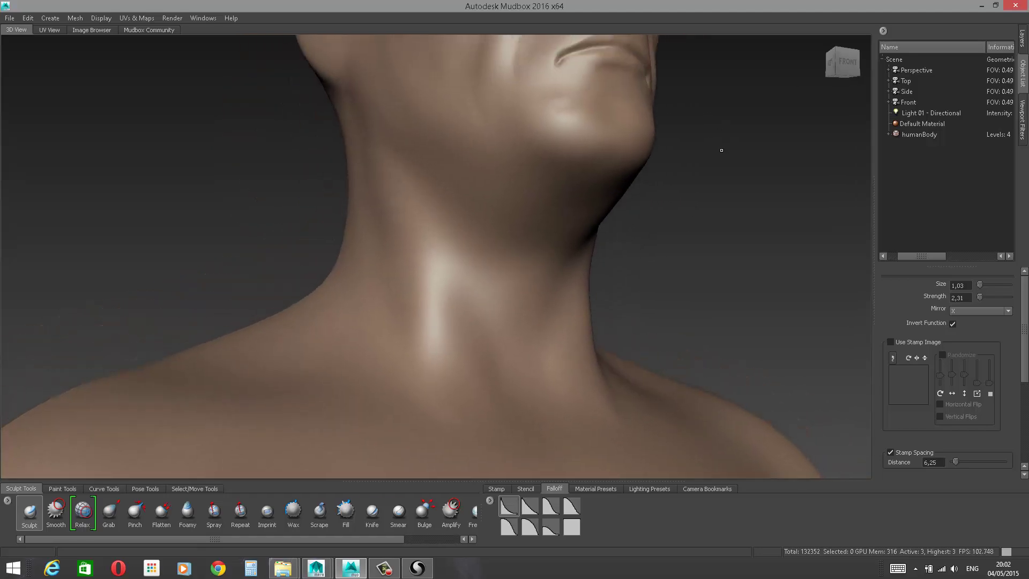
left_click_drag(388, 146, 482, 346)
left_click_drag(399, 152, 478, 312, "shift")
left_click_drag(493, 361, 392, 161, "shift")
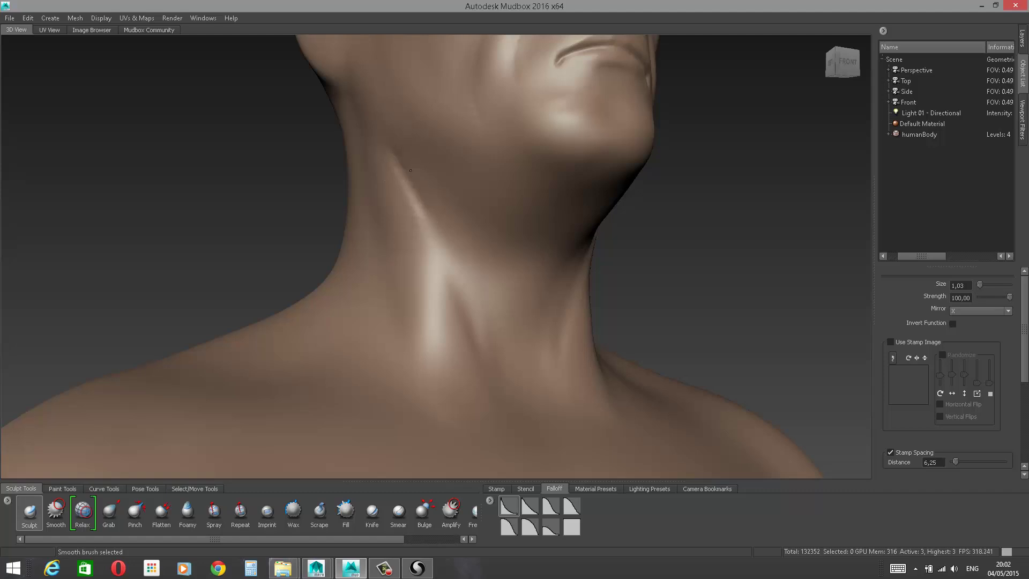
Step: Carve a mirrored groove beneath the jawline from the neck toward the chin with the inverted Sculpt brush and smooth it
left_click_drag(742, 129, 738, 168, "alt")
middle_click_drag(739, 169, 752, 103, "alt")
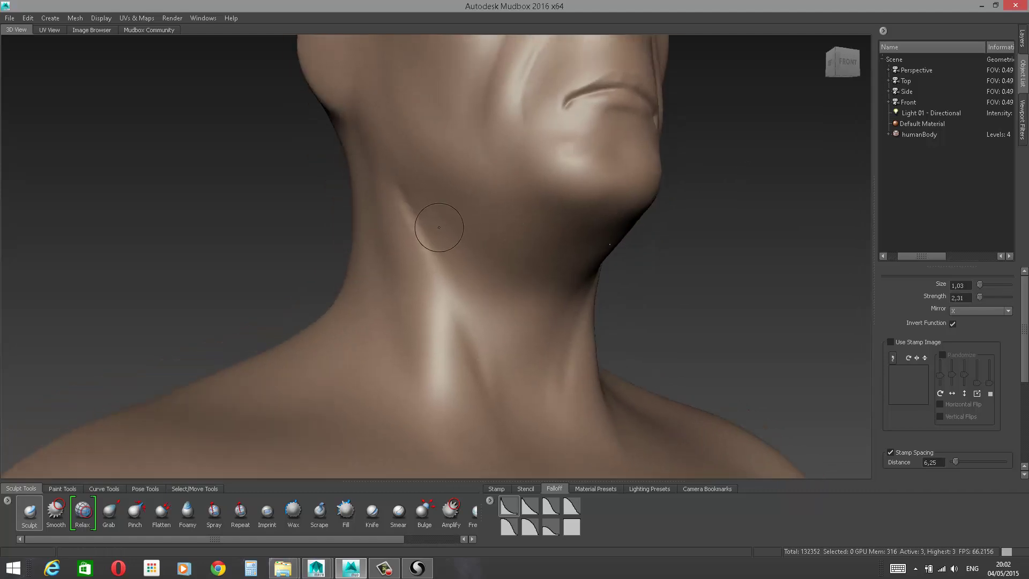
left_click_drag(438, 190, 453, 198)
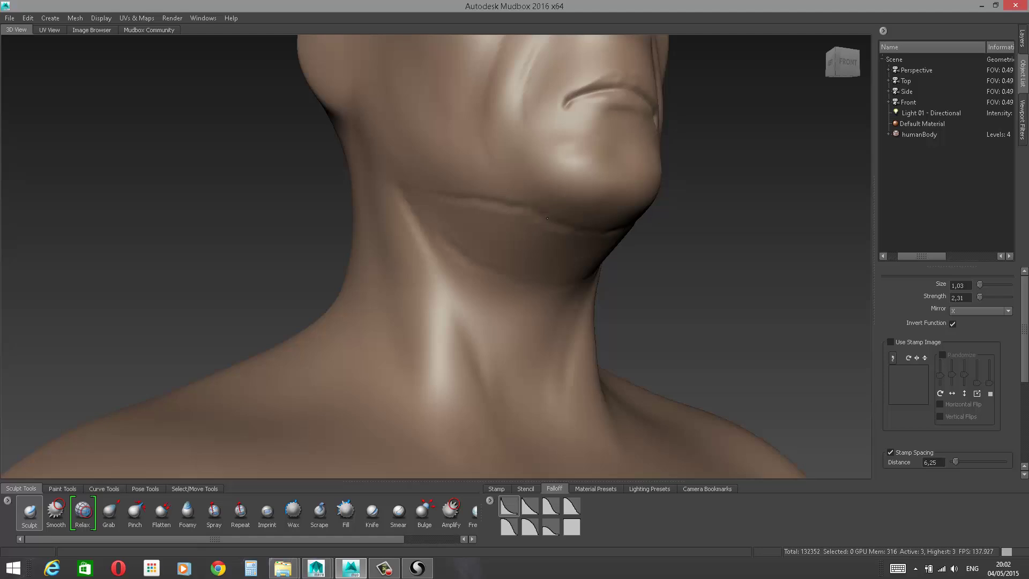
key("shift")
left_click_drag(514, 196, 489, 204, "shift")
Step: Carve mirrored creases below the inner eye corners and frown lines between the eyebrows, smoothing the frown lines
mouse_move(733, 90)
middle_mouse_down("alt")
mouse_move(705, 197)
mouse_move(698, 344)
middle_mouse_up("alt")
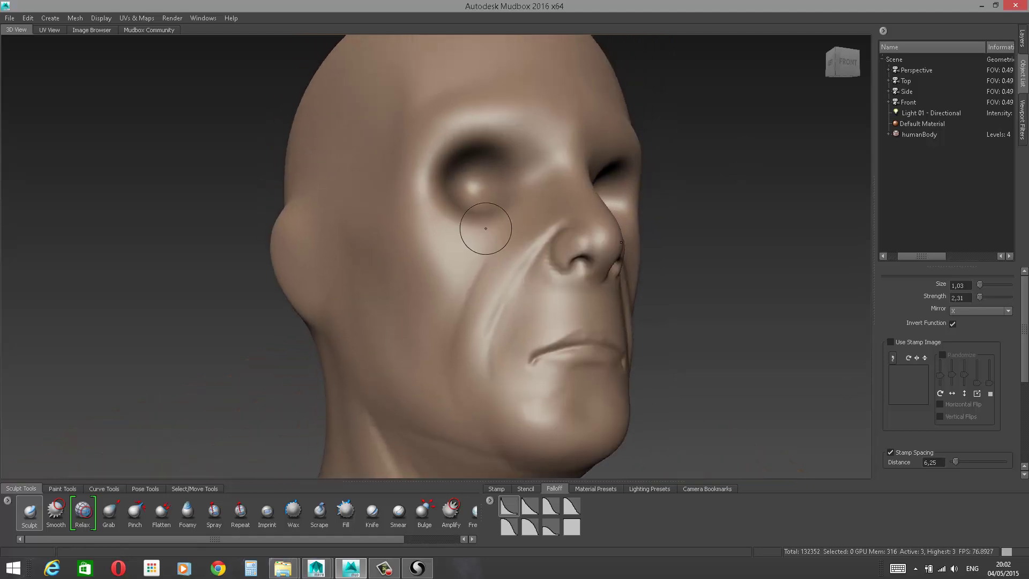
left_click_drag(486, 228, 494, 240)
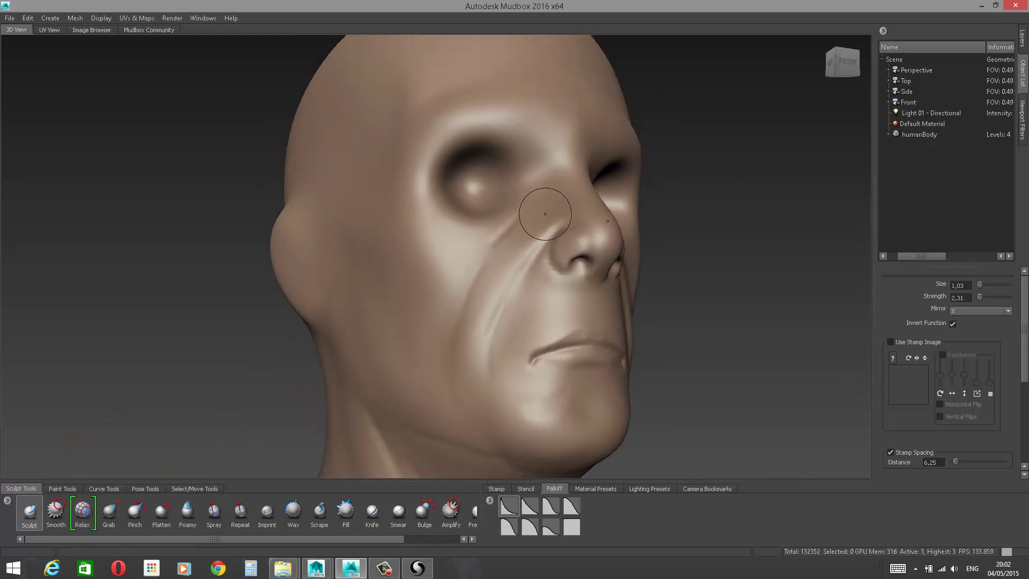
left_click_drag(562, 114, 559, 154)
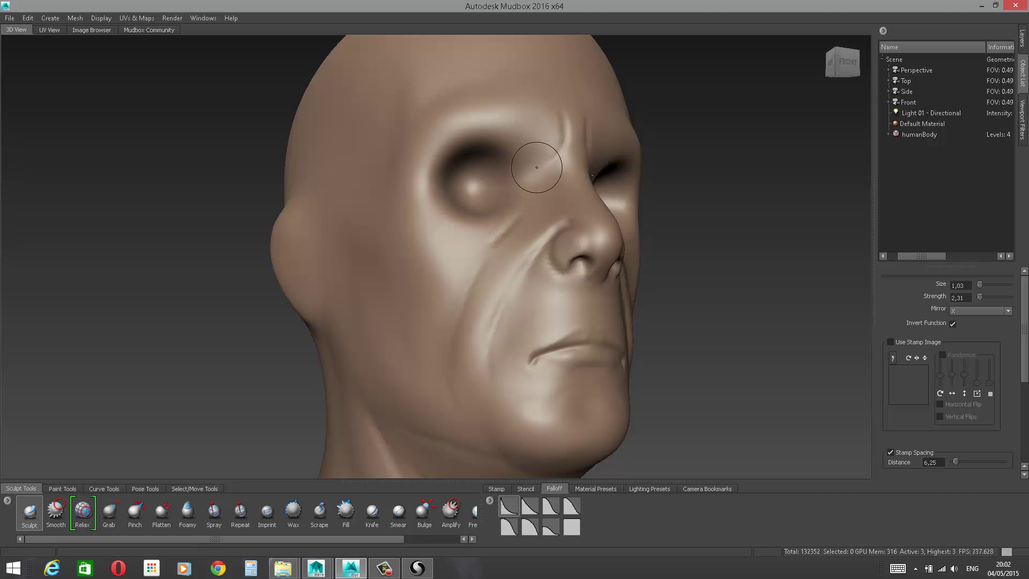
left_click_drag(565, 107, 567, 132, "shift")
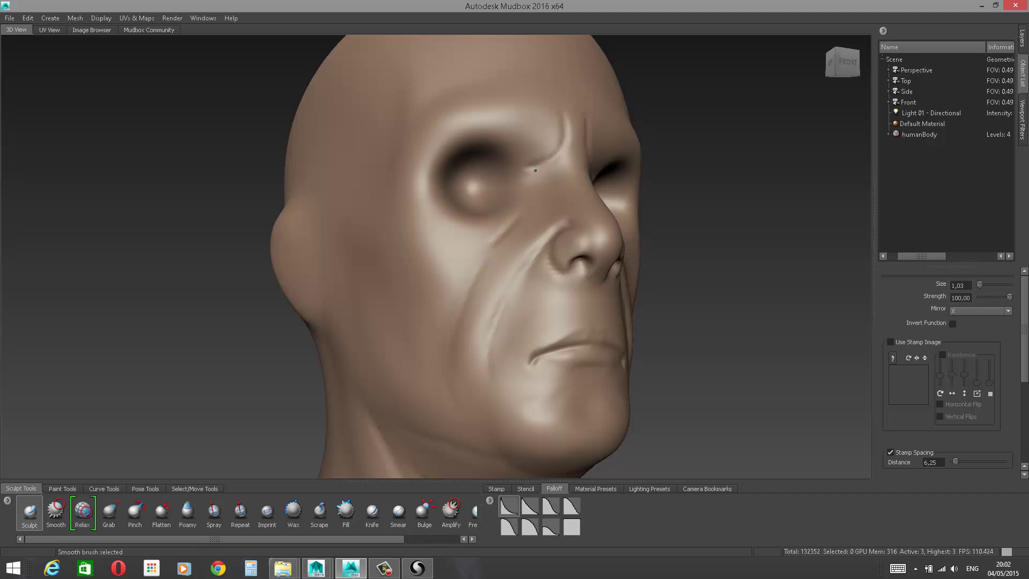
Step: Switch to the Wax brush and test it between the eyebrows at size 1,03 and strength 15,00, undoing the strokes
mouse_move(746, 165)
left_mouse_down("alt")
mouse_move(643, 169)
mouse_move(689, 164)
left_mouse_up("alt")
right_click_drag(673, 193, 671, 207, "alt")
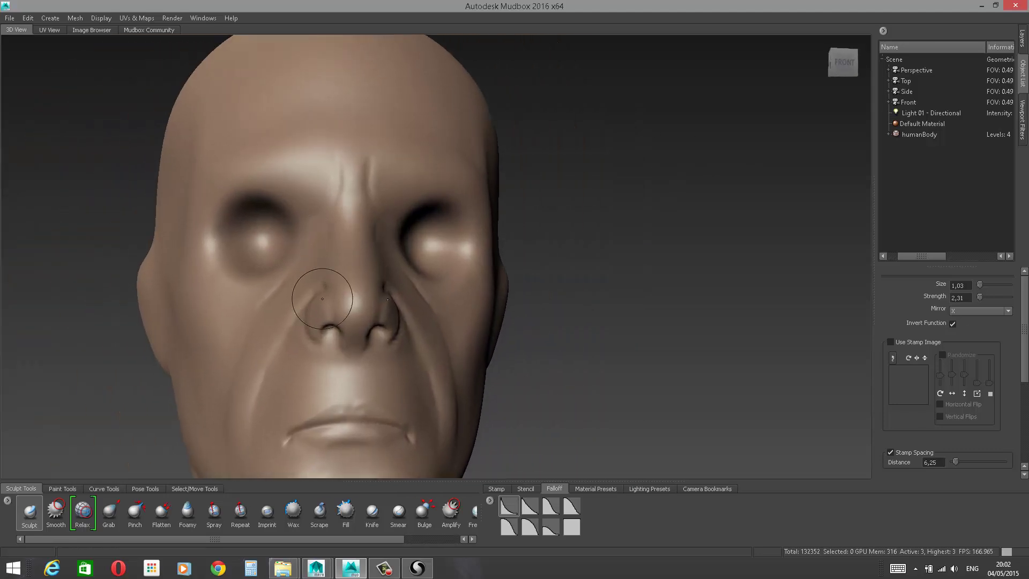
left_click(297, 509)
left_click_drag(356, 179, 356, 151)
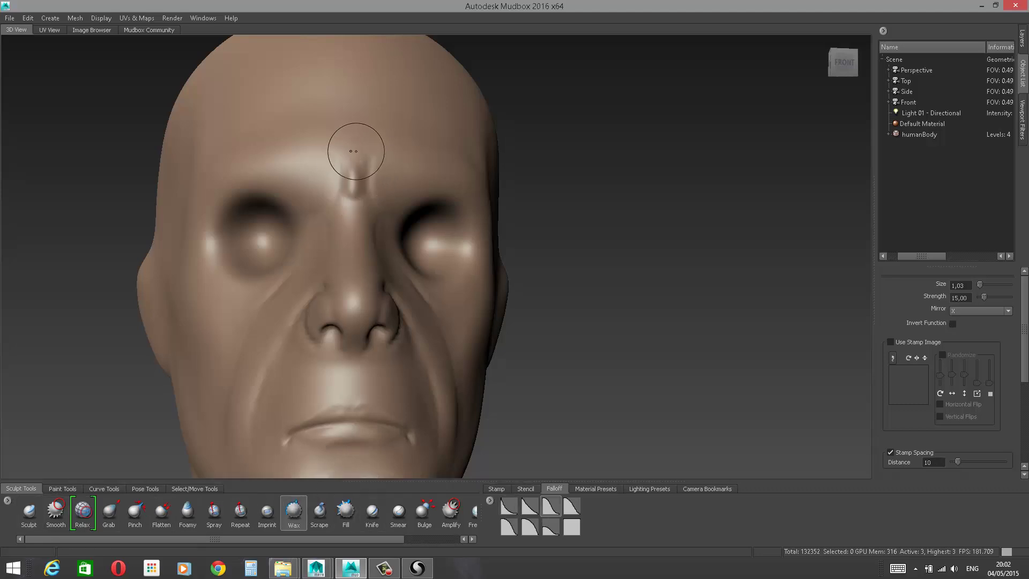
key("ctrl+z")
key("ctrl+z")
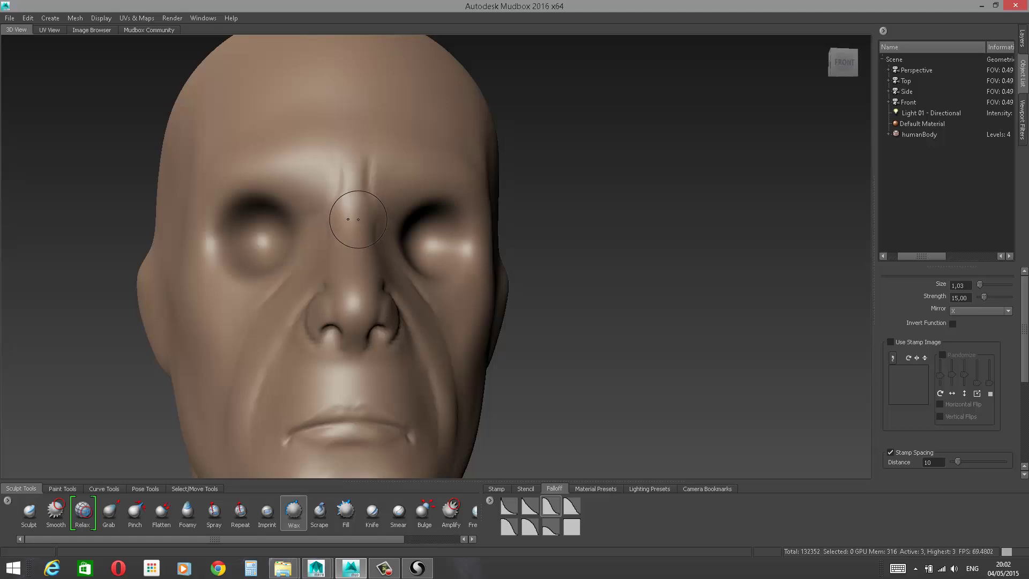
right_click(365, 224)
key("ctrl+z")
Step: Set the Wax brush to size 1,22 and strength 2,77, and build up and smooth the area between folds and mouth
key("b")
mouse_move(374, 241)
left_mouse_down()
mouse_move(388, 240)
mouse_move(376, 246)
mouse_move(375, 229)
left_mouse_up()
key("m")
left_click_drag(637, 219, 658, 211, "alt")
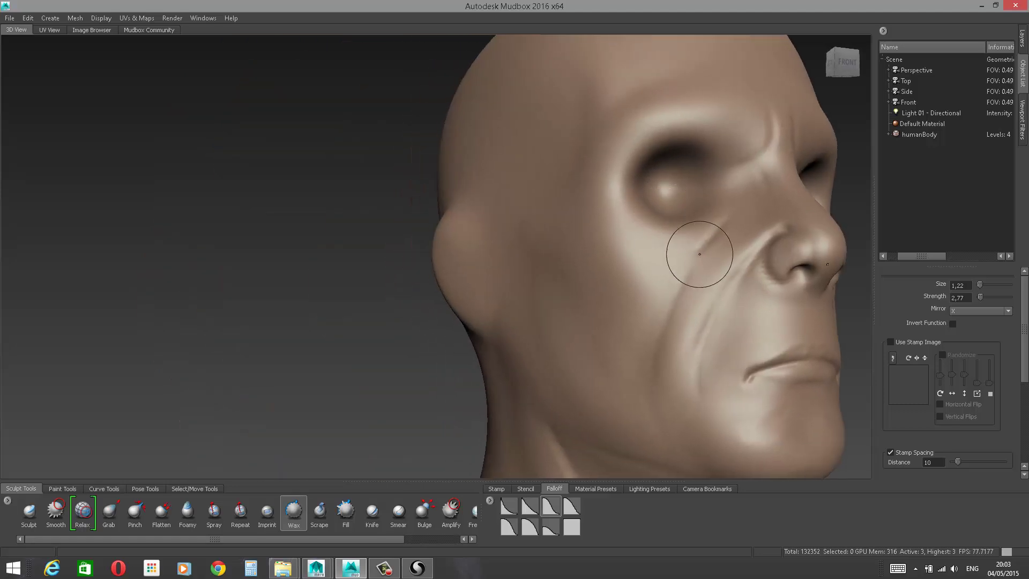
left_click_drag(757, 307, 799, 312)
mouse_move(799, 312)
left_mouse_down()
mouse_move(779, 322)
mouse_move(783, 306)
mouse_move(756, 322)
mouse_move(714, 376)
left_mouse_up()
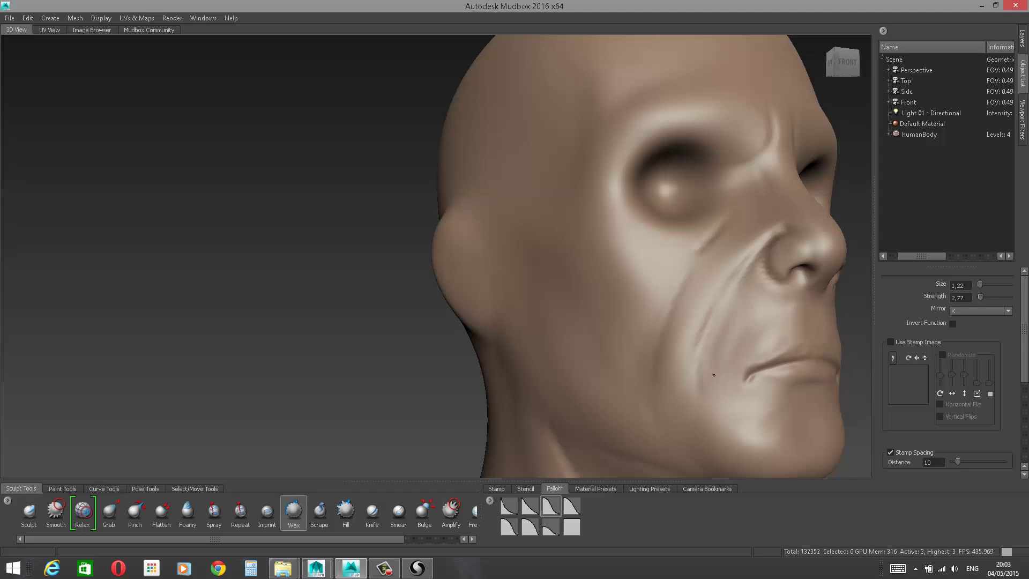
left_click_drag(737, 343, 766, 273, "shift")
Step: Build up the mirrored inner brow ridges above the eye sockets with Wax strokes at size 1,22 and smooth them
left_click_drag(775, 207, 777, 209, "alt")
middle_click_drag(852, 105, 761, 151, "alt")
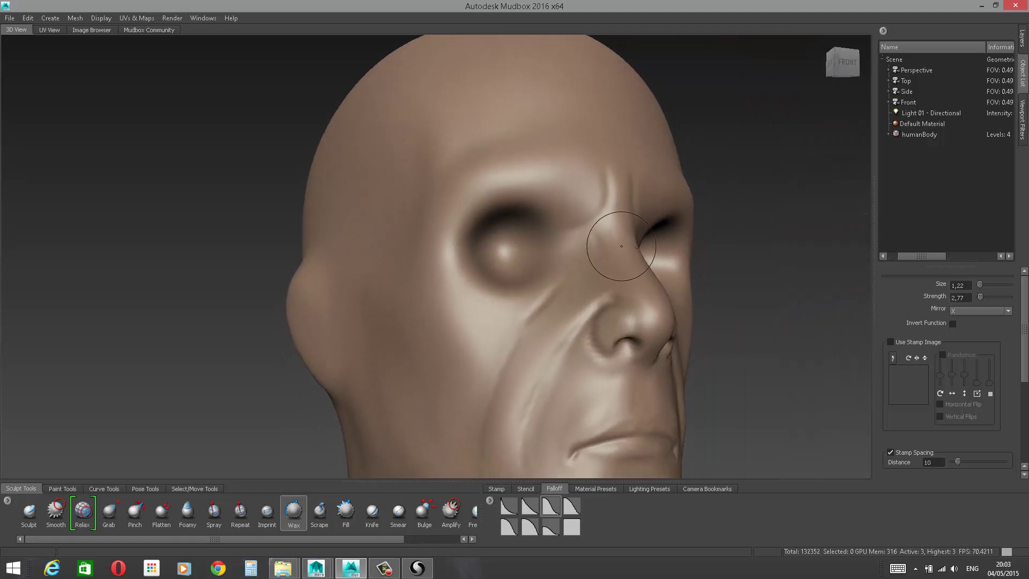
left_click_drag(511, 166, 572, 200)
left_click_drag(491, 164, 575, 194)
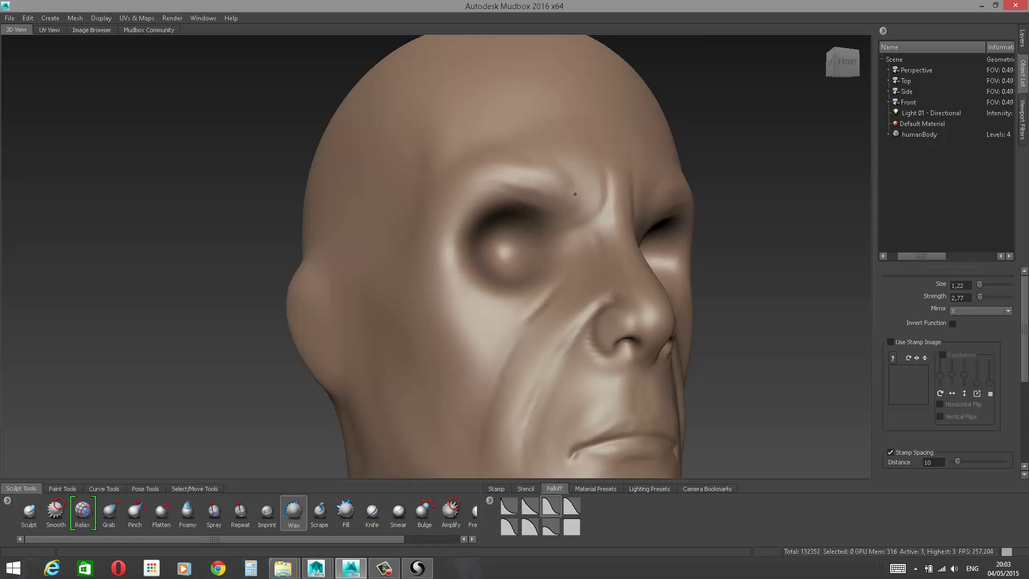
mouse_move(523, 160)
left_mouse_down()
mouse_move(561, 167)
mouse_move(583, 188)
left_mouse_up()
mouse_move(547, 152)
left_mouse_down("shift")
mouse_move(558, 155)
mouse_move(558, 181)
mouse_move(587, 185)
mouse_move(586, 166)
mouse_move(567, 217)
left_mouse_up("shift")
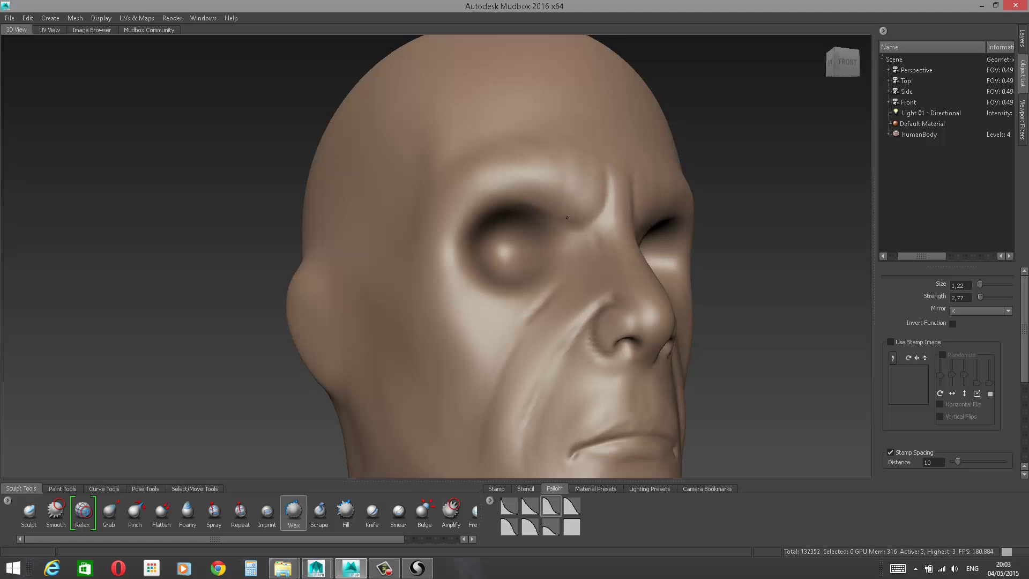
Step: Fill the mirrored eye sockets with Wax strokes at size 1,22 and strength 2,77, smoothing the filled surfaces
mouse_move(472, 234)
left_mouse_down()
mouse_move(520, 220)
mouse_move(521, 277)
mouse_move(528, 228)
mouse_move(530, 258)
mouse_move(498, 244)
mouse_move(505, 228)
mouse_move(522, 241)
mouse_move(489, 251)
mouse_move(502, 265)
mouse_move(487, 240)
mouse_move(517, 264)
mouse_move(522, 238)
mouse_move(500, 264)
mouse_move(520, 224)
mouse_move(534, 239)
left_mouse_up()
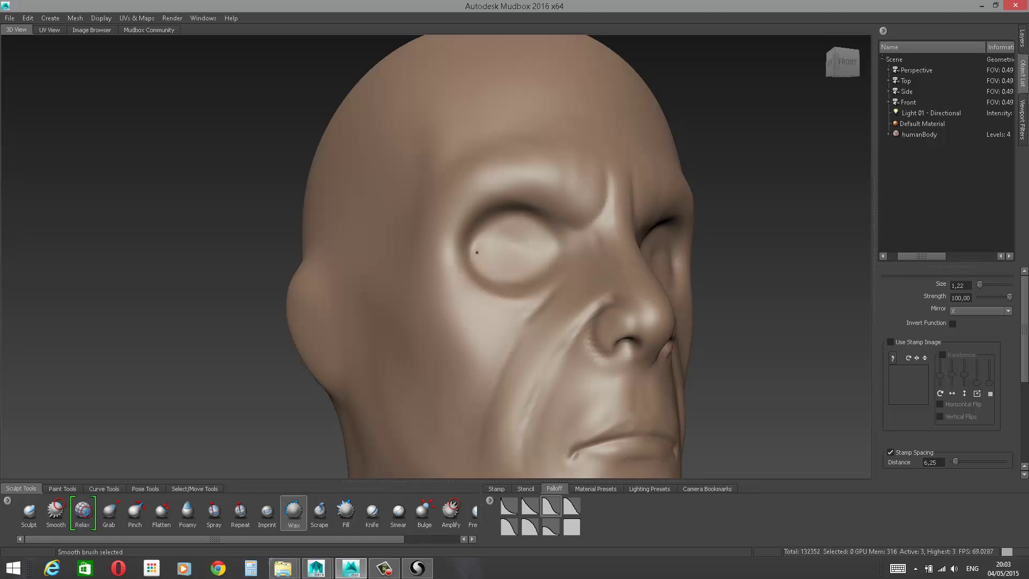
mouse_move(498, 239)
left_mouse_down()
mouse_move(502, 274)
mouse_move(513, 239)
mouse_move(525, 260)
mouse_move(534, 244)
left_mouse_up()
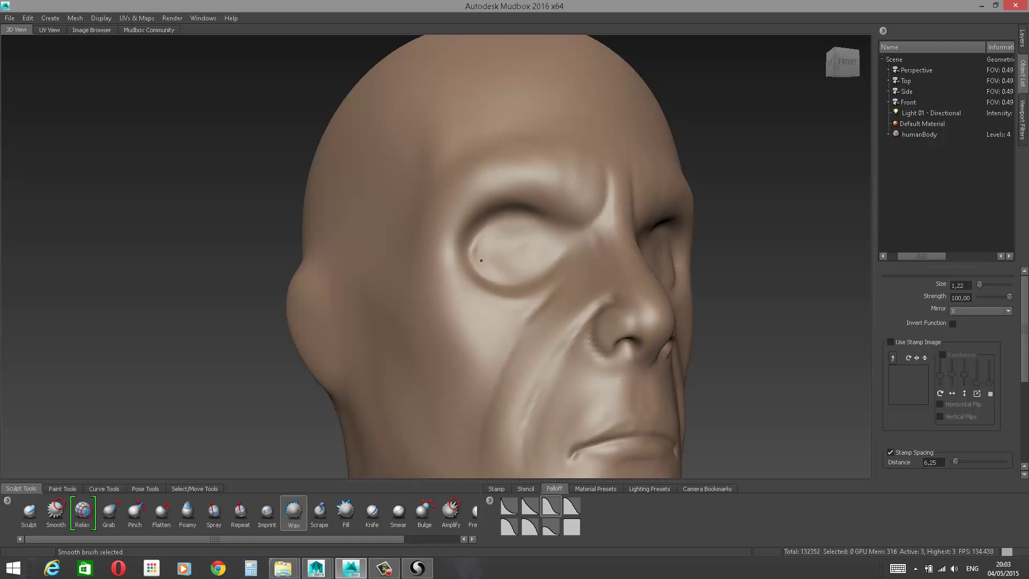
Step: Set the Wax brush size to 1,52 and build up the mirrored jaw and lower cheeks below the ears
right_click_drag(710, 186, 708, 129, "alt")
left_click_drag(708, 128, 762, 143, "alt")
mouse_move(762, 142)
middle_mouse_down("alt")
mouse_move(515, 114)
mouse_move(475, 95)
middle_mouse_up("alt")
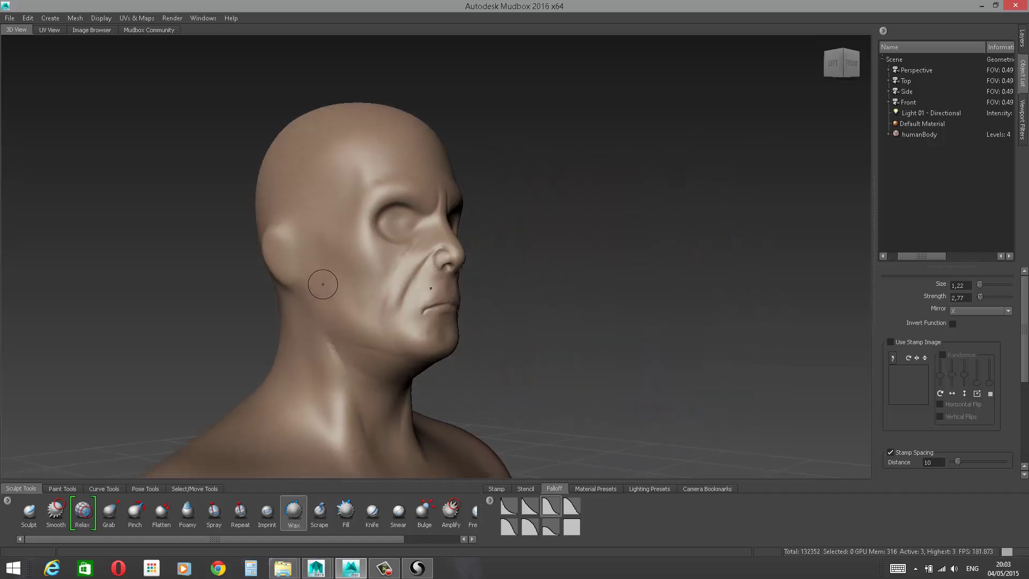
right_click(329, 288)
key("b")
left_click_drag(336, 290, 344, 290)
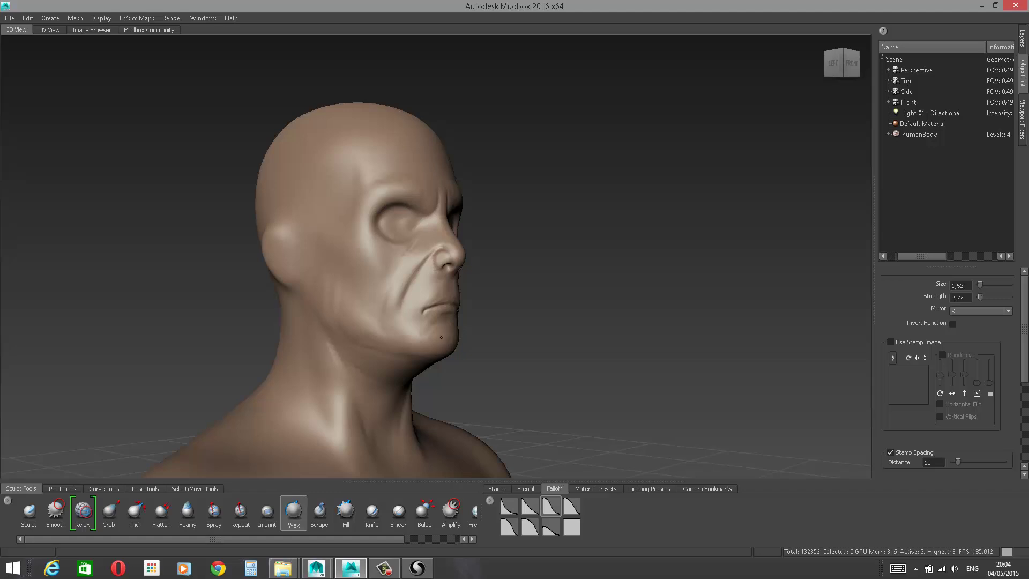
Step: Smooth the built-up jaw, chin and cheeks with mirrored strokes at size 1,52
left_click_drag(442, 337, 449, 342, "shift")
mouse_move(346, 331)
left_mouse_down("shift")
mouse_move(313, 305)
mouse_move(329, 319)
mouse_move(318, 323)
left_mouse_up("shift")
left_click_drag(337, 297, 368, 328, "shift")
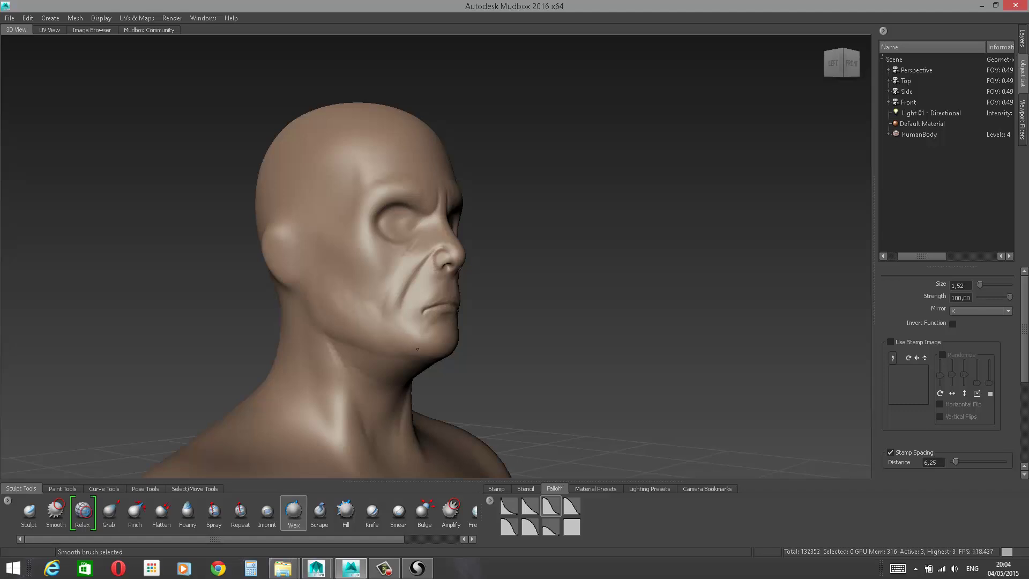
mouse_move(418, 349)
left_mouse_down("shift")
mouse_move(406, 324)
mouse_move(345, 294)
mouse_move(355, 271)
mouse_move(412, 251)
left_mouse_up("shift")
left_click_drag(344, 244, 349, 225, "shift")
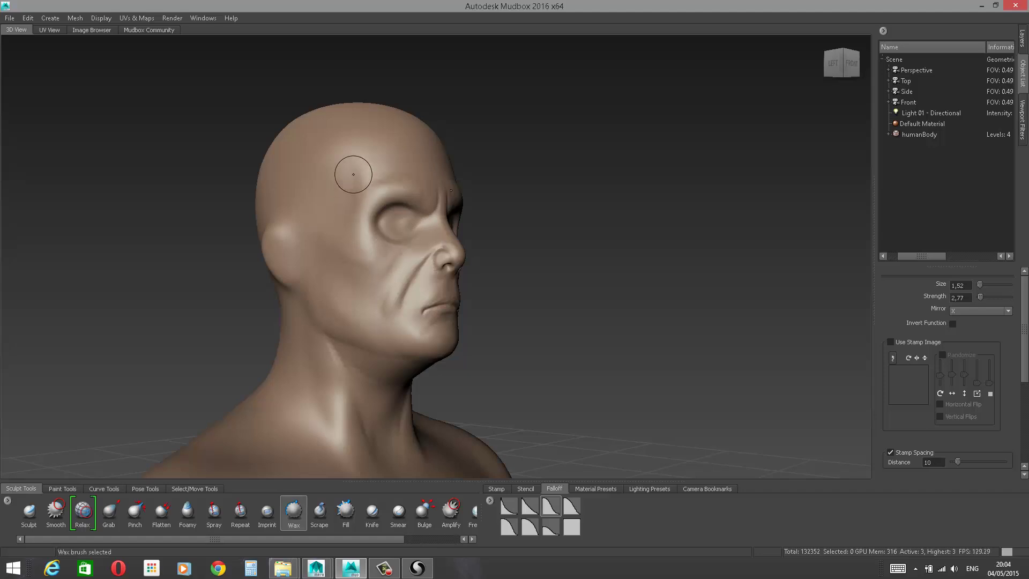
Step: Build up the mirrored forehead and temples above the brows with Wax strokes at size 1,52 and strength 2,77, and smooth them
left_click_drag(373, 160, 373, 174)
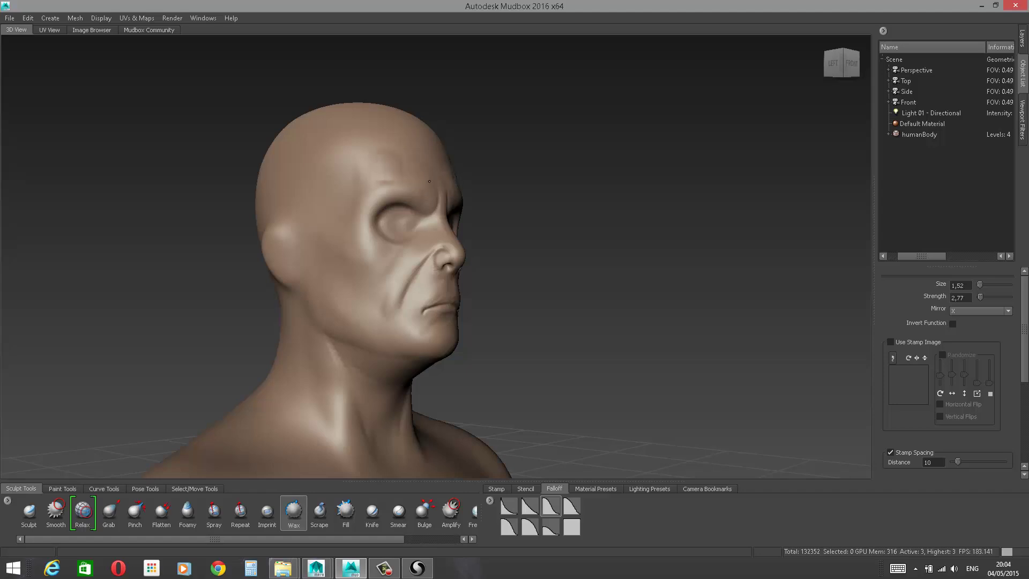
left_click_drag(377, 185, 373, 171)
left_click_drag(378, 171, 381, 173, "shift")
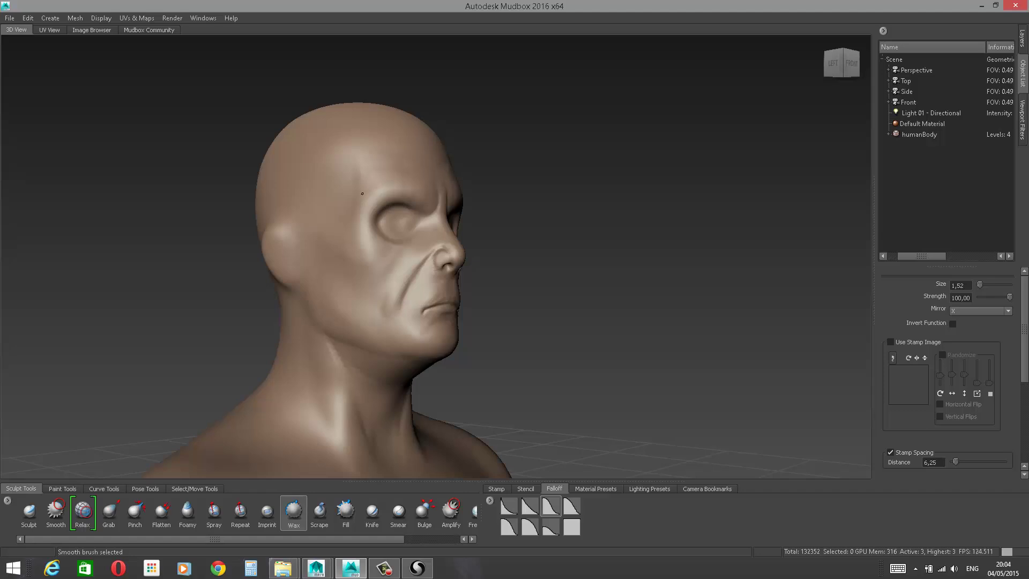
Step: Soften the mirrored folds between nose and mouth with Wax at size 1,52, smoothing the creases beside the nostrils
left_click_drag(493, 191, 594, 198, "alt")
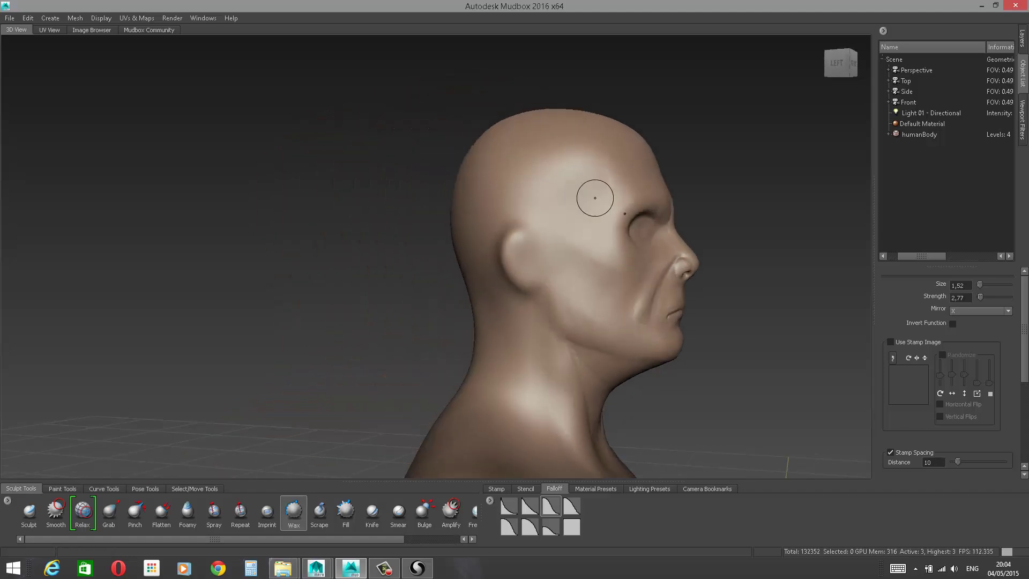
left_click_drag(603, 153, 595, 166, "alt")
middle_click_drag(595, 165, 533, 154, "alt")
right_click_drag(533, 154, 575, 258, "alt")
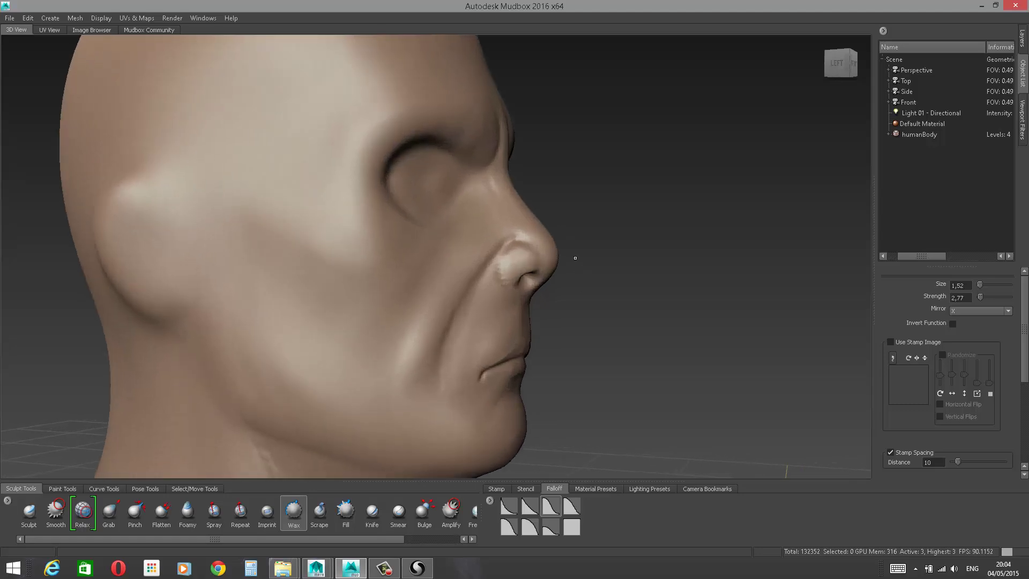
left_click_drag(601, 214, 421, 199, "alt")
left_click_drag(99, 327, 93, 341)
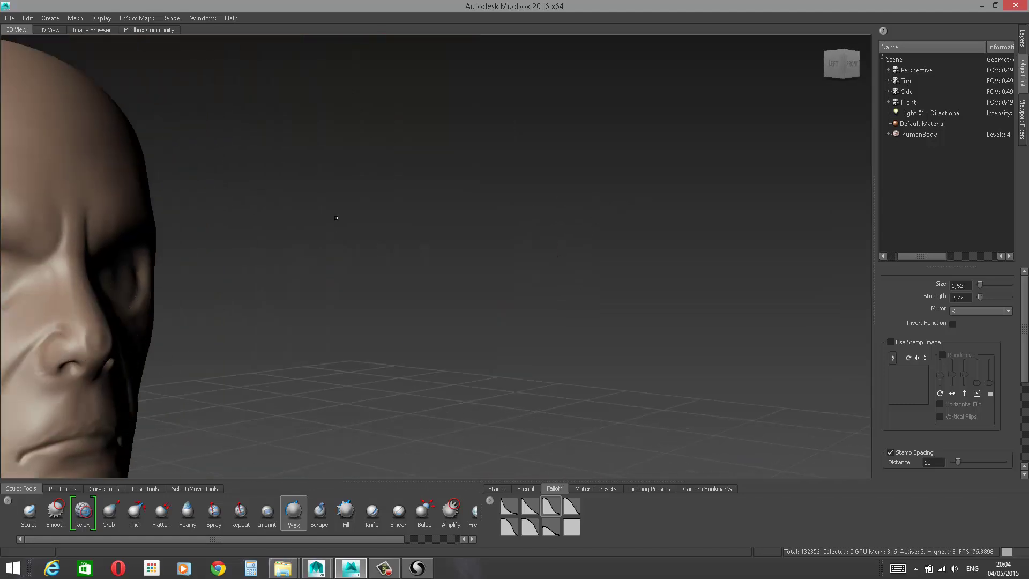
middle_click_drag(336, 218, 673, 181, "alt")
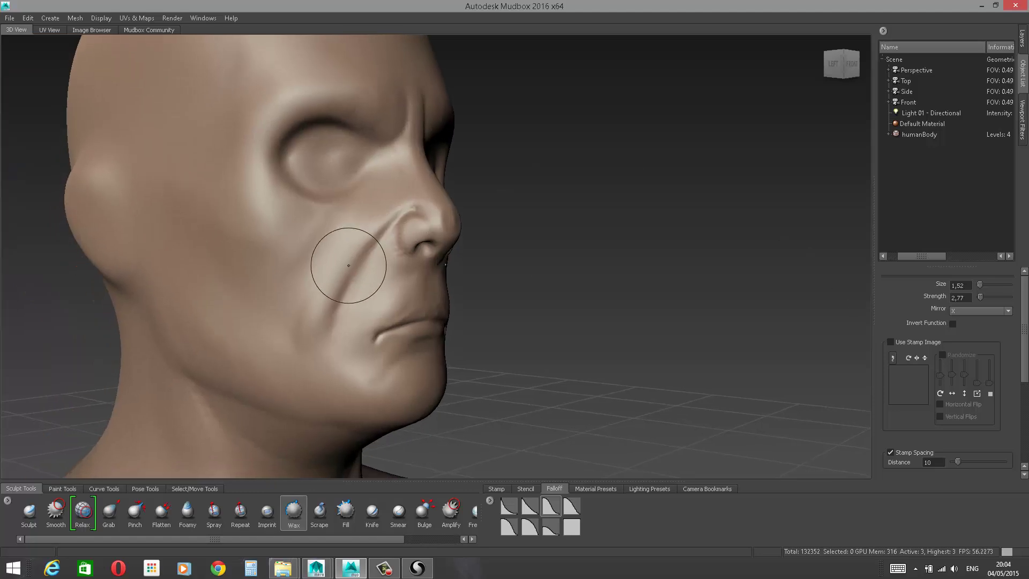
mouse_move(352, 304)
left_mouse_down()
mouse_move(374, 250)
mouse_move(354, 317)
left_mouse_up()
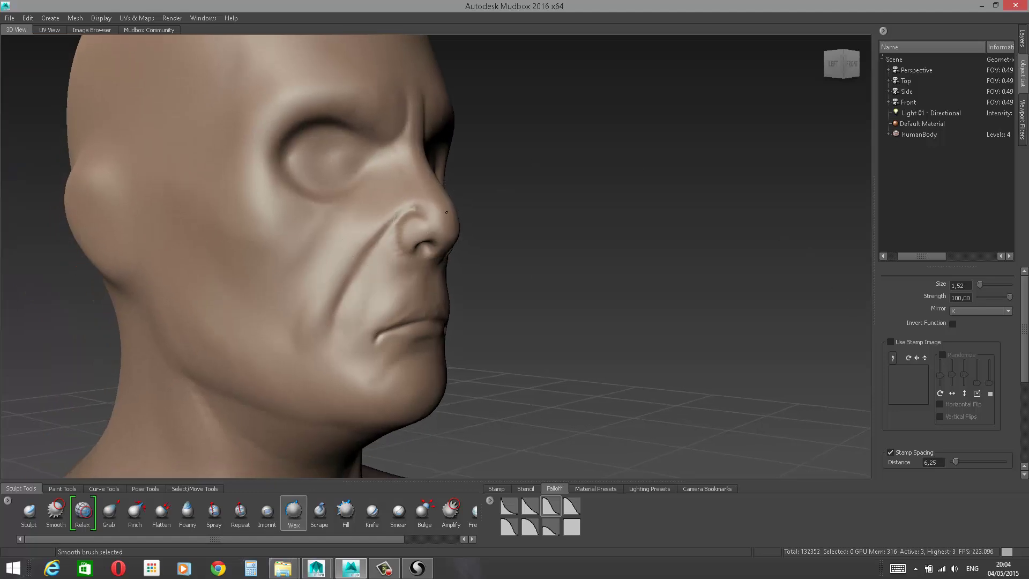
left_click_drag(400, 218, 404, 214, "shift")
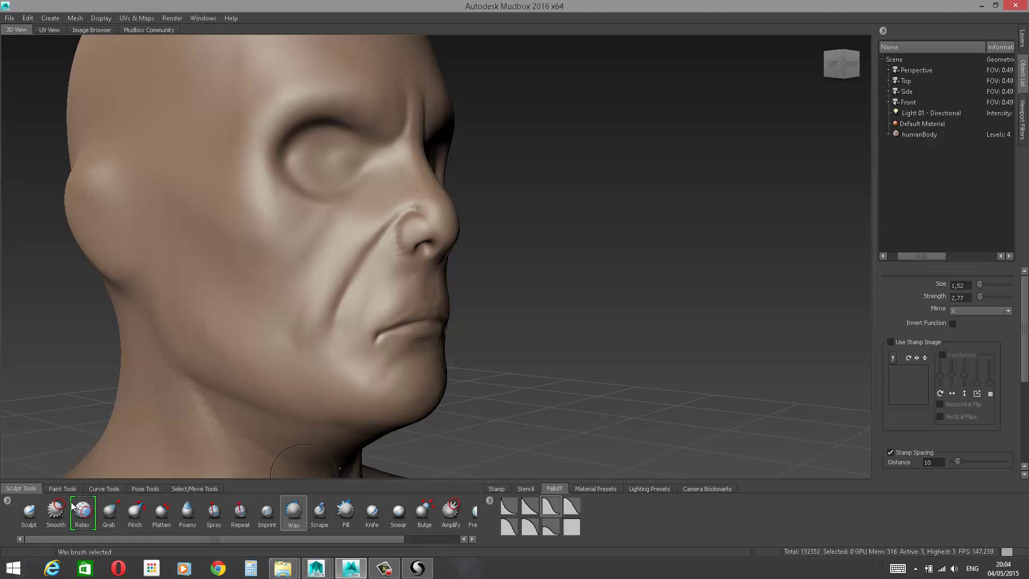
left_click(29, 512)
mouse_move(437, 215)
left_mouse_down()
mouse_move(443, 229)
mouse_move(446, 207)
left_mouse_up()
key("ctrl+z")
key("ctrl+z")
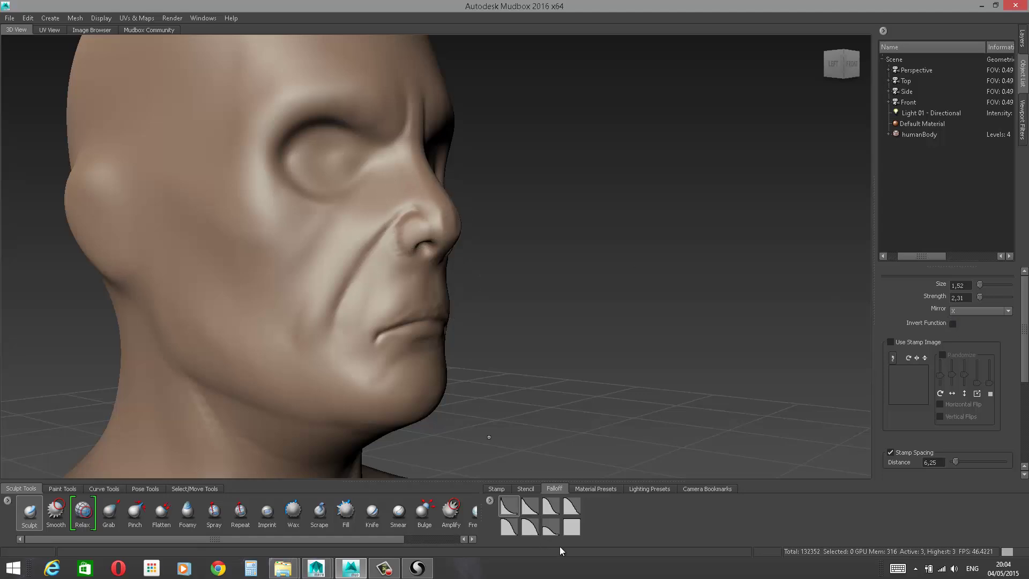
Step: Choose a rounder falloff curve for the Sculpt brush and build up the nose tip and nostrils at size 1,52 and strength 2,31
left_click(530, 529)
mouse_move(447, 217)
left_mouse_down()
mouse_move(448, 233)
mouse_move(417, 234)
left_mouse_up()
left_click_drag(579, 179, 536, 166, "alt")
middle_click_drag(482, 167, 619, 180, "alt")
right_click_drag(618, 180, 607, 206, "alt")
middle_click_drag(606, 207, 388, 225, "alt")
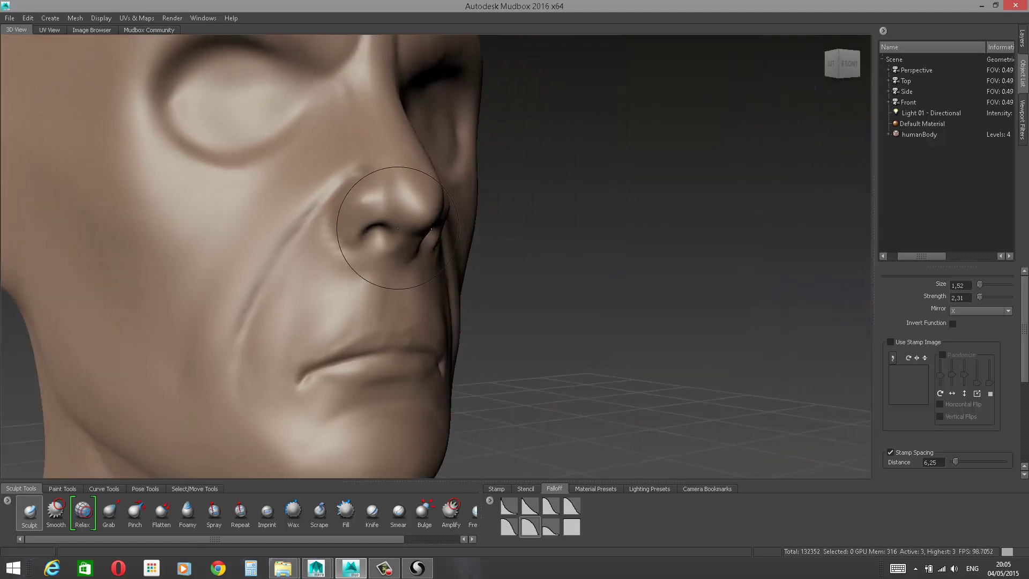
Step: Pull the mirrored nostrils upward with the Grab brush at size 1,52 and strength 28,61
left_click(110, 512)
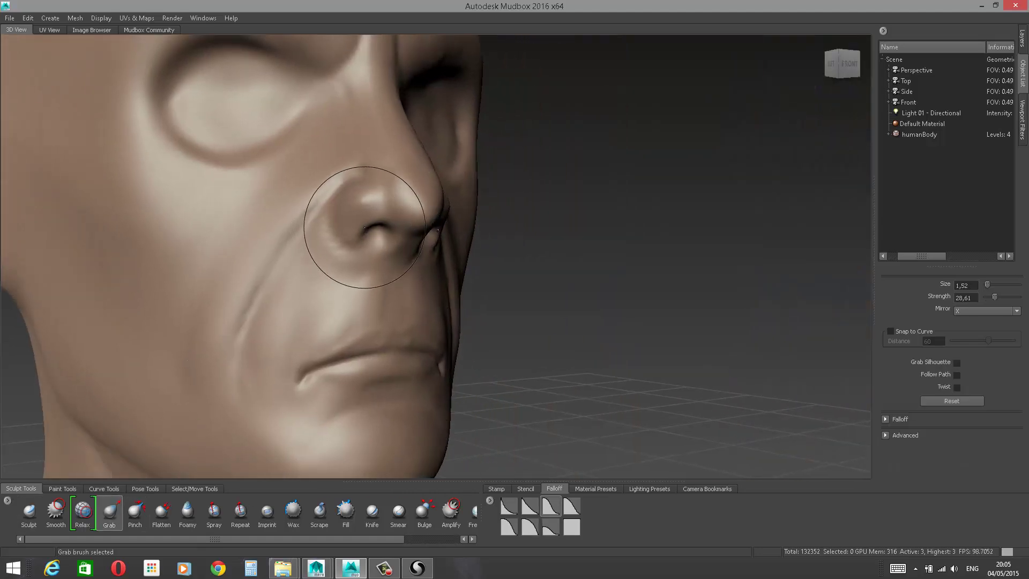
left_click_drag(351, 227, 380, 215)
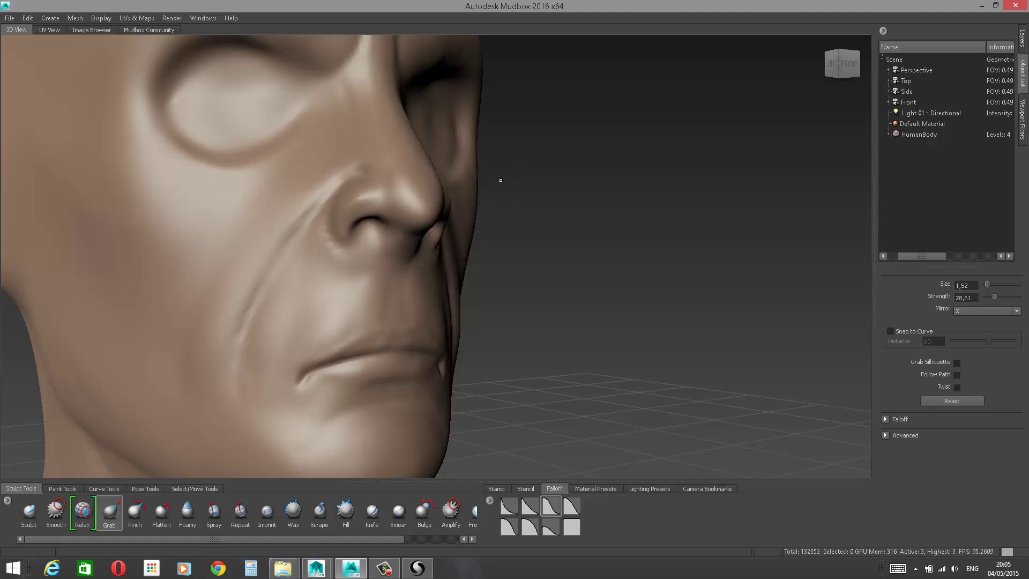
mouse_move(500, 179)
left_mouse_down("alt")
mouse_move(700, 129)
mouse_move(707, 140)
left_mouse_up("alt")
middle_click_drag(716, 160, 541, 189, "alt")
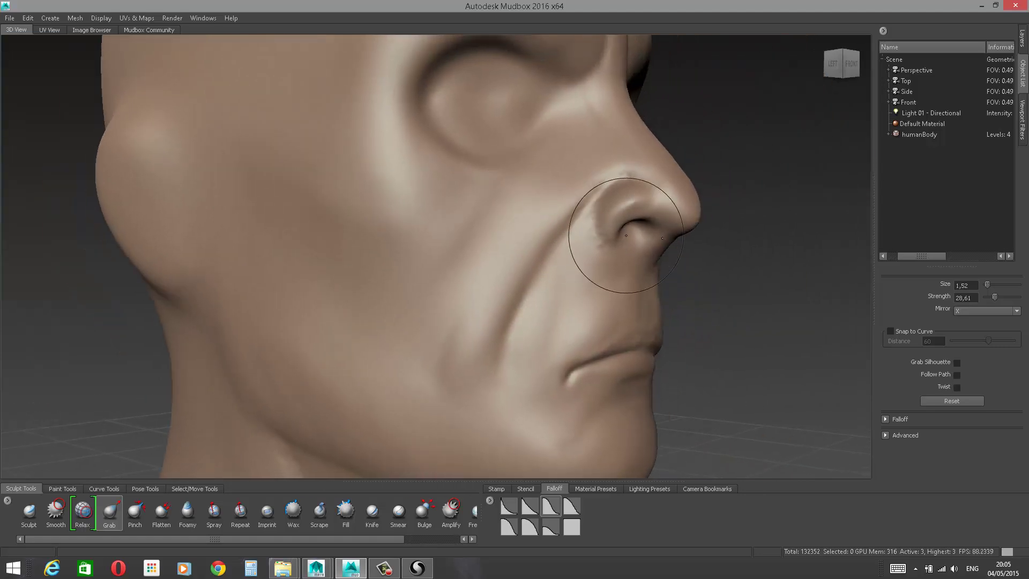
left_click_drag(642, 256, 637, 249)
left_click_drag(634, 252, 636, 246)
Step: Pull the nose tip forward and down, lift the nostril wings, and push the lower lip slightly back with Grab
left_click_drag(665, 237, 669, 245)
left_click_drag(669, 244, 675, 242)
left_click_drag(678, 178, 699, 198)
mouse_move(645, 216)
left_mouse_down()
mouse_move(592, 212)
mouse_move(617, 186)
left_mouse_up()
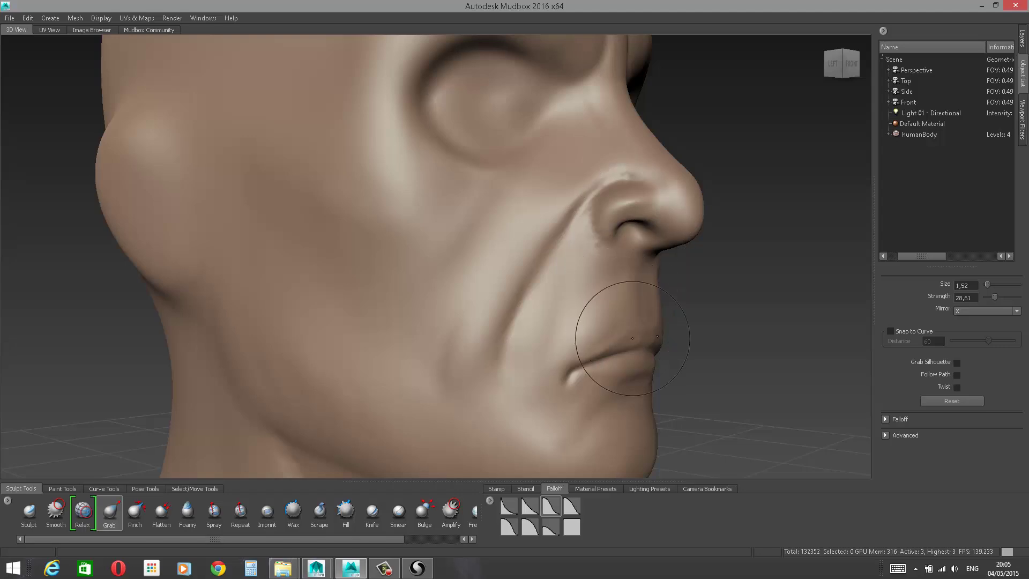
left_click_drag(631, 382, 621, 379)
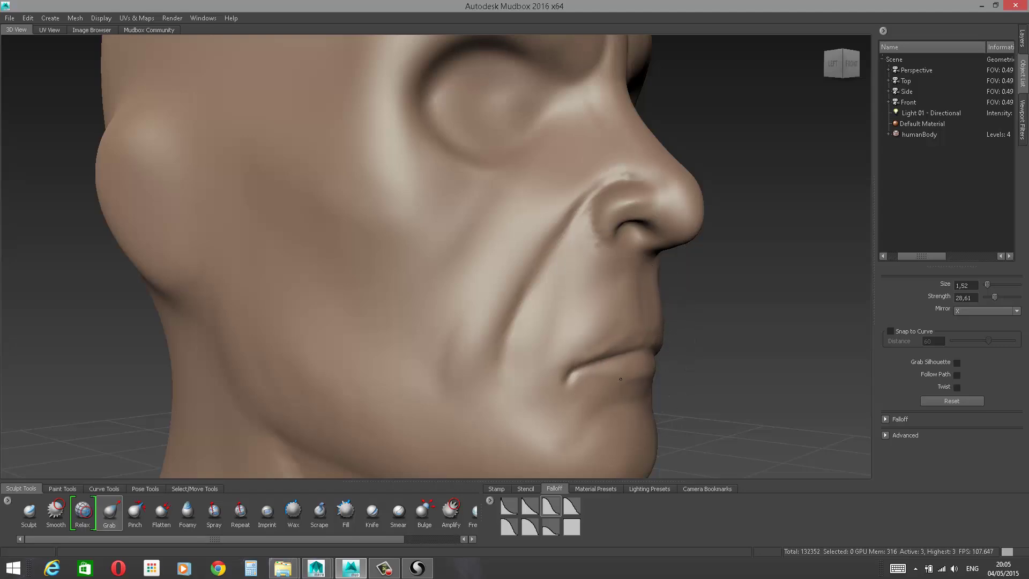
Step: Reshape the width of the nose tip and nostrils from the front with mirrored Grab strokes at size 1,52
left_click_drag(730, 272, 568, 301, "alt")
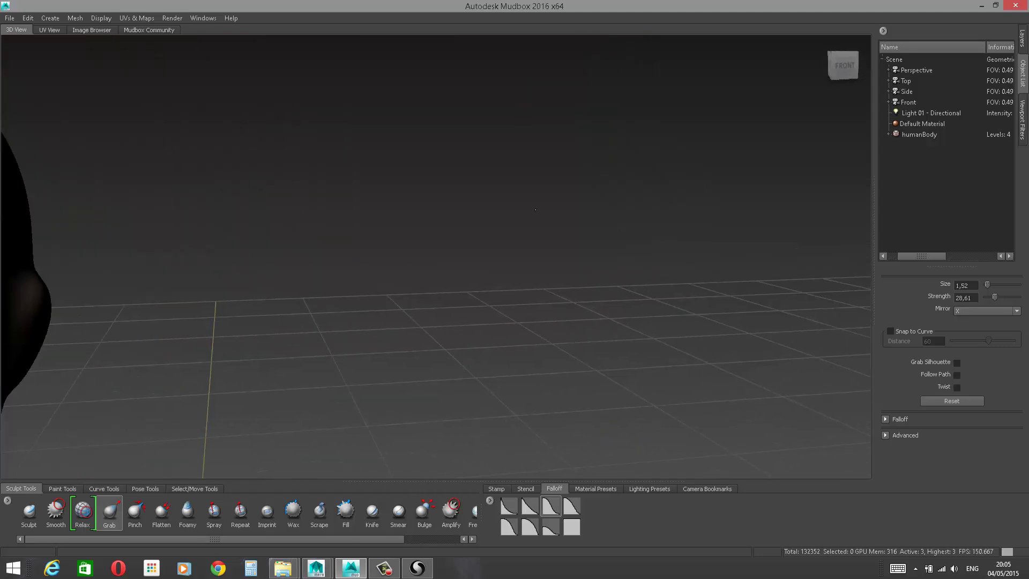
mouse_move(569, 300)
middle_mouse_down("alt")
mouse_move(826, 75)
mouse_move(655, 193)
middle_mouse_up("alt")
scroll(655, 193, "up", 5)
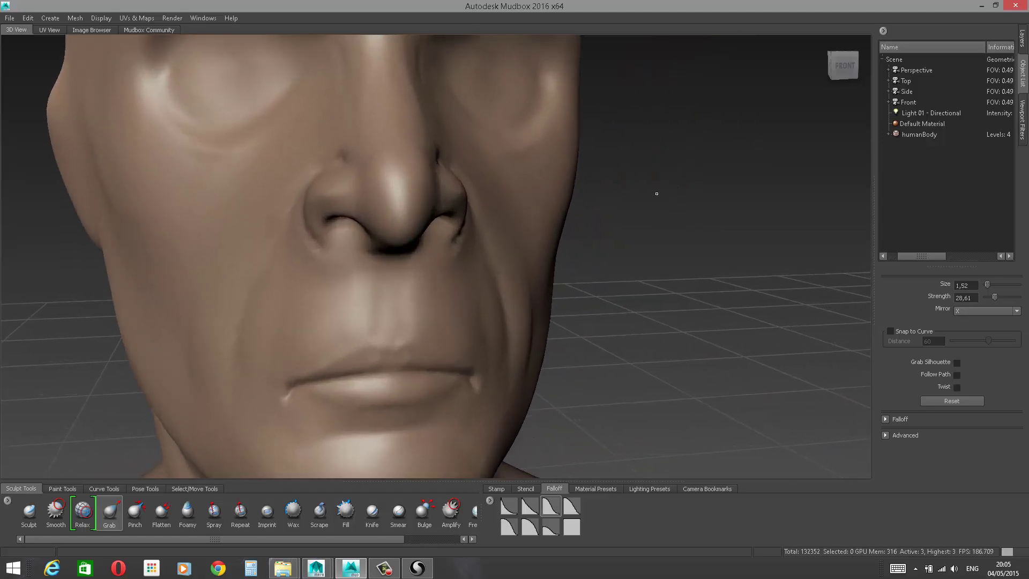
left_click_drag(350, 161, 353, 156)
left_click_drag(340, 216, 373, 220)
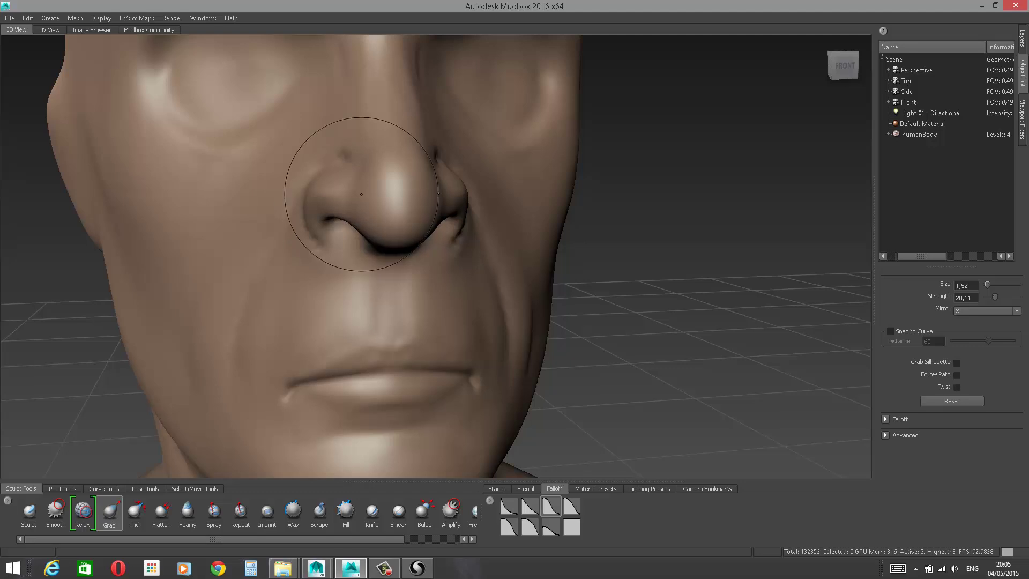
left_click_drag(356, 188, 345, 191)
left_click_drag(357, 228, 350, 233)
right_click_drag(691, 210, 717, 143, "alt")
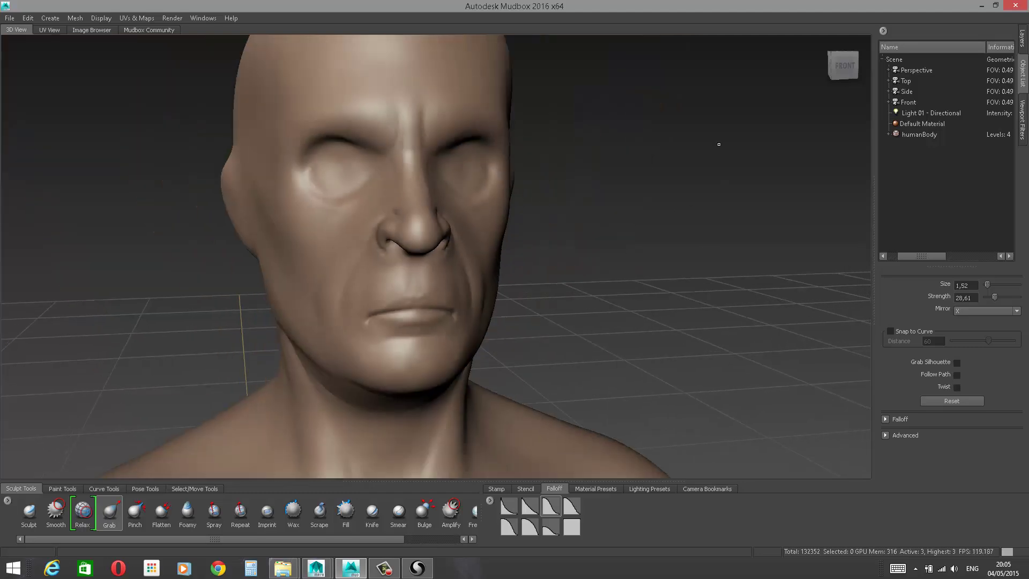
Step: Pull the area beside the nose bridge downward with Grab, then smooth the mirrored under-eye areas and nostril edges
left_click_drag(717, 142, 620, 126, "alt")
middle_click_drag(620, 126, 665, 211, "alt")
mouse_move(664, 211)
right_mouse_down("alt")
mouse_move(632, 209)
mouse_move(697, 215)
mouse_move(681, 213)
right_mouse_up("alt")
left_click_drag(295, 193, 287, 224)
left_click_drag(375, 237, 377, 245, "shift")
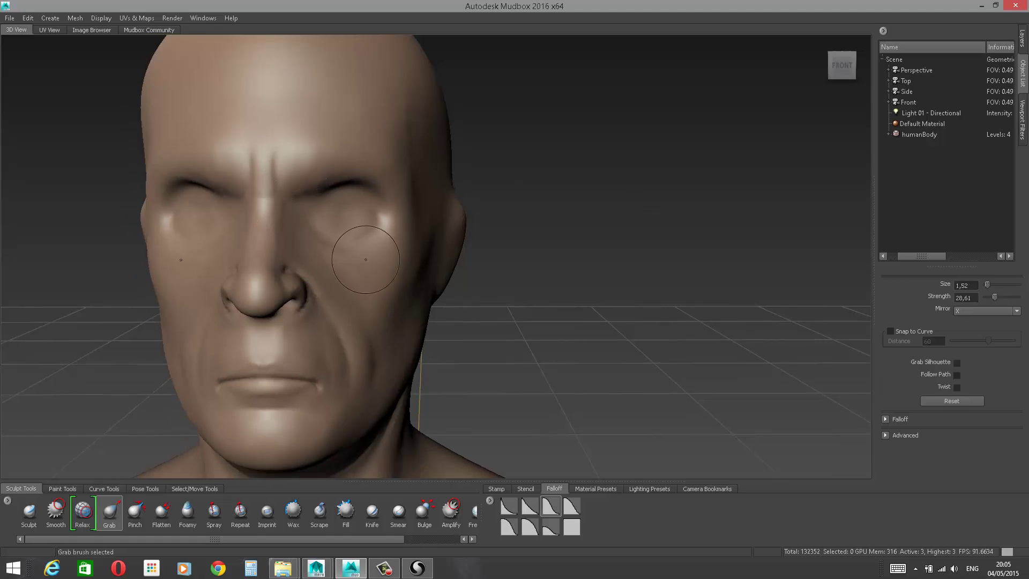
left_click_drag(309, 304, 302, 313, "shift")
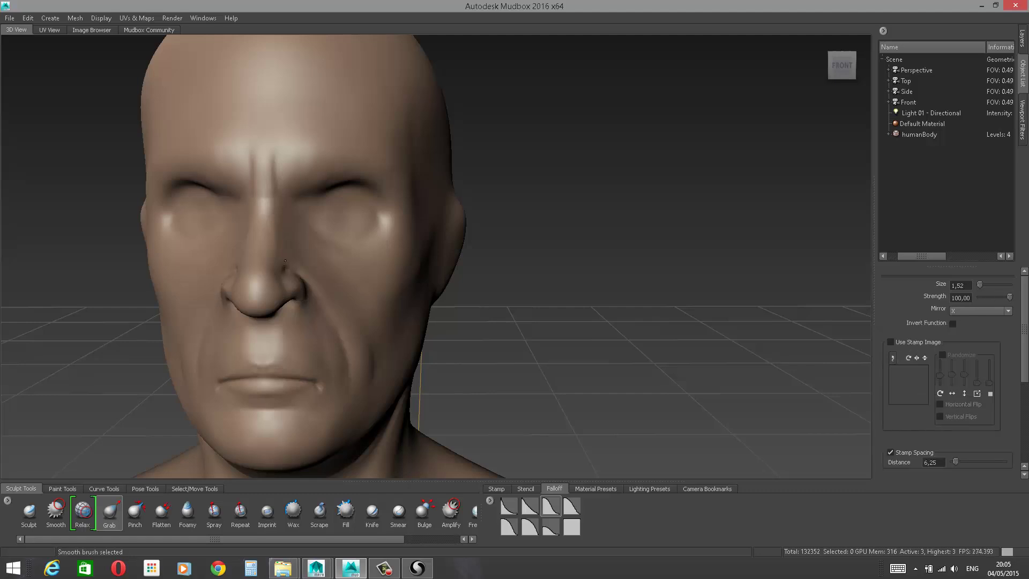
Step: Enlarge the Grab brush to size 3,27 and pull the mirrored mouth corners outward to widen the mouth
right_click_drag(533, 177, 477, 182, "alt")
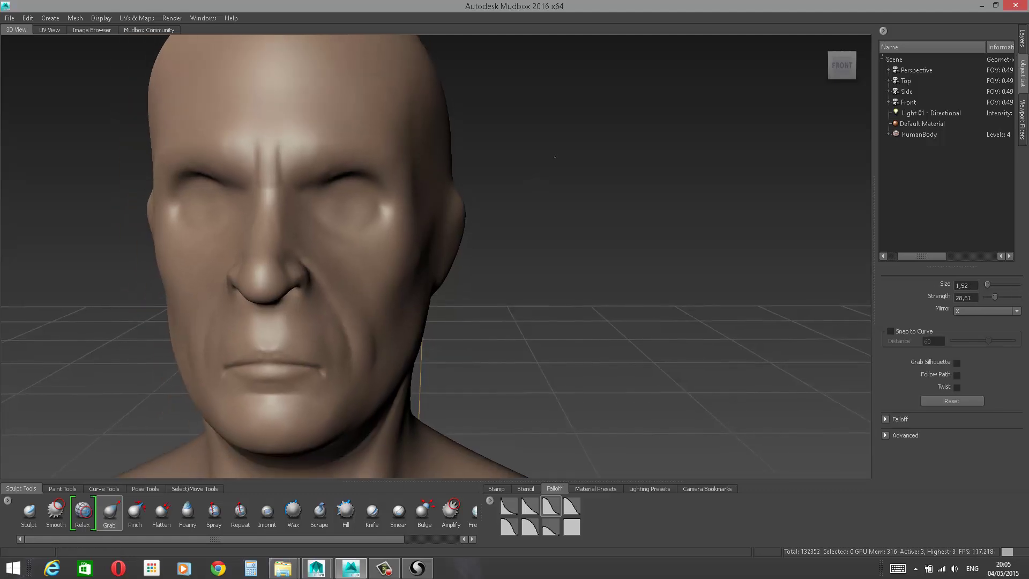
mouse_move(478, 183)
middle_mouse_down("alt")
mouse_move(559, 131)
mouse_move(588, 78)
middle_mouse_up("alt")
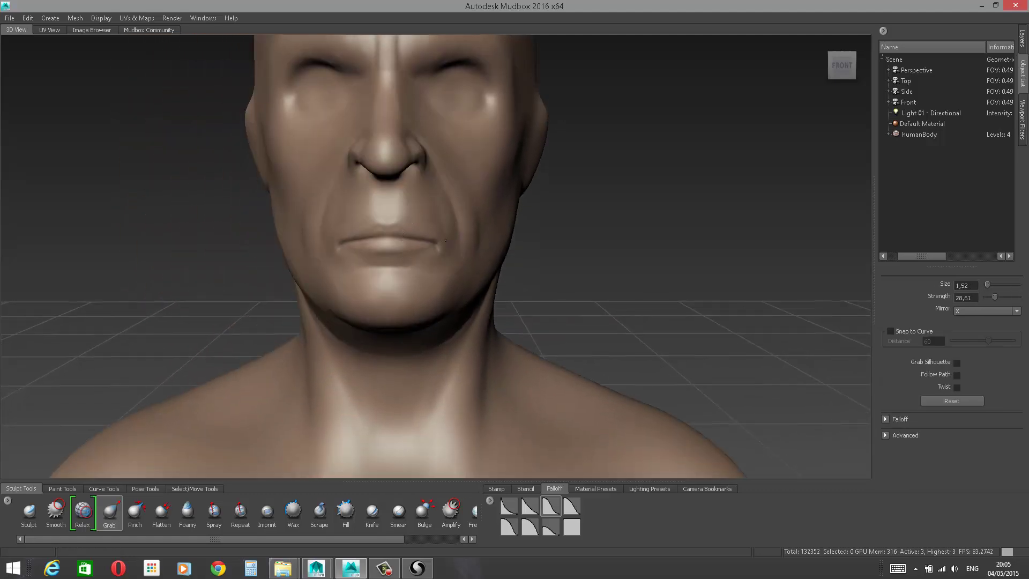
key("space")
key("b")
mouse_move(453, 246)
left_mouse_down()
mouse_move(452, 229)
mouse_move(457, 242)
mouse_move(477, 237)
left_mouse_up()
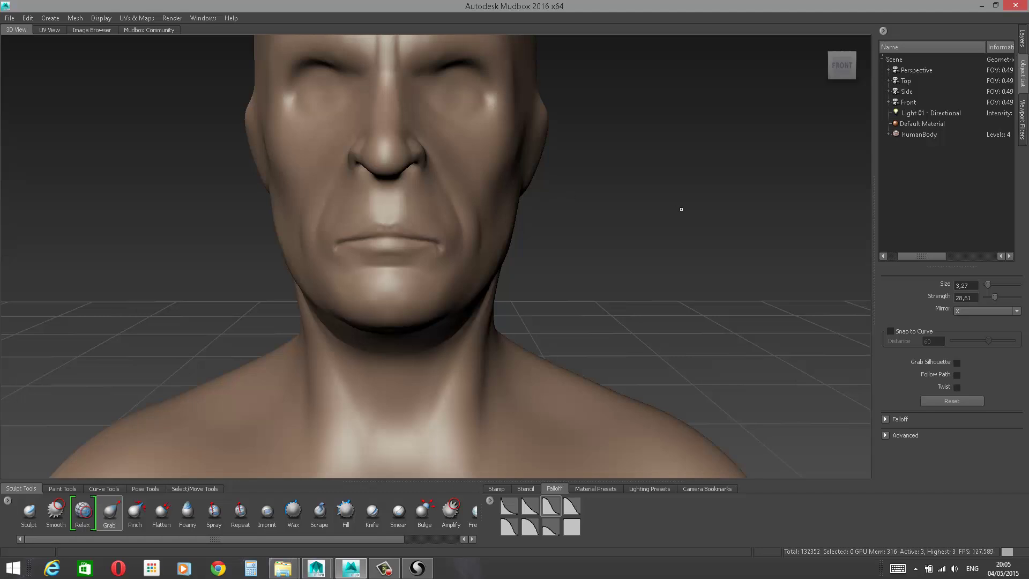
Step: Reduce the Grab brush to size 1,31 and pull the mirrored nostril wings outward and down toward the cheeks
left_click_drag(681, 210, 847, 193, "alt")
middle_click_drag(736, 193, 632, 193, "alt")
left_click_drag(632, 193, 763, 176, "alt")
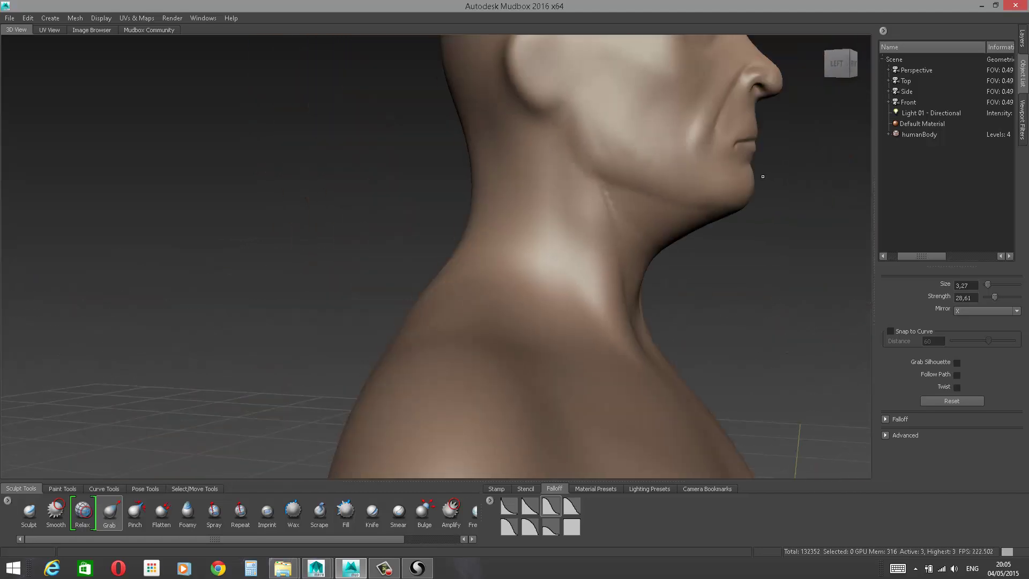
middle_click_drag(763, 176, 594, 317, "alt")
key("space")
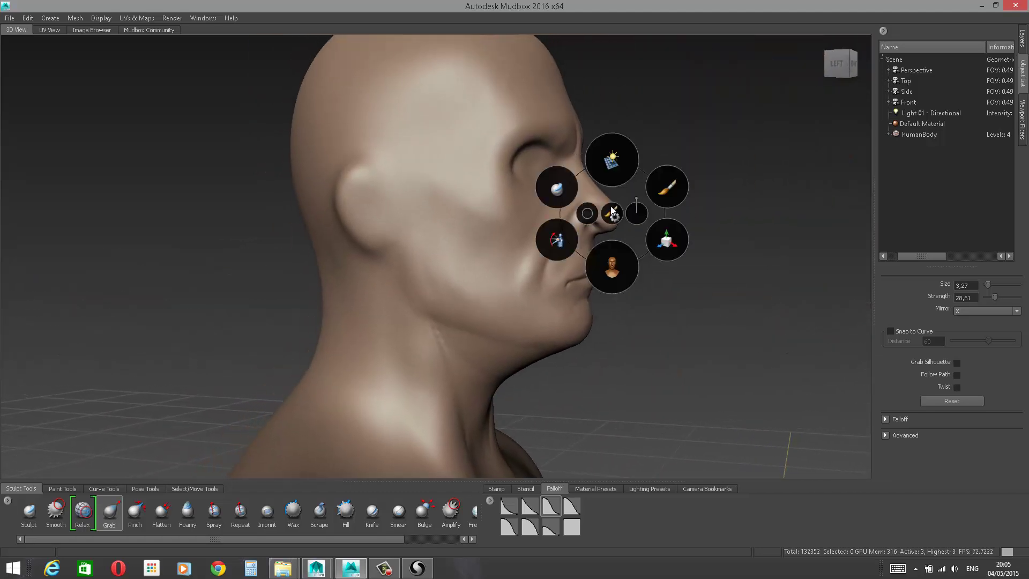
mouse_move(624, 231)
left_mouse_down()
mouse_move(661, 231)
mouse_move(542, 217)
mouse_move(580, 216)
left_mouse_up()
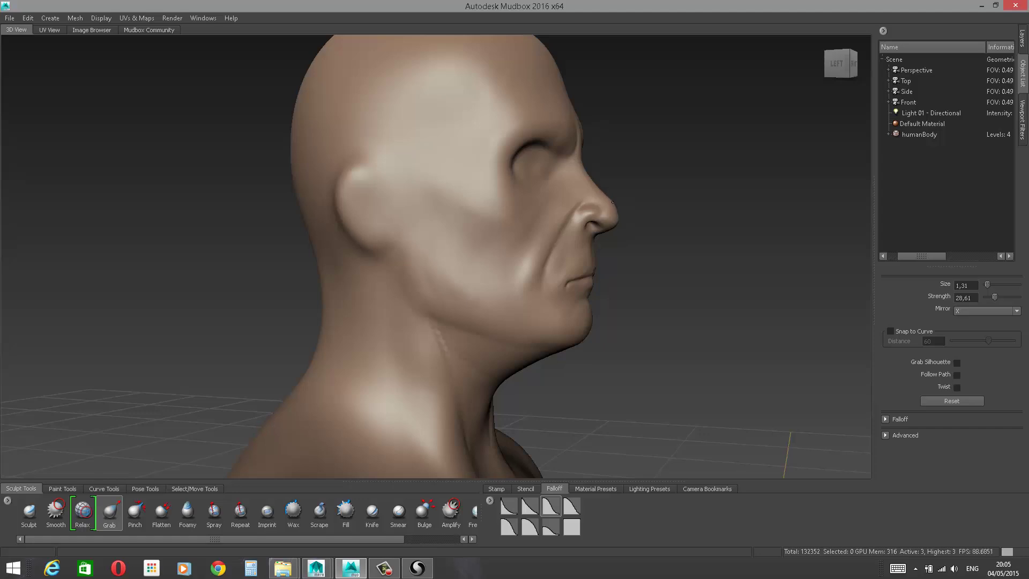
right_click_drag(654, 181, 665, 213, "alt")
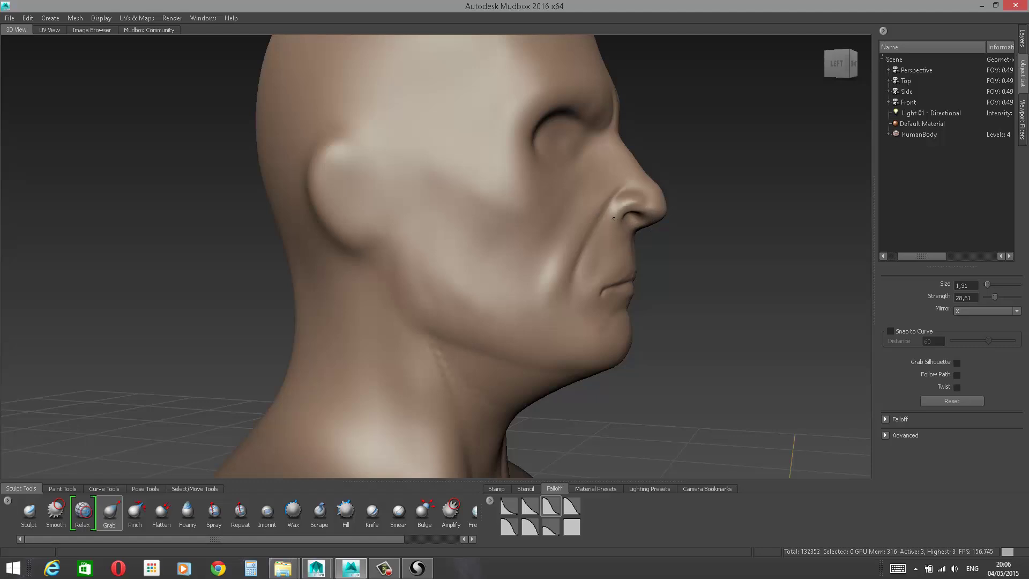
left_click_drag(665, 185, 642, 187, "alt")
scroll(642, 187, "up", 5)
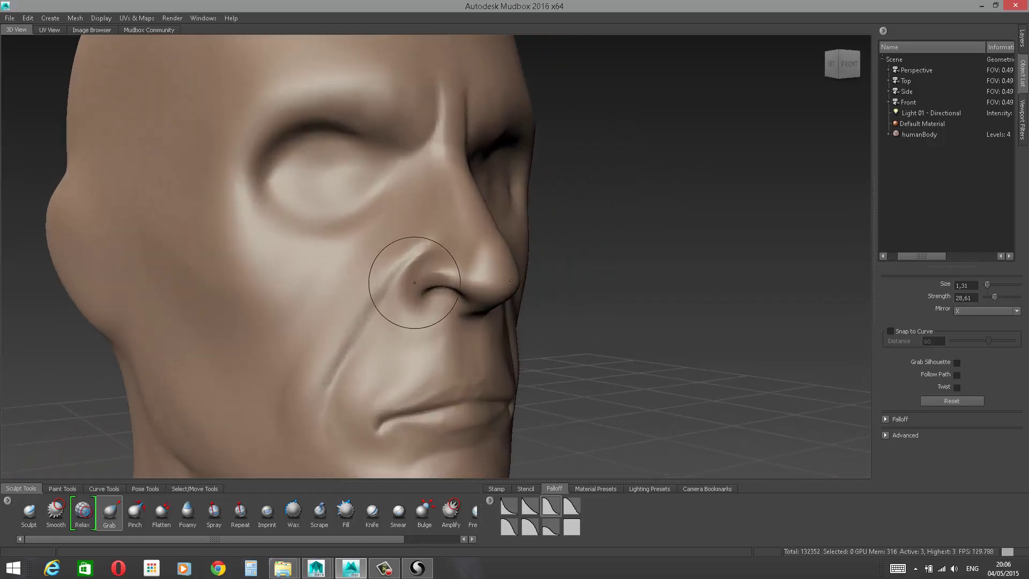
left_click_drag(418, 256, 401, 274)
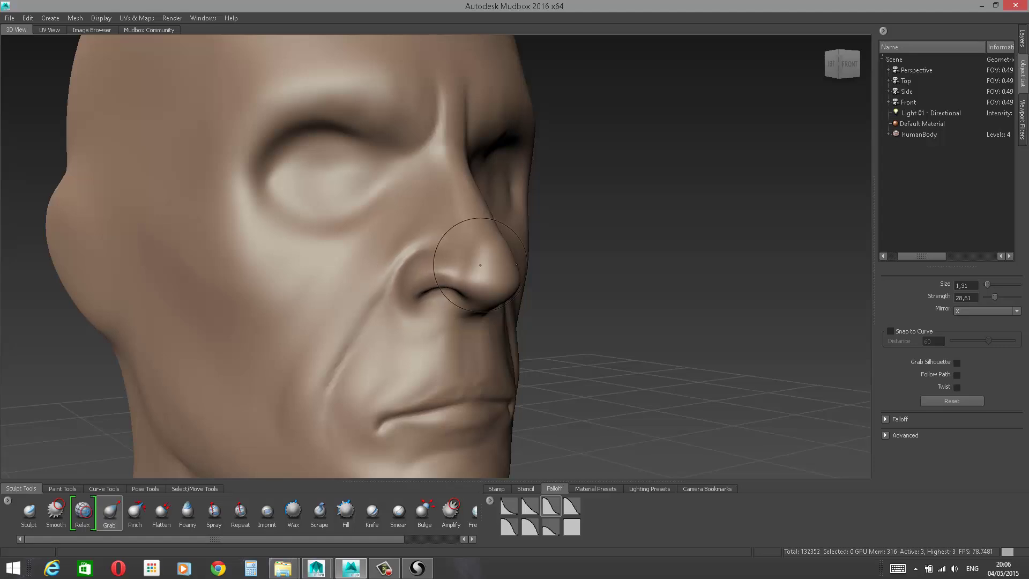
Step: Pull the mirrored mouth corners slightly down with the Grab brush at size 1,31
scroll(655, 219, "down", 6)
left_click_drag(641, 202, 553, 193, "alt")
middle_click_drag(553, 193, 745, 148, "alt")
scroll(734, 161, "up", 5)
left_click_drag(713, 268, 612, 241, "alt")
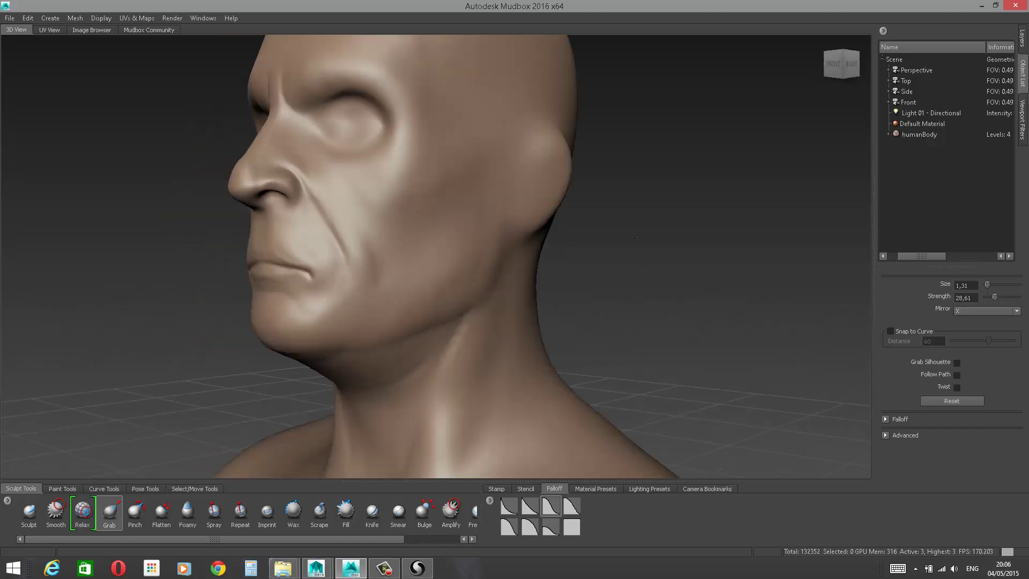
middle_click_drag(612, 241, 651, 234, "alt")
right_click_drag(652, 233, 639, 262, "alt")
left_click_drag(343, 259, 347, 266)
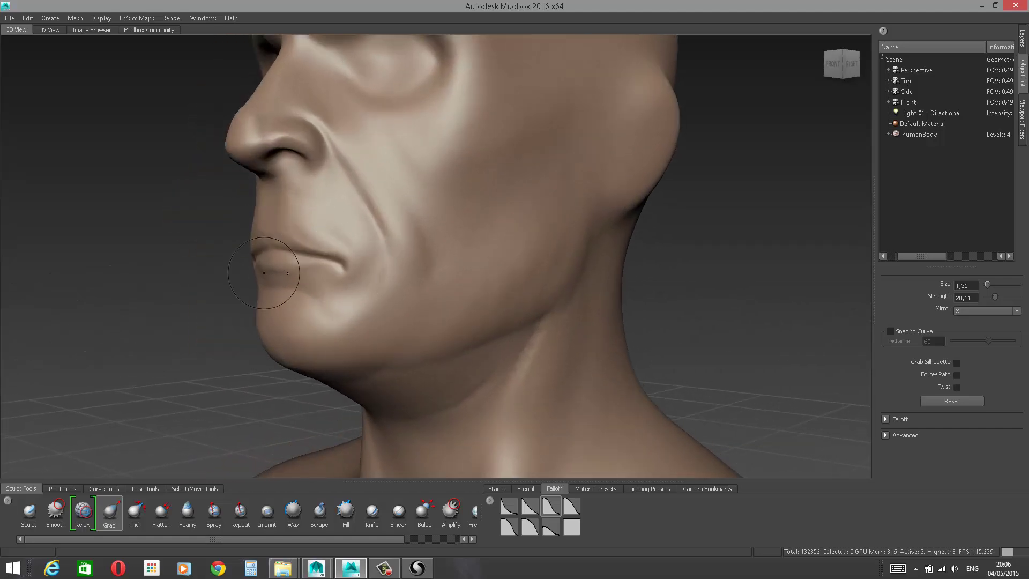
Step: Carve the mirrored nostril openings with the Sculpt brush at size 0,57 and strength 0,94, then smooth their lower edges
left_click_drag(264, 273, 316, 262, "alt")
right_click_drag(317, 262, 351, 193, "alt")
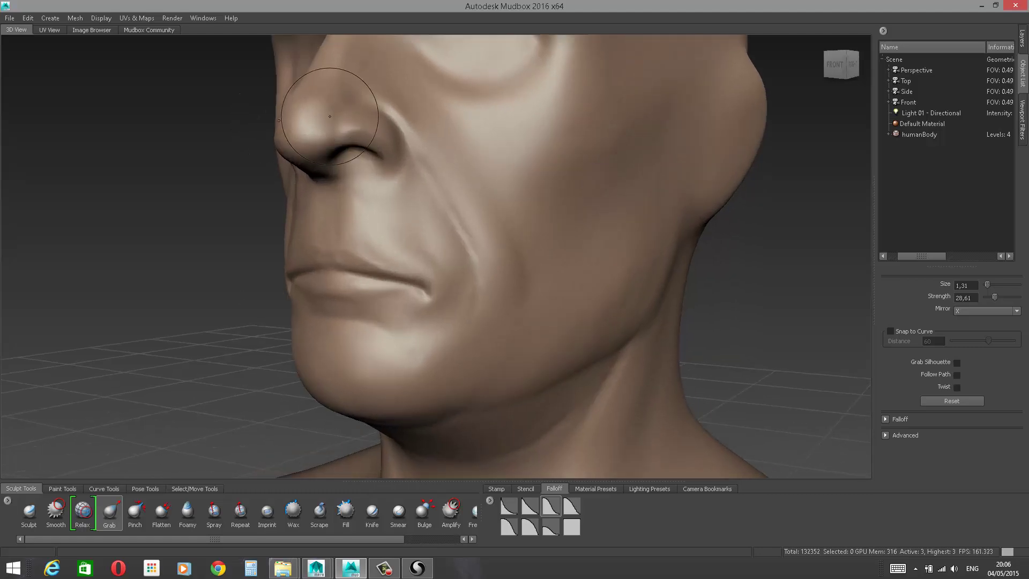
left_click_drag(334, 167, 365, 119, "alt")
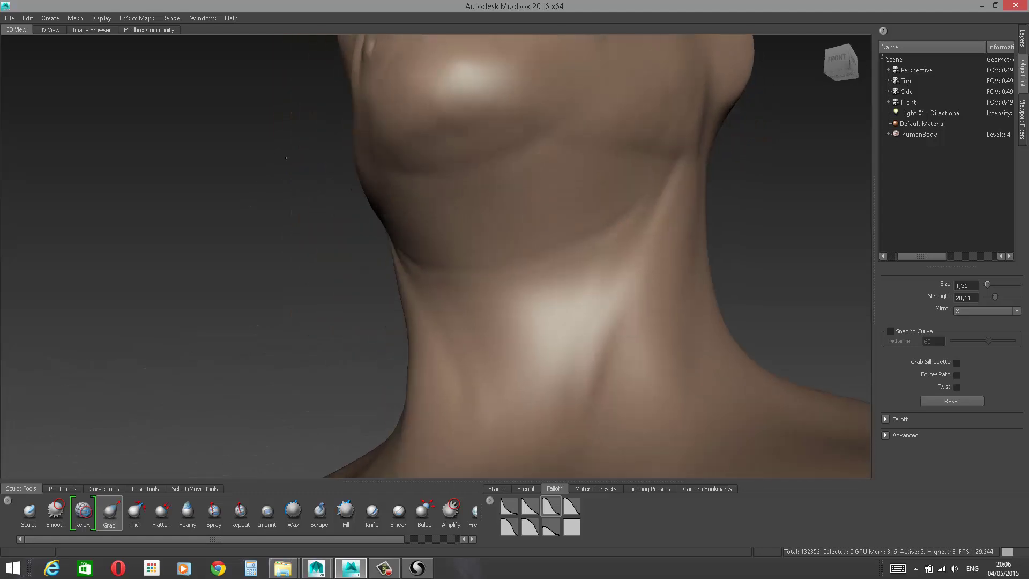
middle_click_drag(287, 157, 298, 207, "alt")
right_click_drag(299, 206, 314, 233, "alt")
left_click_drag(300, 236, 337, 241, "alt")
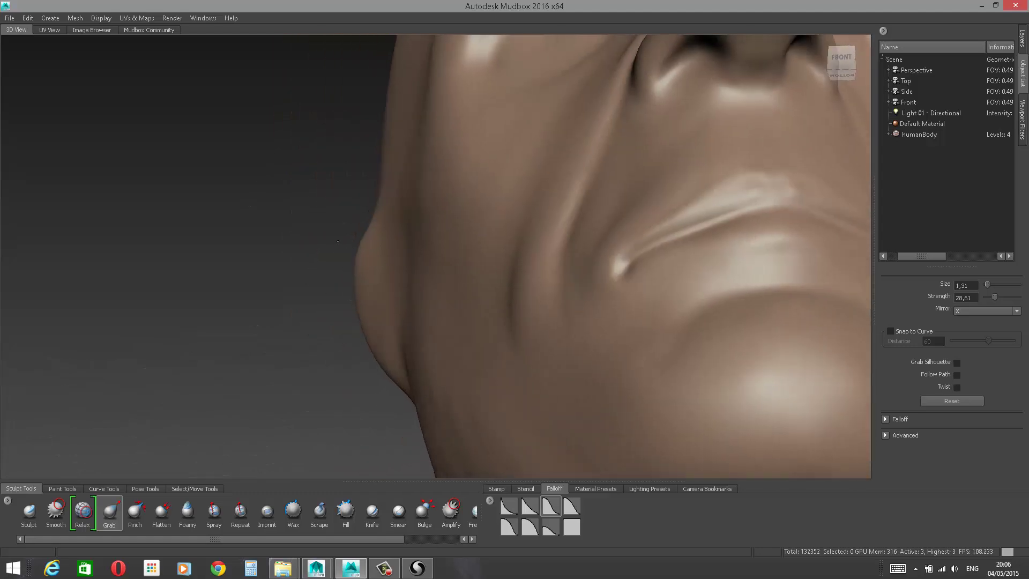
middle_click_drag(338, 241, 279, 252, "alt")
left_click_drag(279, 252, 228, 208, "alt")
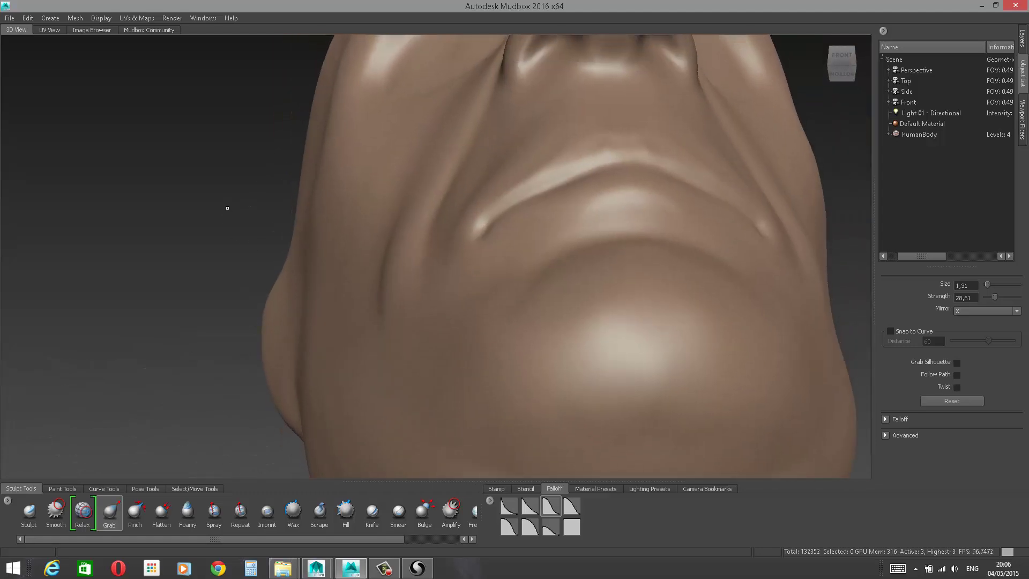
middle_click_drag(228, 208, 229, 266, "alt")
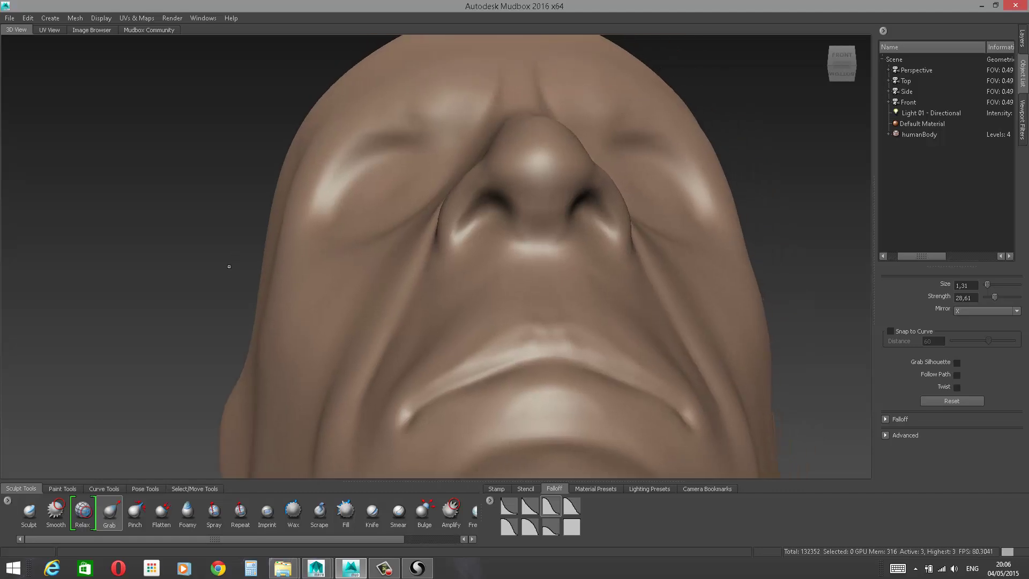
left_click(34, 515)
key("space")
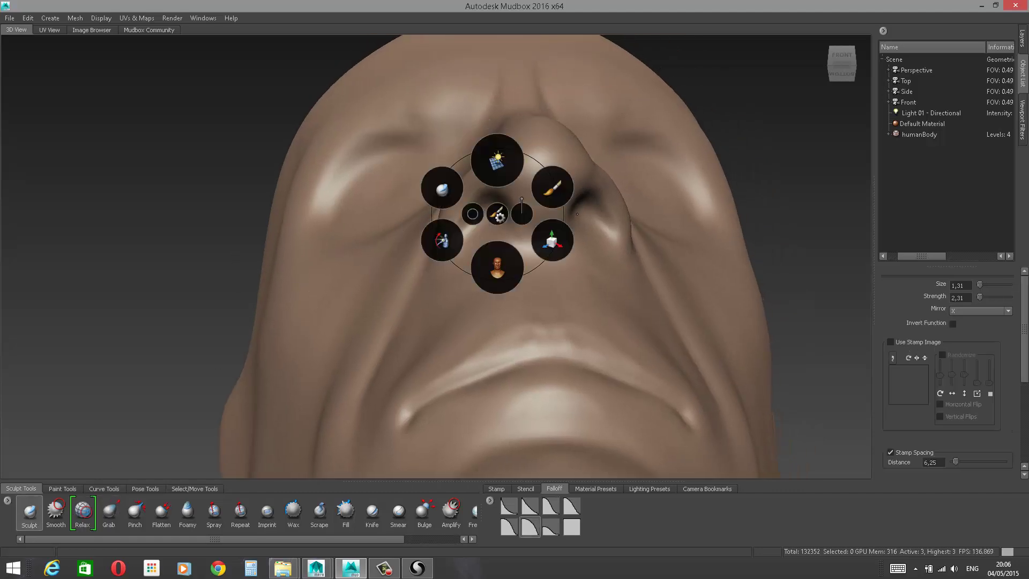
key("b")
mouse_move(496, 213)
left_mouse_down()
mouse_move(464, 212)
mouse_move(503, 211)
mouse_move(501, 203)
left_mouse_up()
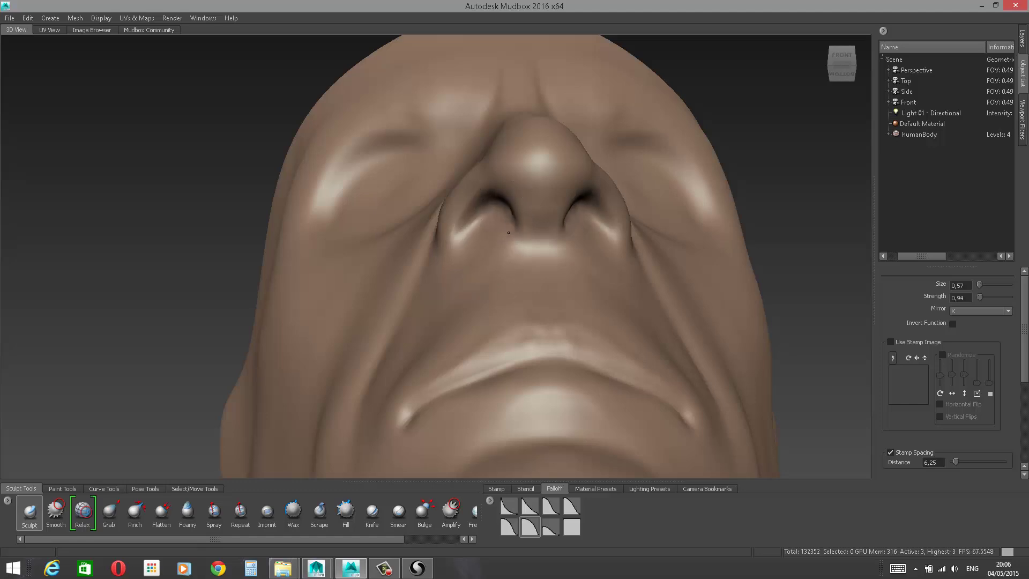
mouse_move(487, 211)
left_mouse_down()
mouse_move(482, 226)
mouse_move(494, 230)
mouse_move(484, 211)
mouse_move(503, 221)
left_mouse_up()
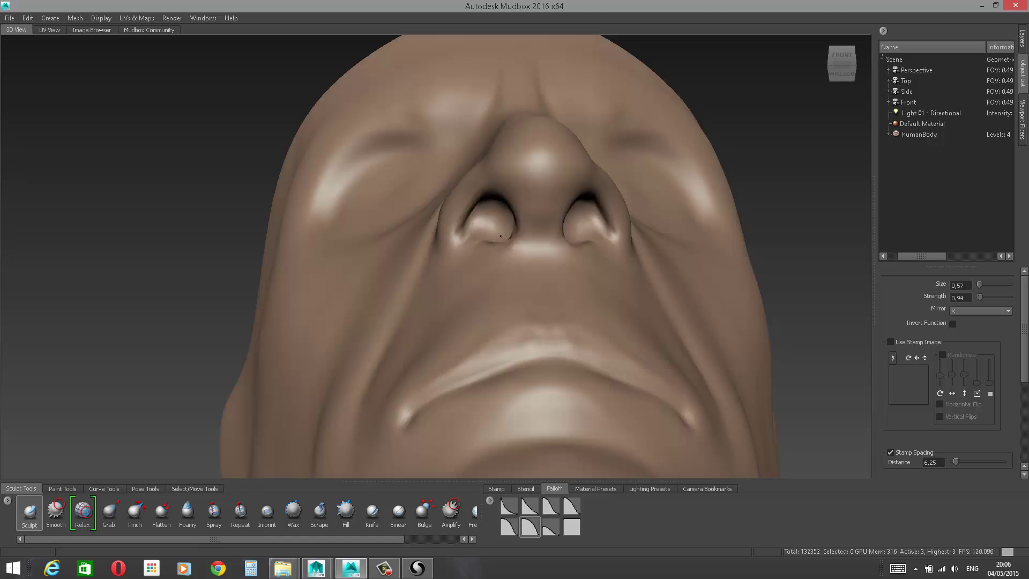
key("shift")
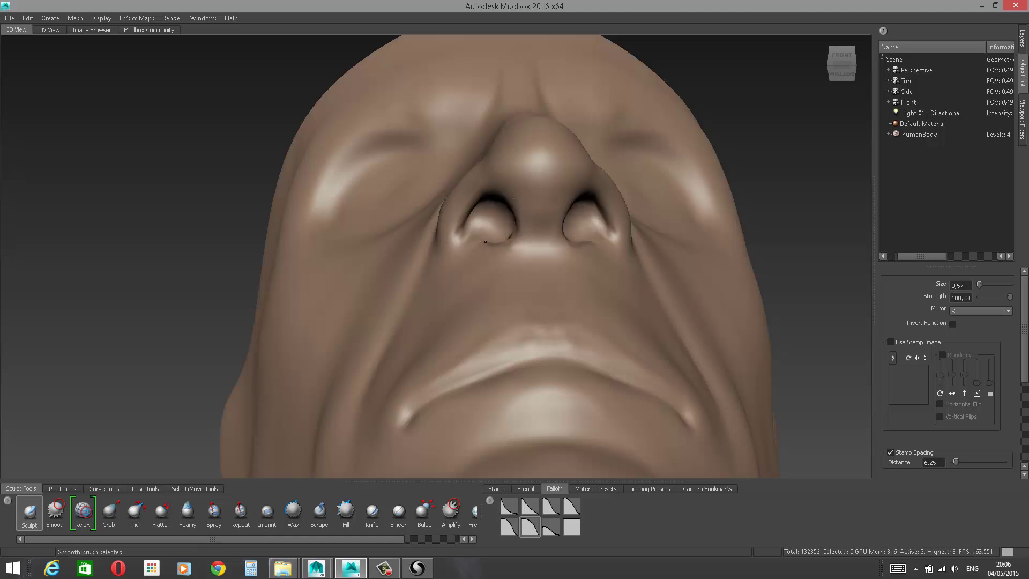
left_click_drag(502, 238, 506, 235, "shift")
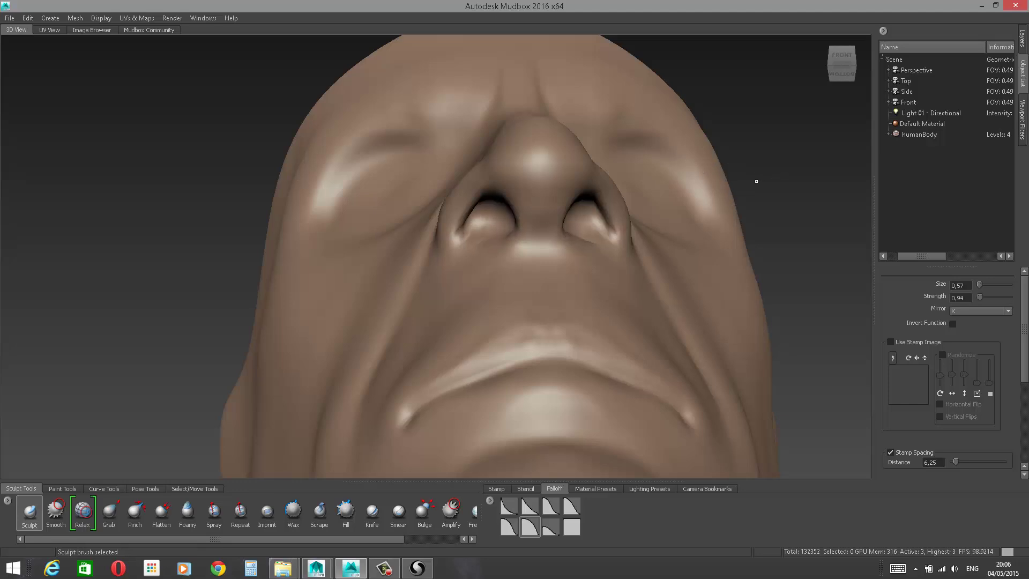
Step: Examine the head's profile, jaw and neck from the side and from below
right_click_drag(757, 181, 726, 97, "alt")
left_click_drag(726, 97, 759, 169, "alt")
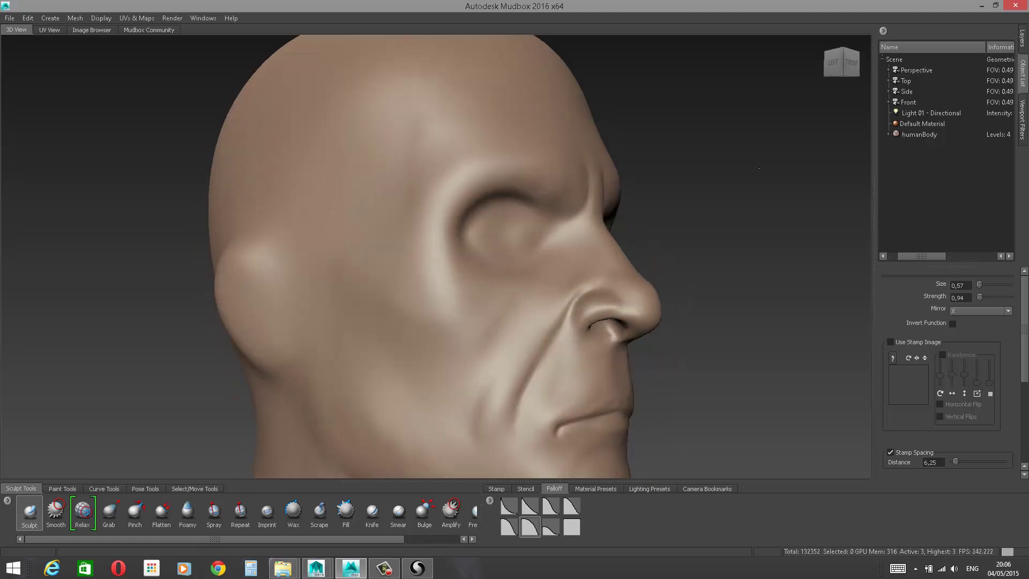
right_click_drag(759, 168, 746, 177, "alt")
middle_click_drag(745, 236, 714, 106, "alt")
left_click_drag(714, 105, 746, 113, "alt")
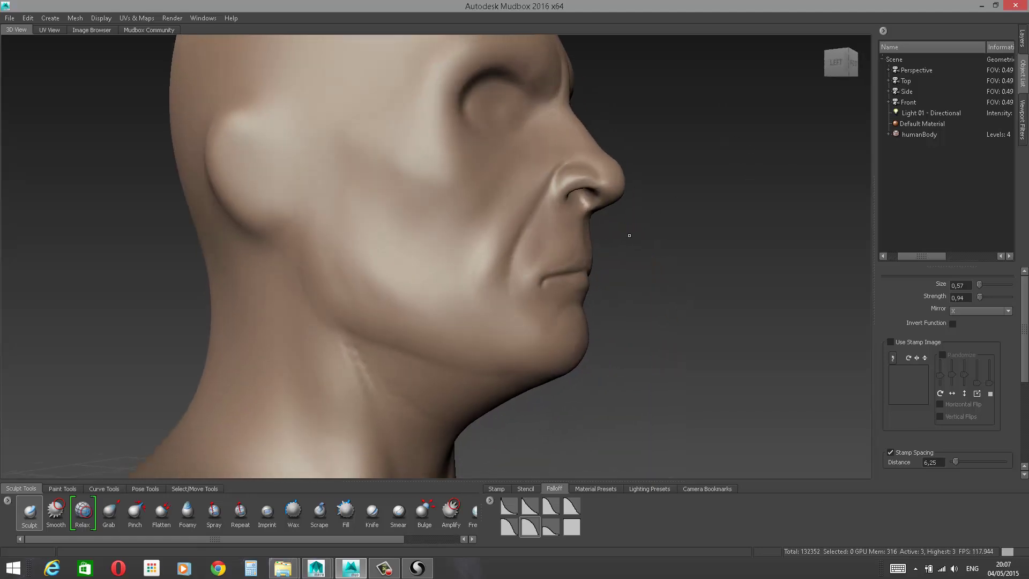
left_click_drag(678, 240, 688, 190, "alt")
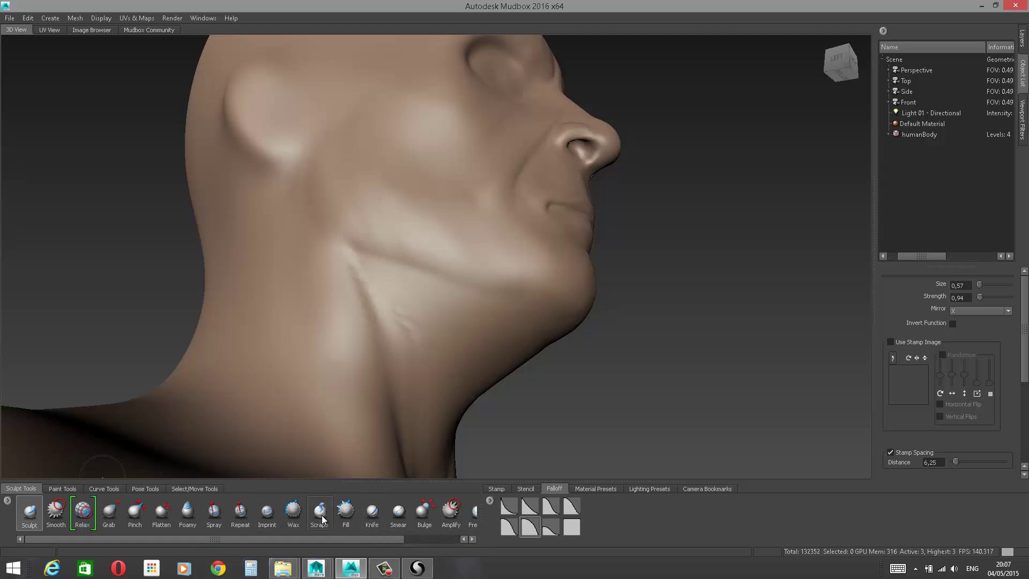
left_click(162, 512)
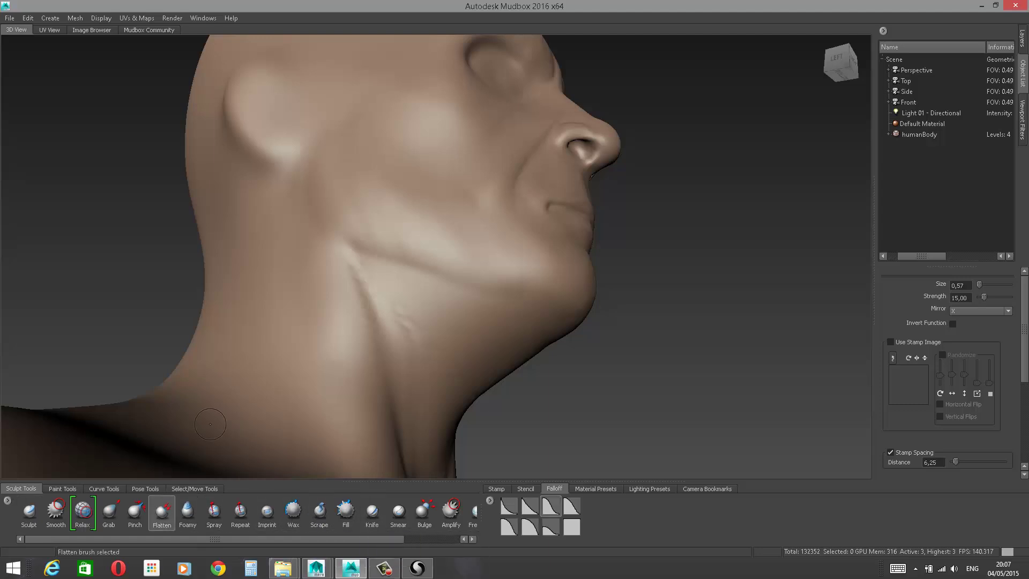
left_click_drag(670, 167, 626, 236, "alt")
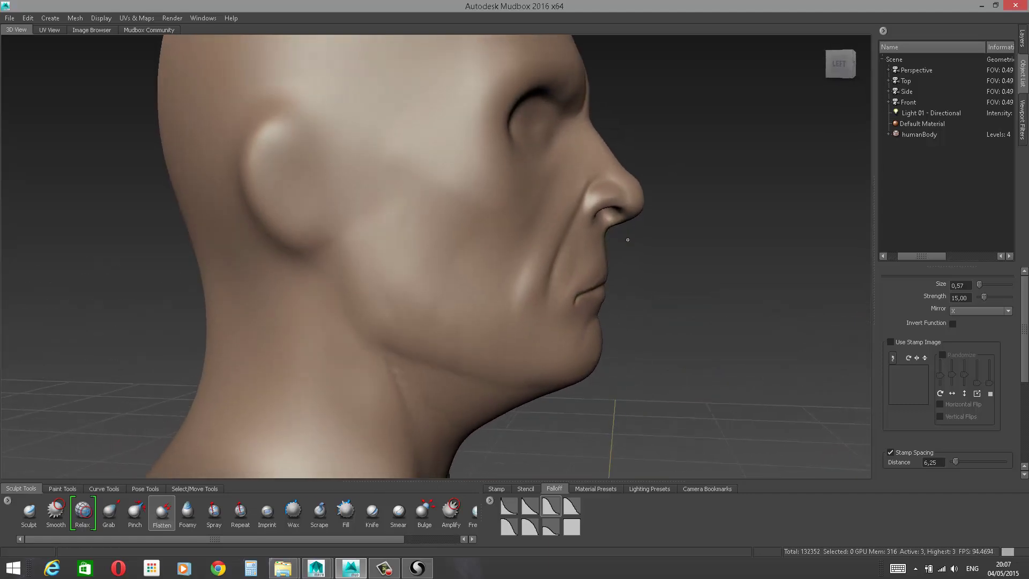
Step: Sculpt the upper and back rim of the mirrored ears with the third falloff preset and the Sculpt brush enlarged to size 1,33
left_click(30, 514)
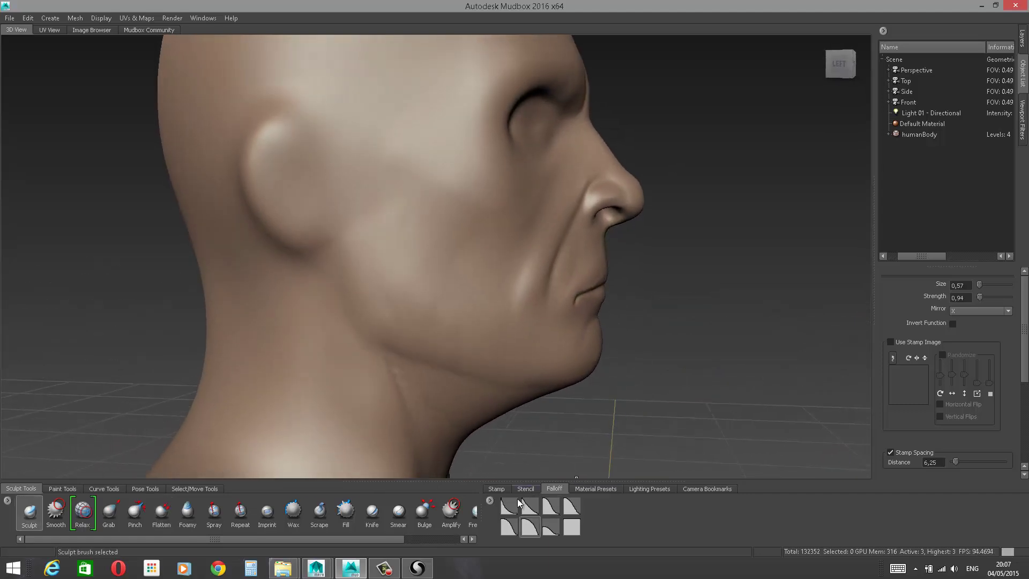
left_click(550, 506)
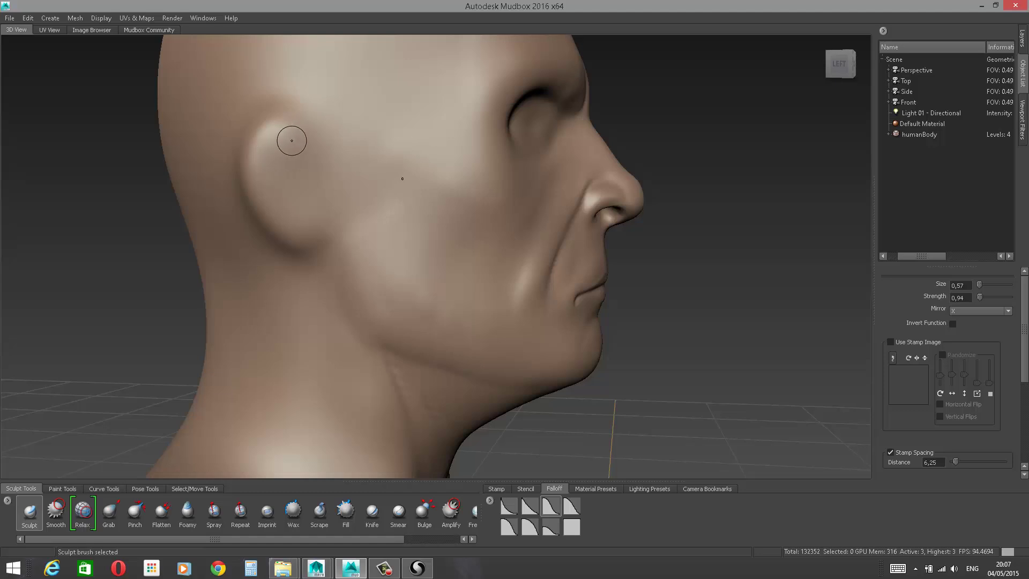
mouse_move(315, 160)
left_mouse_down()
mouse_move(318, 146)
mouse_move(347, 149)
left_mouse_up()
key("b")
mouse_move(266, 135)
left_mouse_down()
mouse_move(307, 135)
mouse_move(336, 169)
mouse_move(328, 164)
left_mouse_up()
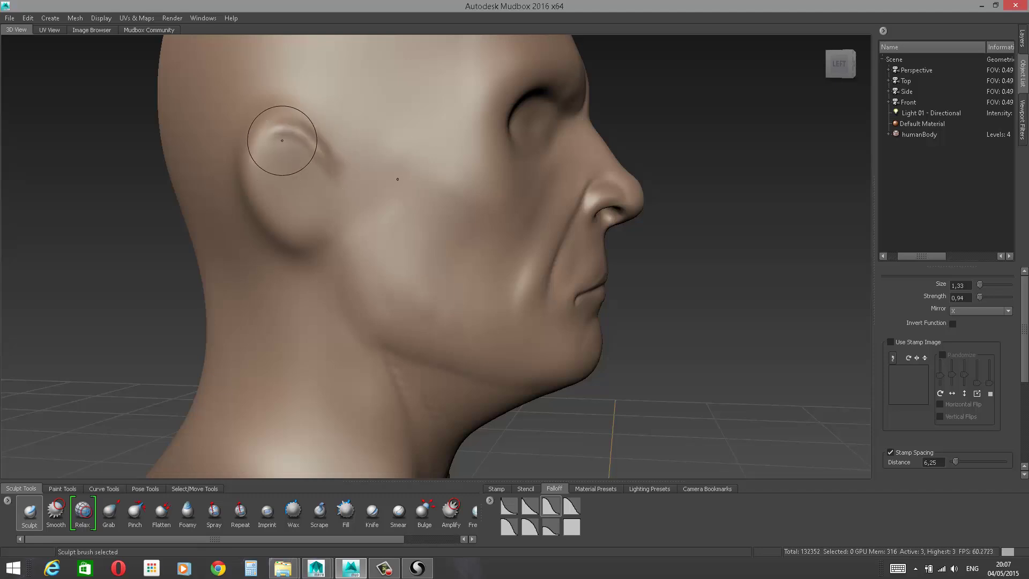
left_click_drag(284, 133, 253, 165)
left_click_drag(269, 140, 255, 180)
left_click_drag(260, 166, 268, 209)
mouse_move(257, 164)
left_mouse_down()
mouse_move(275, 217)
mouse_move(297, 240)
mouse_move(330, 250)
mouse_move(254, 194)
mouse_move(261, 138)
left_mouse_up()
mouse_move(252, 157)
left_mouse_down()
mouse_move(258, 140)
mouse_move(302, 132)
mouse_move(331, 174)
left_mouse_up()
Step: Build up and smooth the mirrored earlobes, and extend the groove inside the back rim down toward them
mouse_move(322, 234)
left_mouse_down()
mouse_move(331, 240)
mouse_move(317, 236)
mouse_move(321, 256)
mouse_move(305, 241)
left_mouse_up()
left_click_drag(304, 236, 334, 251)
mouse_move(335, 250)
left_mouse_down("shift")
mouse_move(330, 236)
mouse_move(339, 237)
left_mouse_up("shift")
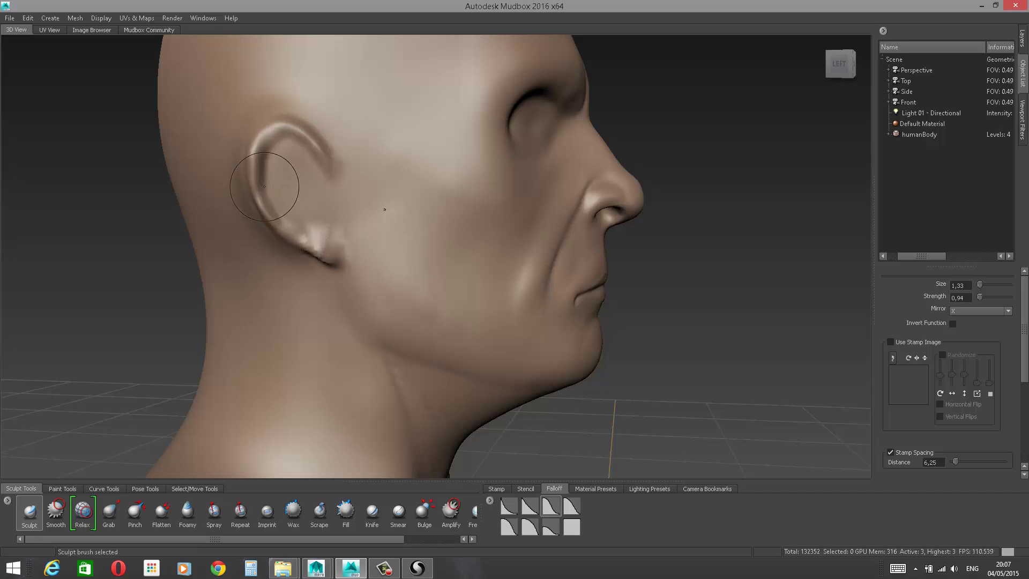
mouse_move(265, 186)
left_mouse_down()
mouse_move(263, 162)
mouse_move(292, 234)
left_mouse_up()
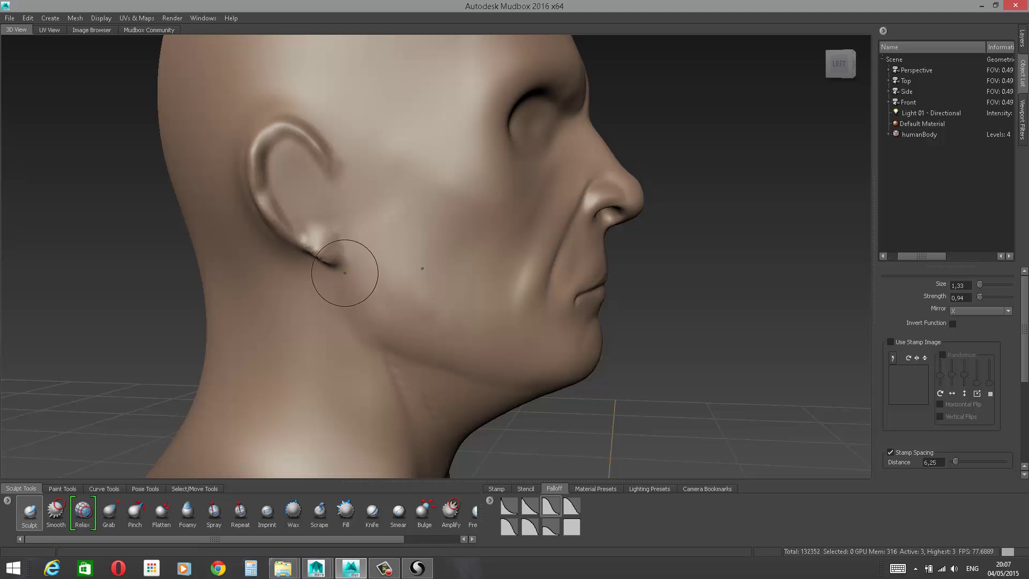
Step: Enlarge the brush to size 2,30, subdivide the body mesh to level 4, and smooth the mirrored ears
key("space")
key("b")
left_click_drag(401, 271, 462, 268)
left_click_drag(380, 255, 378, 272)
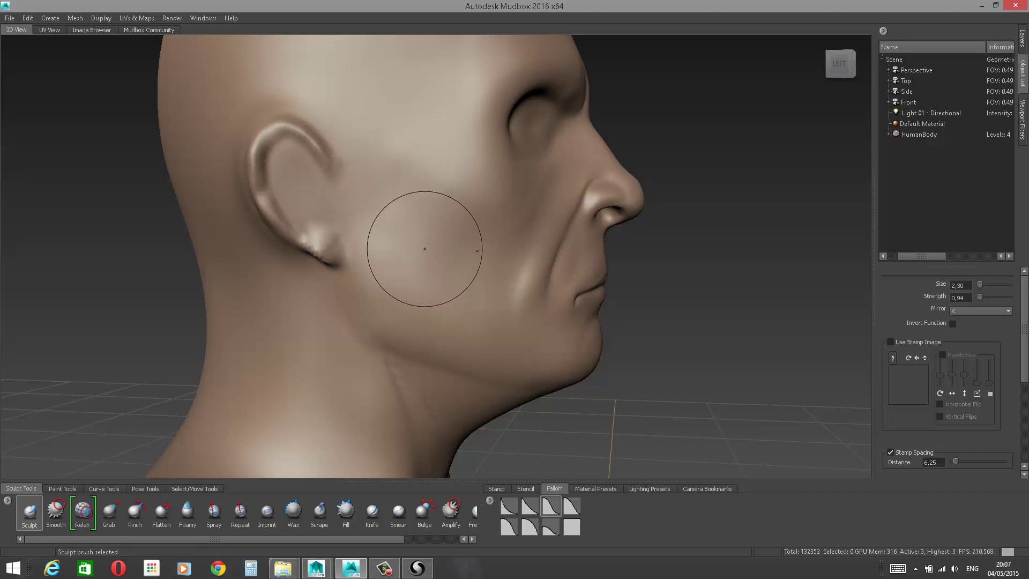
key("shift+d")
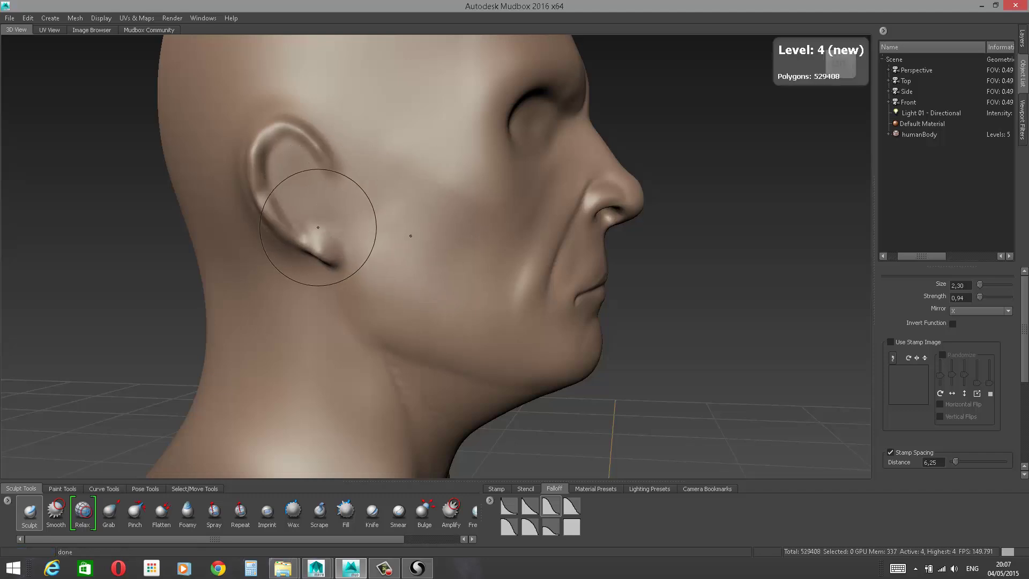
mouse_move(323, 172)
left_mouse_down("shift")
mouse_move(300, 161)
mouse_move(264, 167)
mouse_move(289, 136)
left_mouse_up("shift")
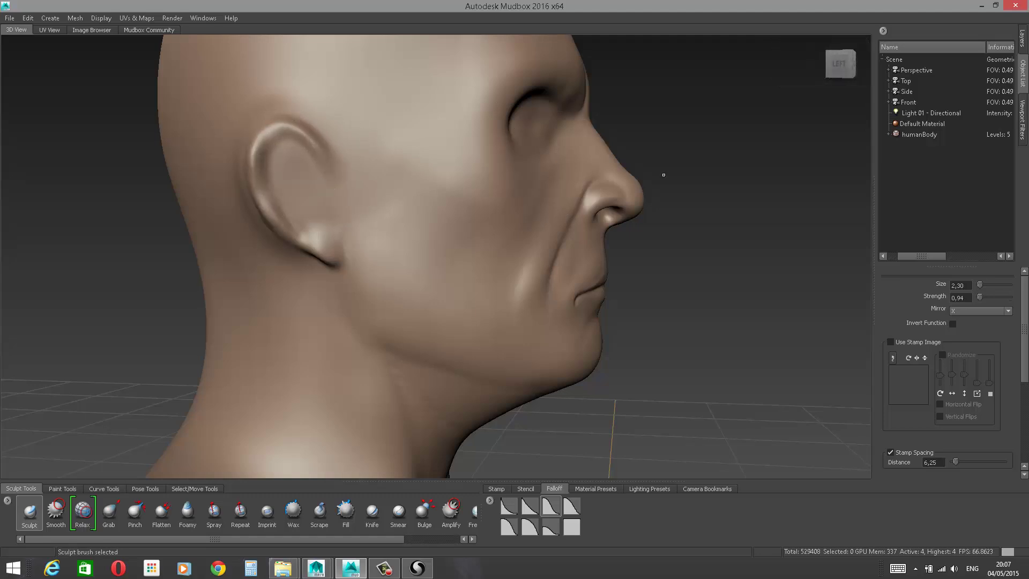
Step: Shape the mirrored ears' rim from behind so it stands out from the head, and define its back edge
mouse_move(734, 151)
left_mouse_down("alt")
mouse_move(741, 166)
mouse_move(767, 148)
mouse_move(804, 149)
mouse_move(831, 177)
mouse_move(799, 214)
left_mouse_up("alt")
mouse_move(427, 306)
left_mouse_down()
mouse_move(444, 292)
mouse_move(474, 307)
mouse_move(428, 324)
left_mouse_up()
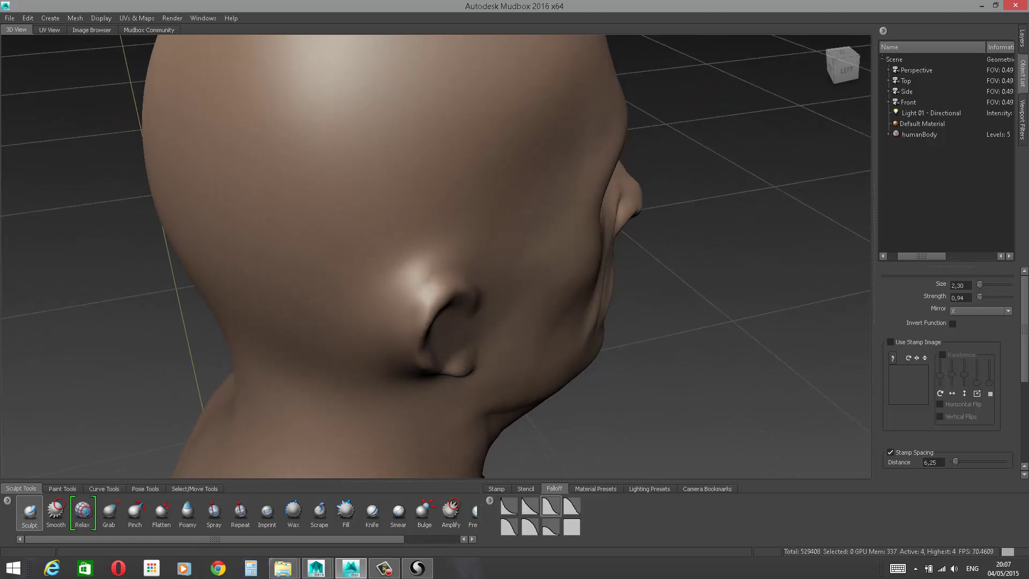
left_click_drag(690, 233, 645, 194, "alt")
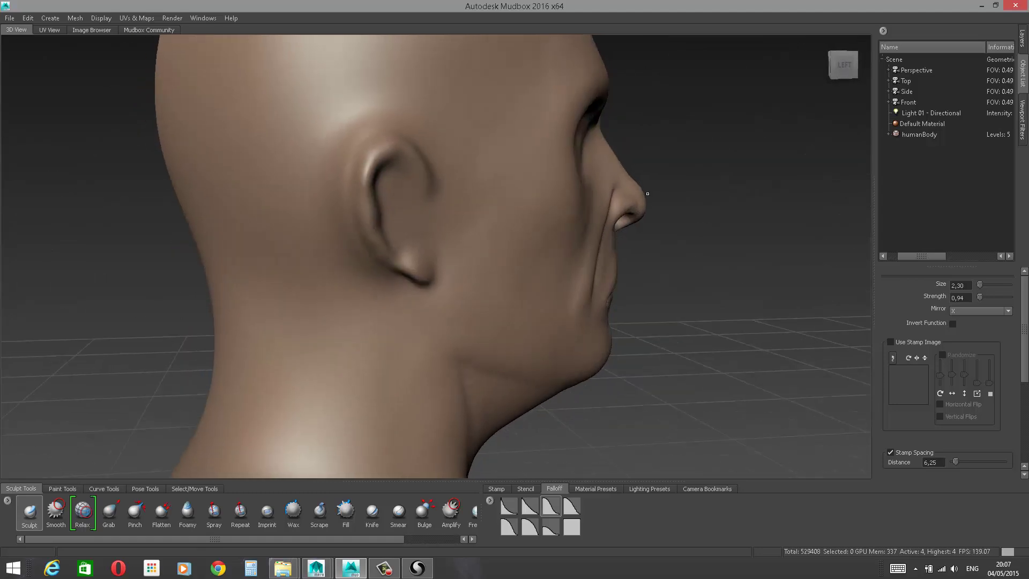
mouse_move(368, 180)
left_mouse_down()
mouse_move(388, 244)
mouse_move(420, 265)
mouse_move(429, 256)
mouse_move(432, 287)
mouse_move(391, 196)
left_mouse_up()
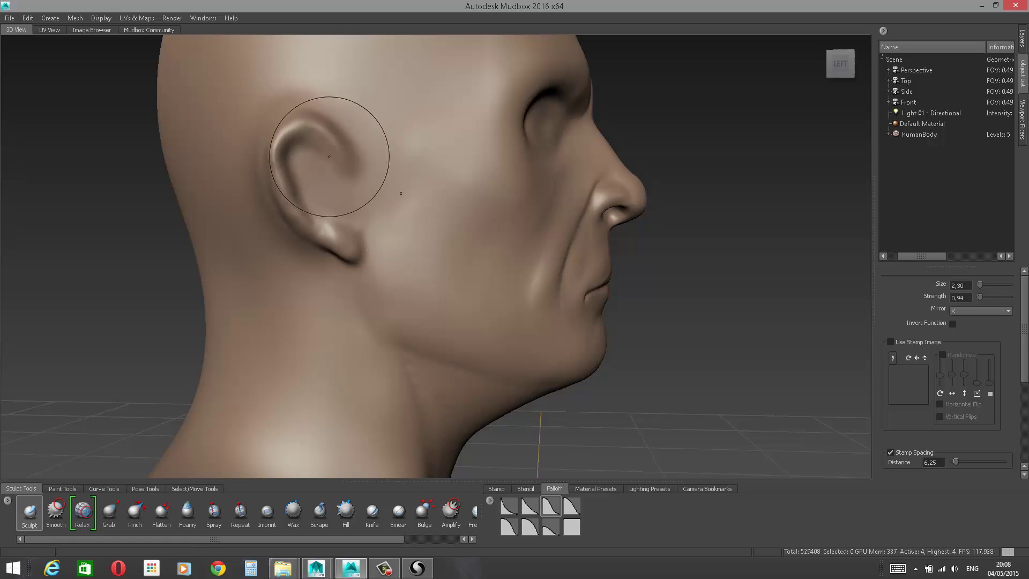
Step: Deepen the groove under the mirrored ears' upper rim, sculpt the inner fold, and smooth the back rim
mouse_move(330, 156)
left_mouse_down()
mouse_move(317, 145)
mouse_move(287, 154)
left_mouse_up()
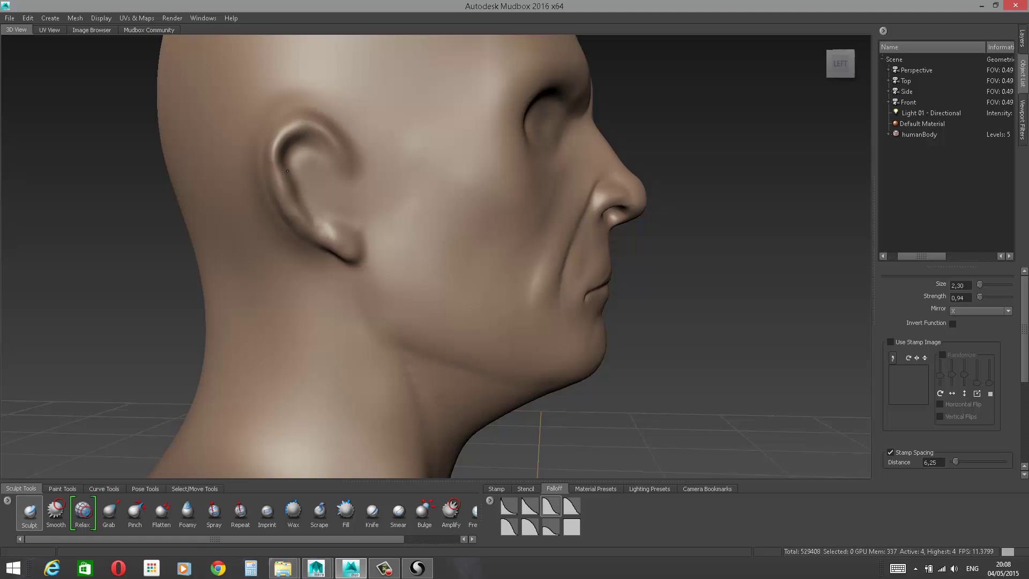
mouse_move(306, 207)
left_mouse_down()
mouse_move(351, 218)
mouse_move(342, 163)
mouse_move(329, 147)
mouse_move(334, 157)
left_mouse_up()
mouse_move(334, 158)
left_mouse_down()
mouse_move(321, 235)
mouse_move(351, 231)
mouse_move(327, 236)
left_mouse_up()
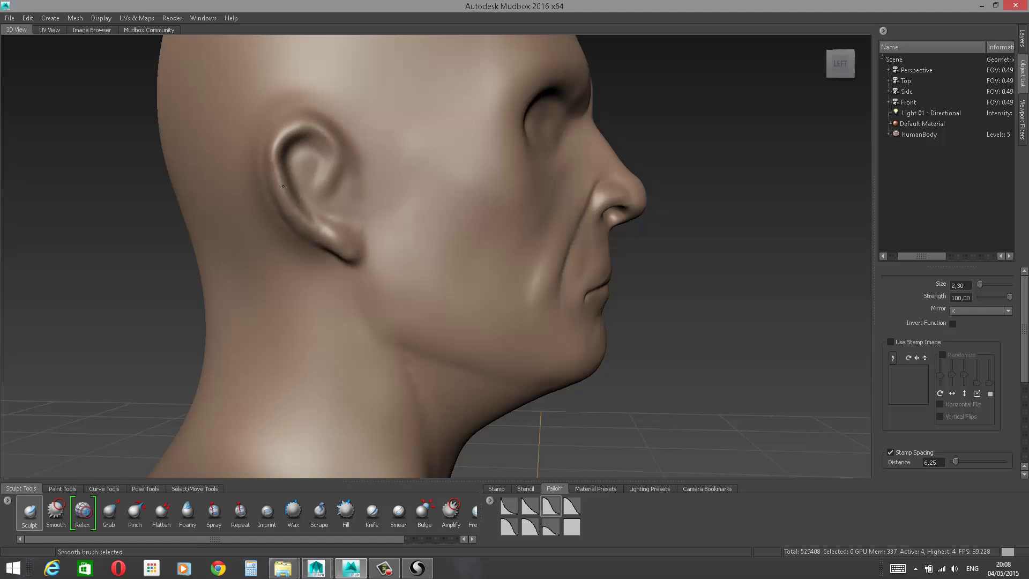
left_click_drag(272, 160, 285, 185, "shift")
Step: Shape the mirrored ears' front edge, then carve the ear canal with the Sculpt brush reduced to size 0,98
mouse_move(342, 151)
left_mouse_down()
mouse_move(350, 205)
mouse_move(313, 207)
mouse_move(343, 214)
left_mouse_up()
key("b")
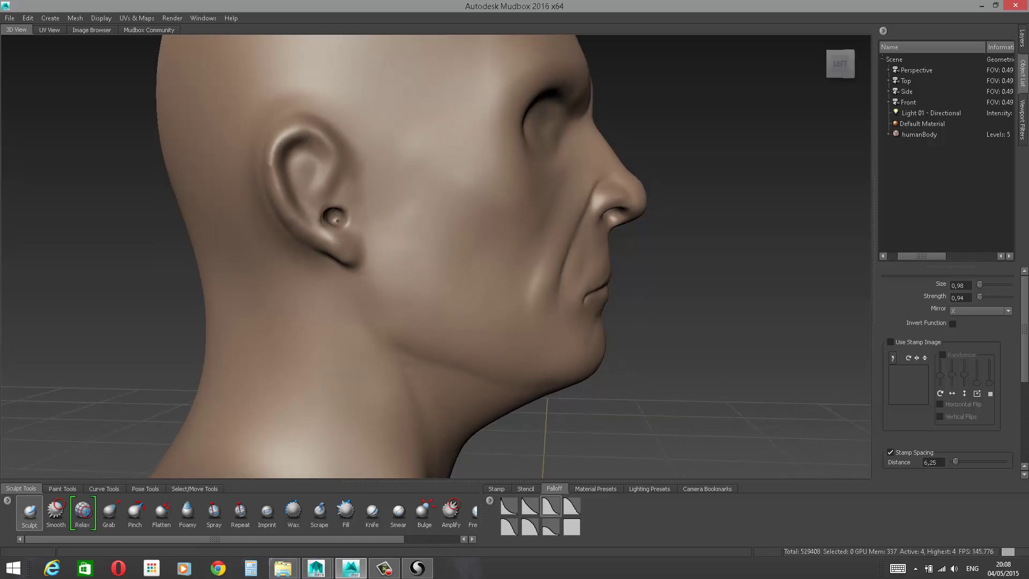
key("shift")
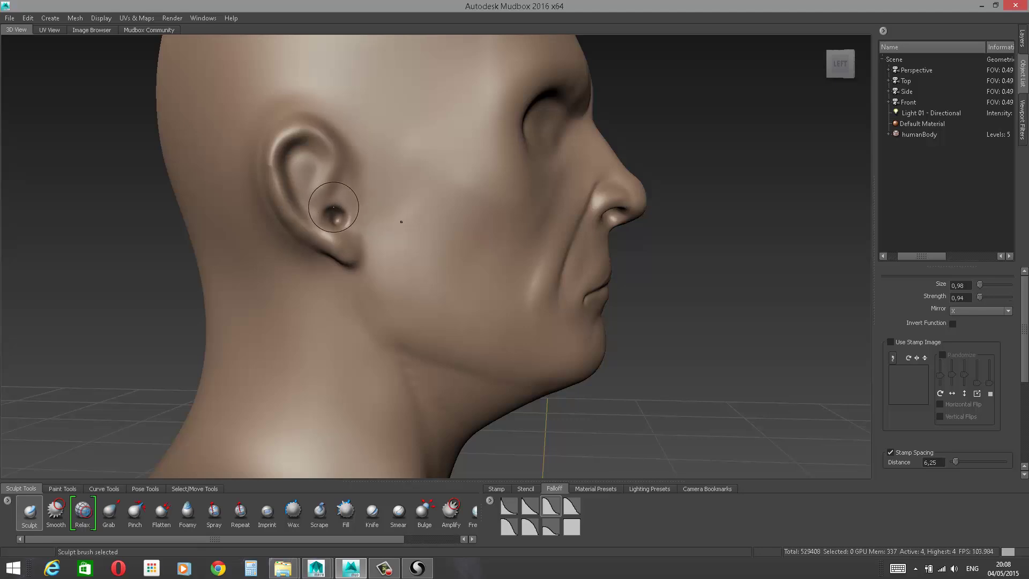
left_click_drag(338, 202, 335, 211)
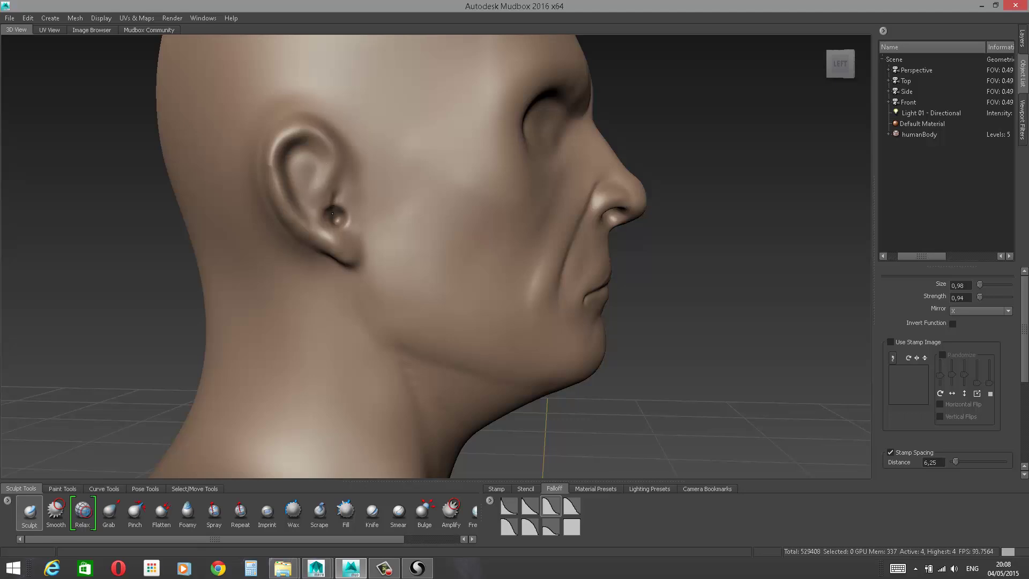
key("shift")
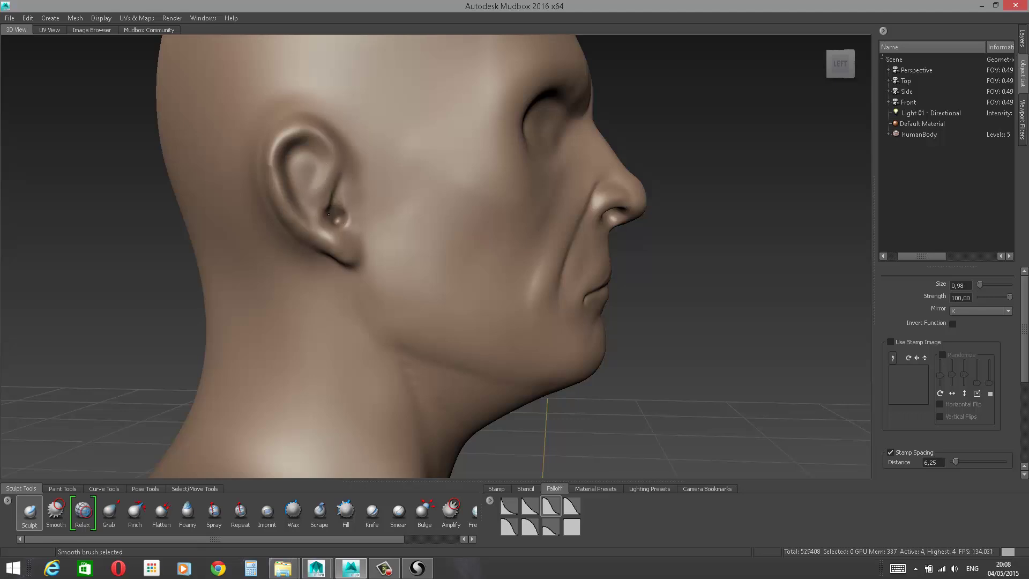
Step: Refine the mirrored ears' inner fold and upper hollow with Sculpt strokes, and define the front edge beside the cheek
left_click_drag(315, 210, 316, 186)
left_click_drag(312, 203, 321, 174, "ctrl")
left_click_drag(319, 166, 315, 192)
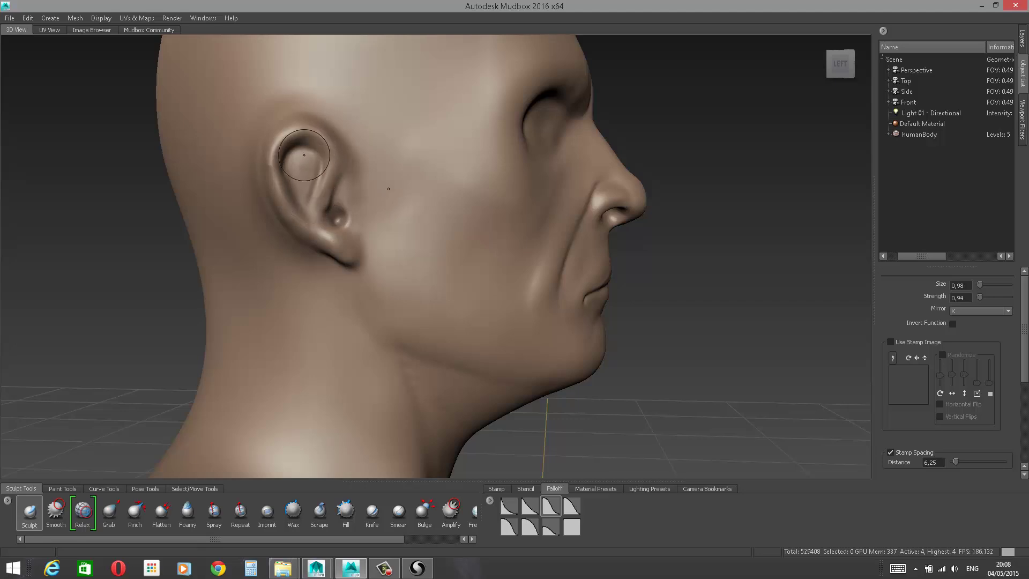
left_click_drag(339, 159, 349, 188)
Step: Smooth the outer rim of the mirrored ears in a three-quarter view
left_click_drag(762, 150, 619, 157, "alt")
left_click_drag(216, 169, 222, 174, "shift")
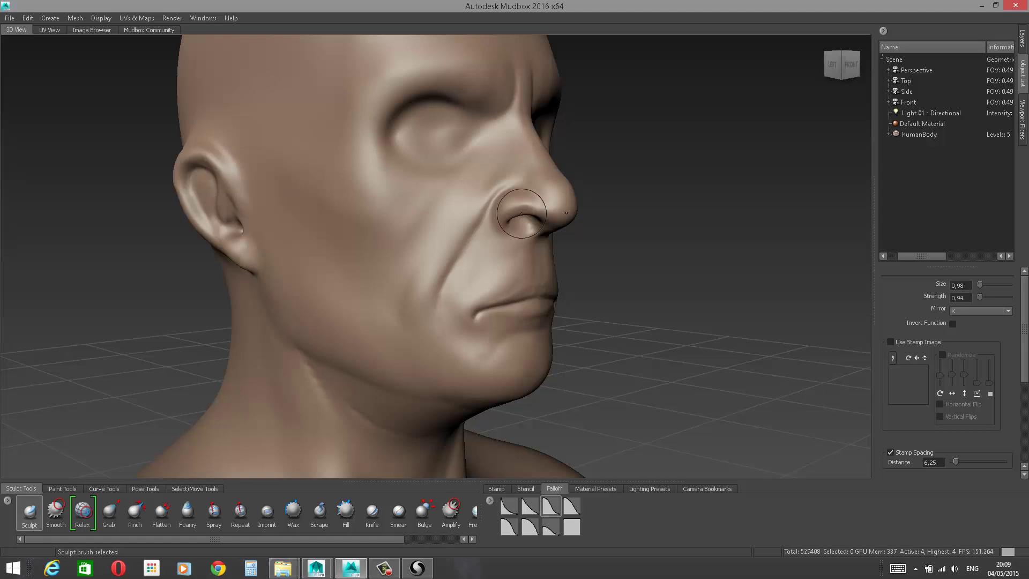
left_click_drag(750, 128, 691, 166, "alt")
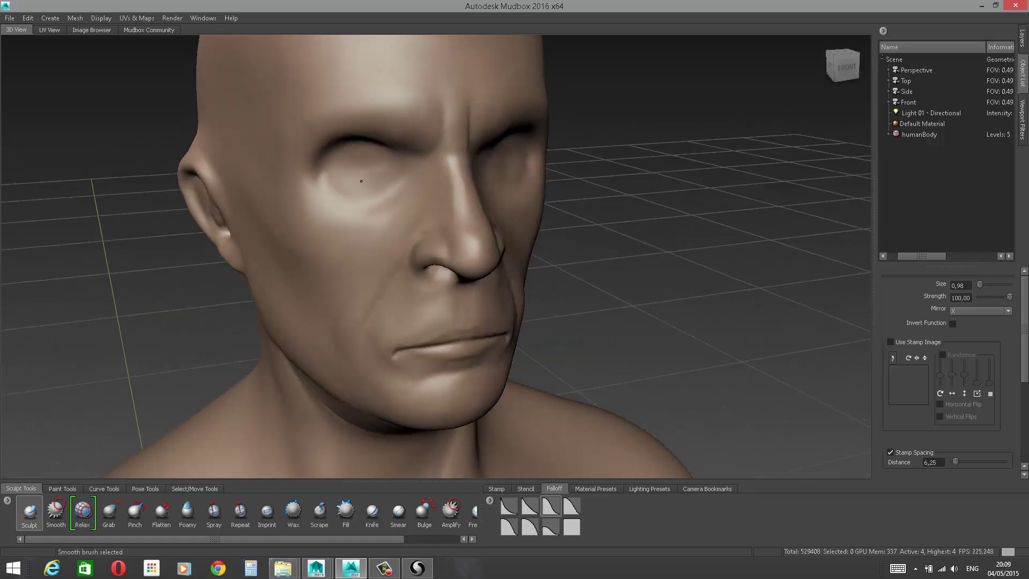
Step: Try to build up the back rim of the mirrored ears with Sculpt strokes at size 0,98, and undo the strokes
mouse_move(774, 153)
left_mouse_down("alt")
mouse_move(668, 127)
mouse_move(724, 126)
mouse_move(680, 155)
mouse_move(750, 152)
mouse_move(808, 128)
left_mouse_up("alt")
mouse_move(691, 156)
left_mouse_down("alt")
mouse_move(744, 134)
mouse_move(773, 148)
mouse_move(799, 135)
left_mouse_up("alt")
left_click_drag(716, 199, 707, 164, "alt")
right_click_drag(707, 163, 745, 161, "alt")
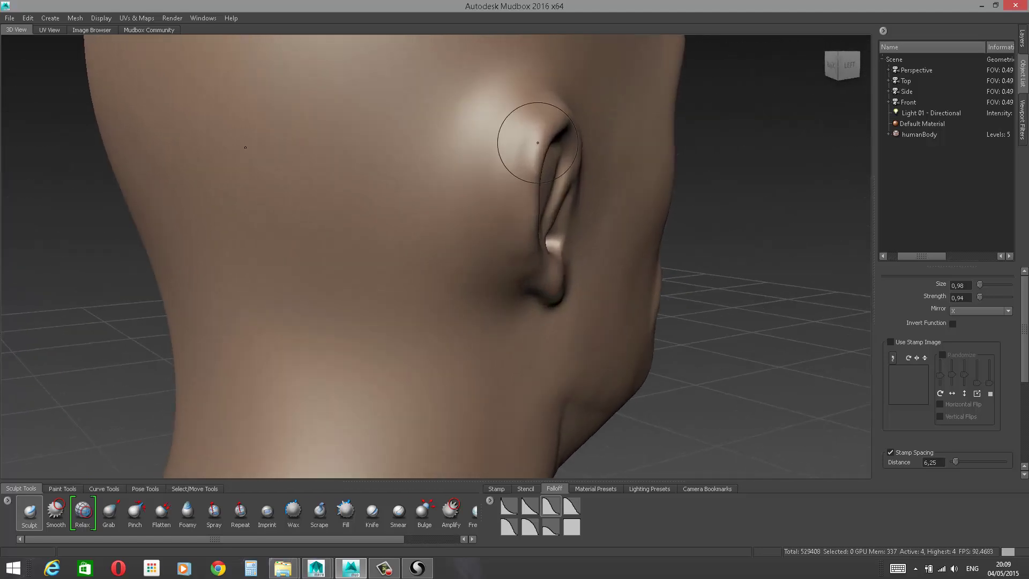
mouse_move(560, 114)
left_mouse_down()
mouse_move(539, 131)
mouse_move(523, 185)
left_mouse_up()
left_click_drag(525, 138, 530, 230)
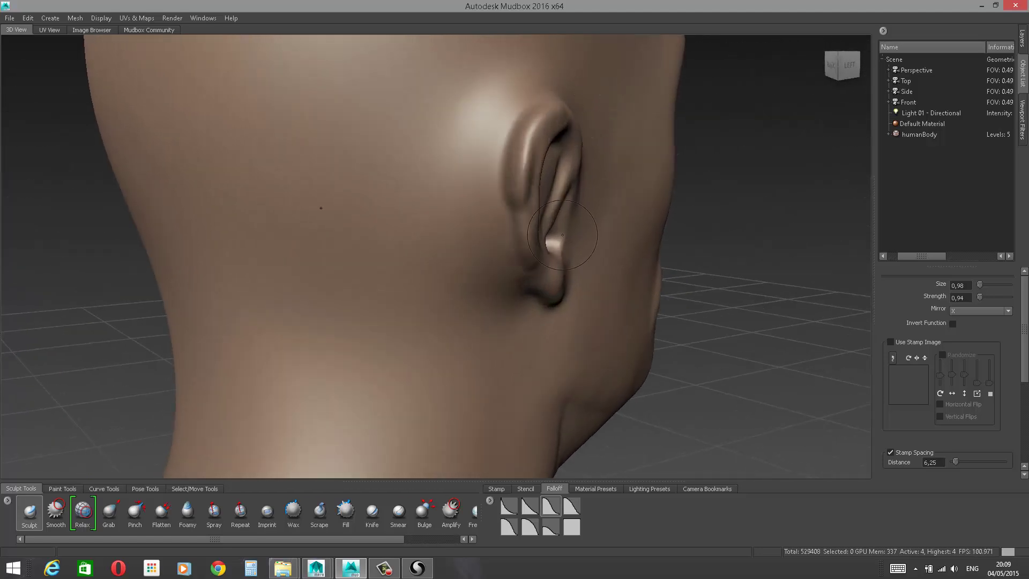
left_click_drag(796, 221, 777, 210, "alt")
key("ctrl+z")
key("ctrl+z")
key("ctrl+z")
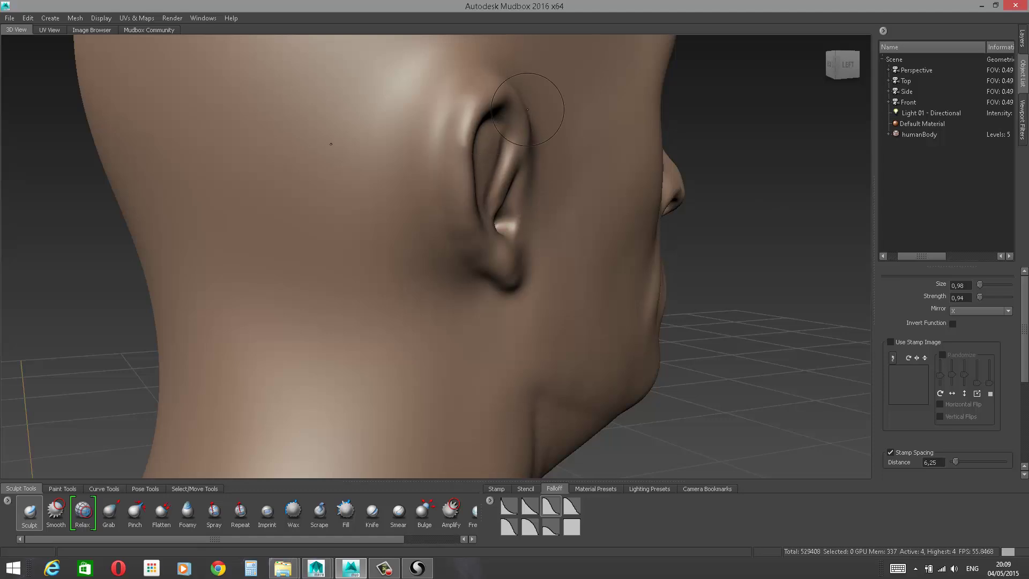
Step: Step down to subdivision level 3 and build up the mirrored ears' upper and back rim with the Sculpt brush at size 1,99
left_click_drag(531, 107, 429, 185, "alt")
right_click(437, 191)
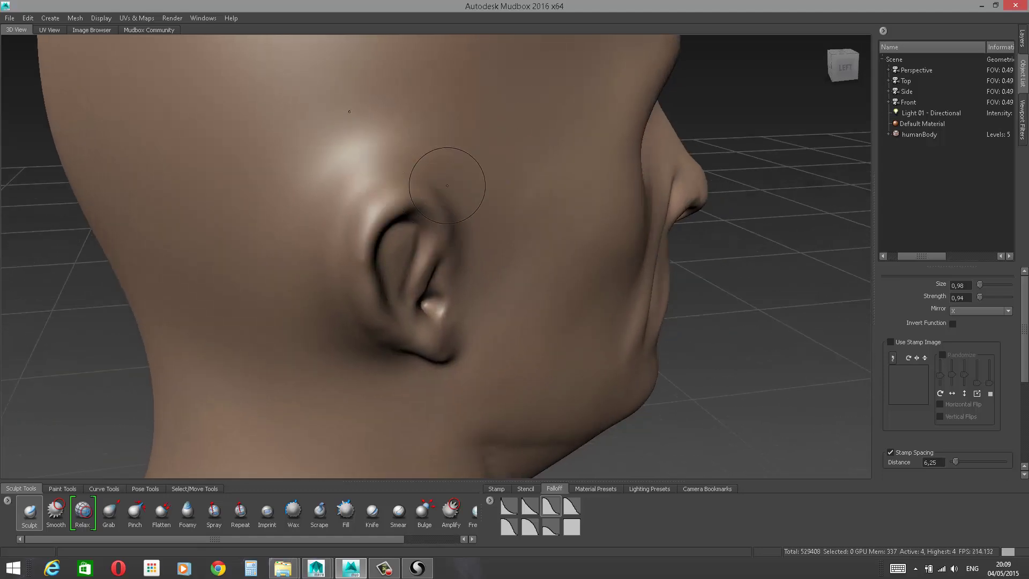
key("Page_Down")
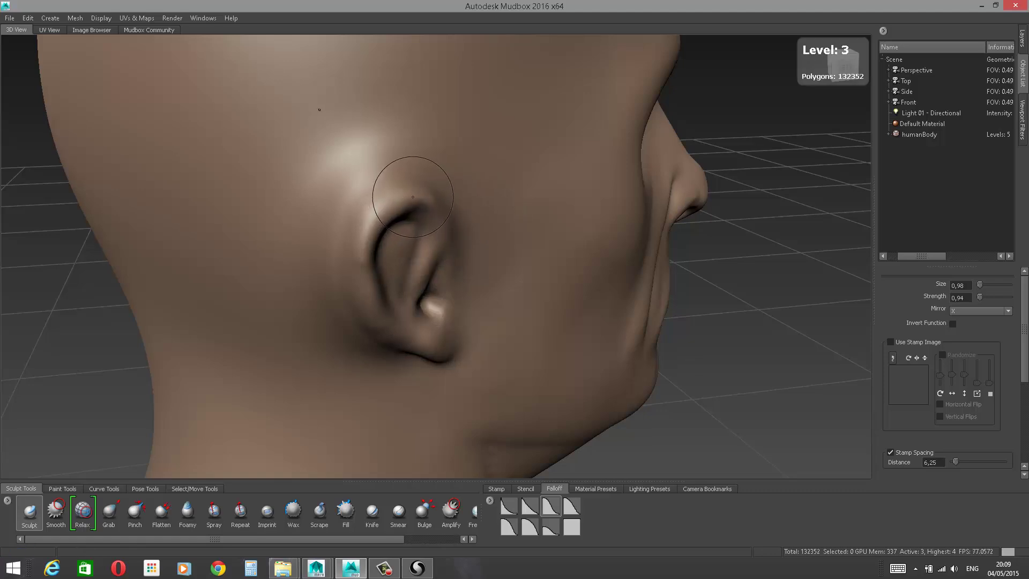
key("b")
mouse_move(414, 195)
left_mouse_down()
mouse_move(416, 177)
mouse_move(367, 223)
mouse_move(426, 196)
mouse_move(370, 209)
mouse_move(358, 236)
left_mouse_up()
mouse_move(361, 225)
left_mouse_down()
mouse_move(375, 326)
mouse_move(359, 273)
mouse_move(378, 209)
mouse_move(395, 202)
mouse_move(436, 224)
left_mouse_up()
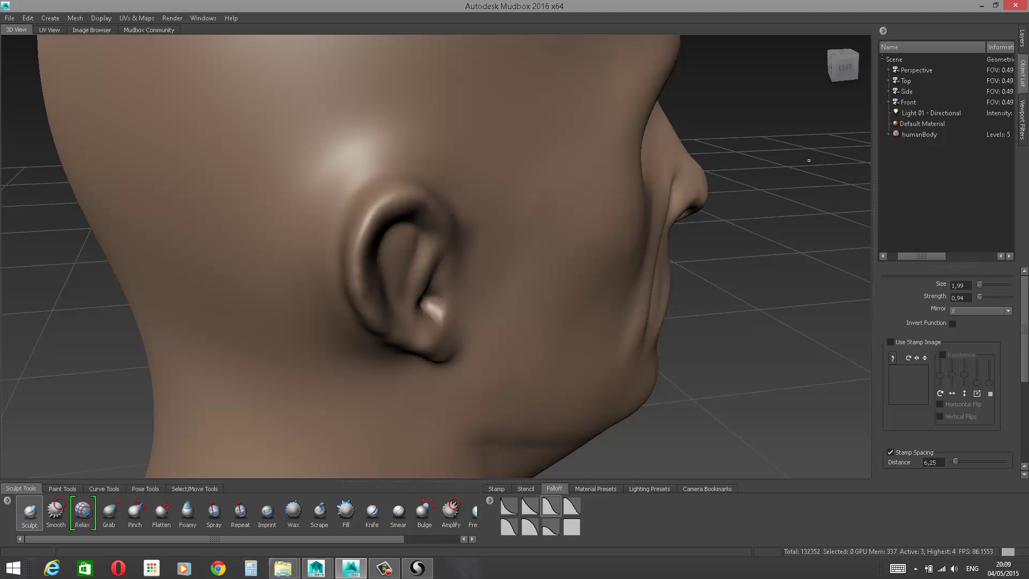
Step: Build up the back of the mirrored ears with long Sculpt strokes from the upper rim down towards the lobe
left_click_drag(606, 164, 738, 156, "alt")
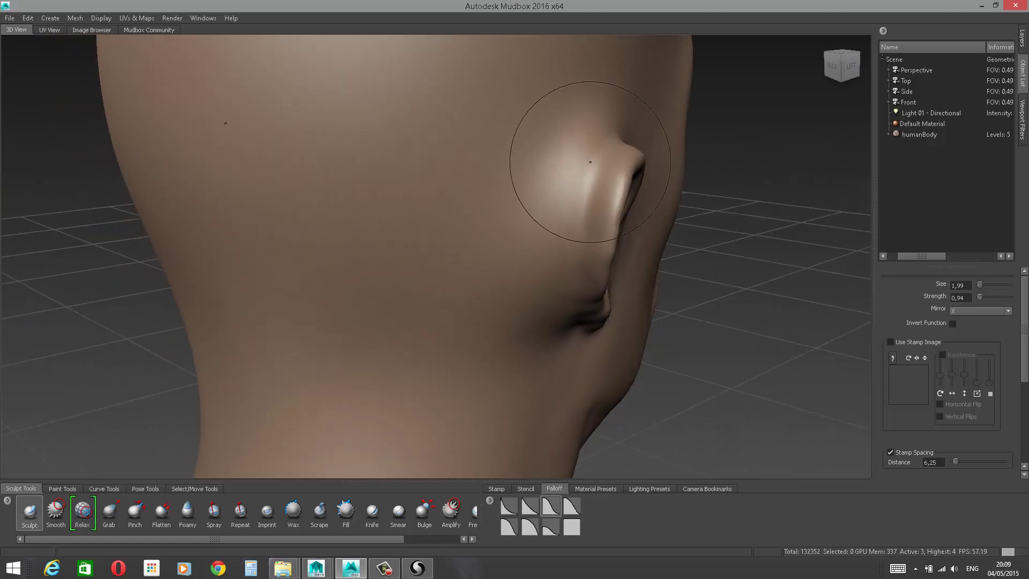
left_click_drag(606, 131, 546, 173)
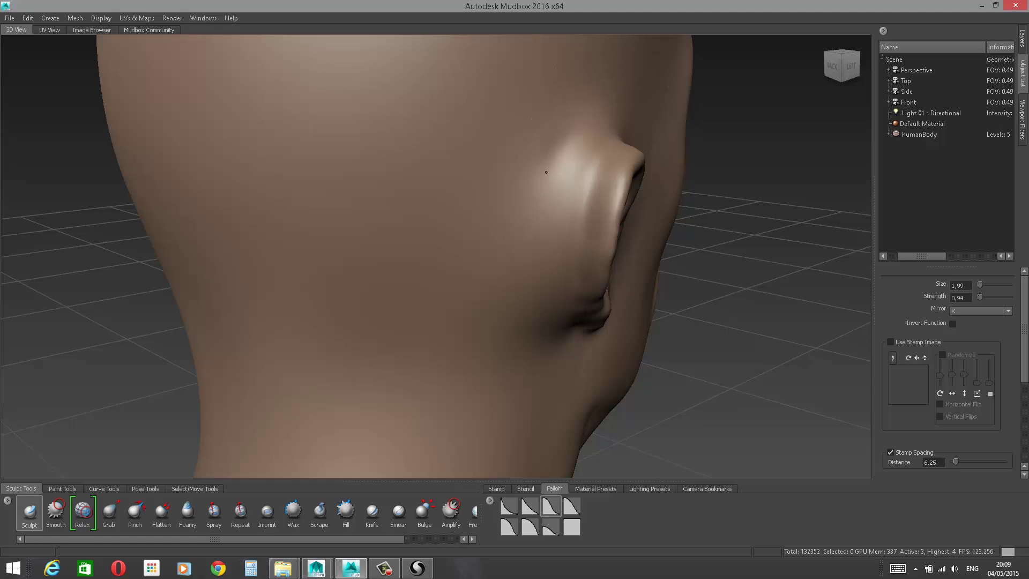
mouse_move(608, 128)
left_mouse_down()
mouse_move(575, 137)
mouse_move(537, 219)
left_mouse_up()
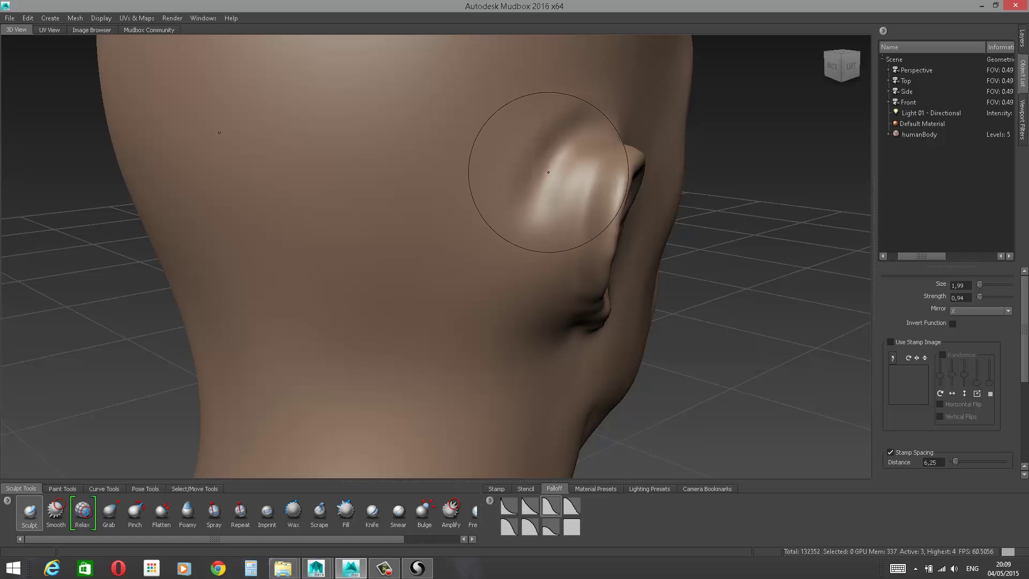
mouse_move(548, 173)
left_mouse_down()
mouse_move(530, 279)
mouse_move(565, 321)
mouse_move(529, 230)
mouse_move(542, 322)
mouse_move(526, 243)
mouse_move(583, 119)
mouse_move(566, 153)
mouse_move(521, 186)
mouse_move(509, 290)
left_mouse_up()
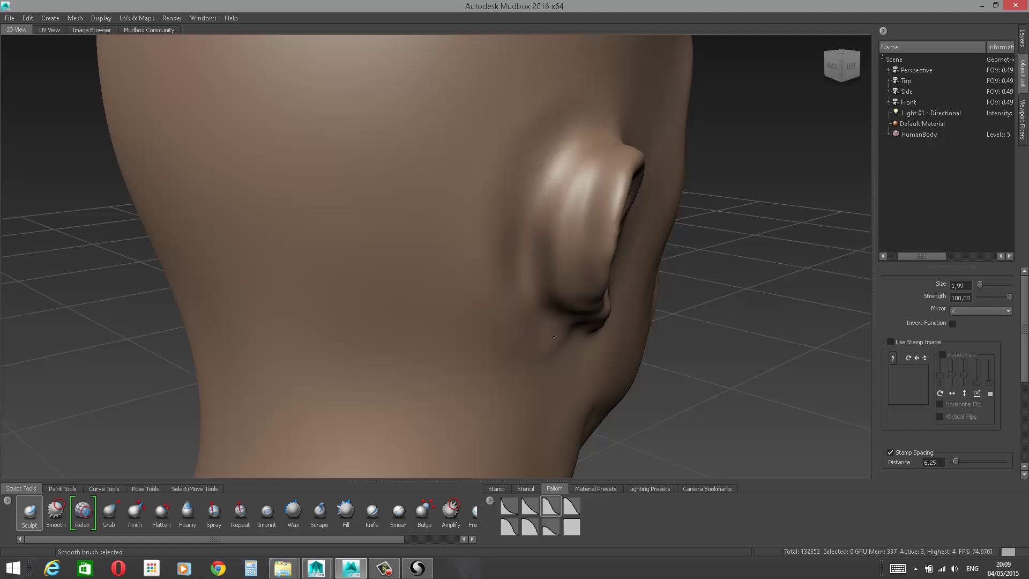
Step: Thicken the mirrored ears' rear surface and upper outer rim with further Sculpt strokes, working from behind and above
left_click_drag(814, 210, 794, 164, "alt")
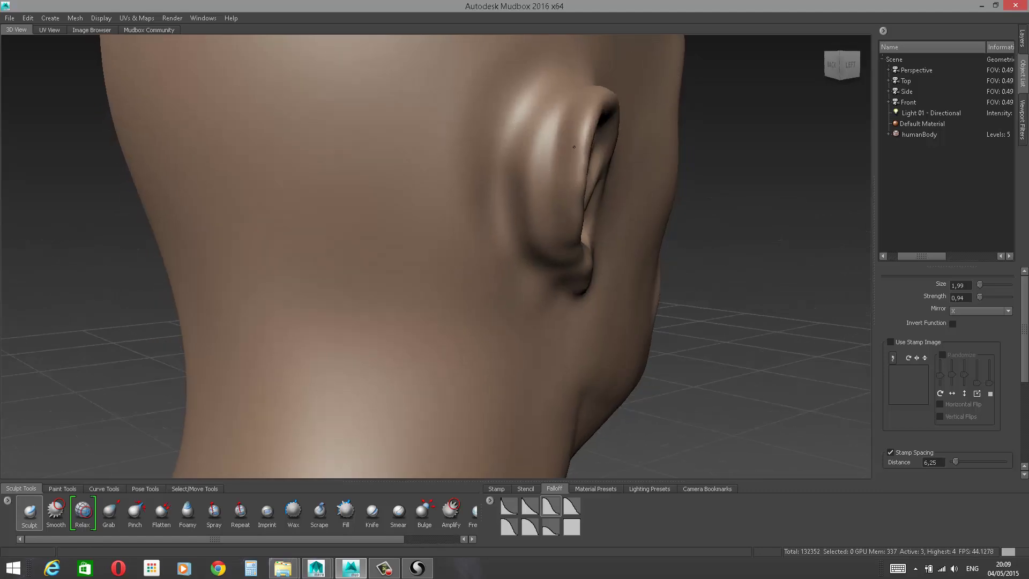
left_click_drag(574, 146, 571, 235)
left_click_drag(568, 177, 578, 119)
left_click_drag(707, 110, 704, 179, "alt")
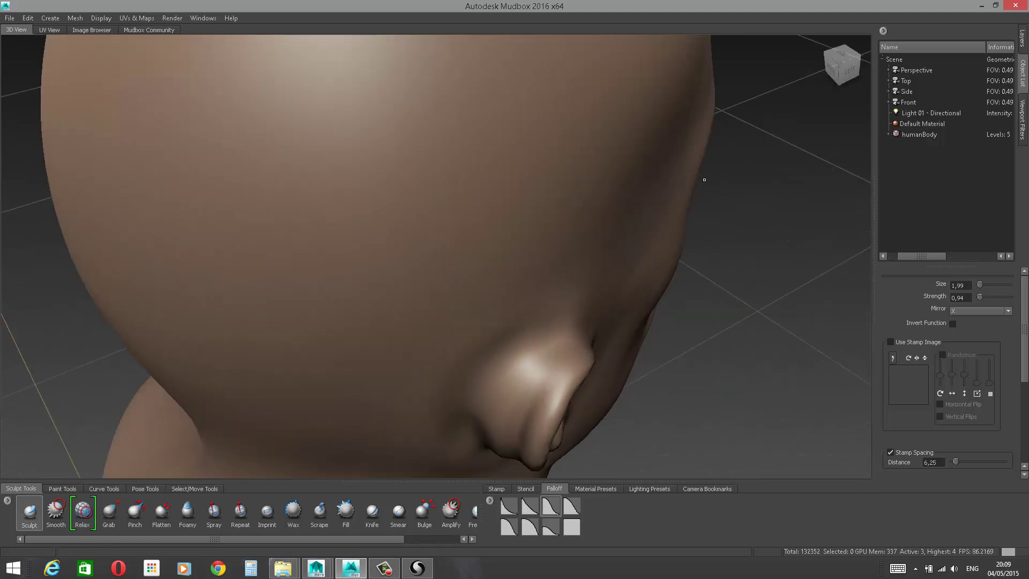
mouse_move(545, 414)
left_mouse_down()
mouse_move(580, 354)
mouse_move(516, 248)
left_mouse_up()
left_click_drag(435, 138, 479, 185)
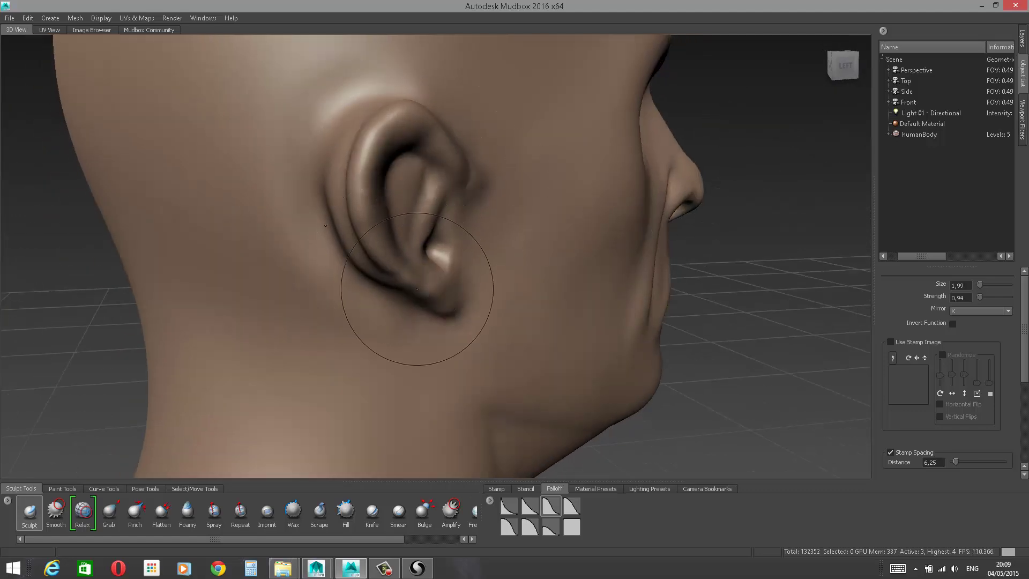
Step: Refine and smooth the back of the mirrored ears just above the lobe
left_click_drag(793, 235, 823, 189, "alt")
mouse_move(514, 89)
left_mouse_down("alt")
mouse_move(527, 124)
mouse_move(526, 88)
mouse_move(535, 159)
left_mouse_up("alt")
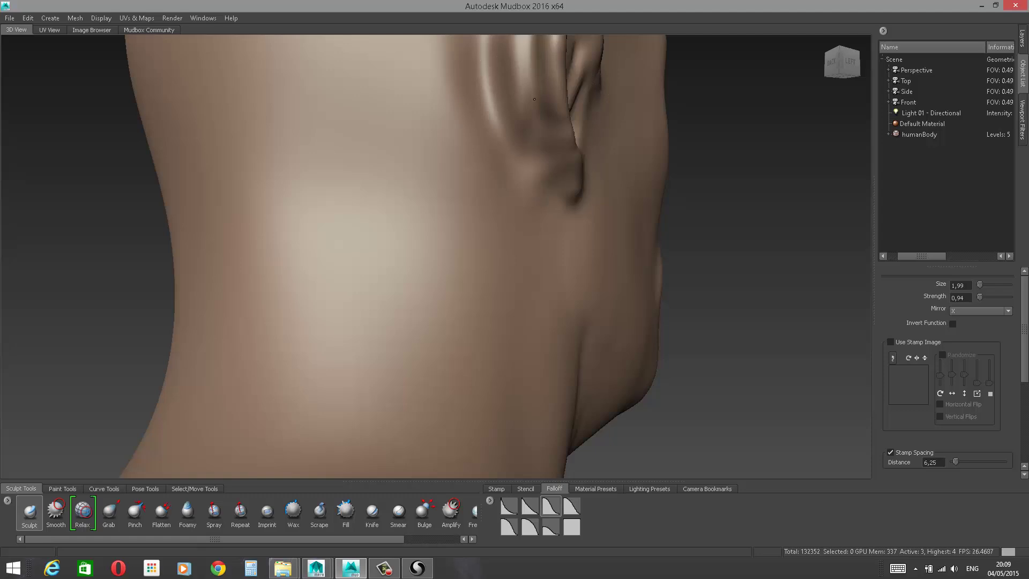
mouse_move(534, 100)
left_mouse_down()
mouse_move(536, 155)
mouse_move(514, 106)
left_mouse_up()
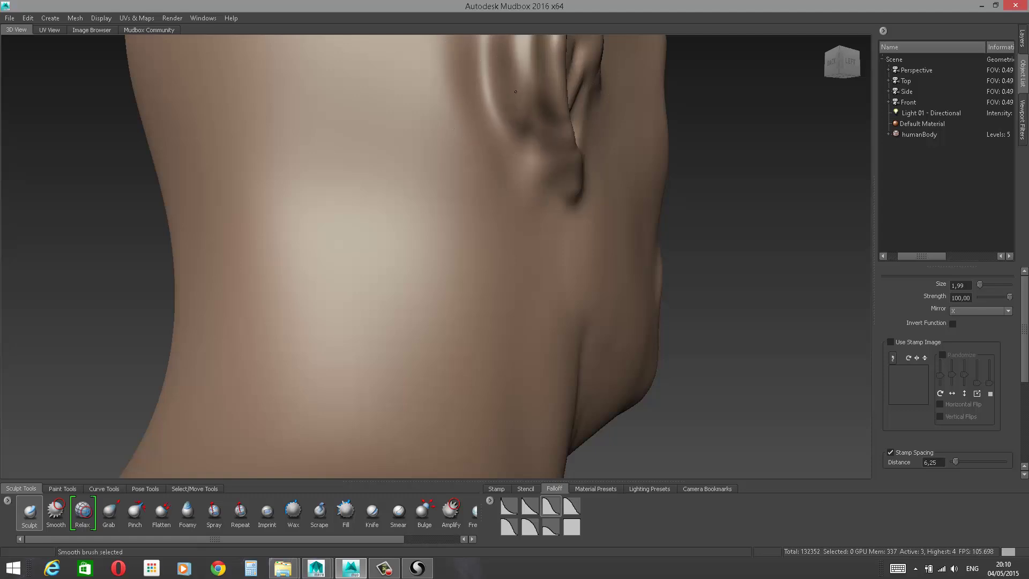
Step: Sculpt the rear edge of the jaw below the earlobe with downward strokes, and smooth it into the cheek
mouse_move(553, 188)
left_mouse_down("alt")
mouse_move(437, 214)
mouse_move(433, 233)
mouse_move(381, 241)
mouse_move(373, 324)
left_mouse_up("alt")
left_click_drag(374, 212, 395, 299)
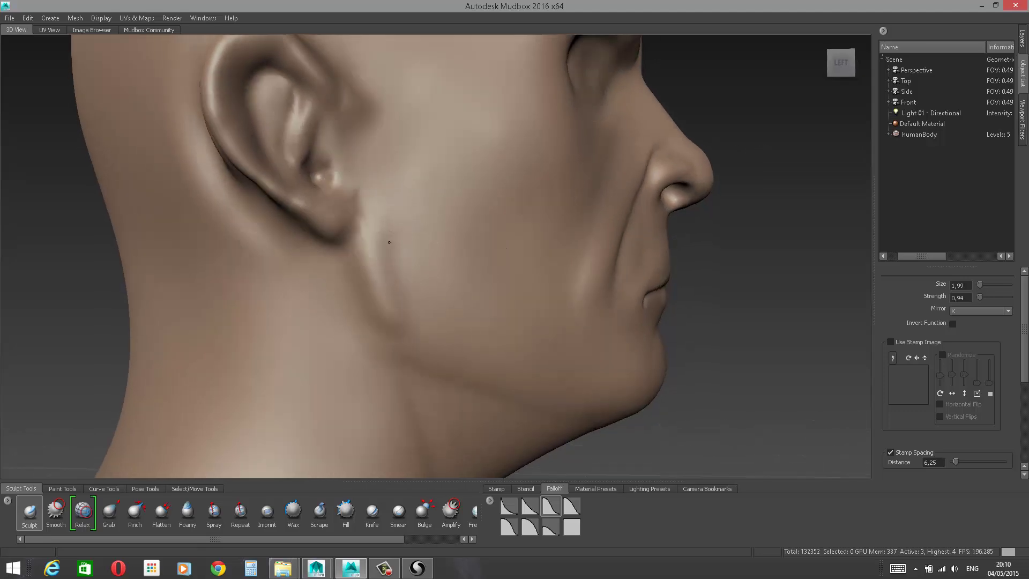
left_click_drag(389, 241, 412, 324)
left_click_drag(406, 241, 436, 341)
mouse_move(425, 244)
left_mouse_down()
mouse_move(474, 368)
mouse_move(462, 327)
left_mouse_up()
mouse_move(379, 258)
left_mouse_down()
mouse_move(391, 313)
mouse_move(407, 258)
left_mouse_up()
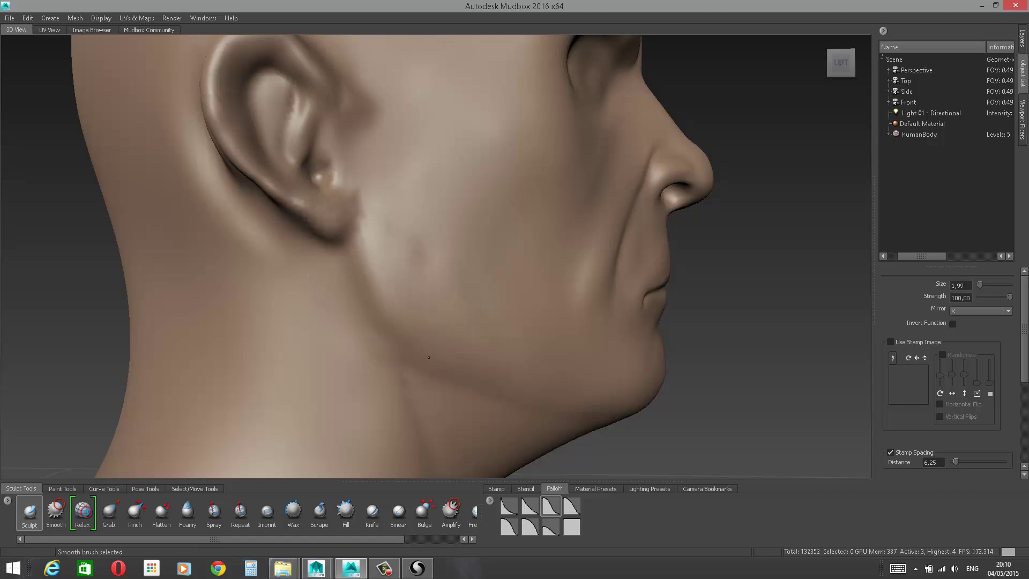
Step: Choose another falloff preset and carve the groove inside the mirrored ears' outer rim with the Sculpt brush at size 0,90
mouse_move(763, 218)
left_mouse_down("alt")
mouse_move(643, 231)
mouse_move(758, 195)
mouse_move(583, 175)
left_mouse_up("alt")
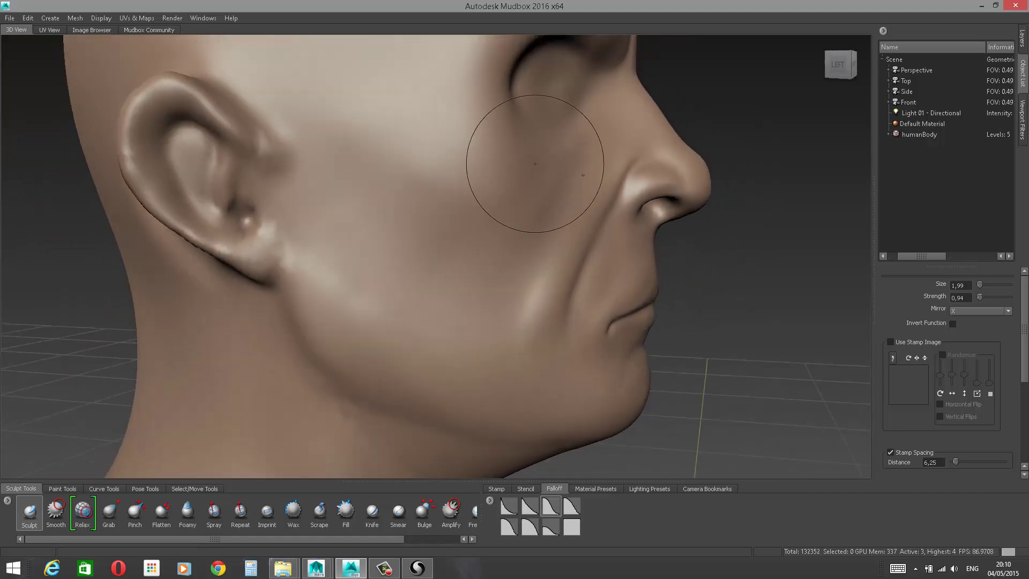
left_click_drag(751, 247, 723, 180, "alt")
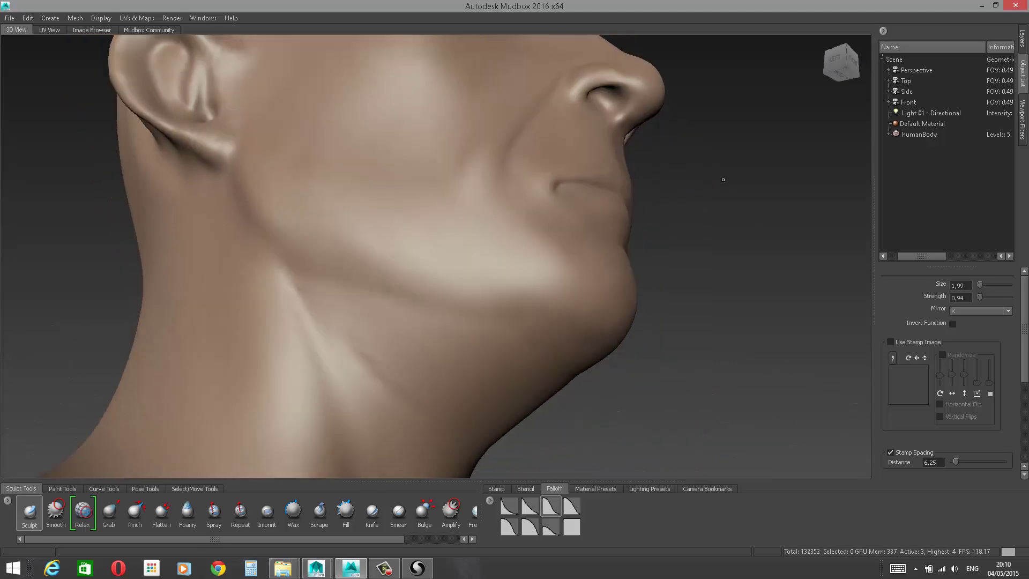
mouse_move(723, 179)
middle_mouse_down("alt")
mouse_move(845, 353)
mouse_move(838, 346)
middle_mouse_up("alt")
left_click(530, 504)
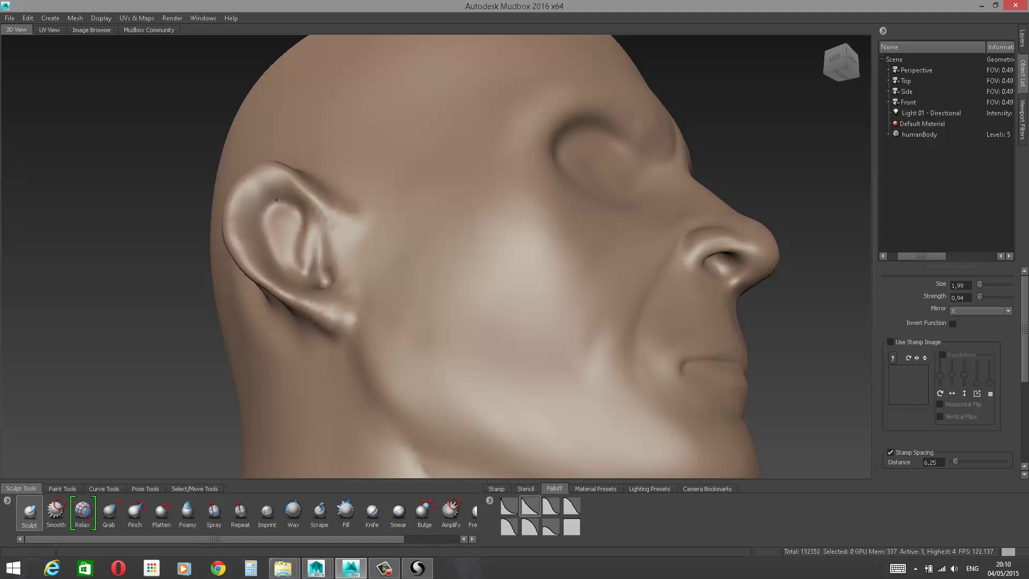
mouse_move(284, 194)
left_mouse_down()
mouse_move(256, 195)
mouse_move(266, 188)
mouse_move(250, 209)
mouse_move(263, 247)
left_mouse_up()
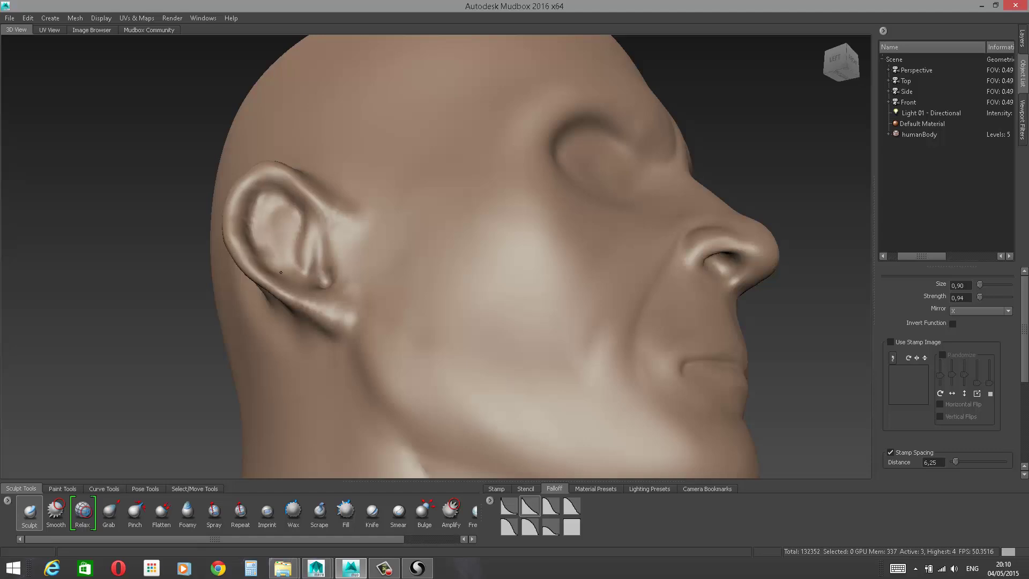
Step: Switch to a rounder falloff and sculpt the mirrored ears' inner fold, canal area and lobe with the brush at size 1,42
left_click_drag(811, 115, 617, 273, "alt")
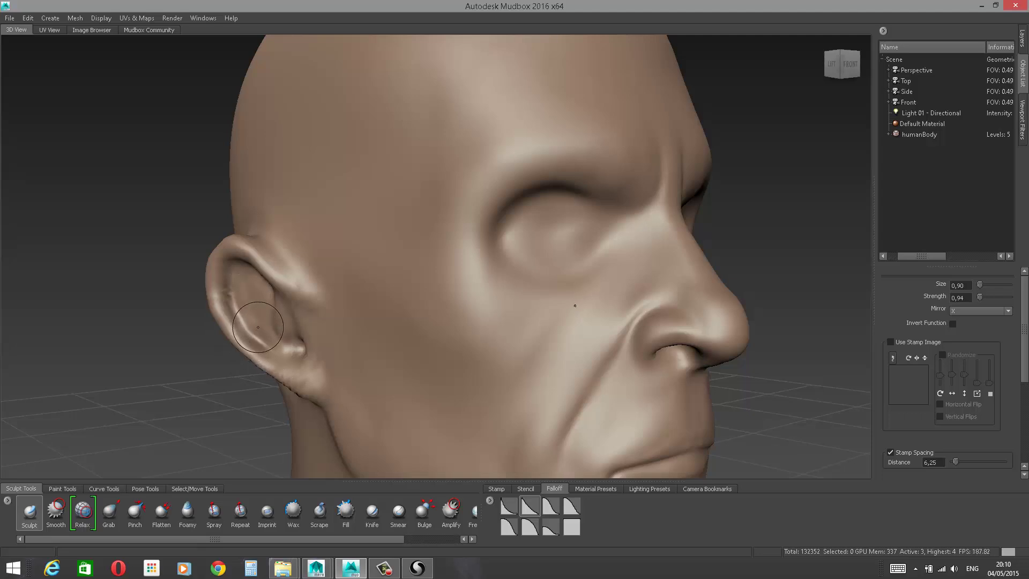
left_click(530, 527)
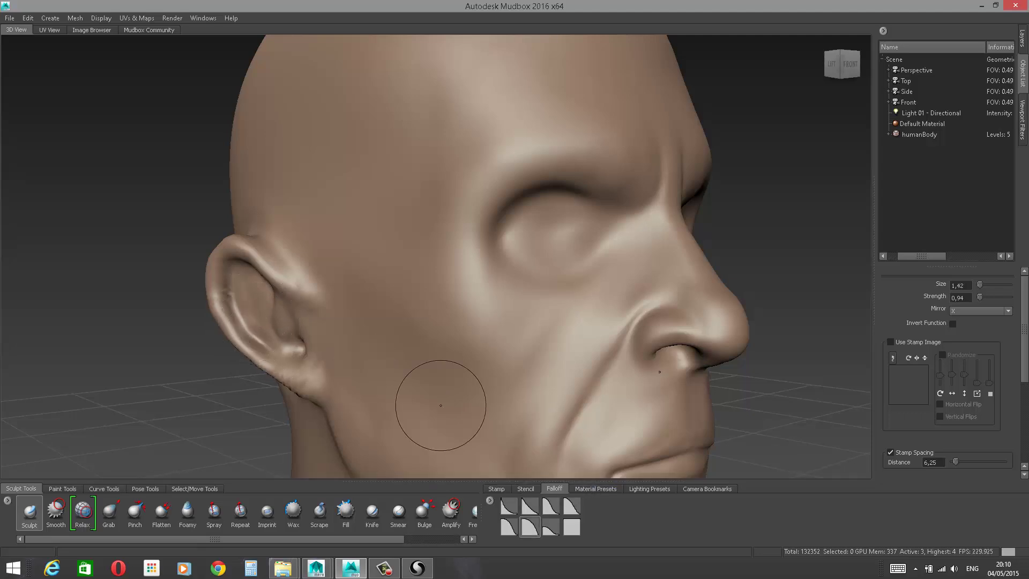
left_click_drag(252, 289, 254, 307)
mouse_move(249, 272)
left_mouse_down()
mouse_move(279, 347)
mouse_move(287, 318)
left_mouse_up()
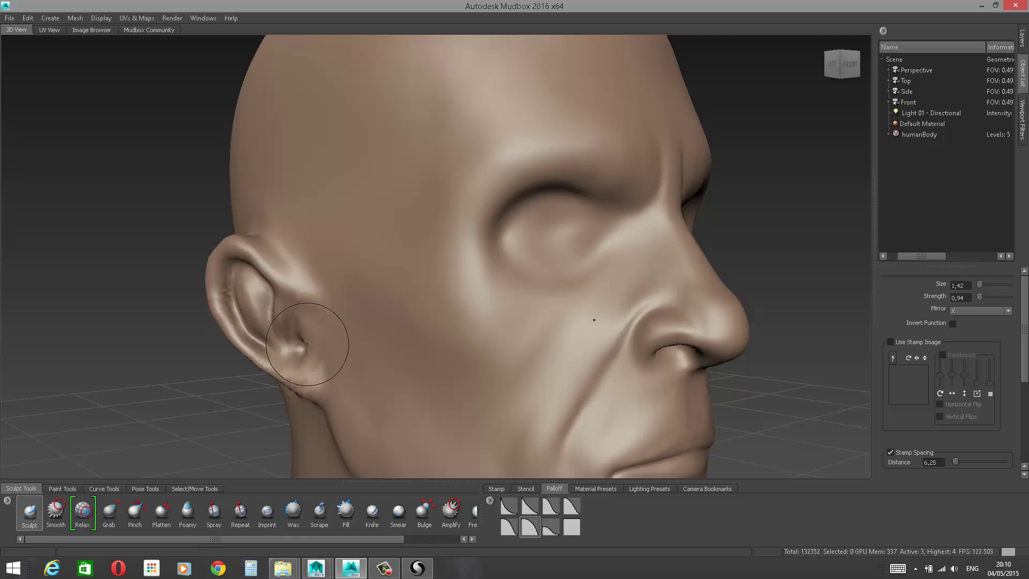
left_click_drag(309, 368, 281, 368)
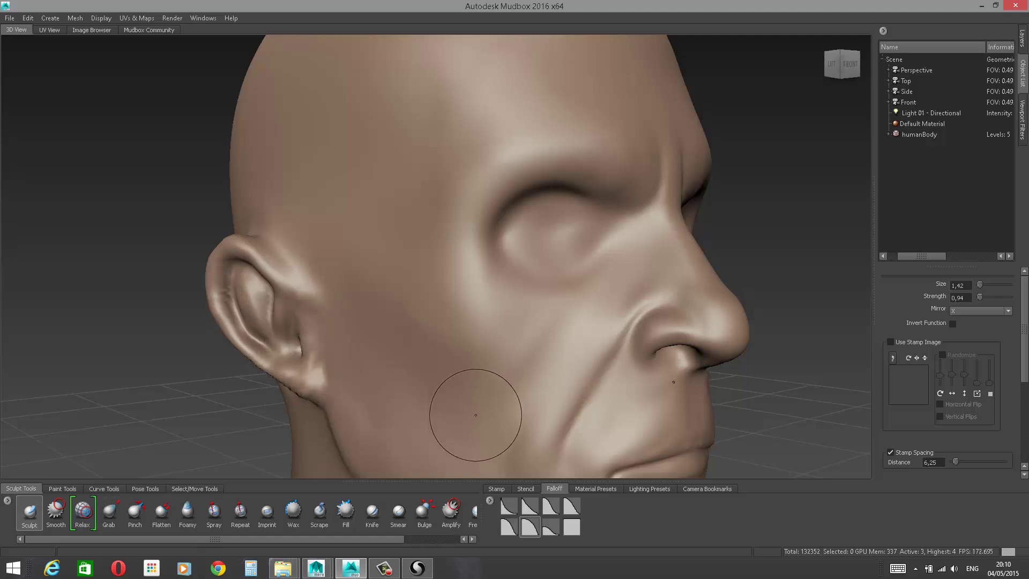
Step: Return to subdivision level 4 and adjust the mirrored ears' front edge, inner fold and outer rim with the Grab brush at size 1,42
key("Page_Up")
left_click(109, 516)
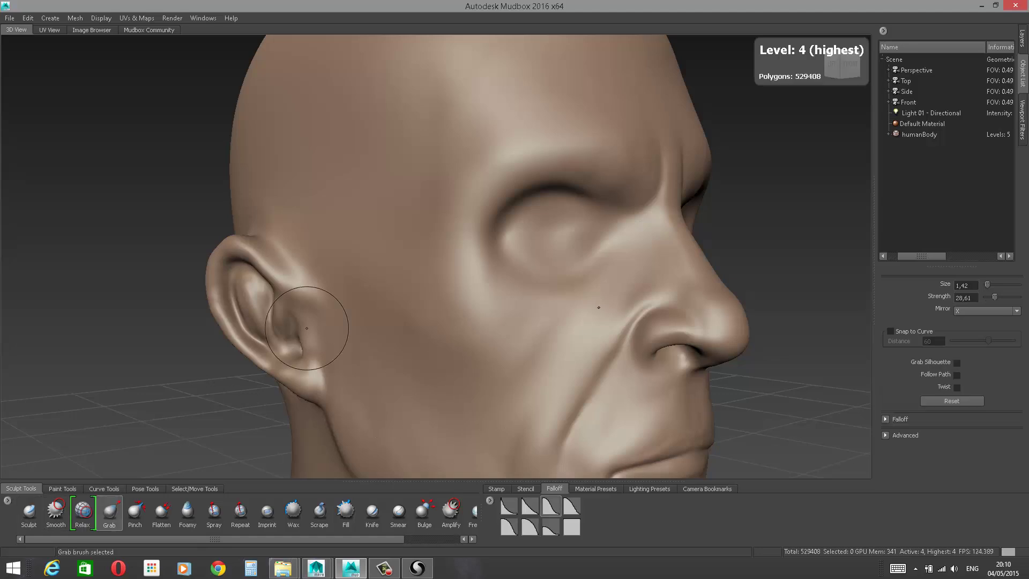
mouse_move(142, 359)
left_mouse_down("alt")
mouse_move(316, 335)
mouse_move(394, 311)
mouse_move(348, 339)
mouse_move(363, 391)
left_mouse_up("alt")
right_click(368, 328)
left_click(360, 332)
left_click_drag(350, 260, 362, 266)
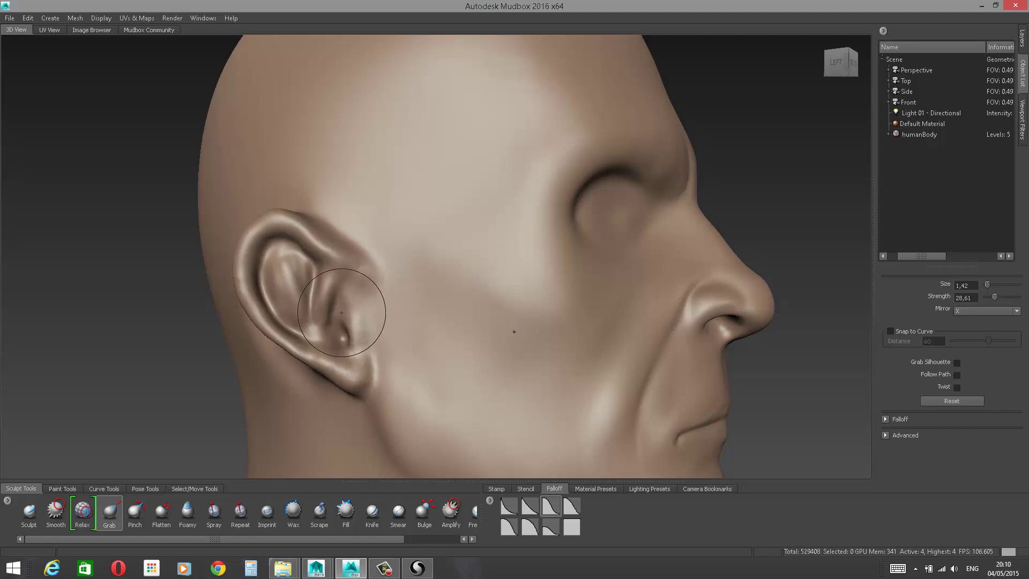
left_click_drag(341, 313, 325, 311)
left_click_drag(325, 256, 292, 216)
left_click_drag(250, 250, 246, 254)
Step: Pull the tragus over the mirrored ears' canal opening with a smaller Grab brush, finishing at size 1,01
left_click_drag(750, 128, 660, 145, "alt")
right_click_drag(395, 306, 421, 412, "alt")
mouse_move(346, 350)
middle_mouse_down("alt")
mouse_move(391, 278)
mouse_move(442, 232)
middle_mouse_up("alt")
left_click_drag(363, 299, 309, 302)
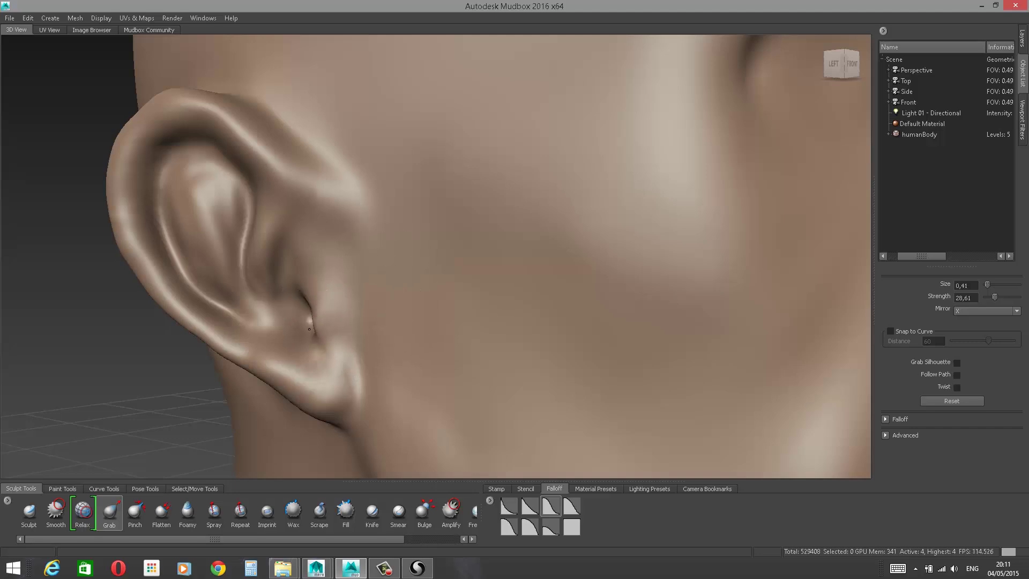
mouse_move(367, 302)
left_mouse_down()
mouse_move(390, 303)
mouse_move(313, 326)
left_mouse_up()
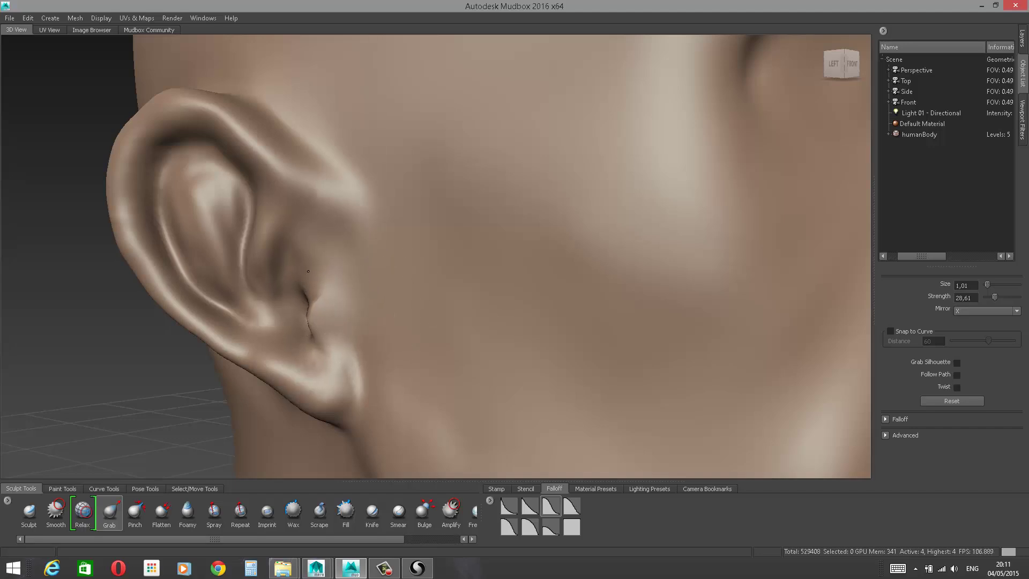
Step: Reshape the mirrored ears' tragus, inner folds, front edge and lower rim with short Grab strokes in a side view
left_click_drag(179, 391, 546, 323, "alt")
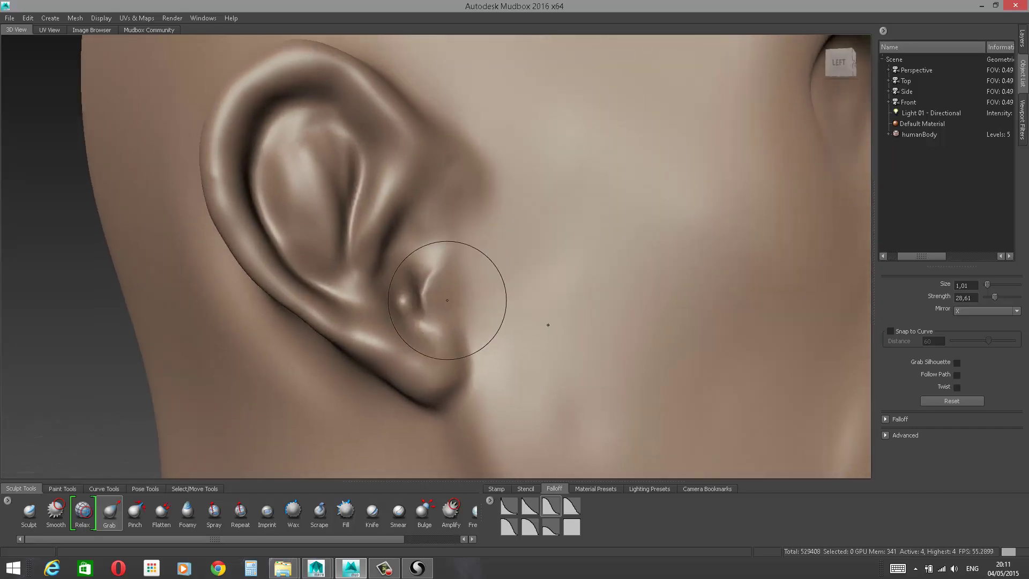
left_click_drag(423, 292, 401, 300)
left_click_drag(370, 259, 378, 266)
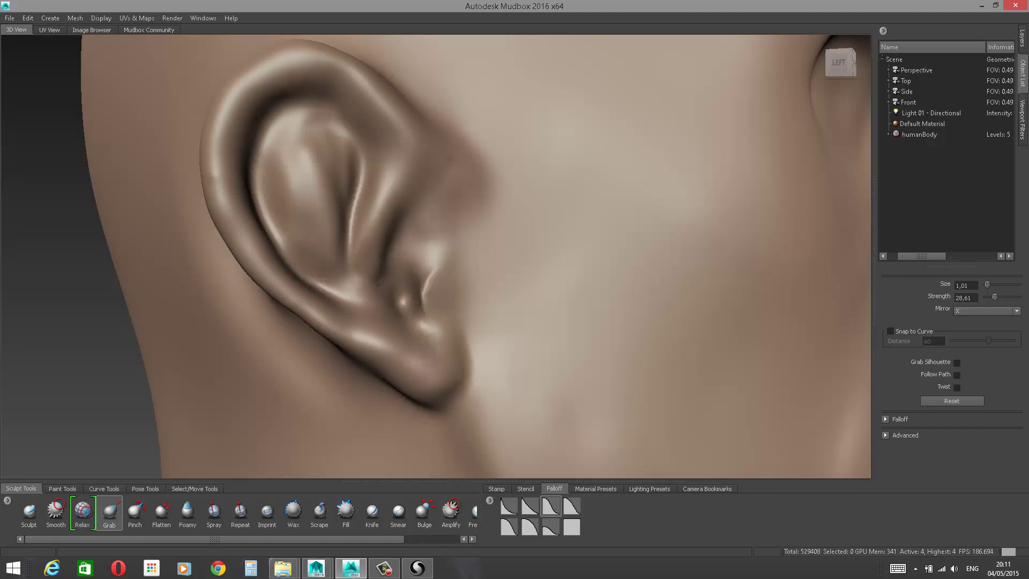
mouse_move(338, 172)
left_mouse_down()
mouse_move(325, 123)
mouse_move(303, 165)
mouse_move(301, 205)
mouse_move(328, 227)
mouse_move(374, 214)
left_mouse_up()
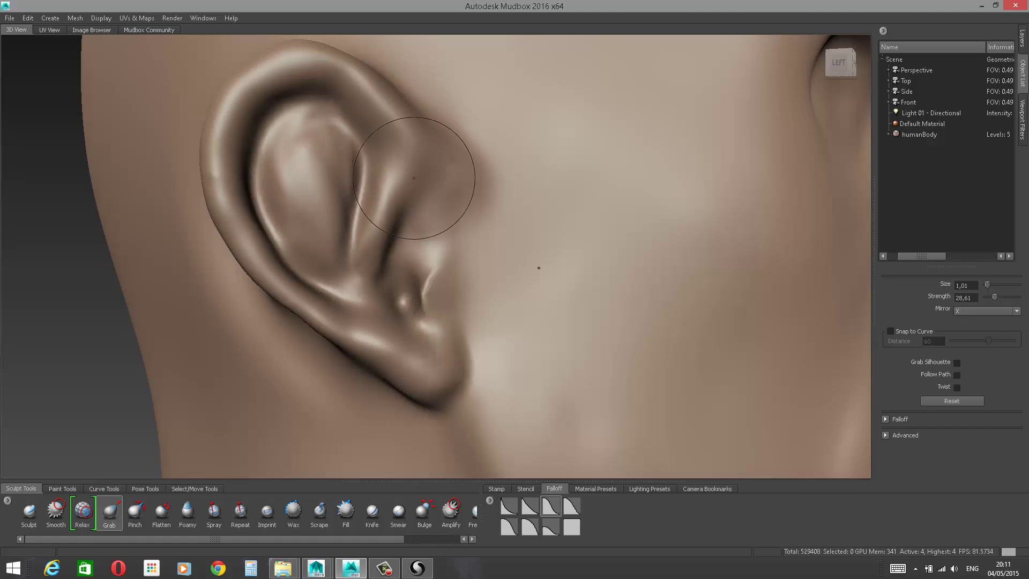
left_click_drag(443, 171, 438, 177)
left_click_drag(390, 360, 381, 371)
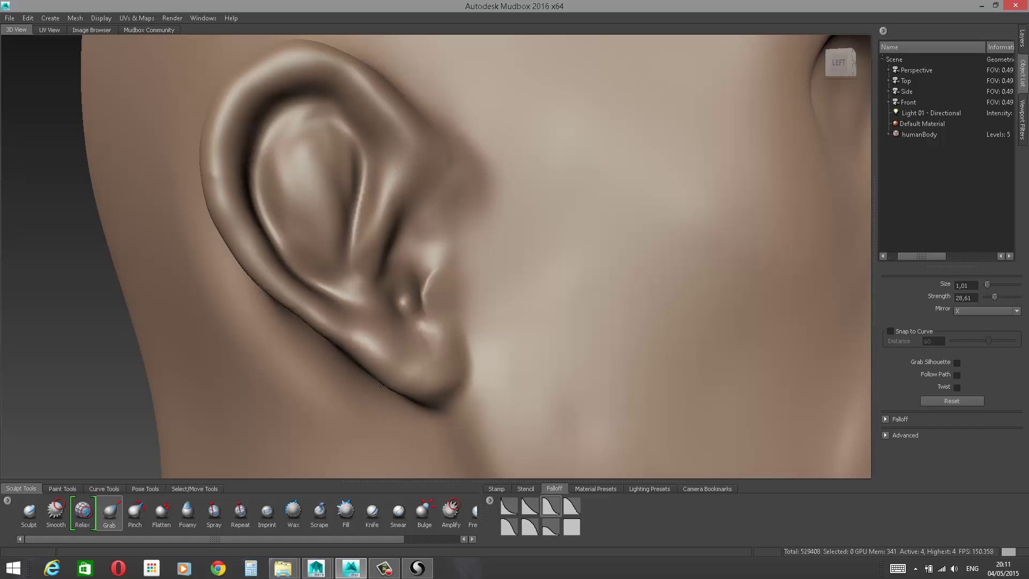
left_click_drag(331, 332, 329, 338)
Step: Pull the mirrored ears' upper back rim outward with the Grab brush in a near-front view, and check the whole head
left_click_drag(111, 312, 15, 295, "alt")
mouse_move(160, 171)
left_mouse_down()
mouse_move(188, 179)
mouse_move(129, 166)
left_mouse_up()
left_click_drag(108, 219, 105, 220)
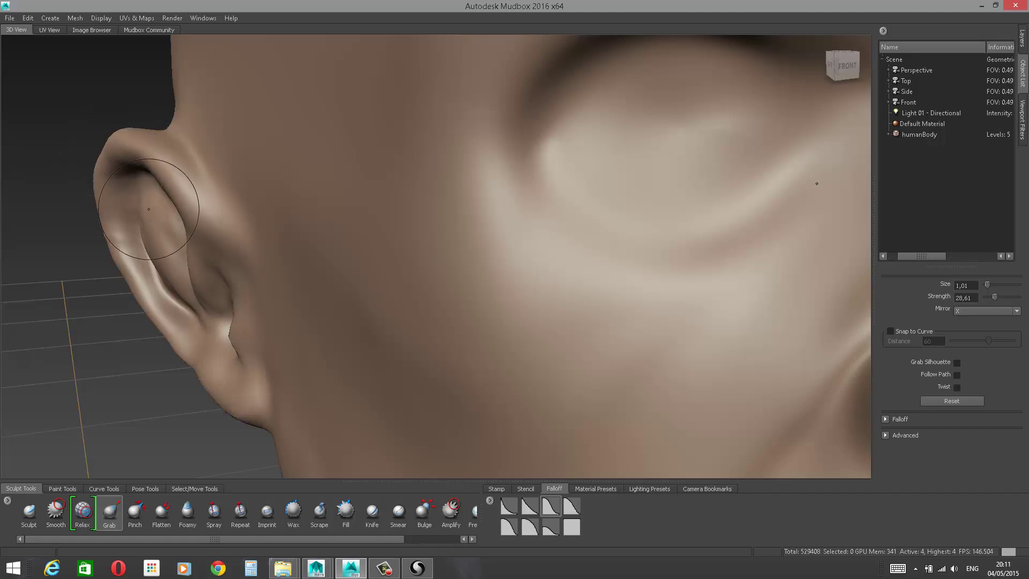
right_click_drag(121, 357, 147, 207, "alt")
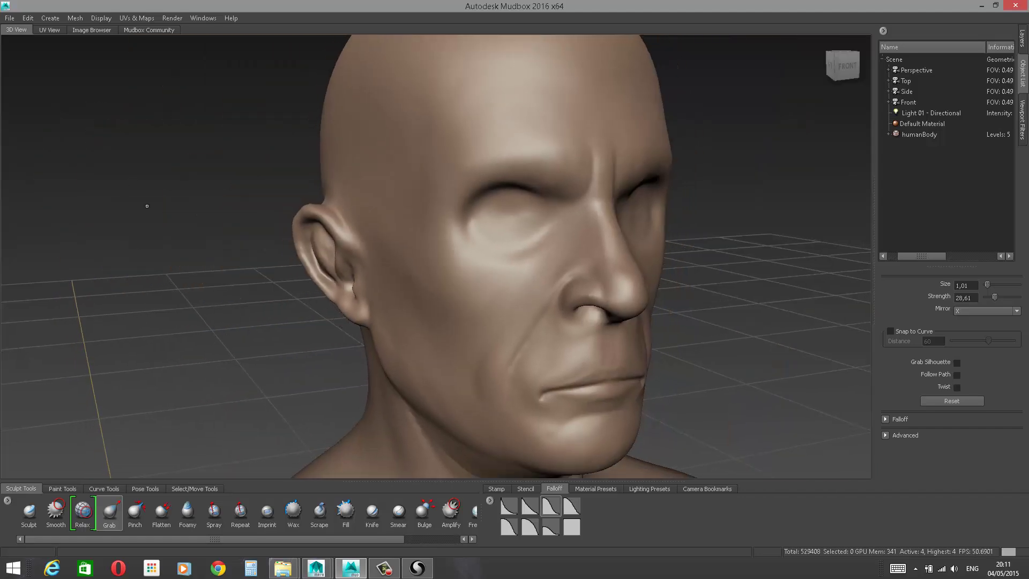
Step: Display the wireframe over the model and inspect the dense mesh on the cheek beside the nostril
left_click_drag(147, 207, 102, 207, "alt")
left_click_drag(745, 124, 729, 155, "alt")
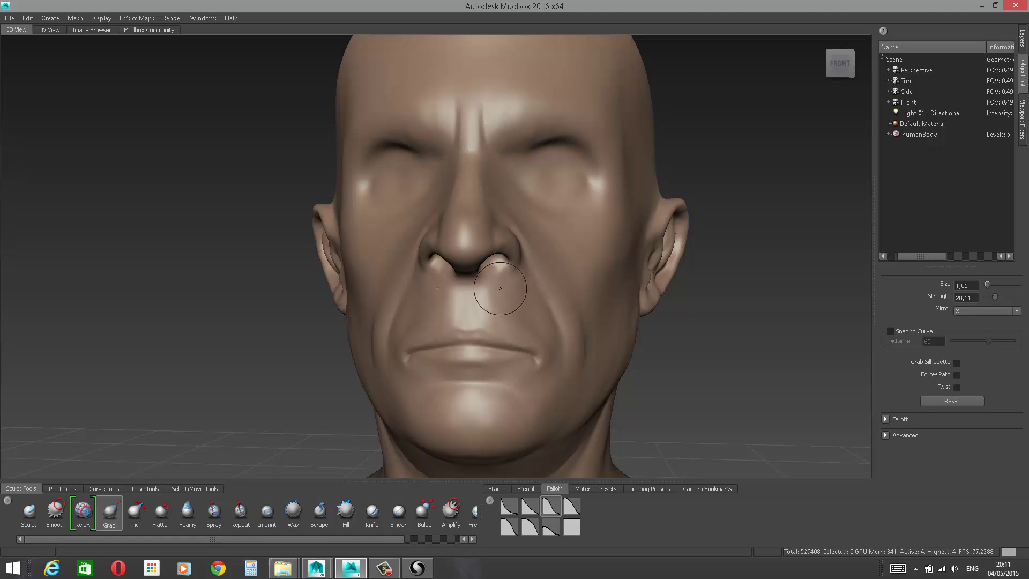
key("shift+w")
right_click_drag(700, 184, 695, 304, "alt")
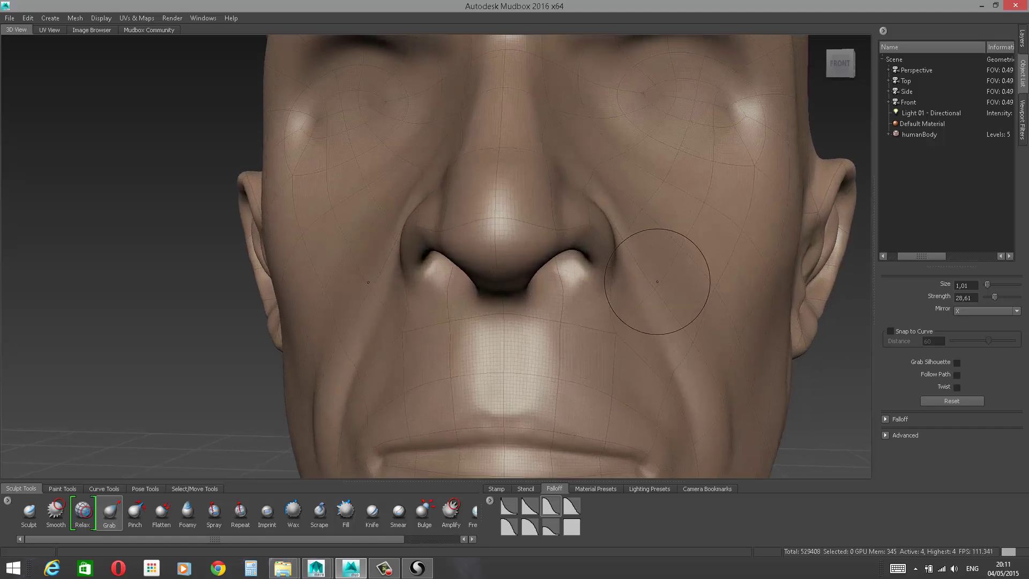
left_click_drag(657, 280, 597, 281, "alt")
mouse_move(597, 281)
right_mouse_down("alt")
mouse_move(607, 308)
mouse_move(593, 298)
right_mouse_up("alt")
mouse_move(566, 245)
right_mouse_down("alt")
mouse_move(575, 312)
mouse_move(587, 222)
right_mouse_up("alt")
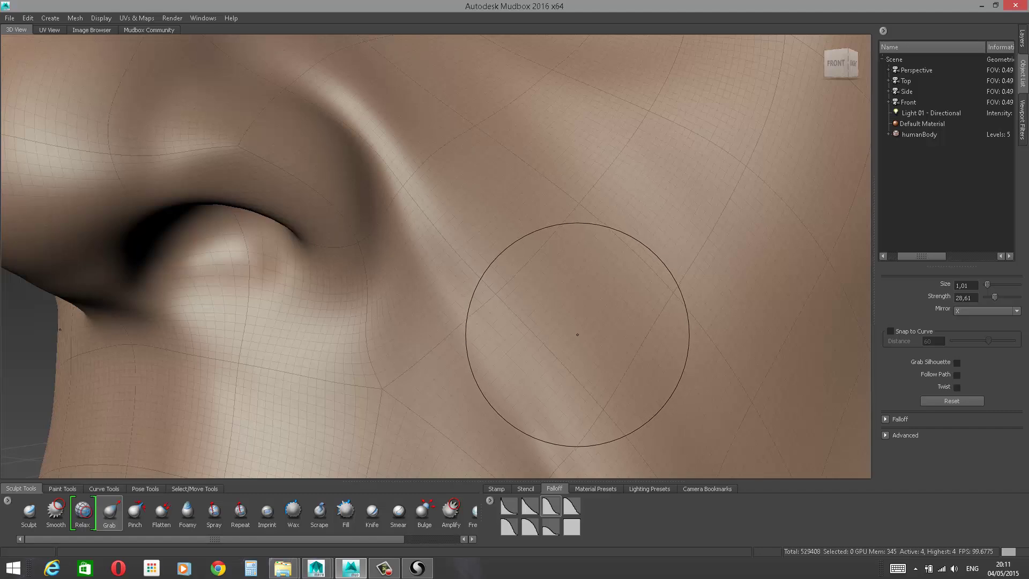
Step: Lower the model to subdivision level 0 and examine the coarse base mesh of the whole head from the side
key("Page_Down")
key("Page_Down")
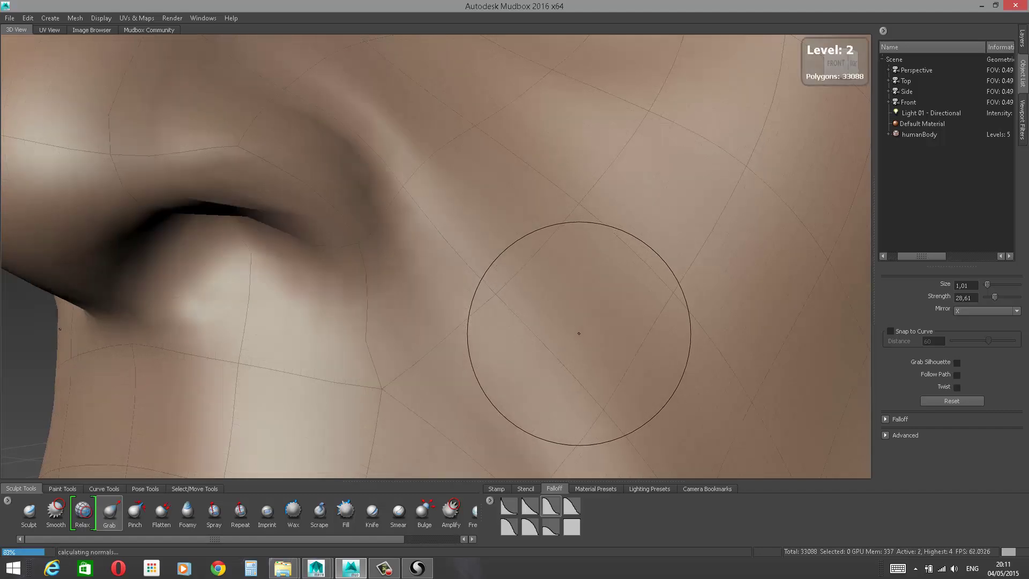
key("Page_Down")
key("Page_Down")
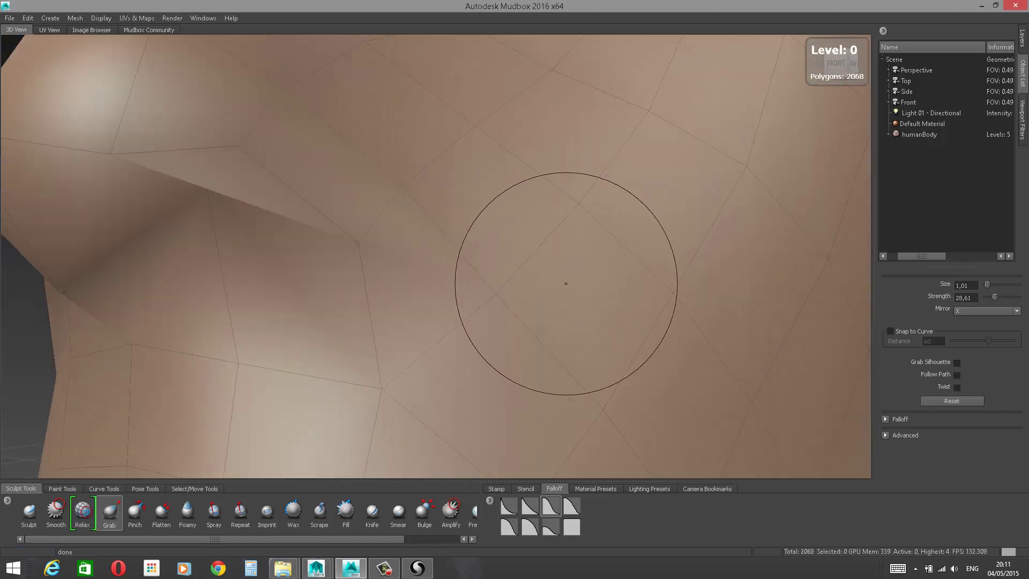
scroll(542, 241, "down", 10)
mouse_move(533, 250)
left_mouse_down("alt")
mouse_move(761, 254)
mouse_move(511, 268)
mouse_move(504, 240)
mouse_move(516, 243)
left_mouse_up("alt")
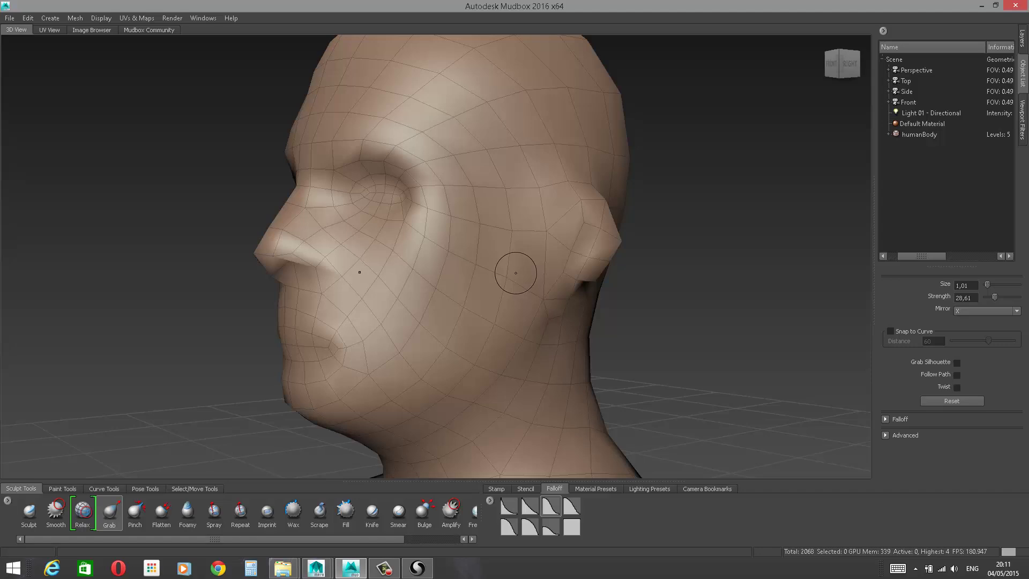
Step: Raise the subdivision level one by one back to level 4, comparing the ear and face detail
key("Page_Up")
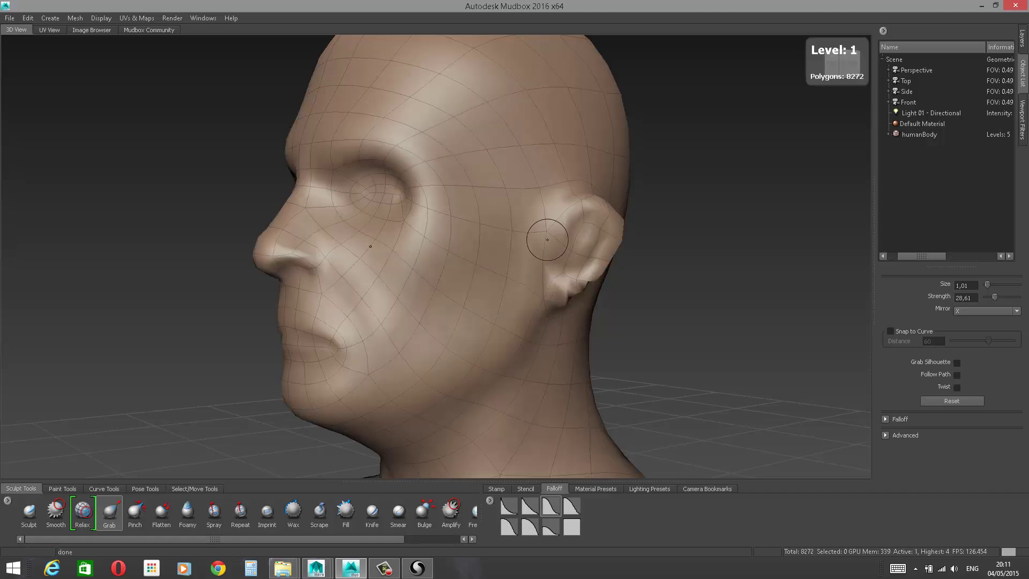
key("Page_Up")
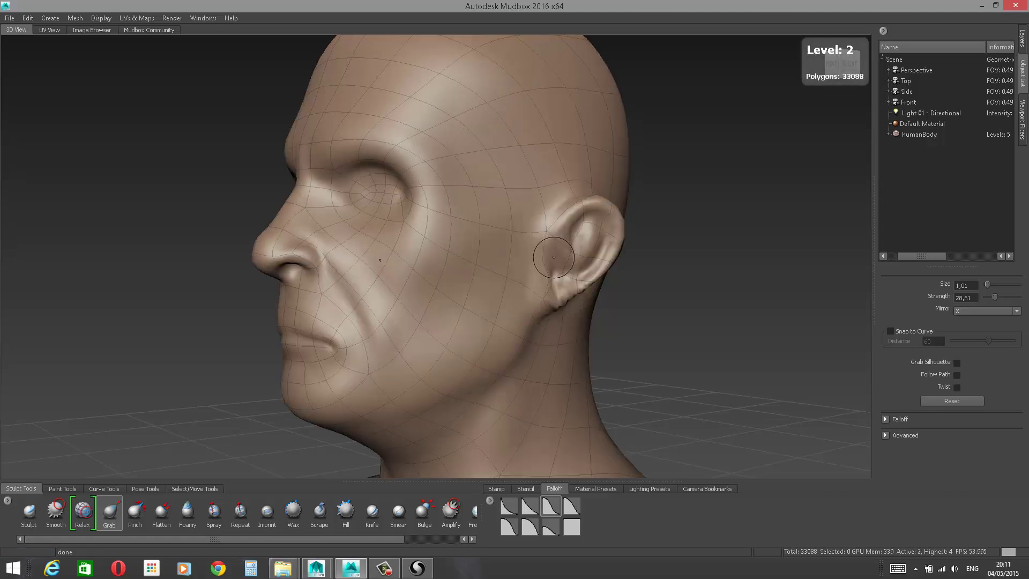
key("Page_Up")
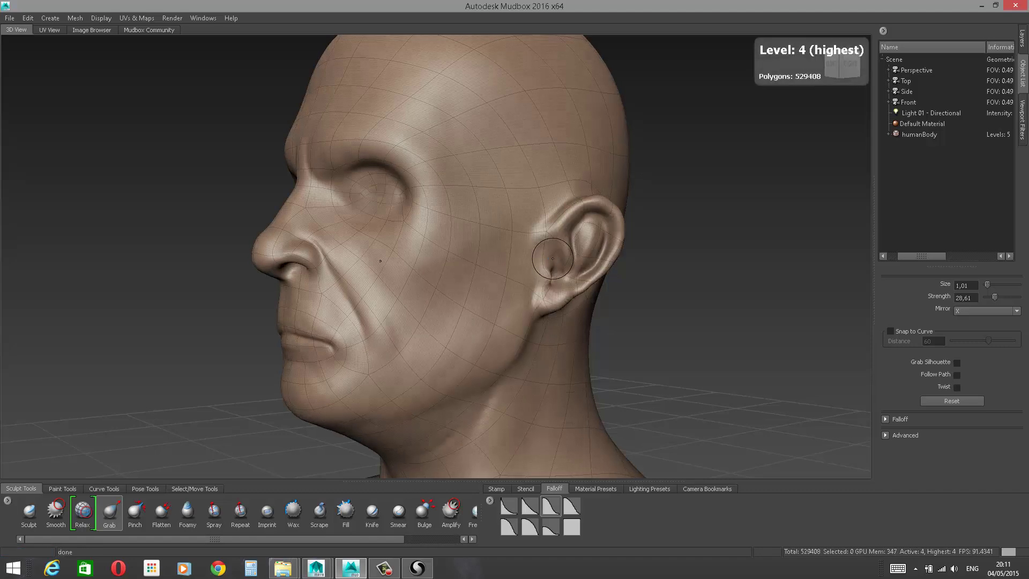
key("Page_Up")
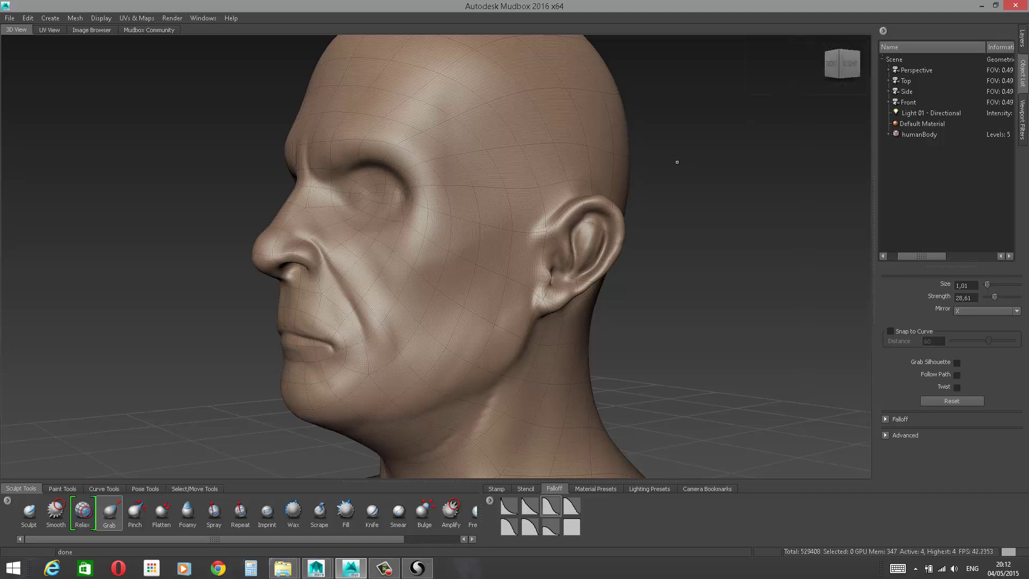
key("super")
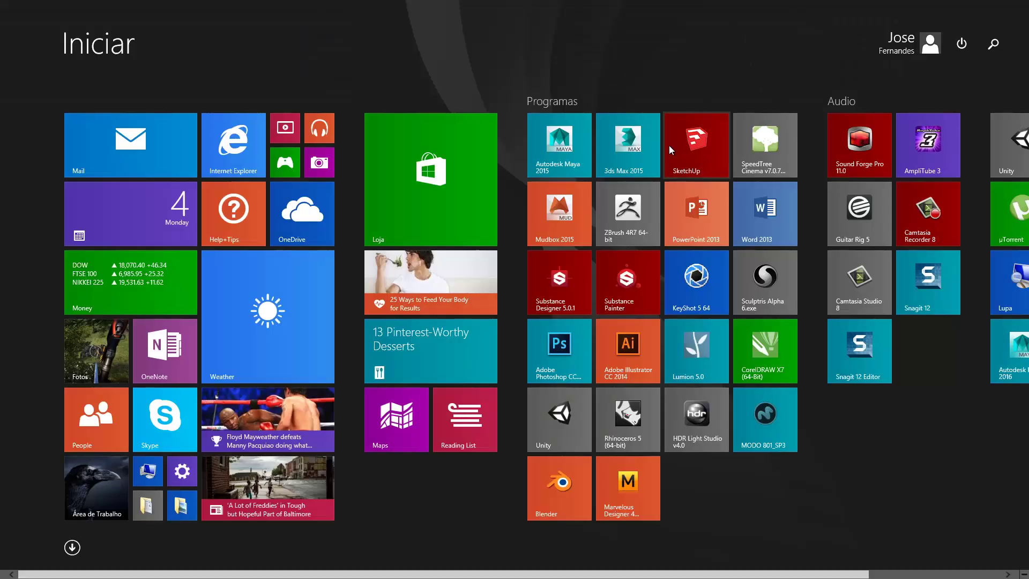
left_click(101, 487)
Step: Nudge the lower lip with a short Grab stroke at size 1,01, working from a view above the face
left_click_drag(675, 206, 778, 186, "alt")
right_click_drag(777, 187, 767, 228, "alt")
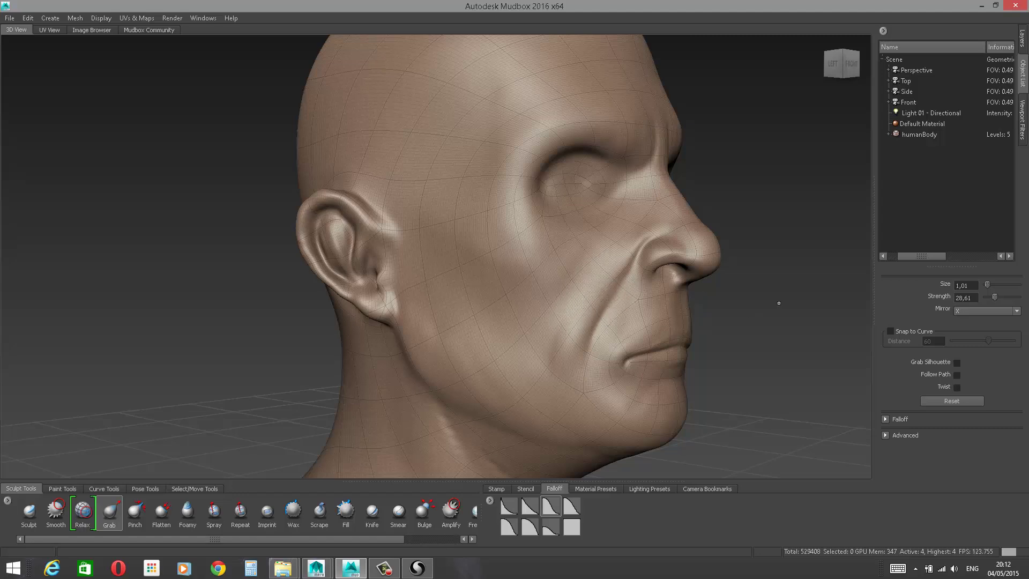
left_click_drag(779, 303, 774, 282, "alt")
middle_click_drag(774, 283, 643, 233, "alt")
right_click_drag(643, 233, 698, 297, "alt")
left_click_drag(698, 296, 660, 262, "alt")
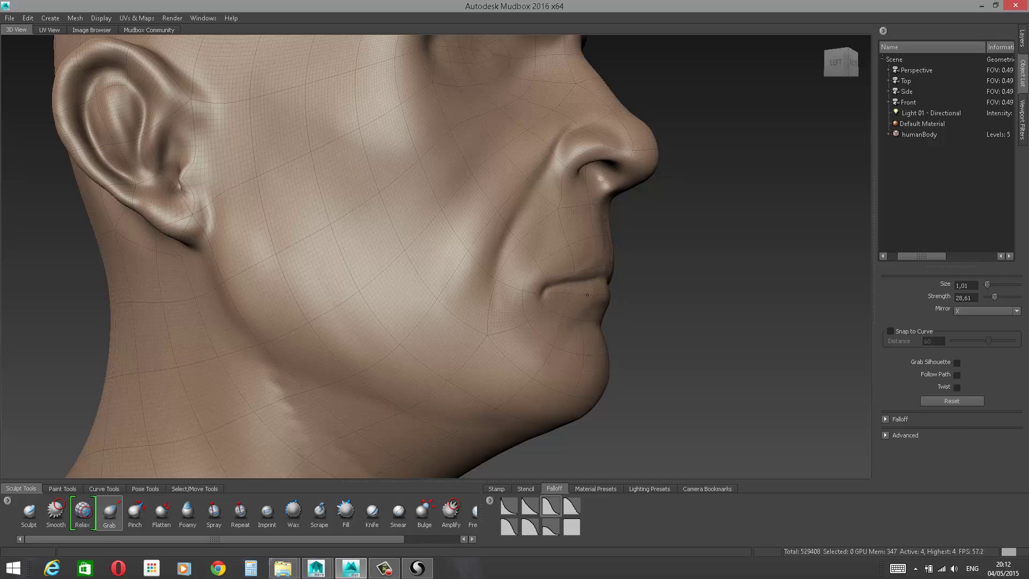
left_click_drag(701, 245, 601, 313, "alt")
left_click_drag(445, 423, 446, 429)
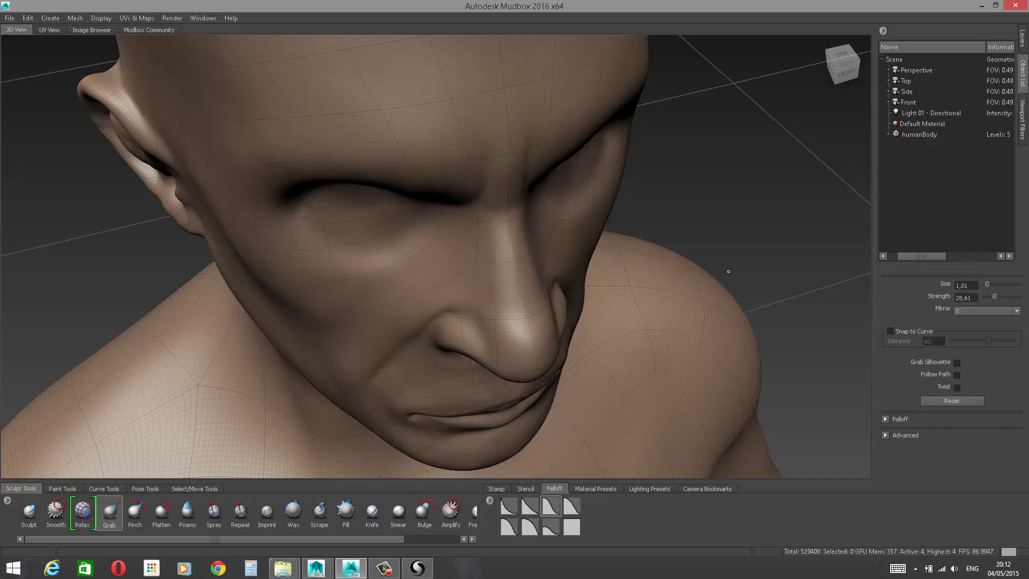
Step: Check the lips from the side and front, and adjust the lower lip toward the mouth corner with the Grab brush
left_click_drag(729, 272, 799, 172, "alt")
left_click_drag(570, 324, 602, 262, "alt")
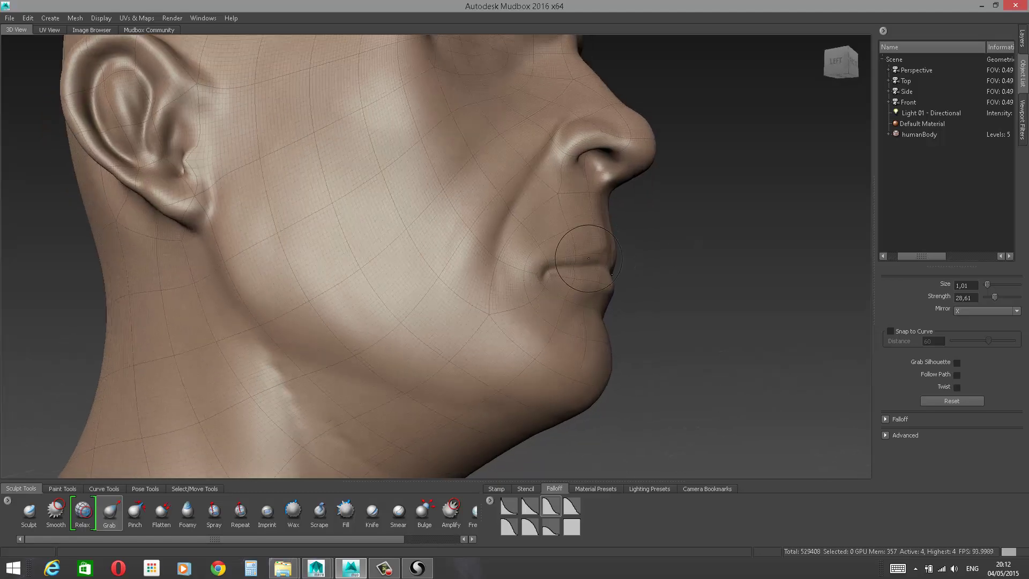
mouse_move(576, 255)
left_mouse_down("alt")
mouse_move(620, 269)
mouse_move(614, 295)
mouse_move(665, 262)
mouse_move(670, 274)
left_mouse_up("alt")
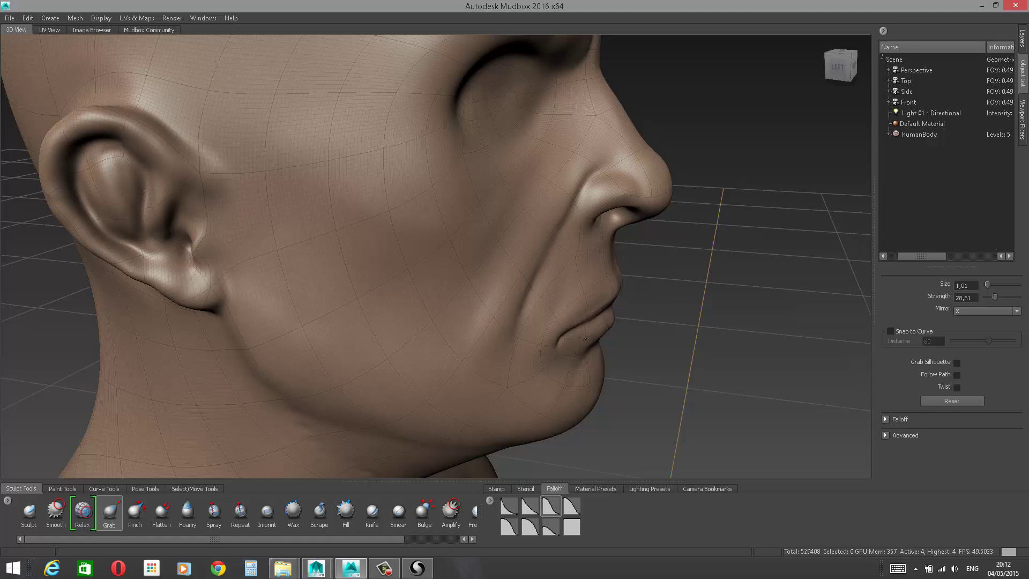
left_click_drag(586, 339, 504, 305, "alt")
left_click_drag(658, 306, 590, 293, "alt")
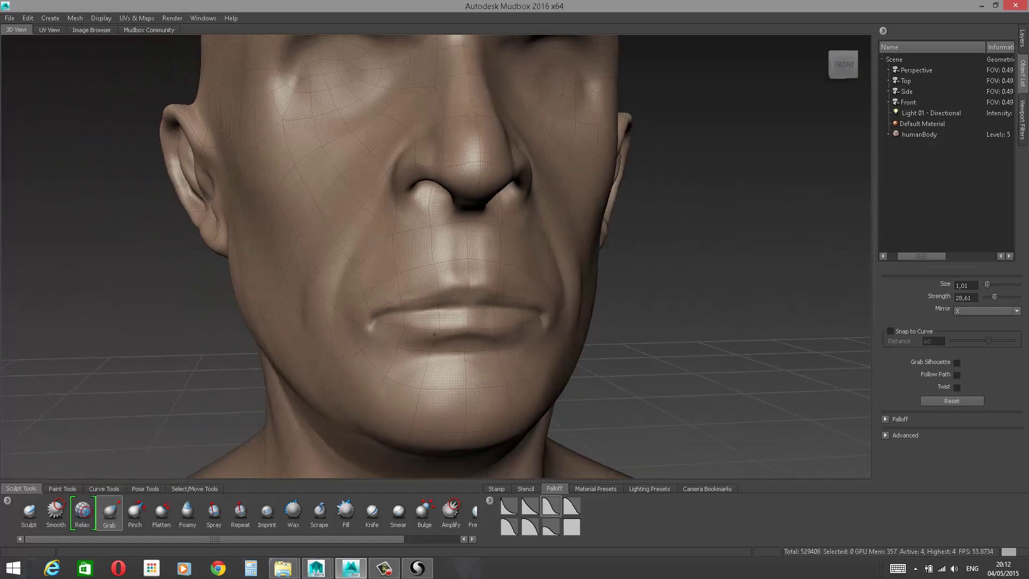
mouse_move(435, 335)
left_mouse_down()
mouse_move(406, 332)
mouse_move(413, 309)
left_mouse_up()
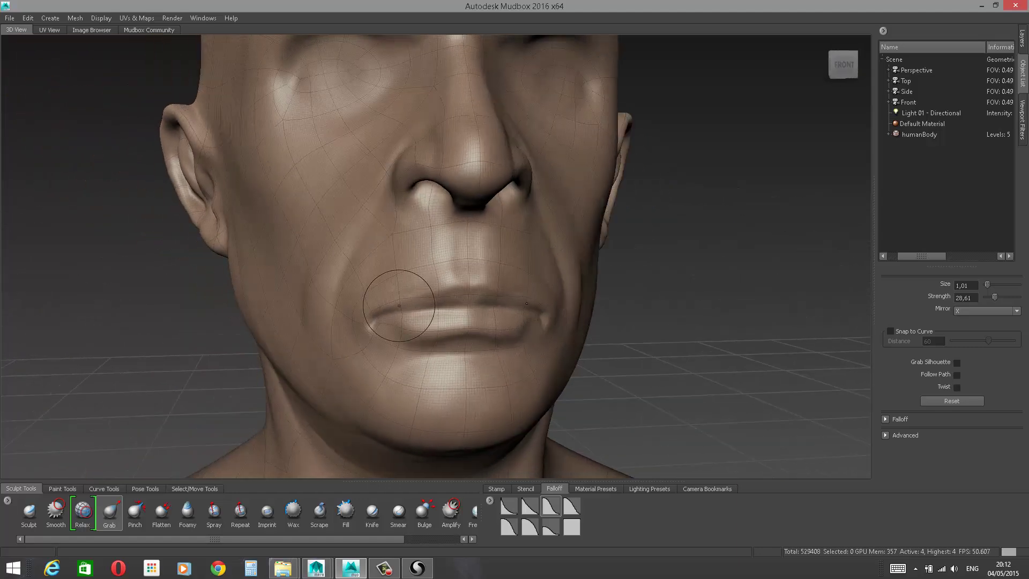
Step: Sculpt the shape of the lower and upper lips using the Sculpt brush with a different falloff preset
left_click_drag(471, 281, 557, 308, "alt")
left_click_drag(647, 278, 649, 272, "alt")
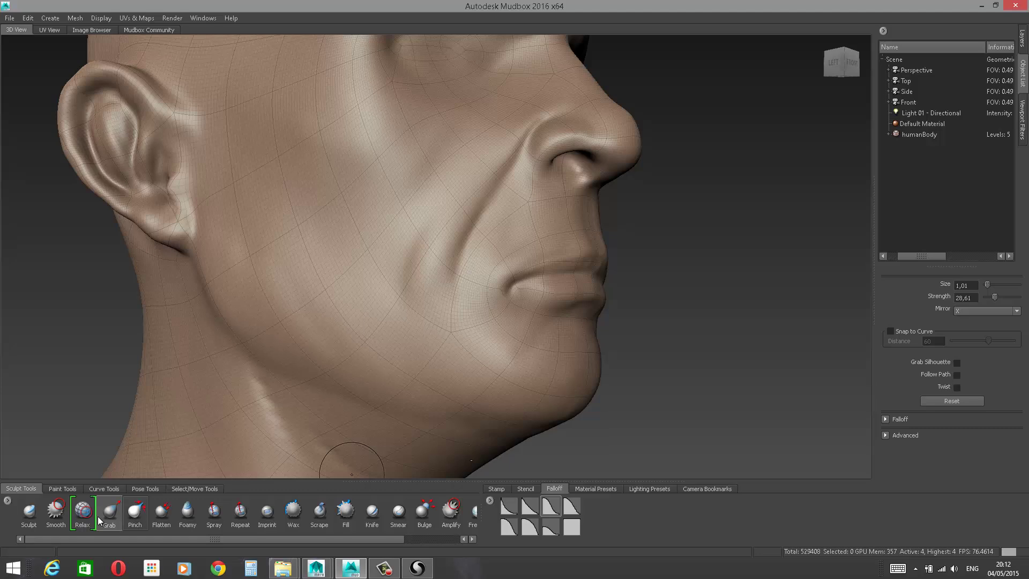
left_click(29, 512)
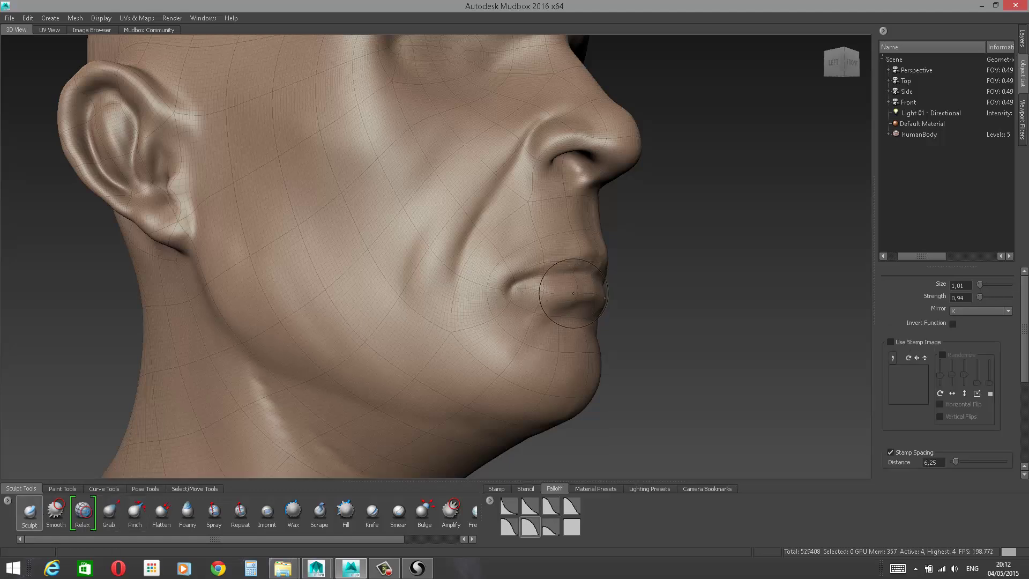
left_click(509, 528)
mouse_move(569, 309)
left_mouse_down()
mouse_move(545, 321)
mouse_move(586, 288)
mouse_move(697, 256)
left_mouse_up()
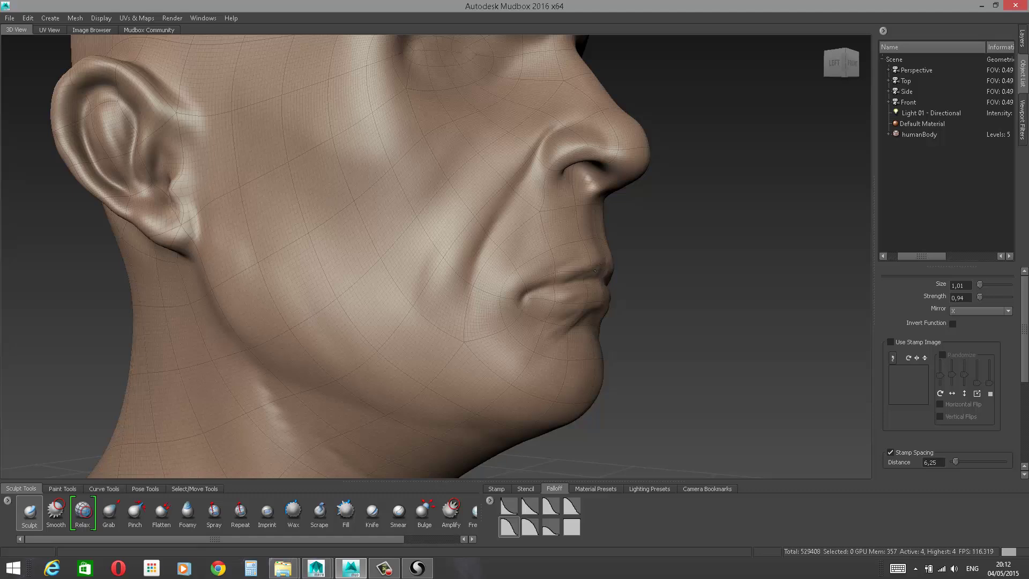
left_click_drag(539, 285, 561, 270)
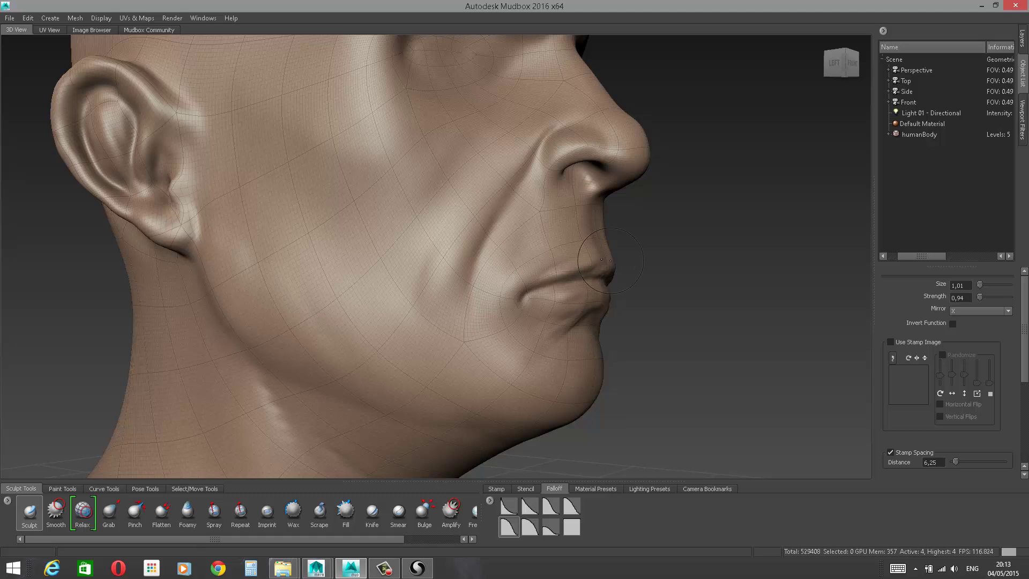
Step: Smooth the skin beside the mouth corner and around the upper lip
left_click_drag(692, 241, 597, 262, "alt")
mouse_move(484, 280)
left_mouse_down("shift")
mouse_move(495, 274)
mouse_move(477, 310)
left_mouse_up("shift")
left_click_drag(662, 250, 702, 243, "alt")
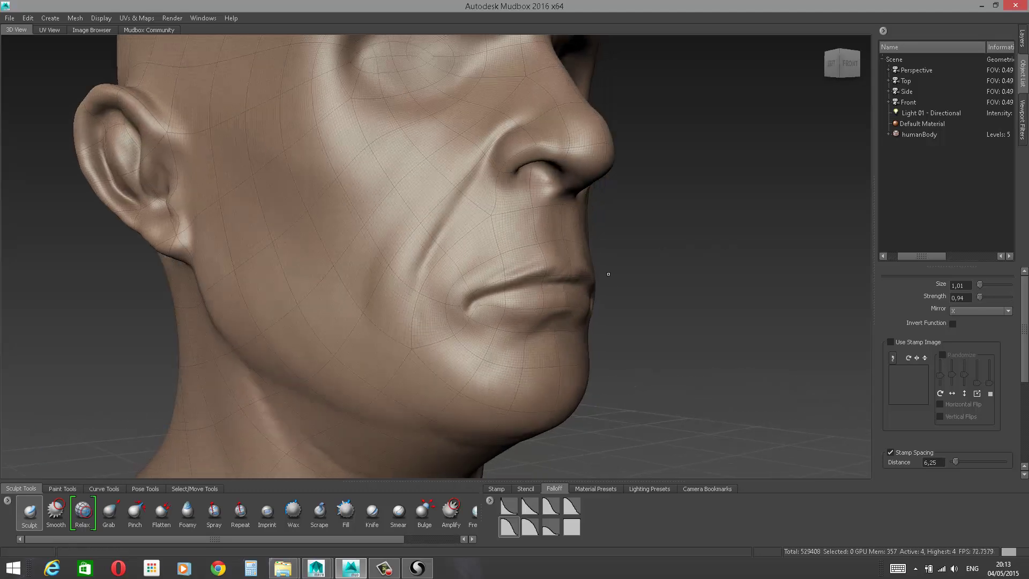
key("shift")
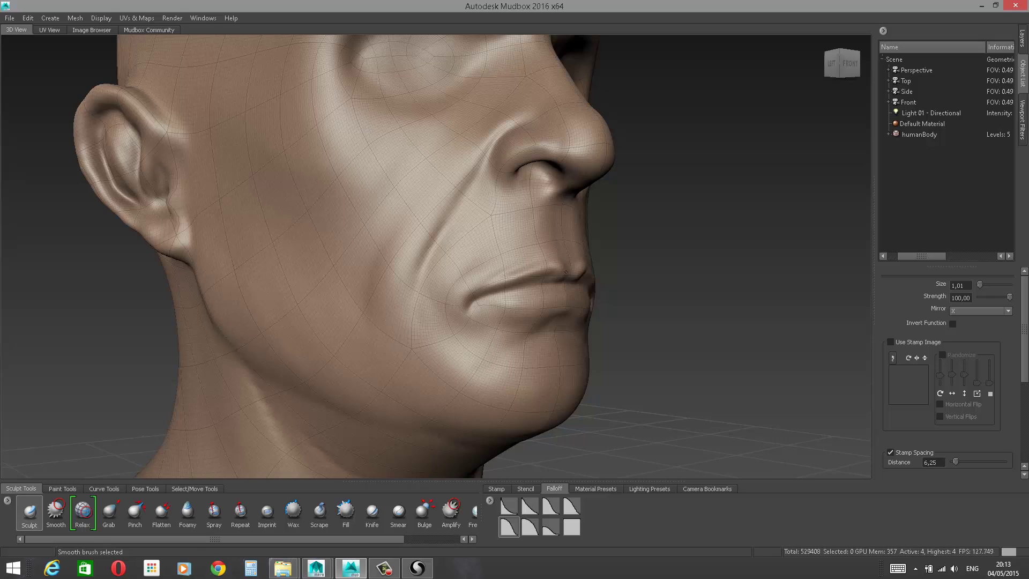
Step: Sculpt along the lips with the Sculpt brush, using the sharp concave falloff preset
mouse_move(568, 276)
left_mouse_down("alt")
mouse_move(604, 270)
mouse_move(550, 261)
mouse_move(526, 288)
left_mouse_up("alt")
left_click(510, 509)
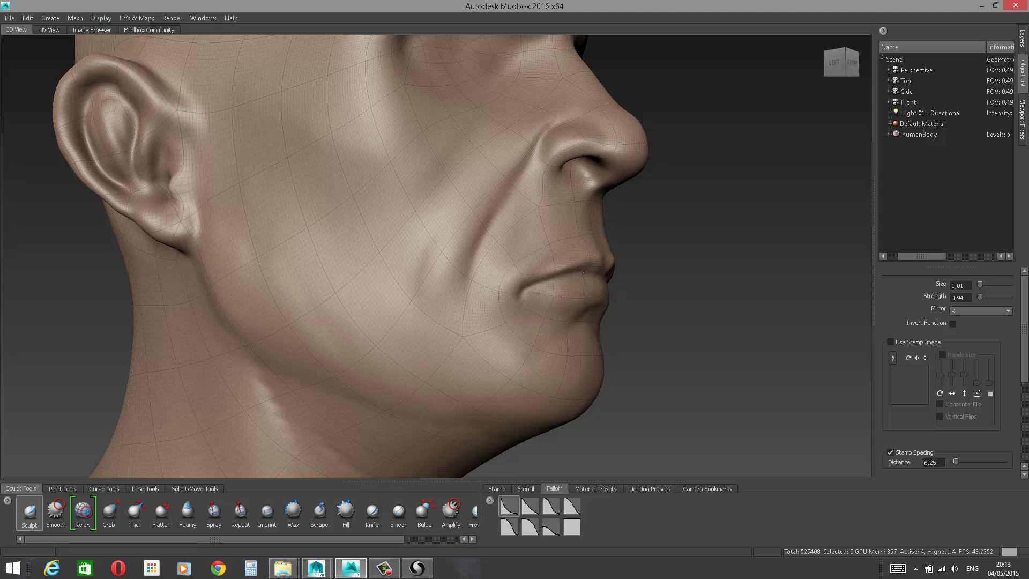
left_click_drag(723, 240, 603, 257, "alt")
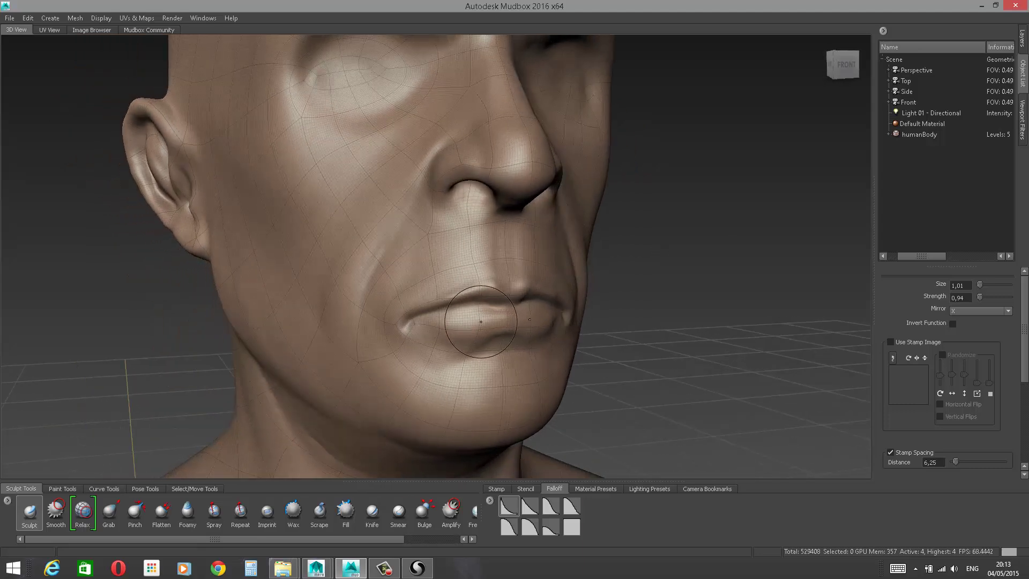
left_click_drag(683, 244, 646, 276, "alt")
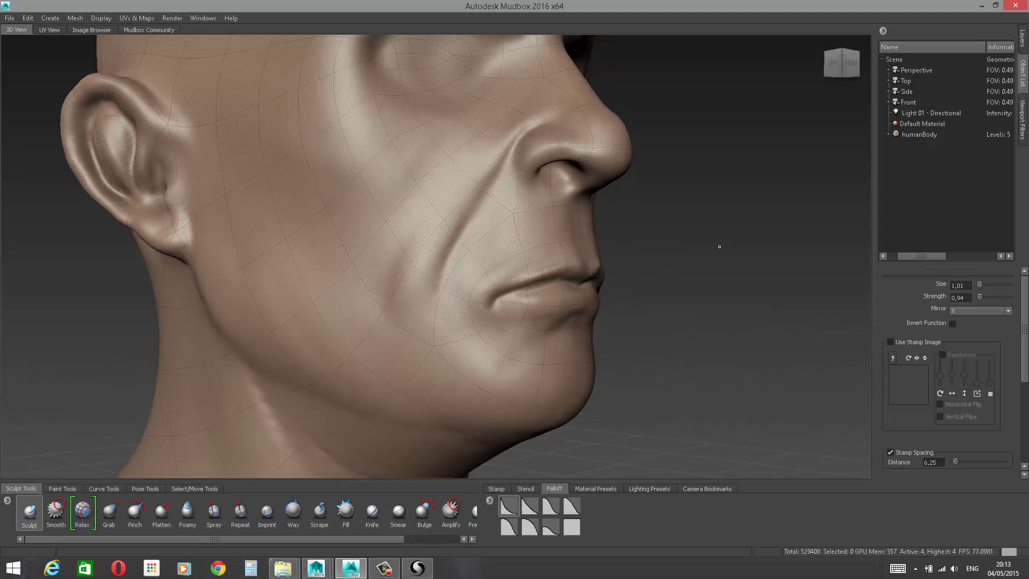
left_click_drag(720, 246, 628, 253, "alt")
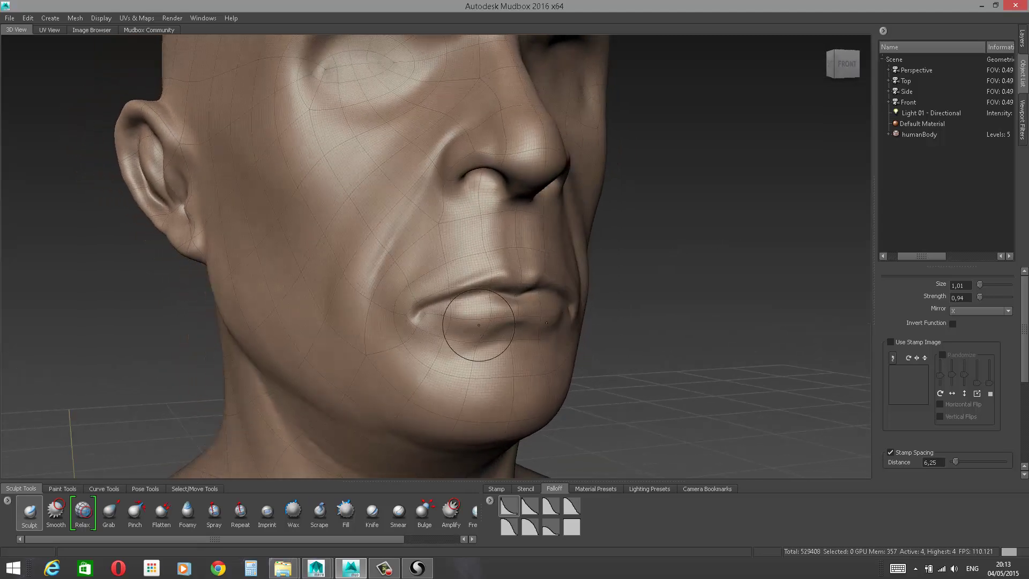
mouse_move(434, 314)
left_mouse_down()
mouse_move(499, 318)
mouse_move(464, 317)
mouse_move(556, 300)
left_mouse_up()
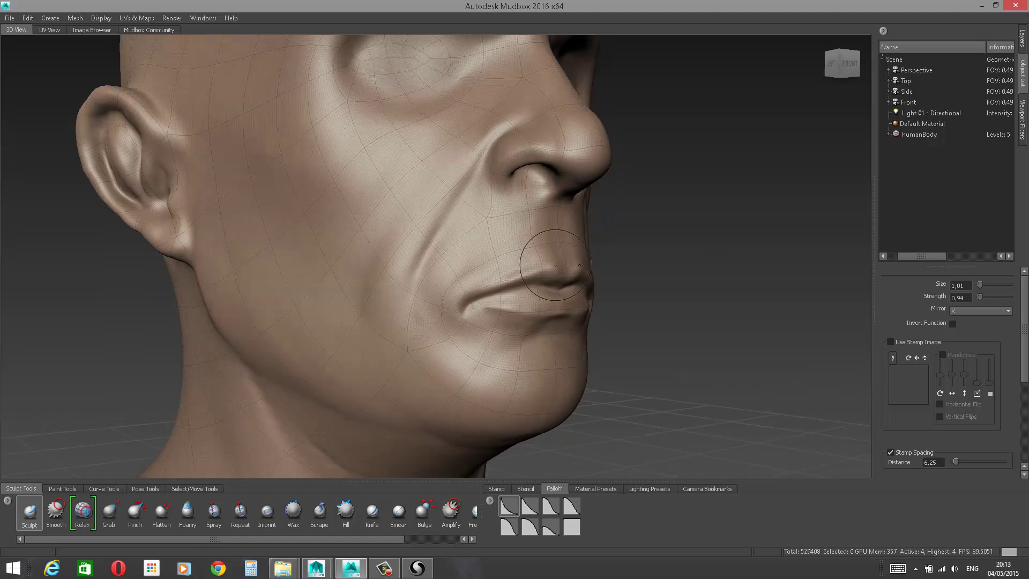
Step: Smooth the area above the upper lip and sculpt the mouth corners and lip edge for sharper definition
left_click_drag(548, 255, 508, 283, "shift")
mouse_move(703, 214)
left_mouse_down("alt")
mouse_move(717, 228)
mouse_move(689, 244)
mouse_move(601, 265)
left_mouse_up("alt")
left_click_drag(359, 375, 358, 375)
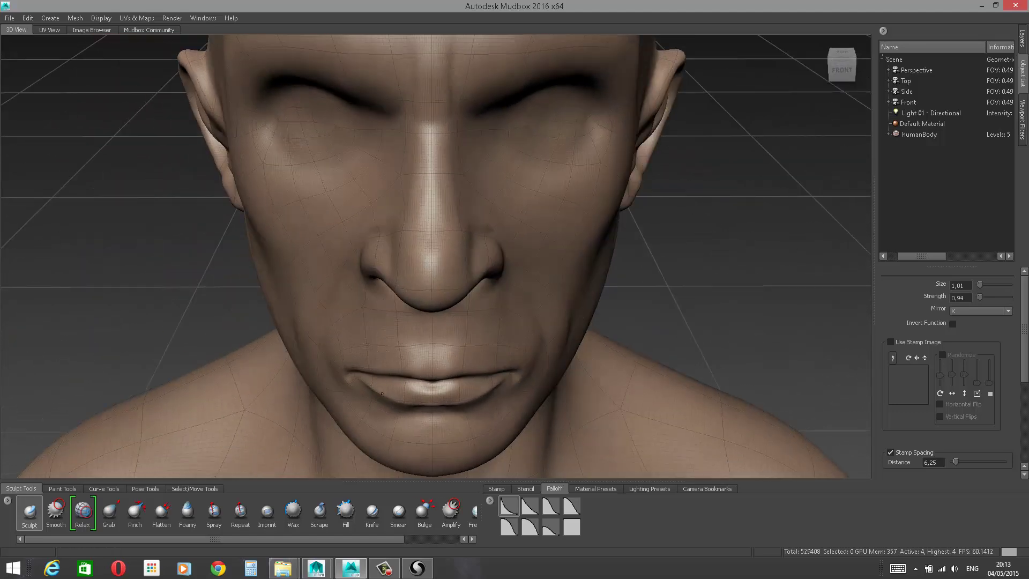
left_click_drag(417, 343, 463, 240, "alt")
left_click_drag(352, 297, 372, 288)
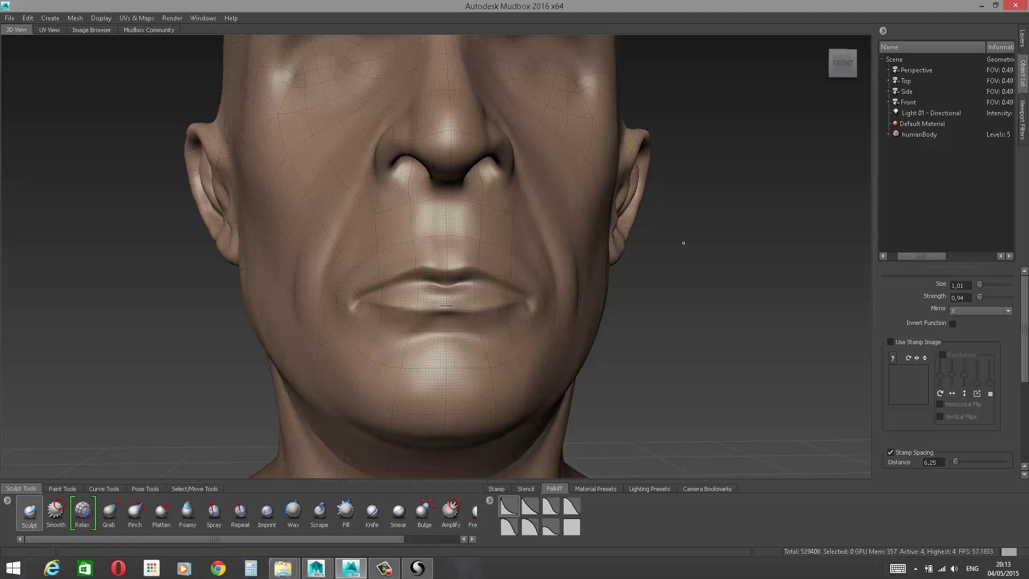
Step: Sculpt the nasolabial fold from the nostril down past the mouth corner, and add a crease between lower lip and chin
left_click_drag(684, 242, 757, 237, "alt")
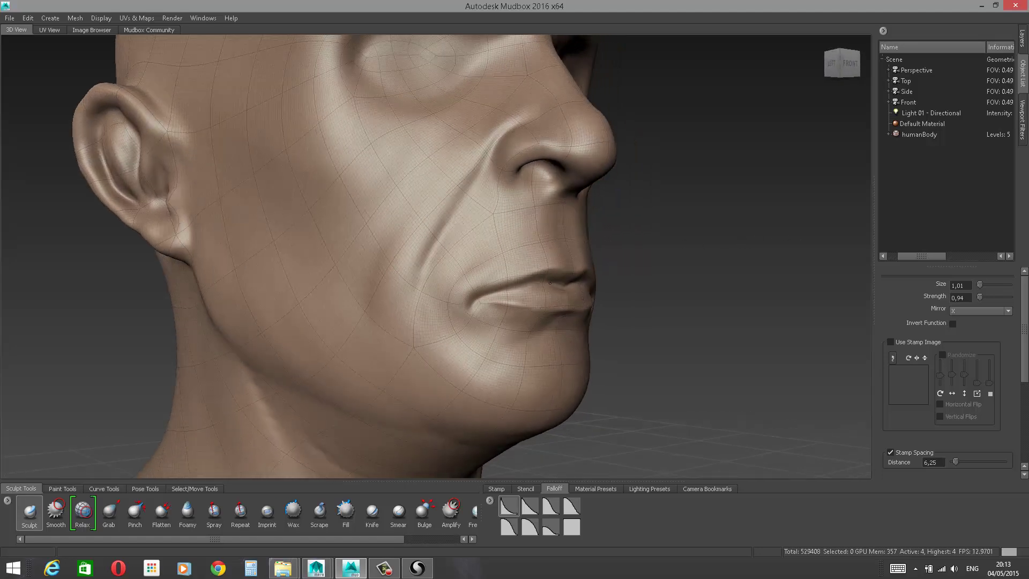
mouse_move(615, 240)
left_mouse_down("alt")
mouse_move(772, 224)
mouse_move(737, 223)
mouse_move(777, 220)
mouse_move(767, 182)
left_mouse_up("alt")
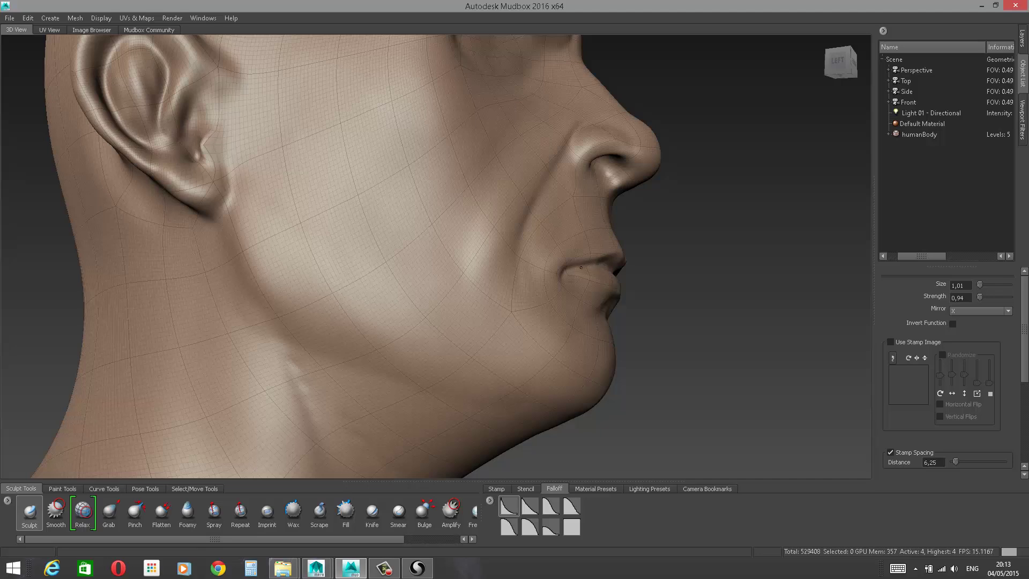
left_click_drag(804, 241, 648, 228, "alt")
left_click_drag(737, 231, 696, 234, "alt")
mouse_move(696, 233)
right_mouse_down("alt")
mouse_move(676, 235)
mouse_move(721, 234)
right_mouse_up("alt")
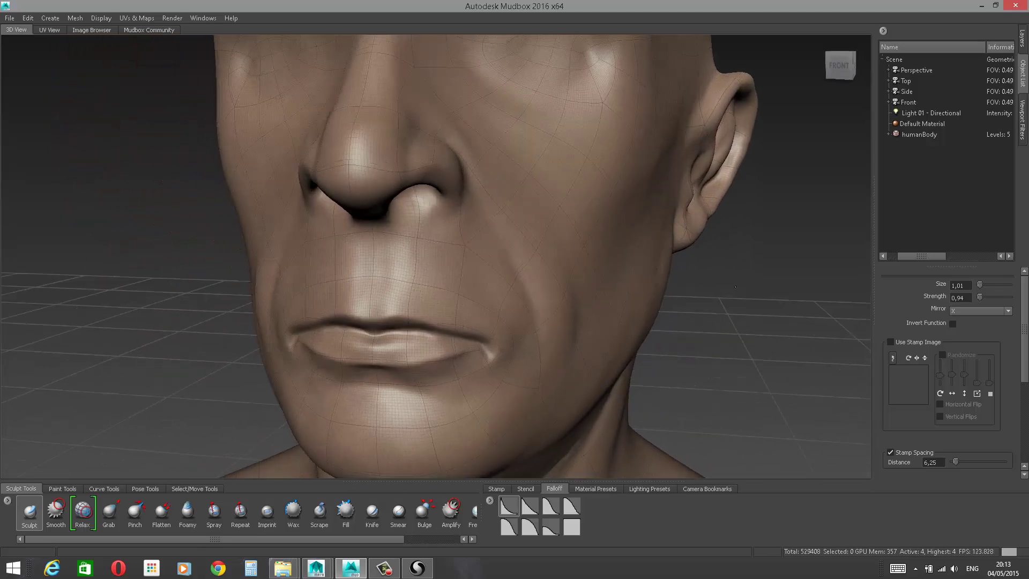
left_click_drag(721, 234, 748, 232, "alt")
mouse_move(407, 184)
left_mouse_down()
mouse_move(428, 172)
mouse_move(456, 194)
left_mouse_up()
left_click_drag(494, 272, 499, 278)
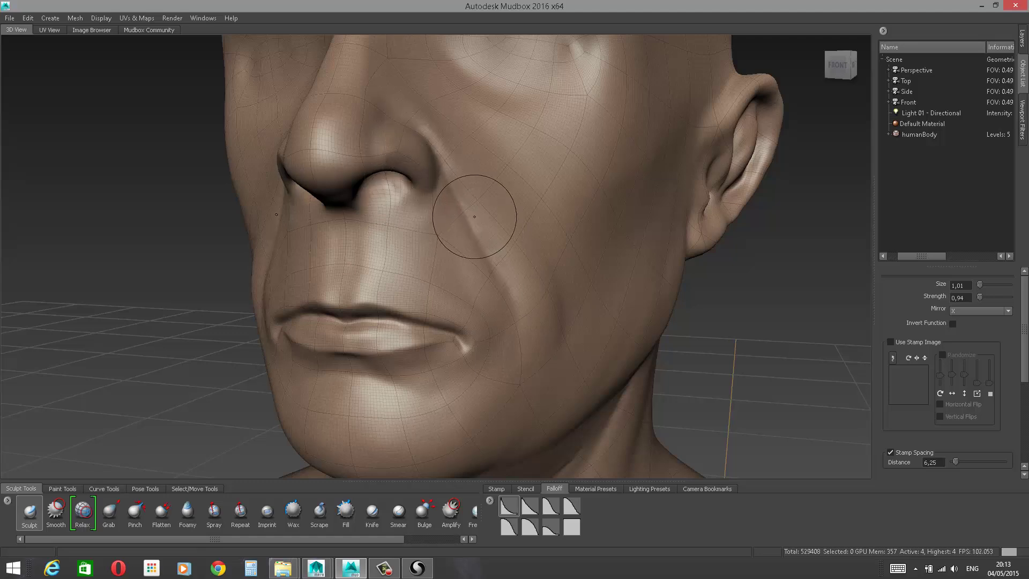
left_click_drag(475, 217, 512, 306)
left_click_drag(513, 319, 519, 364)
mouse_move(407, 403)
left_mouse_down()
mouse_move(383, 376)
mouse_move(435, 410)
left_mouse_up()
Step: Smooth the nasolabial fold and sculpt the side of the nostril wing
mouse_move(791, 304)
left_mouse_down("alt")
mouse_move(836, 283)
mouse_move(830, 291)
mouse_move(839, 293)
left_mouse_up("alt")
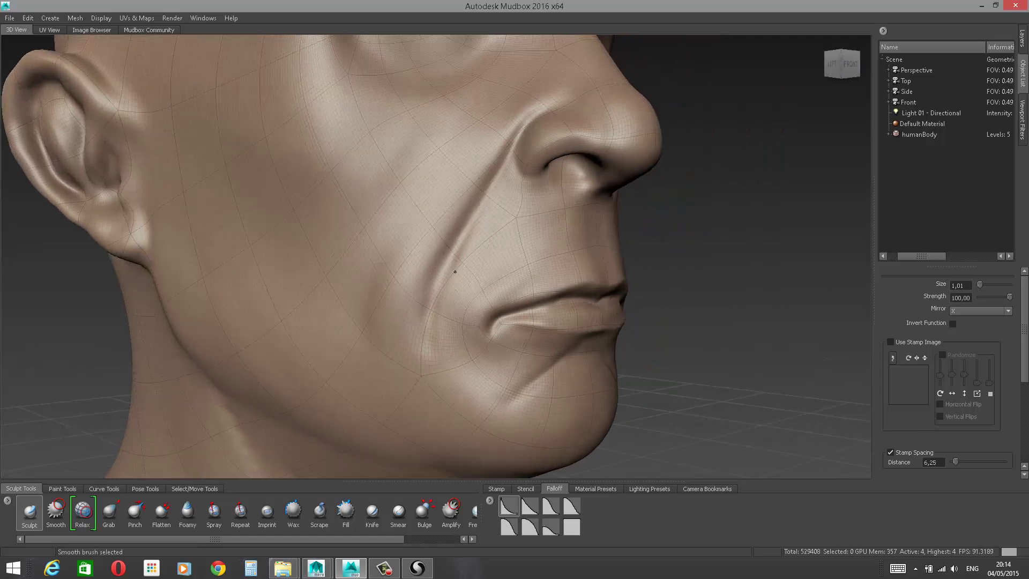
left_click_drag(470, 245, 494, 214, "shift")
left_click_drag(729, 176, 775, 173, "alt")
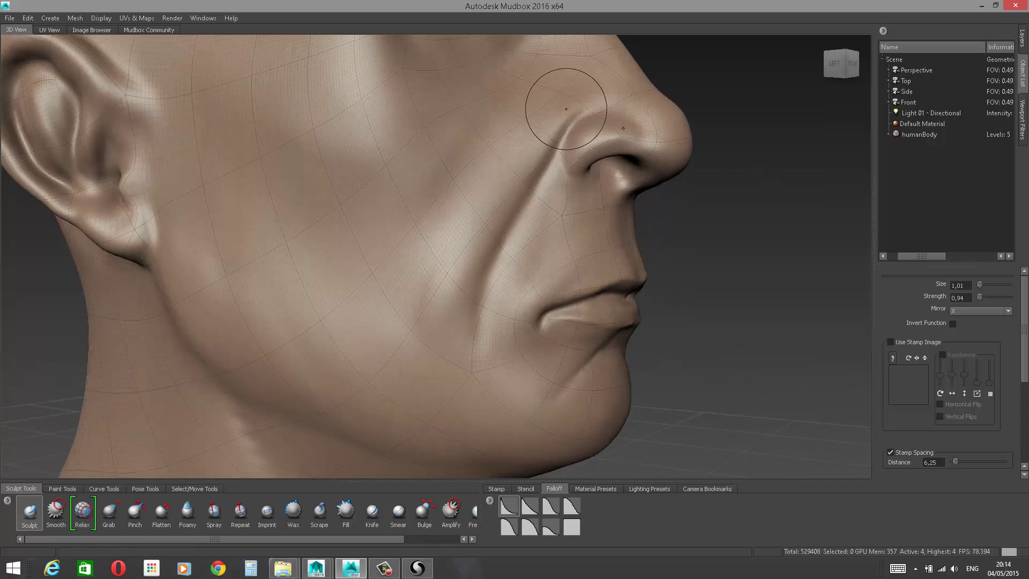
mouse_move(615, 110)
left_mouse_down()
mouse_move(587, 108)
mouse_move(606, 114)
mouse_move(607, 165)
left_mouse_up()
Step: Smooth the rough crease on the neck below the jaw and the area under the chin
mouse_move(686, 199)
left_mouse_down("alt")
mouse_move(732, 154)
mouse_move(760, 161)
left_mouse_up("alt")
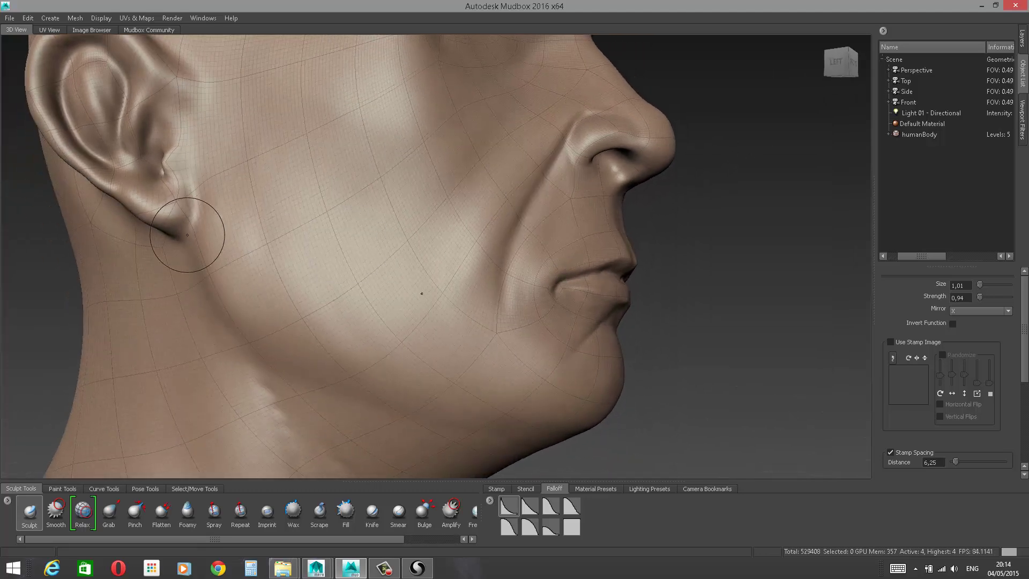
key("shift")
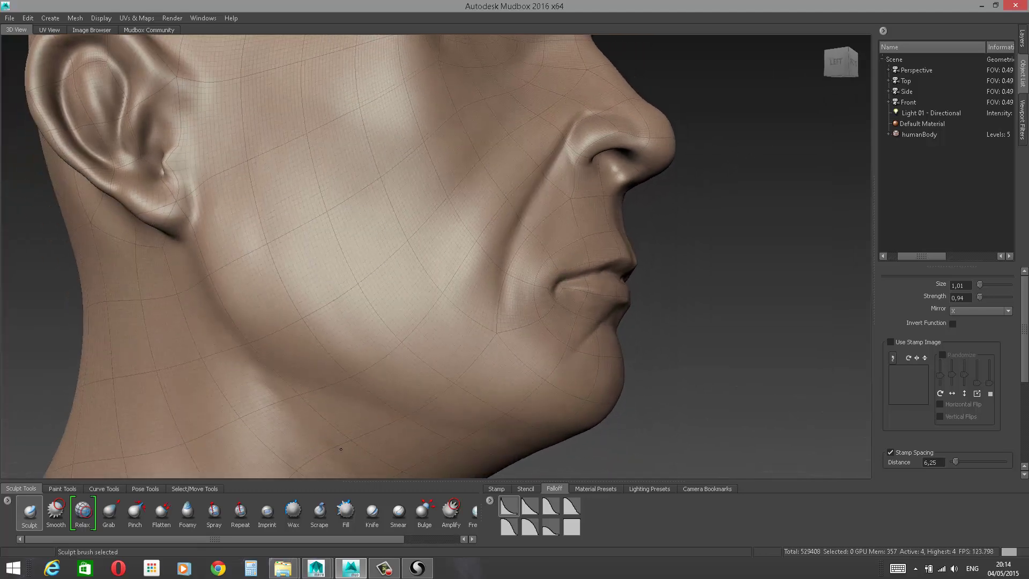
right_click_drag(676, 278, 616, 289, "alt")
left_click_drag(617, 289, 606, 293, "alt")
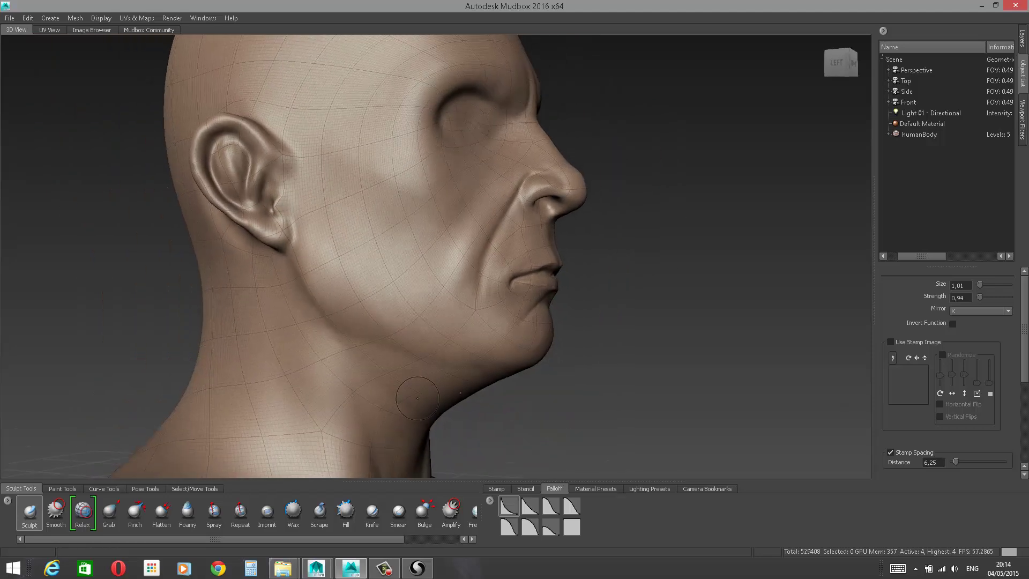
key("shift")
Step: Hide the mesh wireframe and smooth the fold beside the nostril
mouse_move(826, 187)
left_mouse_down("alt")
mouse_move(690, 197)
mouse_move(605, 161)
mouse_move(676, 134)
left_mouse_up("alt")
key("w")
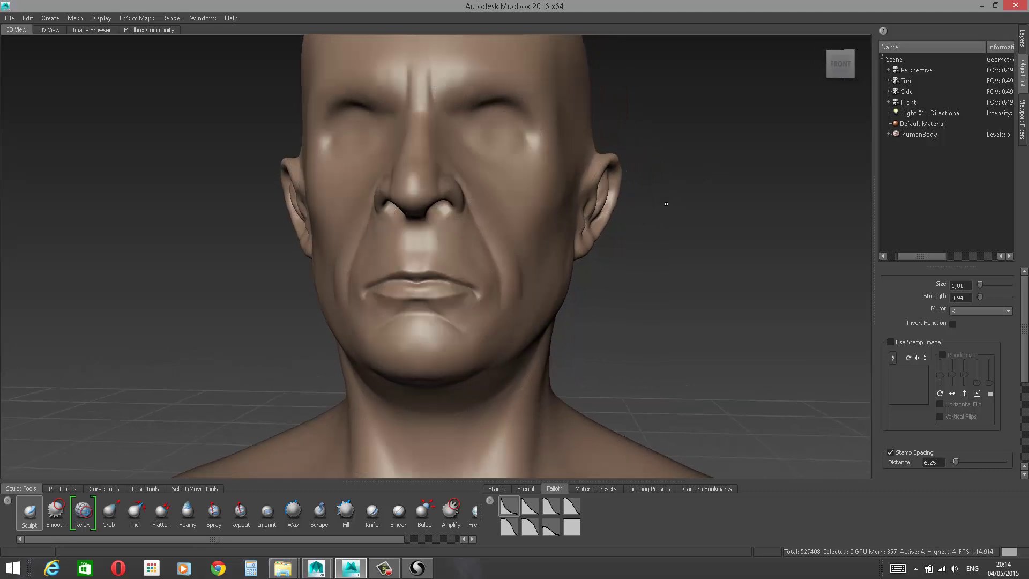
mouse_move(713, 206)
left_mouse_down("alt")
mouse_move(651, 225)
mouse_move(670, 230)
mouse_move(655, 232)
left_mouse_up("alt")
key("shift")
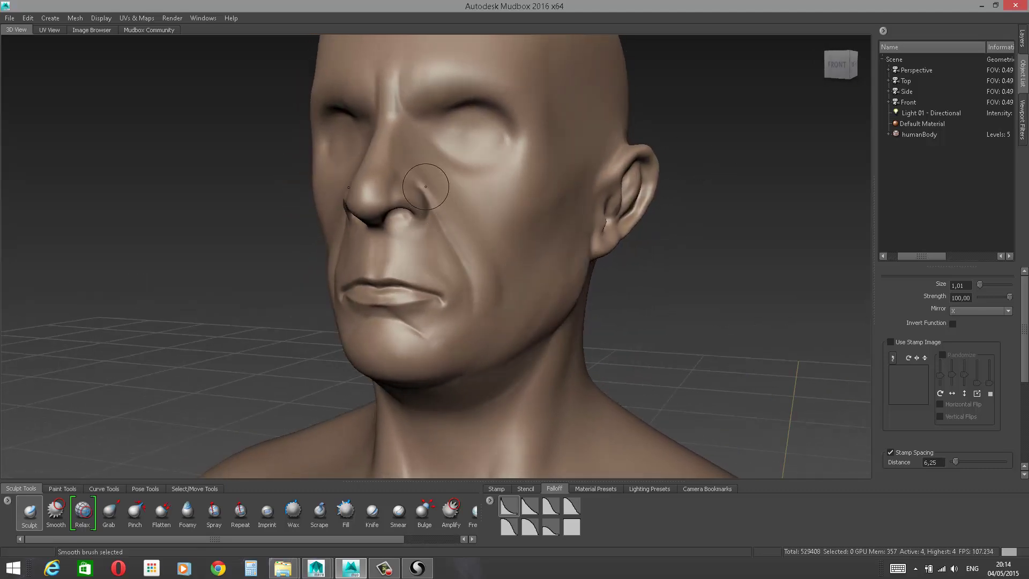
left_click_drag(487, 275, 564, 273, "alt")
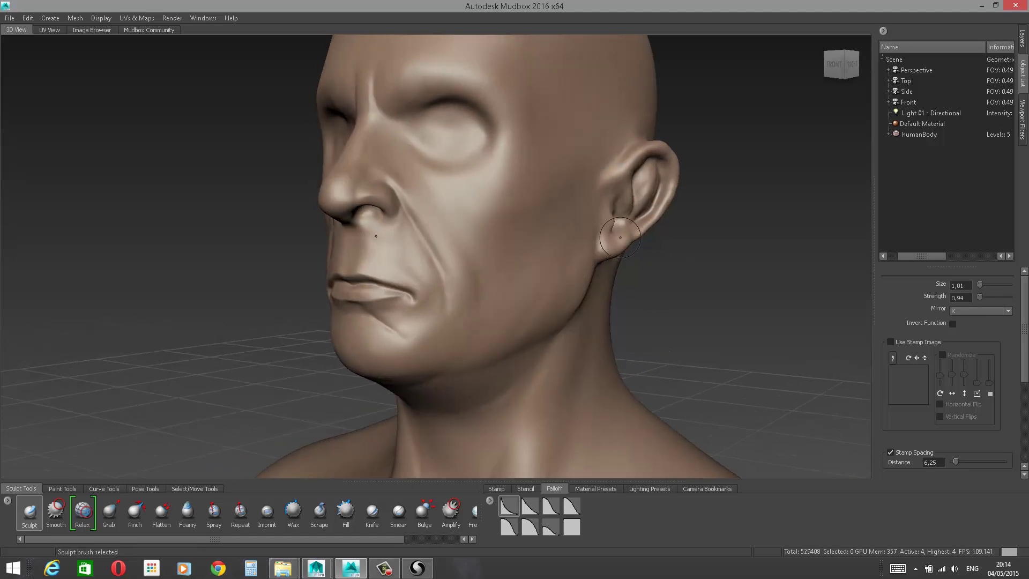
left_click_drag(730, 209, 852, 188, "alt")
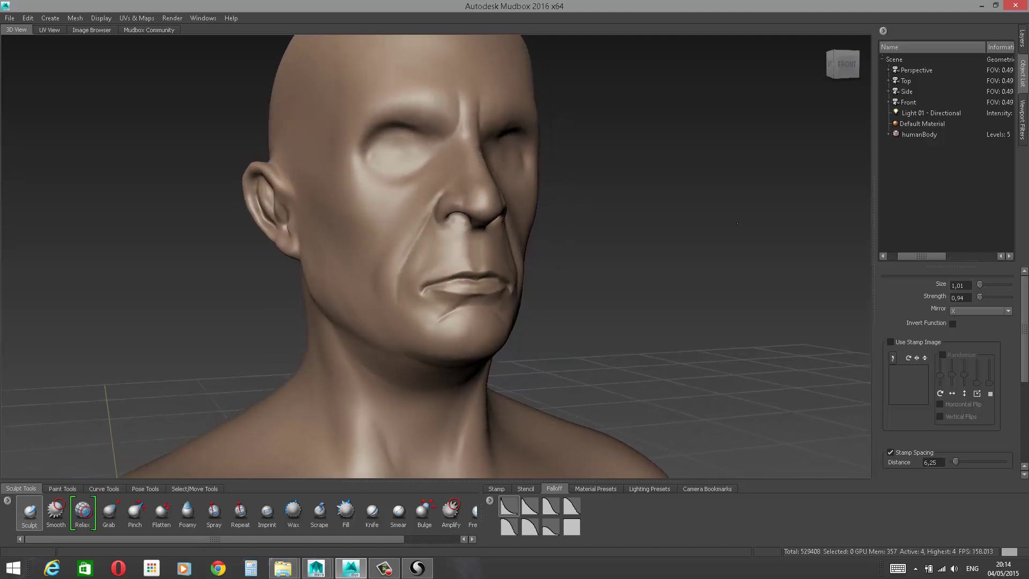
Step: Smooth the crease above the chin and the area around the nostril
right_click_drag(656, 286, 725, 264, "alt")
left_click_drag(725, 264, 725, 272, "alt")
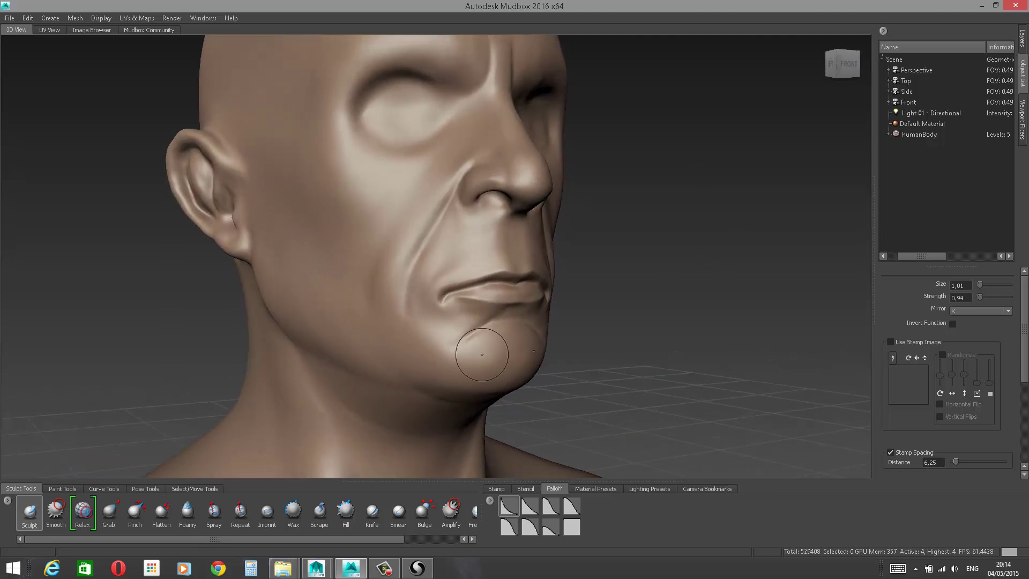
mouse_move(483, 345)
left_mouse_down("shift")
mouse_move(473, 342)
mouse_move(499, 328)
left_mouse_up("shift")
left_click_drag(519, 204, 571, 174, "shift")
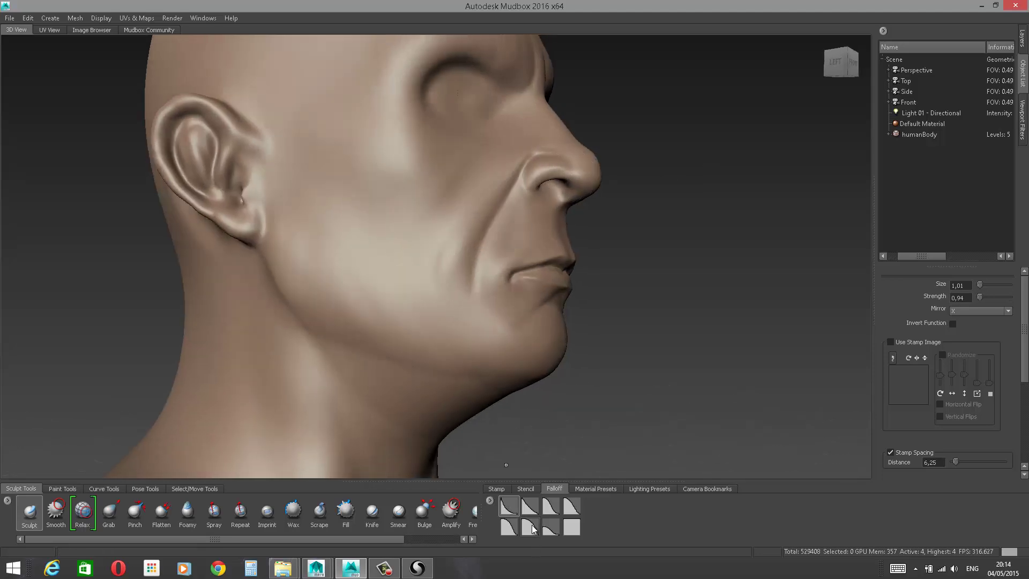
Step: Switch to another falloff preset, soften the folds around the mouth, and touch up the side of the nose bridge
left_click(550, 505)
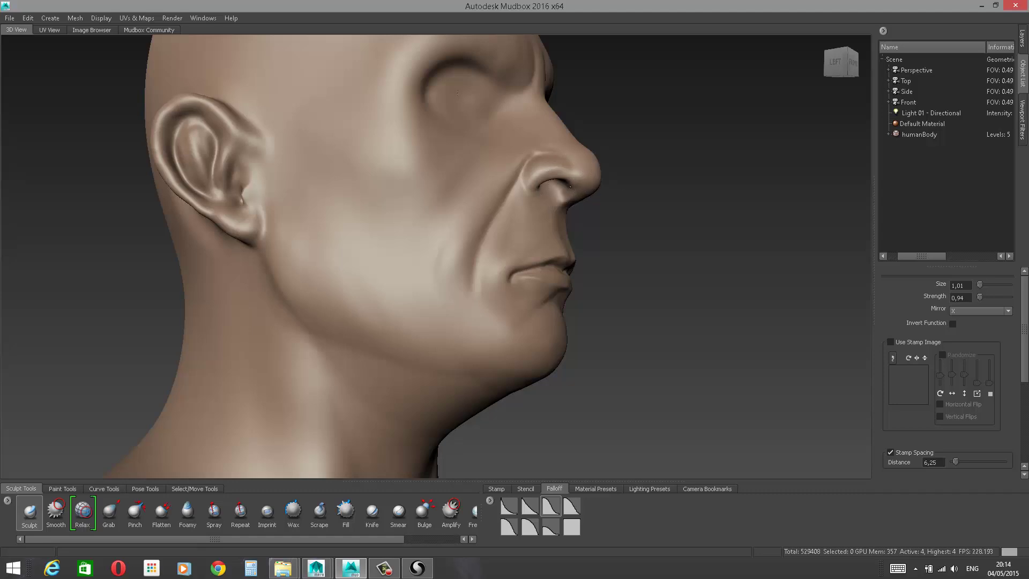
key("shift")
mouse_move(677, 156)
left_mouse_down("alt")
mouse_move(541, 166)
mouse_move(537, 202)
mouse_move(527, 197)
left_mouse_up("alt")
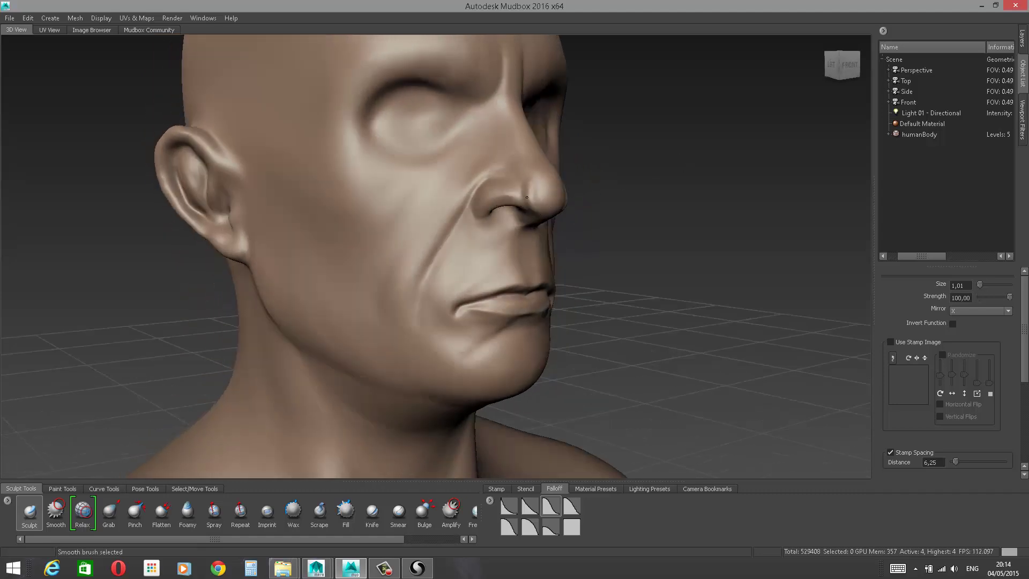
left_click_drag(643, 172, 568, 194, "alt")
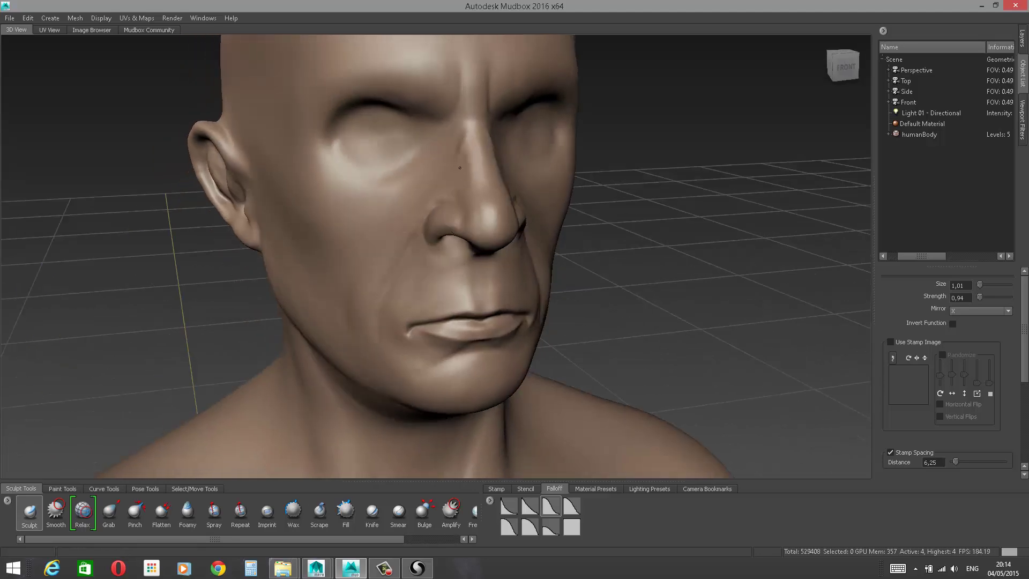
left_click_drag(459, 167, 464, 163)
left_click_drag(748, 197, 667, 171, "alt")
right_click_drag(625, 145, 700, 250, "alt")
left_click_drag(700, 250, 737, 256, "alt")
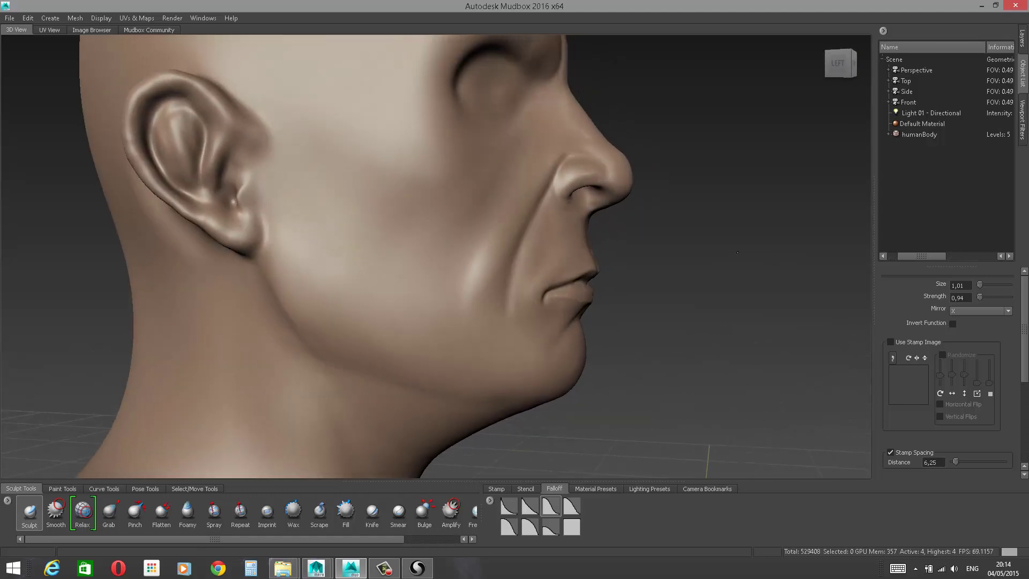
right_click_drag(736, 256, 671, 249, "alt")
left_click_drag(702, 248, 687, 234, "alt")
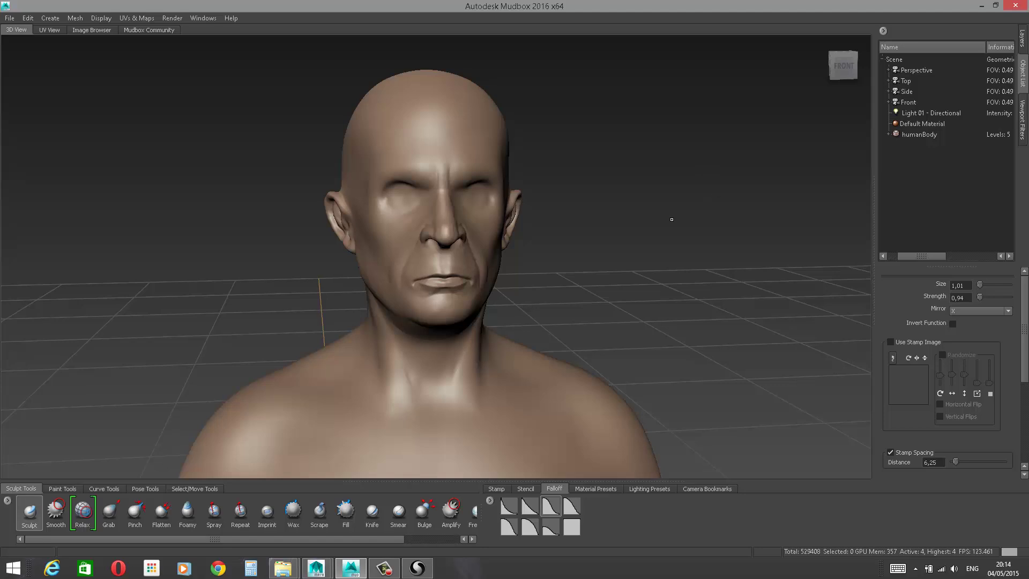
left_click(384, 568)
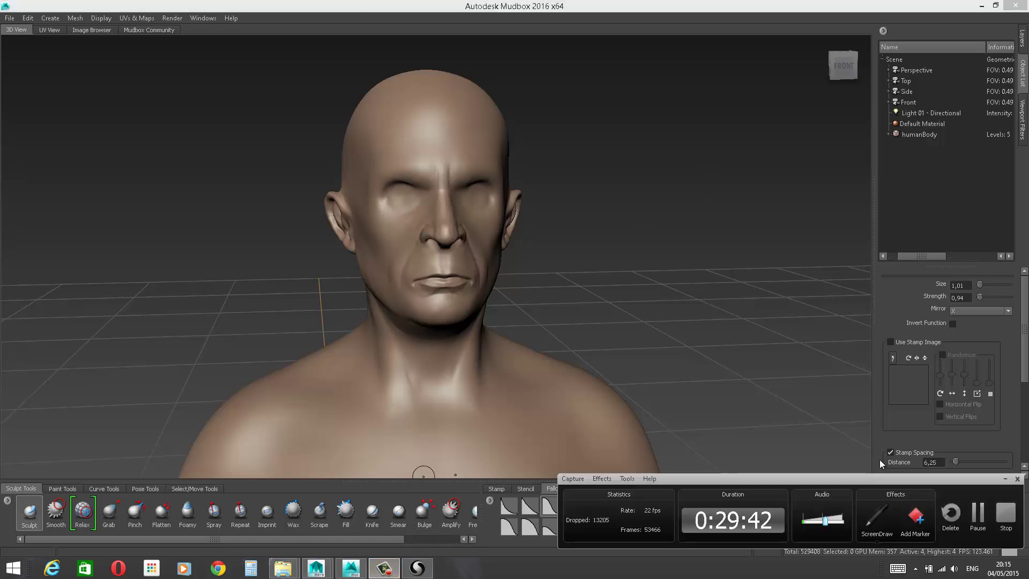
left_click(981, 516)
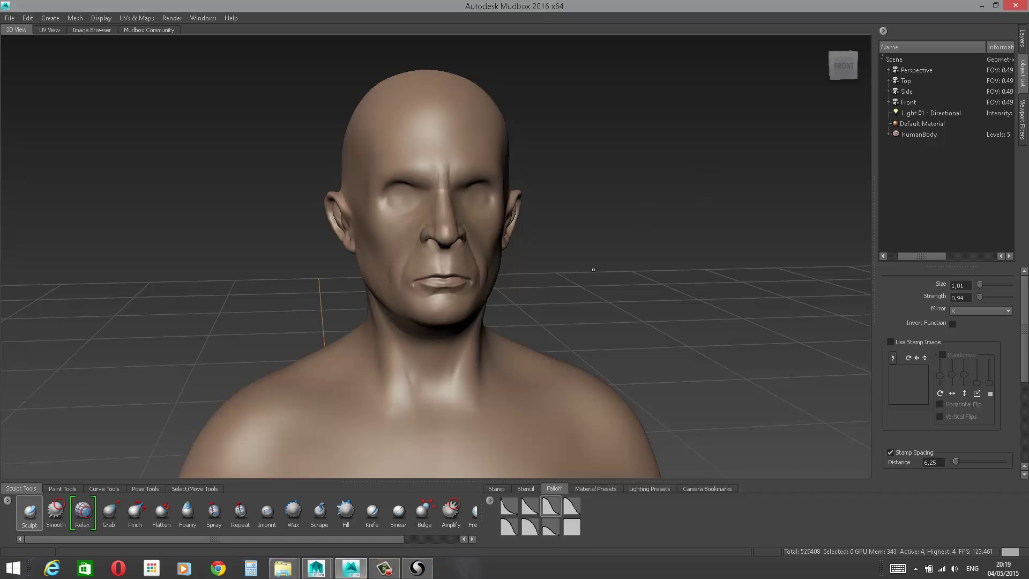
Step: Add a sphere mesh to the scene alongside the human body
left_click_drag(563, 213, 555, 212, "alt")
right_click_drag(555, 212, 589, 239, "alt")
left_click_drag(589, 239, 588, 231, "alt")
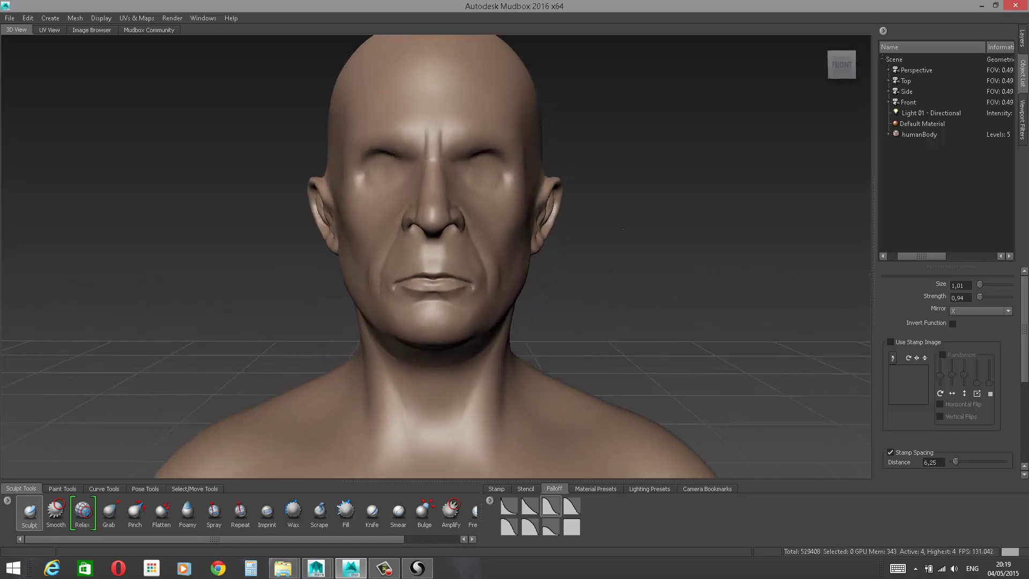
right_click_drag(588, 231, 590, 209, "alt")
left_click_drag(590, 209, 642, 206, "alt")
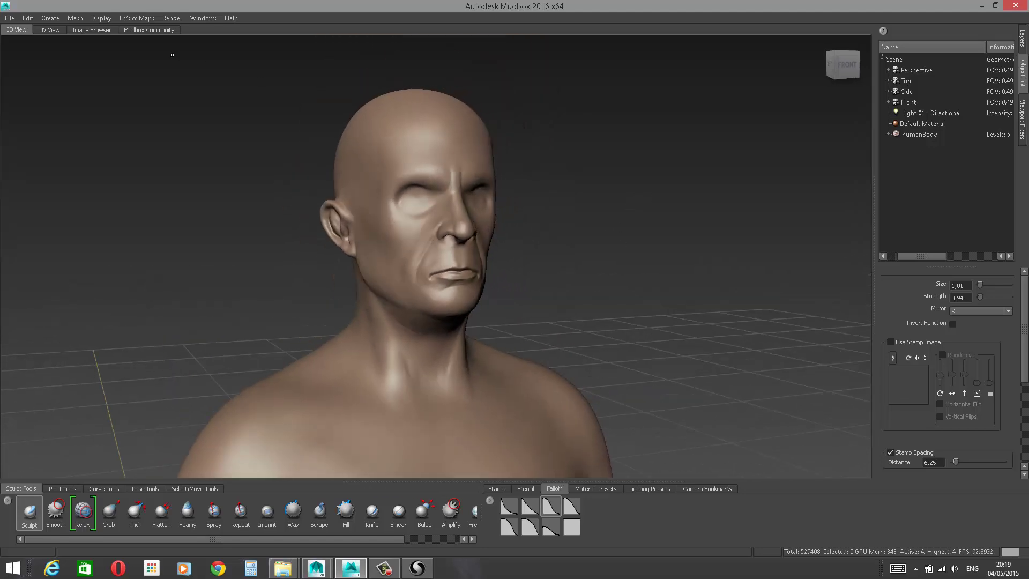
left_click(52, 19)
mouse_move(69, 33)
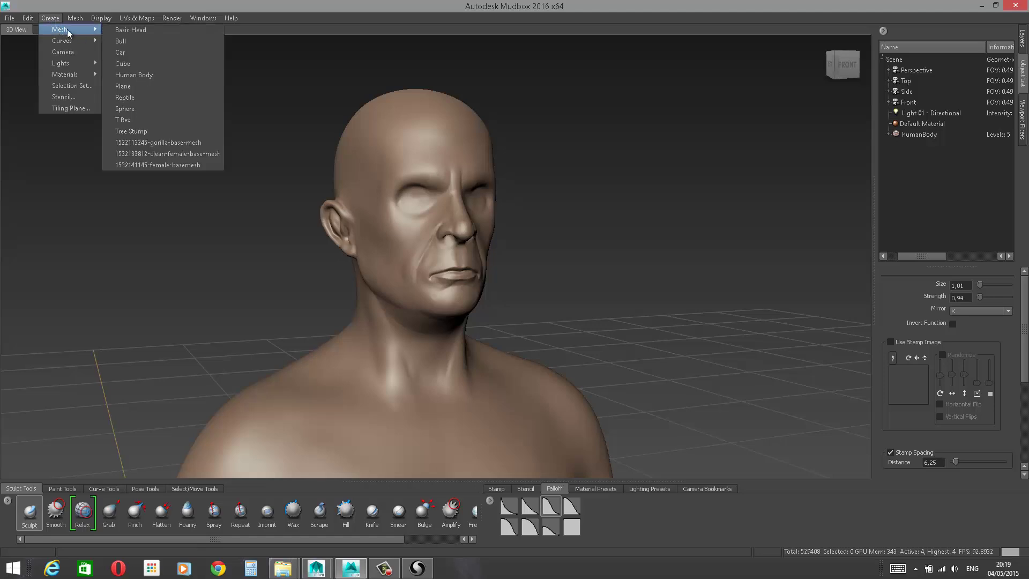
left_click(161, 114)
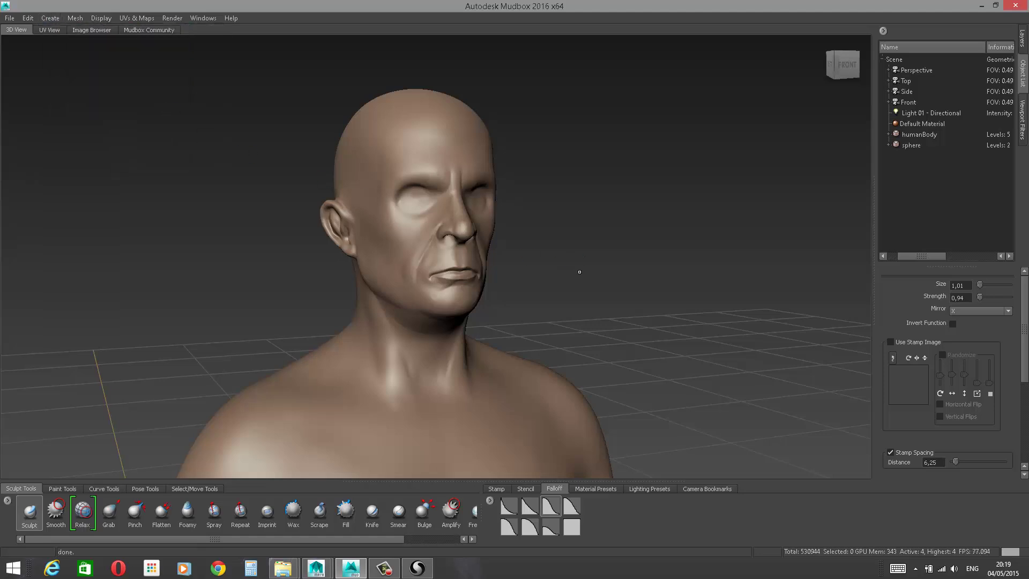
Step: Activate the Objects selection tool with both the new sphere and the body's head in view
scroll(579, 271, "down", 7)
middle_click_drag(579, 272, 615, 177, "alt")
scroll(615, 176, "down", 1)
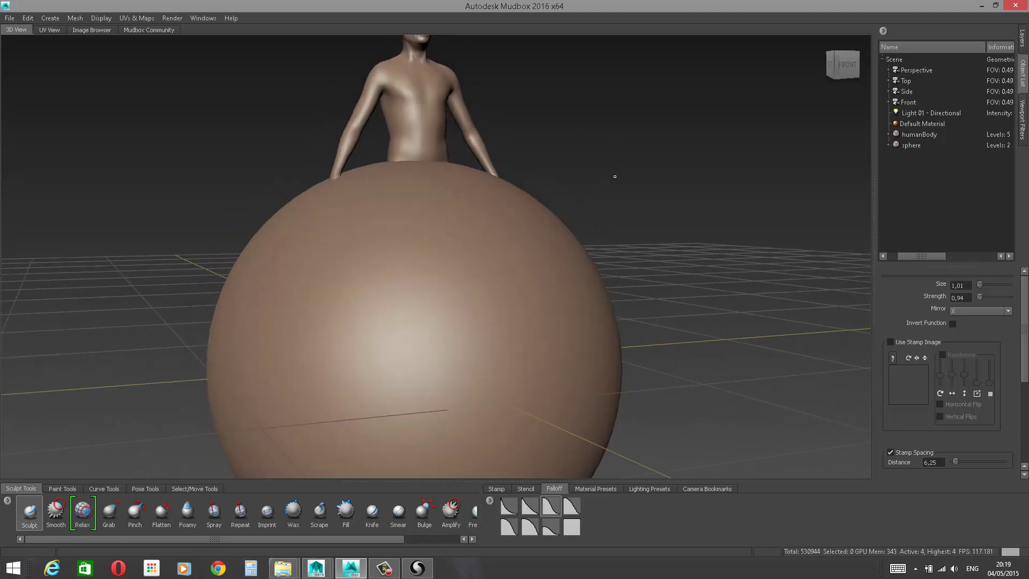
left_click_drag(615, 176, 591, 126, "alt")
right_click_drag(590, 126, 646, 54, "alt")
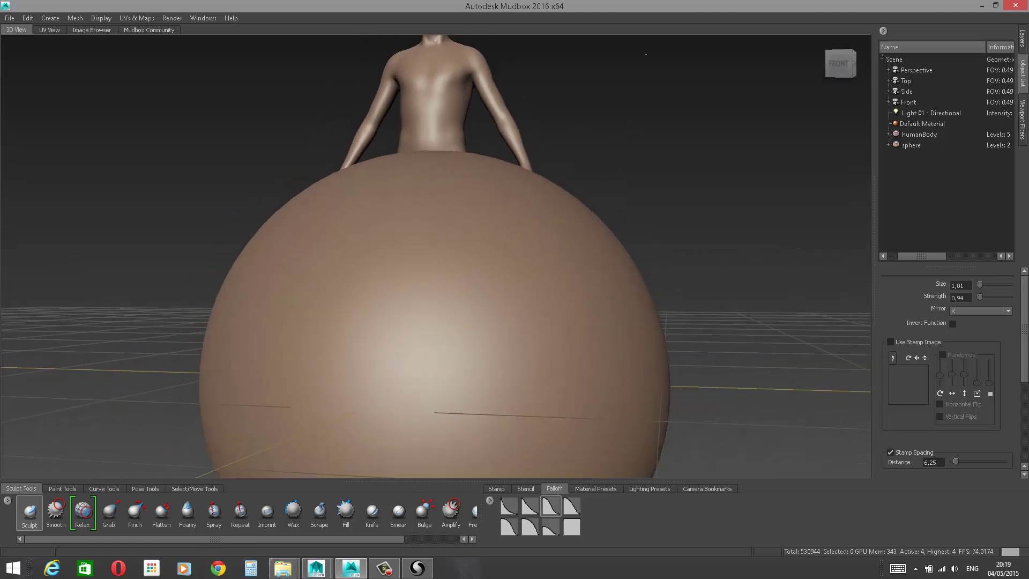
middle_click_drag(646, 54, 616, 126, "alt")
left_click_drag(616, 126, 620, 160, "alt")
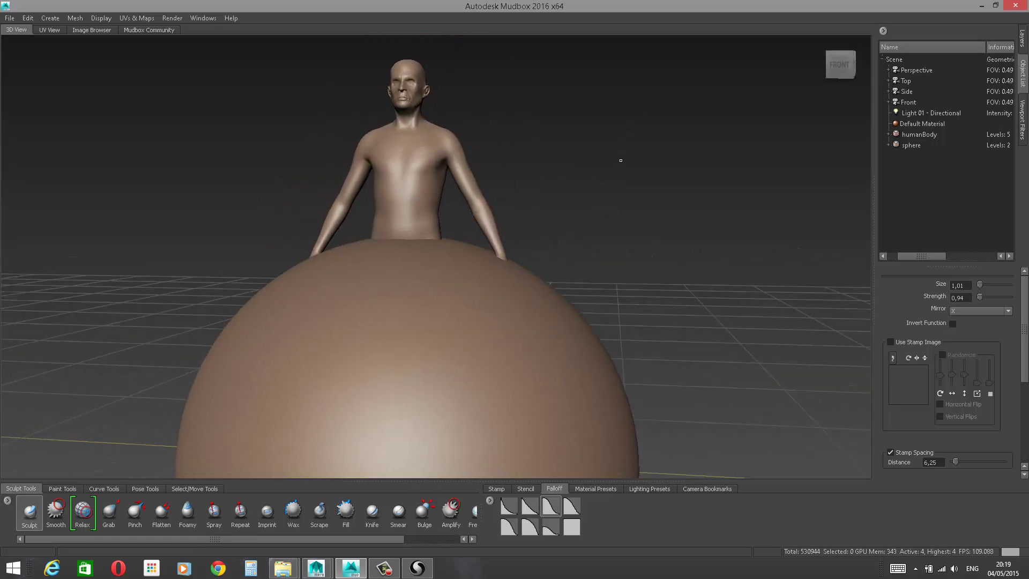
left_click(193, 488)
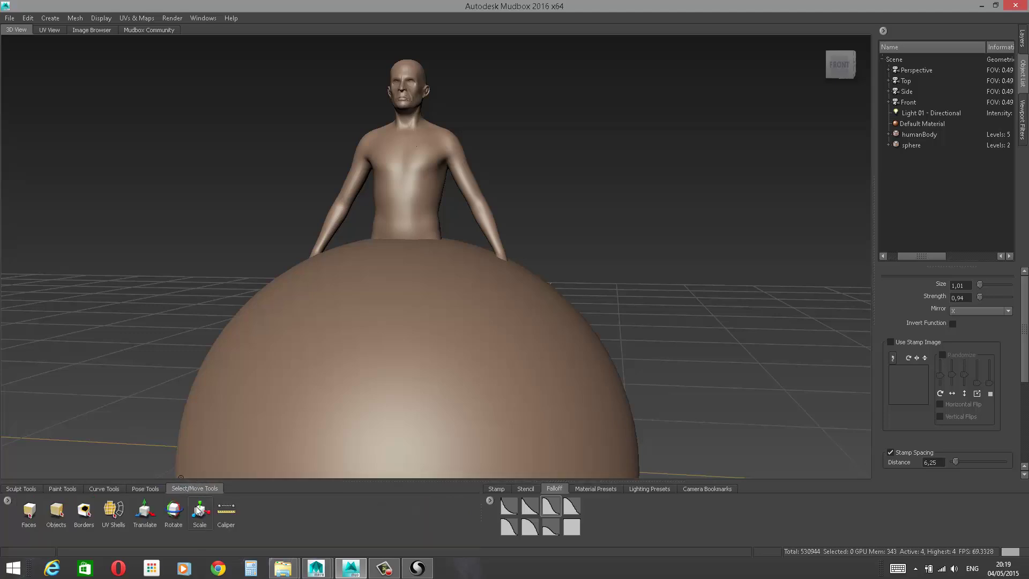
left_click(58, 512)
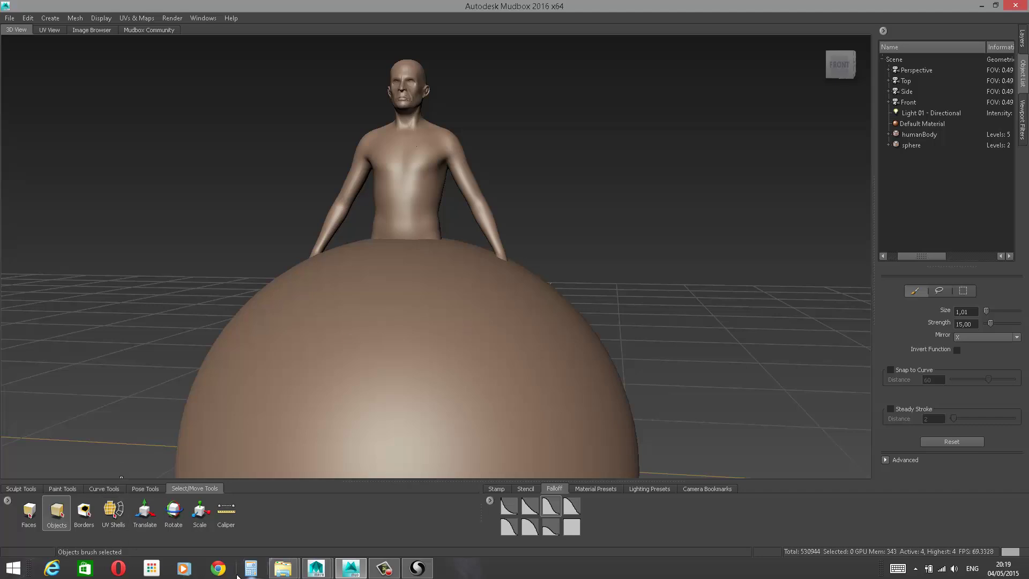
Step: Open the Windows Magnifier, enlarge the screen to inspect the selection tools, and return to 100%
left_click(14, 569)
left_click(992, 280)
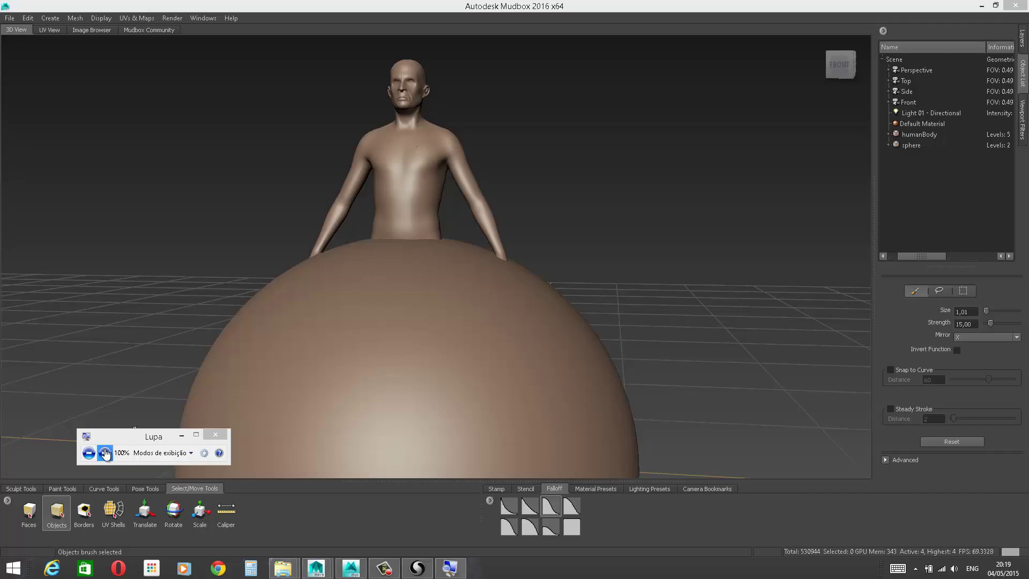
left_click(106, 453)
left_click(106, 453)
left_click(105, 454)
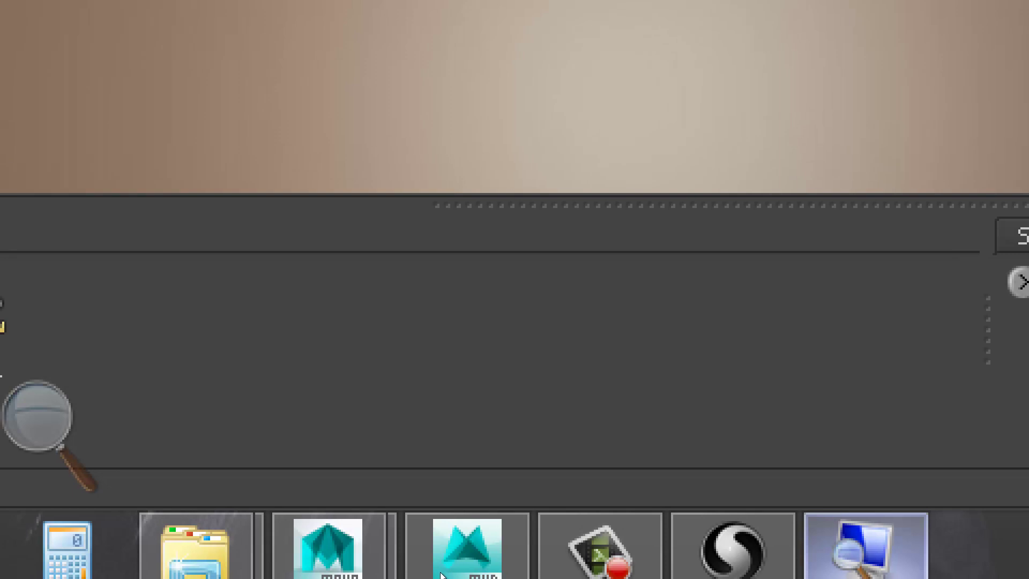
left_click(864, 547)
left_click(32, 457)
left_click(33, 457)
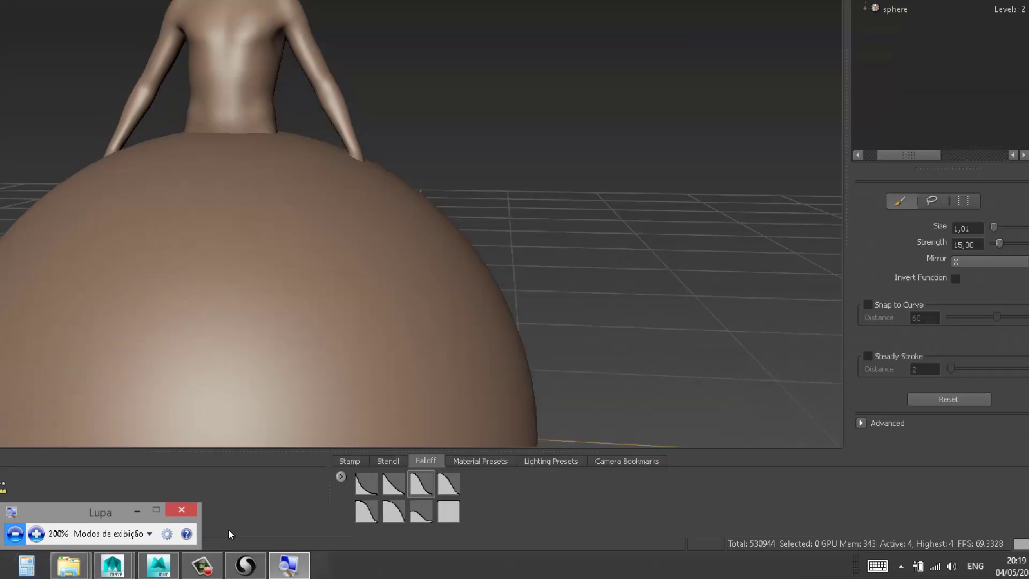
left_click(32, 457)
Step: Select the whole sphere with the Objects tool and set mirroring to Off
left_click(65, 510)
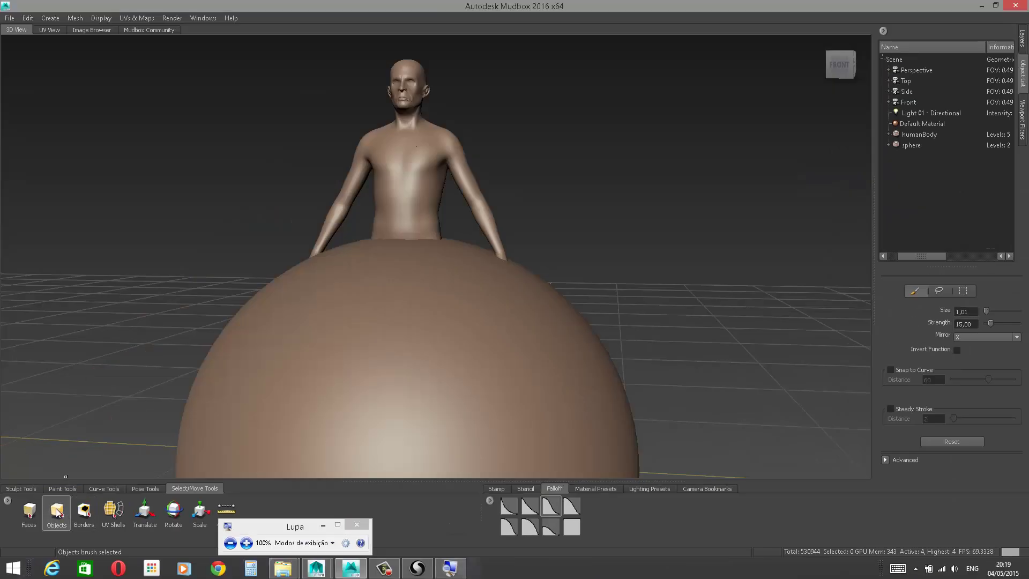
left_click(334, 412)
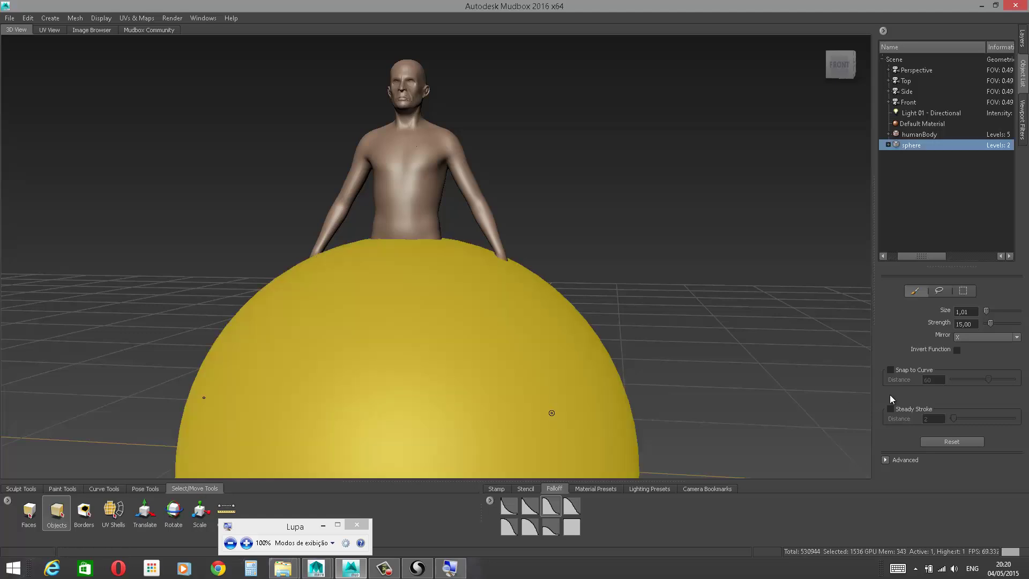
left_click(978, 338)
left_click(972, 348)
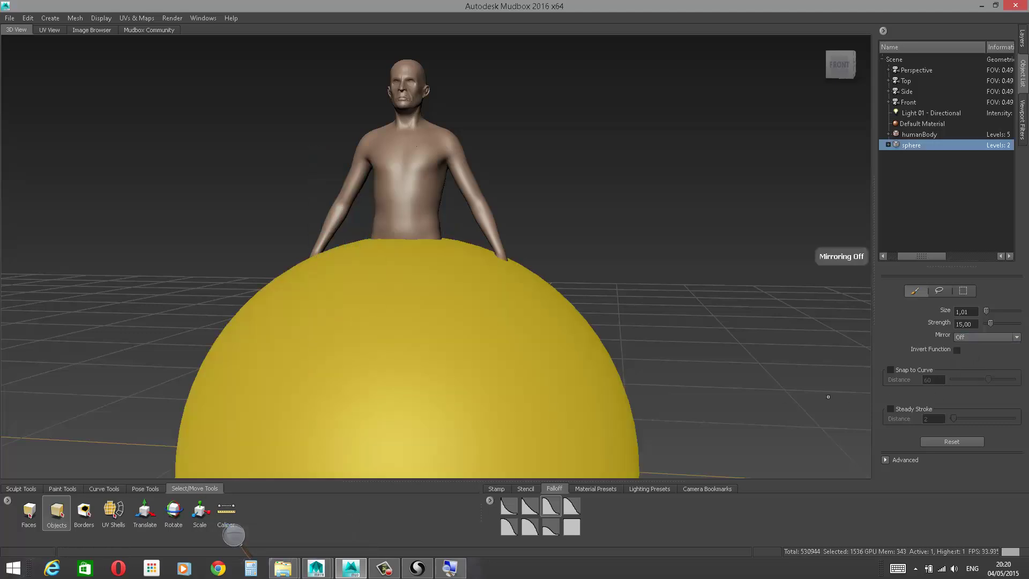
Step: Scale the sphere down uniformly to about 0.062 on all axes
left_click(201, 514)
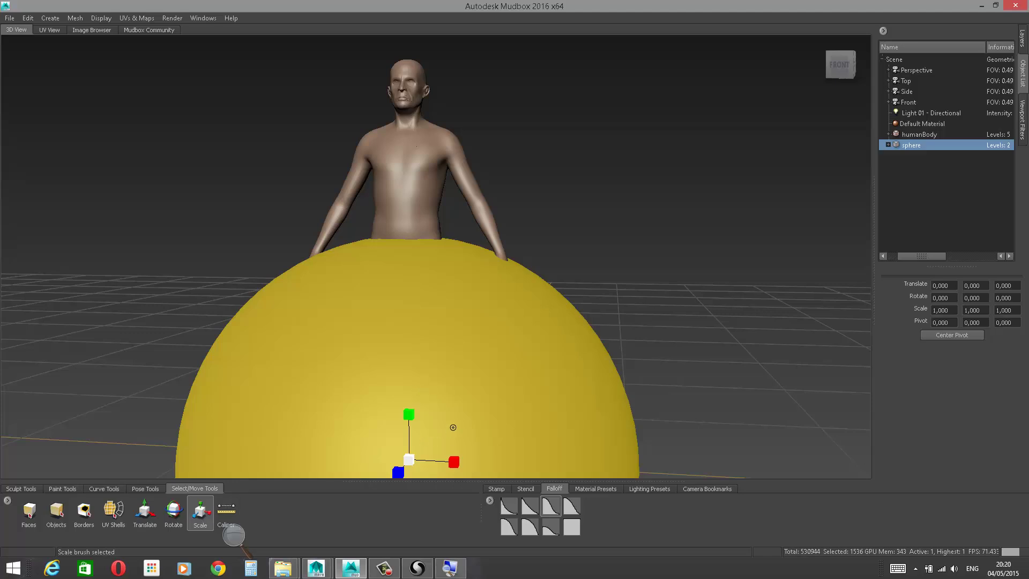
left_click_drag(408, 458, 297, 472)
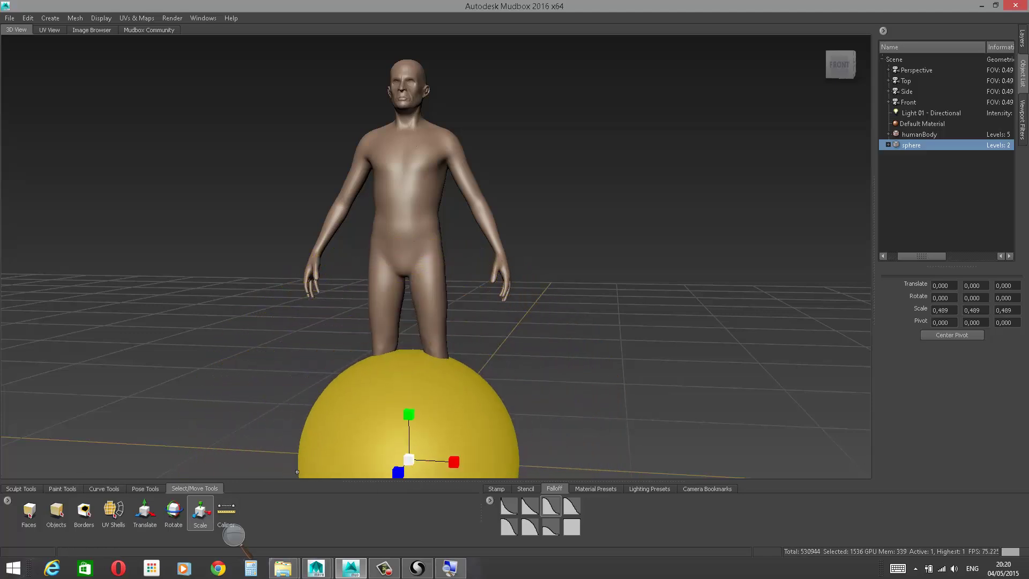
left_click_drag(399, 461, 117, 423)
middle_click_drag(560, 345, 597, 235, "alt")
right_click_drag(597, 234, 539, 349, "alt")
left_click_drag(456, 379, 277, 386)
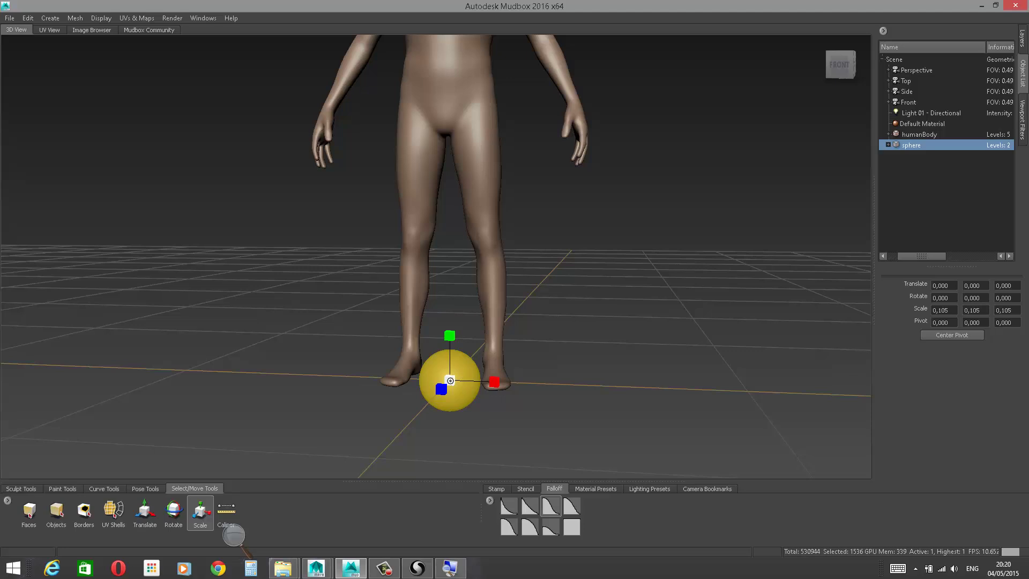
left_click_drag(451, 381, 325, 386)
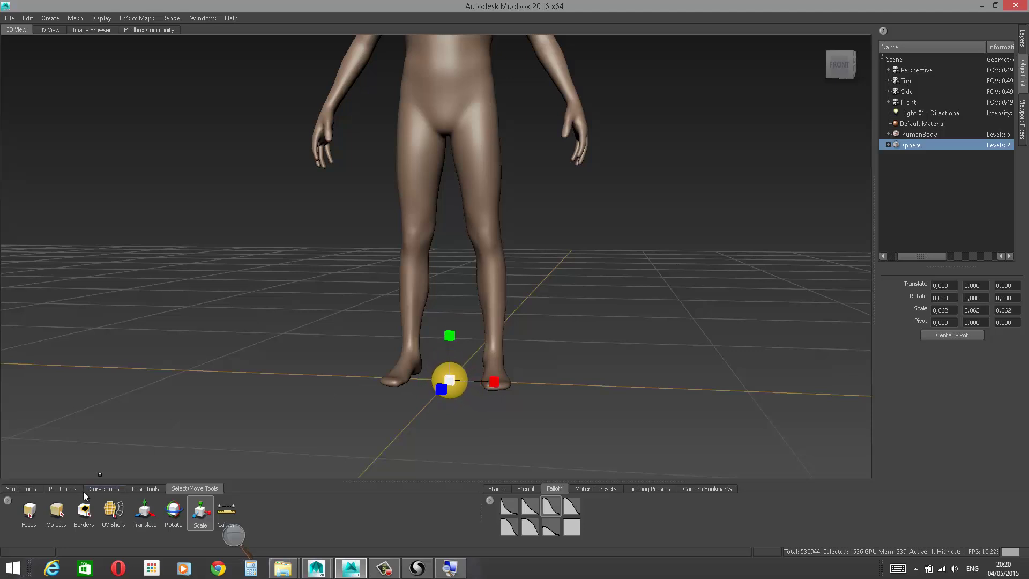
Step: Translate the sphere up from the feet to head height, at about Y 171.284
left_click(145, 524)
left_click_drag(451, 337, 449, 77)
middle_click_drag(451, 74, 443, 248, "alt")
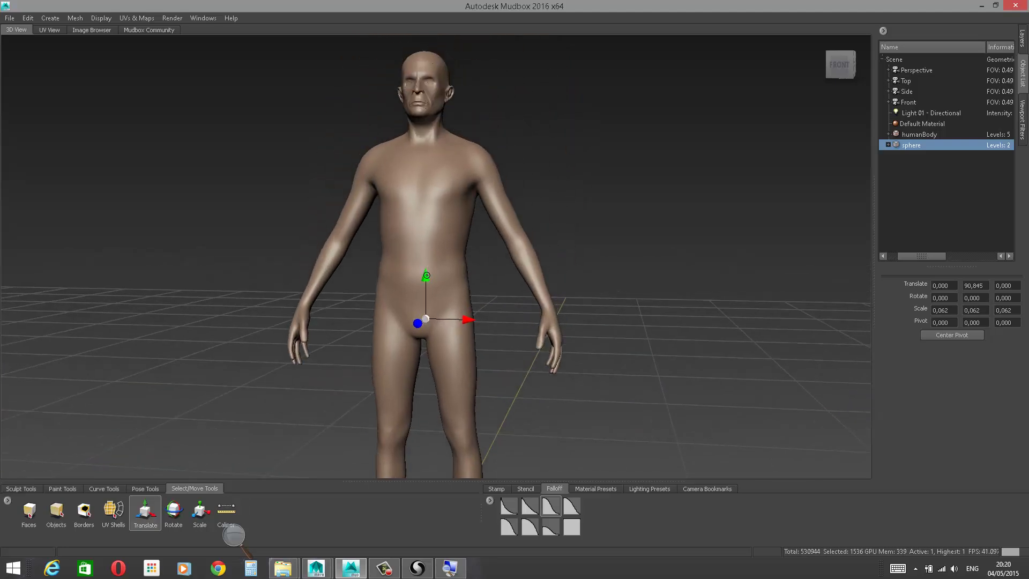
left_click_drag(426, 275, 444, 51)
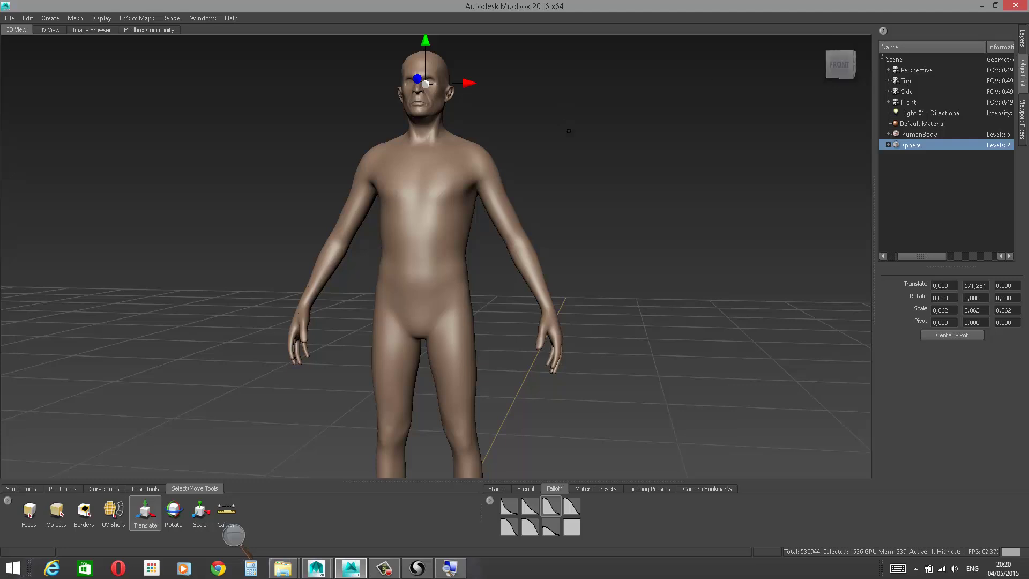
Step: Translate the sphere forward to about Z 6.972 and sideways to about X 4.611, over the character's left eye
middle_click_drag(424, 122, 444, 200, "alt")
right_click_drag(443, 209, 645, 182, "alt")
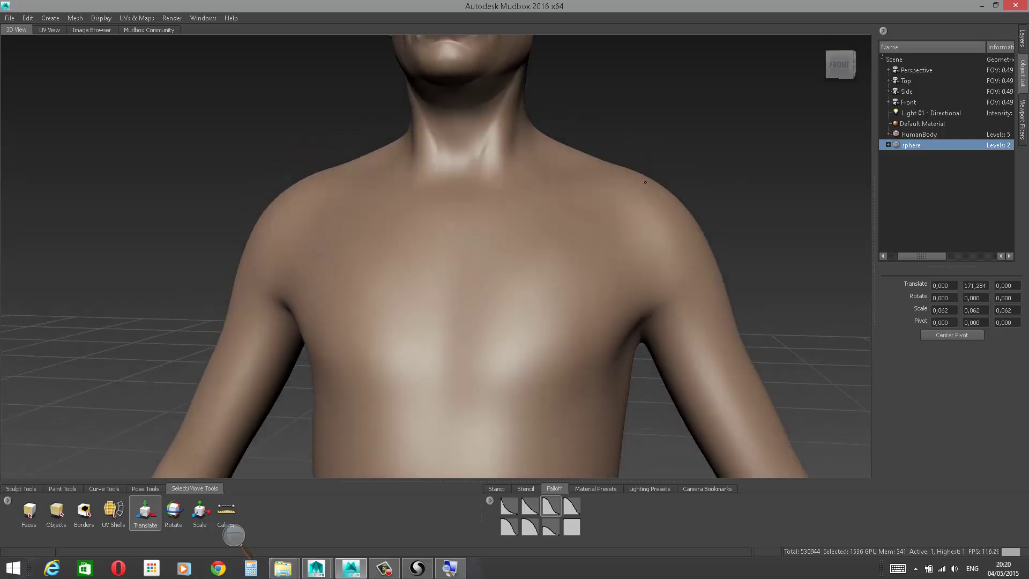
middle_click_drag(606, 134, 568, 344, "alt")
right_click_drag(569, 311, 643, 290, "alt")
left_click_drag(643, 284, 472, 288, "alt")
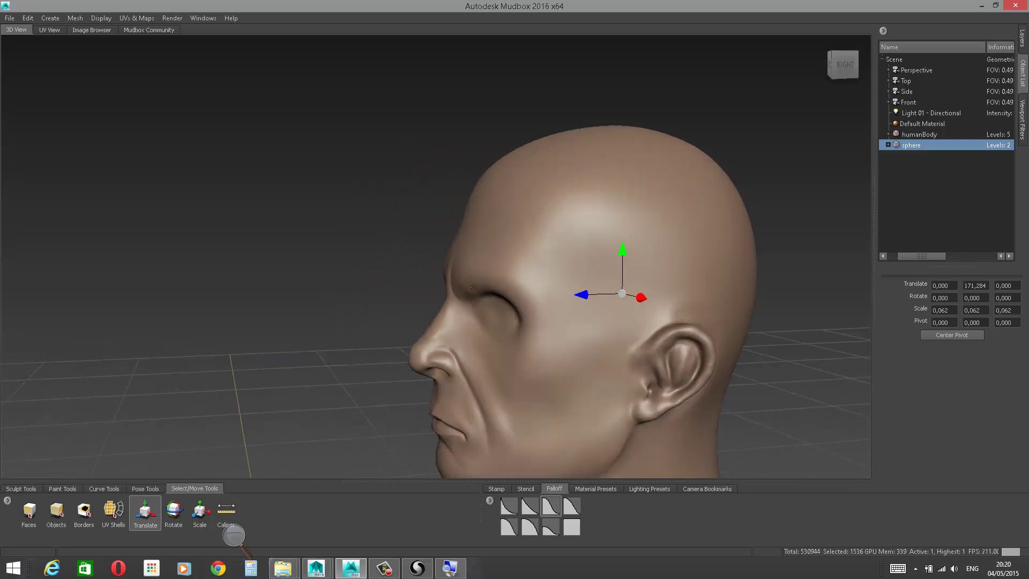
left_click_drag(579, 294, 487, 301)
left_click_drag(525, 312, 686, 310, "alt")
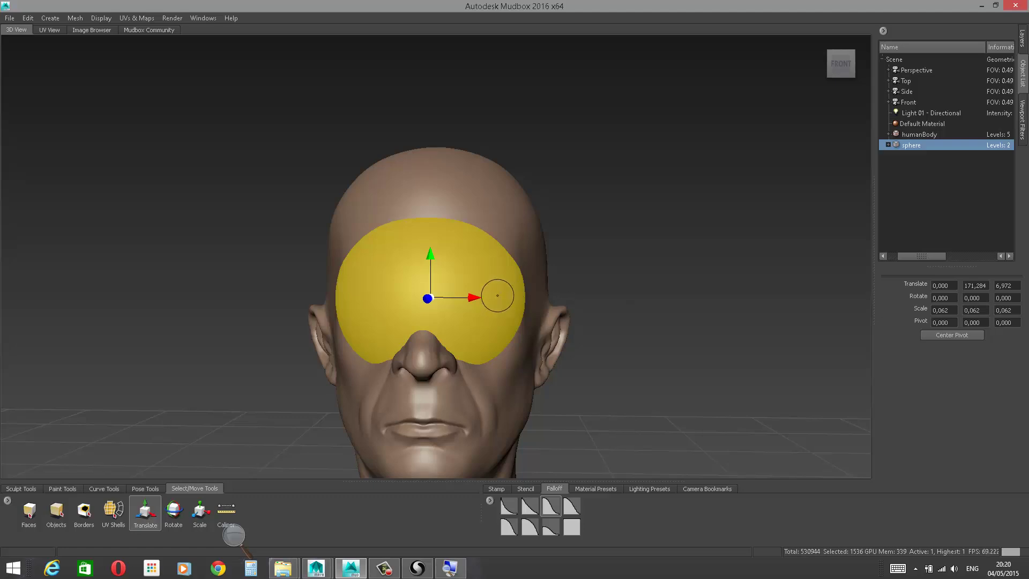
left_click_drag(473, 298, 539, 299)
Step: Scale the sphere uniformly to about 0.021 for an eyeball size
key("ctrl+v")
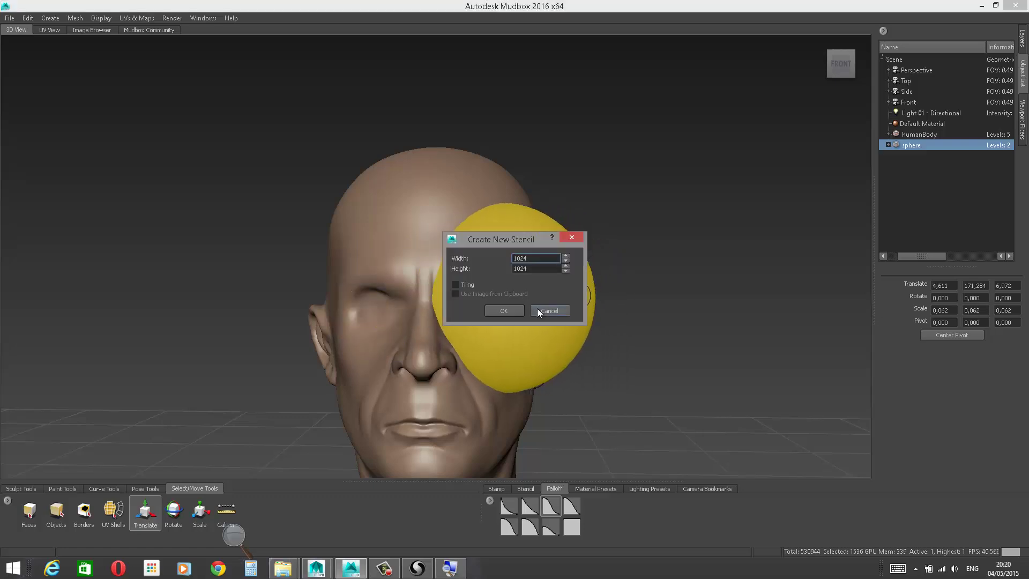
left_click(539, 311)
left_click(199, 511)
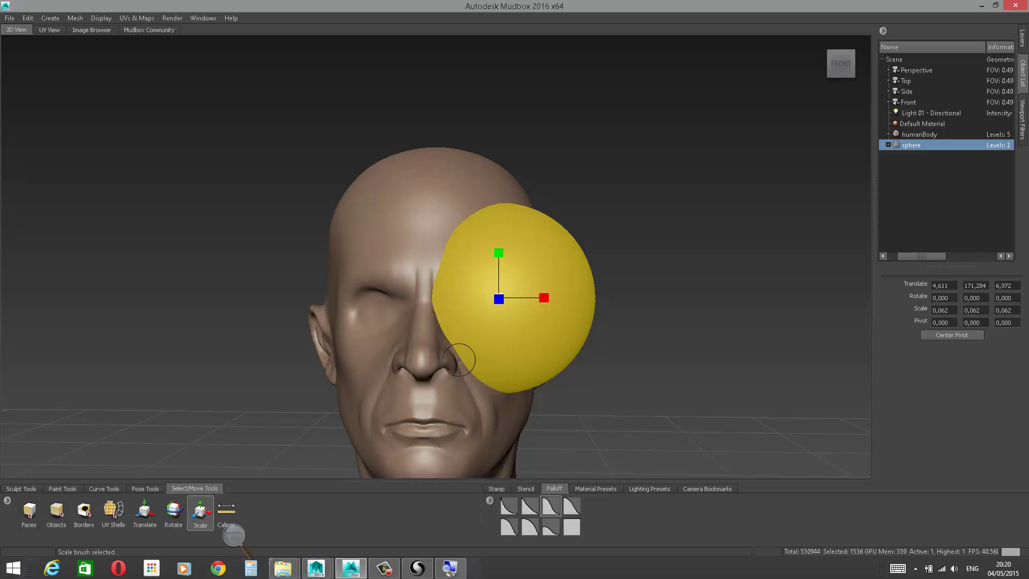
left_click_drag(560, 290, 500, 282, "alt")
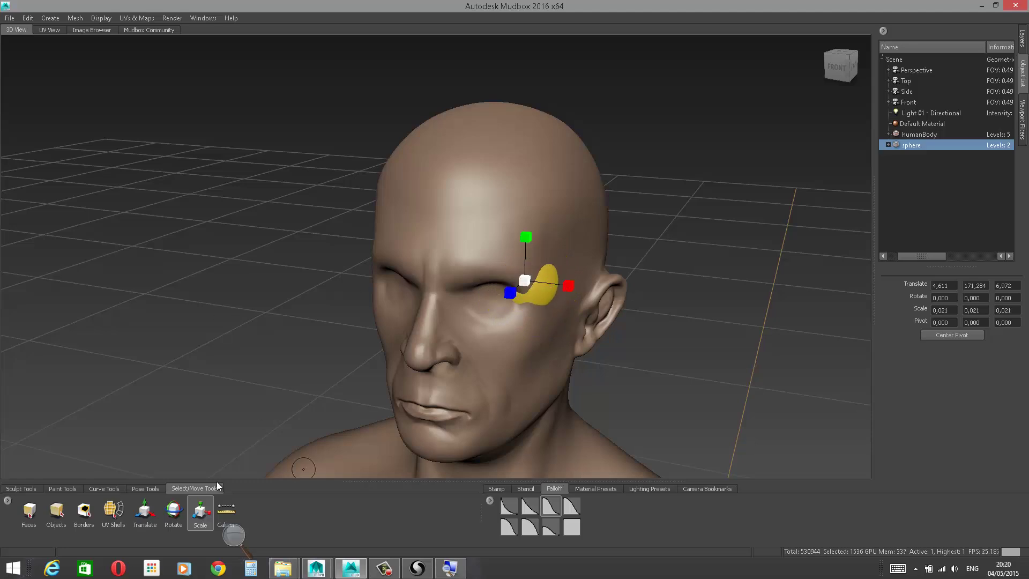
Step: Translate the eyeball sphere into the character's left eye socket, at about X 2.952, Y 170.330, Z 8.649
left_click(146, 515)
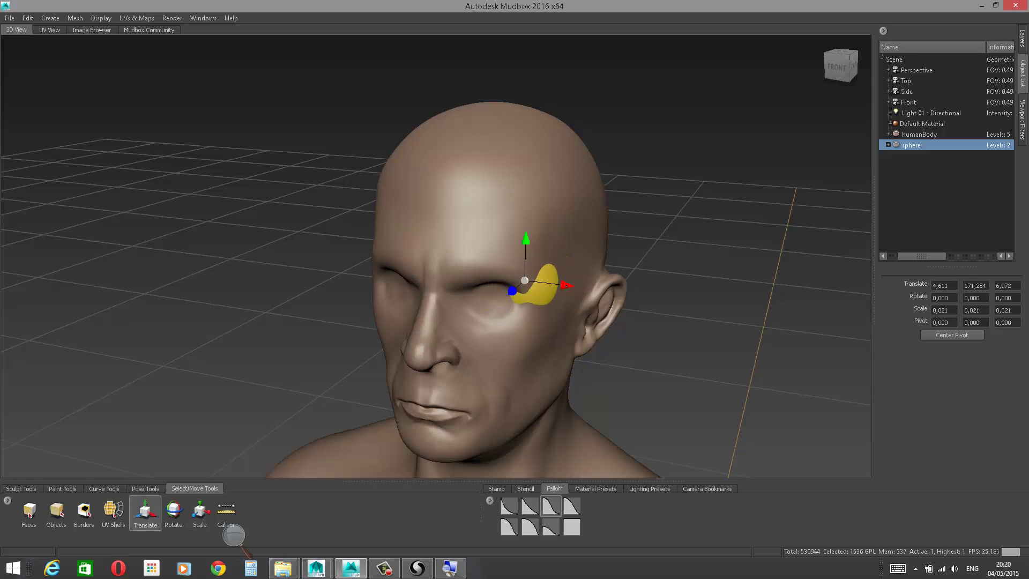
left_click_drag(566, 285, 506, 249)
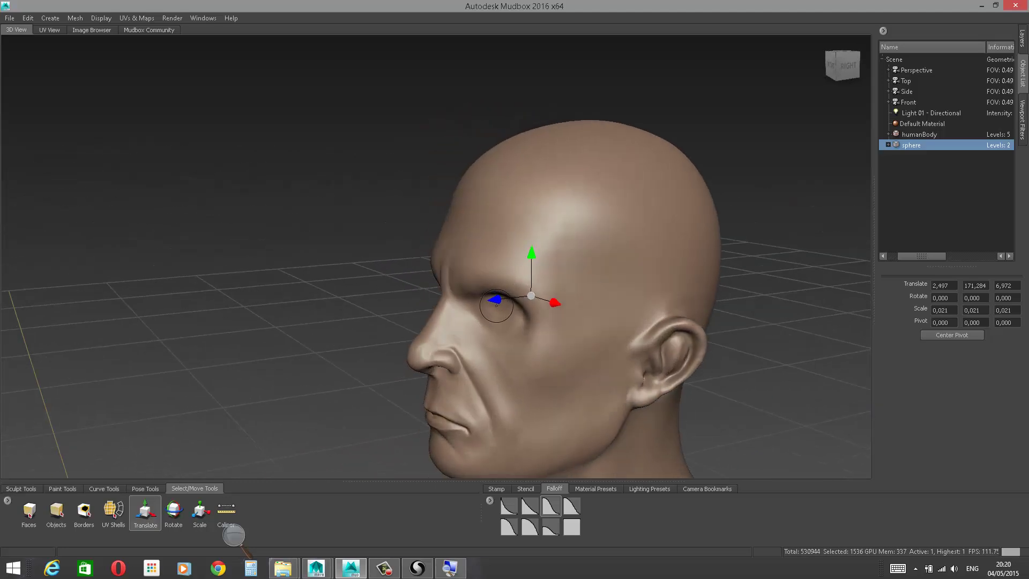
left_click_drag(497, 299, 474, 302)
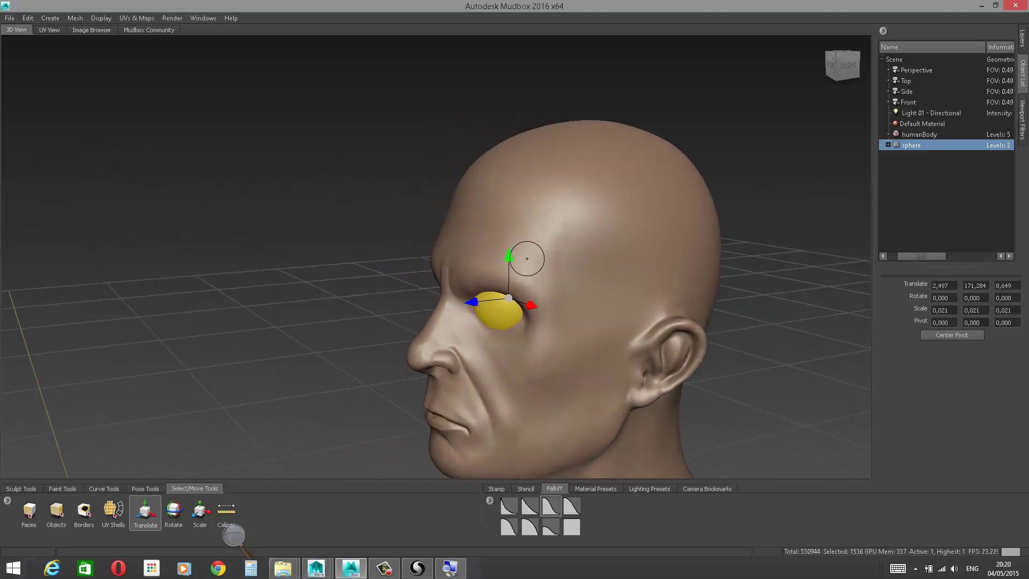
left_click_drag(509, 256, 574, 264)
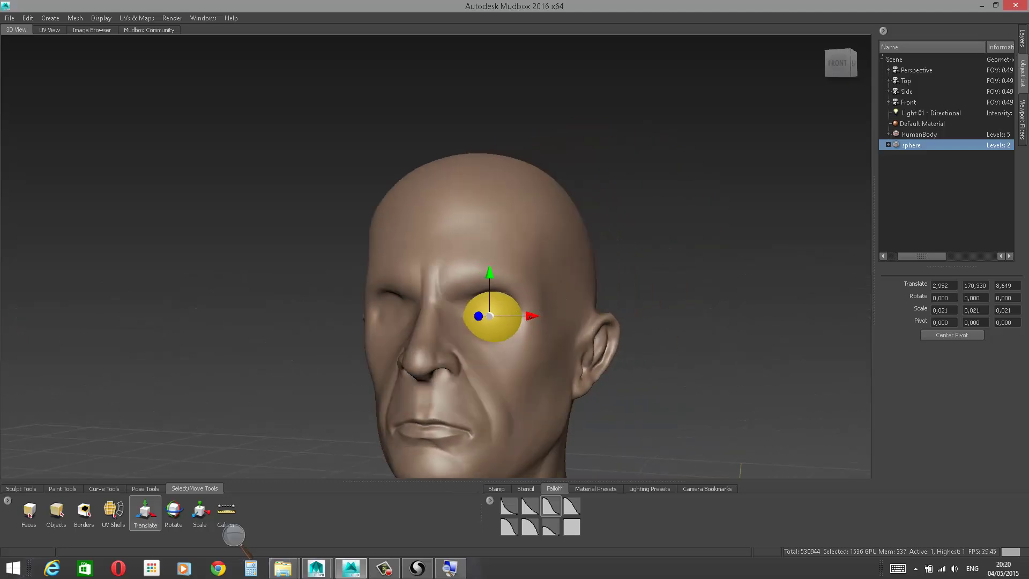
Step: Adjust the eyeball's position in the socket to about X 2.401, Y 170.613, Z 8.269
left_click_drag(470, 258, 486, 312, "alt")
left_click_drag(486, 313, 516, 272, "alt")
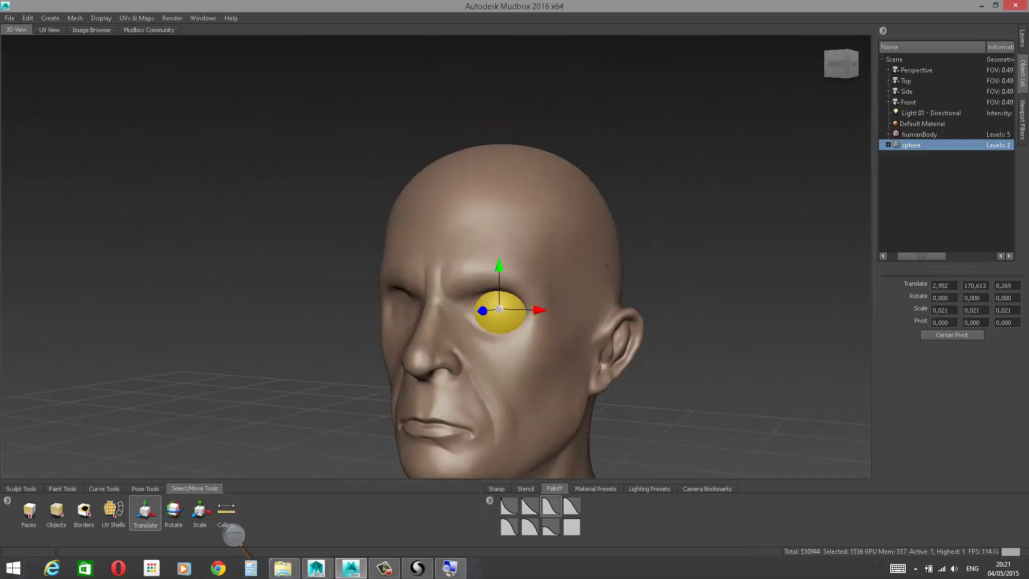
right_click_drag(516, 272, 733, 253, "alt")
middle_click_drag(553, 370, 564, 232, "alt")
right_click_drag(564, 232, 593, 248, "alt")
middle_click_drag(593, 249, 515, 327, "alt")
left_click_drag(515, 327, 506, 274, "alt")
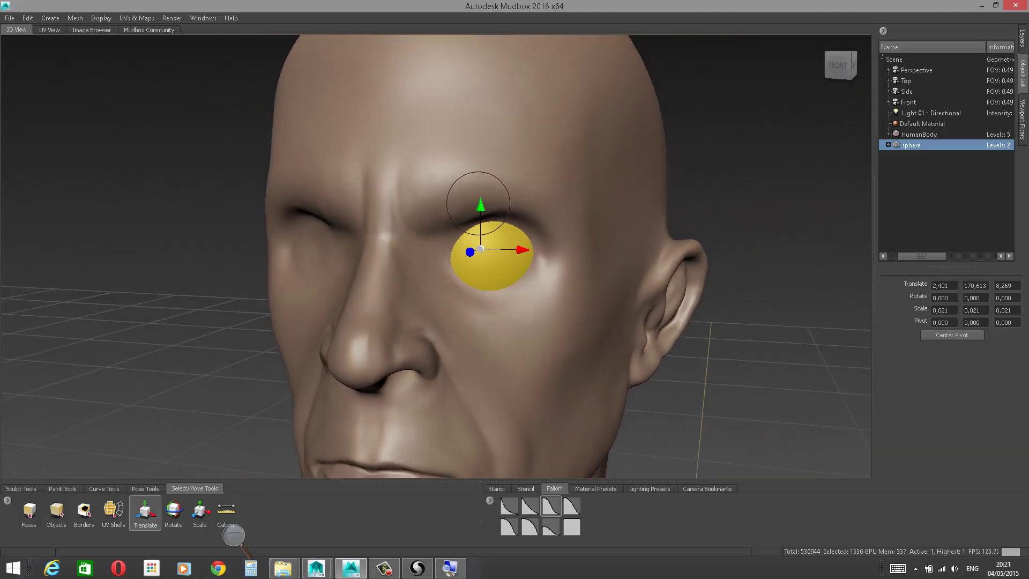
Step: Raise the eyeball slightly to about Y 170.743 and deselect it with the Objects tool
left_click_drag(480, 204, 479, 199)
mouse_move(566, 216)
left_mouse_down("alt")
mouse_move(536, 215)
mouse_move(568, 216)
left_mouse_up("alt")
right_click_drag(653, 209, 769, 179, "alt")
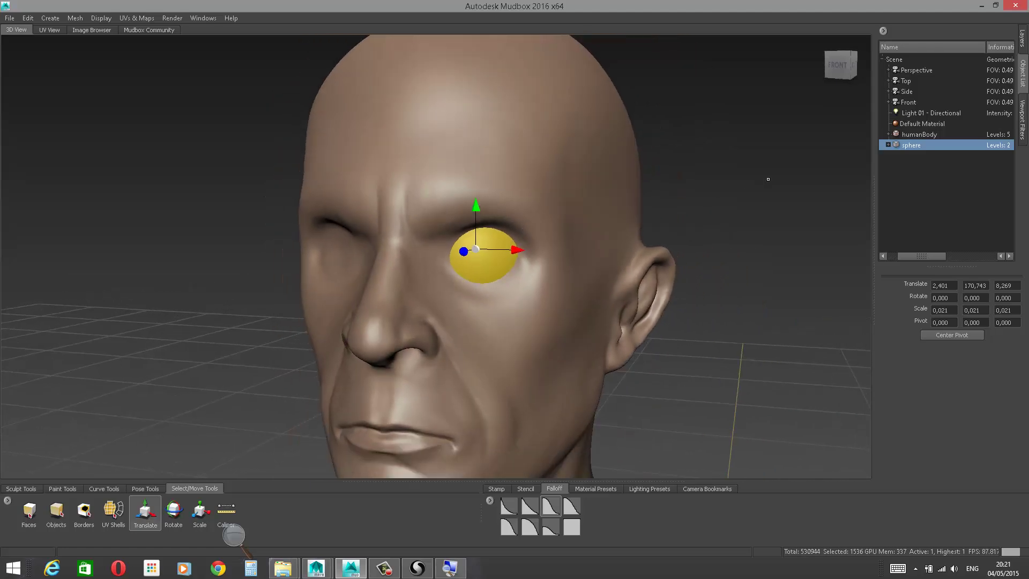
left_click(56, 512)
left_click(663, 232)
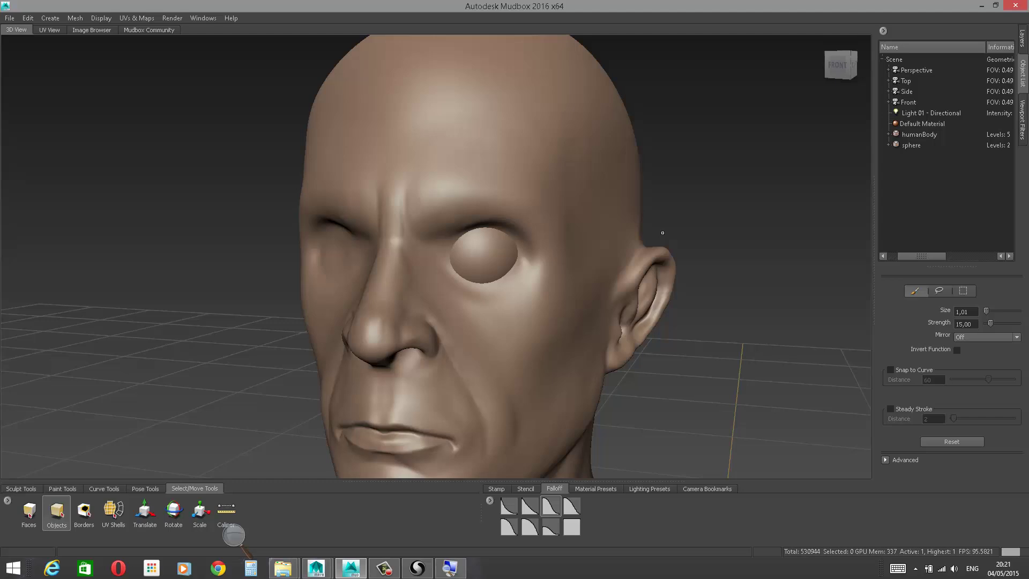
Step: Choose the Grab brush and enlarge it to size 2.70 for reshaping the skin around the character's left eyeball
left_click(929, 136)
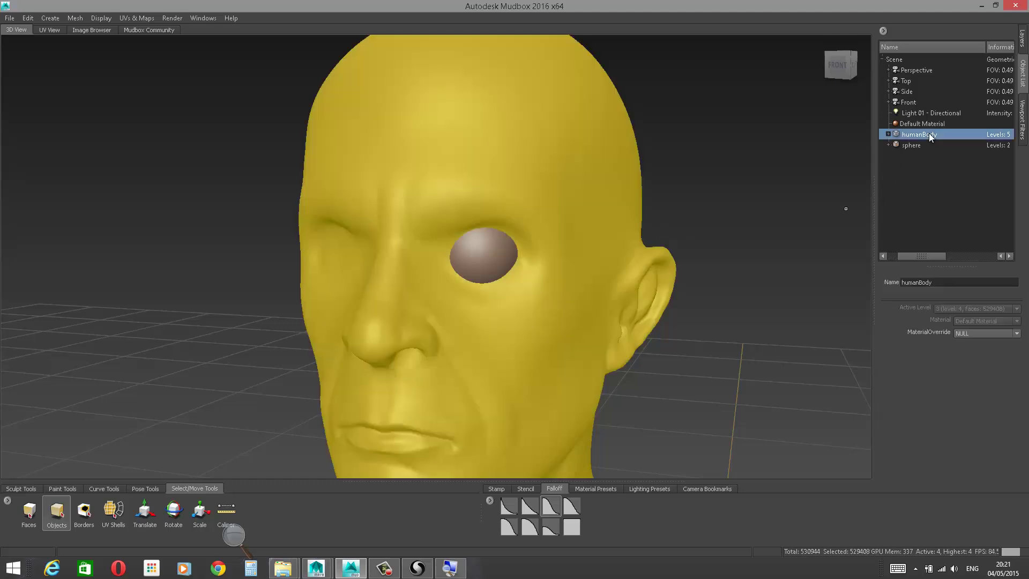
left_click(792, 190)
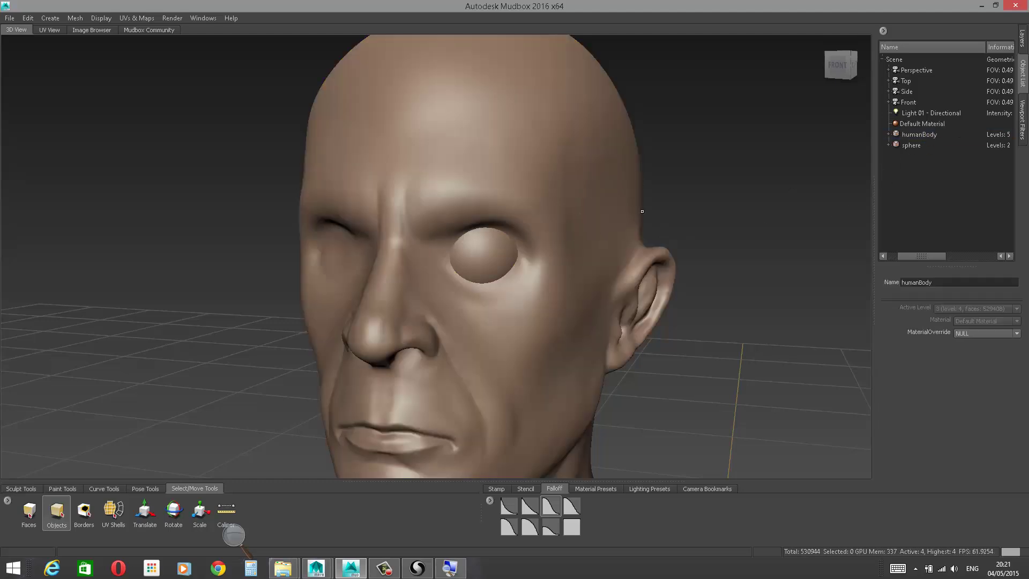
left_click_drag(641, 253, 679, 237, "alt")
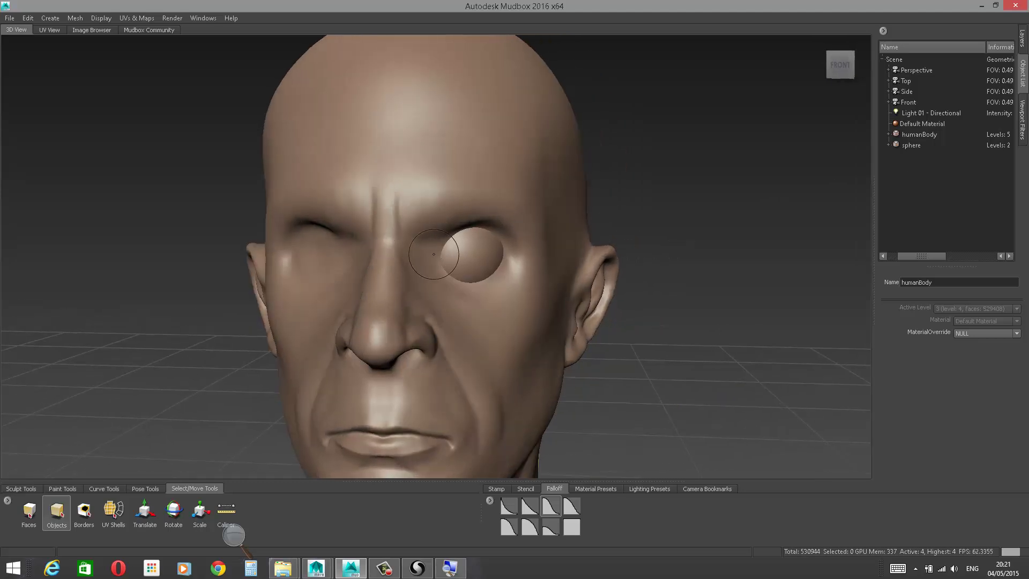
left_click(24, 489)
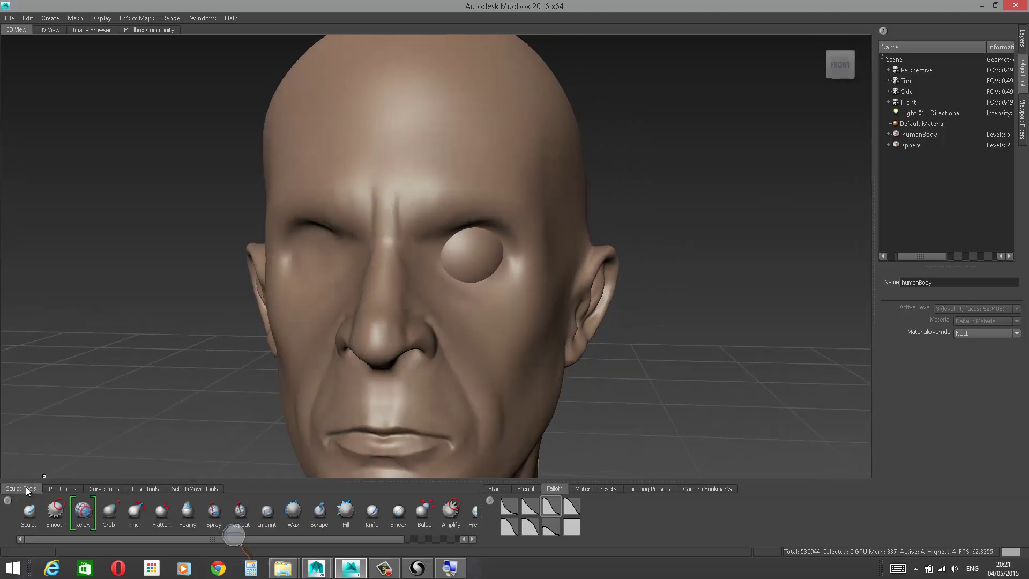
left_click(110, 513)
right_click(439, 260)
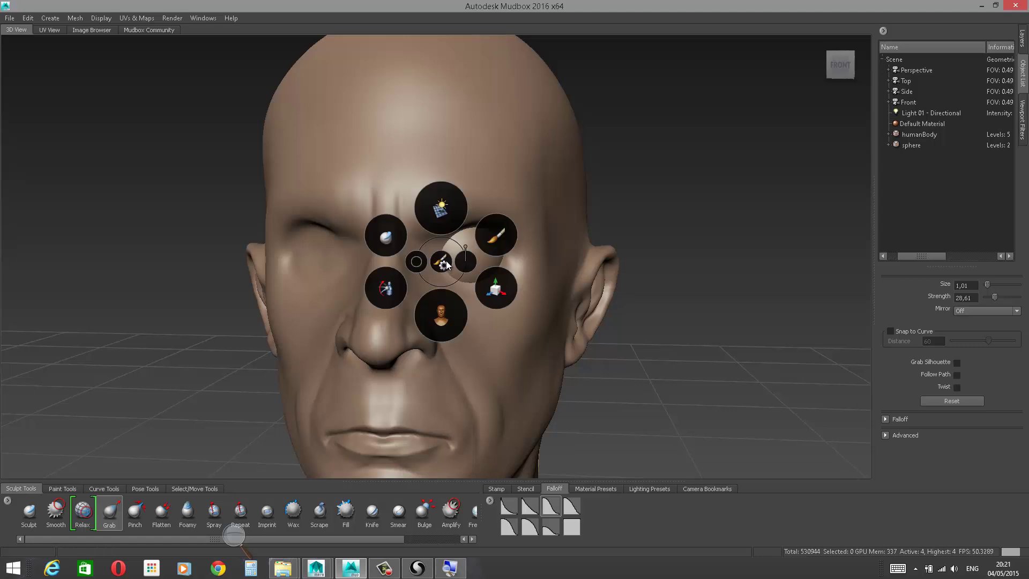
key("b")
mouse_move(448, 268)
left_mouse_down()
mouse_move(505, 268)
mouse_move(491, 268)
left_mouse_up()
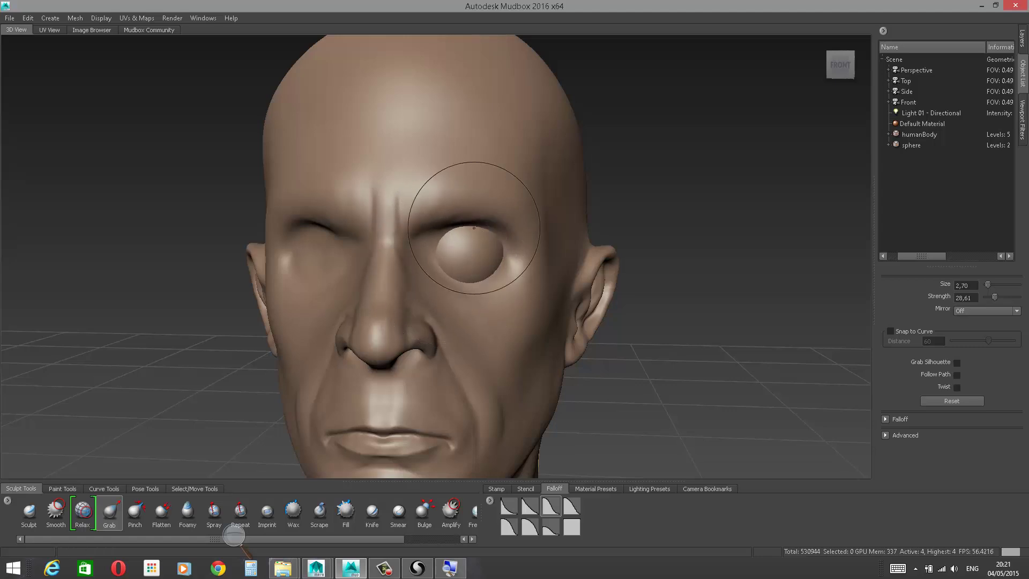
left_click_drag(525, 242, 448, 242, "alt")
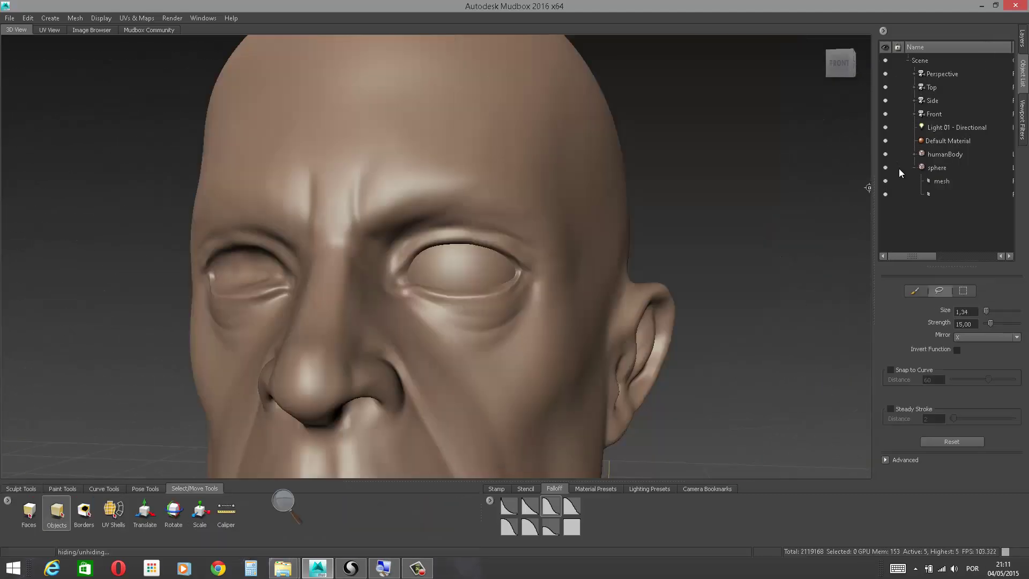
Step: Lock the eyeball sphere in the object list so that sculpting affects only the head
left_click(899, 168)
mouse_move(668, 233)
left_mouse_down("alt")
mouse_move(724, 229)
mouse_move(665, 225)
left_mouse_up("alt")
left_click_drag(722, 191, 730, 158, "alt")
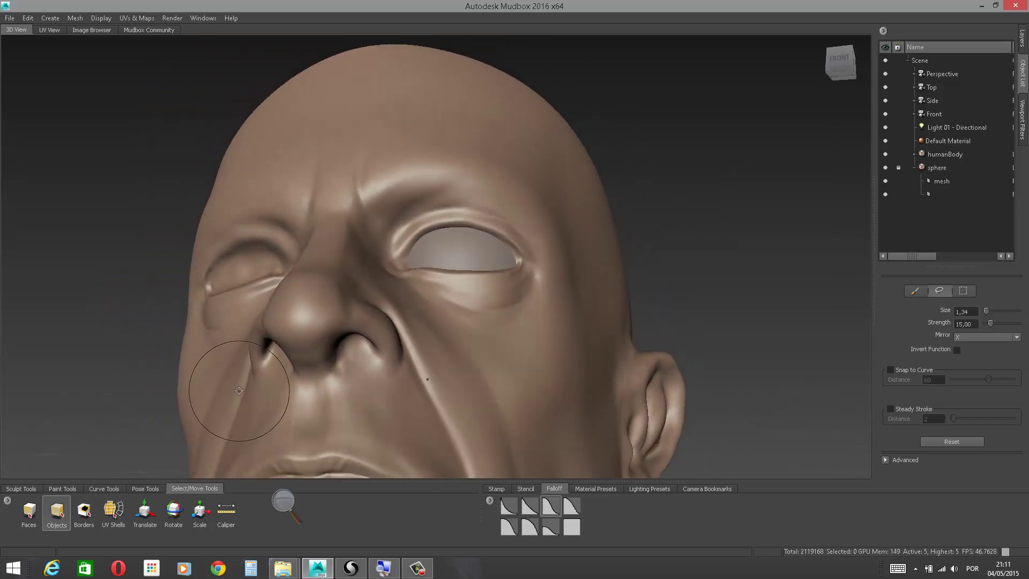
Step: Pull the upper eyelid edge into shape over the eyeball using the Grab brush at size 1.34 with X mirroring
left_click(21, 489)
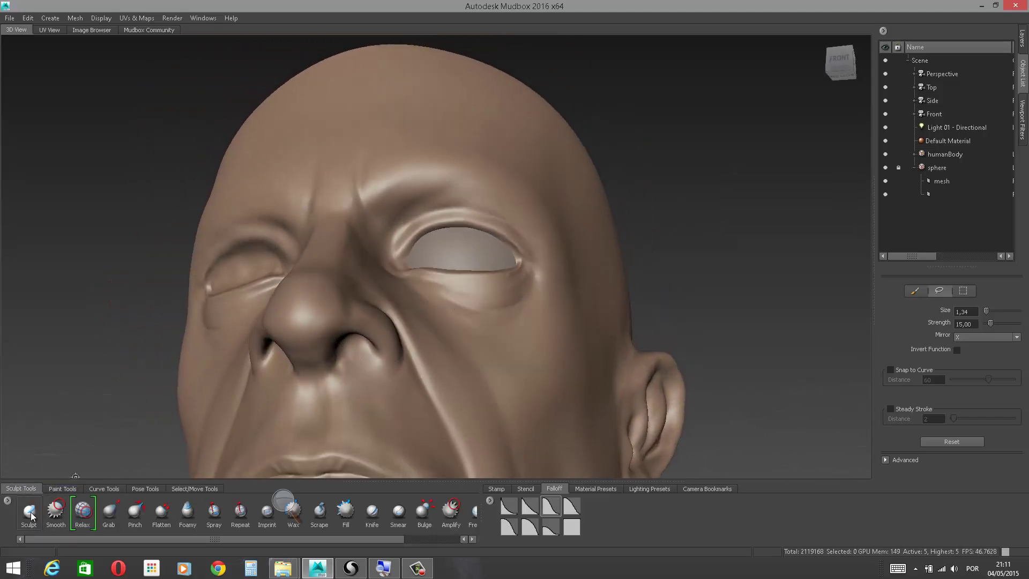
left_click(109, 512)
left_click_drag(504, 192, 503, 173, "alt")
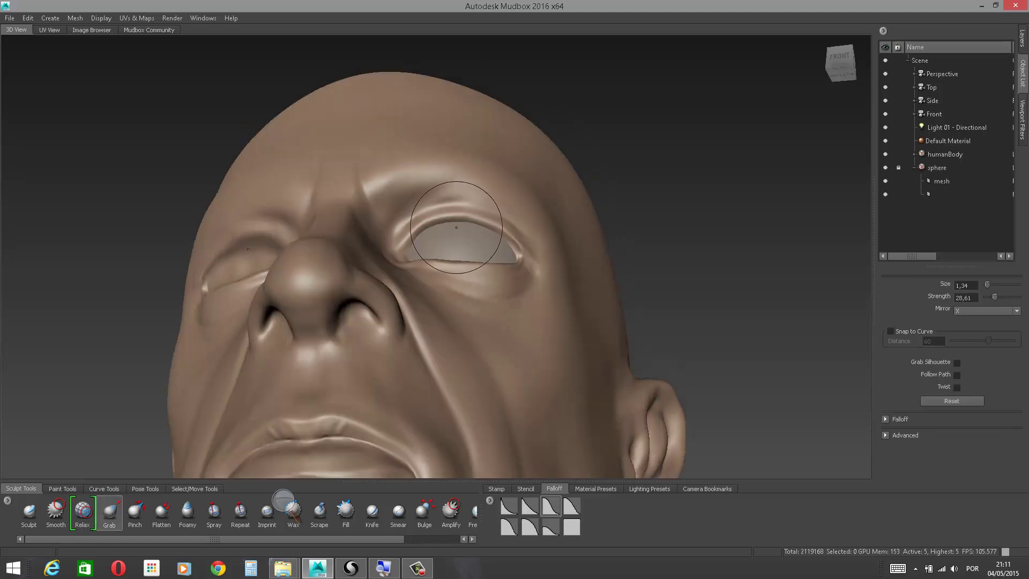
mouse_move(465, 226)
left_mouse_down()
mouse_move(480, 217)
mouse_move(402, 278)
mouse_move(485, 315)
left_mouse_up()
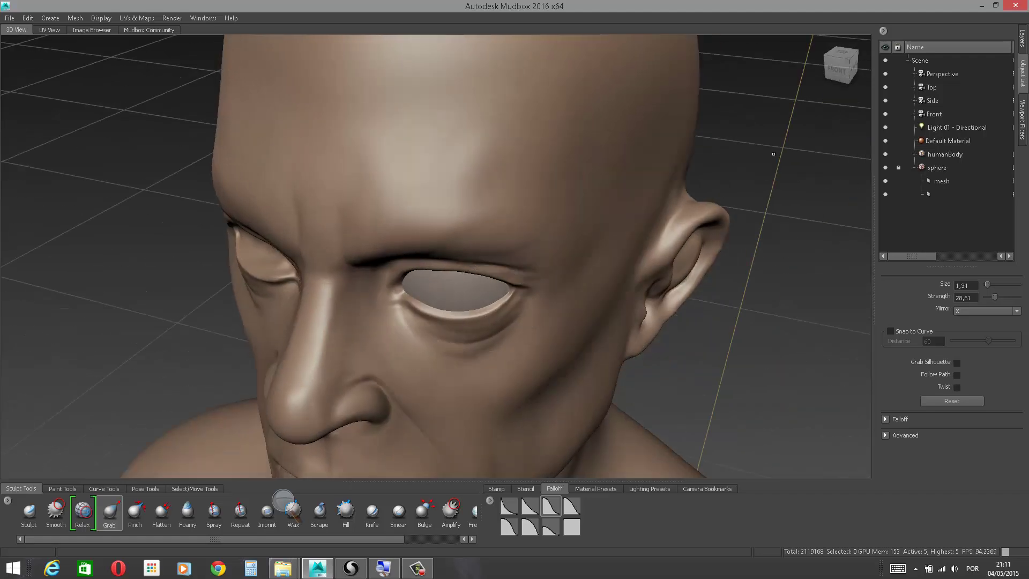
left_click_drag(774, 153, 799, 131, "alt")
left_click_drag(689, 214, 703, 165, "alt")
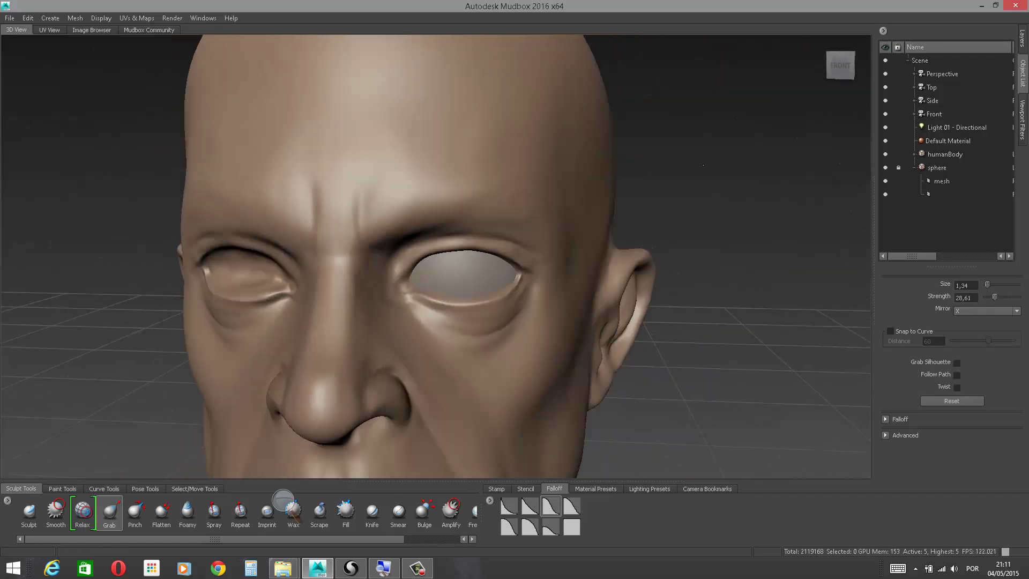
right_click_drag(703, 166, 684, 252, "alt")
left_click_drag(684, 252, 729, 156, "alt")
mouse_move(728, 118)
left_mouse_down("alt")
mouse_move(697, 169)
mouse_move(715, 181)
left_mouse_up("alt")
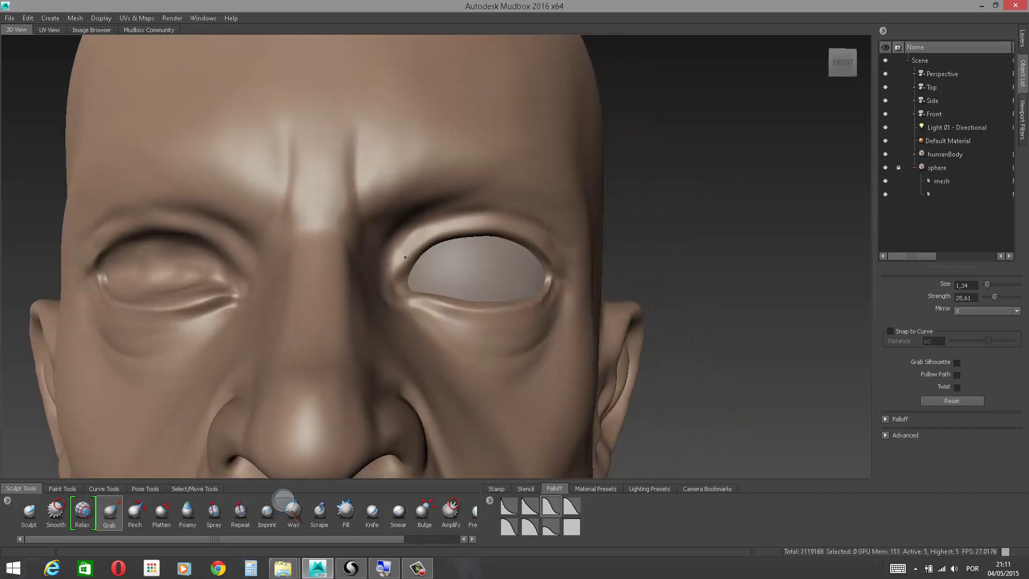
Step: Carve a crease around the inner eye corner with the inverted Sculpt brush at size 0.54 and strength 0.42
right_click_drag(498, 230, 503, 273, "alt")
left_click_drag(504, 273, 487, 279, "alt")
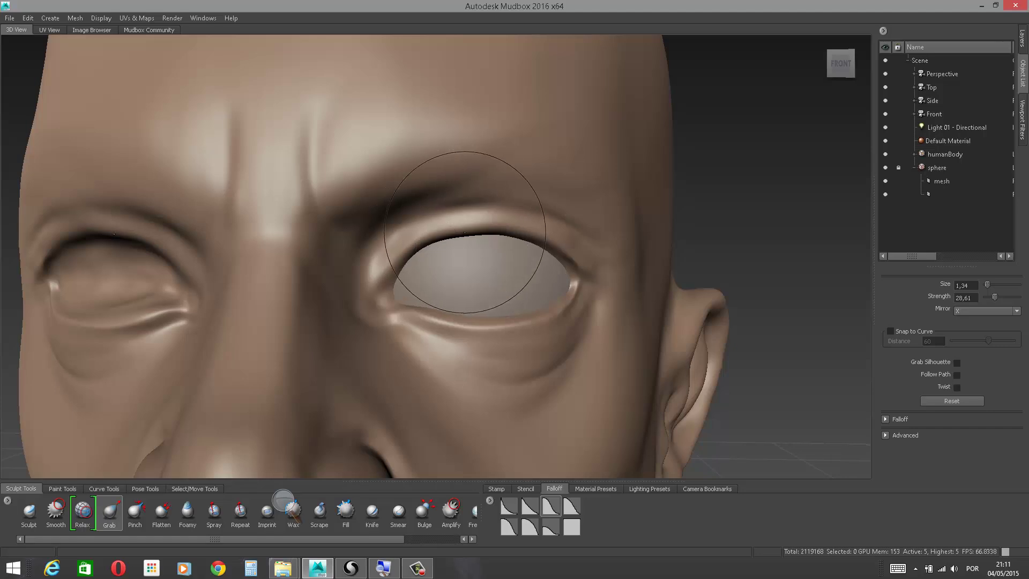
left_click(30, 512)
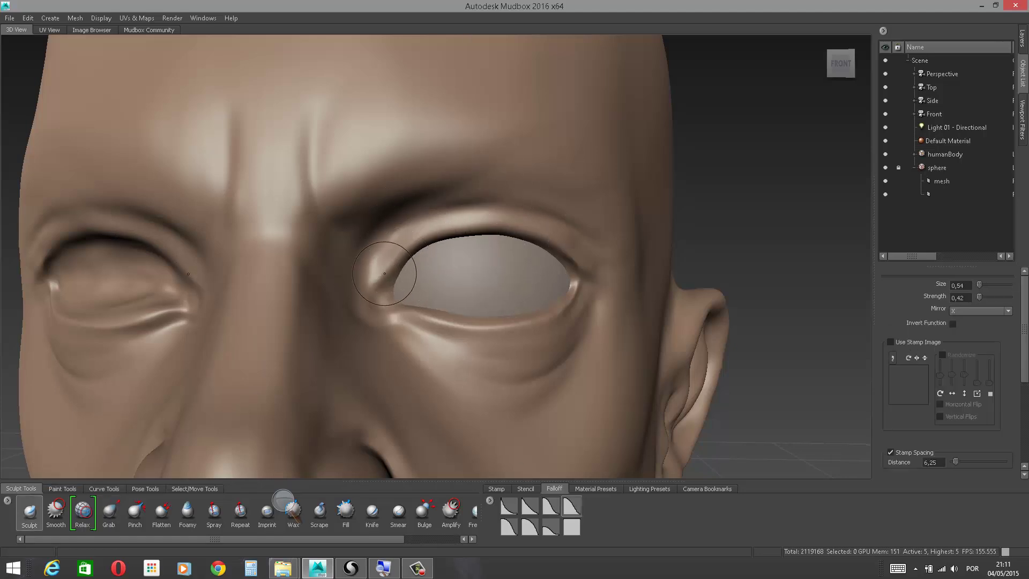
left_click_drag(385, 274, 370, 301, "ctrl")
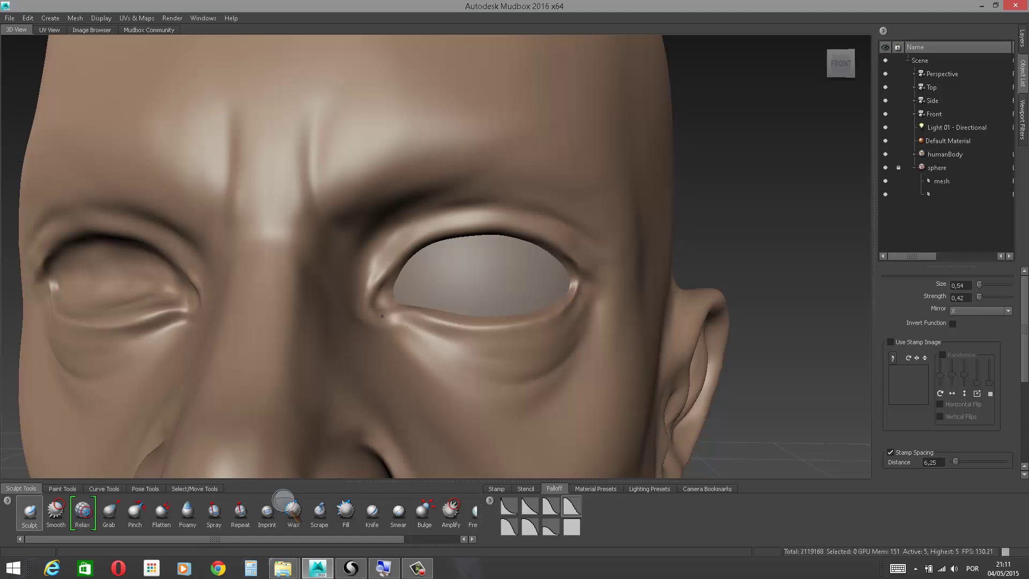
Step: Build up the lower eyelid rim toward the outer eye corner and smooth the stroke
left_click_drag(797, 199, 852, 235, "alt")
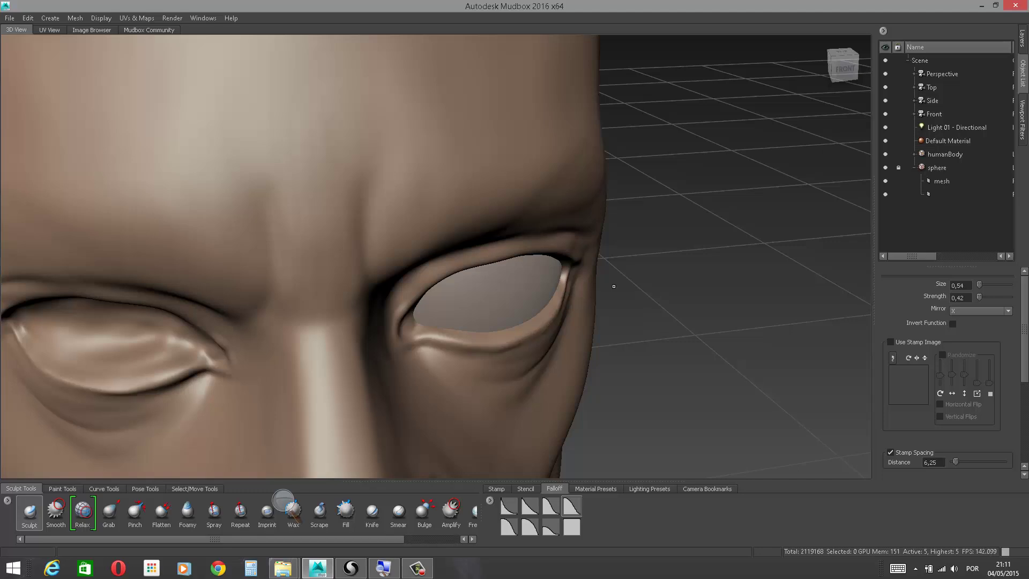
left_click_drag(614, 286, 559, 268, "alt")
left_click_drag(497, 339, 547, 324)
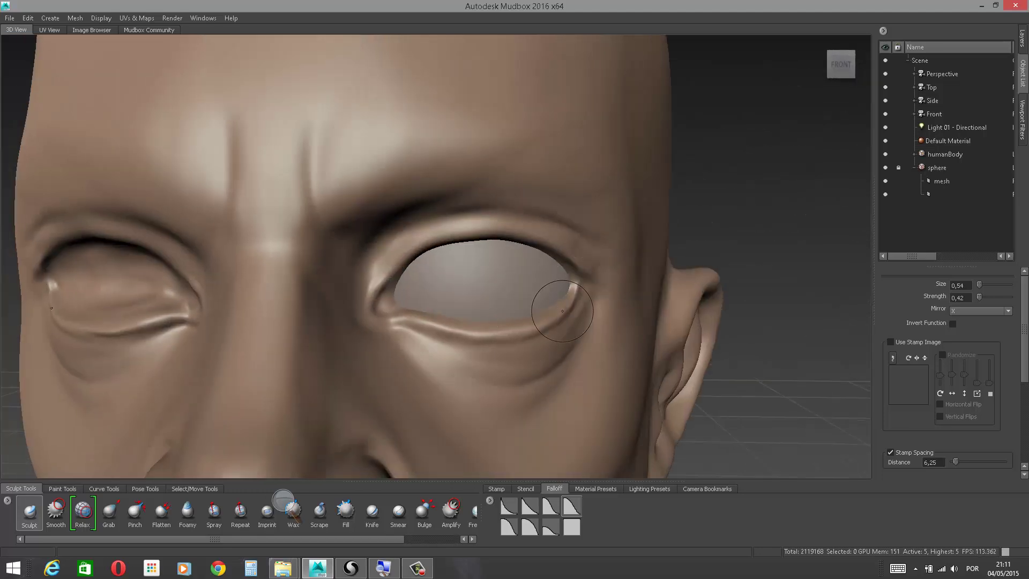
left_click_drag(563, 311, 537, 328, "shift")
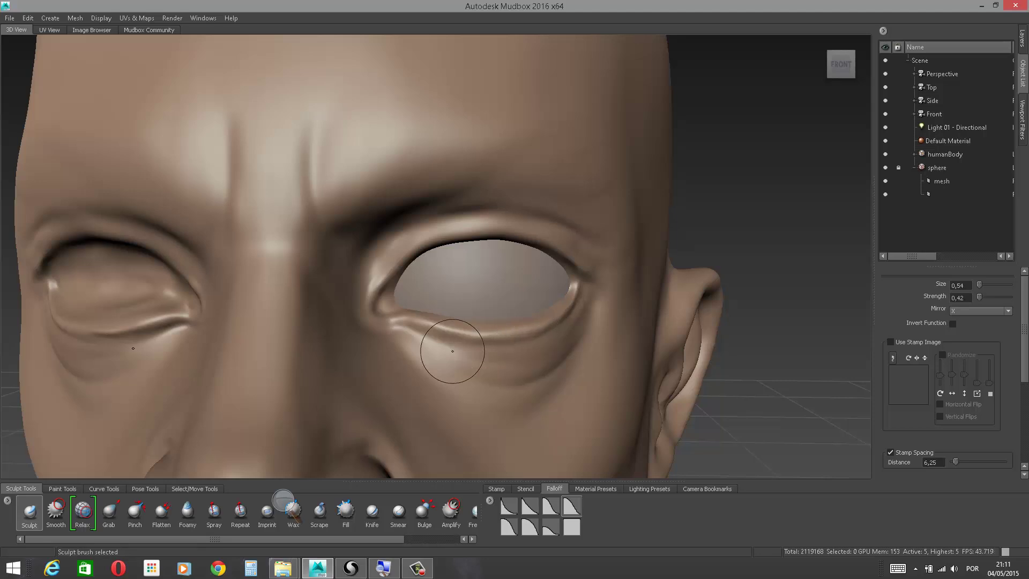
Step: Smooth the skin beside the inner eye corner and build up the inner half of the upper eyelid rim
left_click_drag(452, 351, 365, 370, "alt")
mouse_move(347, 285)
left_mouse_down("shift")
mouse_move(338, 311)
mouse_move(358, 272)
left_mouse_up("shift")
mouse_move(851, 161)
left_mouse_down("alt")
mouse_move(885, 122)
mouse_move(904, 117)
left_mouse_up("alt")
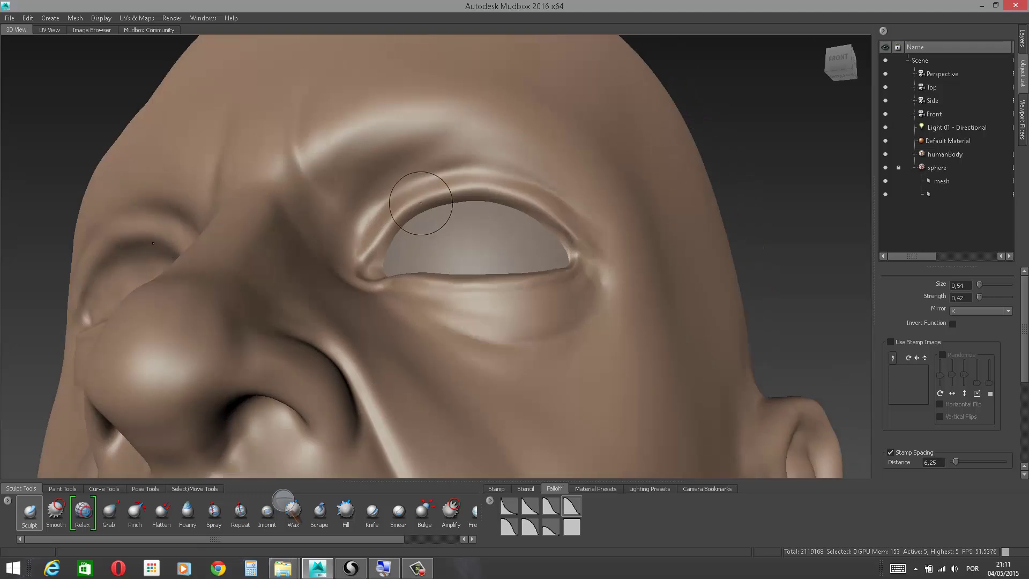
mouse_move(369, 253)
left_mouse_down()
mouse_move(402, 210)
mouse_move(472, 187)
left_mouse_up()
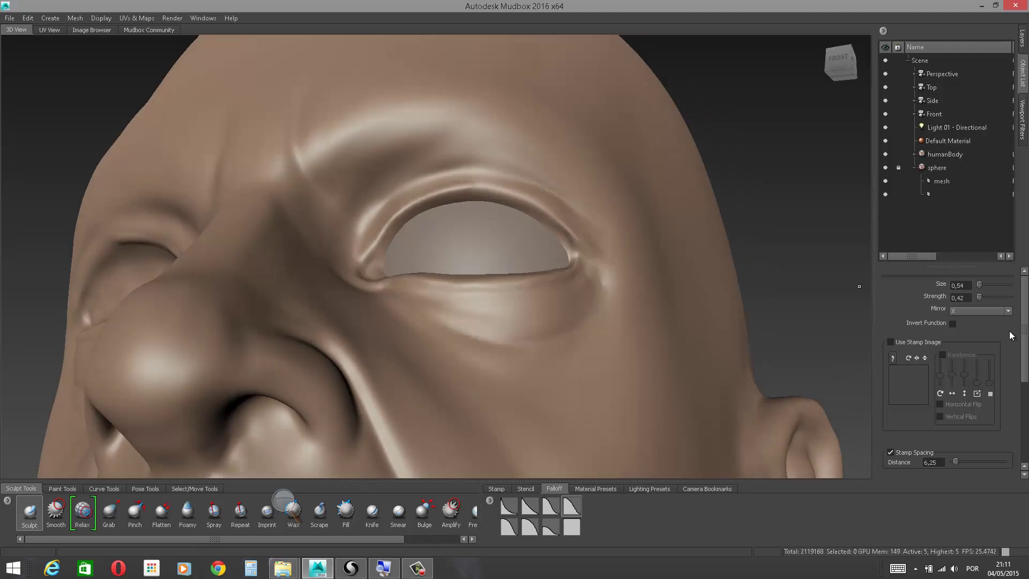
Step: Set the Sculpt brush's Steady Stroke distance to 1 and refine the upper eyelid rim out past the outer eye corner
left_click_drag(1024, 336, 1025, 411)
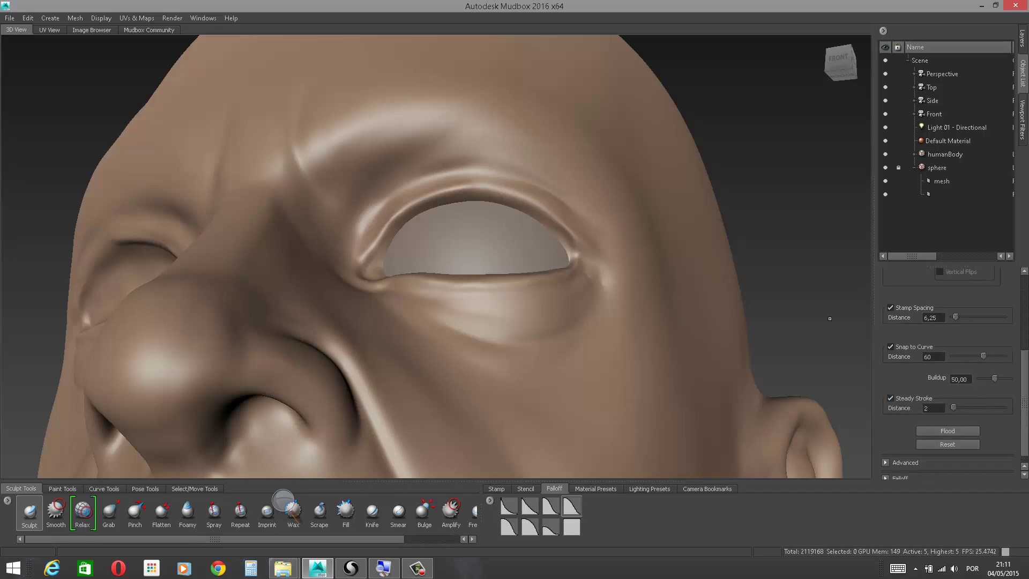
left_click_drag(830, 318, 873, 360, "alt")
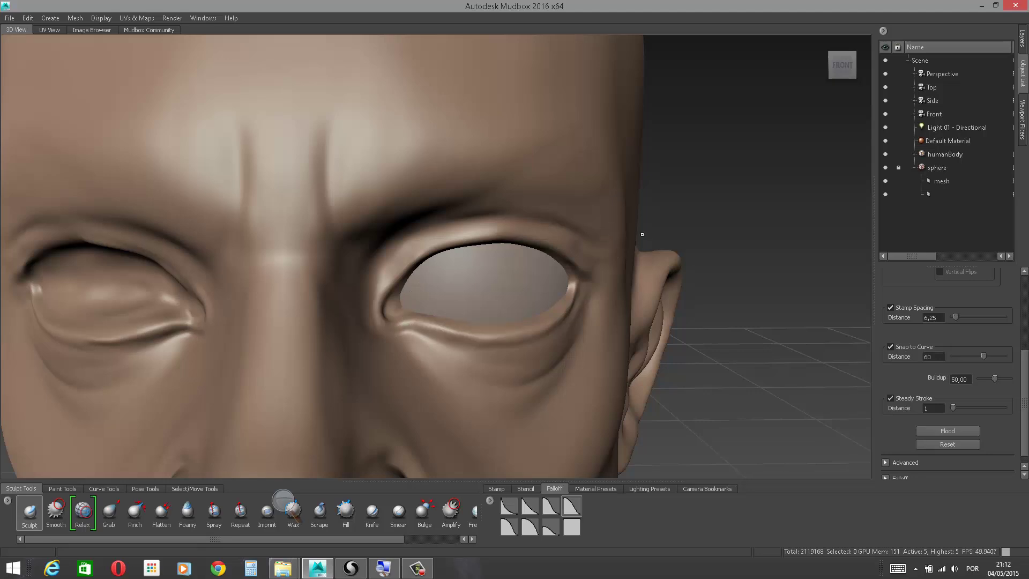
left_click_drag(642, 234, 714, 184, "alt")
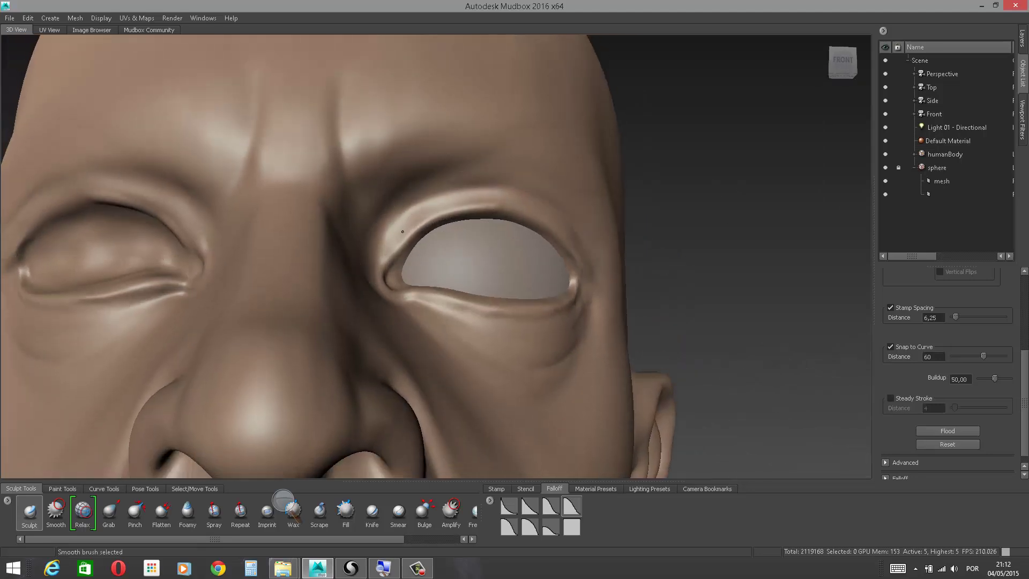
left_click_drag(424, 226, 485, 209, "shift")
key("ctrl+z")
mouse_move(789, 176)
left_mouse_down("alt")
mouse_move(749, 207)
mouse_move(609, 205)
left_mouse_up("alt")
left_click_drag(434, 186, 436, 185)
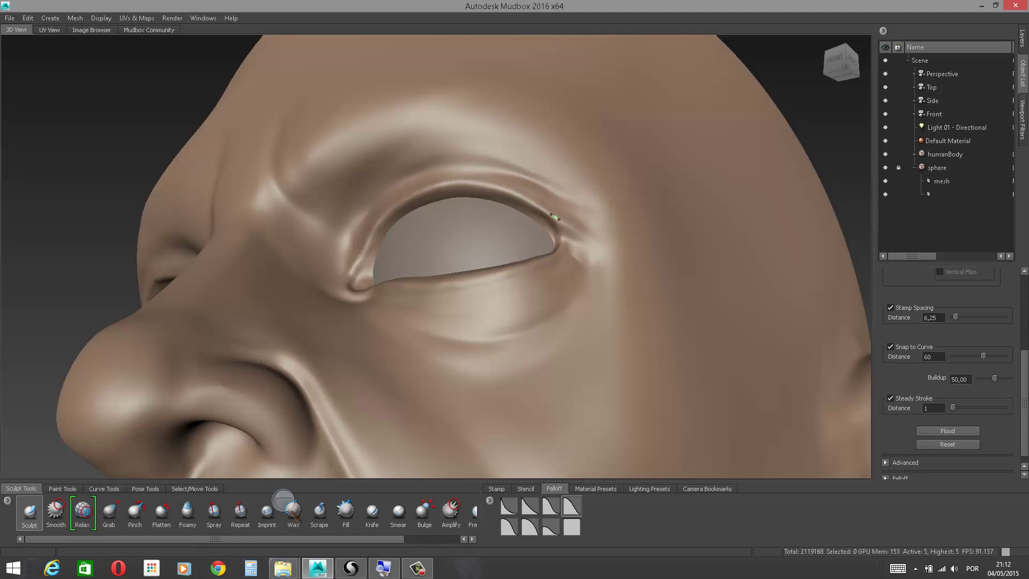
left_click_drag(580, 234, 595, 243)
Step: Sculpt the outer part of the lower eyelid rim and smooth it along the lid's middle
mouse_move(774, 172)
left_mouse_down("alt")
mouse_move(887, 188)
mouse_move(911, 230)
left_mouse_up("alt")
left_click_drag(578, 286, 571, 299)
left_click_drag(516, 327, 521, 326)
left_click_drag(521, 327, 525, 329, "shift")
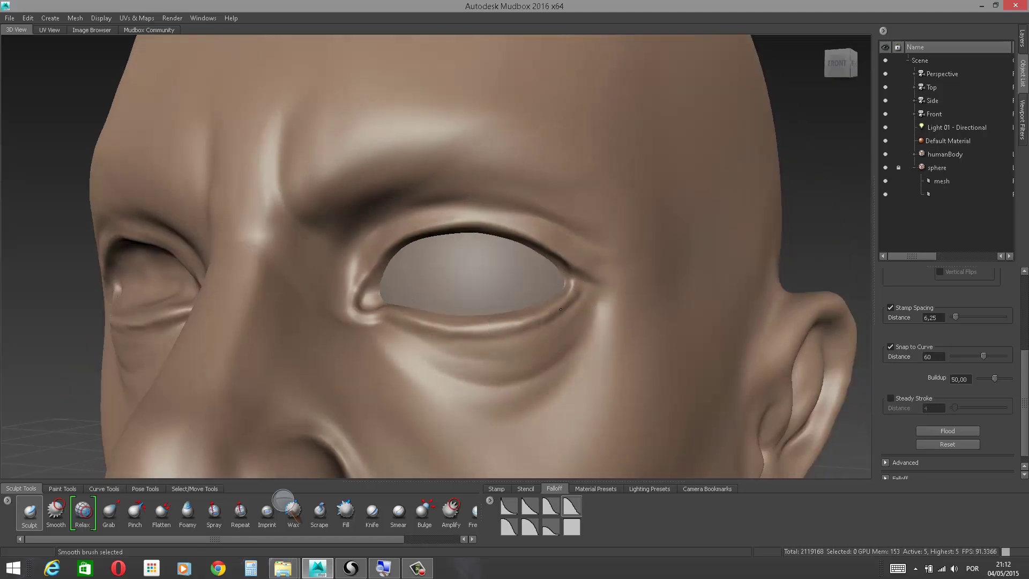
Step: Refine the outer eye corner where the upper and lower eyelids meet with short Sculpt strokes
left_click_drag(809, 198, 784, 191, "alt")
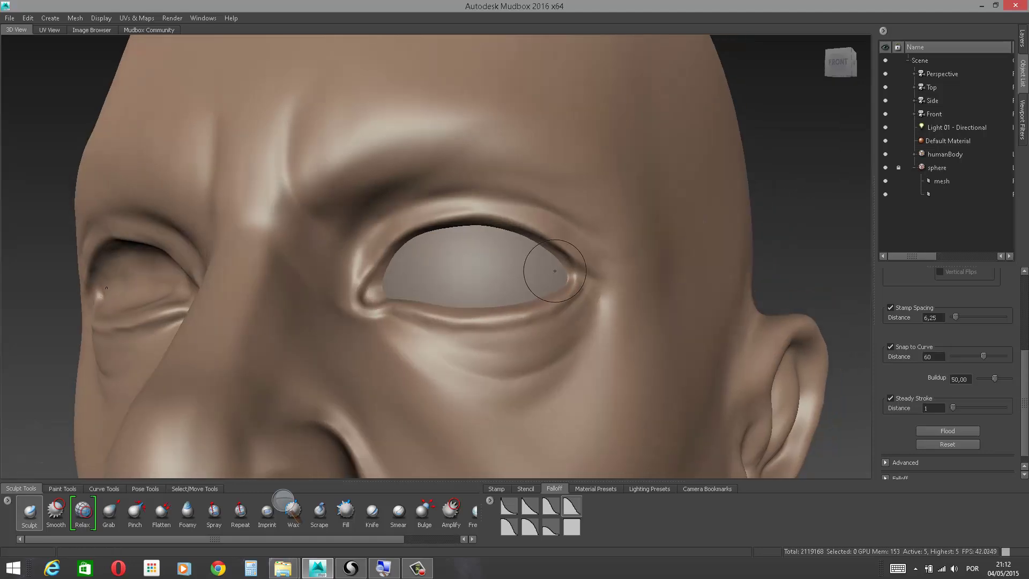
mouse_move(572, 275)
left_mouse_down()
mouse_move(564, 272)
mouse_move(582, 283)
mouse_move(556, 258)
left_mouse_up()
mouse_move(559, 262)
left_mouse_down()
mouse_move(576, 278)
mouse_move(577, 267)
left_mouse_up()
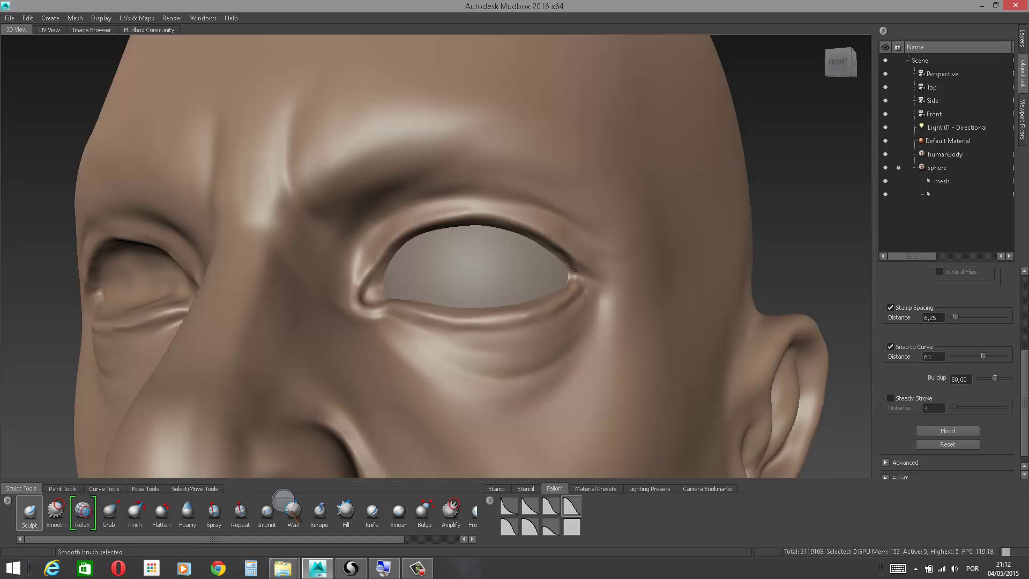
Step: Carve the fold above the upper eyelid with an inverted Sculpt stroke and smooth its upper edge
left_click_drag(575, 269, 622, 270, "alt")
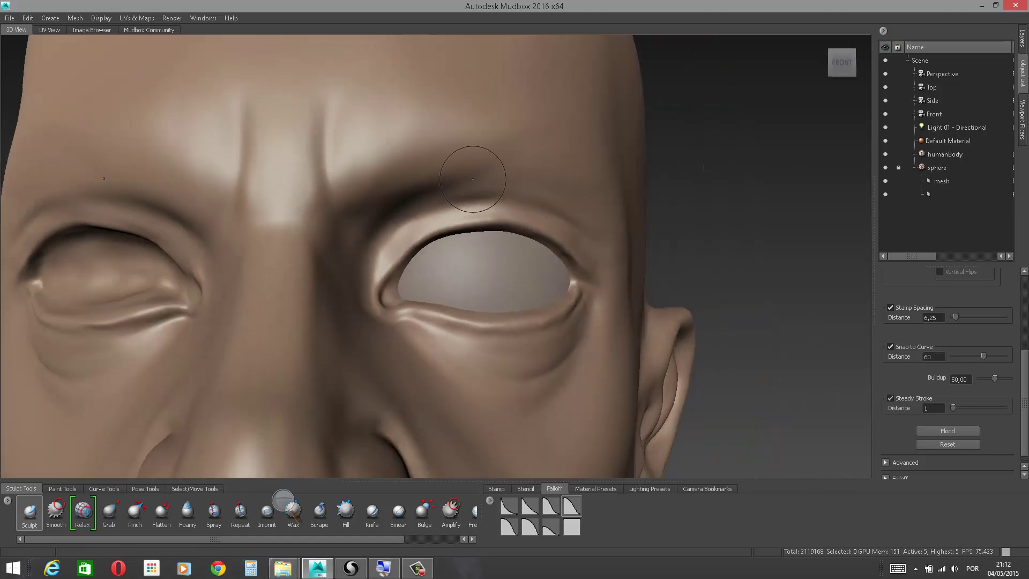
mouse_move(415, 217)
left_mouse_down("ctrl")
mouse_move(476, 200)
mouse_move(534, 209)
left_mouse_up("ctrl")
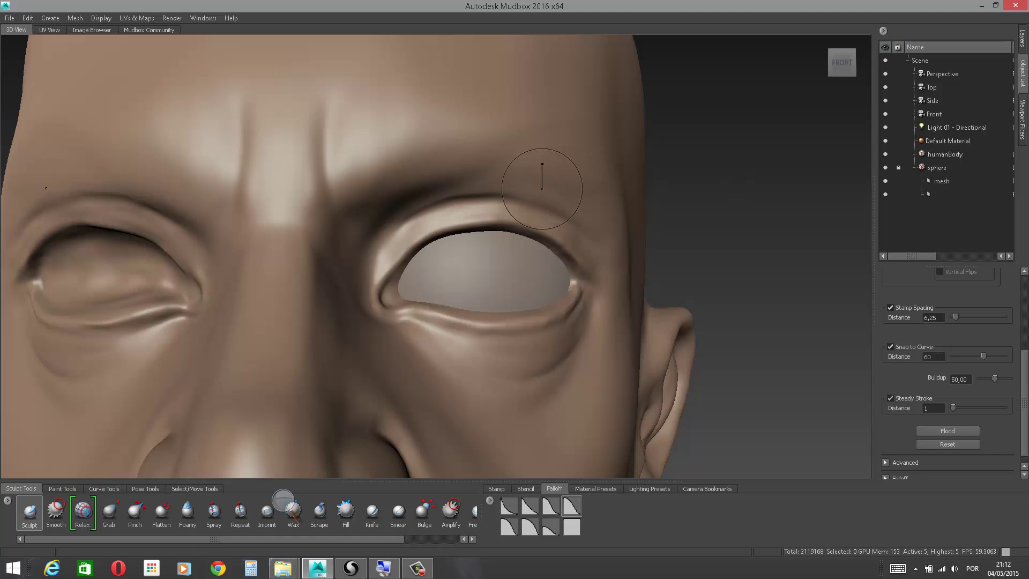
left_click_drag(586, 152, 627, 172, "alt")
left_click_drag(503, 207, 477, 210, "shift")
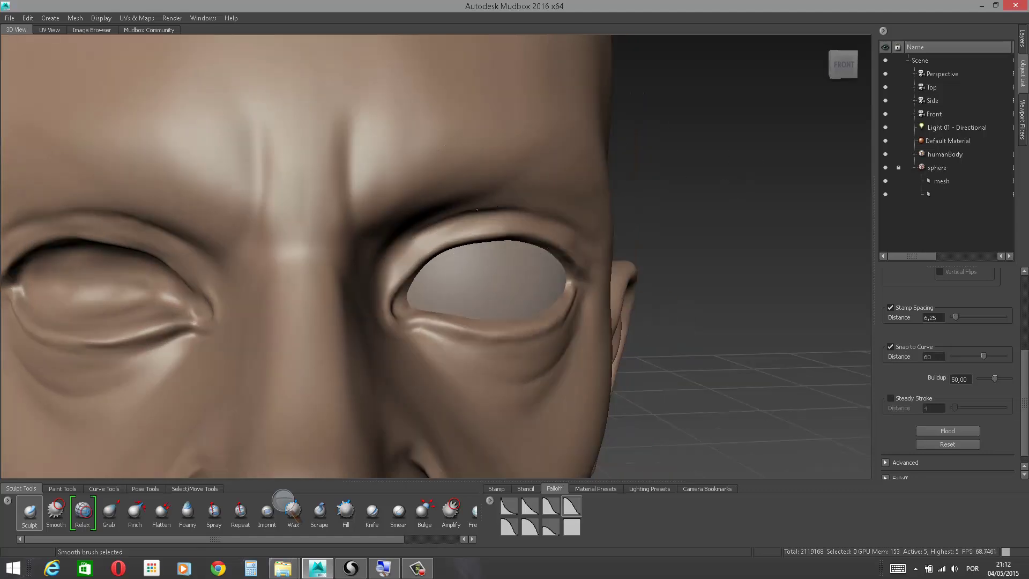
Step: Sculpt diagonal frown folds across the brow above the eye, switching to the third falloff preset for the last stroke
left_click_drag(692, 171, 685, 127, "alt")
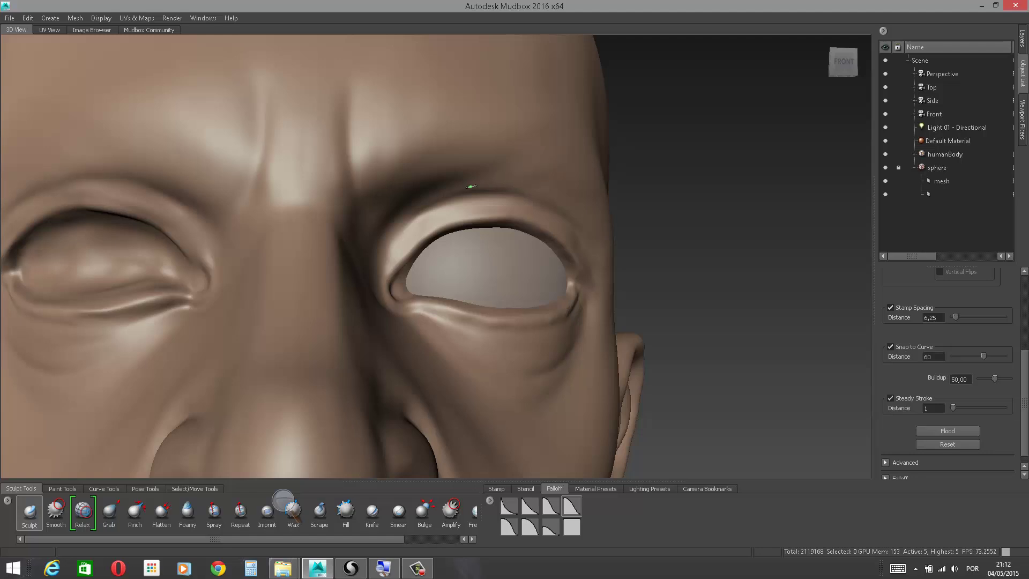
left_click_drag(561, 119, 415, 165)
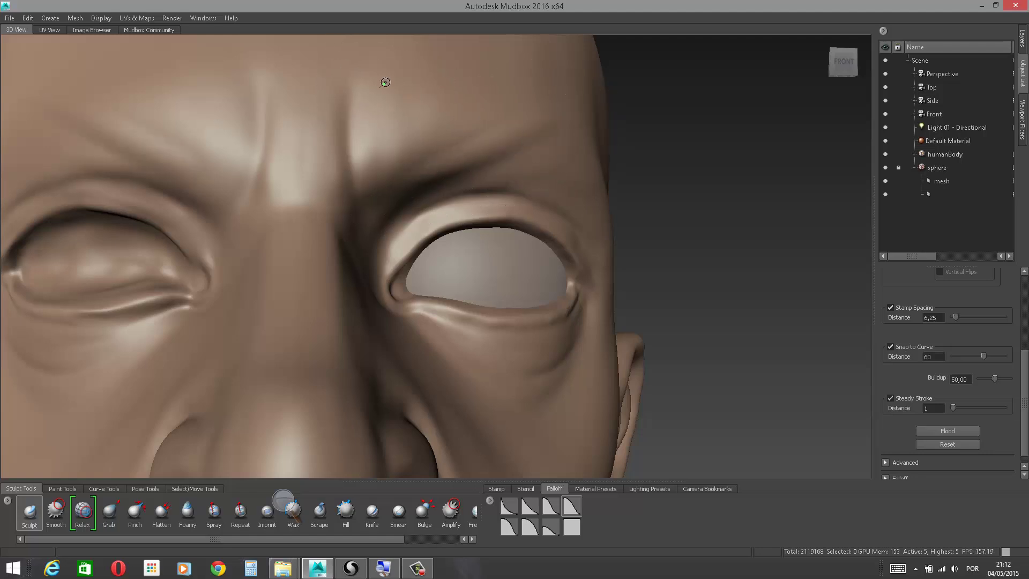
left_click_drag(385, 82, 368, 161)
left_click_drag(420, 88, 374, 166)
mouse_move(454, 89)
left_mouse_down()
mouse_move(391, 162)
mouse_move(412, 163)
left_mouse_up()
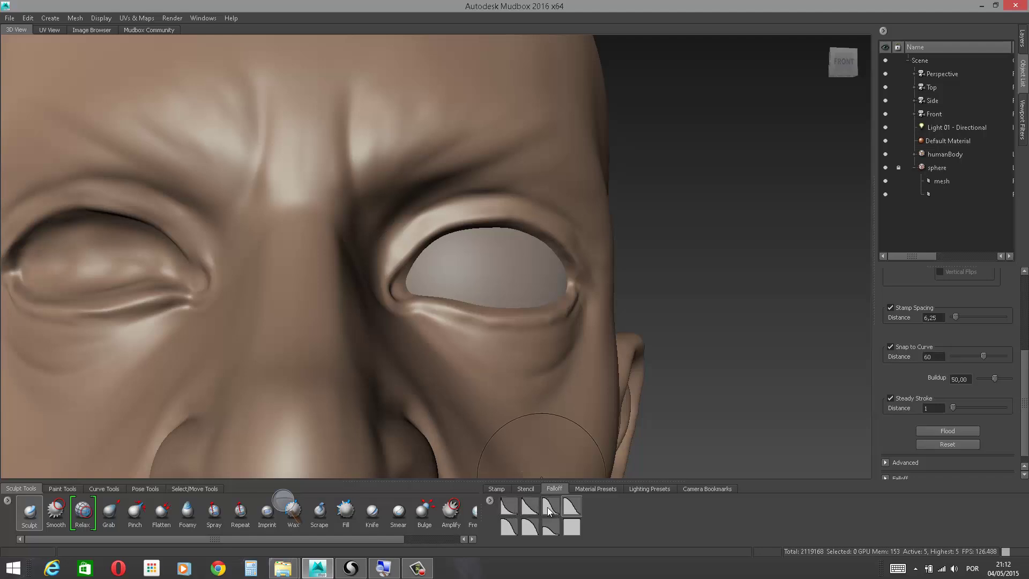
left_click(548, 512)
left_click_drag(474, 135, 401, 167)
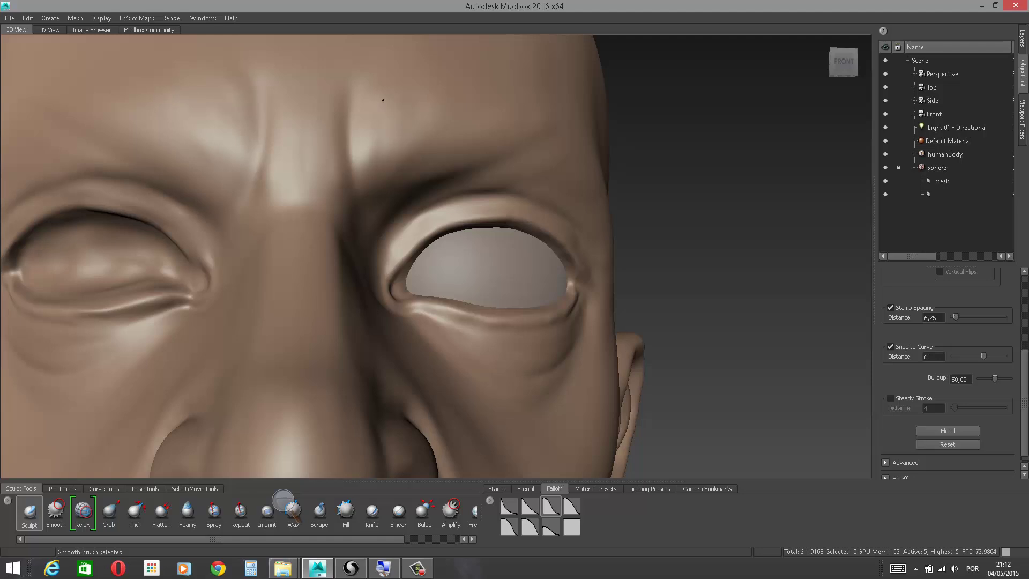
Step: Shape the vertical frown crease at the inner end of the brow and smooth the skin around it
left_click_drag(383, 100, 367, 133)
mouse_move(401, 69)
left_mouse_down()
mouse_move(363, 140)
mouse_move(397, 80)
left_mouse_up()
left_click_drag(697, 128, 676, 161, "alt")
mouse_move(375, 86)
left_mouse_down()
mouse_move(356, 150)
mouse_move(346, 127)
left_mouse_up()
left_click_drag(380, 92, 355, 185)
mouse_move(395, 113)
left_mouse_down()
mouse_move(364, 184)
mouse_move(379, 90)
mouse_move(359, 160)
mouse_move(376, 156)
left_mouse_up()
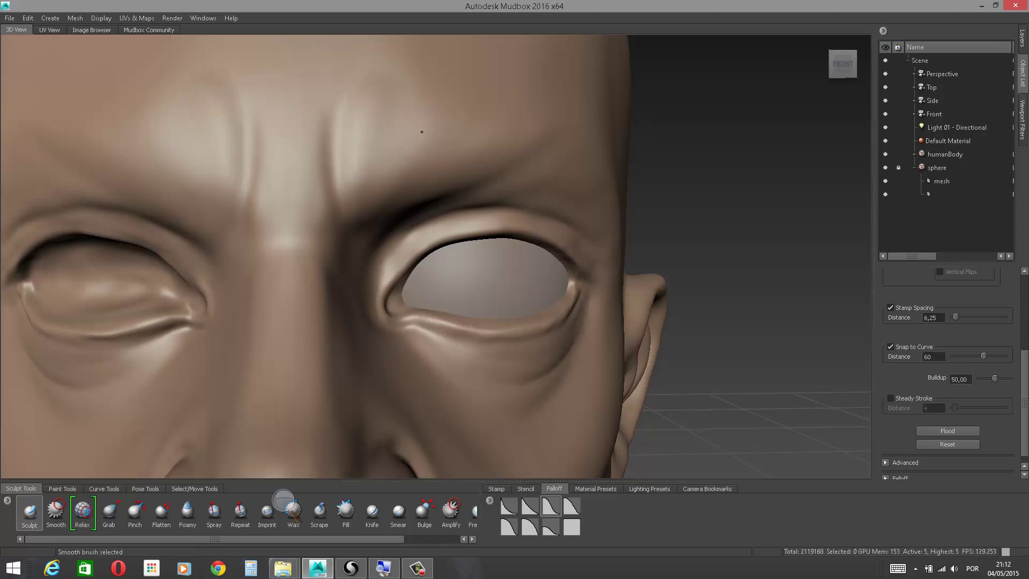
Step: Sculpt the skin fold beneath the outer brow and smooth it toward the temple
left_click_drag(422, 132, 425, 111, "alt")
mouse_move(591, 175)
left_mouse_down("alt")
mouse_move(647, 176)
mouse_move(633, 176)
left_mouse_up("alt")
left_click_drag(470, 160, 581, 182)
mouse_move(478, 153)
left_mouse_down()
mouse_move(561, 119)
mouse_move(548, 160)
mouse_move(573, 159)
mouse_move(504, 151)
left_mouse_up()
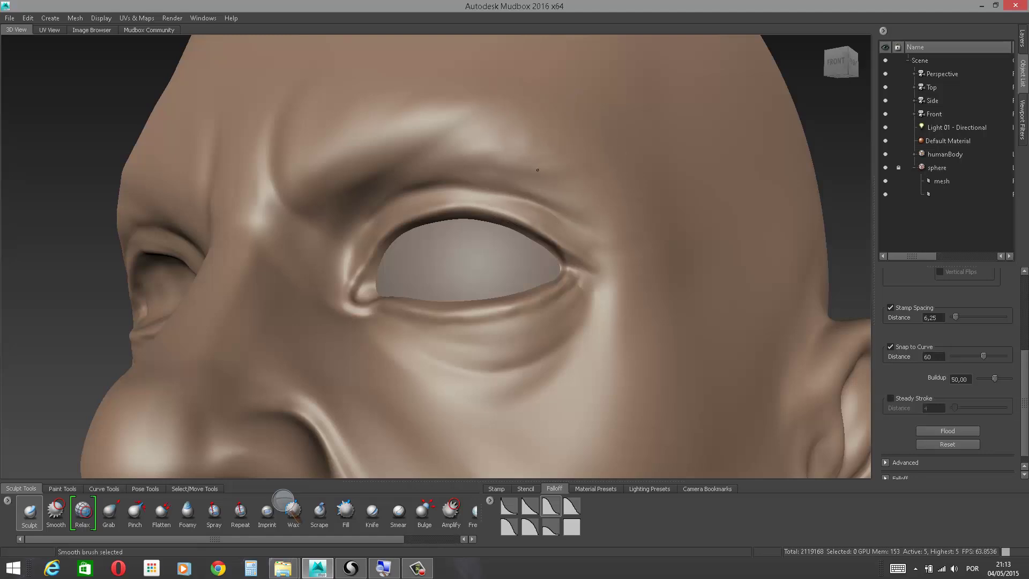
left_click_drag(673, 163, 754, 174, "alt")
left_click_drag(658, 179, 699, 182, "alt")
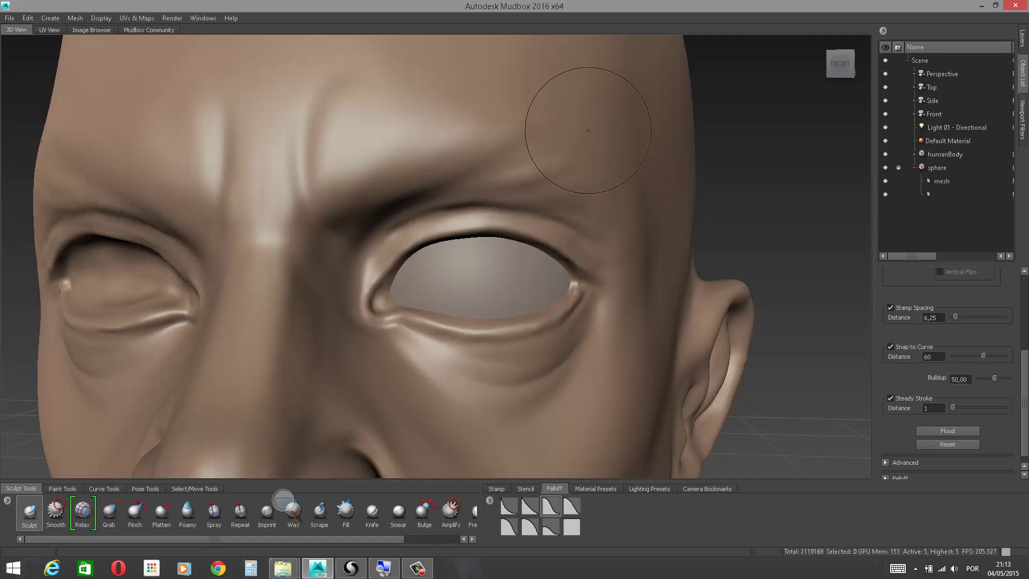
left_click_drag(471, 186, 540, 177, "shift")
mouse_move(562, 196)
left_mouse_down("alt")
mouse_move(703, 185)
mouse_move(443, 142)
left_mouse_up("alt")
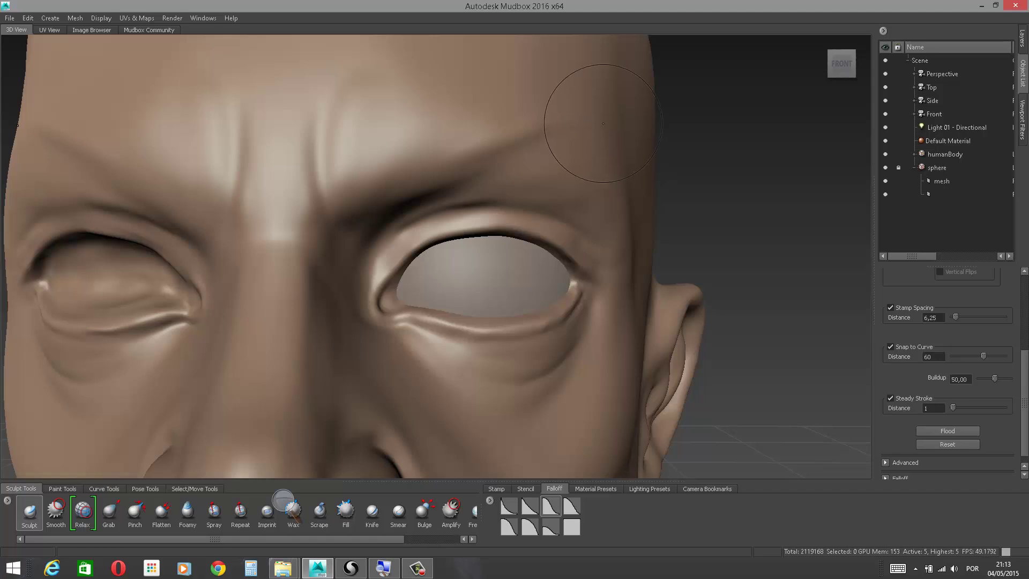
left_click_drag(604, 123, 533, 128, "shift")
left_click_drag(451, 154, 473, 168, "shift")
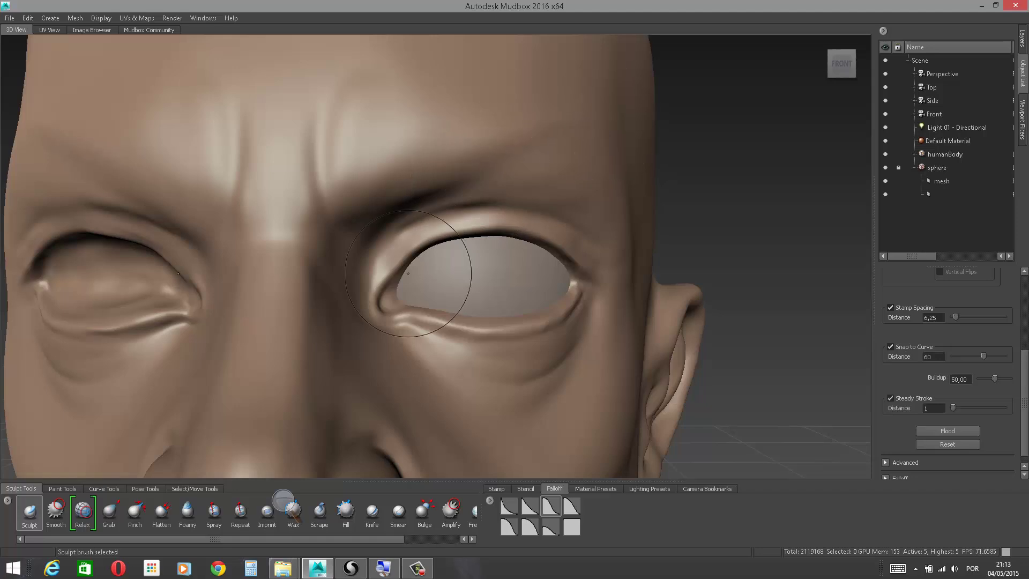
Step: Sculpt the crease beneath the brow above the upper eyelid with the first falloff preset and a resized brush
left_click(508, 511)
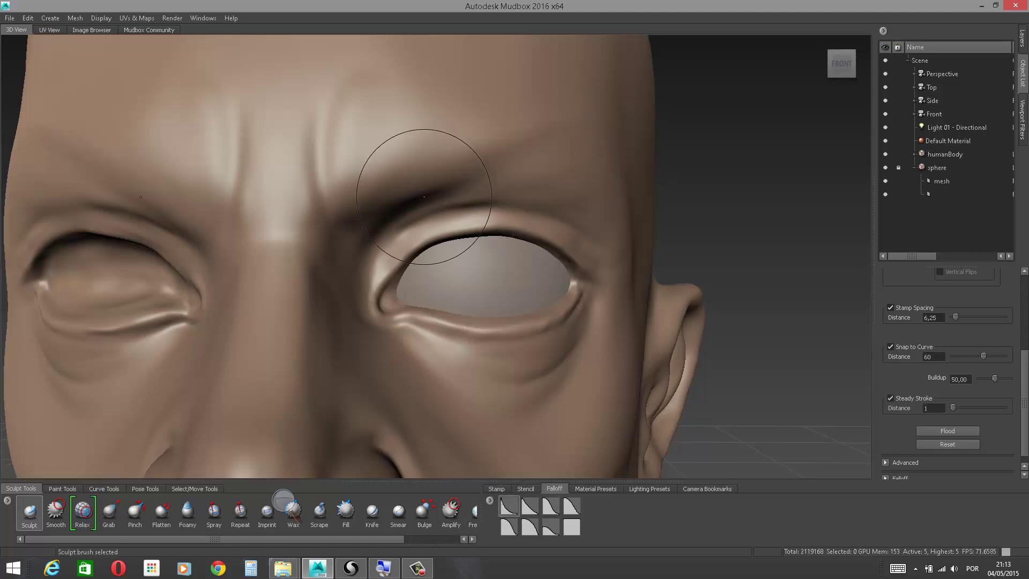
left_click_drag(450, 190, 497, 167)
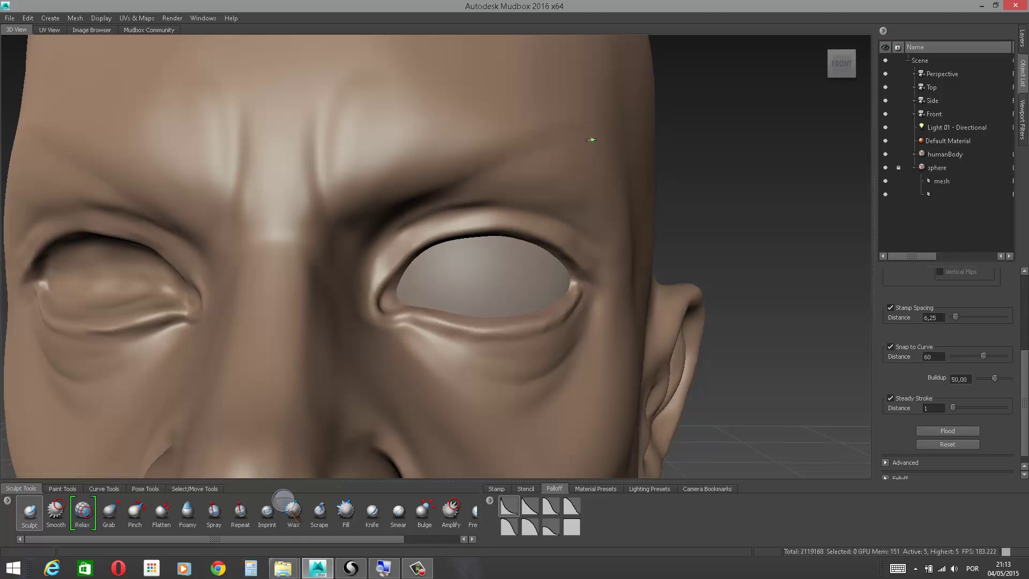
left_click_drag(773, 177, 681, 180, "alt")
key("shift")
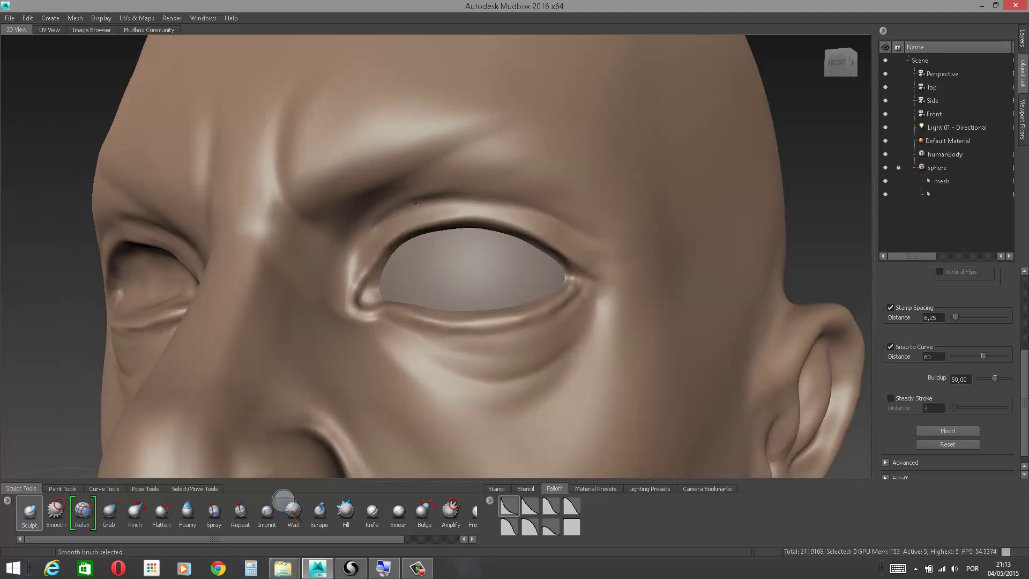
key("b")
mouse_move(437, 194)
left_mouse_down()
mouse_move(406, 193)
mouse_move(444, 195)
mouse_move(371, 218)
left_mouse_up()
key("ctrl+z")
key("shift")
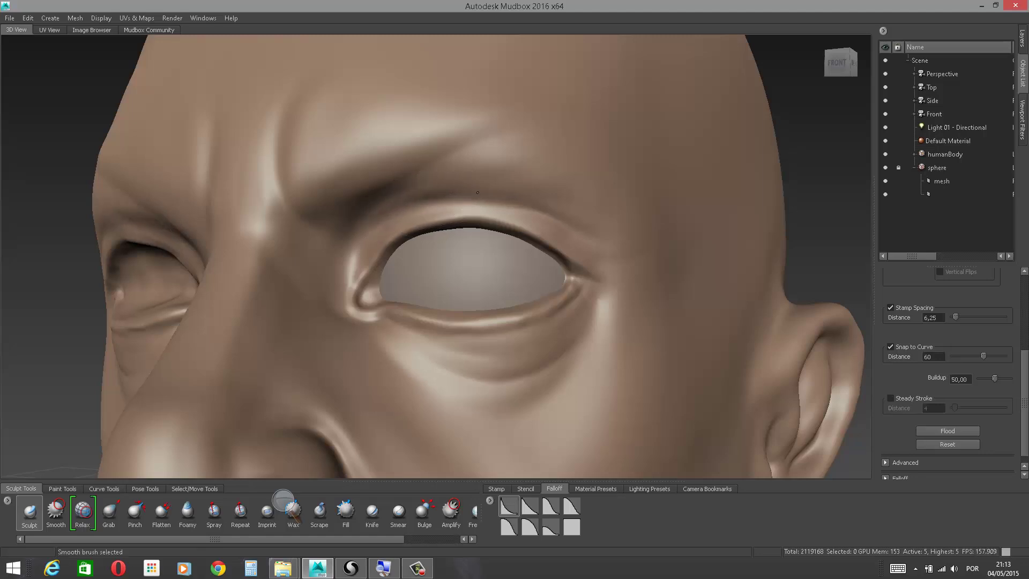
Step: Extend the crease above the upper eyelid past the outer eye corner and smooth its end
left_click_drag(590, 152, 670, 154, "alt")
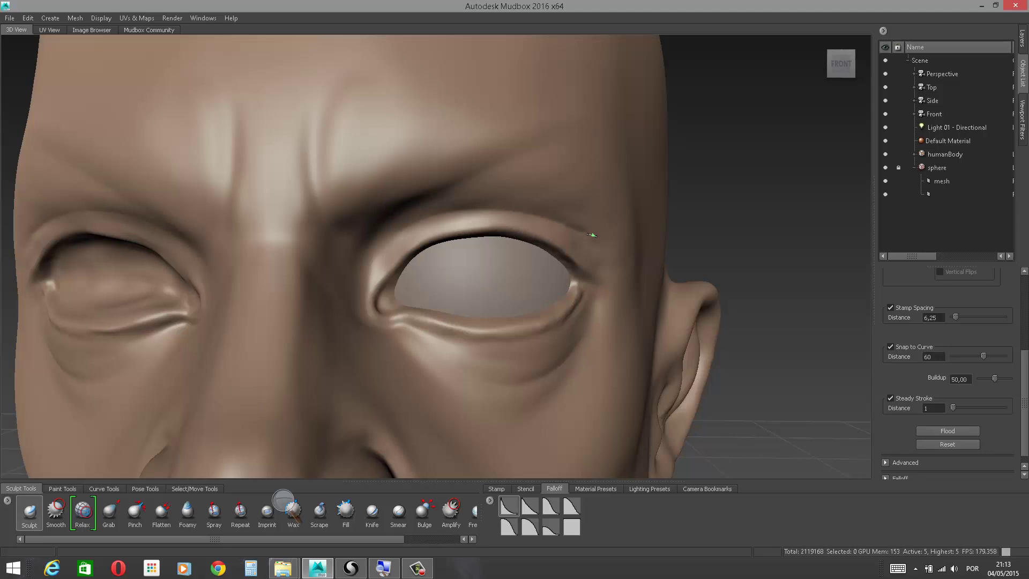
left_click_drag(775, 185, 731, 188, "alt")
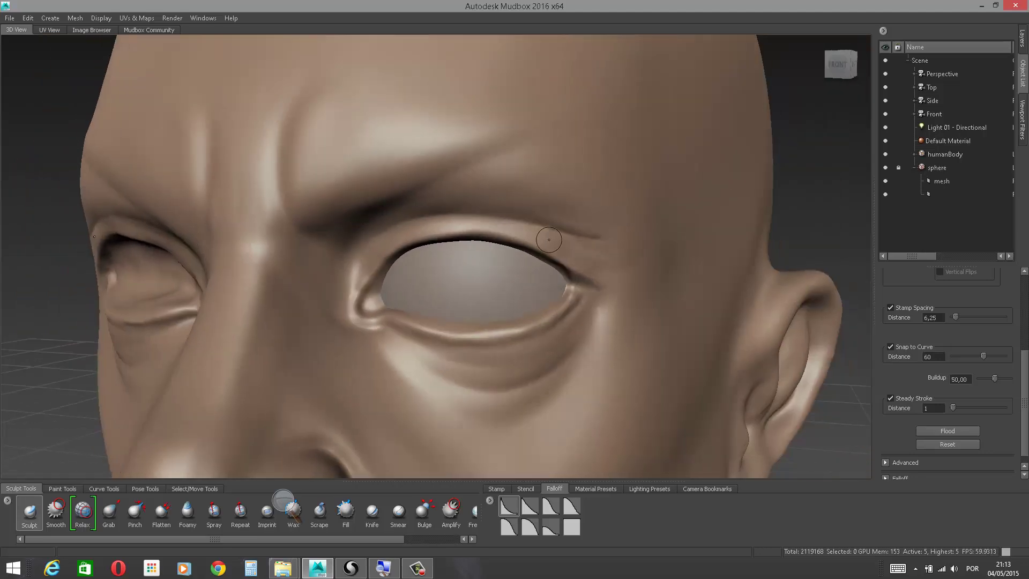
left_click_drag(574, 235, 589, 237, "shift")
left_click_drag(783, 174, 842, 174, "alt")
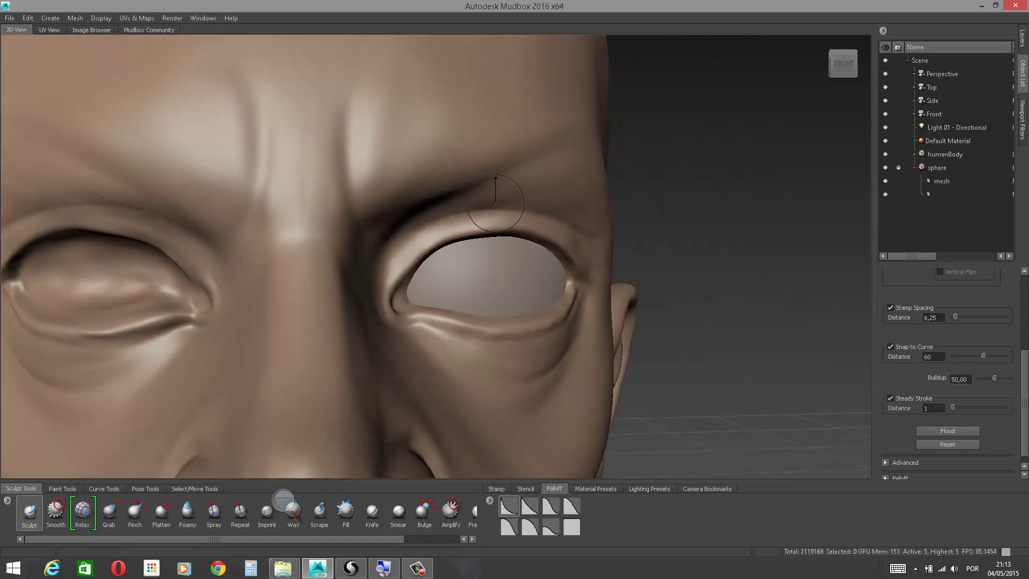
Step: Sculpt diagonal folds between the brow and the upper eyelid using the third falloff preset
left_click(548, 511)
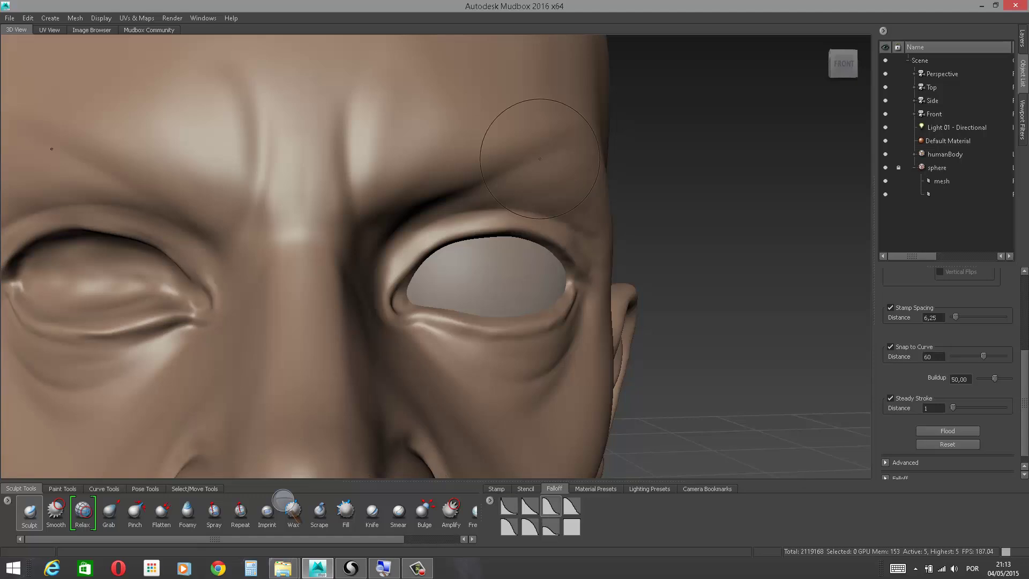
left_click_drag(413, 210, 545, 165)
left_click_drag(443, 205, 536, 172)
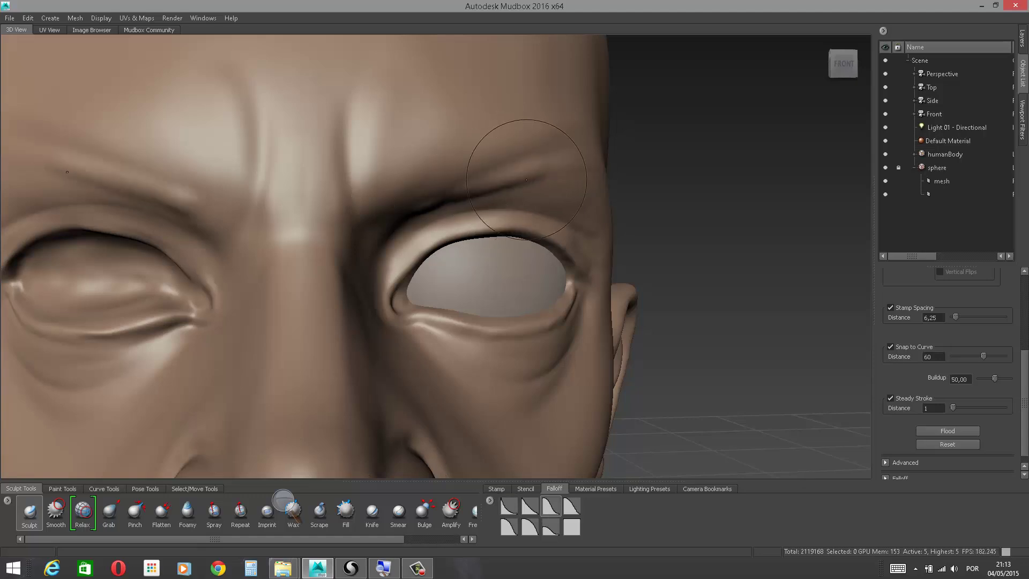
mouse_move(409, 235)
left_mouse_down()
mouse_move(488, 205)
mouse_move(577, 221)
mouse_move(501, 204)
left_mouse_up()
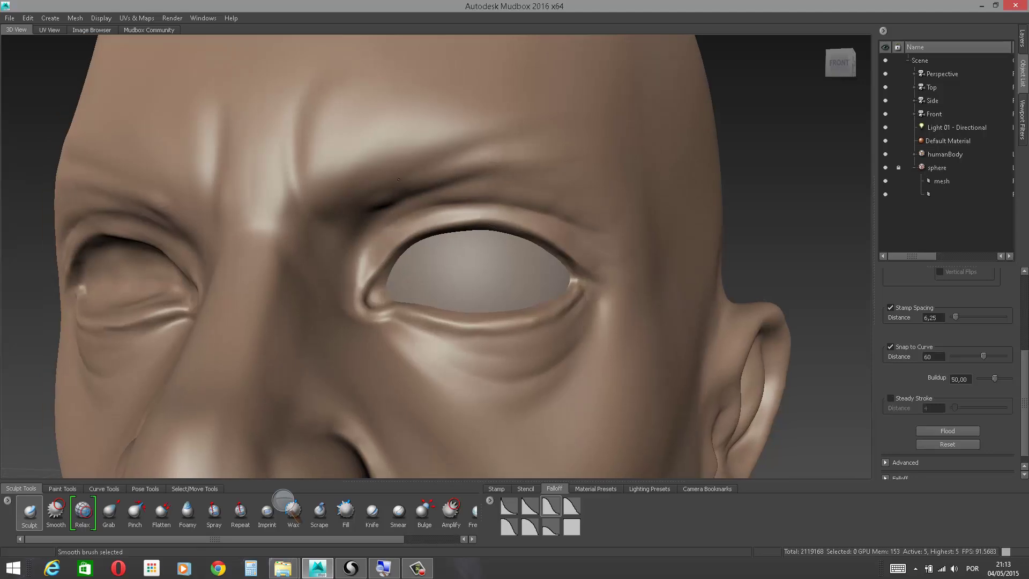
Step: Smooth the folds beneath the outer half of the brow so they blend into the surrounding skin
left_click_drag(383, 205, 519, 213, "alt")
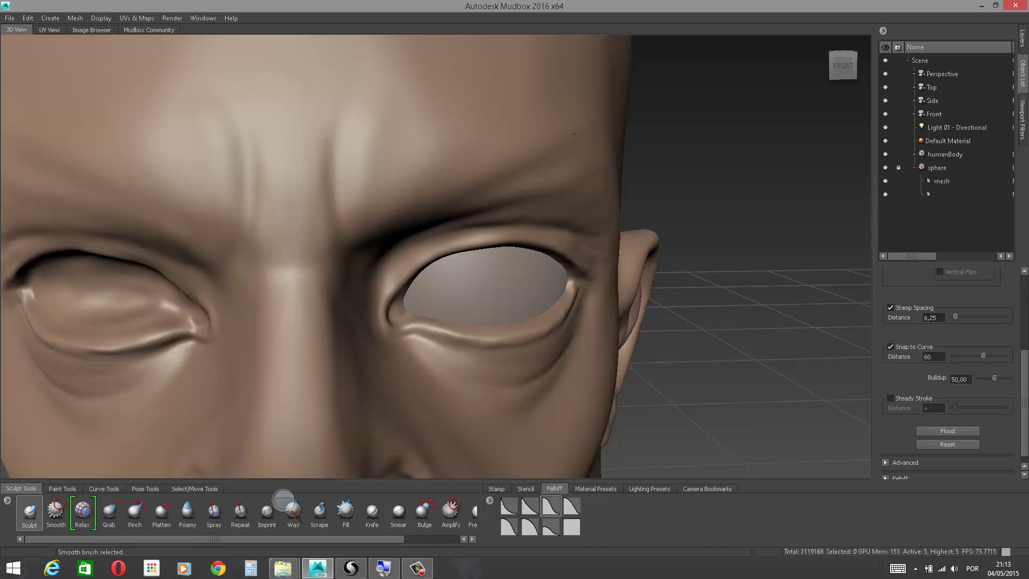
left_click_drag(505, 159, 504, 170, "shift")
mouse_move(461, 204)
left_mouse_down("shift")
mouse_move(573, 158)
mouse_move(529, 172)
left_mouse_up("shift")
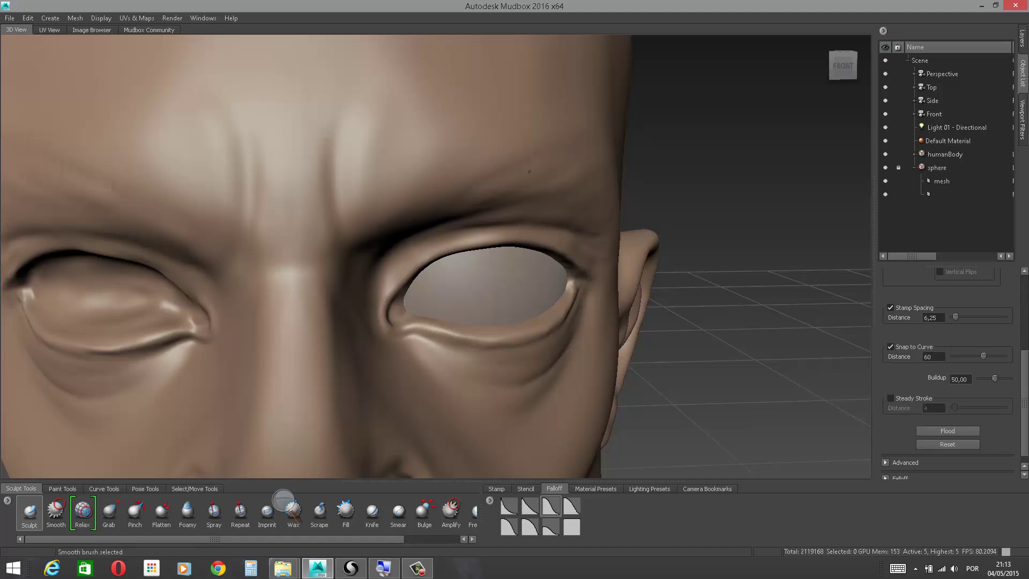
left_click_drag(632, 177, 563, 160, "alt")
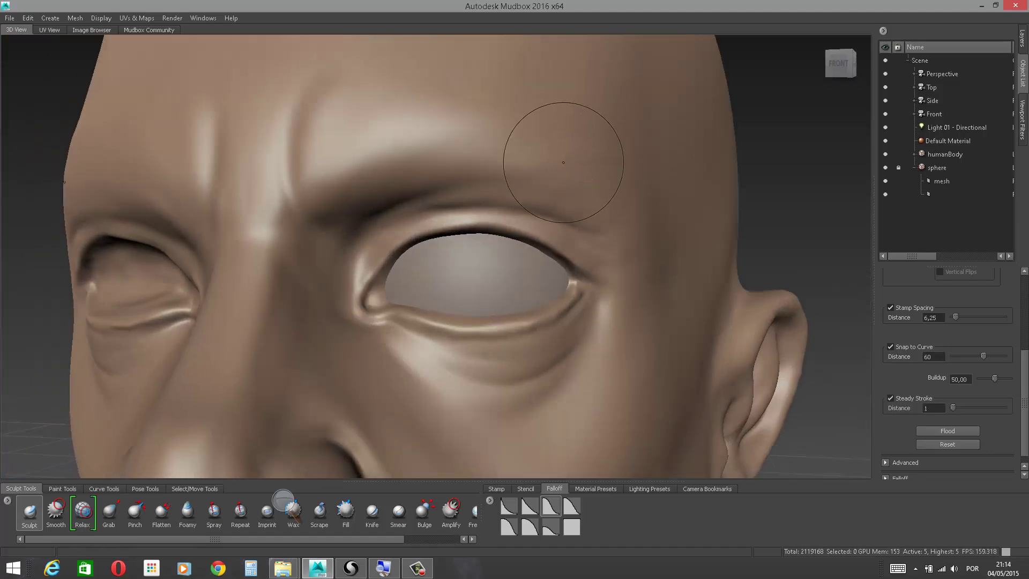
left_click_drag(783, 180, 717, 175, "alt")
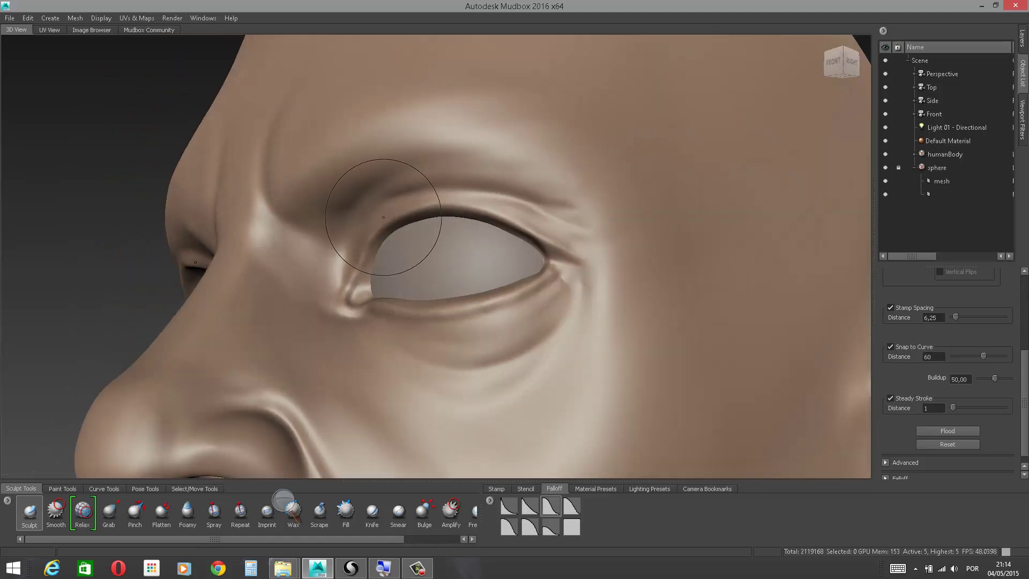
Step: Refine the inner part of the upper eyelid, deepen the crease along the whole lid and smooth its outer end
mouse_move(374, 203)
left_mouse_down()
mouse_move(350, 249)
mouse_move(387, 200)
left_mouse_up()
left_click_drag(348, 234, 348, 248)
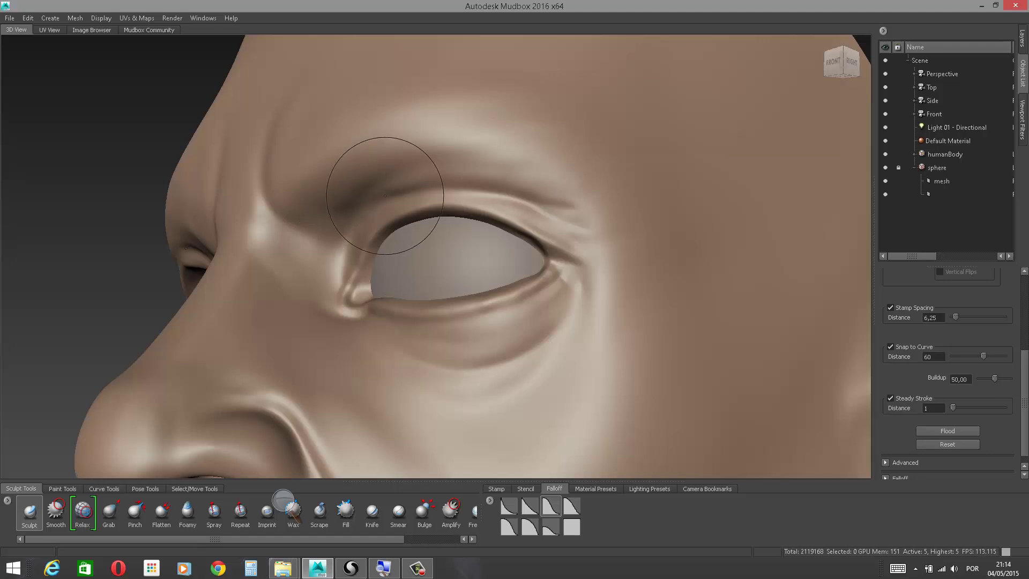
left_click_drag(399, 196, 392, 199)
left_click_drag(352, 255, 353, 261)
left_click_drag(363, 213, 354, 239)
mouse_move(377, 193)
left_mouse_down()
mouse_move(487, 179)
mouse_move(575, 211)
left_mouse_up()
mouse_move(427, 167)
left_mouse_down()
mouse_move(494, 168)
mouse_move(562, 188)
mouse_move(576, 218)
mouse_move(435, 154)
left_mouse_up()
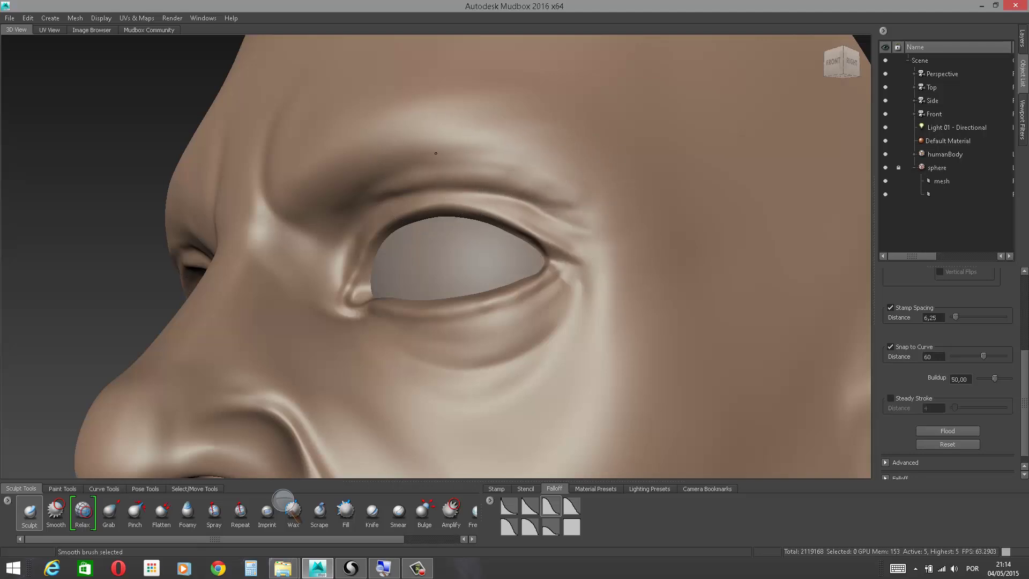
left_click_drag(582, 210, 584, 202, "shift")
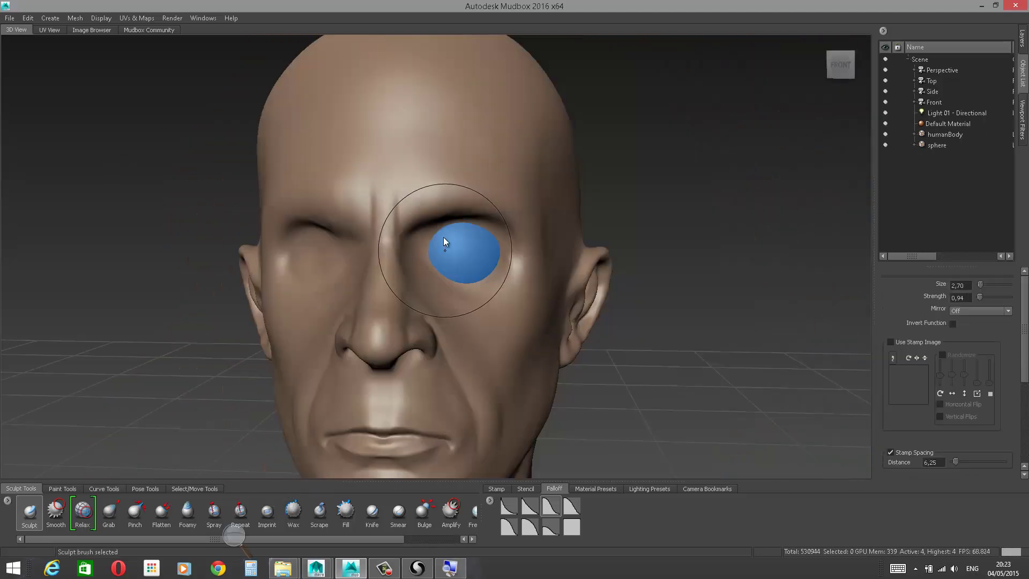
Step: Try to build the upper eyelid over the sphere eyeball using the Sculpt brush at size 1.38
key("b")
mouse_move(457, 247)
left_mouse_down()
mouse_move(422, 242)
mouse_move(459, 224)
mouse_move(436, 234)
left_mouse_up()
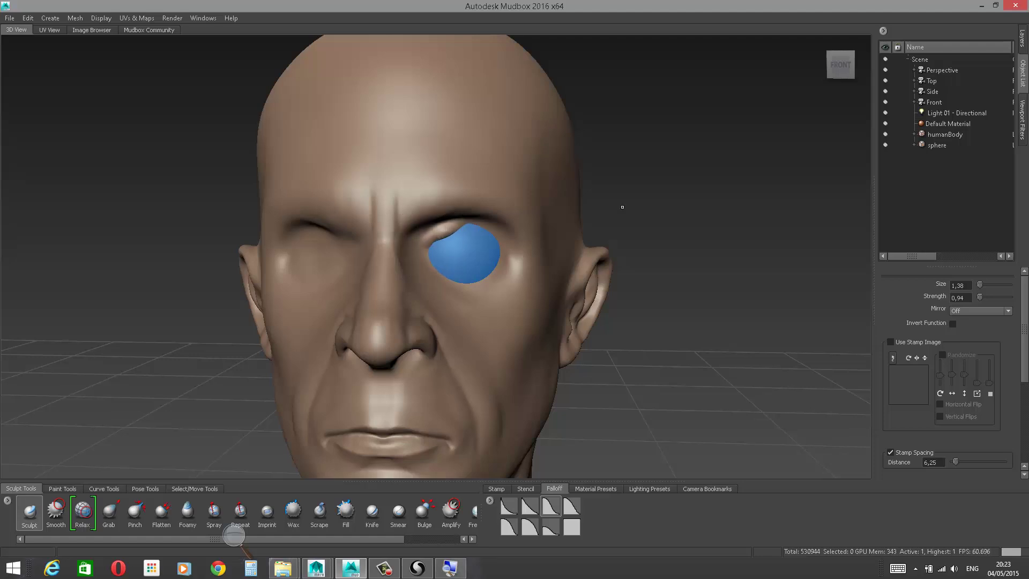
left_click_drag(622, 207, 606, 198, "alt")
left_click_drag(473, 236, 507, 238)
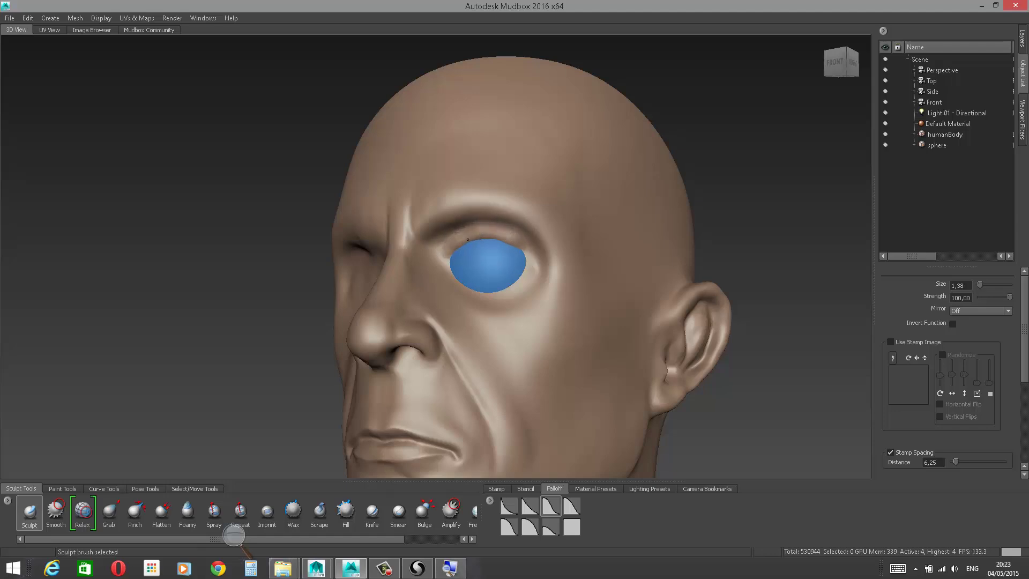
left_click_drag(637, 161, 686, 166, "alt")
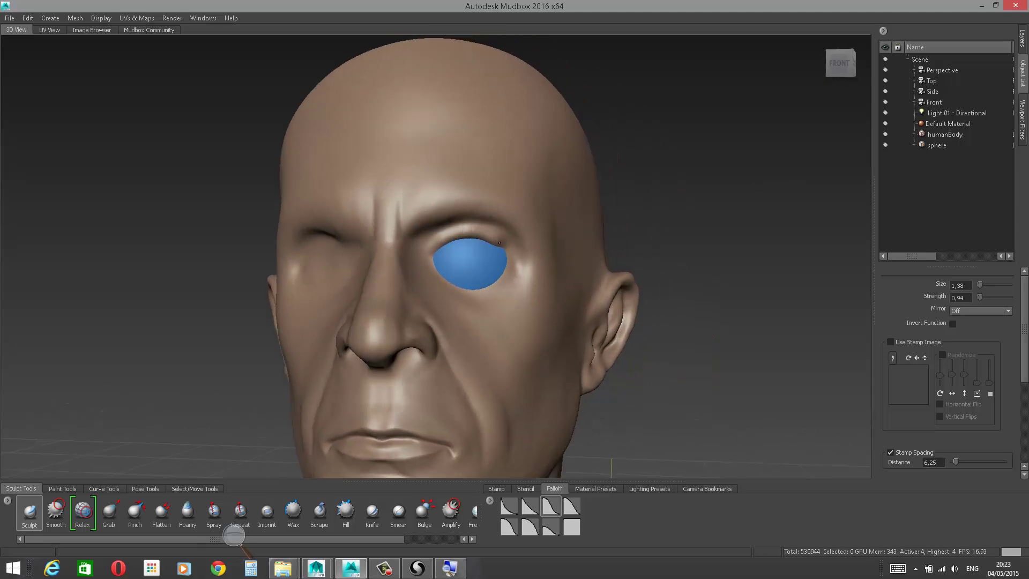
left_click_drag(500, 243, 512, 250)
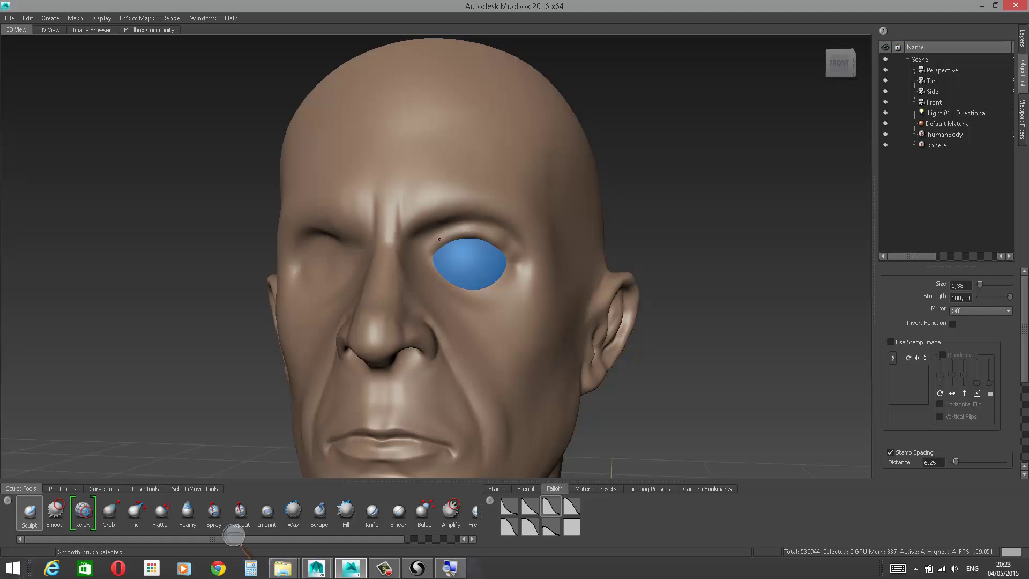
left_click_drag(414, 222, 436, 230, "alt")
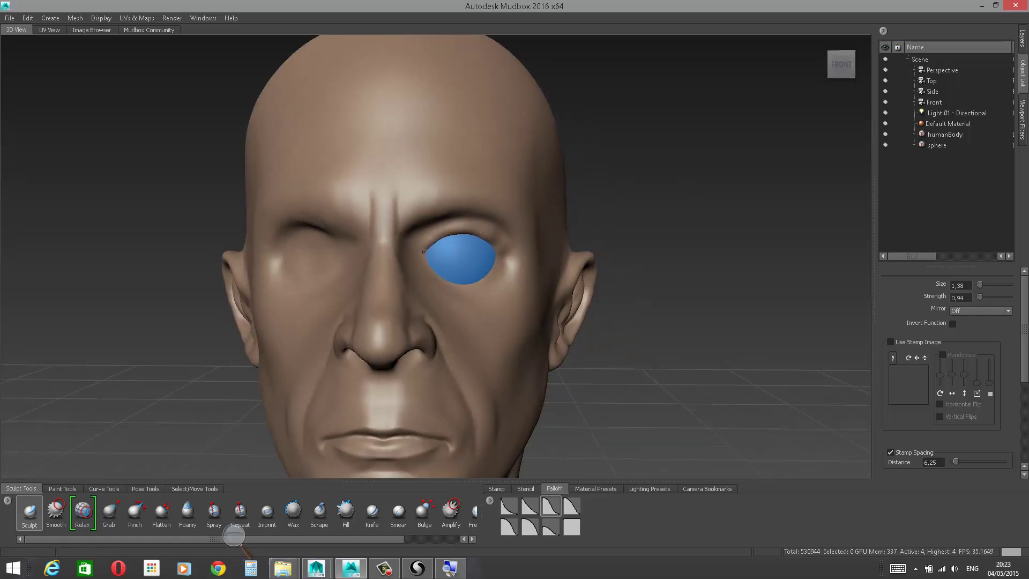
Step: Try to raise the lower eyelid over the eyeball with short Sculpt strokes, reducing the brush strength to 0.42
left_click_drag(467, 280, 478, 283)
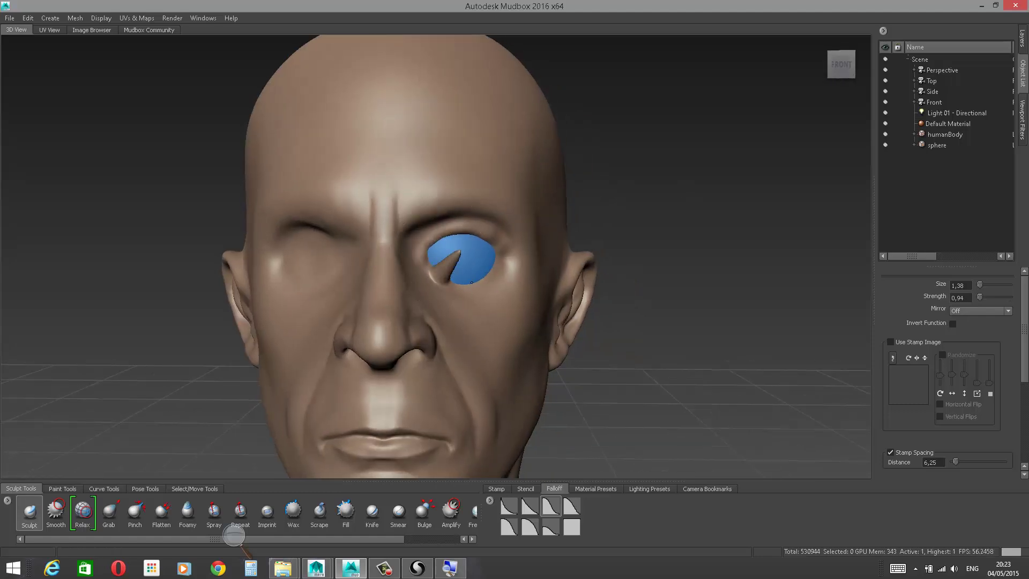
key("ctrl+z")
left_click_drag(625, 195, 549, 207, "alt")
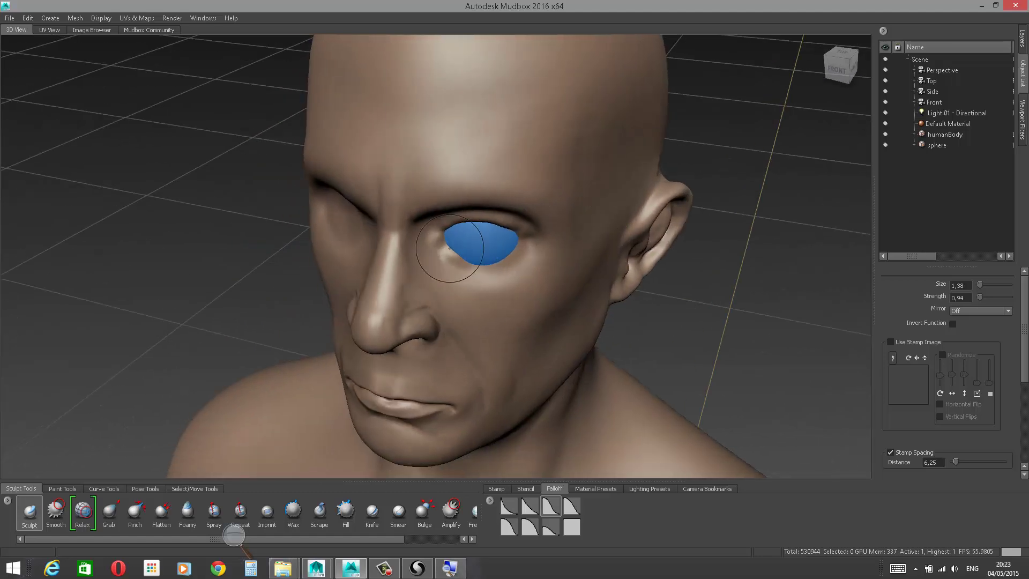
mouse_move(488, 263)
left_mouse_down()
mouse_move(481, 271)
mouse_move(506, 268)
left_mouse_up()
key("ctrl+z")
mouse_move(506, 268)
left_mouse_down()
mouse_move(468, 265)
mouse_move(487, 268)
left_mouse_up()
key("ctrl+z")
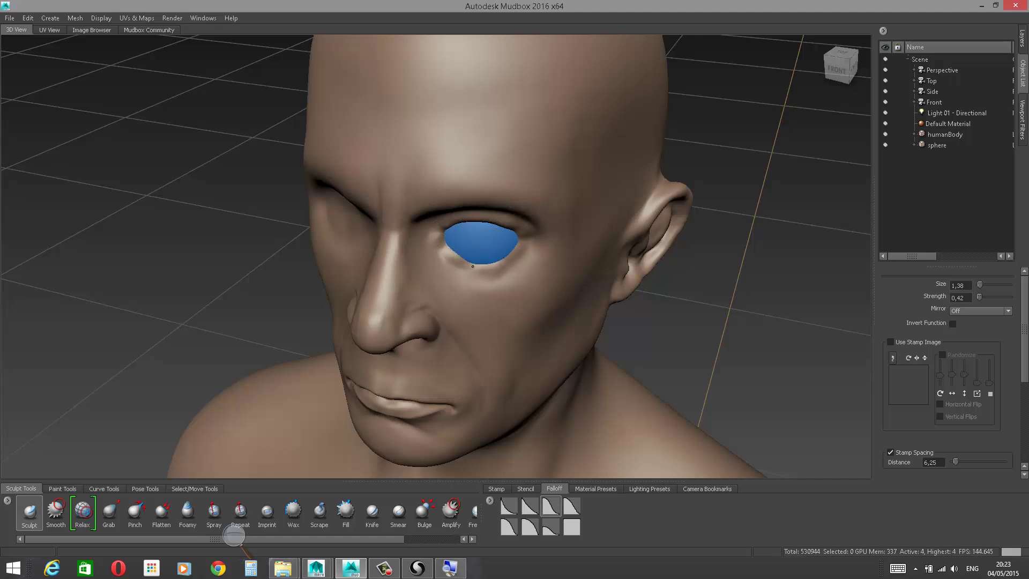
key("shift")
mouse_move(524, 244)
left_mouse_down("alt")
mouse_move(561, 199)
mouse_move(481, 229)
mouse_move(509, 256)
left_mouse_up("alt")
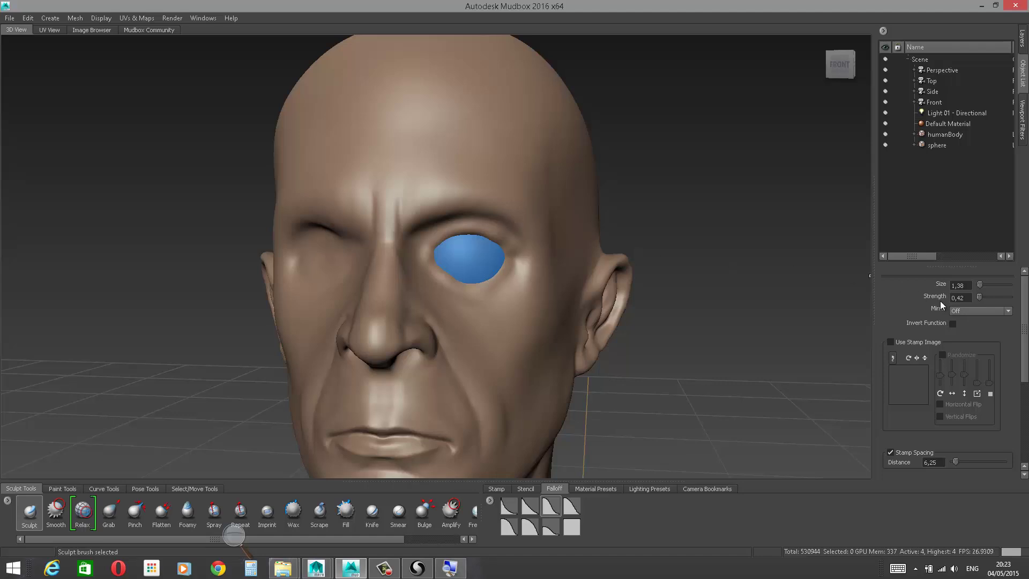
left_click_drag(728, 240, 690, 217, "alt")
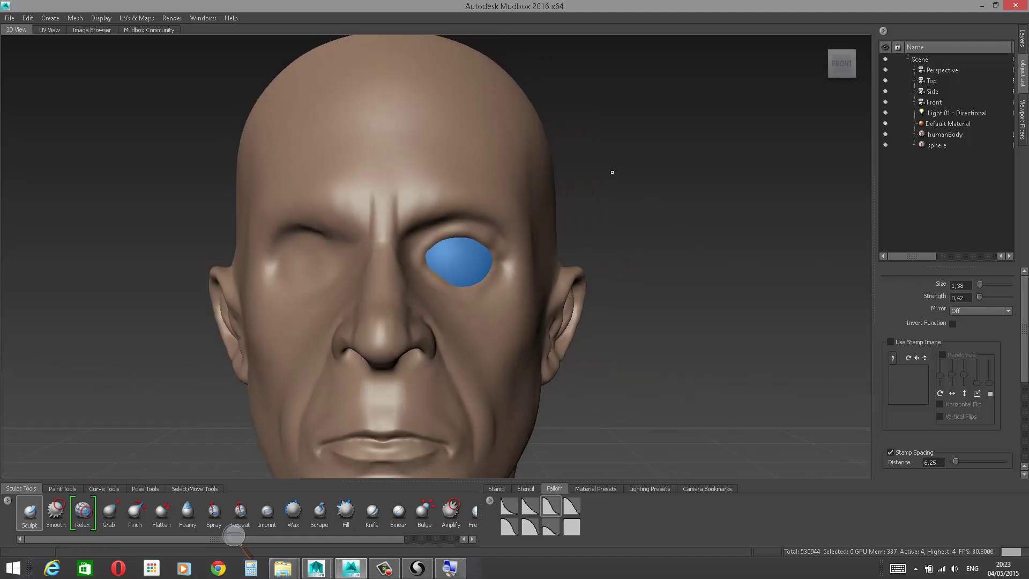
Step: Undo the eyelid strokes made around the sphere eyeball
key("ctrl+z")
key("ctrl+z")
key("ctrl+z")
key("ctrl+z")
key("ctrl+z")
key("ctrl+z")
key("ctrl+z")
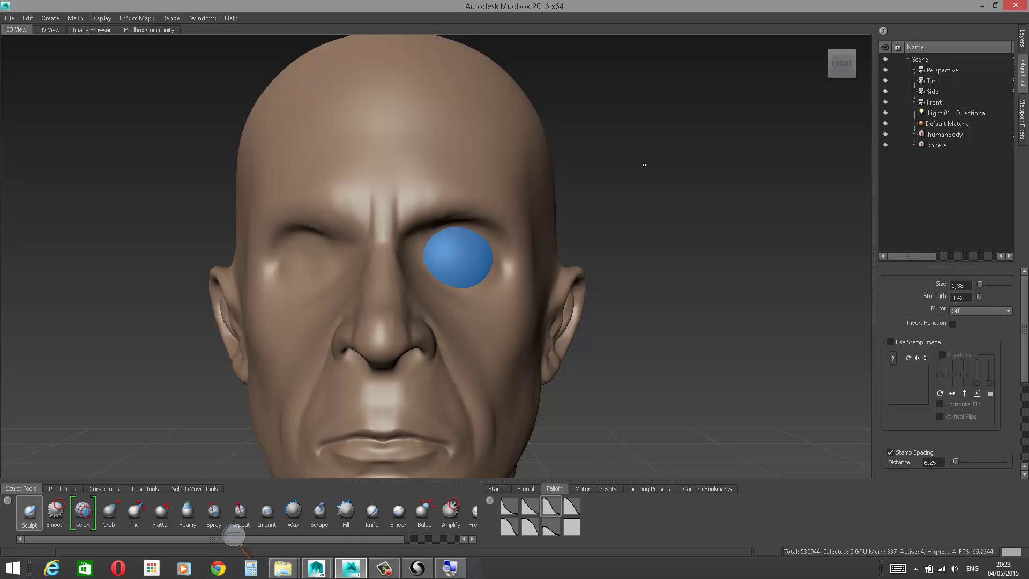
Step: Set the Sculpt brush's mirror to X, try an upper-eyelid stroke over the sphere eyeball and undo that stroke
left_click(986, 311)
left_click(981, 328)
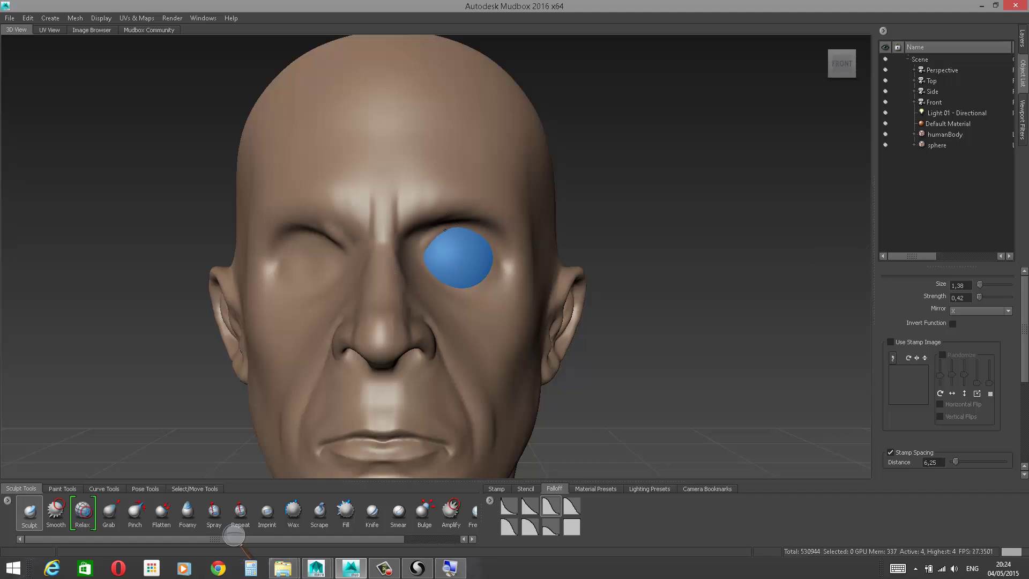
mouse_move(464, 225)
left_mouse_down()
mouse_move(489, 241)
mouse_move(469, 231)
left_mouse_up()
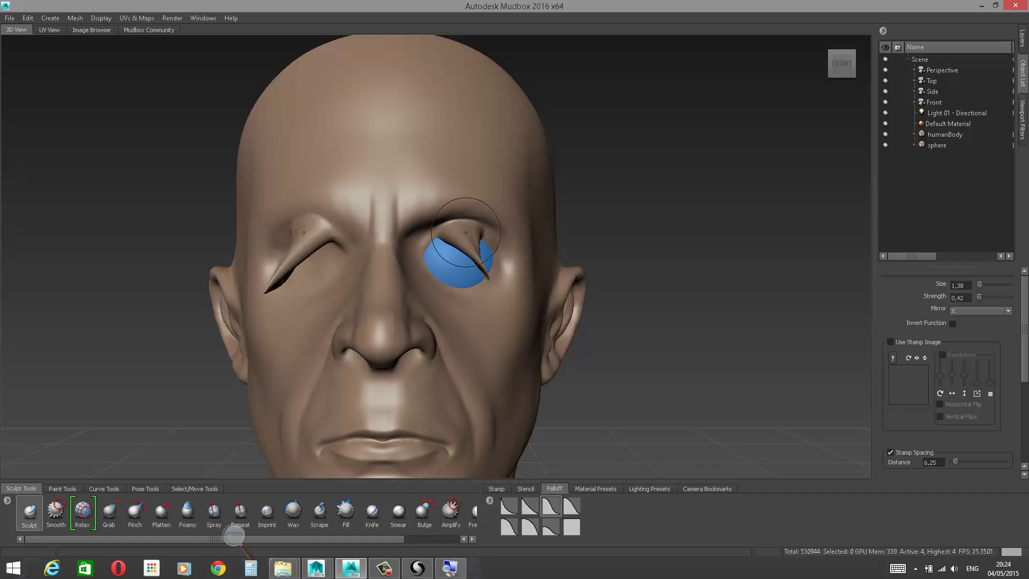
key("ctrl+z")
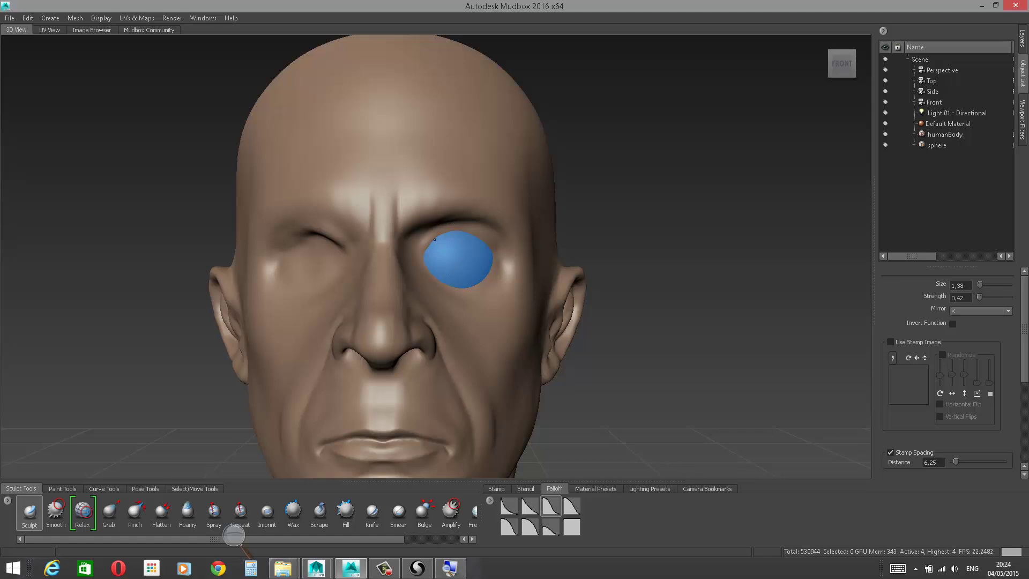
Step: Pull the skin above and below the sphere eyeball into shape using the Grab tool at size 1.38 with X mirroring
mouse_move(580, 222)
left_mouse_down("alt")
mouse_move(539, 244)
mouse_move(570, 227)
left_mouse_up("alt")
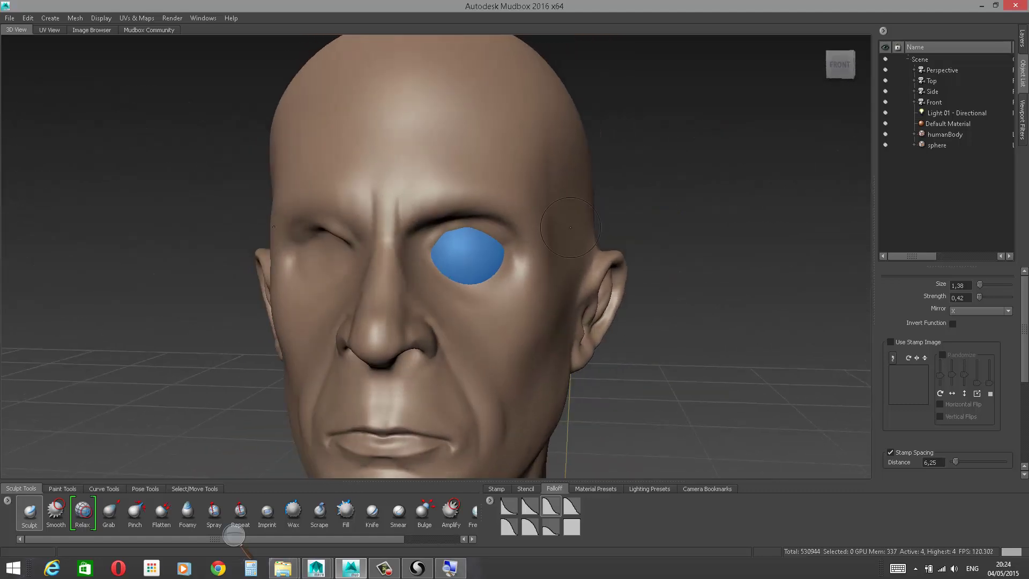
left_click(110, 511)
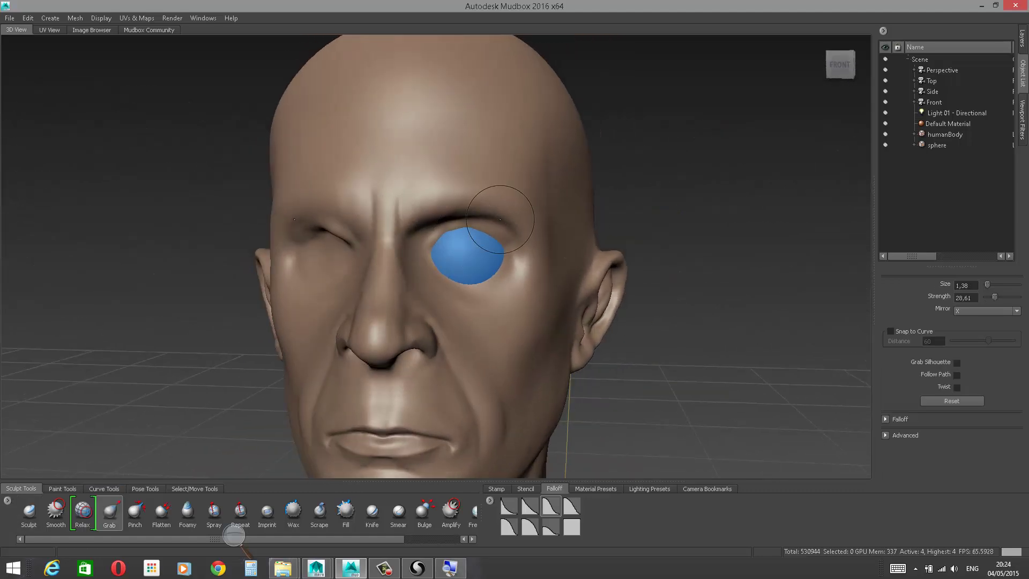
left_click_drag(639, 168, 566, 170, "alt")
mouse_move(492, 228)
left_mouse_down()
mouse_move(478, 232)
mouse_move(529, 249)
left_mouse_up()
left_click_drag(498, 234, 495, 238)
mouse_move(482, 278)
left_mouse_down()
mouse_move(516, 305)
mouse_move(568, 290)
left_mouse_up()
left_click_drag(451, 267, 469, 267, "alt")
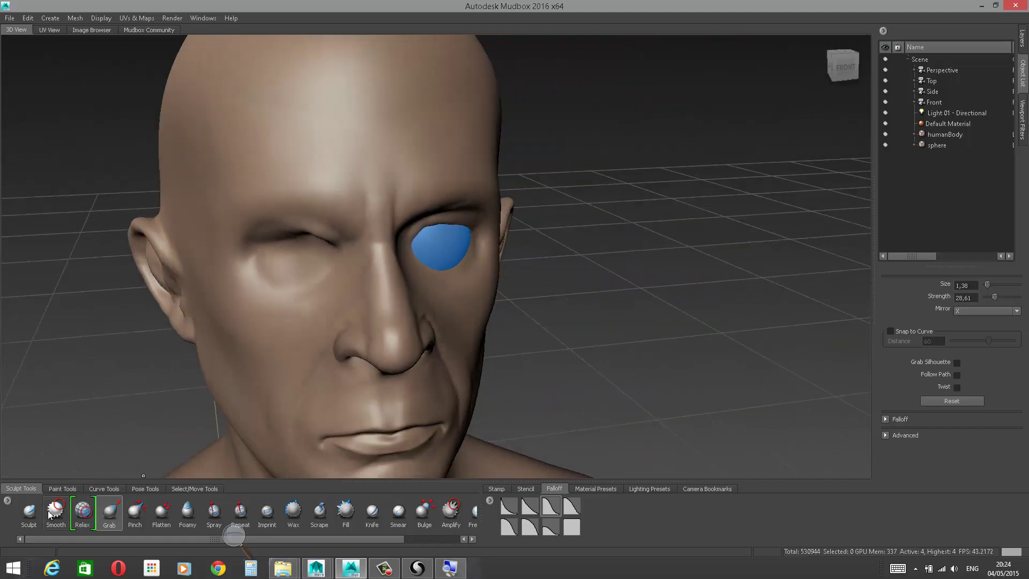
Step: Build up the lower eyelid and the fold beneath it with X-mirrored Sculpt strokes at size 1.38 and strength 0.42
left_click(29, 512)
left_click_drag(261, 284, 289, 282)
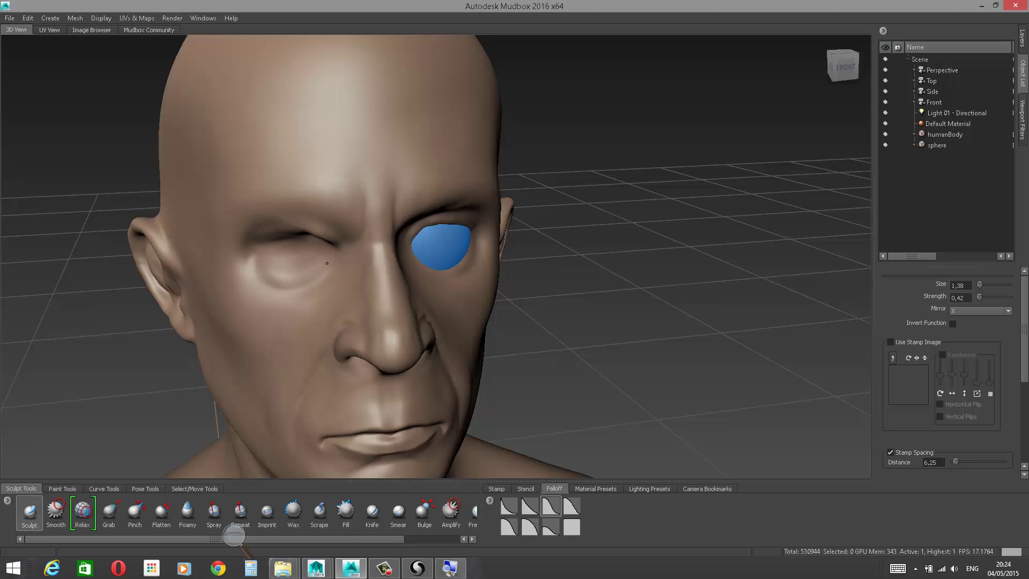
left_click_drag(630, 178, 691, 140, "alt")
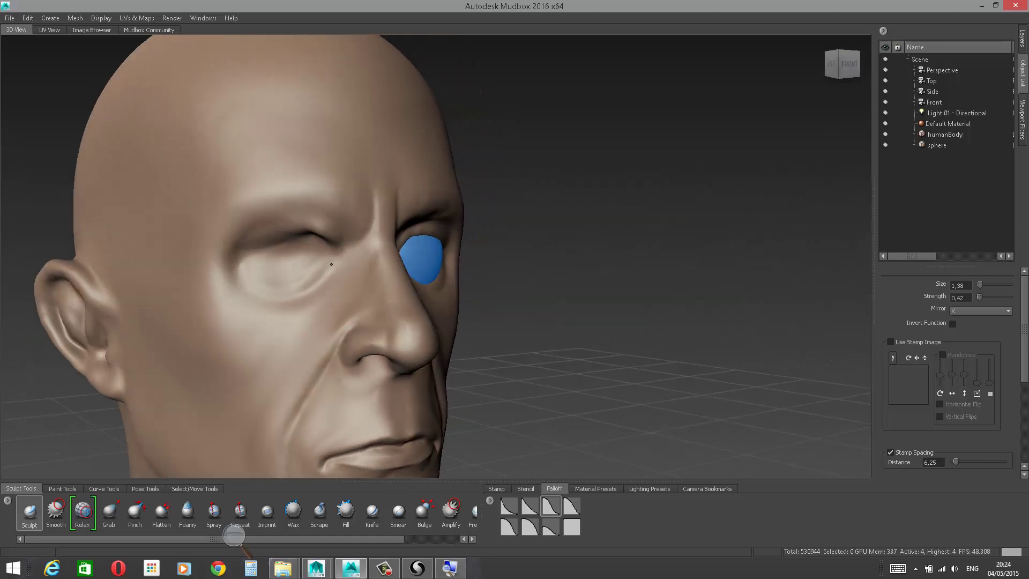
left_click_drag(298, 291, 292, 277)
mouse_move(614, 153)
left_mouse_down("alt")
mouse_move(560, 172)
mouse_move(626, 214)
left_mouse_up("alt")
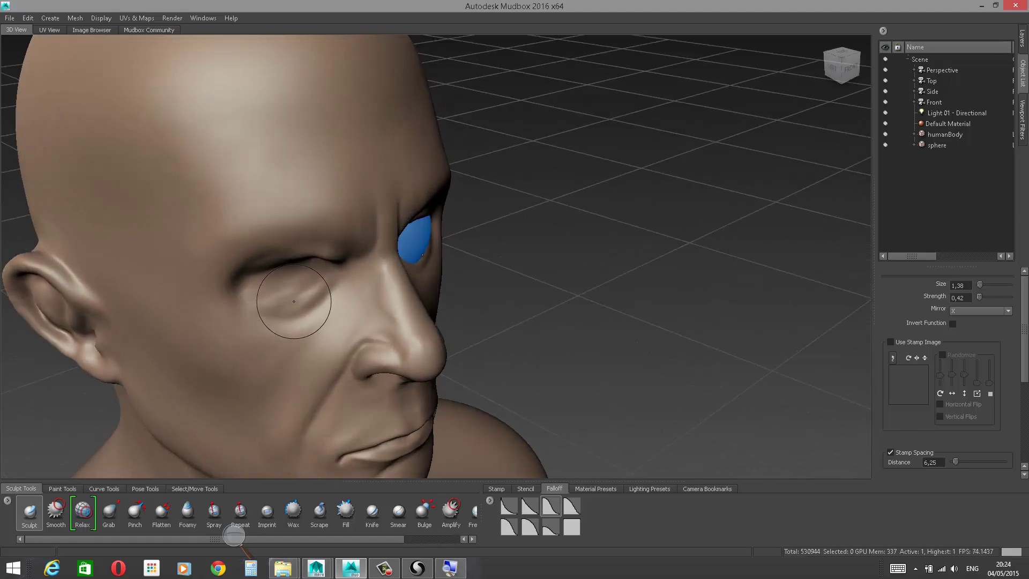
left_click_drag(294, 301, 327, 278)
Step: Hide the sphere and sculpt the lower eyelid and under-eye bag on both eyes
left_click(886, 145)
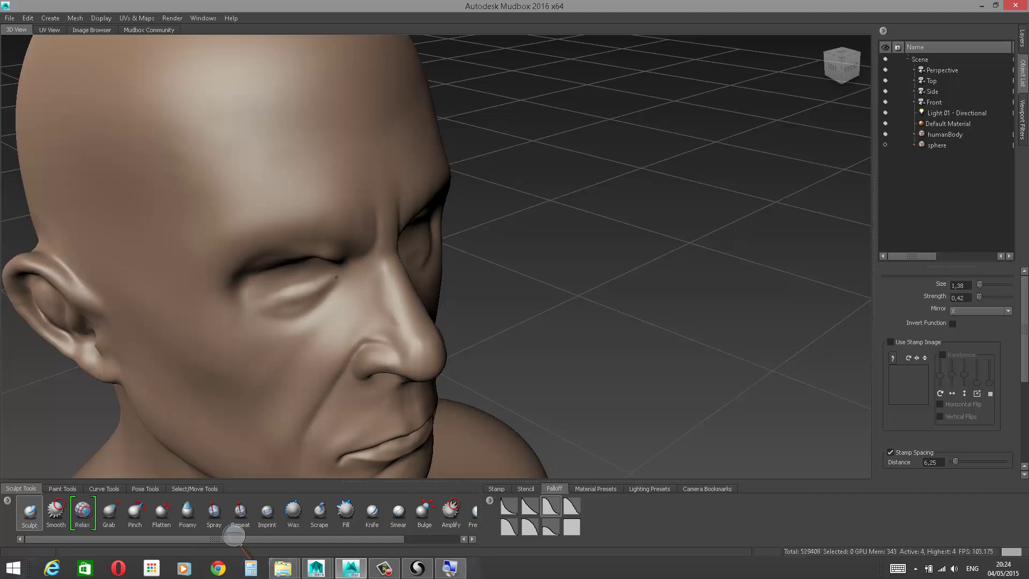
mouse_move(272, 314)
left_mouse_down()
mouse_move(330, 286)
mouse_move(319, 302)
left_mouse_up()
mouse_move(522, 281)
left_mouse_down("alt")
mouse_move(437, 245)
mouse_move(479, 255)
mouse_move(471, 264)
left_mouse_up("alt")
mouse_move(493, 266)
left_mouse_down("alt")
mouse_move(415, 263)
mouse_move(513, 262)
left_mouse_up("alt")
left_click_drag(453, 276, 474, 275)
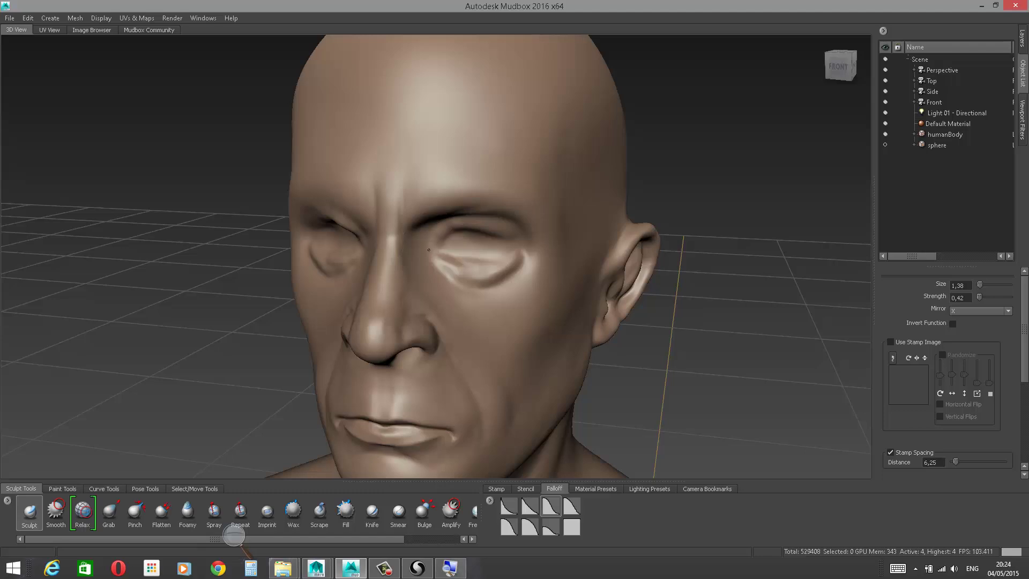
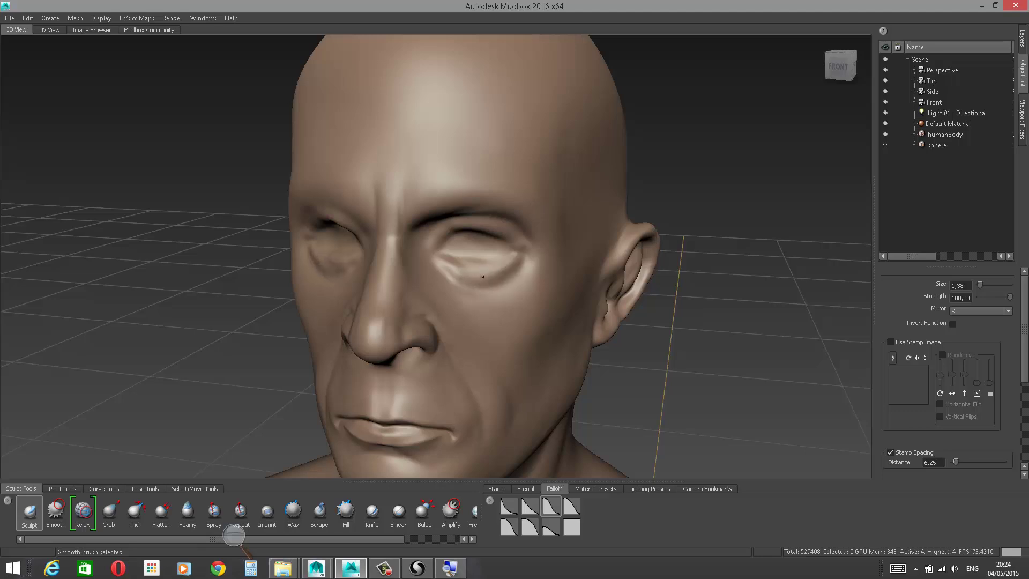
Step: Refine the eyelid folds toward the outer eye corner and smooth them
left_click_drag(458, 274, 503, 246, "alt")
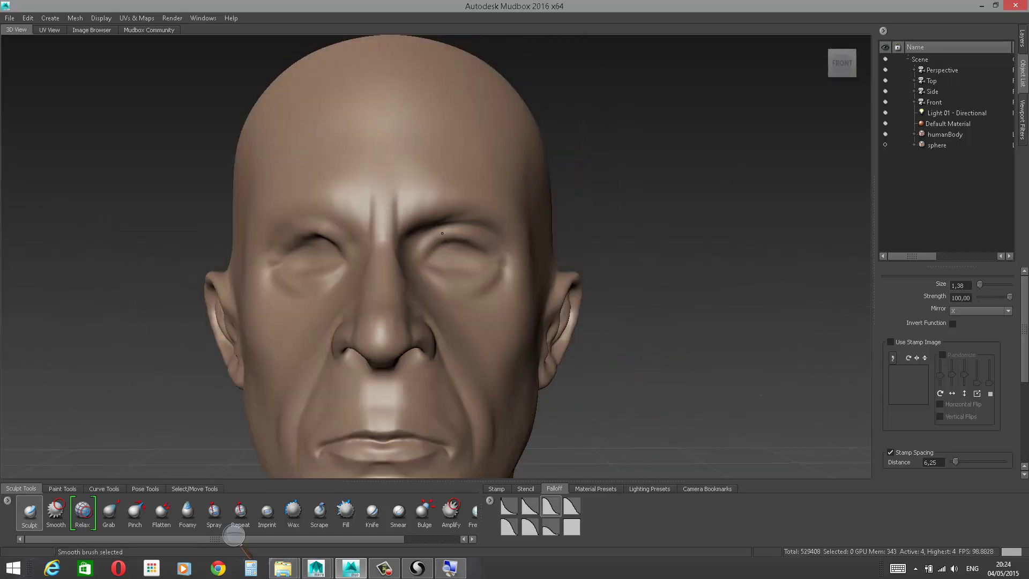
left_click_drag(592, 214, 537, 205, "alt")
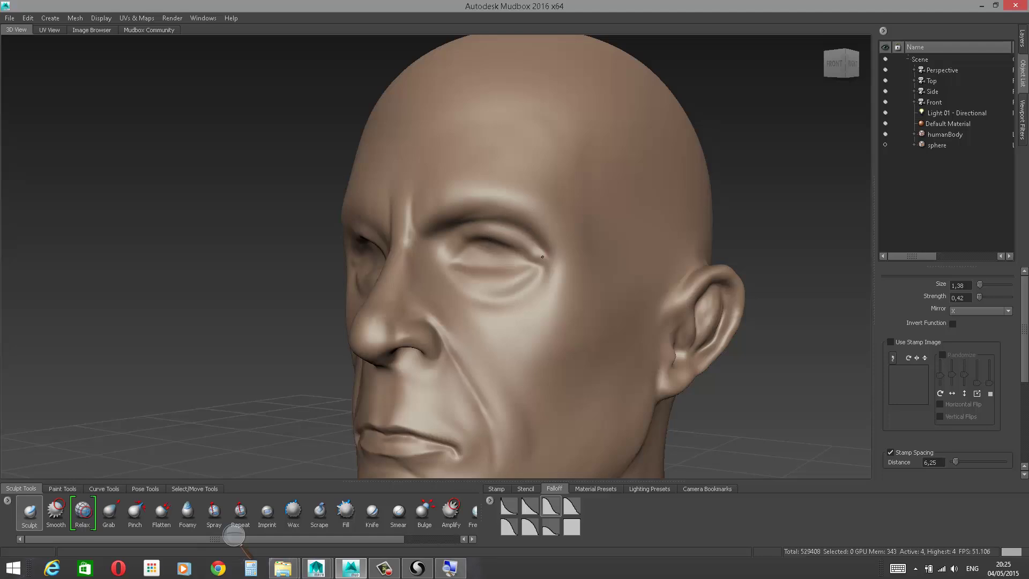
key("shift")
key("shift")
Step: Cut creases at the outer and inner eye corners using the Knife brush at size 0.76, softening them with smoothing strokes
right_click_drag(650, 152, 607, 309, "alt")
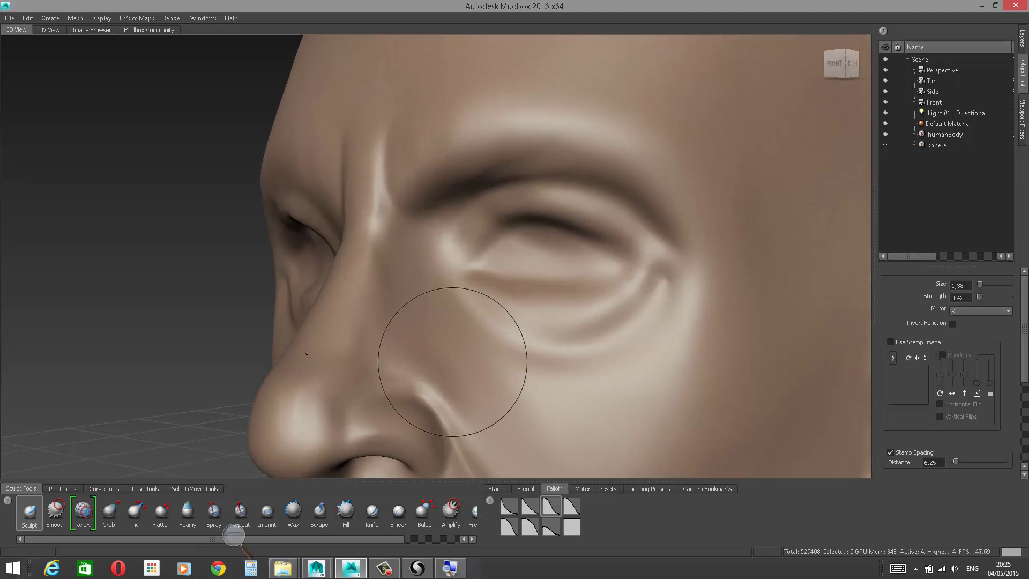
left_click(372, 512)
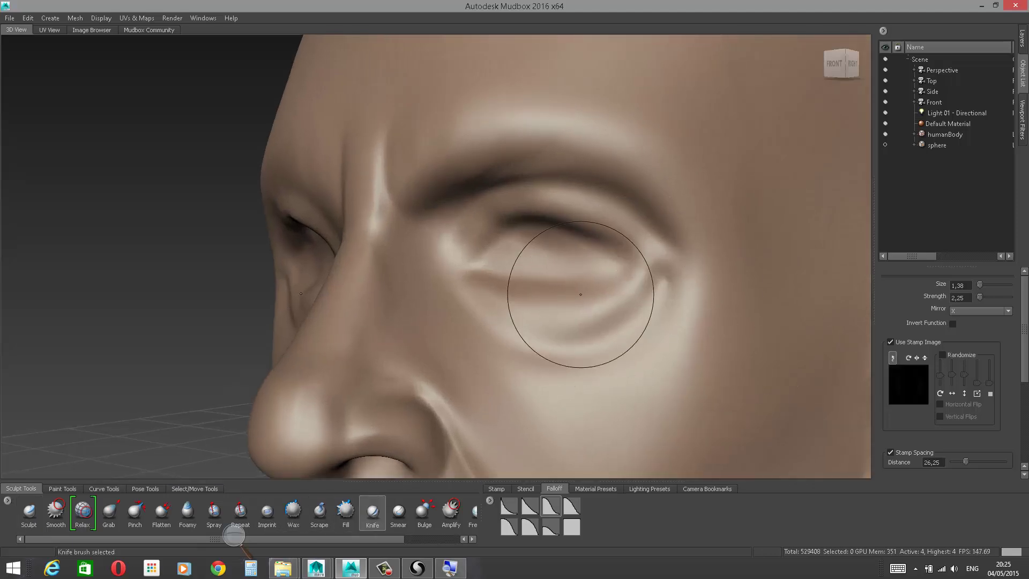
mouse_move(626, 263)
left_mouse_down()
mouse_move(601, 260)
mouse_move(657, 279)
left_mouse_up()
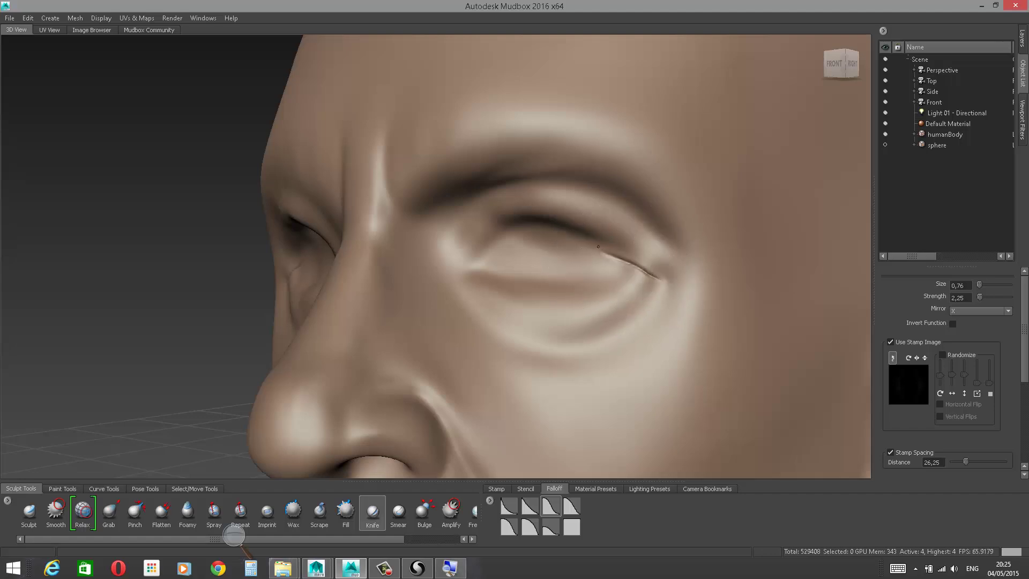
key("shift")
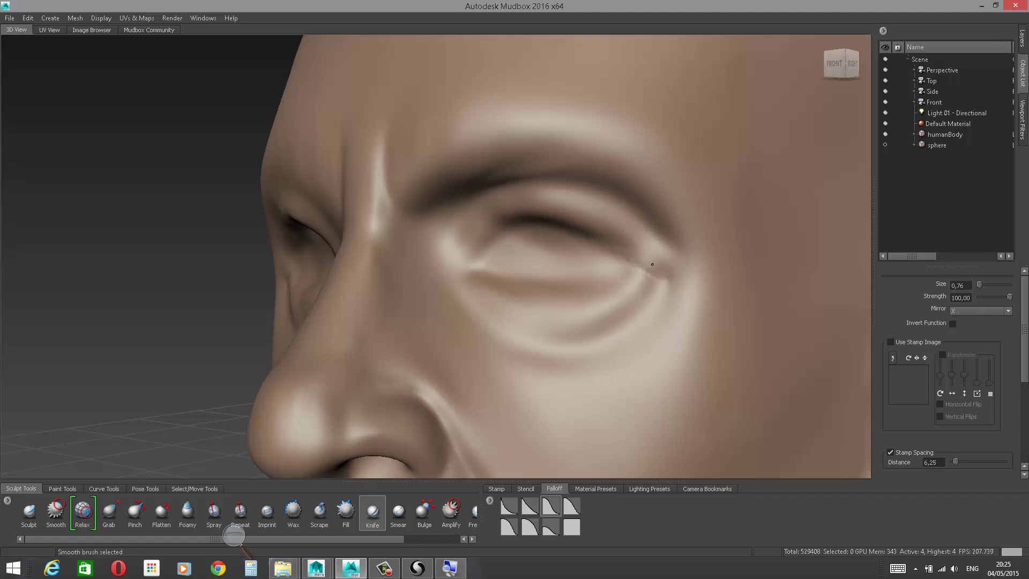
left_click_drag(343, 261, 424, 256, "alt")
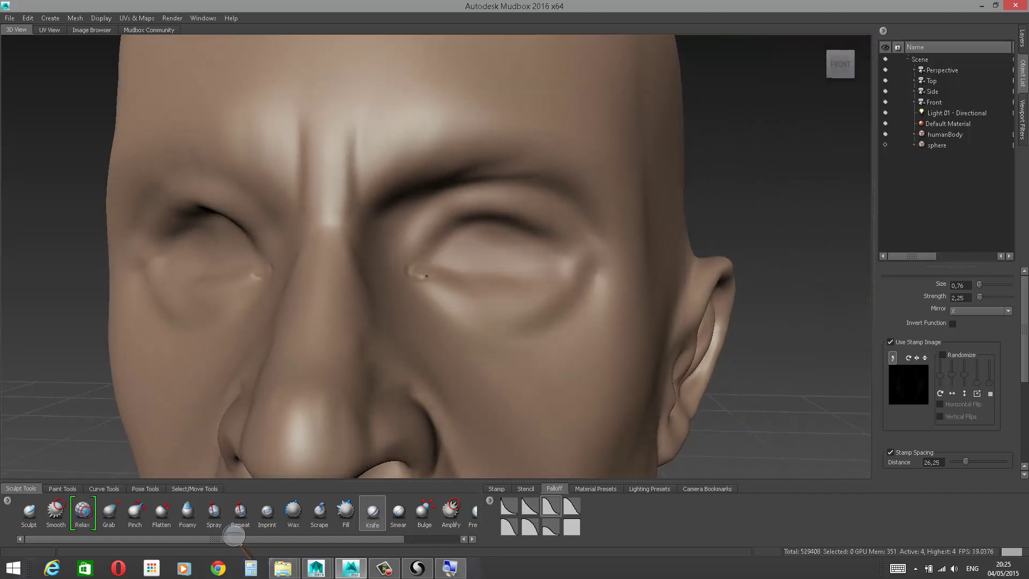
key("shift")
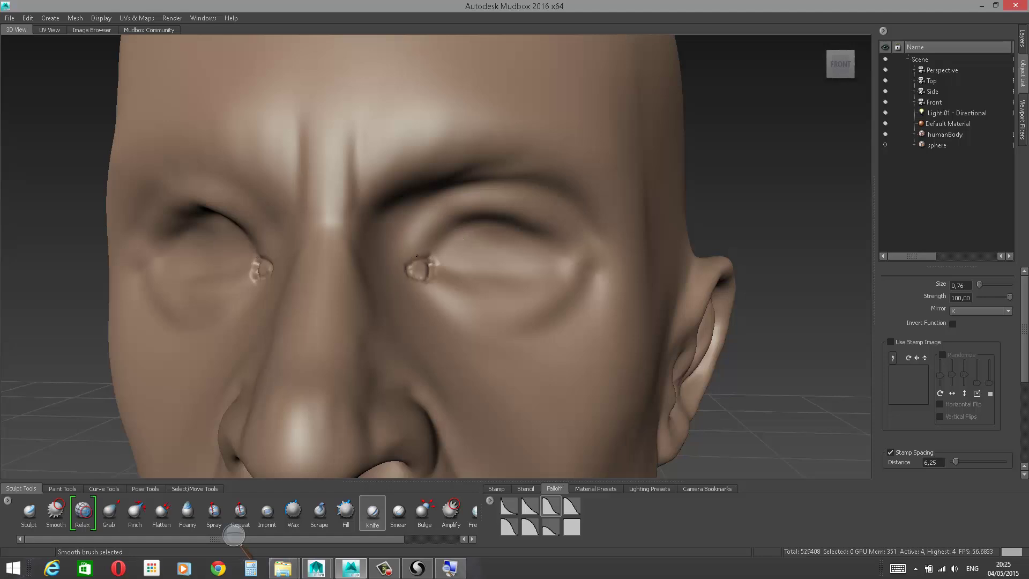
left_click_drag(408, 272, 418, 270, "shift")
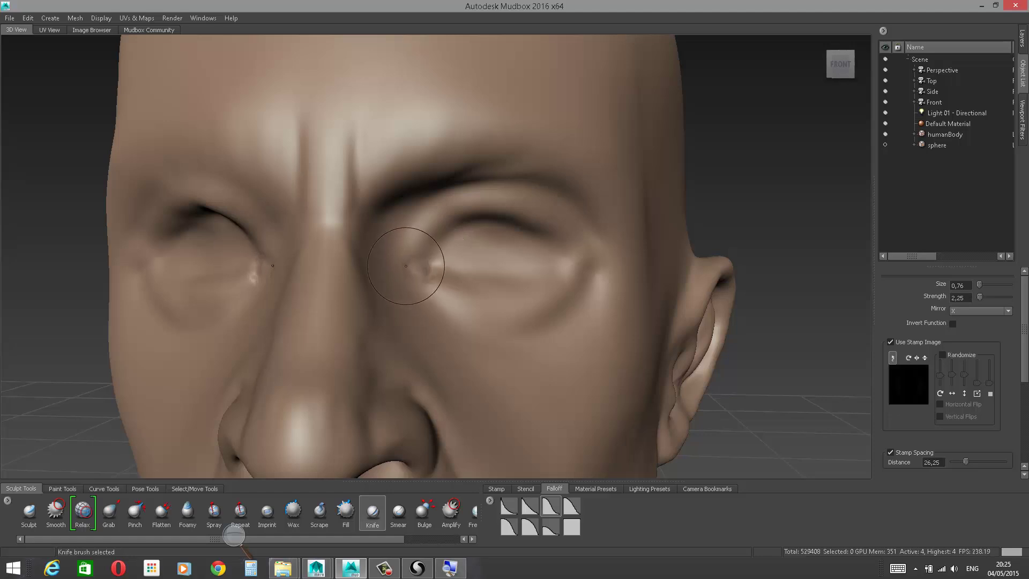
Step: Sculpt raised rims along the upper and lower eyelids from corner to corner at size 0.76, smoothing the lower rim
left_click(29, 514)
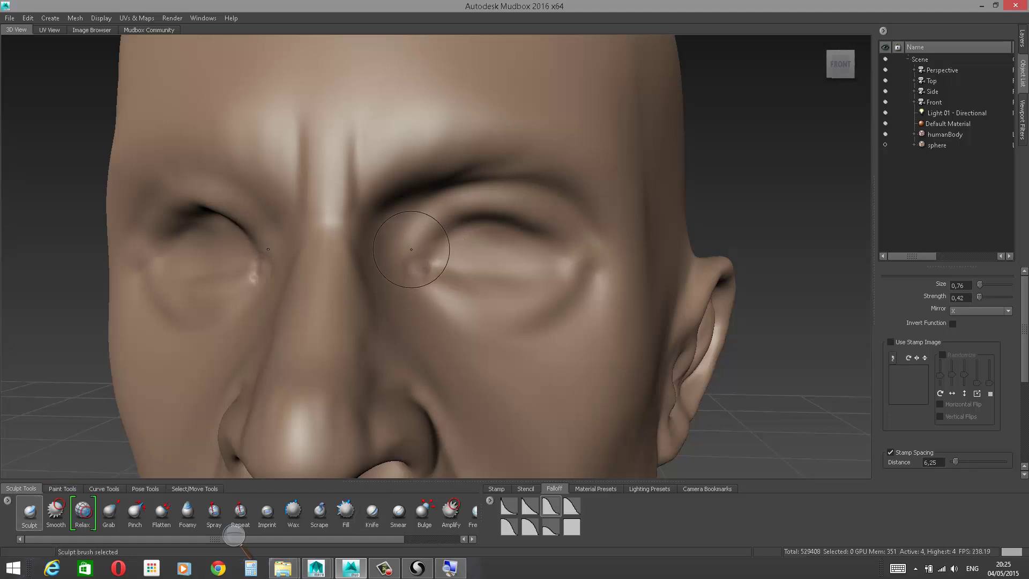
mouse_move(409, 248)
left_mouse_down()
mouse_move(447, 219)
mouse_move(496, 211)
mouse_move(596, 251)
left_mouse_up()
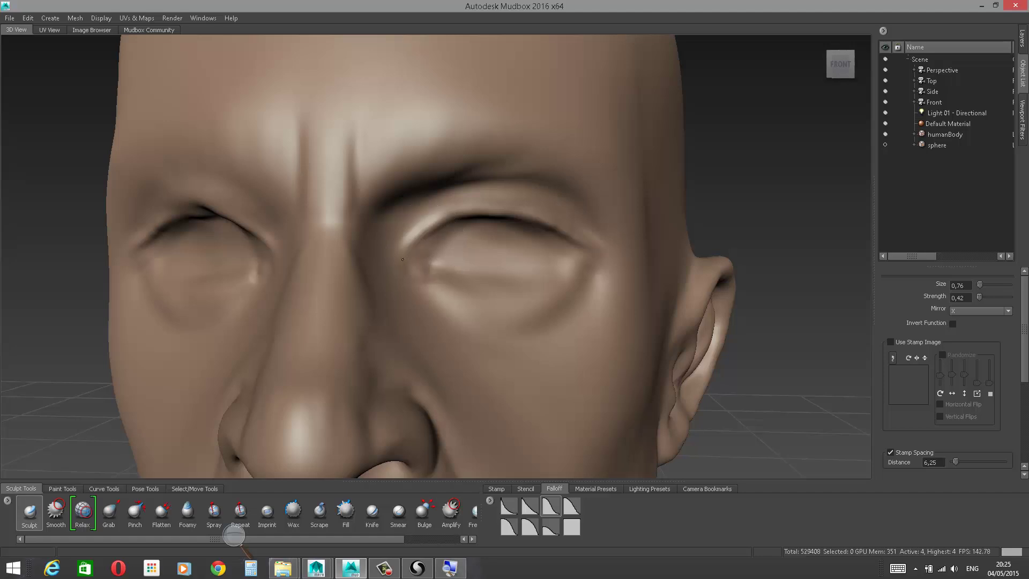
left_click_drag(403, 260, 458, 219)
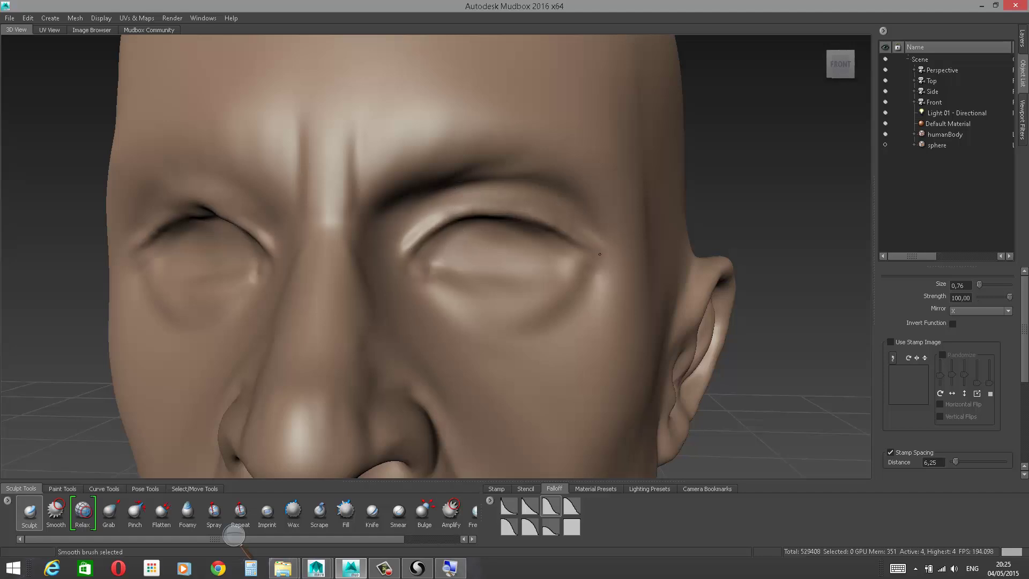
mouse_move(575, 255)
left_mouse_down()
mouse_move(542, 282)
mouse_move(479, 296)
mouse_move(437, 281)
left_mouse_up()
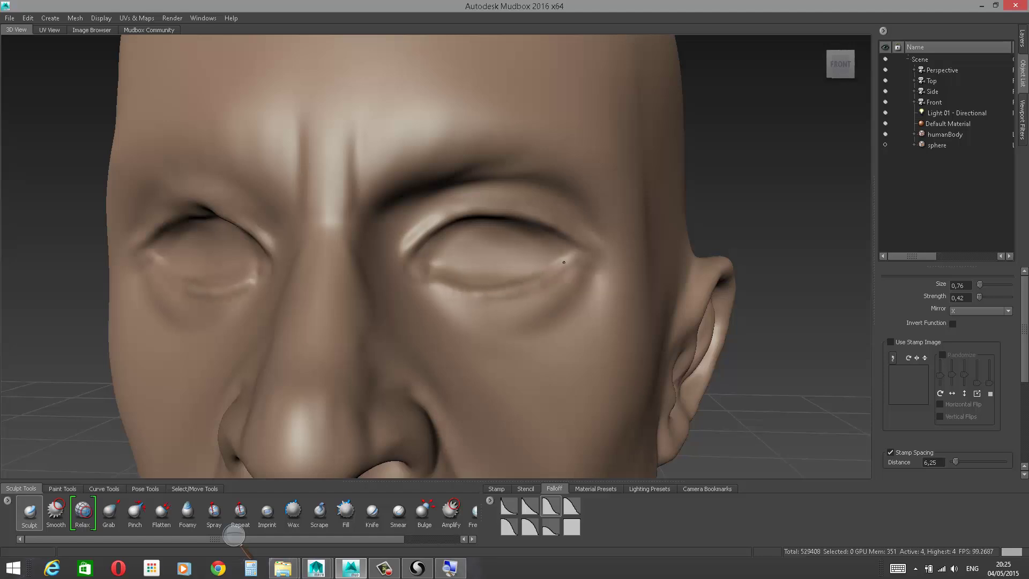
left_click_drag(574, 254, 548, 271)
mouse_move(456, 290)
left_mouse_down("shift")
mouse_move(537, 281)
mouse_move(455, 288)
left_mouse_up("shift")
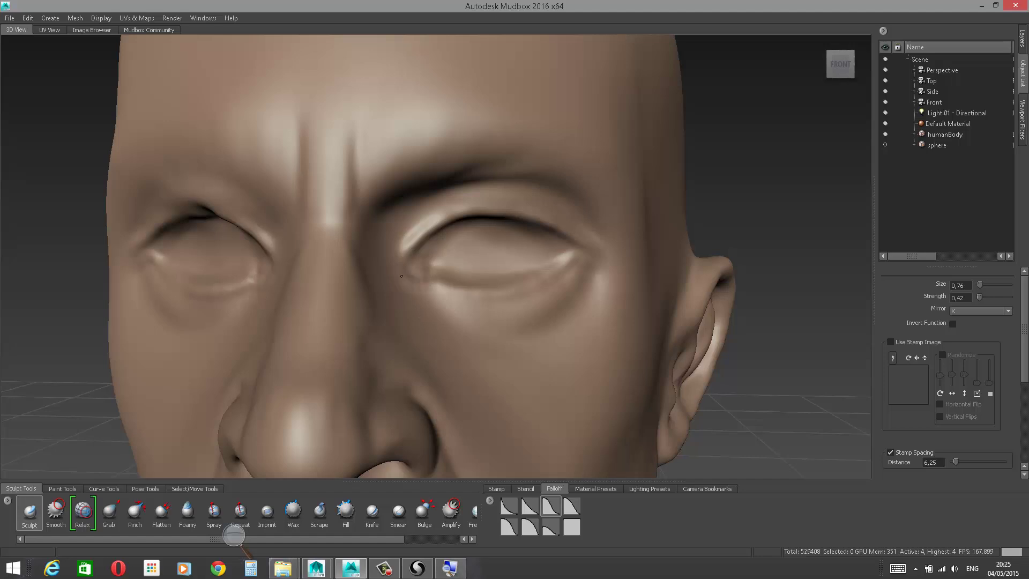
Step: Show the sphere again and reshape the lower eyelid around it using the Grab tool at size 1.61
left_click(886, 146)
left_click_drag(328, 292, 363, 367, "alt")
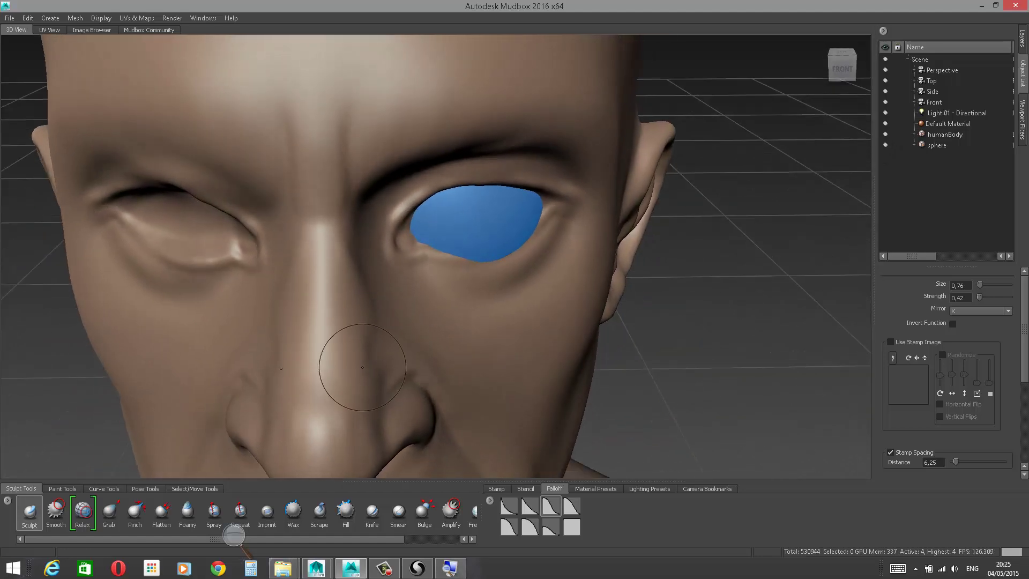
left_click(109, 512)
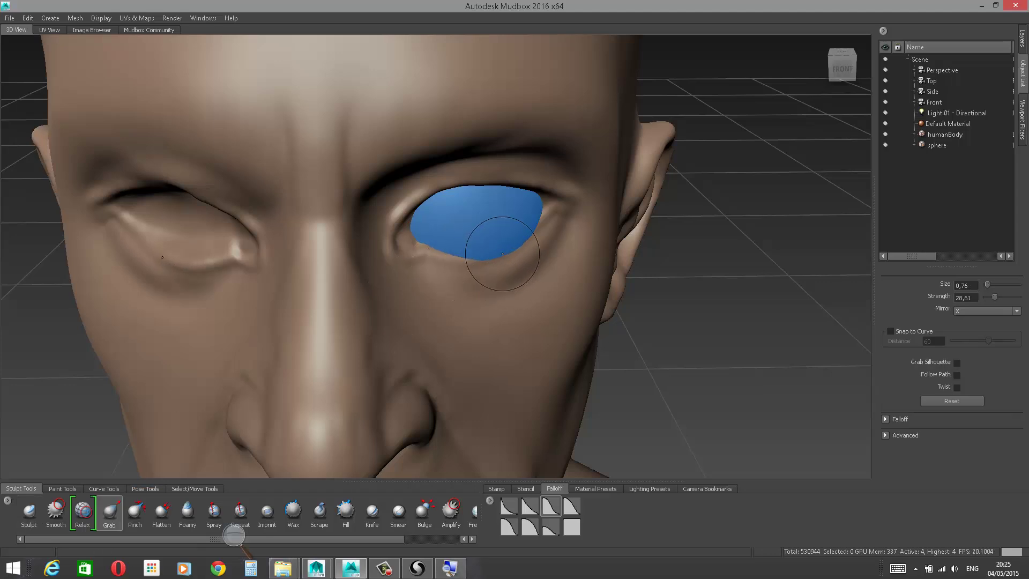
key("b")
mouse_move(504, 254)
left_mouse_down()
mouse_move(544, 256)
mouse_move(495, 255)
mouse_move(530, 229)
mouse_move(481, 268)
mouse_move(453, 266)
left_mouse_up()
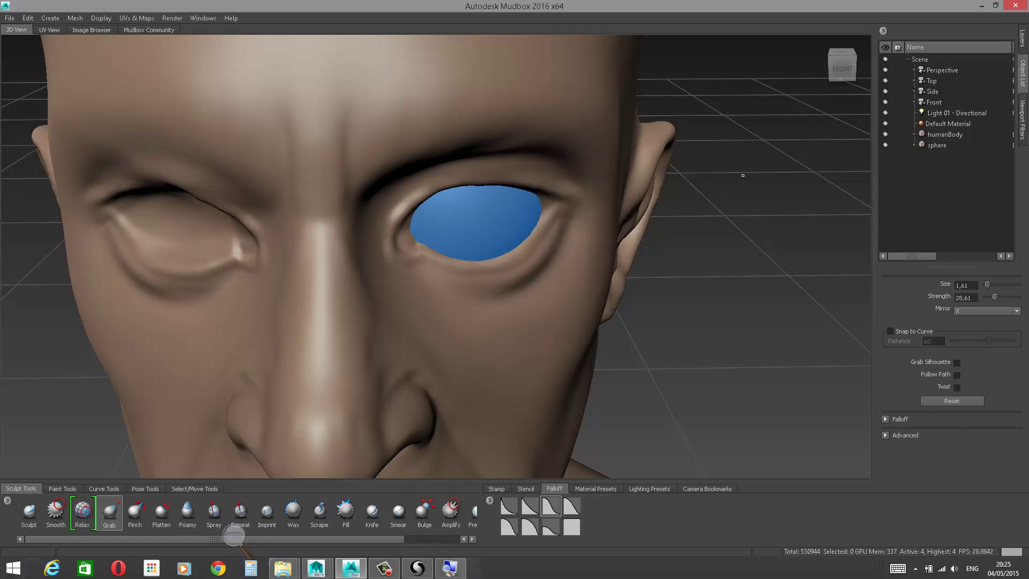
Step: Adjust the upper eyelid edge and inner eye corner around the sphere with Grab strokes
mouse_move(743, 175)
left_mouse_down("alt")
mouse_move(651, 139)
mouse_move(617, 97)
left_mouse_up("alt")
left_click_drag(500, 244, 490, 256)
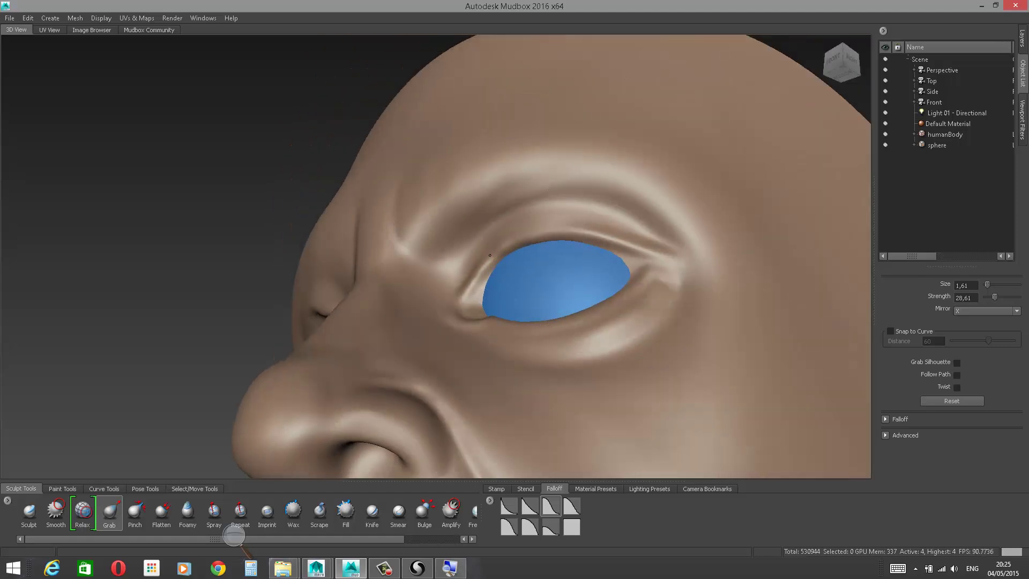
left_click_drag(551, 237, 551, 228)
mouse_move(458, 319)
left_mouse_down()
mouse_move(463, 326)
mouse_move(466, 314)
mouse_move(469, 418)
left_mouse_up()
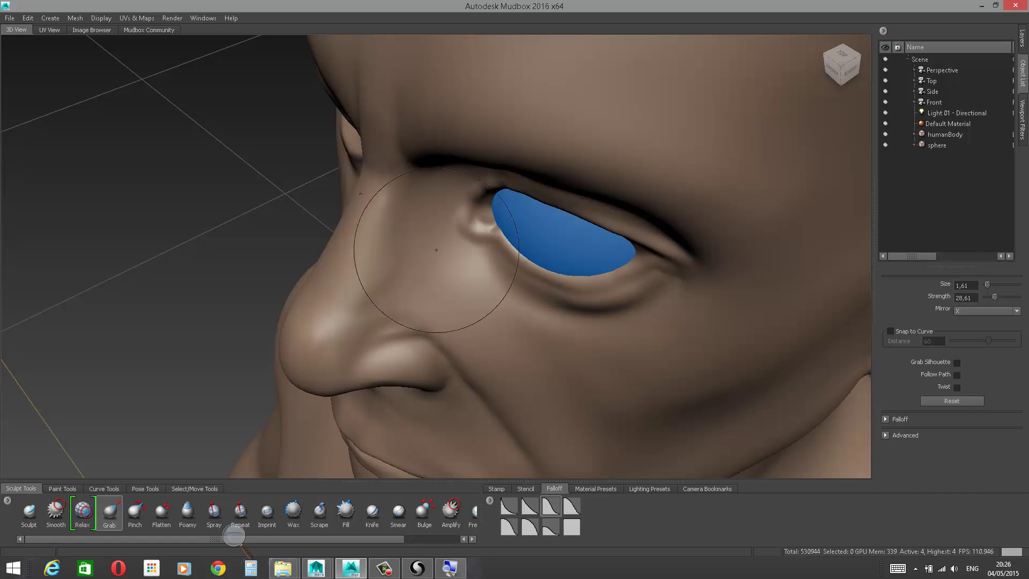
Step: Smooth the inner eye corner, pull the lower eyelid against the eyeball with the Grab tool and soften the fold beneath it
left_click_drag(456, 208, 458, 201, "shift")
mouse_move(520, 338)
left_mouse_down("alt")
mouse_move(499, 260)
mouse_move(479, 271)
left_mouse_up("alt")
left_click_drag(236, 228, 220, 317, "alt")
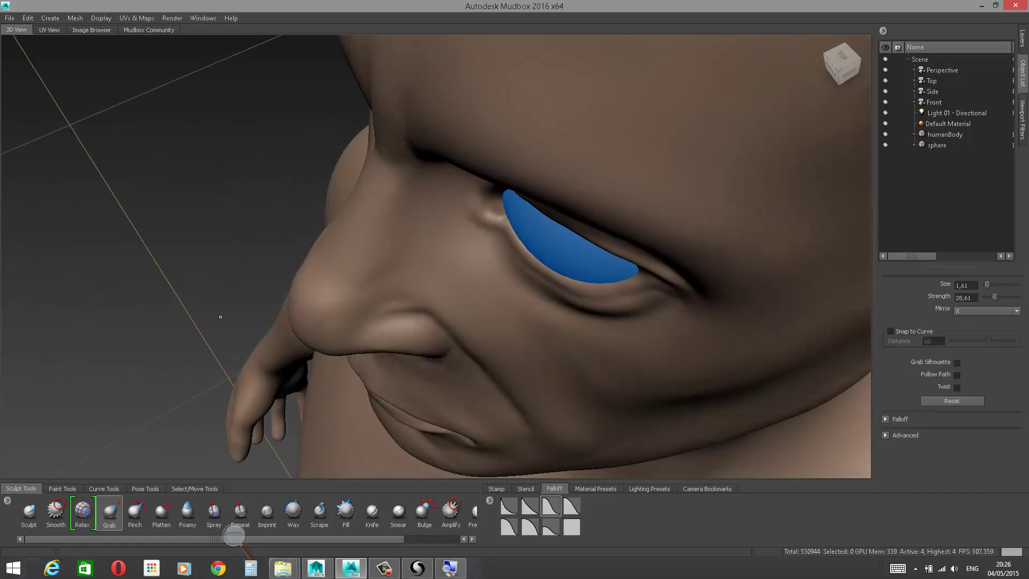
left_click_drag(528, 291, 535, 272)
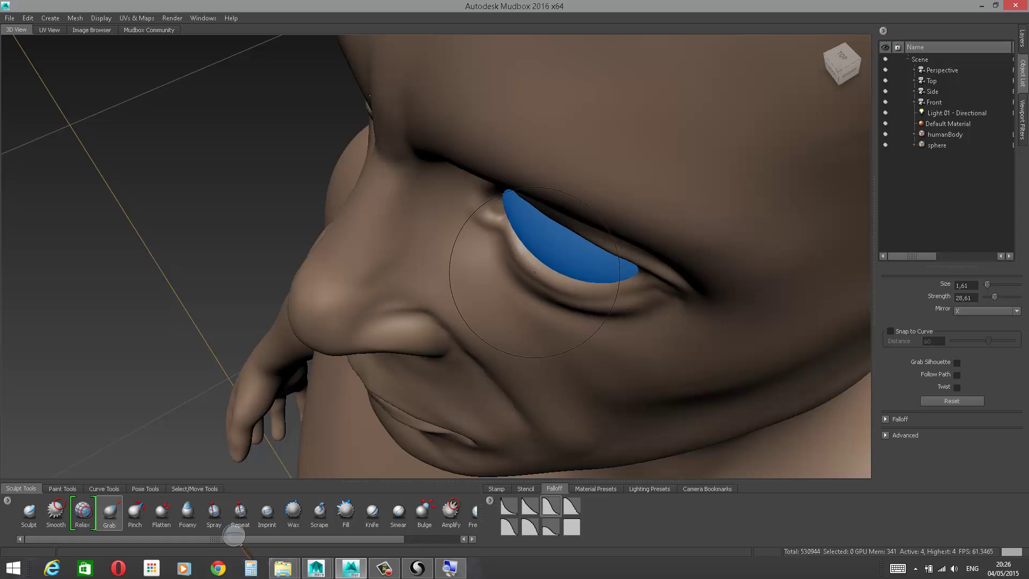
key("shift")
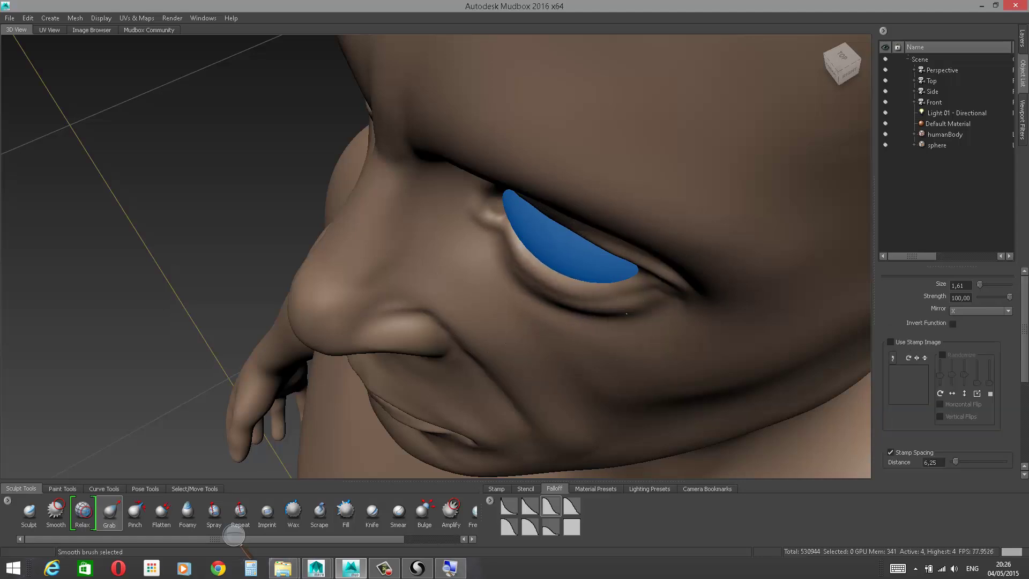
left_click_drag(230, 239, 322, 151, "alt")
key("shift")
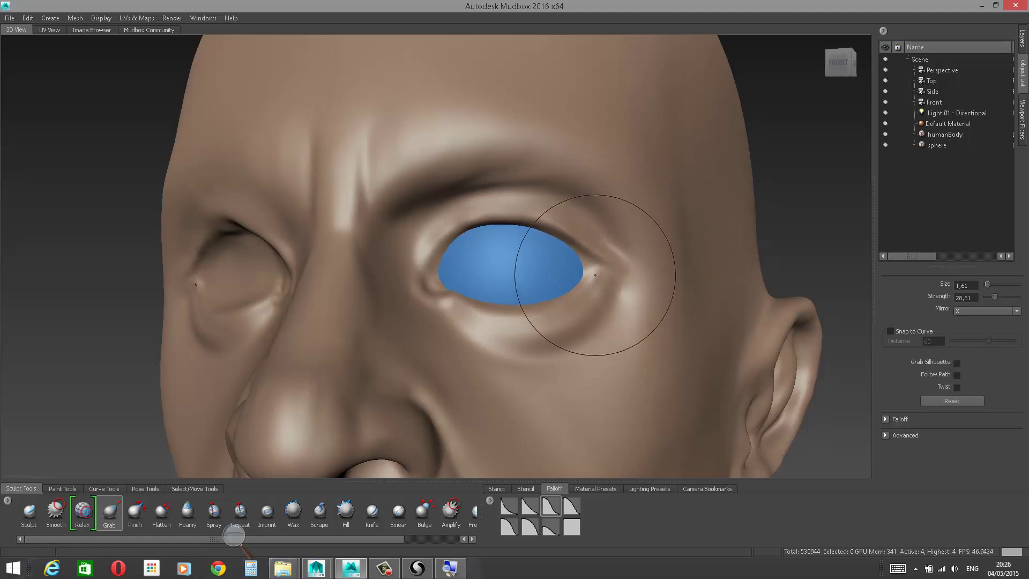
Step: Build up the brow and the skin above the upper eyelid with the Sculpt tool at size 1.61 and strength 0.42
left_click_drag(167, 274, 234, 335, "alt")
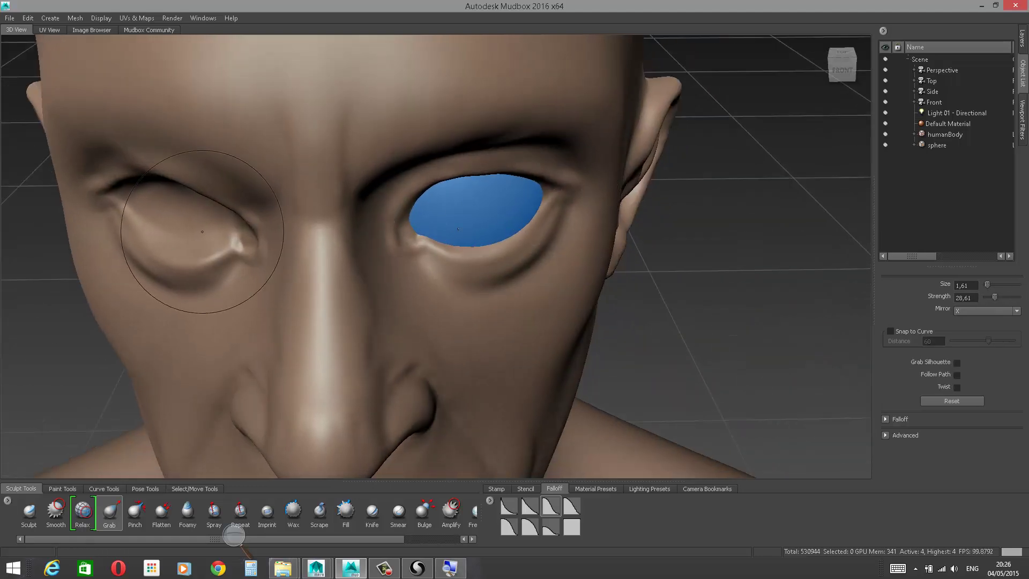
left_click_drag(616, 219, 774, 193, "alt")
left_click_drag(713, 212, 531, 205, "alt")
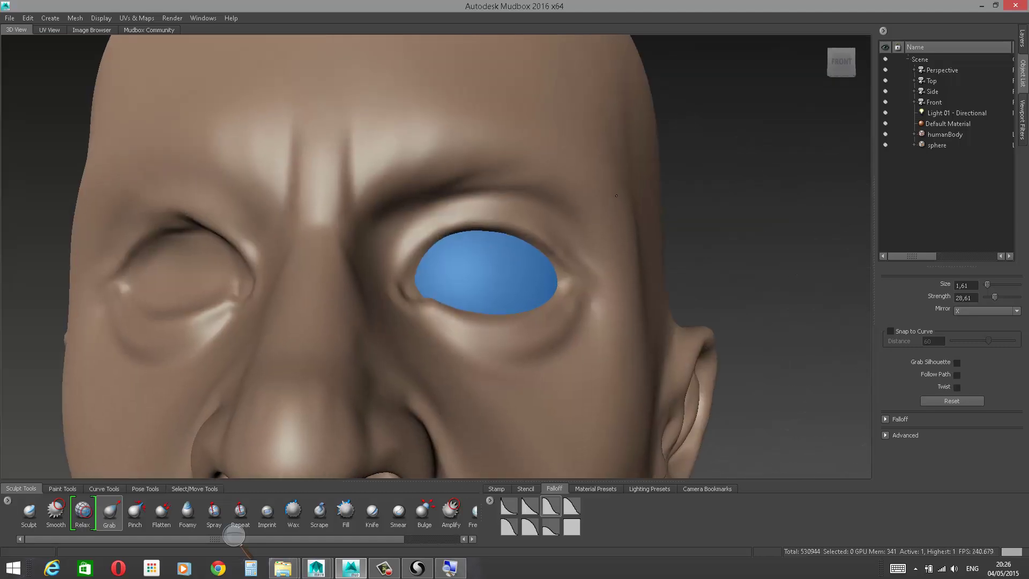
middle_click_drag(633, 143, 758, 96, "alt")
left_click_drag(756, 143, 771, 162, "alt")
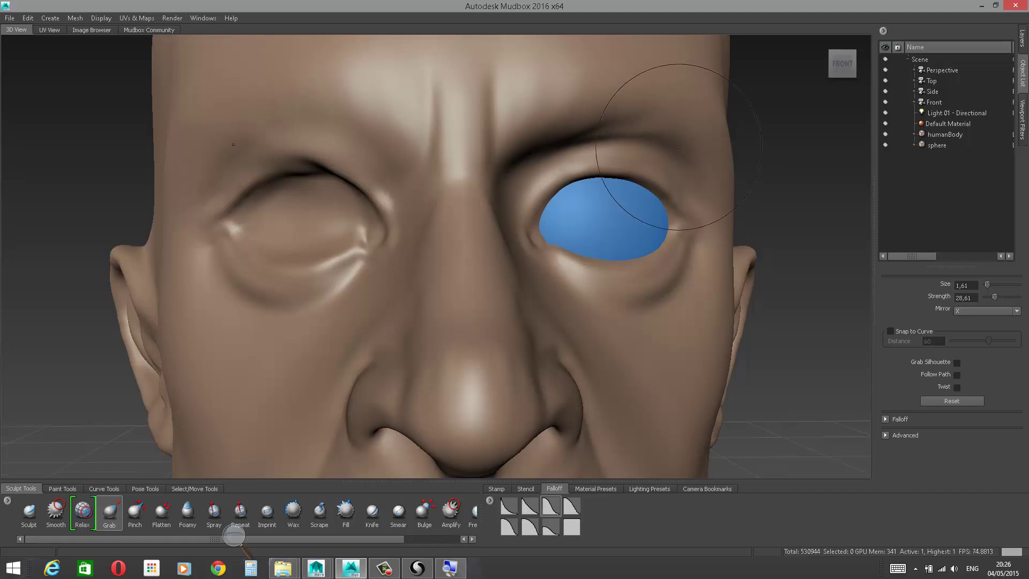
left_click(31, 513)
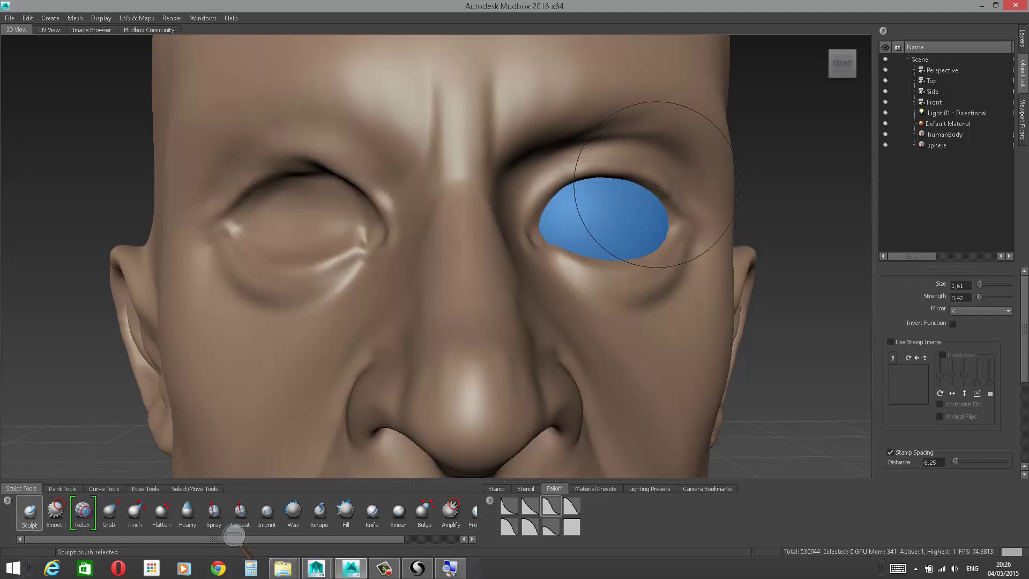
left_click_drag(589, 153, 593, 155)
left_click_drag(525, 174, 606, 148)
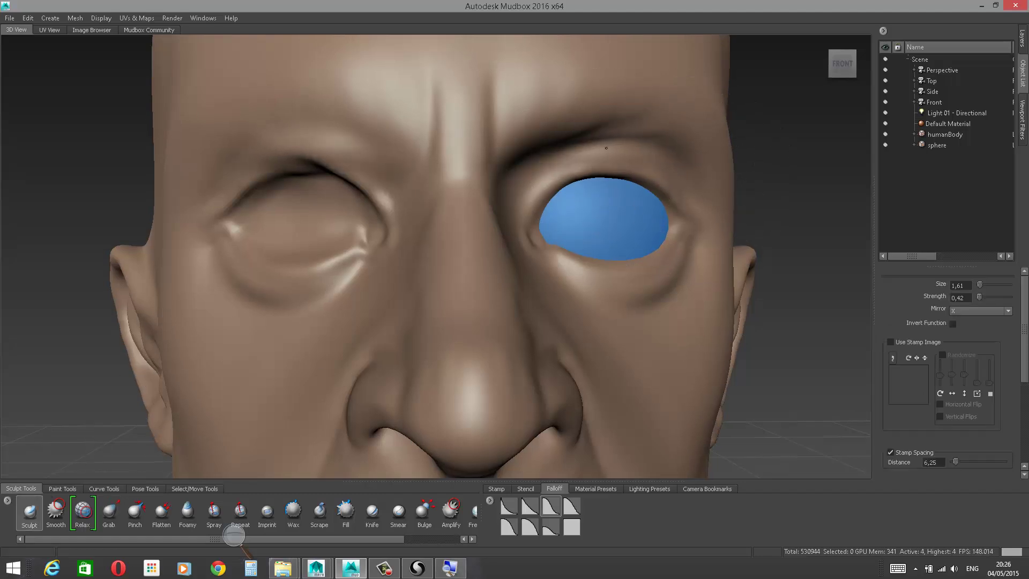
left_click_drag(688, 181, 691, 188)
left_click_drag(601, 132, 694, 142)
left_click_drag(542, 123, 702, 126)
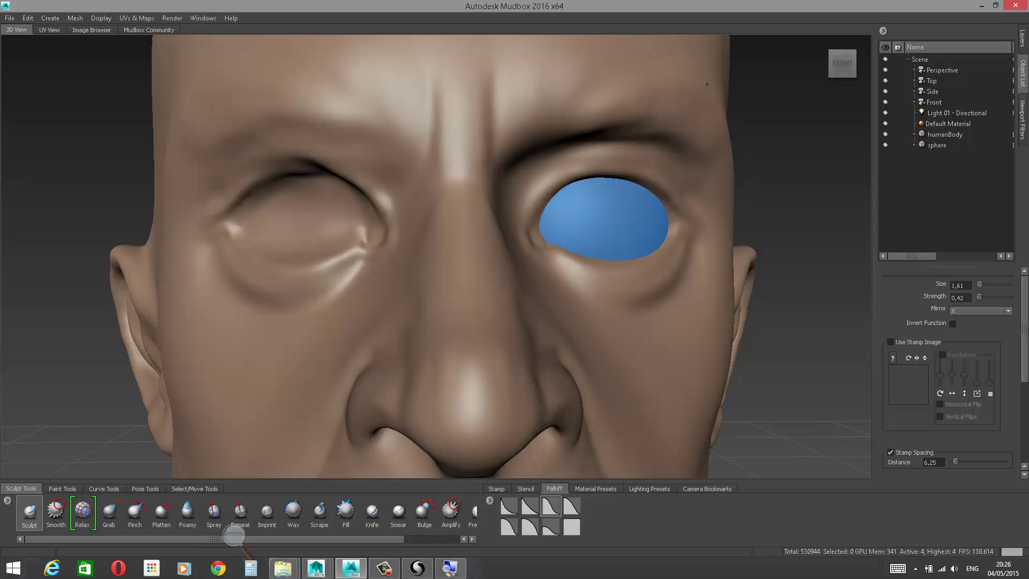
Step: Add mirrored Sculpt strokes to the lower forehead just above the inner brow at size 1.61
mouse_move(768, 67)
left_mouse_down("alt")
mouse_move(776, 142)
mouse_move(775, 131)
left_mouse_up("alt")
right_click_drag(753, 142, 621, 150, "alt")
left_click_drag(617, 150, 682, 94, "alt")
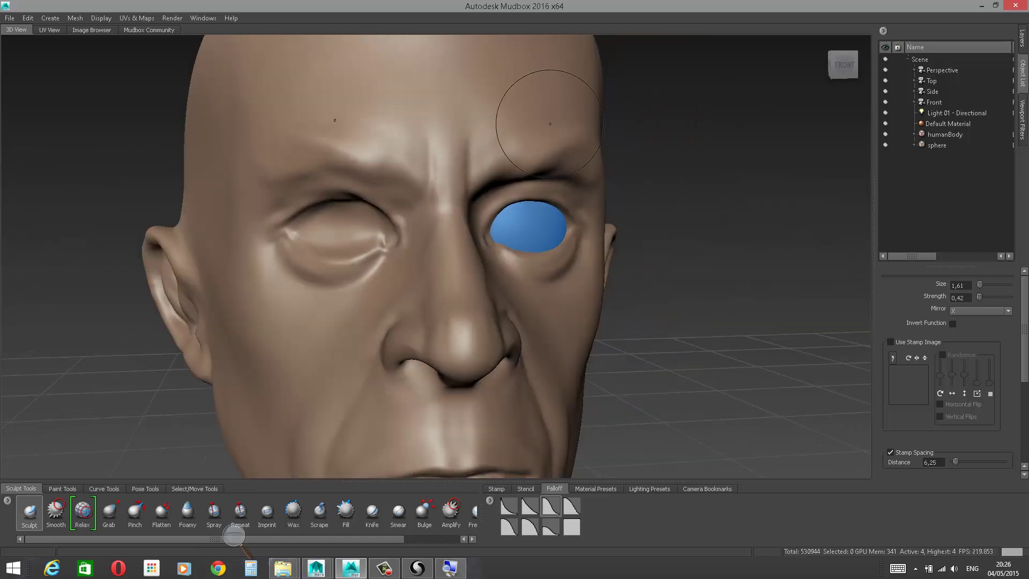
mouse_move(498, 130)
left_mouse_down()
mouse_move(489, 153)
mouse_move(531, 127)
left_mouse_up()
left_click_drag(526, 133, 547, 129)
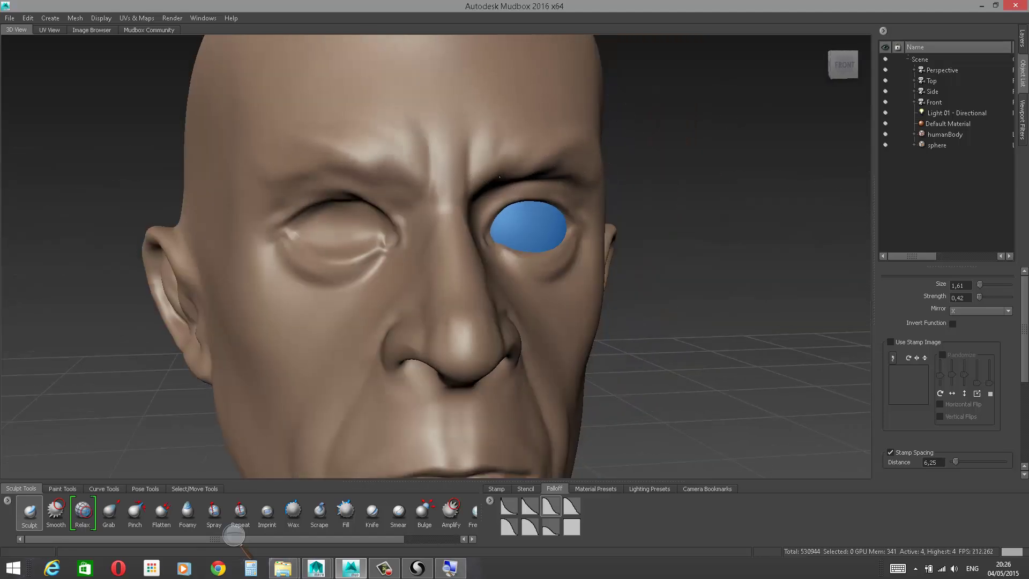
Step: Sculpt volume along the brow and the skin fold over the outer eyelid, then smooth it below the outer brow
left_click_drag(697, 179, 653, 110, "alt")
mouse_move(503, 211)
left_mouse_down()
mouse_move(487, 220)
mouse_move(535, 180)
mouse_move(499, 260)
left_mouse_up()
mouse_move(562, 180)
left_mouse_down()
mouse_move(606, 169)
mouse_move(485, 193)
left_mouse_up()
mouse_move(610, 177)
left_mouse_down()
mouse_move(675, 211)
mouse_move(665, 210)
left_mouse_up()
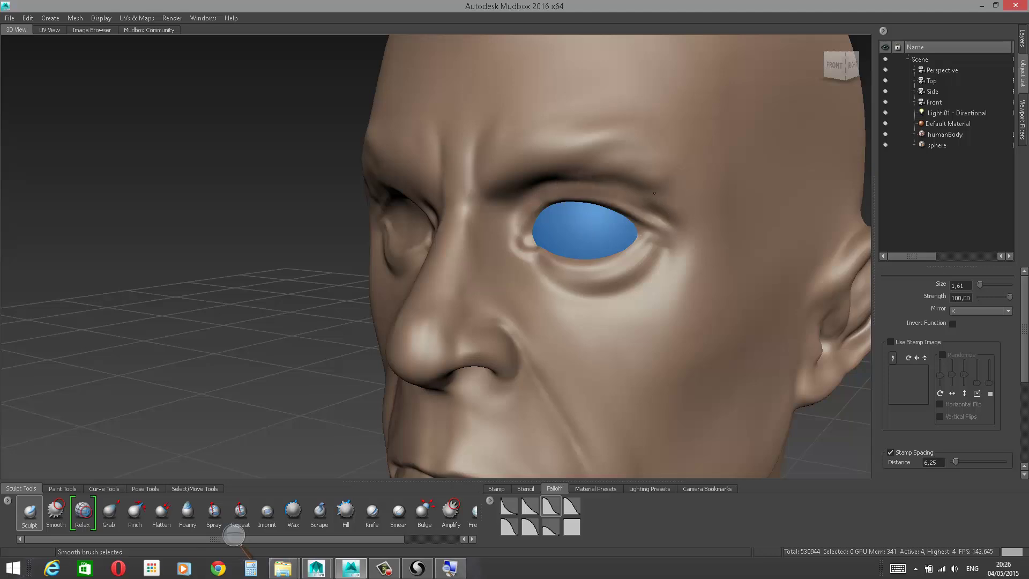
left_click_drag(638, 174, 601, 158, "shift")
left_click_drag(235, 244, 300, 322, "alt")
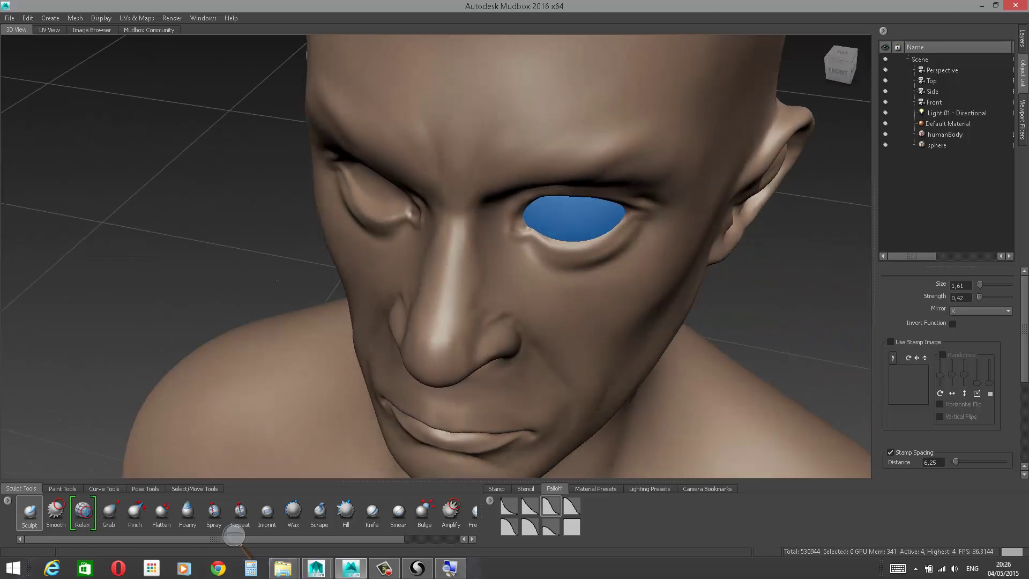
left_click_drag(763, 270, 784, 221, "alt")
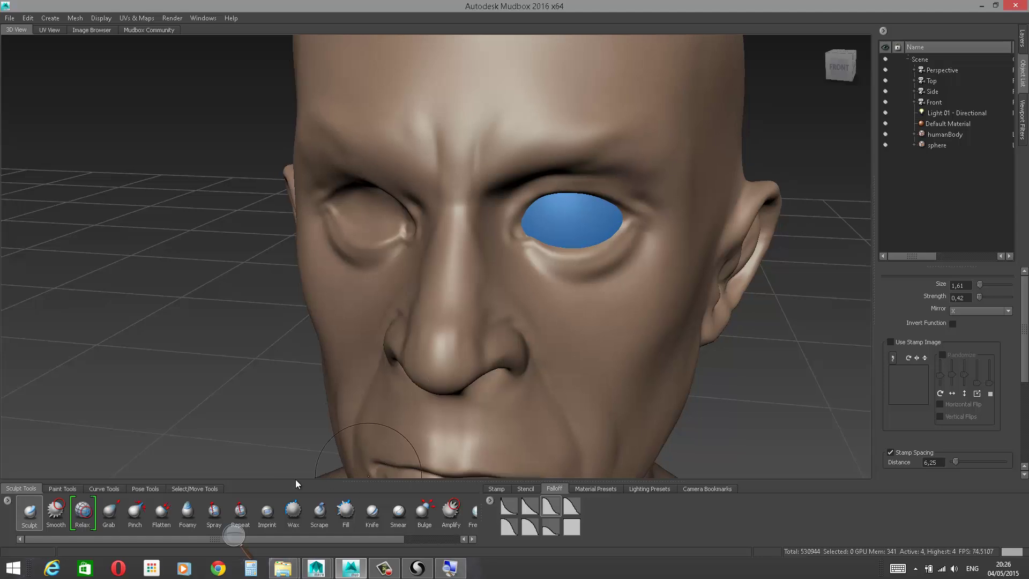
Step: Cut a fine crease beneath the lower eyelid with the Knife tool at size 0.48 and strength 2.25, and smooth it
left_click(374, 513)
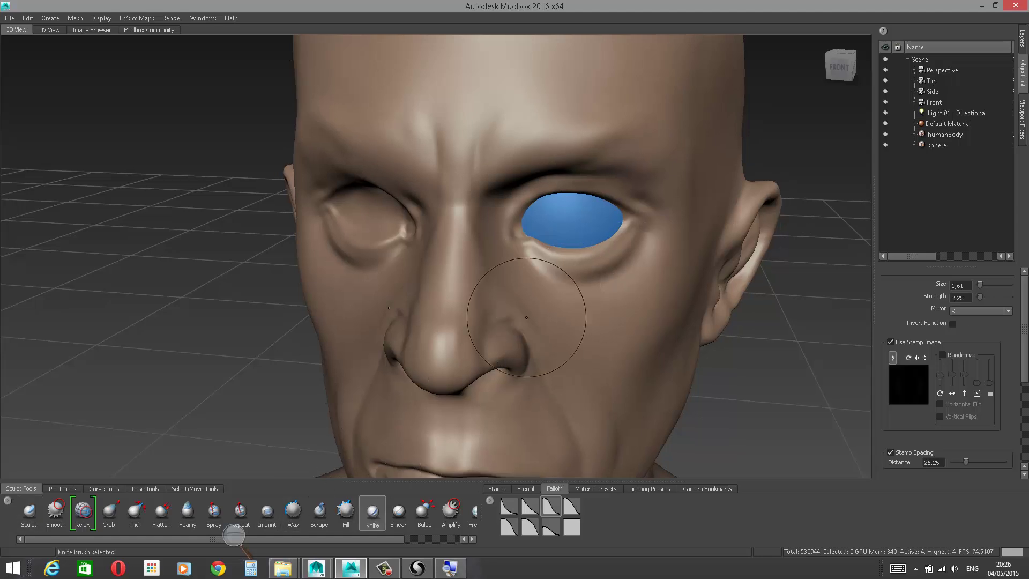
left_click_drag(755, 294, 747, 244, "alt")
middle_click_drag(747, 245, 724, 162, "alt")
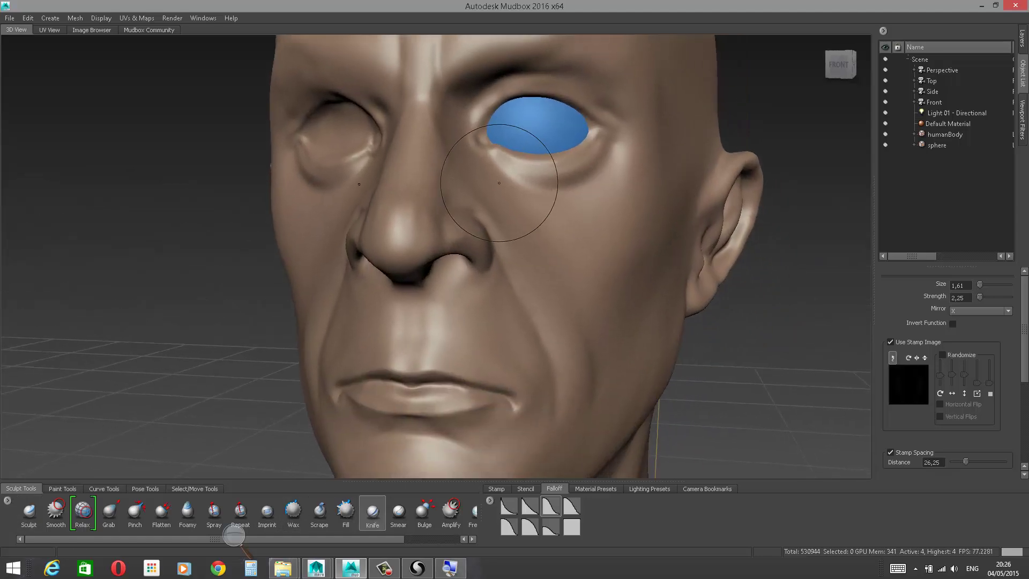
key("m")
left_click_drag(514, 189, 498, 178)
left_click_drag(734, 156, 526, 164, "alt")
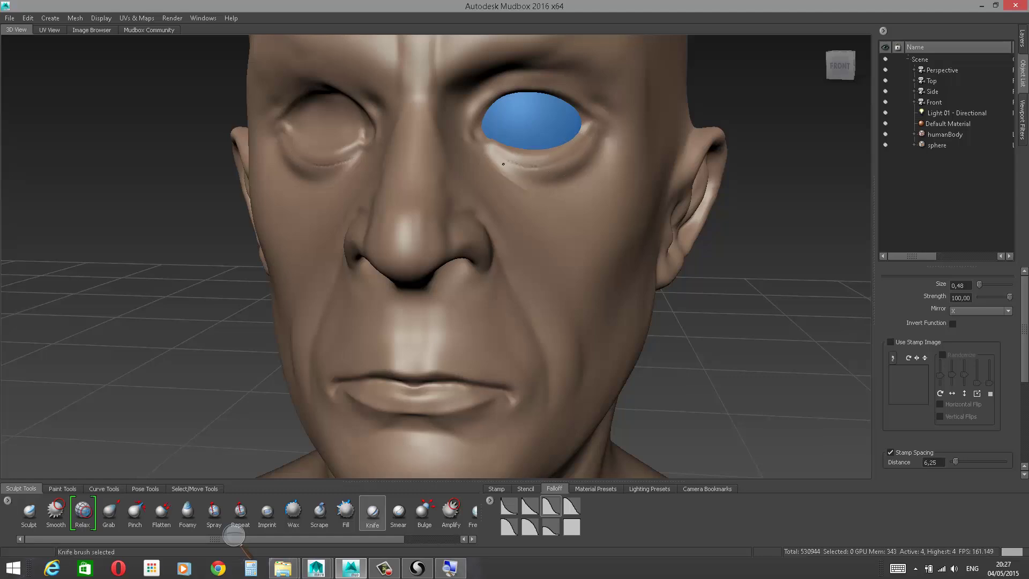
left_click_drag(604, 152, 653, 138, "alt")
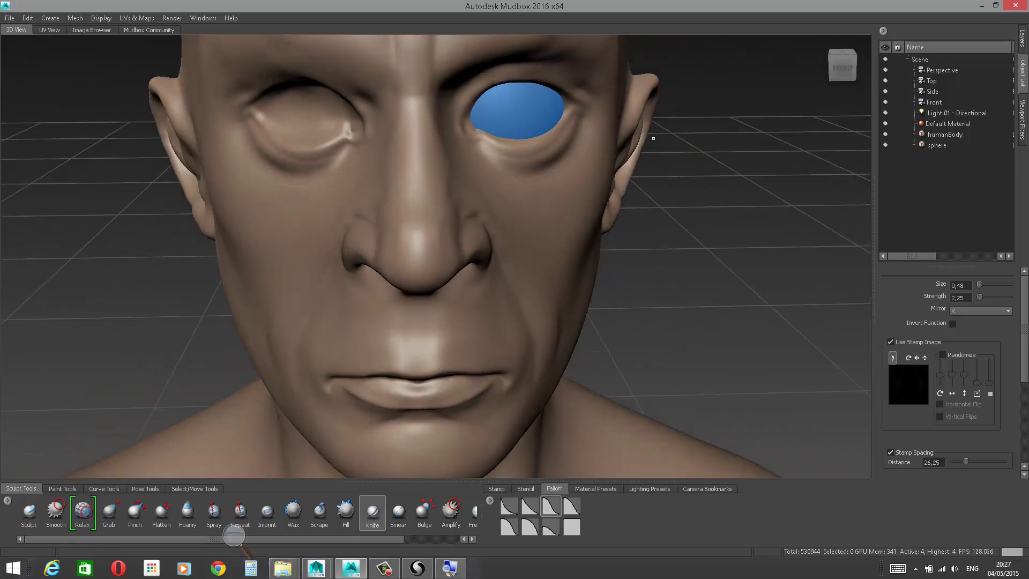
Step: Cut Knife creases along the nasolabial fold and above the upper eyelid at size 0.48, softening both with smoothing strokes
left_click_drag(513, 204, 492, 247, "alt")
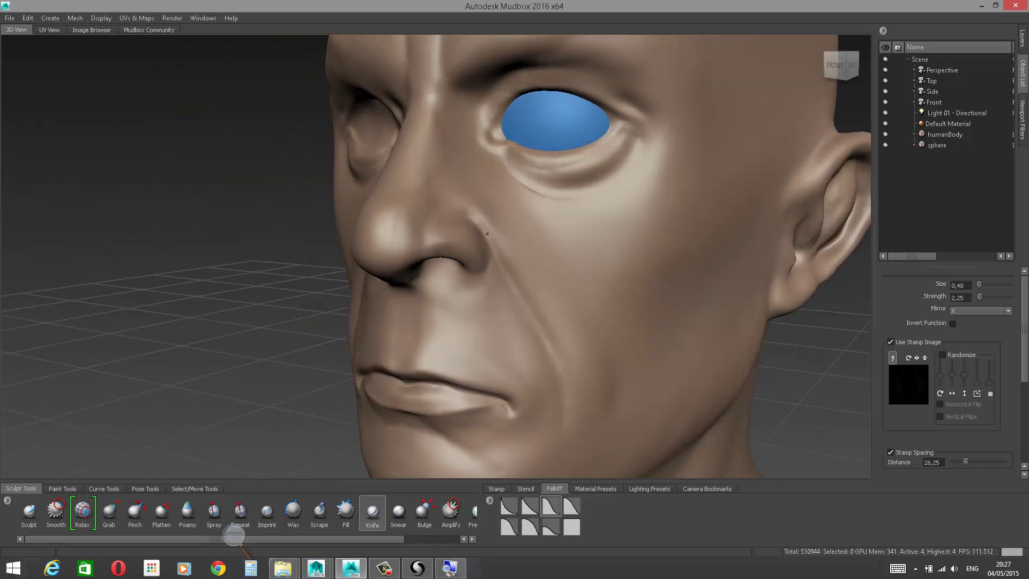
left_click_drag(533, 326, 504, 272, "shift")
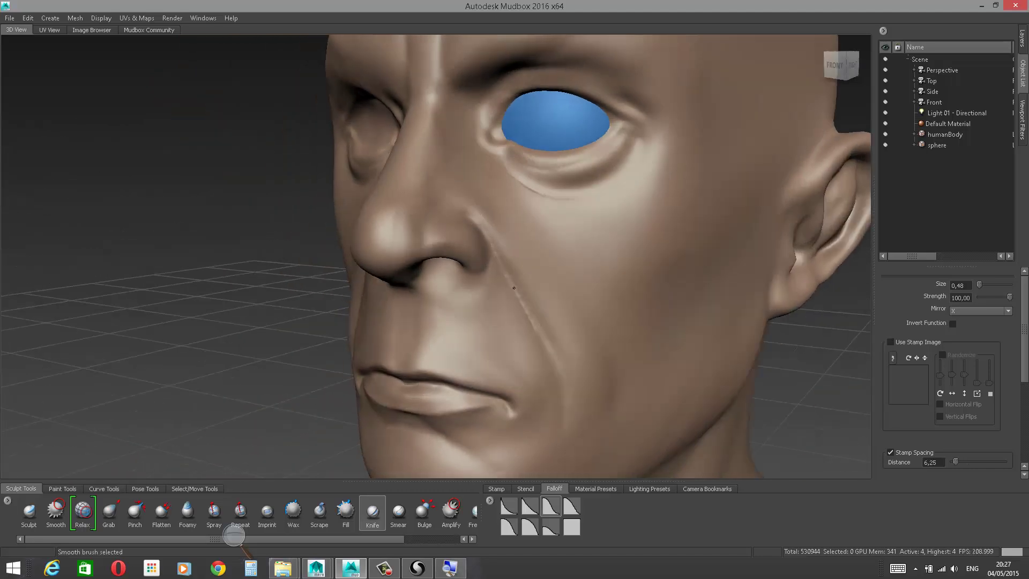
left_click_drag(772, 351, 826, 354, "alt")
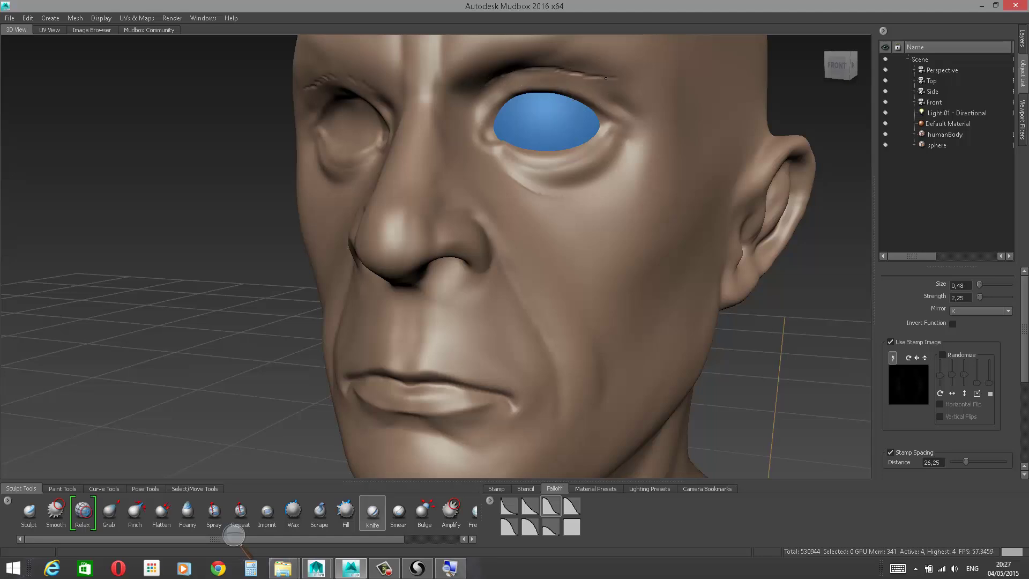
left_click_drag(628, 80, 628, 76, "shift")
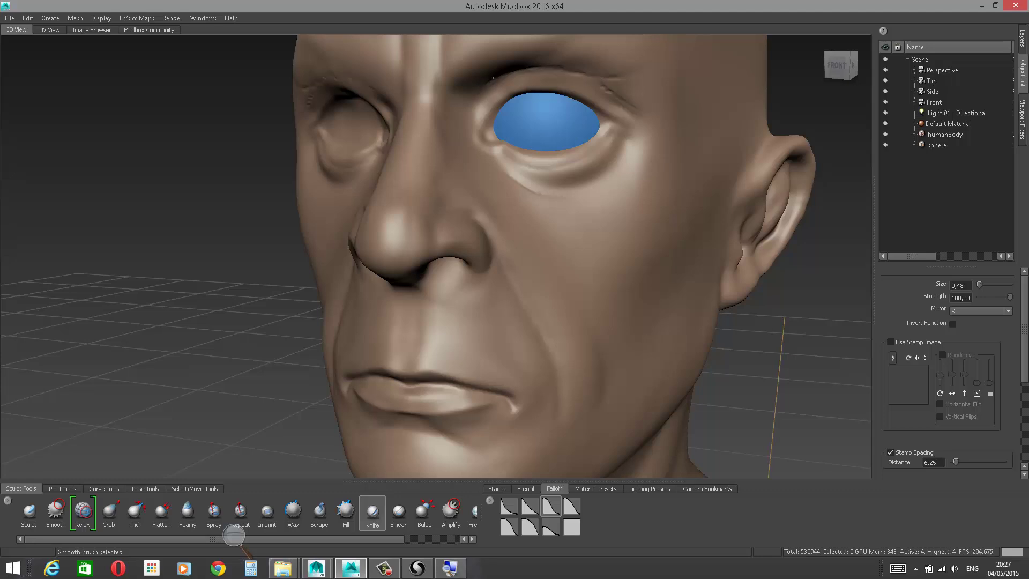
Step: Reshape the outer eye corner and lower eyelid edge around the sphere with the Grab tool, enlarging the brush to size 1.84
right_click_drag(834, 108, 781, 117, "alt")
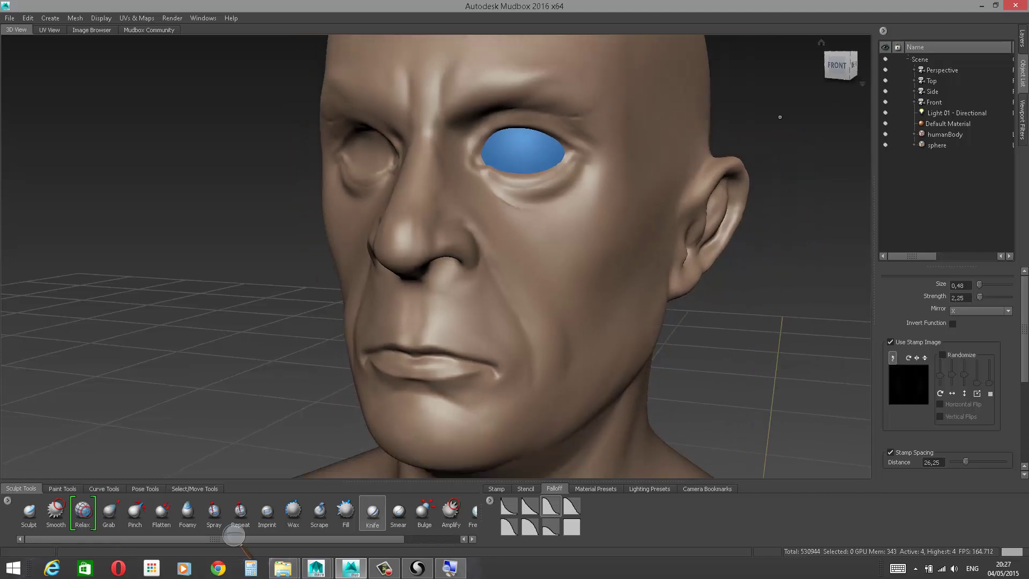
left_click_drag(689, 119, 735, 119, "alt")
right_click_drag(735, 120, 738, 130, "alt")
middle_click_drag(739, 130, 738, 147, "alt")
right_click_drag(737, 147, 753, 154, "alt")
left_click(109, 512)
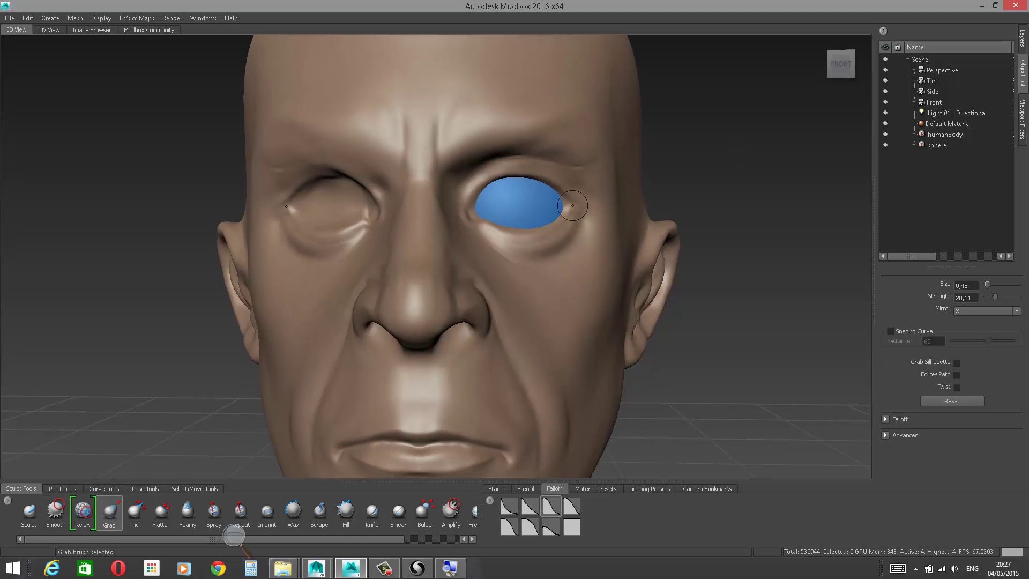
left_click_drag(570, 195, 585, 195)
left_click_drag(684, 137, 685, 166, "alt")
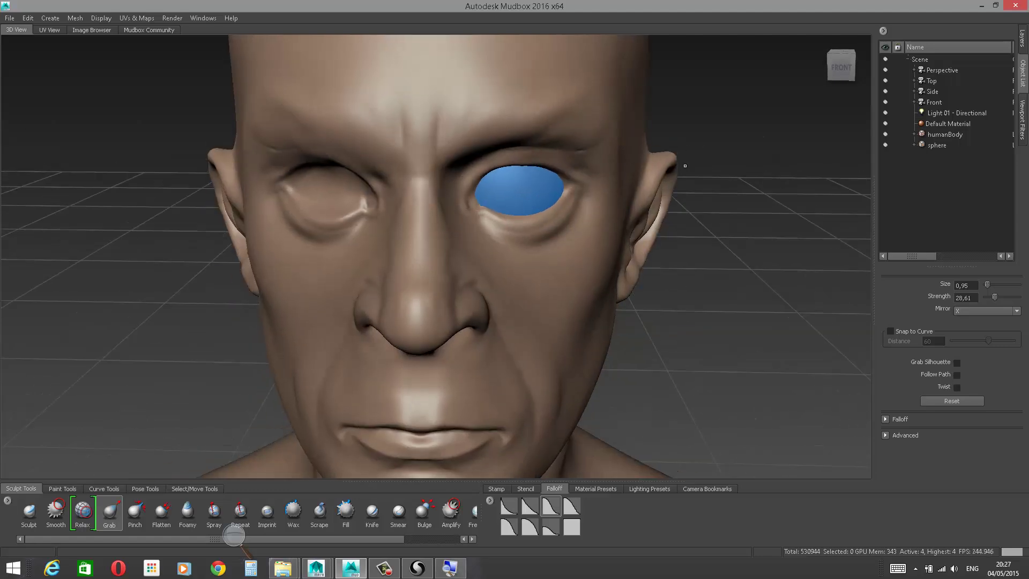
left_click_drag(508, 218, 583, 225)
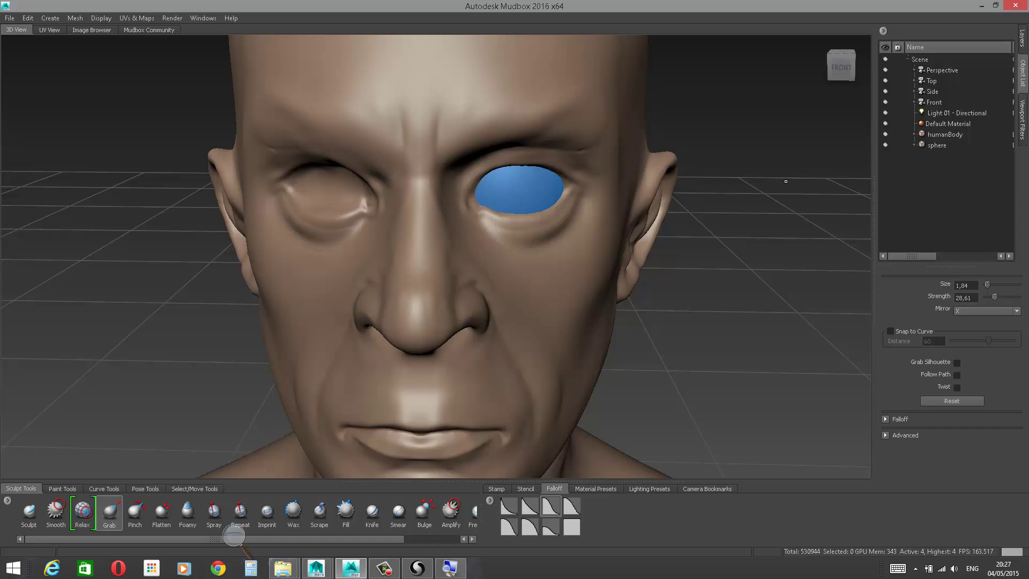
Step: Adjust the inner eye corner, upper eyelid edge and inner brow with Grab strokes at size 1.84
left_click_drag(657, 198, 654, 157, "alt")
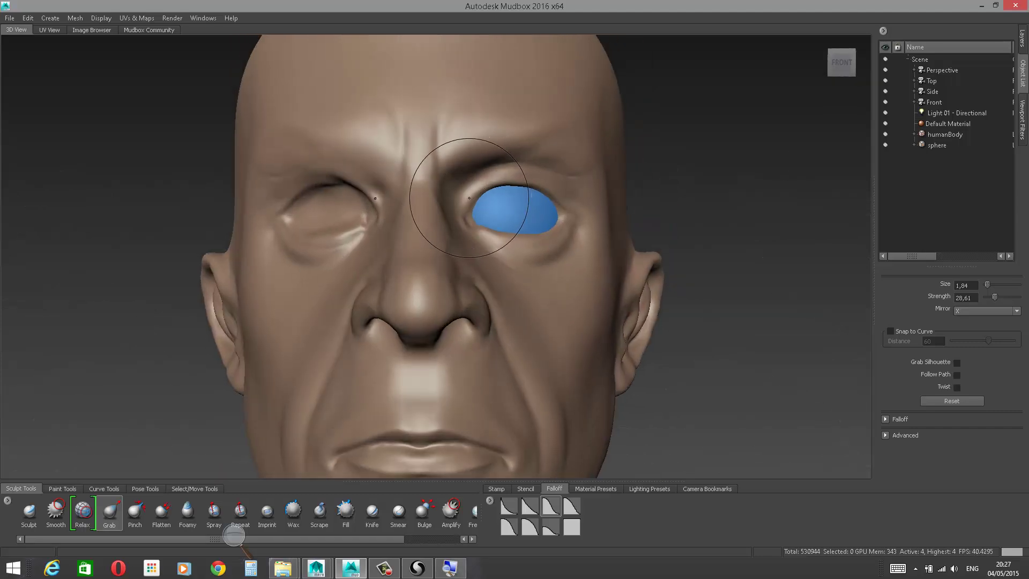
mouse_move(467, 198)
left_mouse_down()
mouse_move(470, 220)
mouse_move(475, 197)
left_mouse_up()
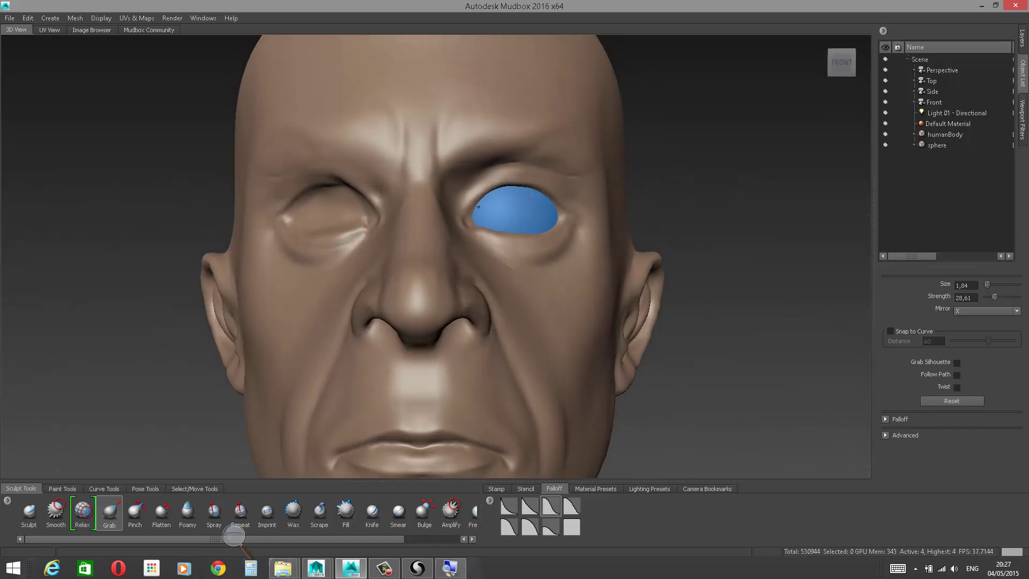
left_click_drag(725, 146, 733, 182, "alt")
left_click_drag(506, 174, 535, 176)
left_click_drag(577, 121, 576, 123)
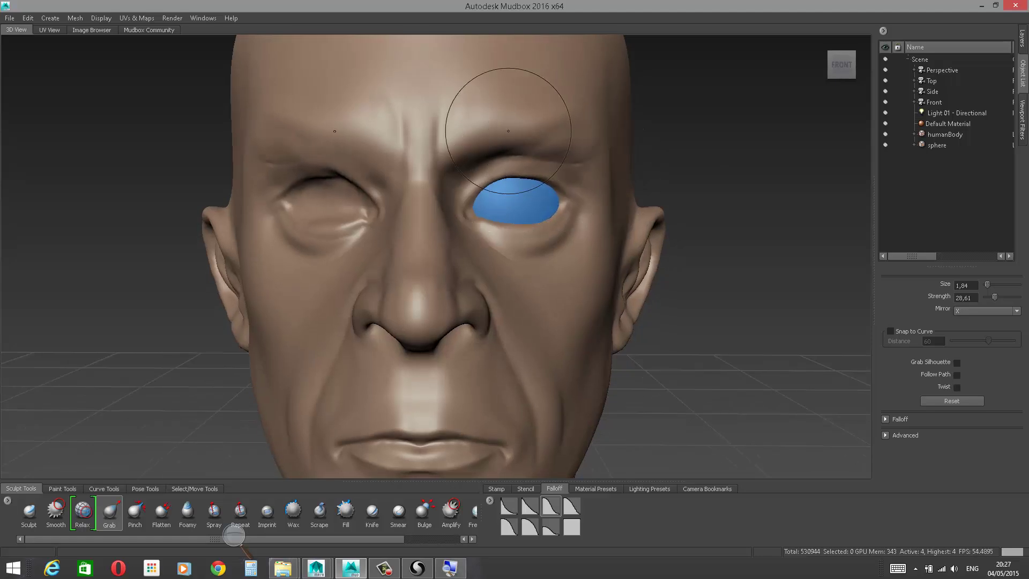
mouse_move(489, 131)
left_mouse_down()
mouse_move(477, 143)
mouse_move(453, 131)
mouse_move(450, 172)
left_mouse_up()
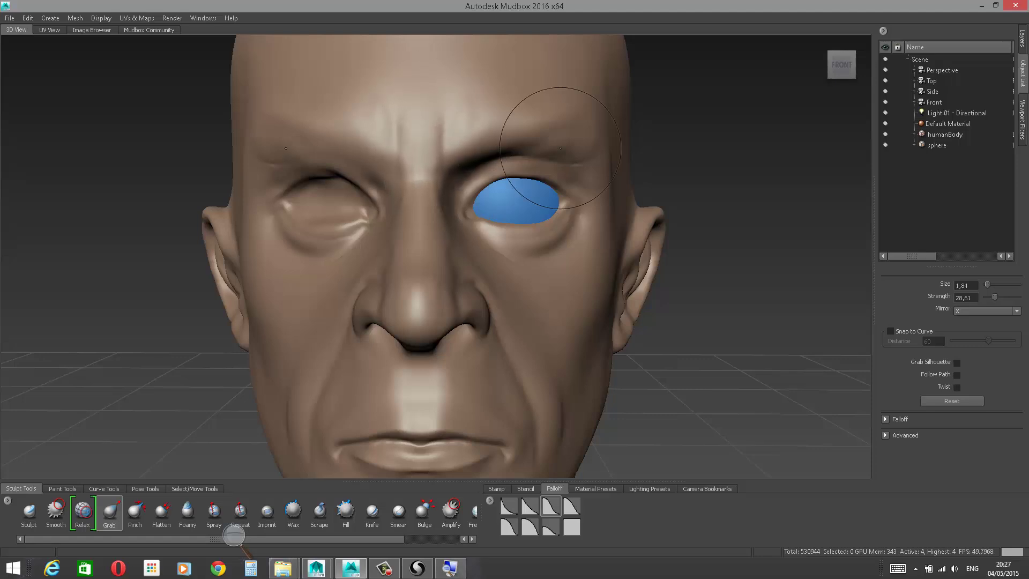
Step: Reposition the lower eyelid and the area beside the outer eye corner in side view with the Grab tool
left_click_drag(559, 149, 410, 164, "alt")
left_click_drag(491, 219, 492, 217)
left_click_drag(510, 275, 522, 293)
mouse_move(538, 295)
left_mouse_down()
mouse_move(596, 275)
mouse_move(588, 280)
left_mouse_up()
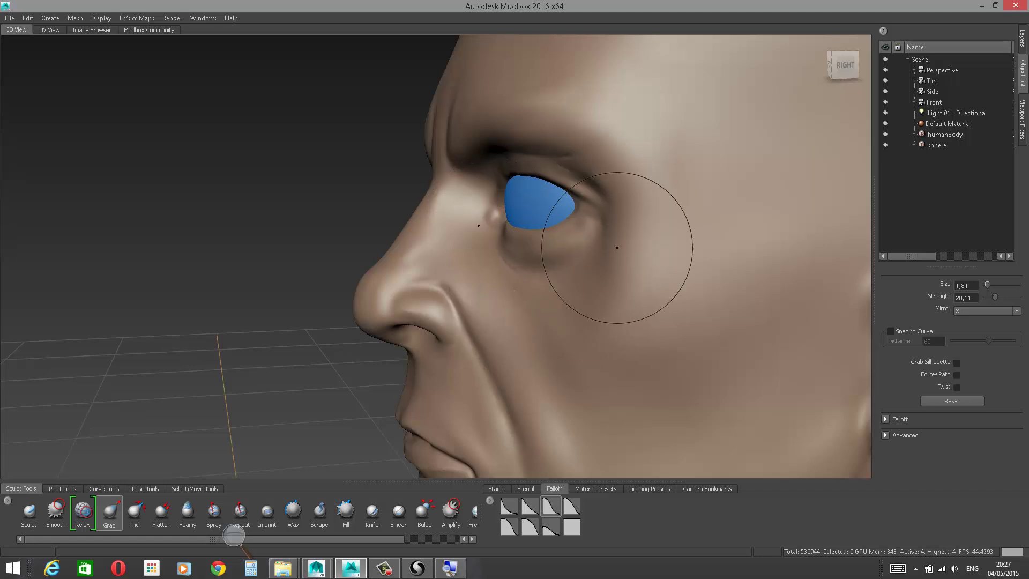
left_click_drag(619, 248, 613, 237)
Step: Pull the upper eyelid into shape against the eyeball from a low angle with Grab strokes
left_click_drag(567, 206, 523, 263, "alt")
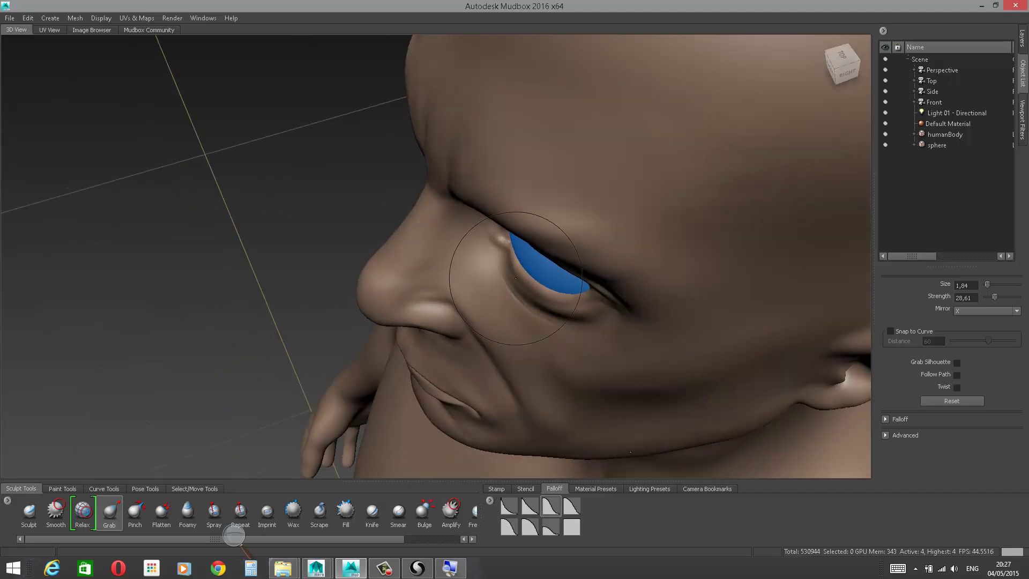
left_click_drag(282, 212, 374, 72, "alt")
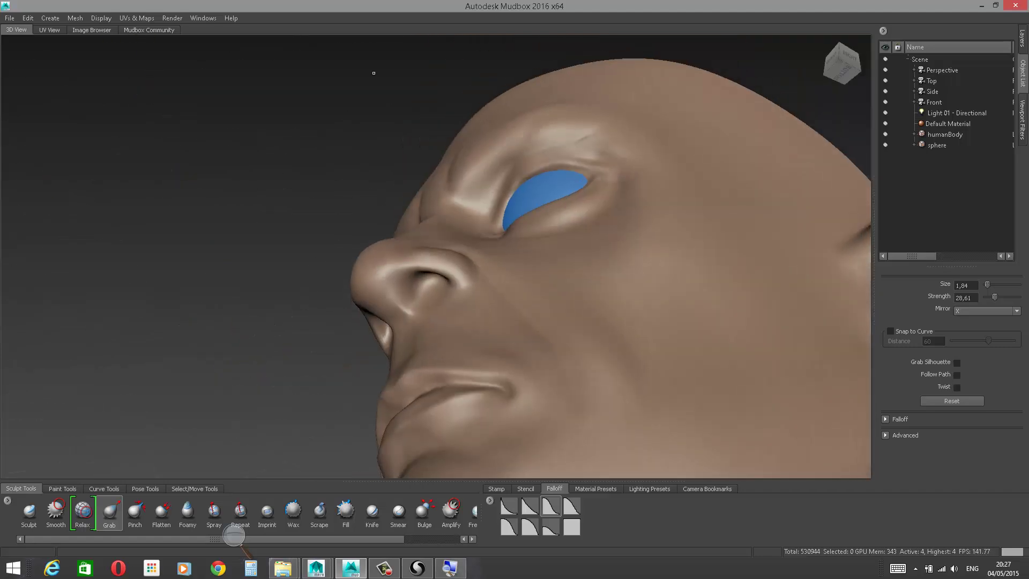
left_click_drag(516, 184, 510, 198)
left_click_drag(512, 192, 507, 194)
mouse_move(535, 167)
left_mouse_down()
mouse_move(466, 236)
mouse_move(336, 249)
mouse_move(432, 228)
left_mouse_up()
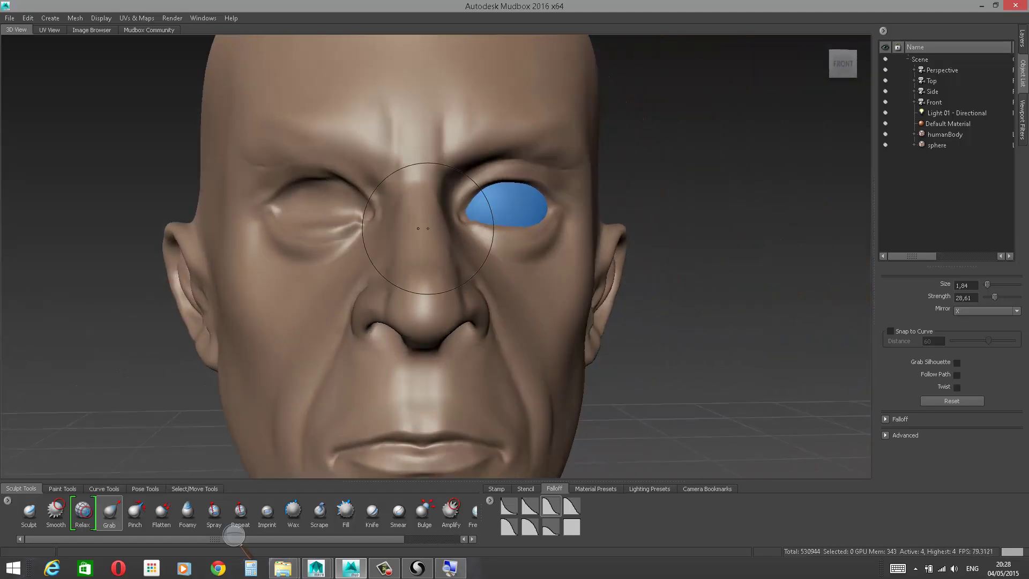
Step: Smooth the fold beneath the eye at size 1.84 and check the head from the side and front
left_click_drag(568, 173, 768, 163, "alt")
scroll(727, 211, "down", 1)
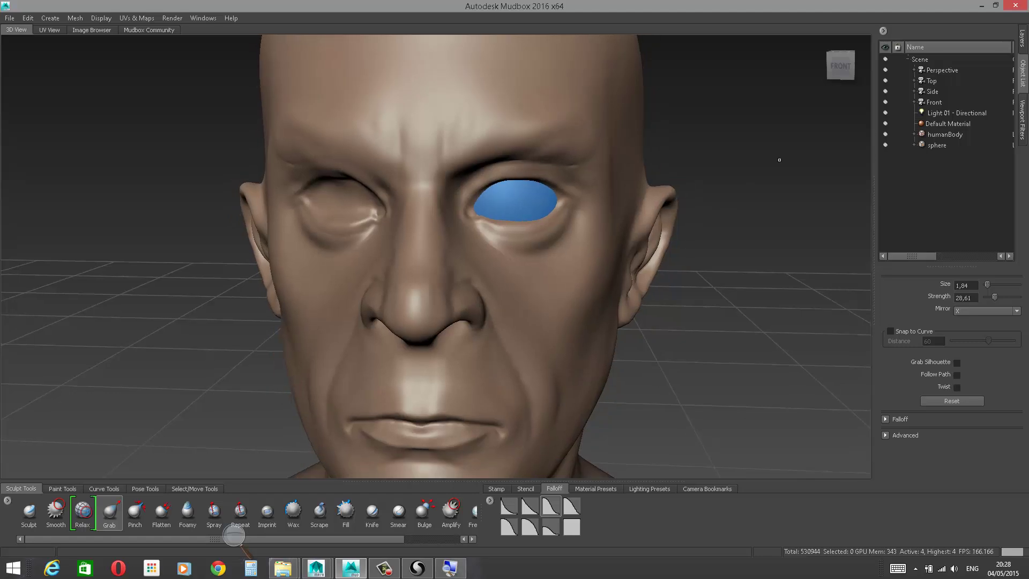
mouse_move(779, 161)
left_mouse_down("alt")
mouse_move(713, 174)
mouse_move(734, 185)
mouse_move(705, 201)
mouse_move(722, 199)
left_mouse_up("alt")
scroll(713, 174, "down", 5)
scroll(708, 193, "up", 4)
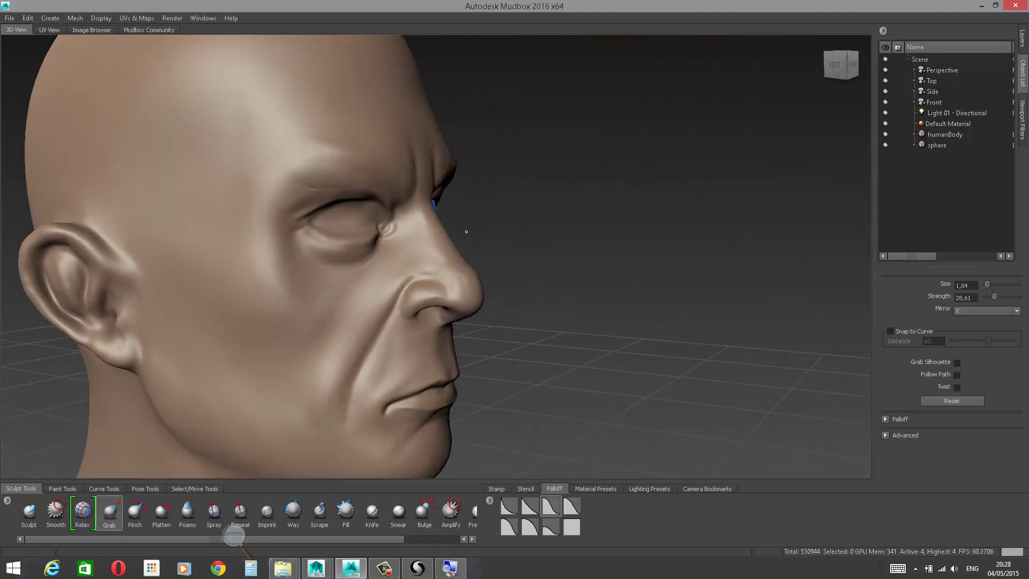
left_click_drag(377, 260, 357, 267, "shift")
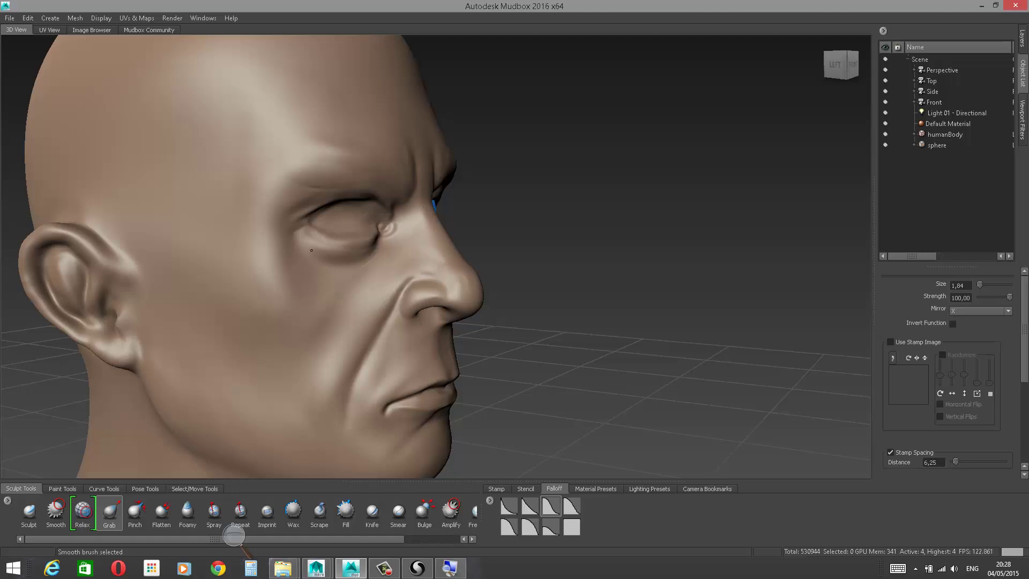
scroll(721, 201, "down", 3)
left_click_drag(753, 199, 708, 207, "alt")
scroll(721, 197, "up", 3)
scroll(767, 120, "down", 2)
left_click_drag(768, 120, 800, 151, "alt")
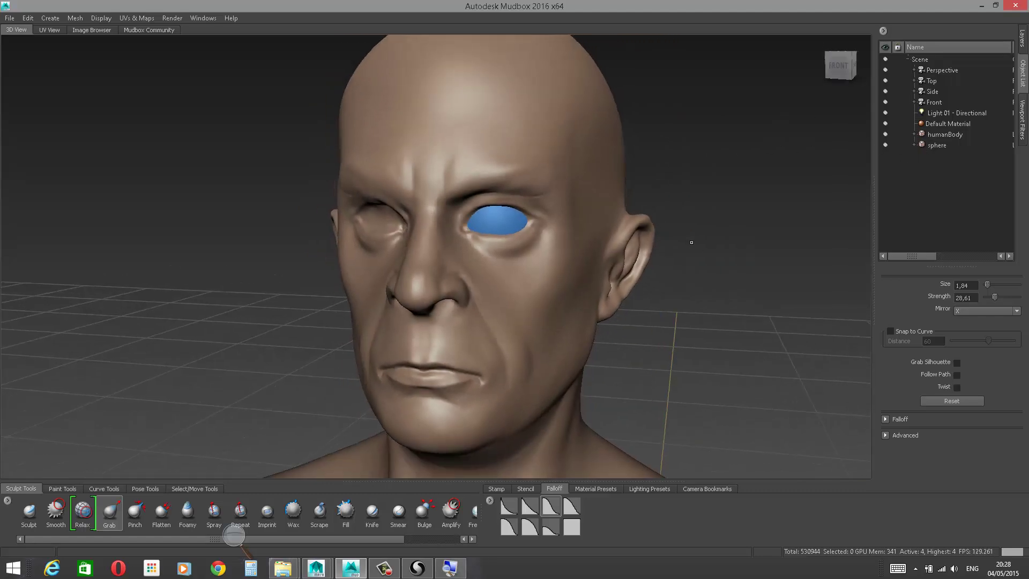
Step: Adjust the cheek with a Grab stroke at size 2.59 and smooth the area beneath the cheekbone
left_click_drag(689, 239, 767, 194, "alt")
left_click_drag(722, 235, 706, 236, "alt")
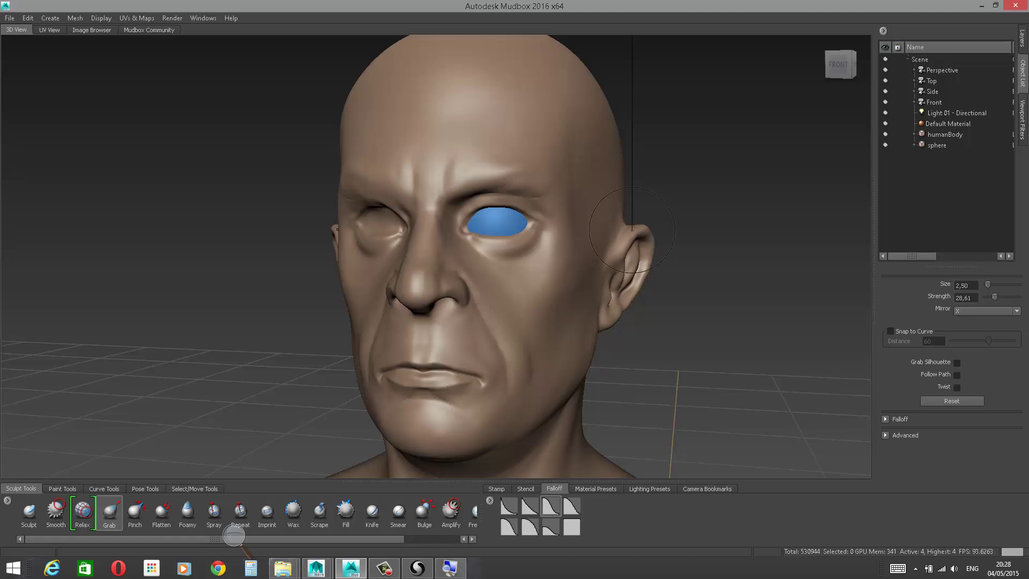
left_click_drag(648, 215, 586, 247, "alt")
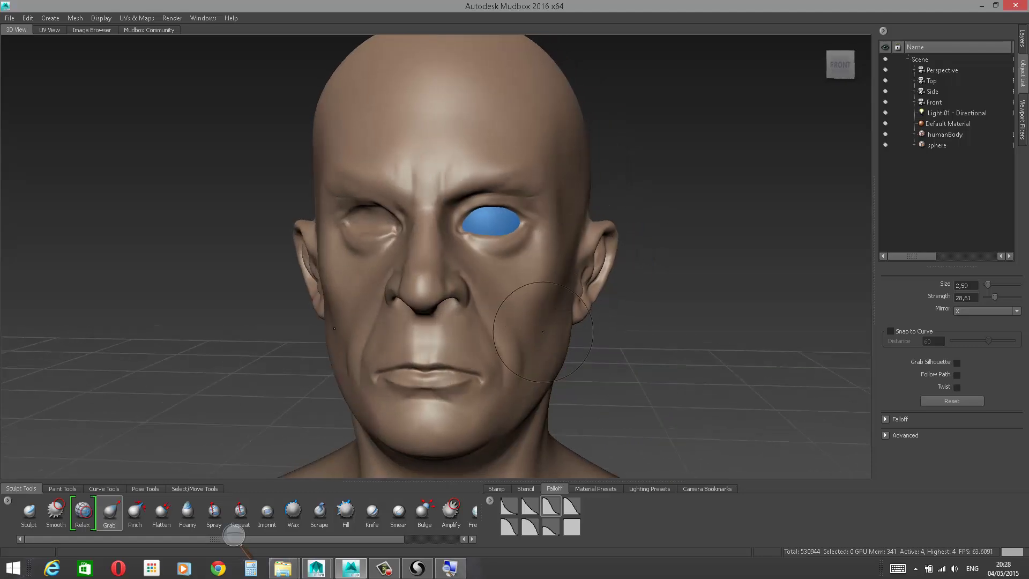
left_click_drag(596, 336, 549, 372, "alt")
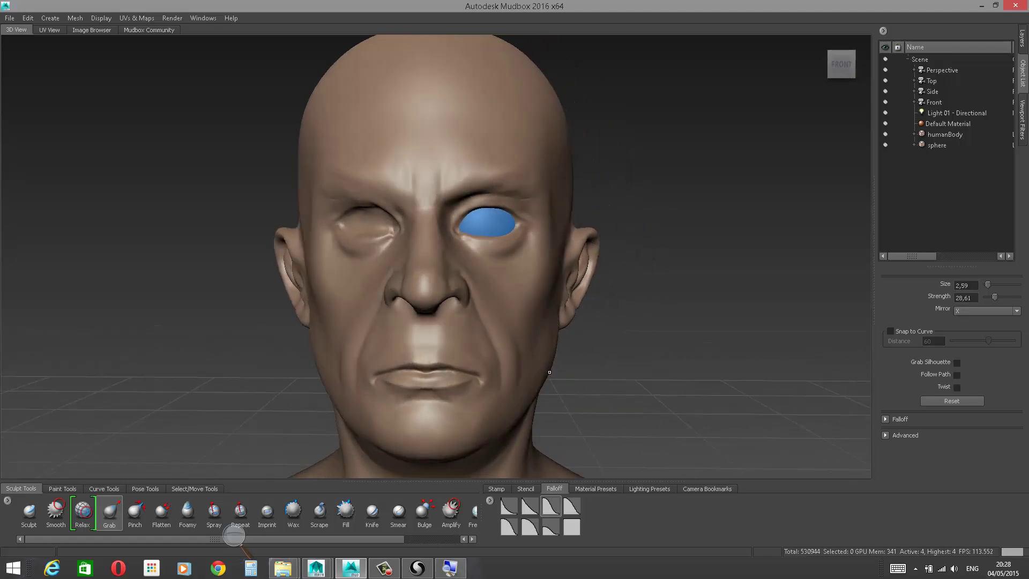
left_click_drag(530, 324, 680, 268, "alt")
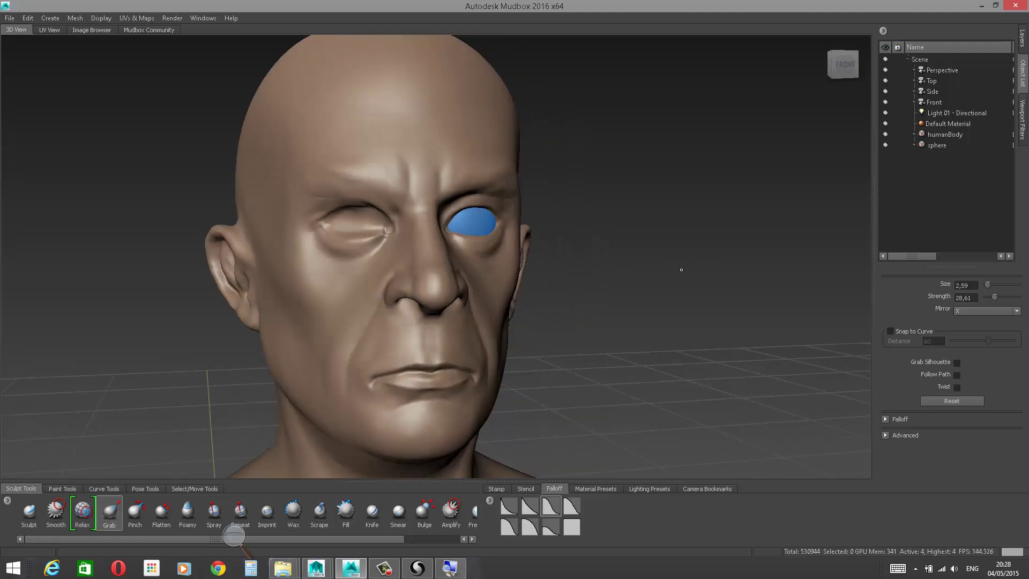
left_click_drag(309, 322, 320, 320)
left_click_drag(367, 283, 303, 276, "shift")
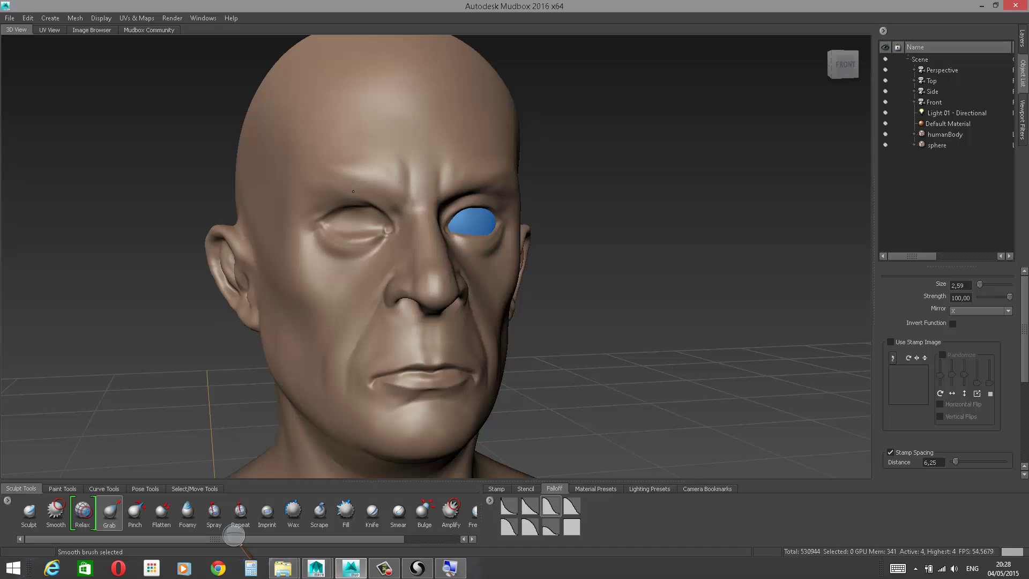
Step: Push the lips back slightly in side profile with the Grab tool at size 2.59
left_click_drag(353, 191, 257, 201, "alt")
scroll(483, 230, "down", 4)
left_click_drag(557, 252, 737, 255, "alt")
scroll(699, 242, "up", 2)
scroll(722, 252, "up", 3)
middle_click_drag(619, 268, 656, 189, "alt")
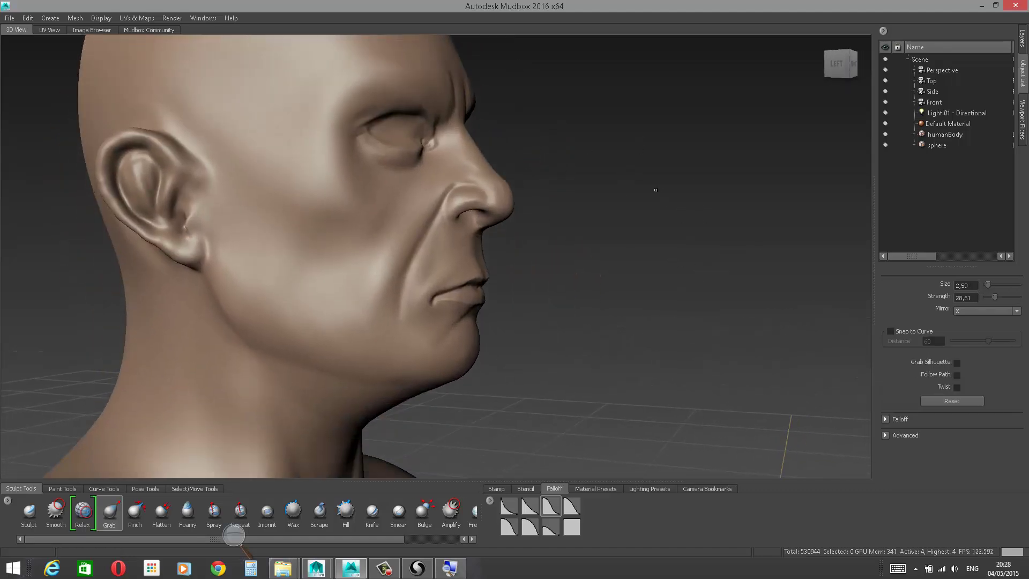
right_click_drag(655, 190, 690, 219, "alt")
left_click_drag(690, 218, 718, 224, "alt")
left_click_drag(494, 278, 487, 278)
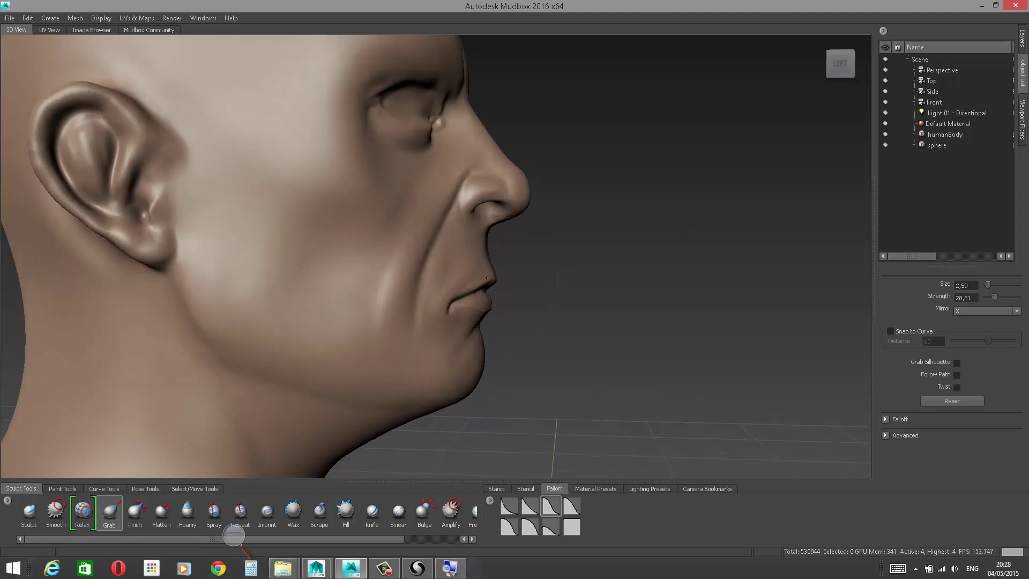
mouse_move(447, 317)
left_mouse_down()
mouse_move(461, 291)
mouse_move(372, 300)
left_mouse_up()
Step: Reshape the outer cheek, jawline and chin contour with X-mirrored Grab strokes at size 4.31
key("space")
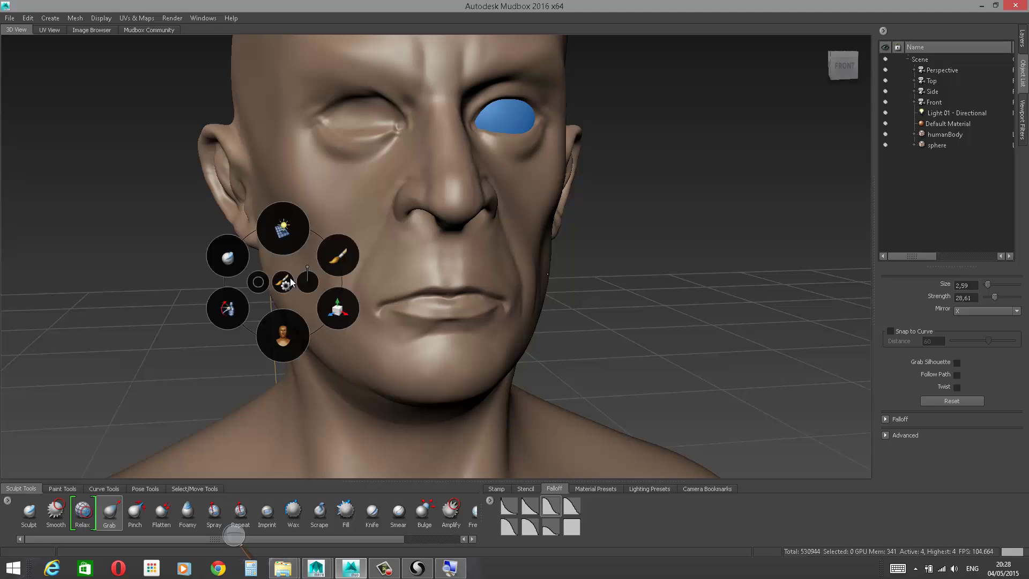
left_click_drag(292, 278, 335, 278)
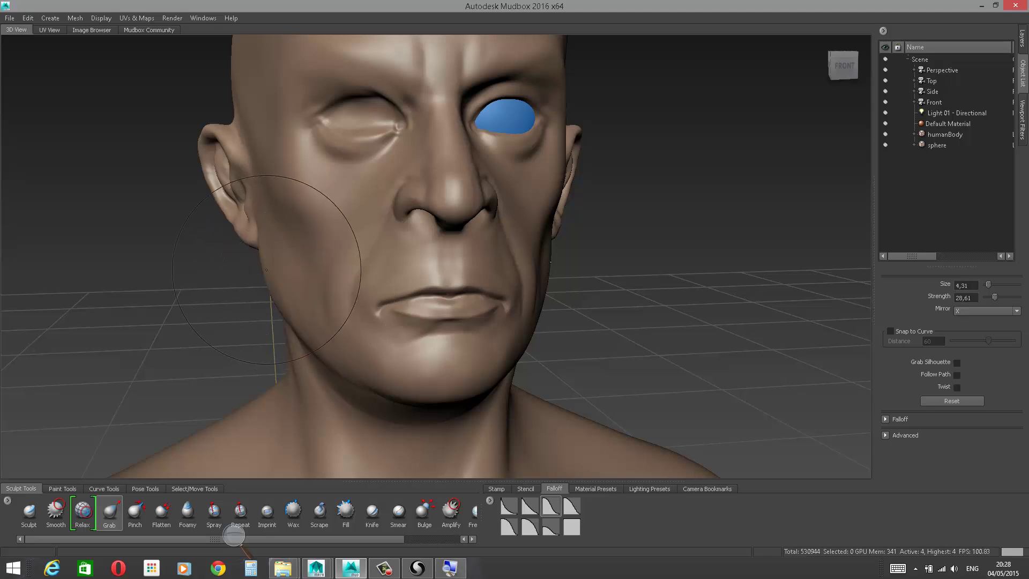
left_click_drag(258, 277, 252, 277)
left_click_drag(284, 317, 277, 319)
left_click_drag(376, 382, 371, 385)
left_click_drag(716, 279, 669, 283, "alt")
left_click_drag(586, 306, 588, 307)
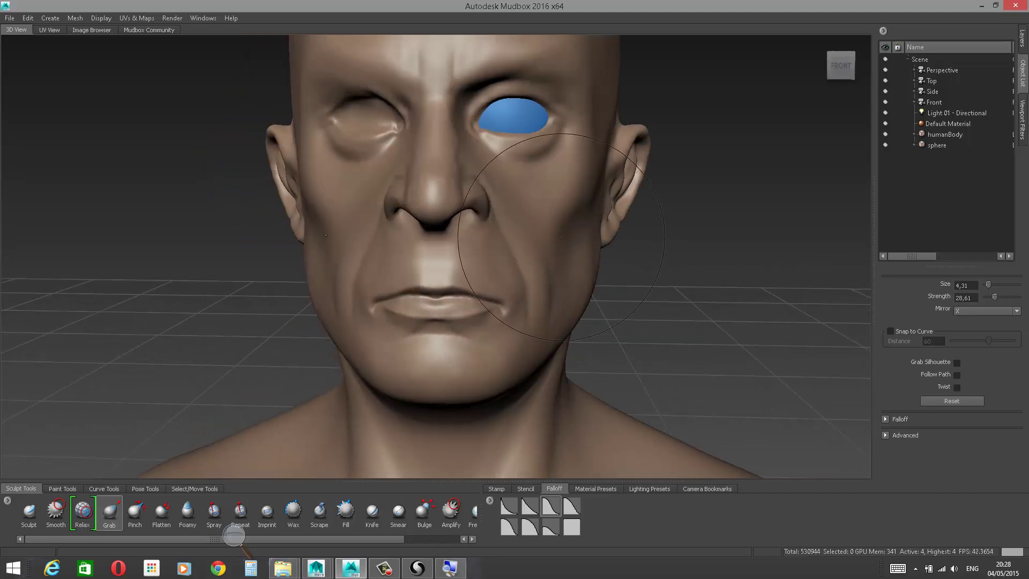
left_click_drag(680, 201, 696, 198, "alt")
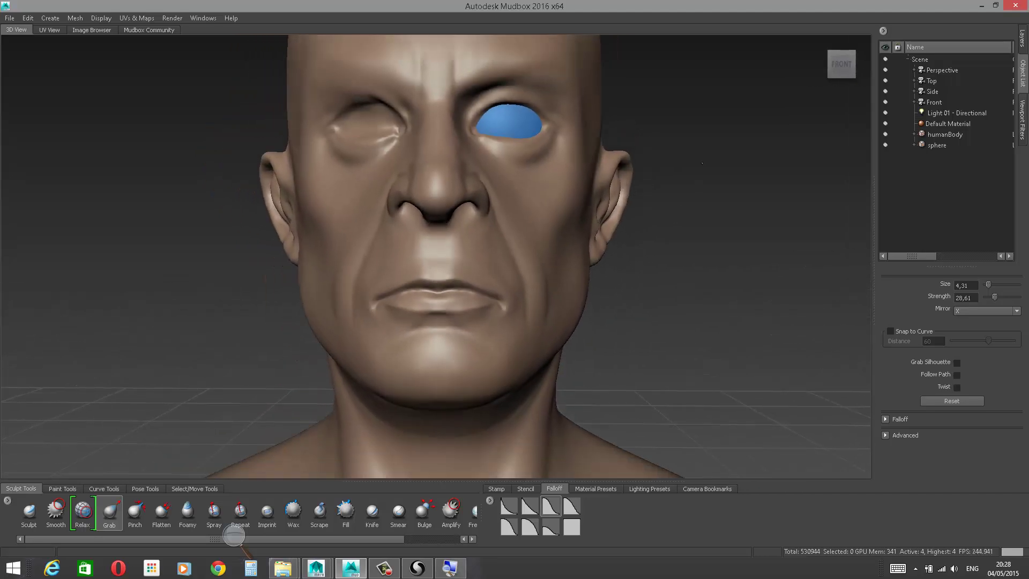
middle_click_drag(673, 51, 671, 161, "alt")
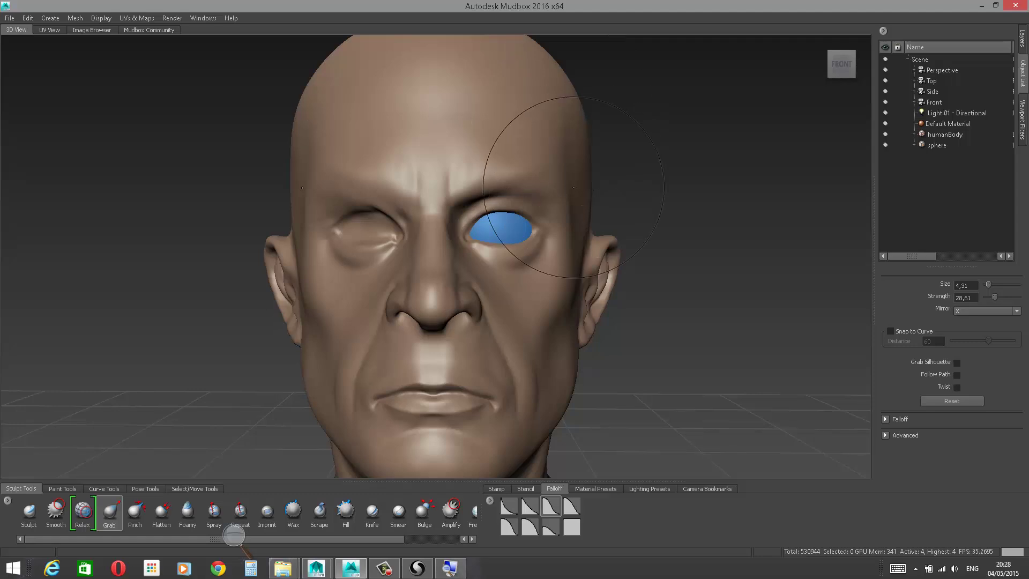
Step: Lift the area under the chin in side view with a Grab stroke at size 4.31
left_click_drag(710, 165, 667, 181, "alt")
right_click_drag(670, 181, 636, 186, "alt")
left_click_drag(635, 185, 581, 195, "alt")
left_click_drag(378, 351, 333, 339, "alt")
middle_click_drag(334, 338, 334, 234, "alt")
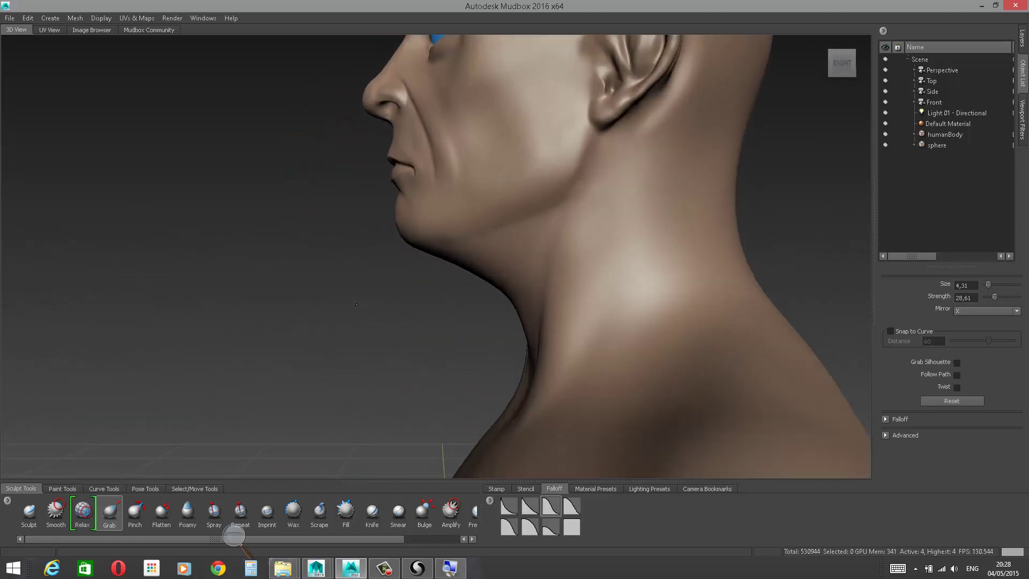
right_click_drag(334, 235, 369, 234, "alt")
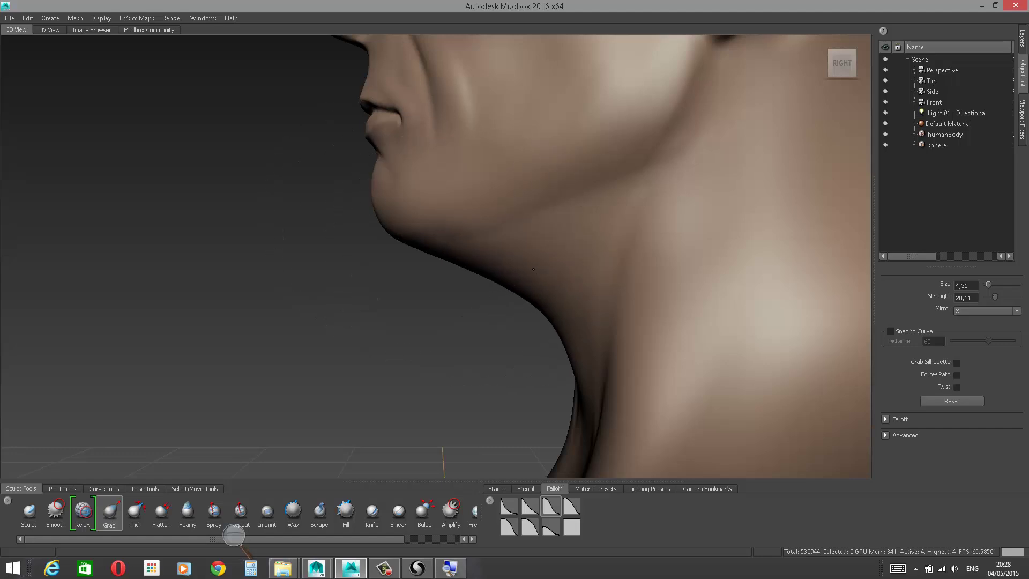
left_click_drag(468, 262, 473, 247)
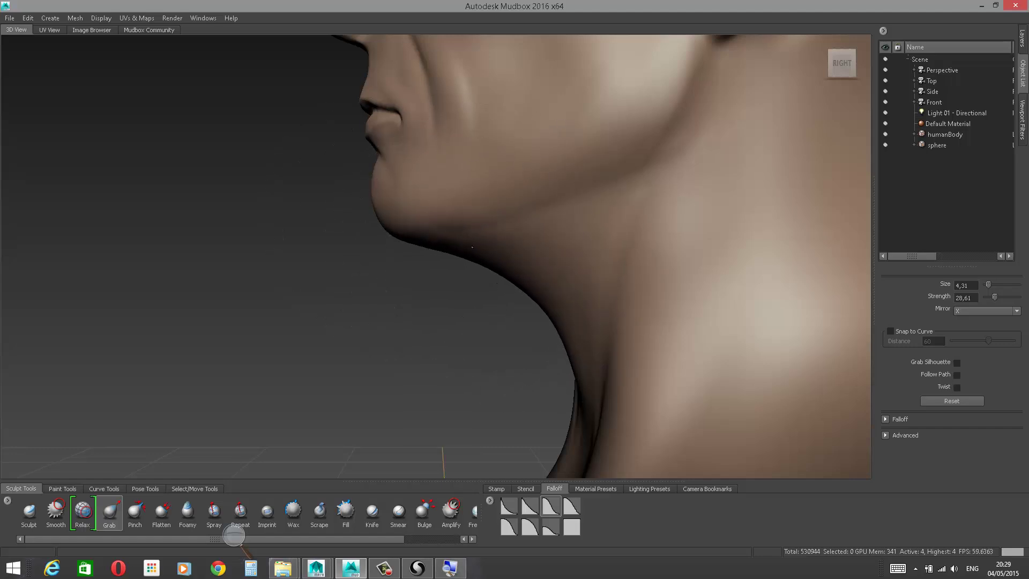
left_click_drag(437, 332, 564, 287, "alt")
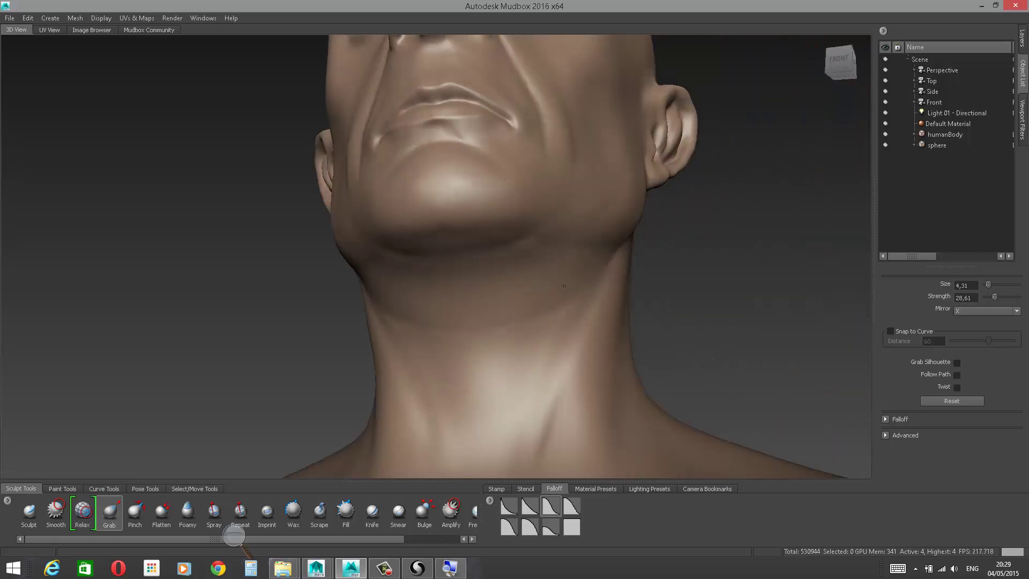
Step: Examine the head, jaw and neck proportions from the front, three-quarter and low angles
right_click_drag(661, 243, 644, 166, "alt")
left_click_drag(643, 166, 692, 195, "alt")
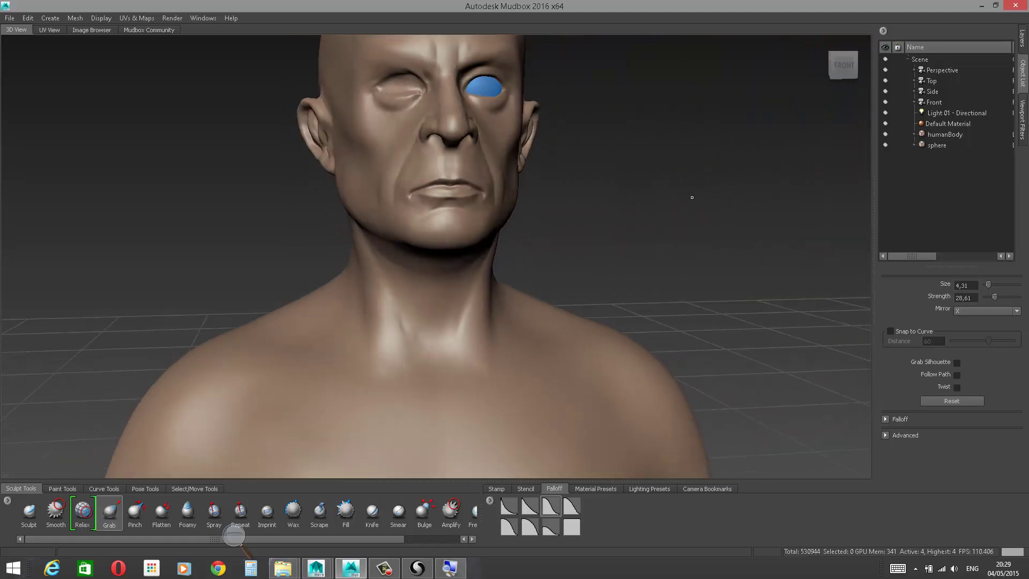
middle_click_drag(691, 195, 687, 236, "alt")
left_click_drag(687, 237, 727, 198, "alt")
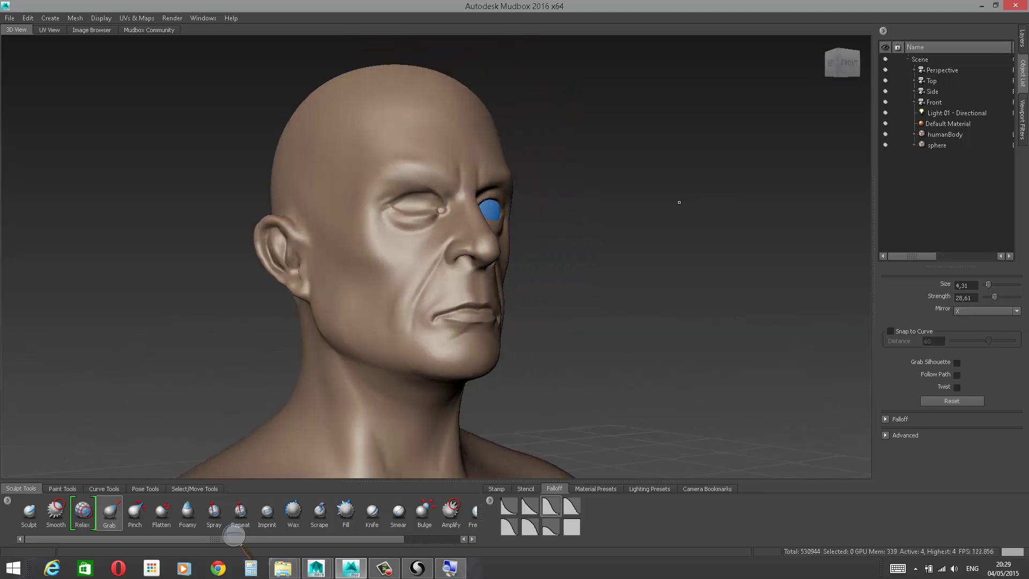
right_click_drag(679, 202, 677, 247, "alt")
left_click_drag(678, 246, 706, 205, "alt")
right_click_drag(705, 205, 709, 228, "alt")
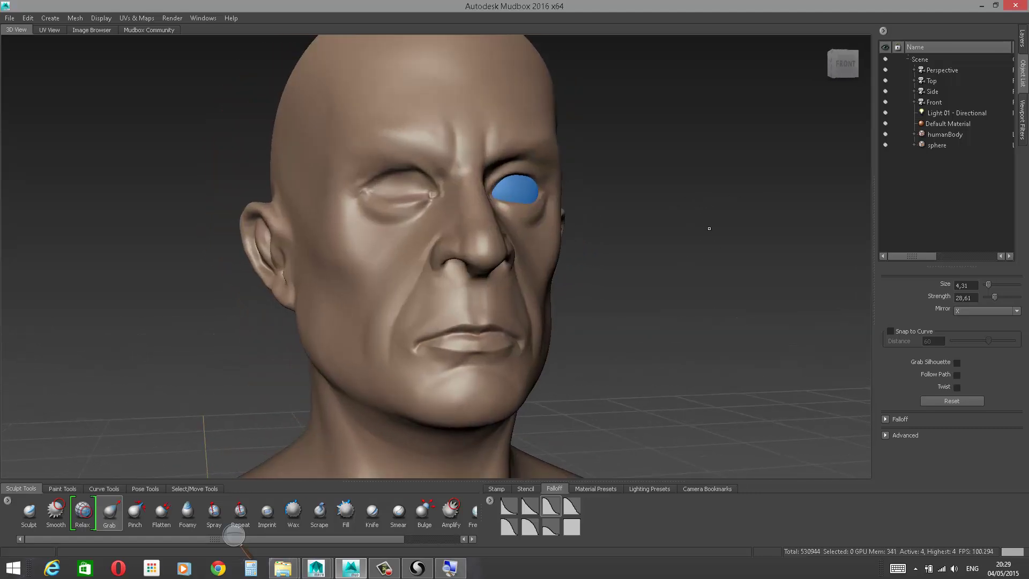
left_click_drag(710, 228, 710, 190, "alt")
right_click_drag(710, 191, 682, 358, "alt")
left_click_drag(782, 301, 757, 248, "alt")
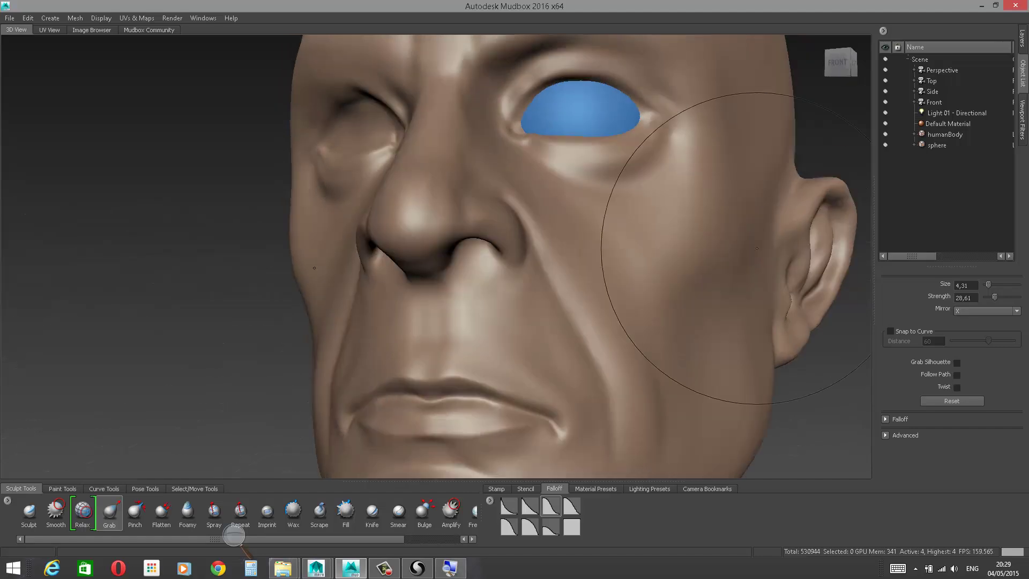
right_click_drag(722, 238, 556, 171, "alt")
middle_click_drag(556, 171, 527, 220, "alt")
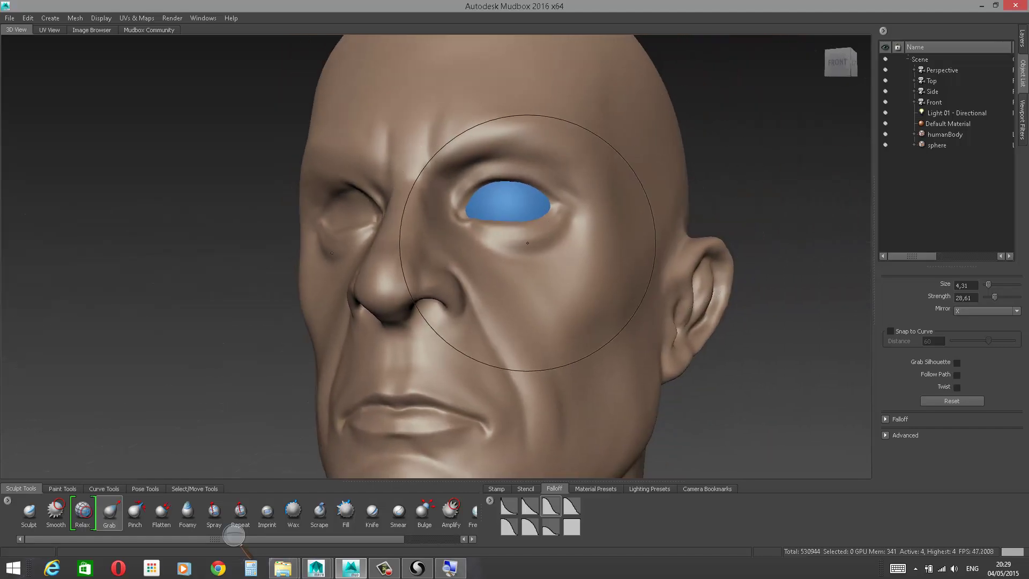
Step: Reduce the brush size to 1.07, hide the sphere eyeball and examine the exposed eyelids from several angles
left_click_drag(530, 239, 433, 239)
right_click_drag(531, 237, 734, 189, "alt")
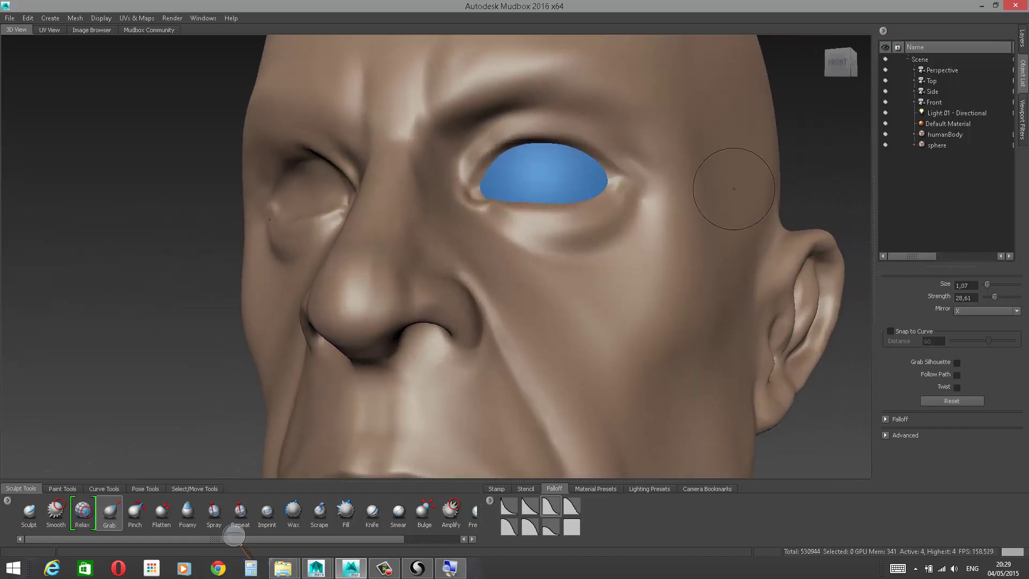
left_click(161, 511)
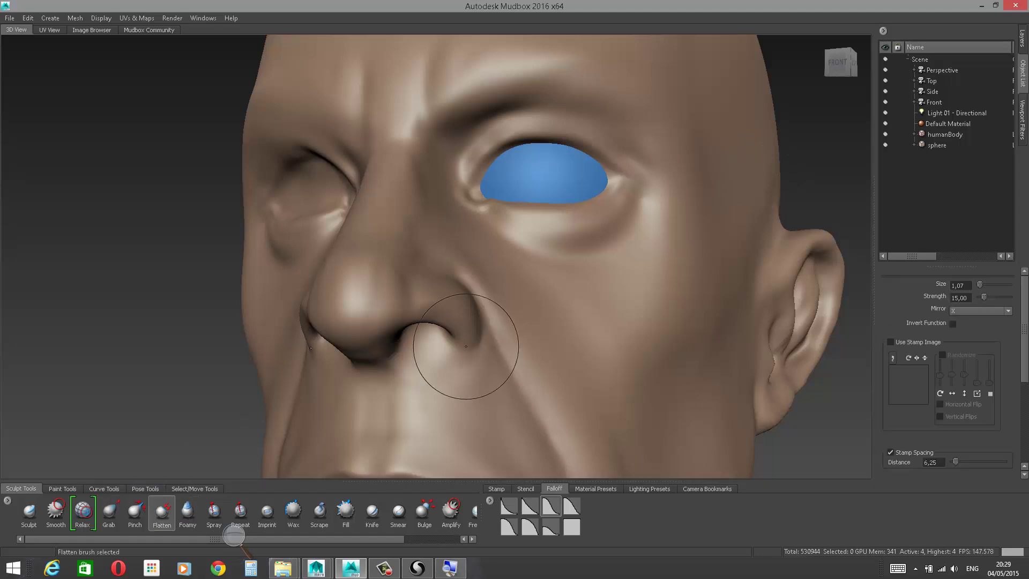
mouse_move(466, 347)
left_mouse_down("alt")
mouse_move(437, 394)
mouse_move(413, 400)
left_mouse_up("alt")
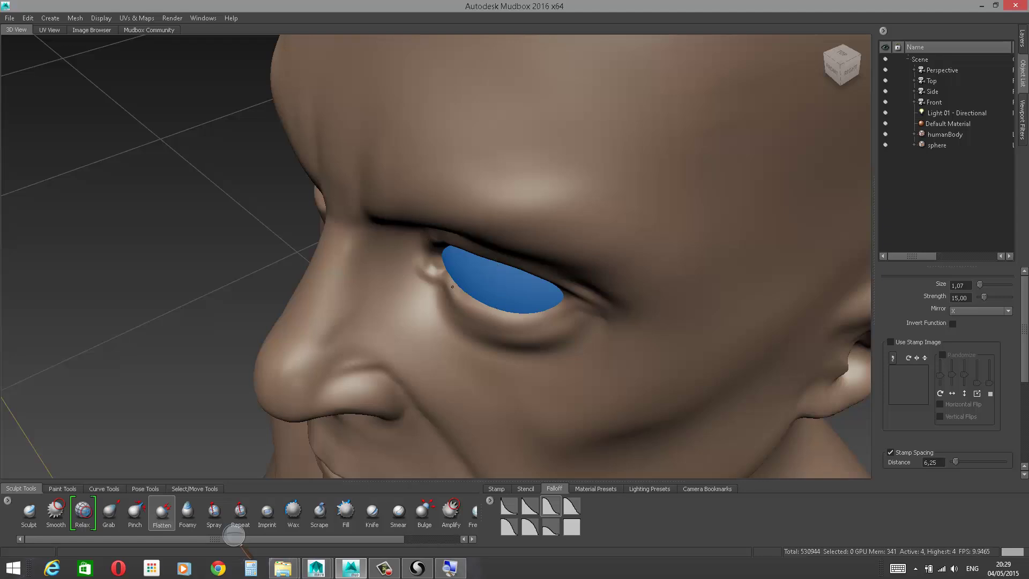
left_click(886, 145)
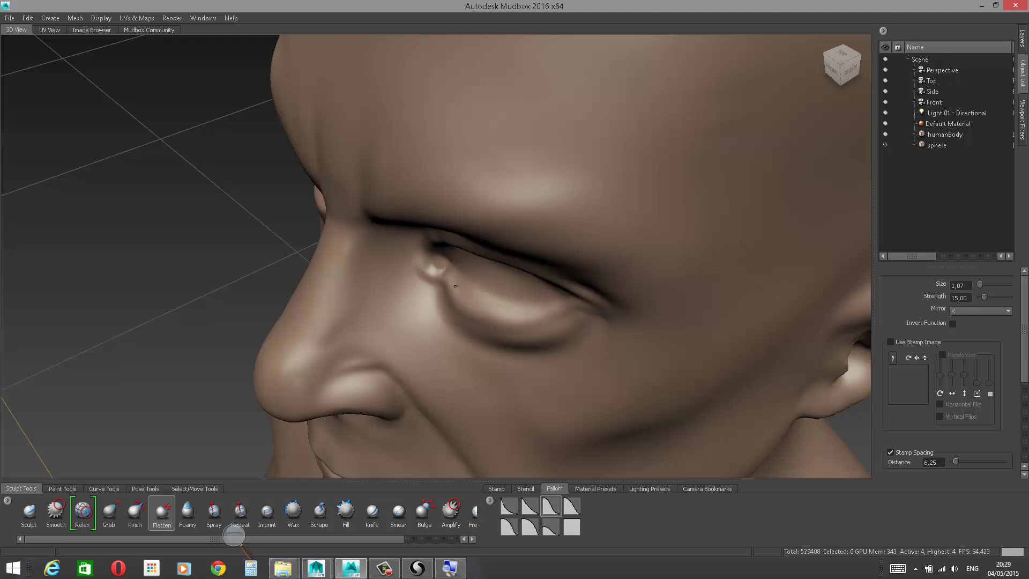
mouse_move(226, 258)
left_mouse_down("alt")
mouse_move(284, 144)
mouse_move(348, 154)
left_mouse_up("alt")
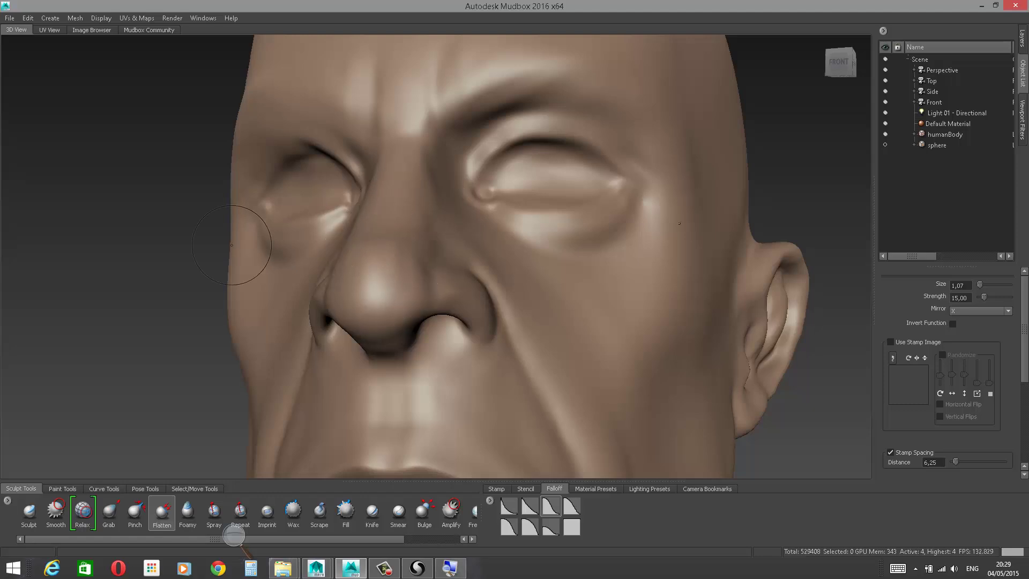
left_click_drag(231, 245, 284, 296, "alt")
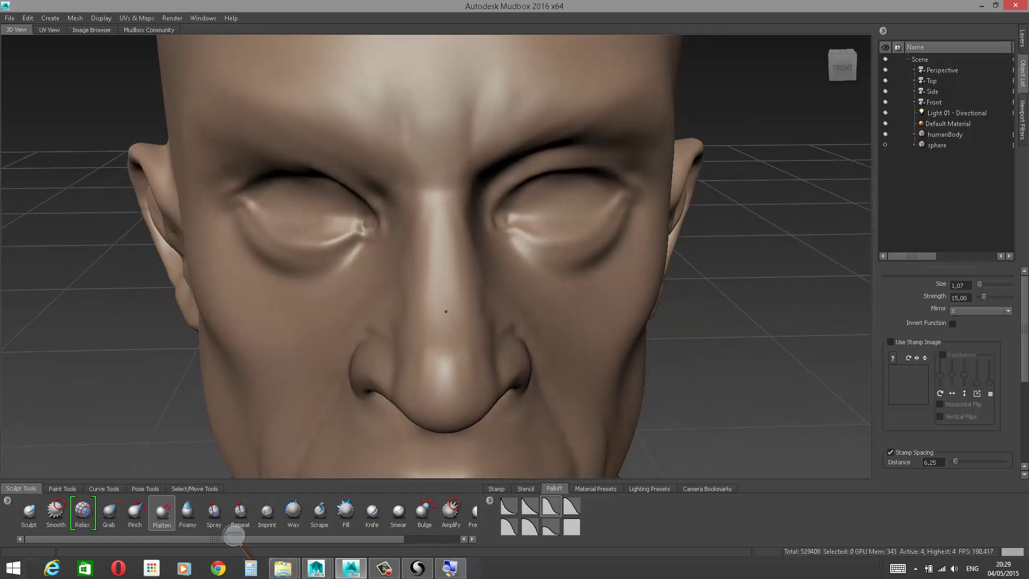
left_click_drag(575, 229, 879, 153, "alt")
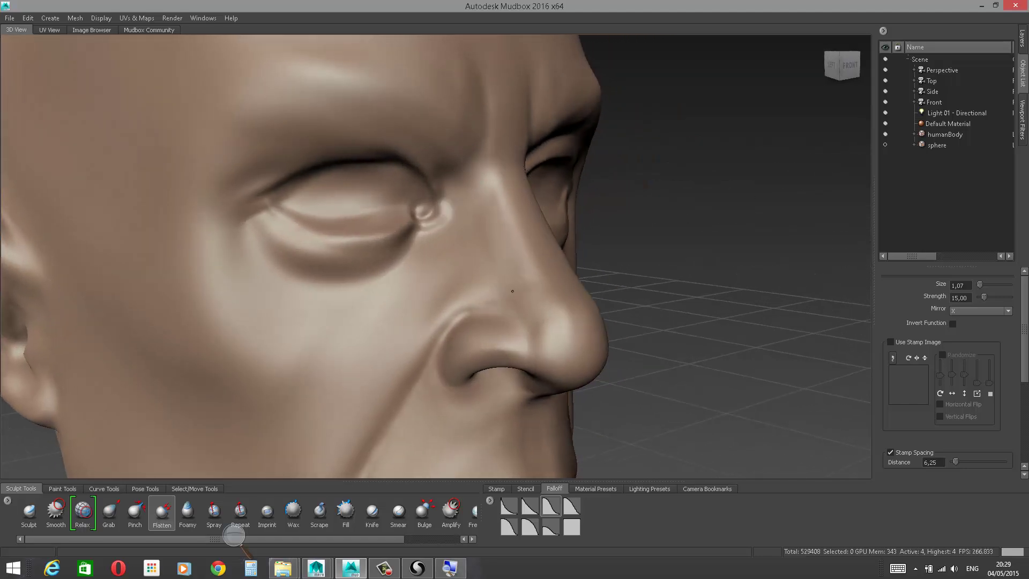
left_click_drag(511, 293, 363, 362, "alt")
Step: Build up the surface inside the eye opening and along the upper eyelid with Sculpt strokes at size 1.07, strength 0.42
left_click(29, 510)
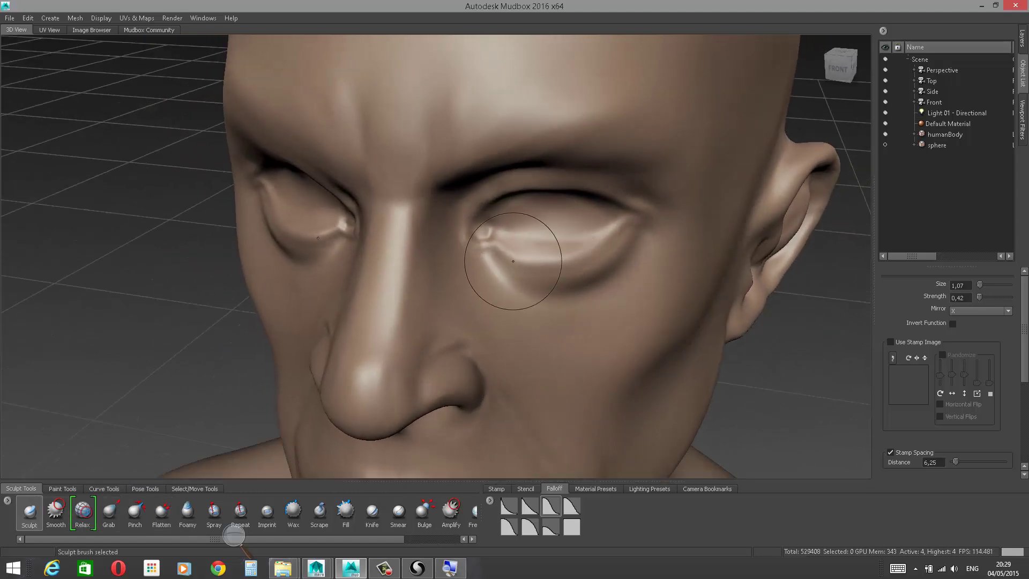
left_click_drag(144, 333, 271, 230, "alt")
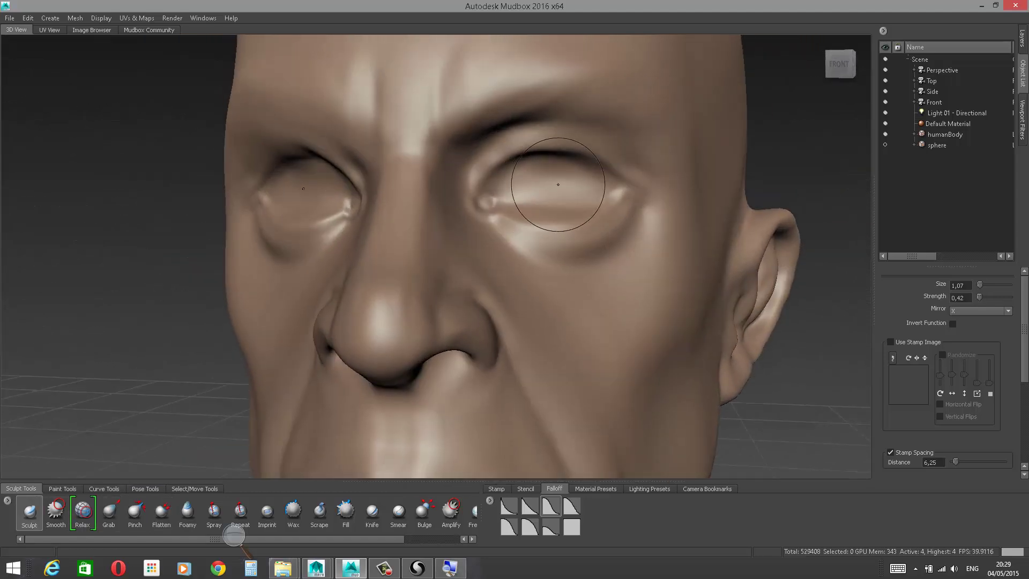
mouse_move(518, 181)
left_mouse_down()
mouse_move(542, 174)
mouse_move(592, 189)
mouse_move(528, 195)
mouse_move(552, 188)
mouse_move(511, 182)
mouse_move(492, 201)
left_mouse_up()
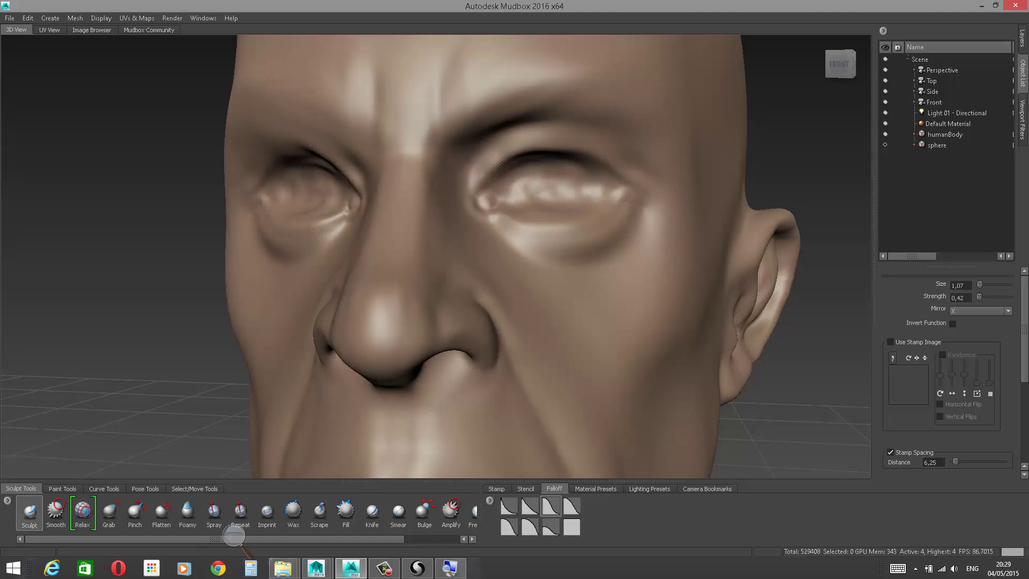
mouse_move(497, 171)
left_mouse_down()
mouse_move(513, 150)
mouse_move(594, 151)
mouse_move(638, 185)
left_mouse_up()
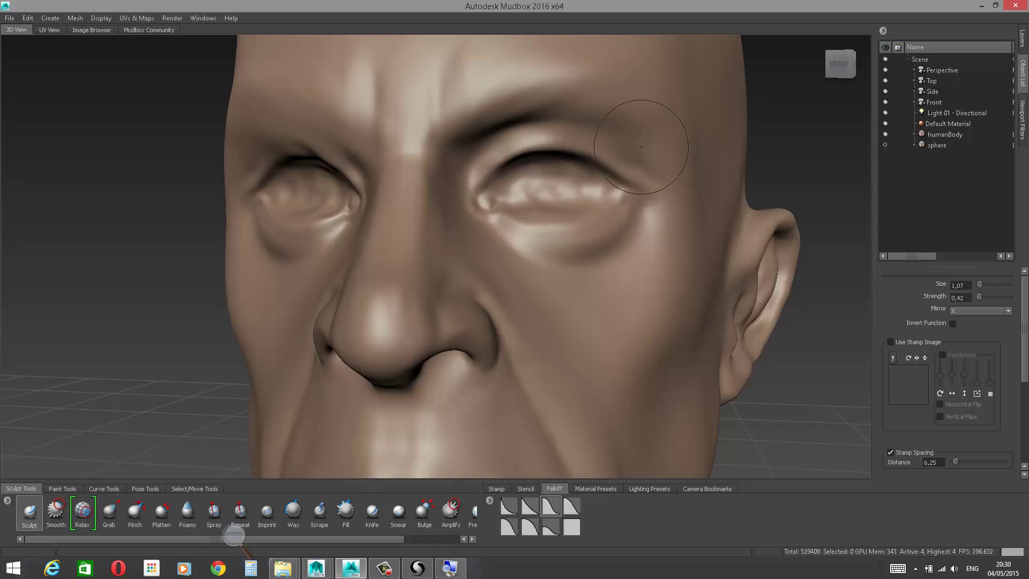
Step: Raise the lower eyelid rim between the inner and outer eye corners with X-mirrored Sculpt strokes at size 1.07
left_click_drag(783, 168, 779, 228, "alt")
left_click_drag(497, 242, 576, 261)
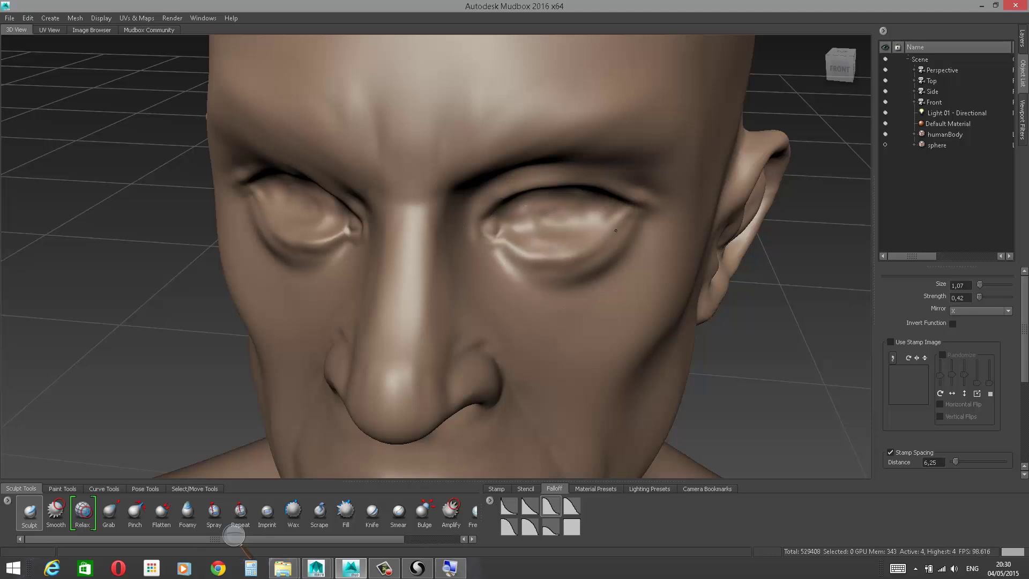
left_click_drag(621, 217, 568, 260)
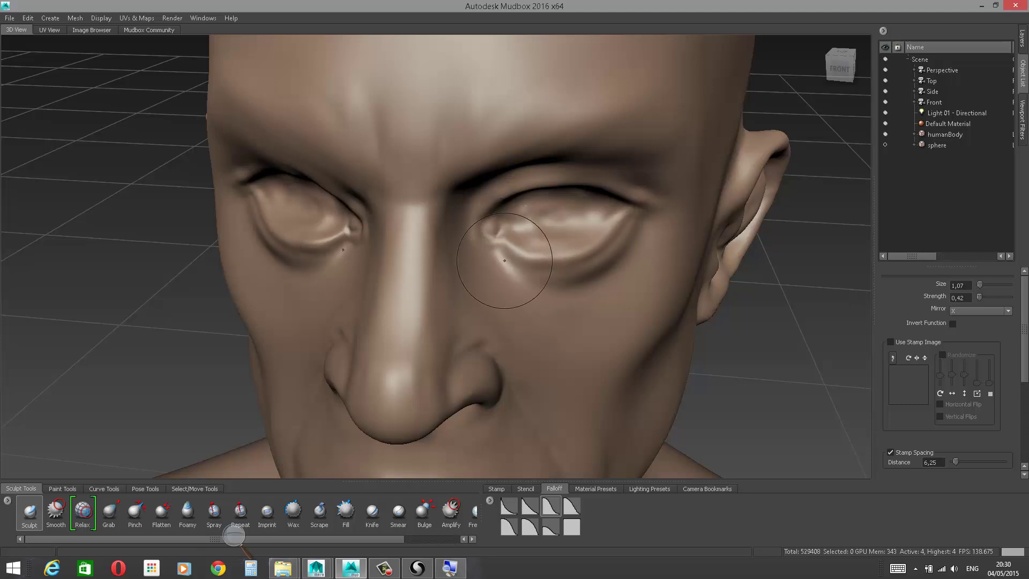
left_click_drag(823, 163, 818, 105, "alt")
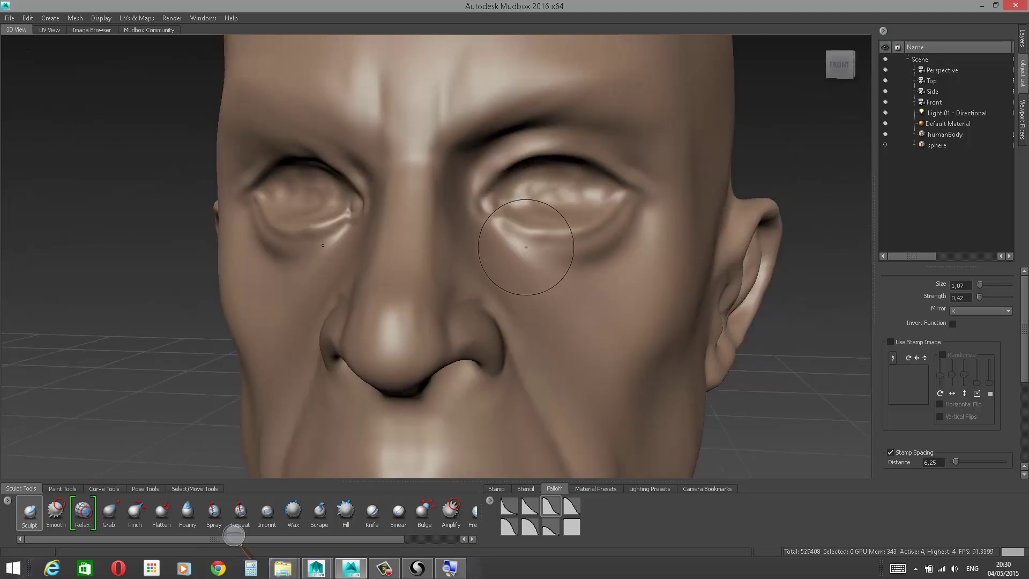
Step: Build up the skin just below the lower eyelids with X-mirrored Sculpt strokes at size 1.07, strength 0.42, and smooth the result
mouse_move(509, 234)
left_mouse_down()
mouse_move(536, 260)
mouse_move(603, 263)
mouse_move(552, 253)
mouse_move(622, 241)
left_mouse_up()
left_click_drag(545, 249, 591, 254, "shift")
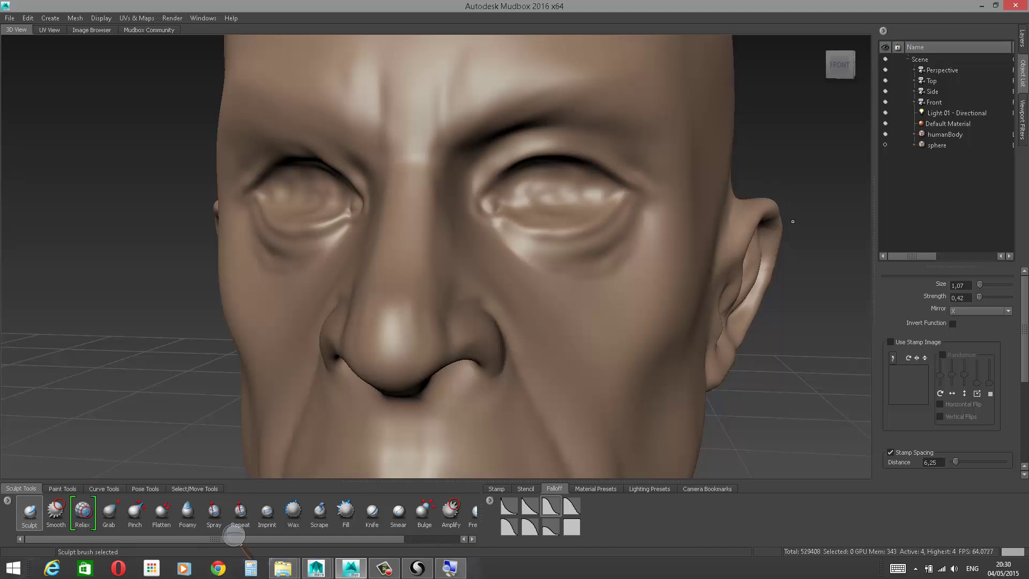
left_click_drag(793, 221, 710, 189, "alt")
mouse_move(460, 264)
left_mouse_down()
mouse_move(526, 282)
mouse_move(559, 257)
left_mouse_up()
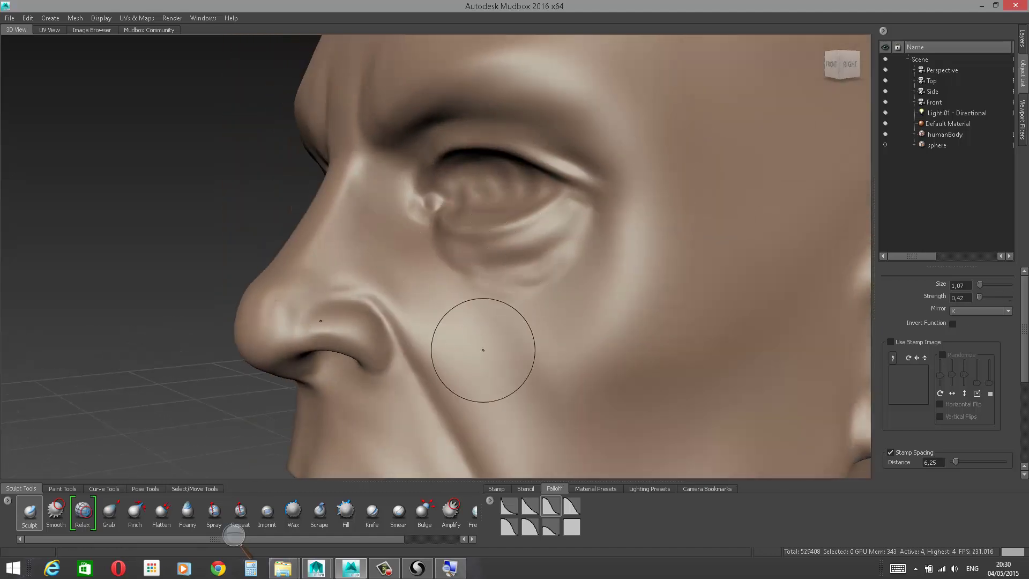
Step: Fill out the bags under the eyes with the Wax brush at size 1.07, strength 2.77
left_click(293, 518)
mouse_move(484, 266)
left_mouse_down()
mouse_move(573, 232)
mouse_move(513, 283)
mouse_move(556, 270)
mouse_move(561, 235)
mouse_move(664, 236)
left_mouse_up()
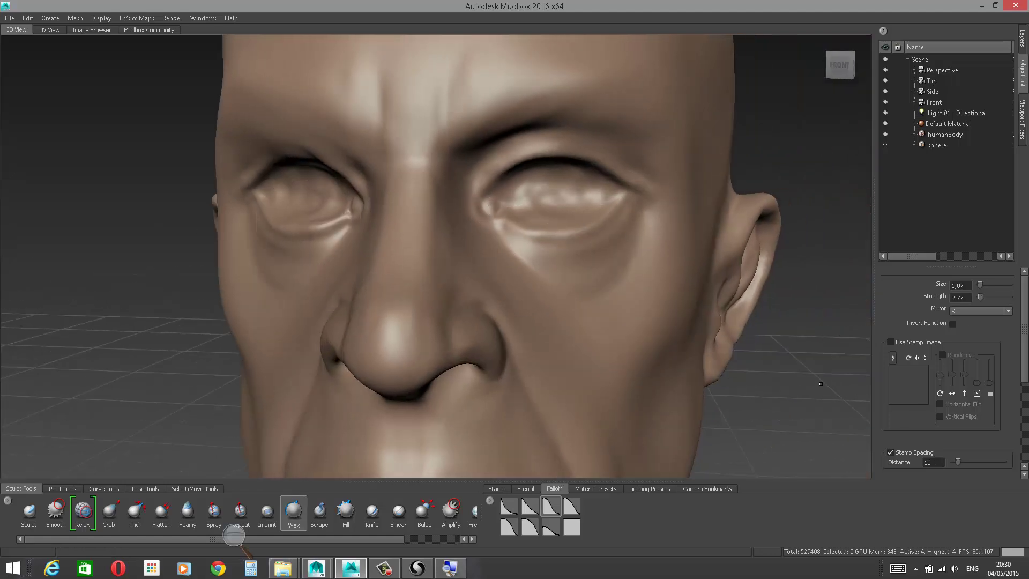
mouse_move(819, 380)
left_mouse_down("alt")
mouse_move(841, 377)
mouse_move(670, 370)
mouse_move(762, 371)
left_mouse_up("alt")
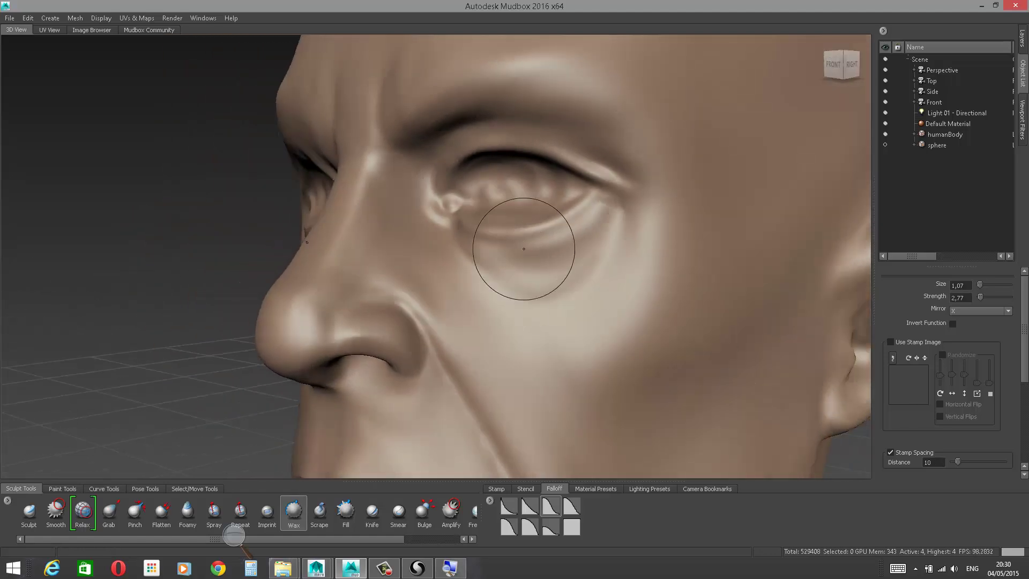
left_click_drag(249, 346, 296, 348, "alt")
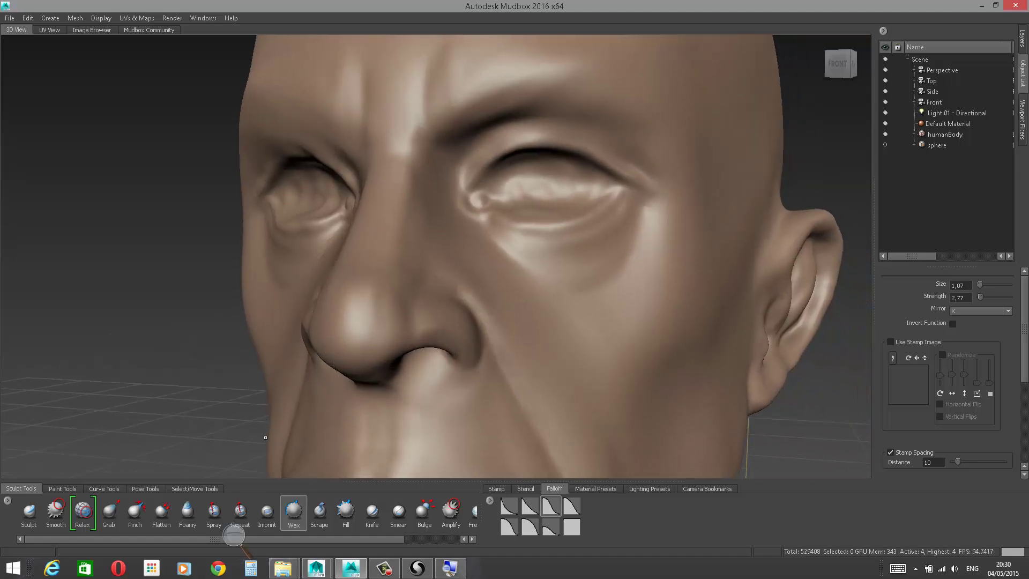
Step: Carve a fine Knife crease above the upper eyelids toward the outer brow at size 0.53, strength 2.25, and soften it
left_click(373, 520)
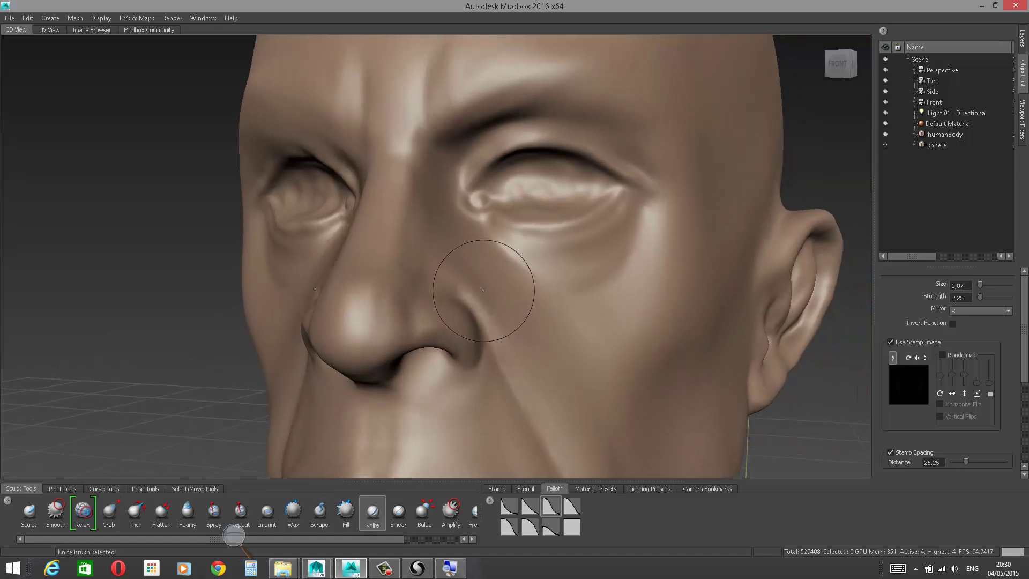
mouse_move(483, 226)
left_mouse_down("alt")
mouse_move(501, 231)
mouse_move(468, 198)
mouse_move(496, 222)
mouse_move(484, 225)
left_mouse_up("alt")
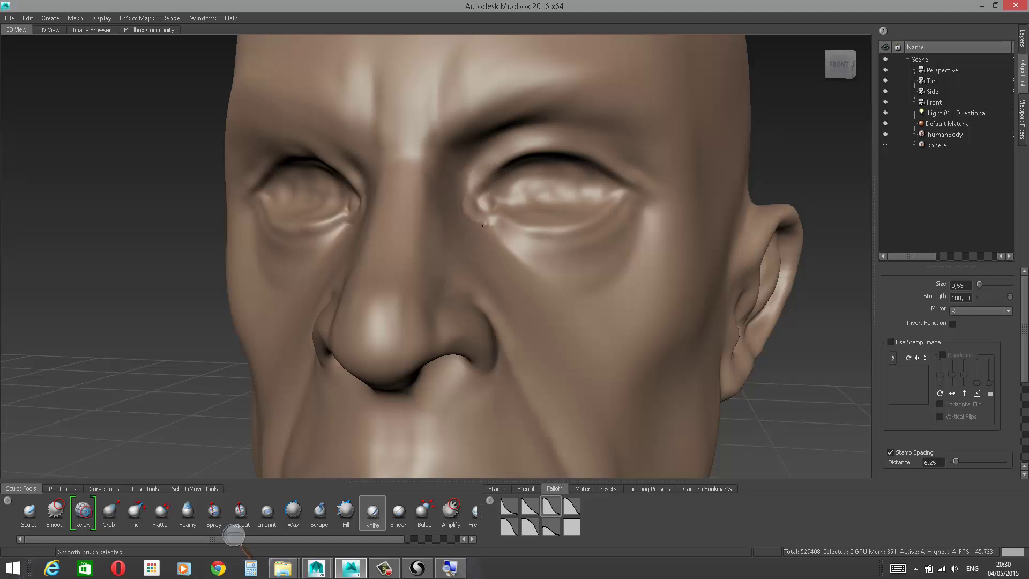
left_click_drag(761, 146, 681, 163, "alt")
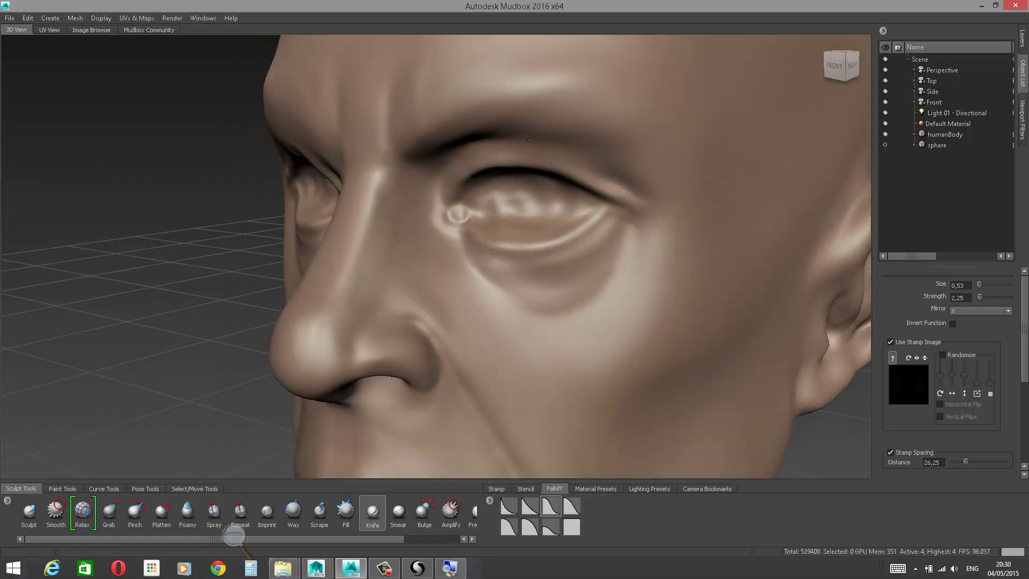
left_click_drag(529, 140, 647, 127)
mouse_move(553, 139)
left_mouse_down("shift")
mouse_move(582, 147)
mouse_move(635, 188)
left_mouse_up("shift")
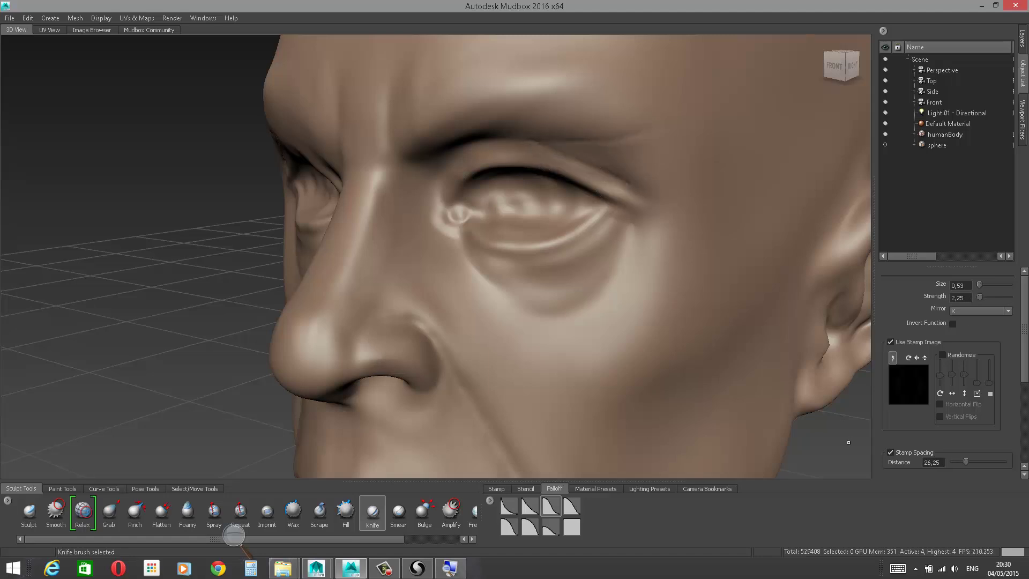
left_click_drag(849, 443, 887, 432, "alt")
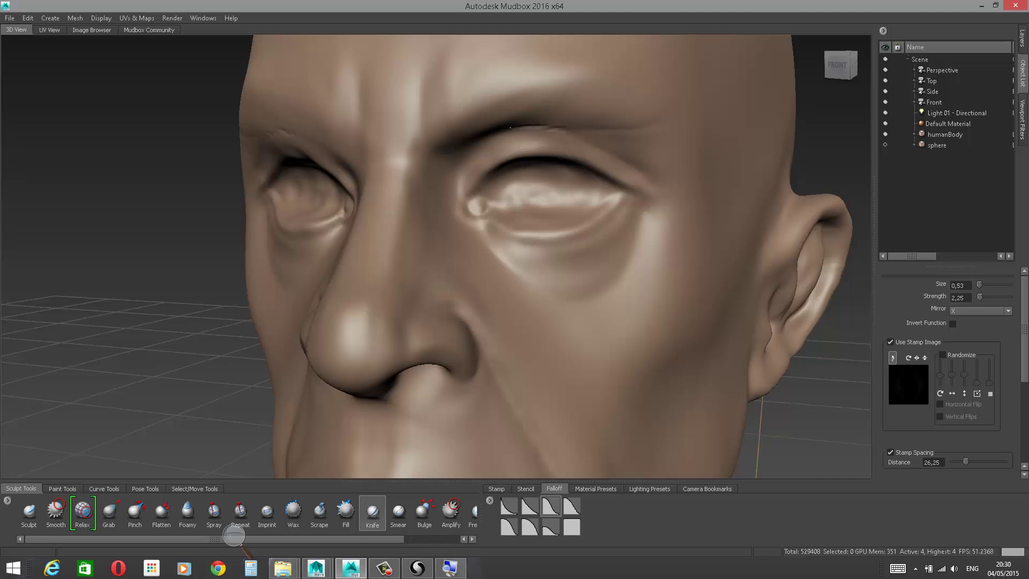
key("shift")
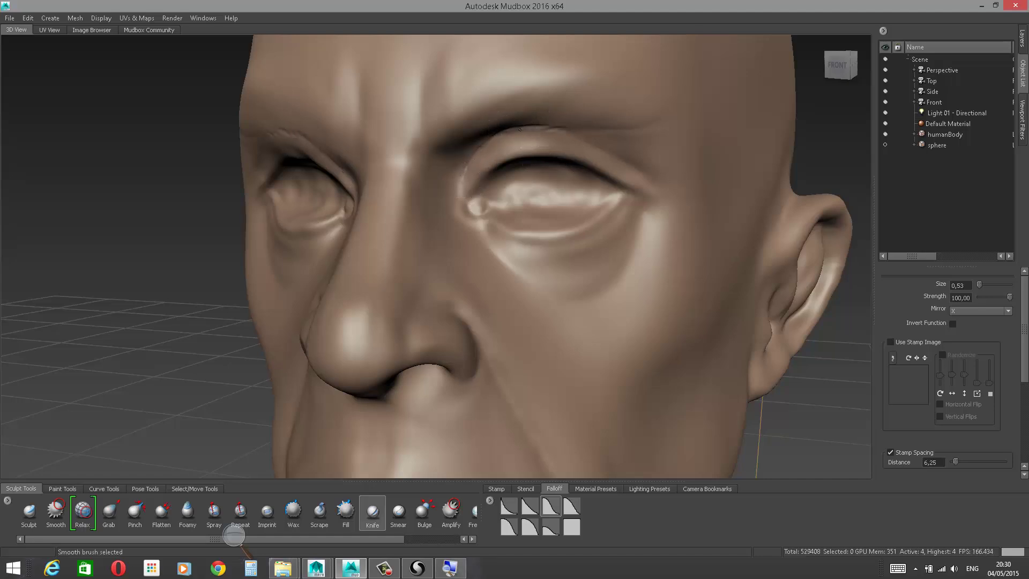
left_click_drag(644, 220, 689, 258, "alt")
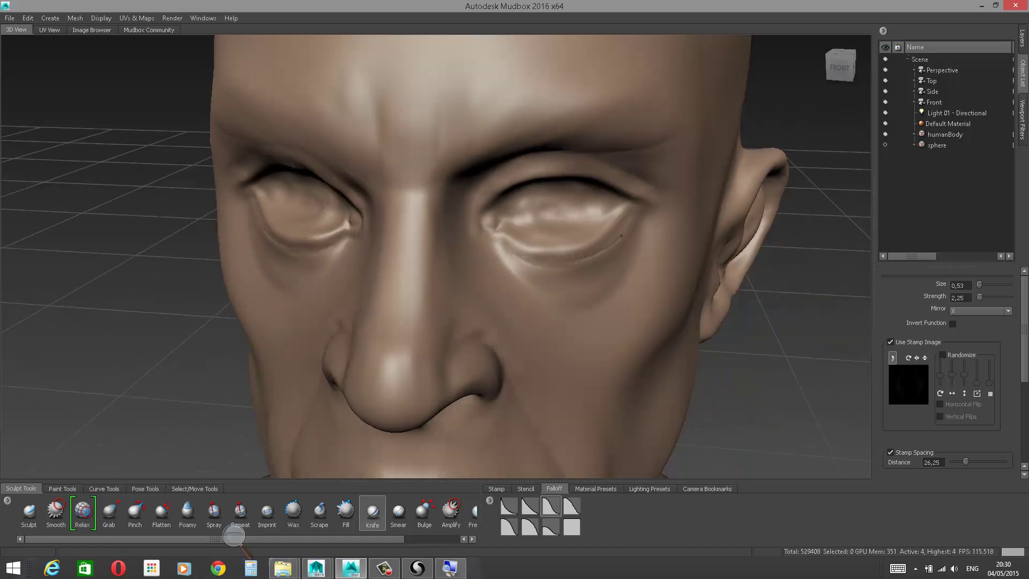
Step: Subdivide the head mesh to level 5 and cut several fine Knife wrinkles below the lower eyelids at size 0.53
left_click_drag(728, 231, 725, 201, "alt")
right_click_drag(724, 201, 733, 304, "alt")
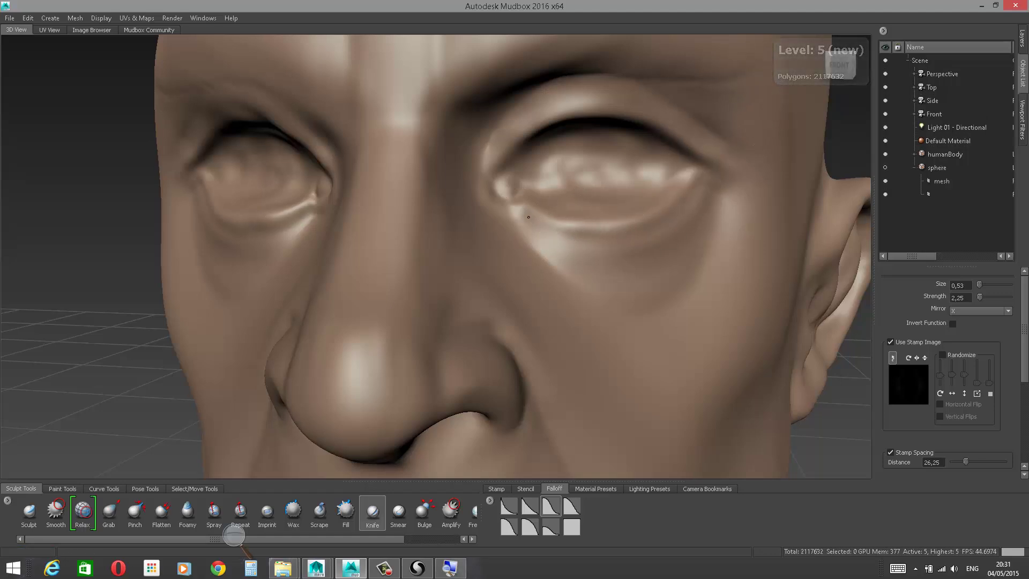
left_click_drag(540, 224, 543, 230)
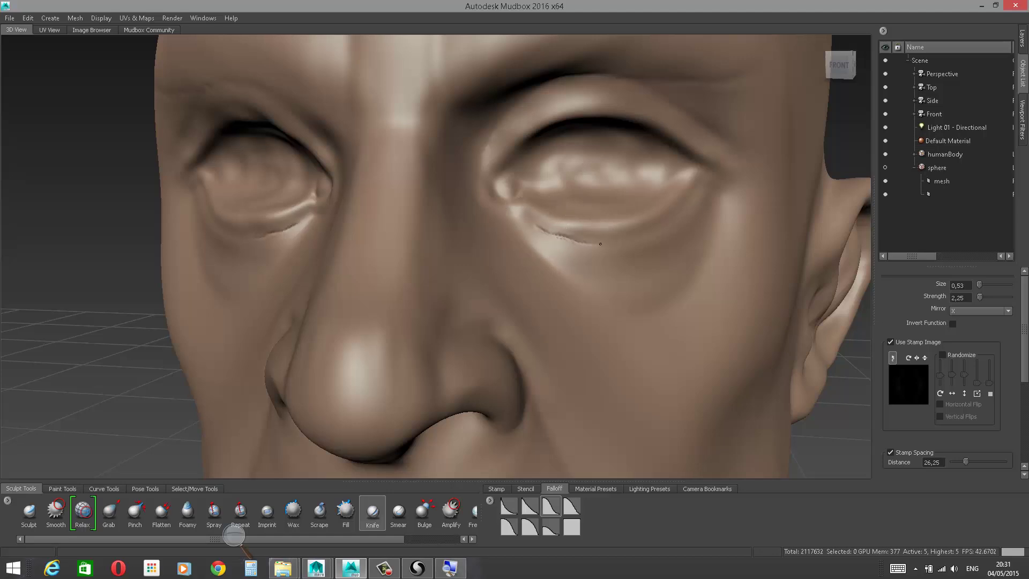
left_click_drag(600, 244, 622, 244)
mouse_move(684, 236)
left_mouse_down()
mouse_move(638, 261)
mouse_move(662, 237)
left_mouse_up()
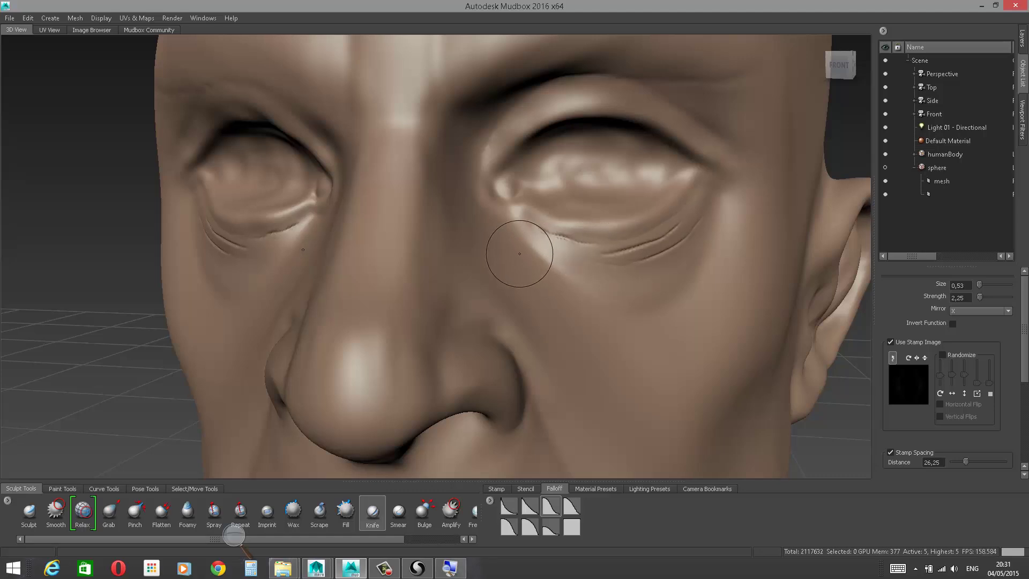
Step: Outline the lower edge of the eye bags with Knife cuts from the inner corner around to the outer corner
left_click_drag(517, 230, 593, 294)
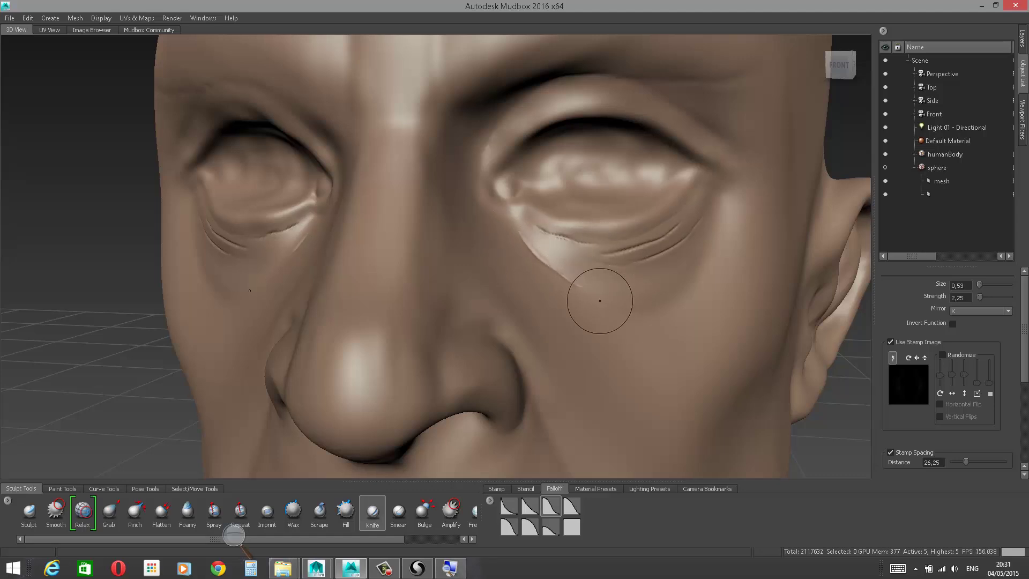
mouse_move(668, 305)
left_mouse_down()
mouse_move(704, 273)
mouse_move(715, 232)
left_mouse_up()
left_click_drag(504, 214, 513, 217)
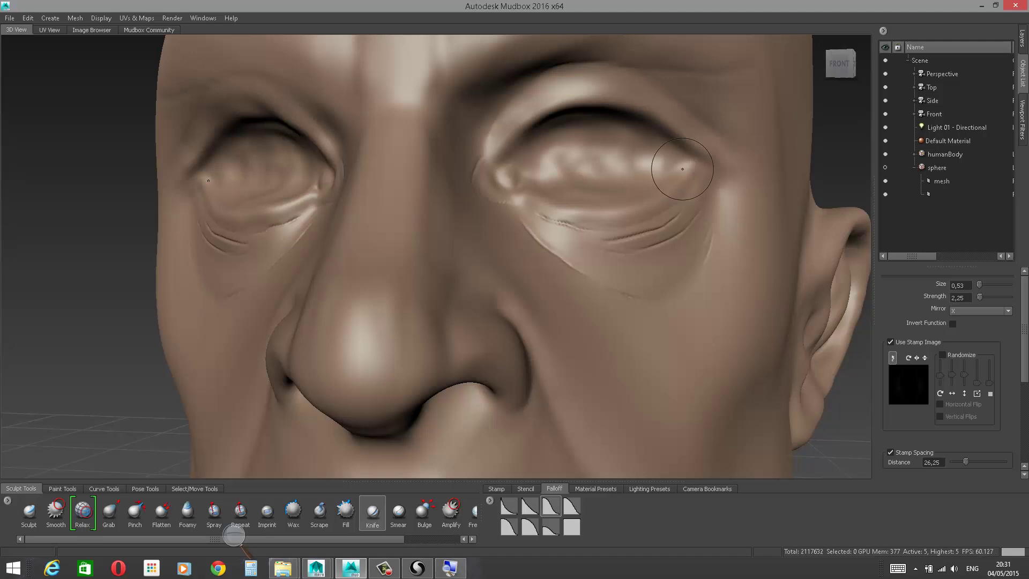
left_click_drag(860, 147, 882, 156, "alt")
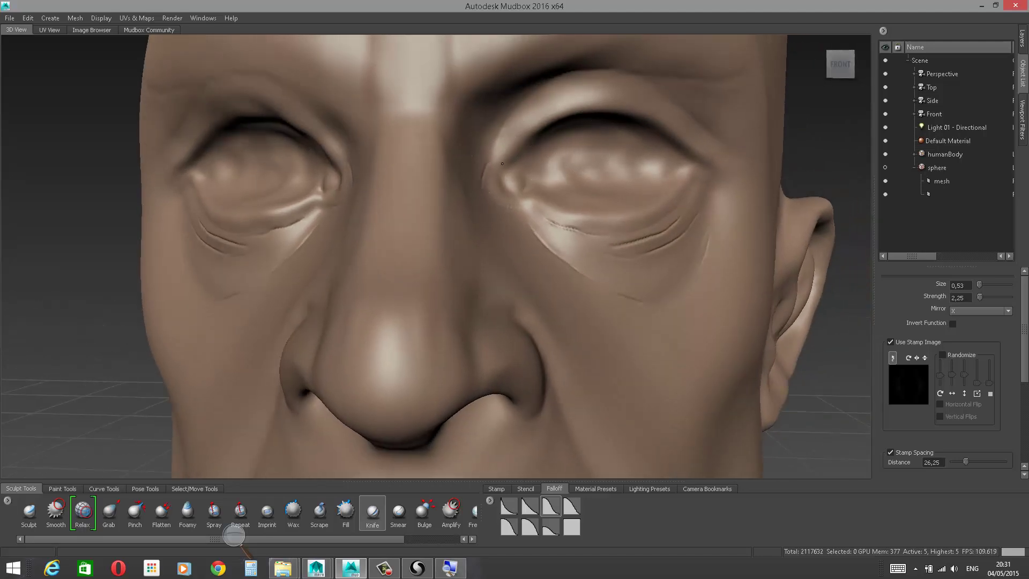
left_click_drag(530, 135, 568, 129)
key("ctrl+z")
key("b")
left_click_drag(503, 161, 572, 104)
key("ctrl+z")
Step: Set the Knife brush size to 1.83 and sharpen the upper and lower eyelid rims from the inner to the outer corner
key("b")
left_click_drag(554, 142, 561, 127)
left_click_drag(500, 161, 513, 154)
mouse_move(547, 122)
left_mouse_down()
mouse_move(588, 109)
mouse_move(635, 112)
mouse_move(707, 161)
mouse_move(693, 171)
left_mouse_up()
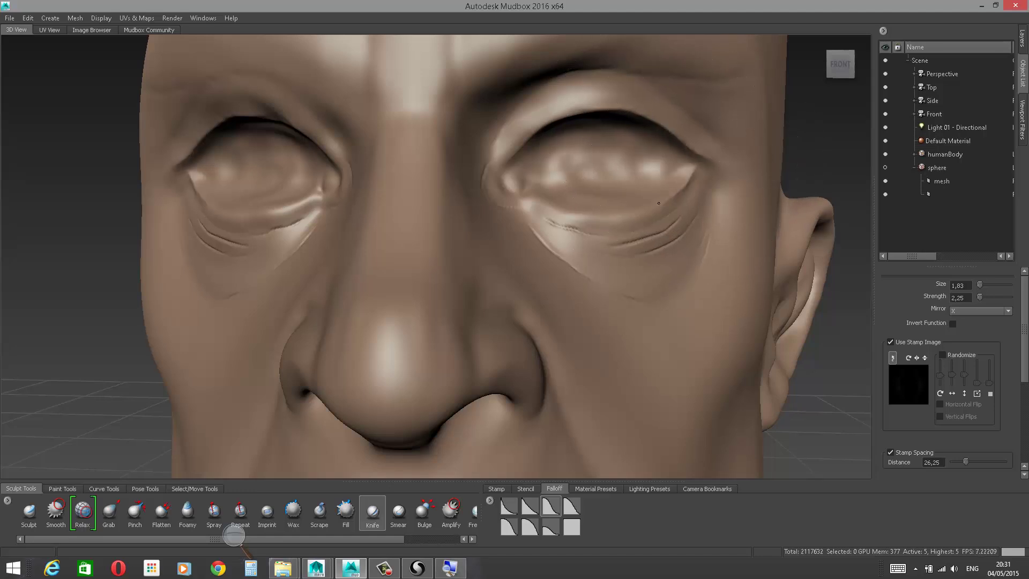
mouse_move(615, 218)
left_mouse_down()
mouse_move(504, 202)
mouse_move(503, 155)
mouse_move(481, 181)
left_mouse_up()
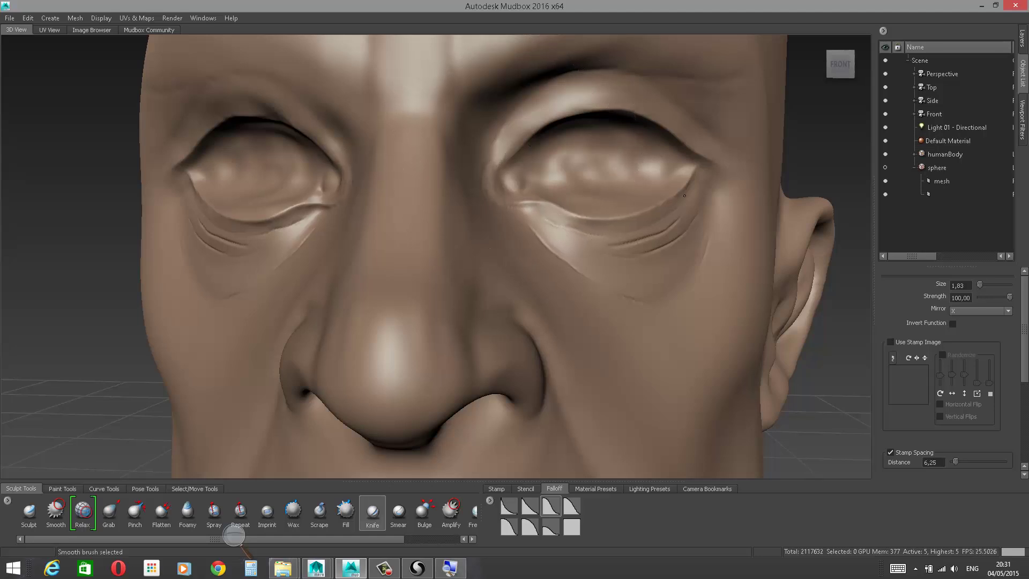
Step: Carve the fold above the upper eyelids with the Knife brush at size 1.83 and smooth it below the brow
left_click_drag(854, 138, 828, 137, "alt")
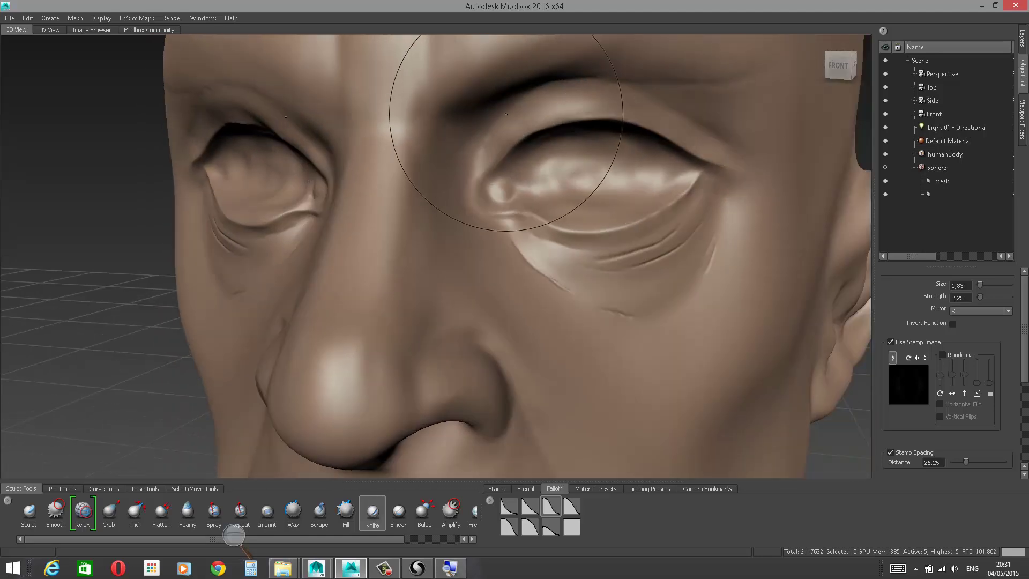
mouse_move(626, 94)
left_mouse_down()
mouse_move(558, 94)
mouse_move(514, 118)
left_mouse_up()
left_click_drag(150, 244, 173, 248, "alt")
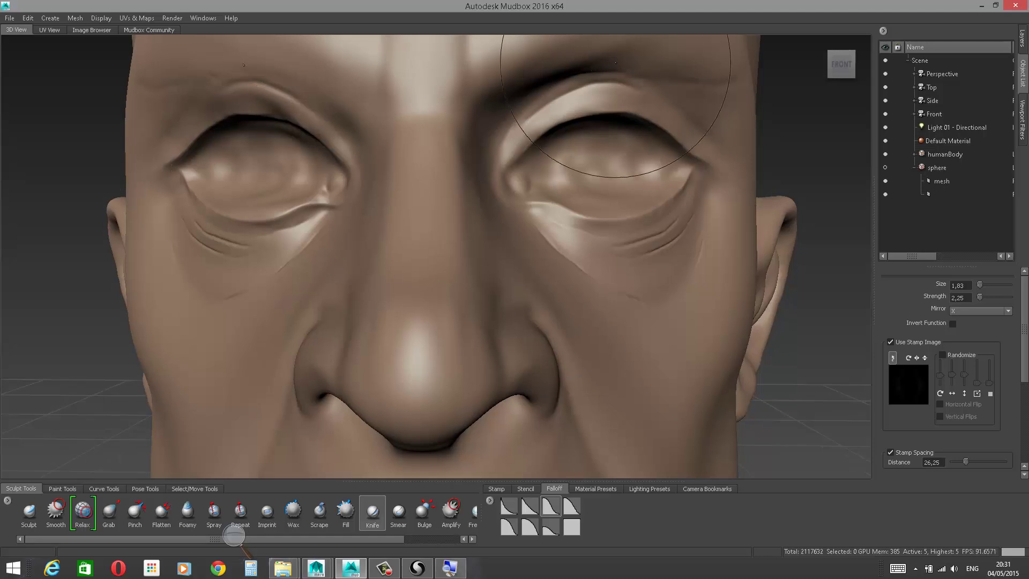
left_click_drag(611, 85, 610, 88, "shift")
right_click_drag(767, 183, 737, 180, "alt")
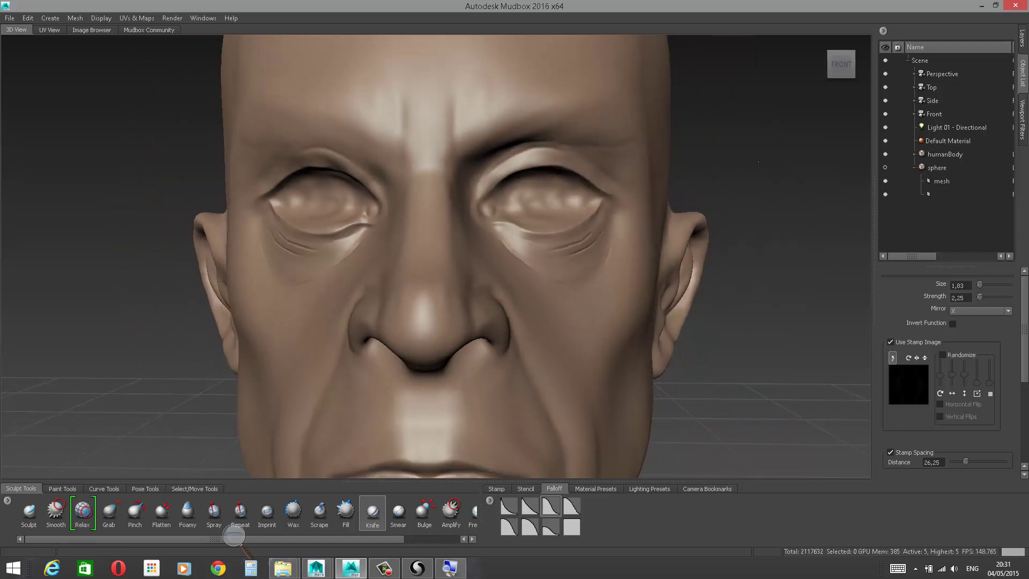
Step: Extend the eyelid creases past the outer eye corners, reduce the Knife size to 0.85 and add wrinkles there
left_click_drag(737, 180, 632, 172, "alt")
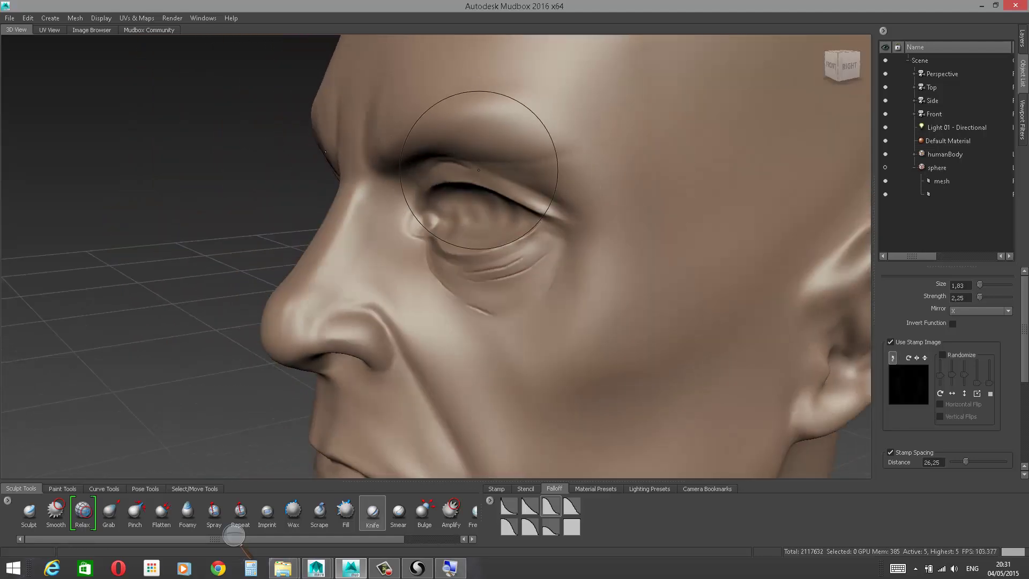
mouse_move(480, 168)
left_mouse_down("shift")
mouse_move(450, 162)
mouse_move(579, 200)
mouse_move(547, 227)
mouse_move(563, 239)
mouse_move(538, 230)
mouse_move(559, 239)
mouse_move(555, 227)
mouse_move(566, 227)
left_mouse_up("shift")
key("b")
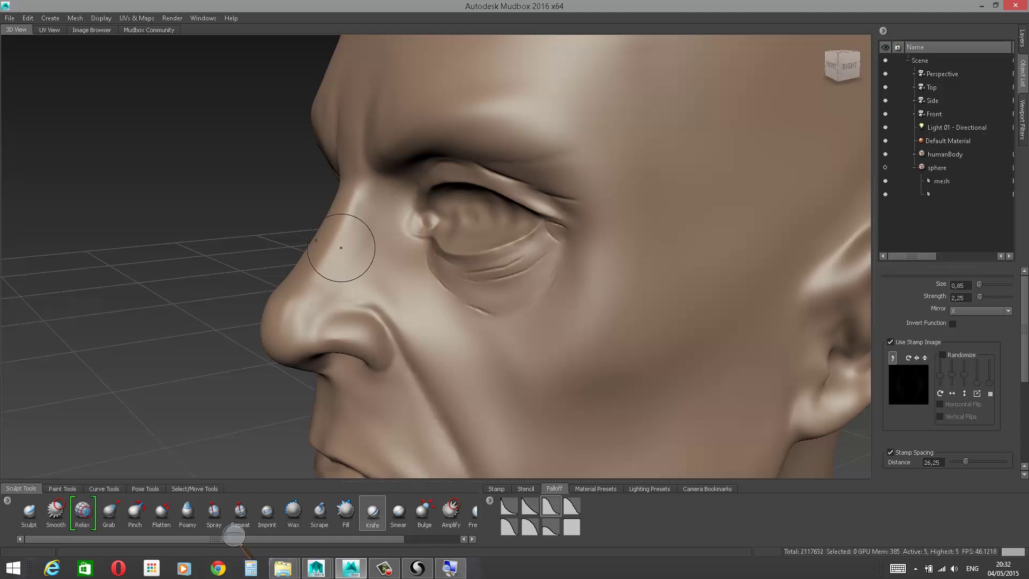
left_click_drag(342, 248, 429, 250, "alt")
left_click_drag(547, 268, 571, 255)
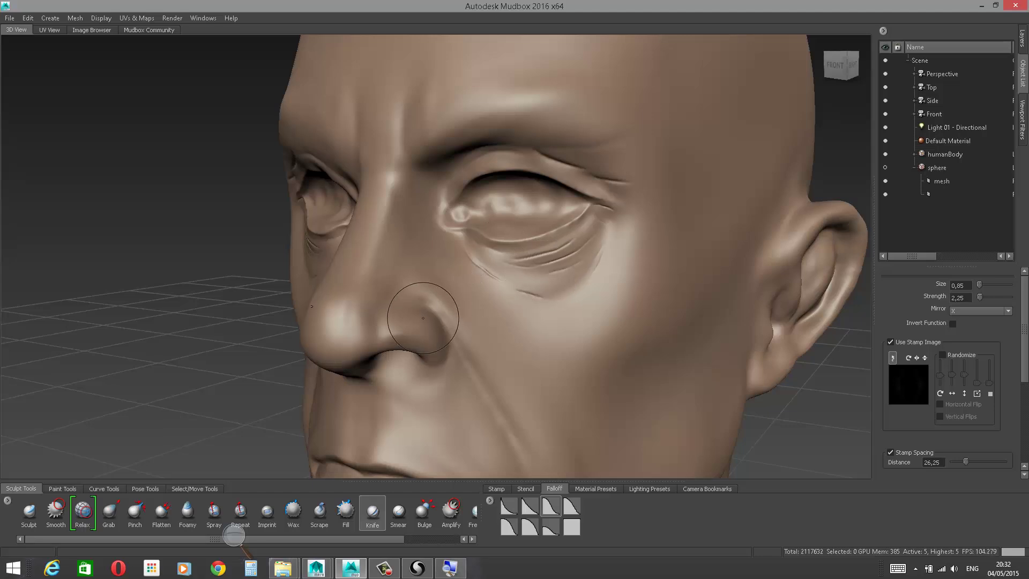
Step: Define the crease behind the nostril wings and the start of the nasolabial folds with Knife strokes at size 0.85
left_click_drag(414, 305, 425, 303)
left_click_drag(456, 348, 459, 356)
right_click_drag(188, 340, 214, 257, "alt")
left_click_drag(214, 257, 238, 254, "alt")
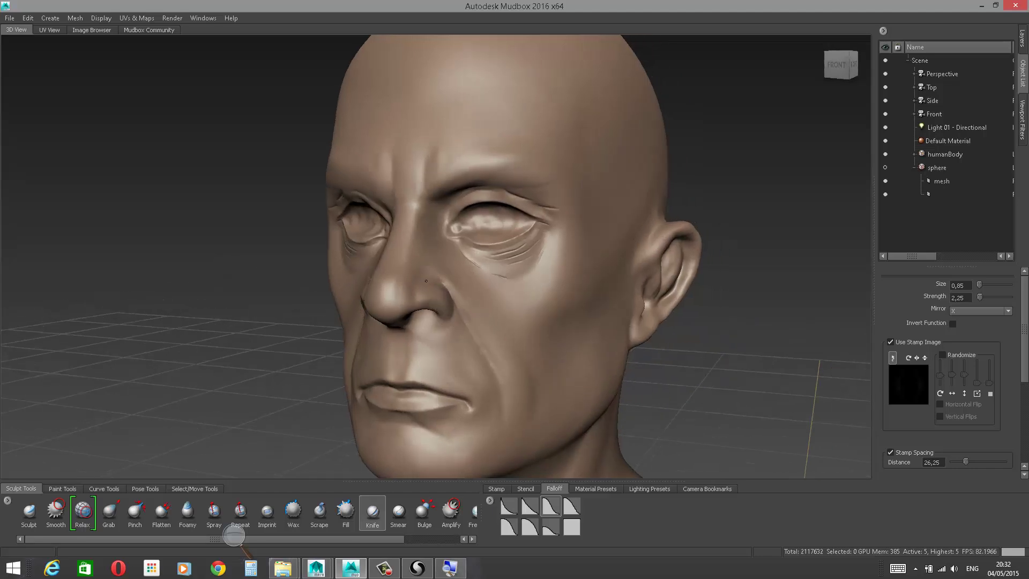
Step: Smooth away the hard under-eye wrinkles and soften the outer-corner creases and upper eyelid fold at size 0.85
right_click_drag(572, 270, 599, 320, "alt")
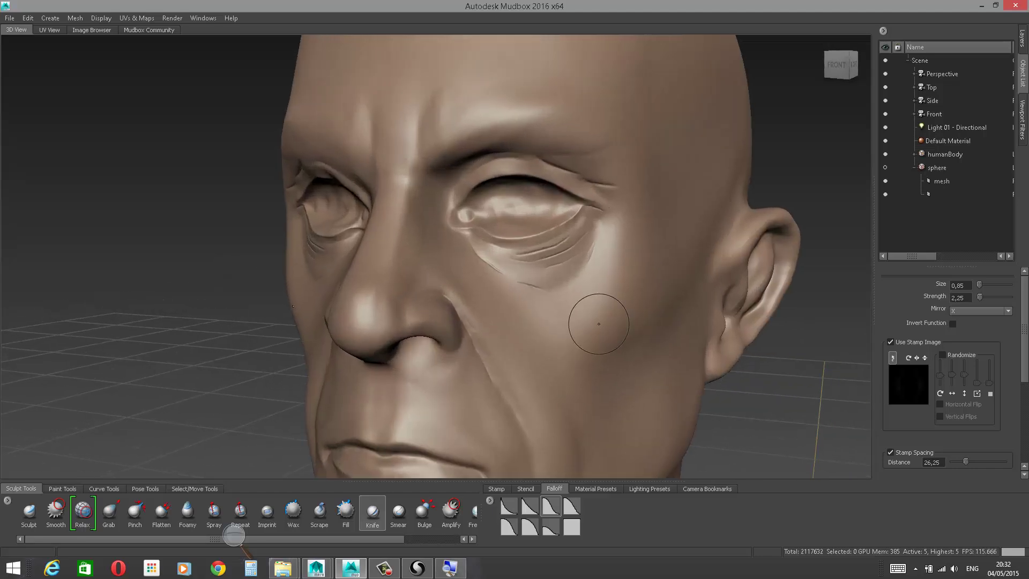
left_click_drag(519, 279, 536, 288, "shift")
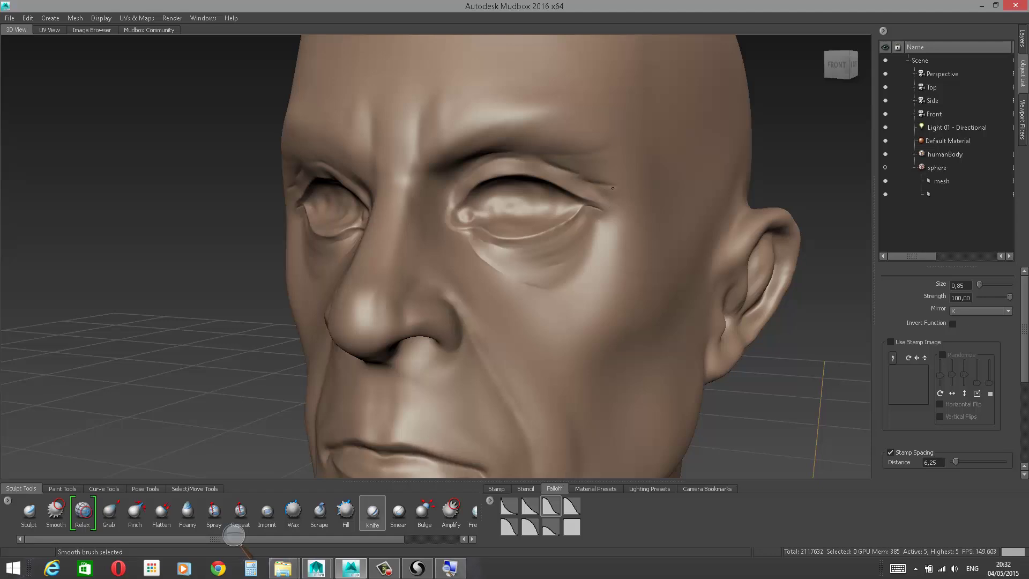
right_click_drag(758, 147, 783, 161, "alt")
left_click_drag(758, 147, 794, 145, "alt")
right_click_drag(557, 108, 576, 118, "alt")
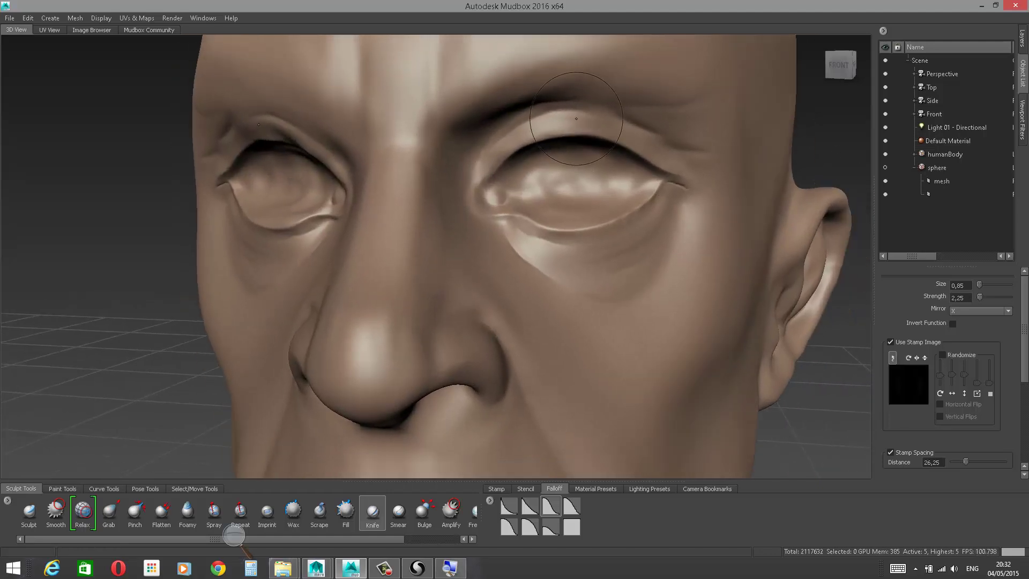
left_click_drag(586, 103, 573, 105, "shift")
left_click_drag(510, 234, 632, 222, "shift")
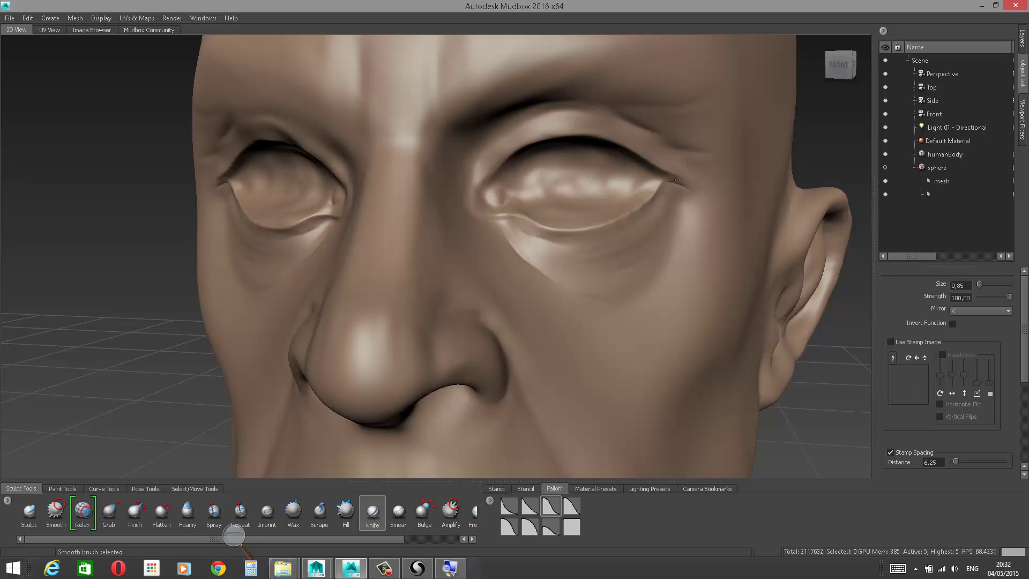
Step: Open the Windows Magnifier and enlarge the view to examine the Knife brush's size, strength and stamp settings
right_click_drag(753, 132, 770, 135, "alt")
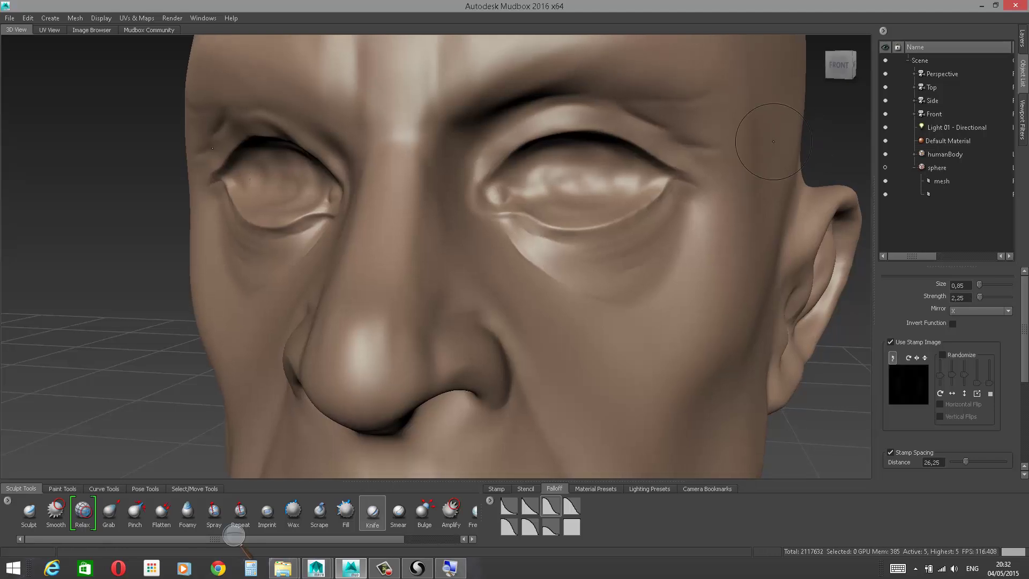
middle_click_drag(769, 135, 633, 97, "alt")
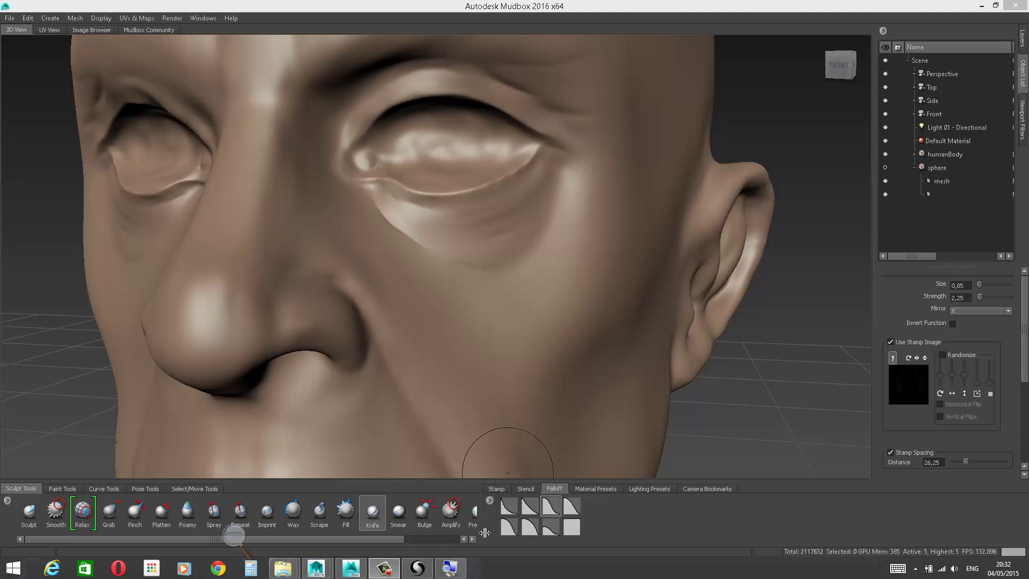
left_click(237, 538)
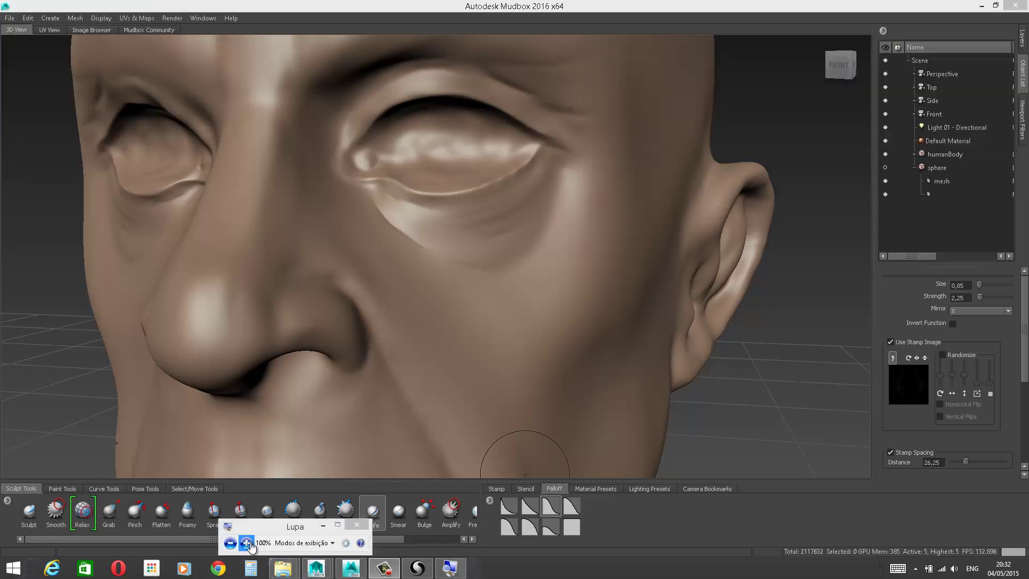
left_click(249, 542)
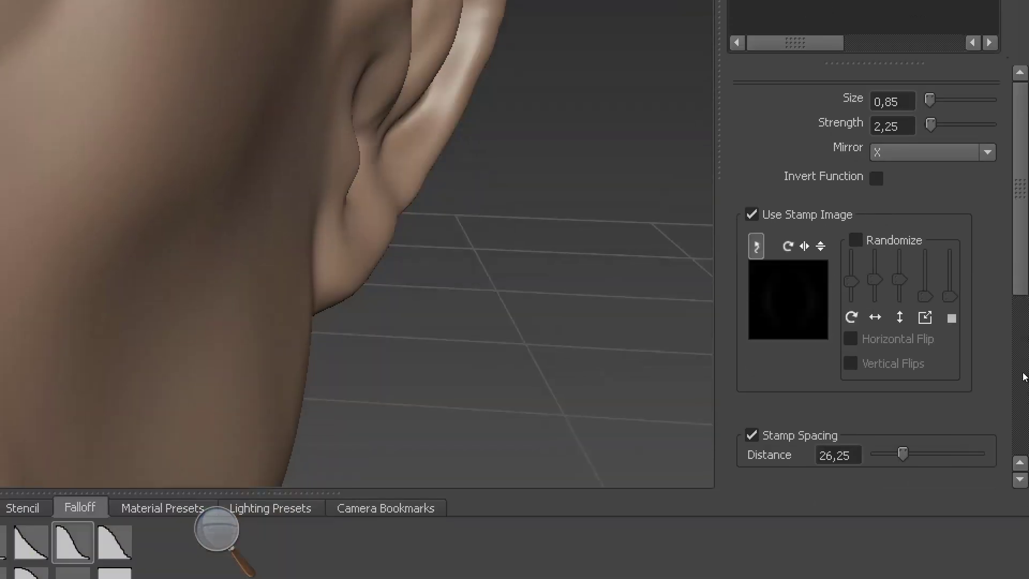
Step: Switch to the Sculpt brush, enable Invert Function, undo the test stroke on the cheek and return the screen magnification to 100%
scroll(1024, 377, "down", 5)
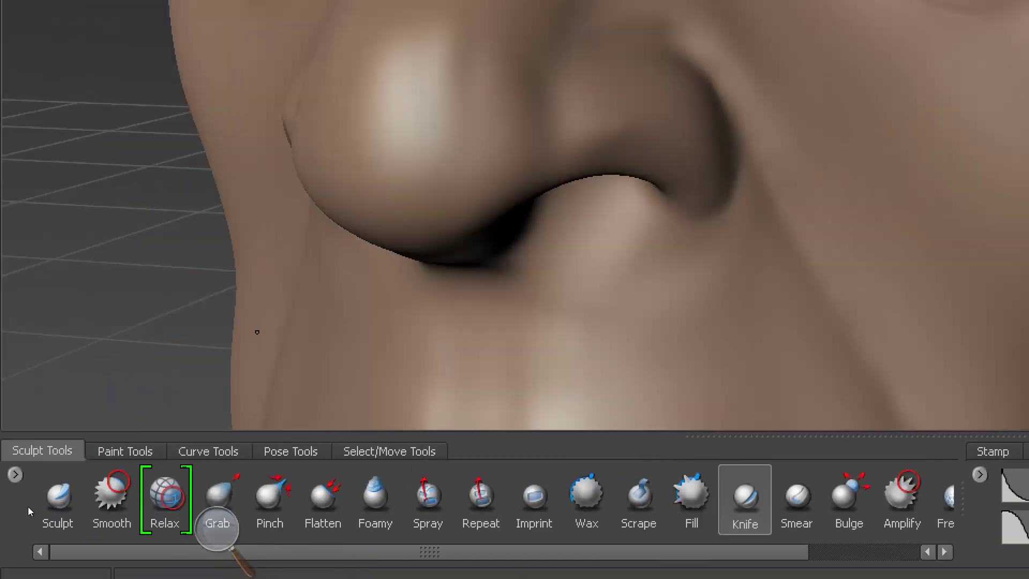
left_click(40, 510)
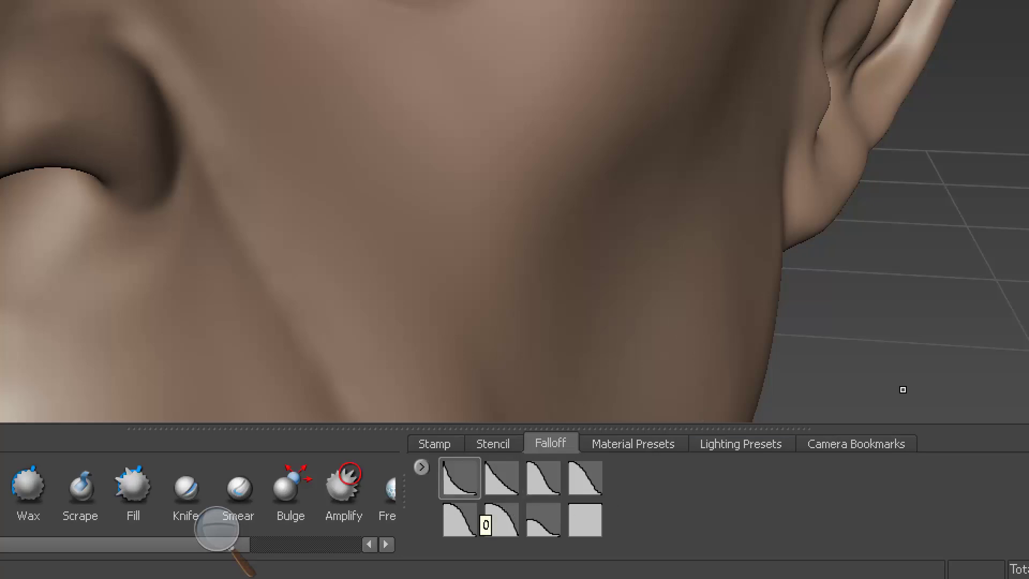
scroll(1021, 322, "up", 5)
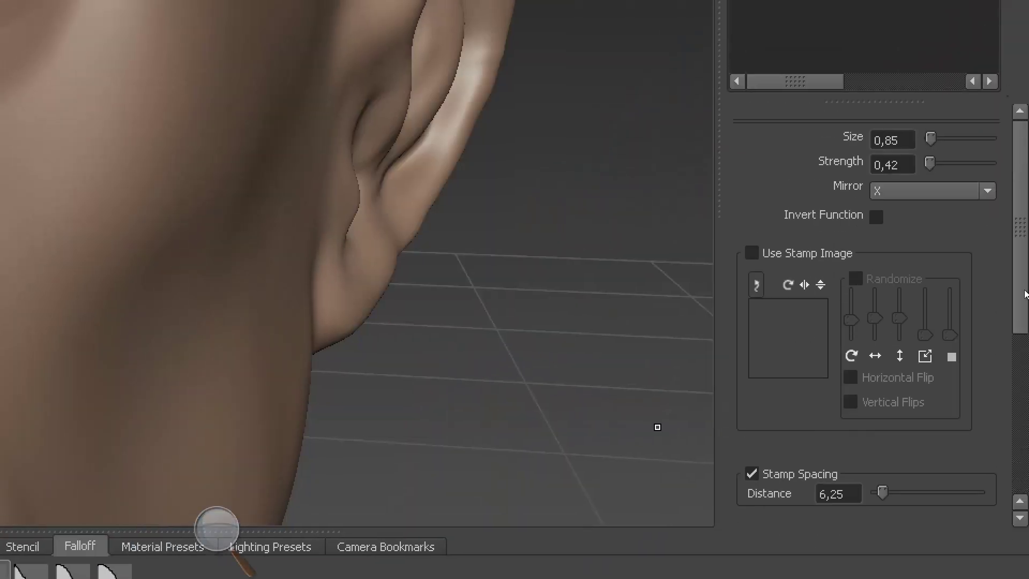
left_click(876, 217)
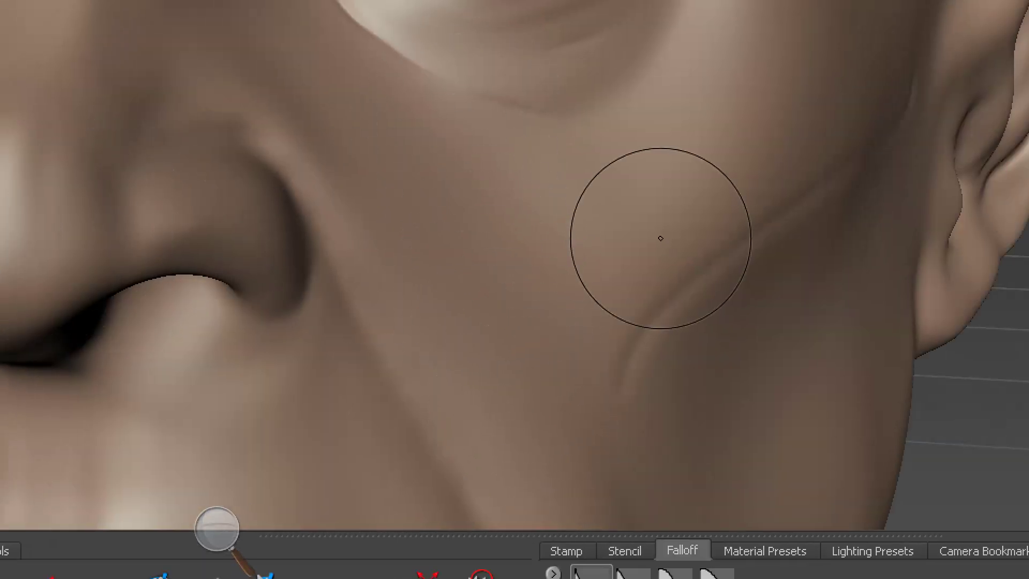
key("ctrl+z")
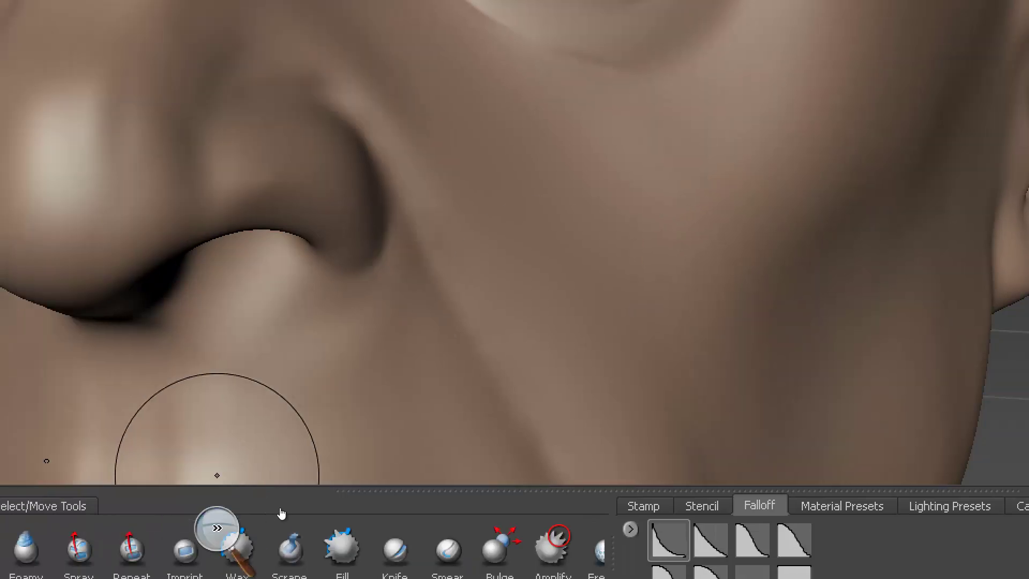
left_click(218, 528)
left_click(284, 509)
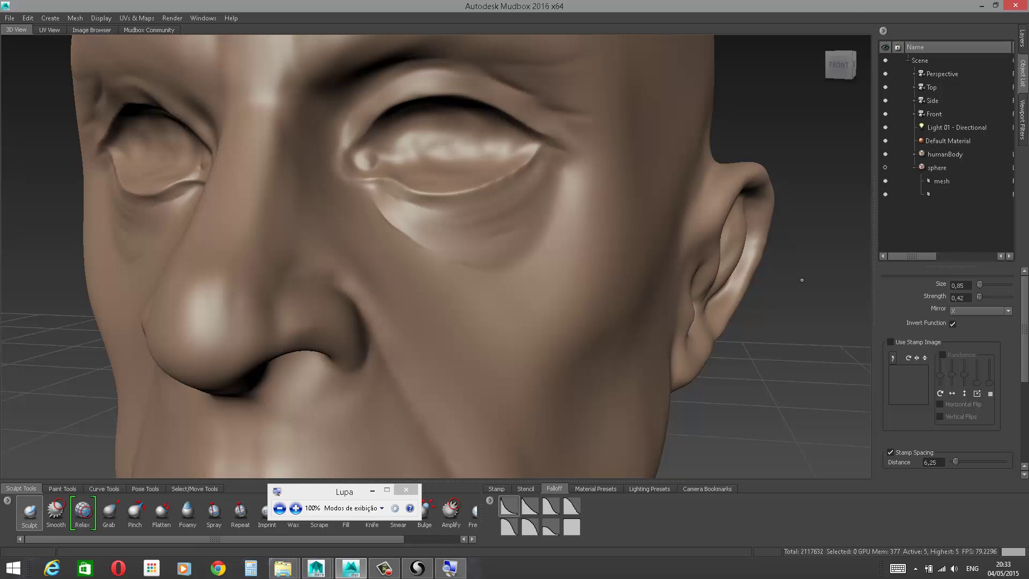
Step: Try a short inverted Sculpt stroke below the lower eyelid's inner corner and enable Steady Stroke for the brush
left_click_drag(1026, 337, 1027, 424)
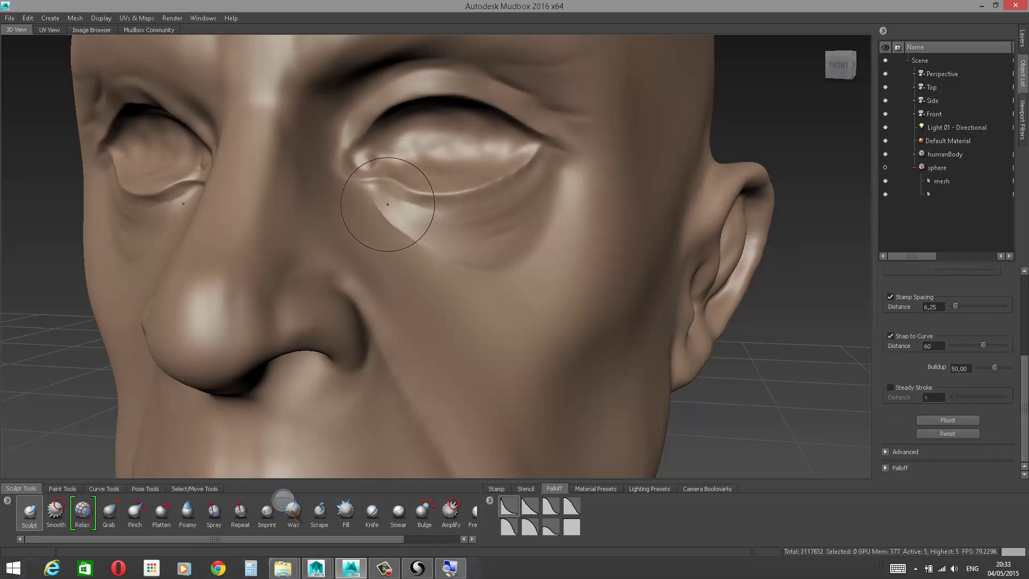
left_click_drag(388, 194, 392, 198)
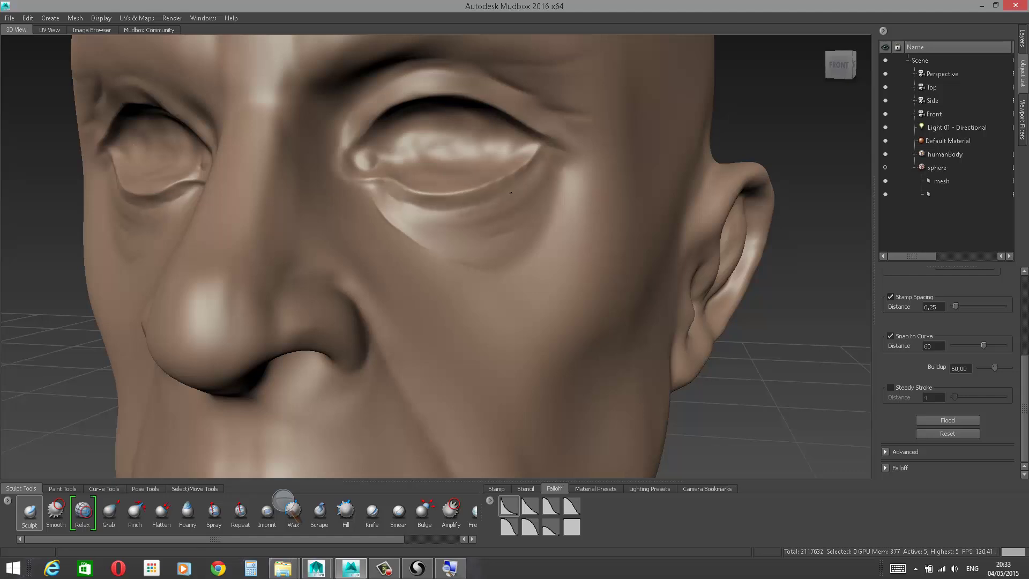
left_click(891, 388)
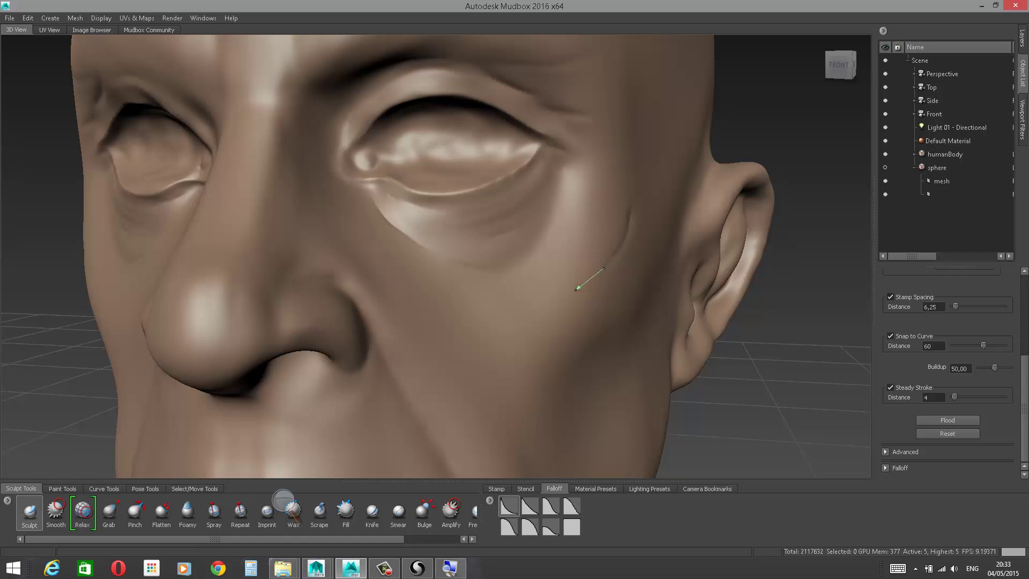
Step: Try Steady Stroke distances of 4 and 15 with inverted Sculpt strokes across the cheek, and undo the strokes
mouse_move(537, 292)
left_mouse_down()
mouse_move(501, 305)
mouse_move(504, 354)
mouse_move(558, 370)
mouse_move(582, 315)
left_mouse_up()
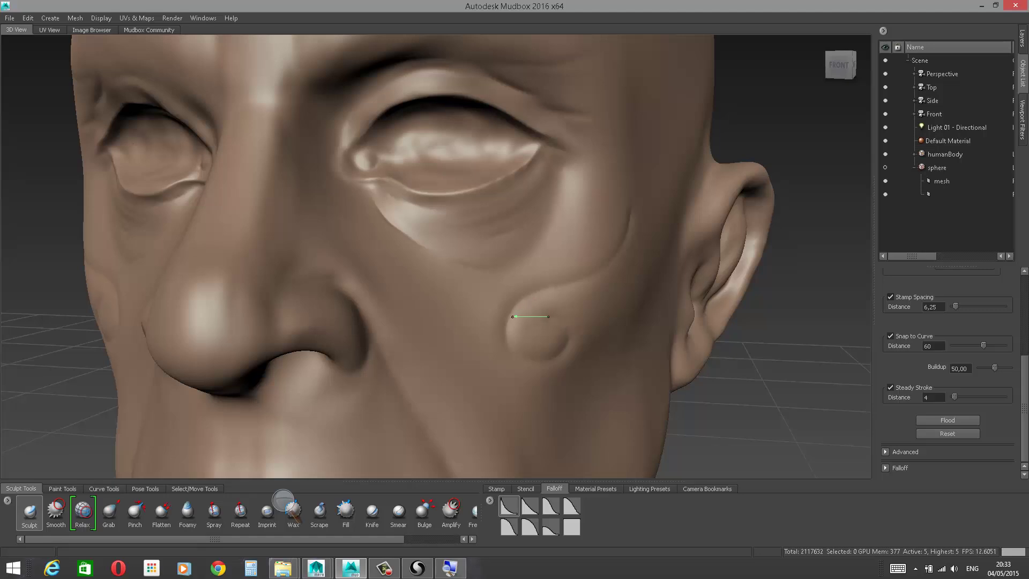
mouse_move(513, 317)
left_mouse_down()
mouse_move(518, 356)
mouse_move(529, 340)
left_mouse_up()
key("ctrl+z")
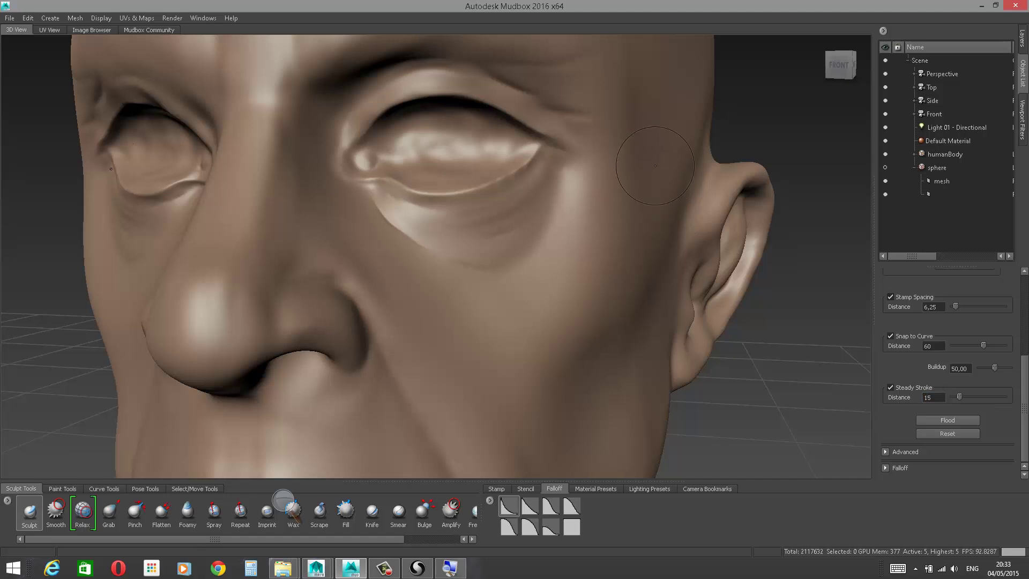
mouse_move(655, 165)
left_mouse_down()
mouse_move(627, 239)
mouse_move(504, 352)
mouse_move(401, 350)
left_mouse_up()
key("ctrl+z")
Step: Carve curved wrinkles into the under-eye bags with inverted Sculpt strokes at a Steady Stroke distance of 3
left_click_drag(618, 196, 609, 221)
left_click_drag(539, 278, 385, 193)
left_click_drag(527, 201, 555, 172)
mouse_move(391, 195)
left_mouse_down()
mouse_move(438, 234)
mouse_move(516, 236)
mouse_move(554, 205)
left_mouse_up()
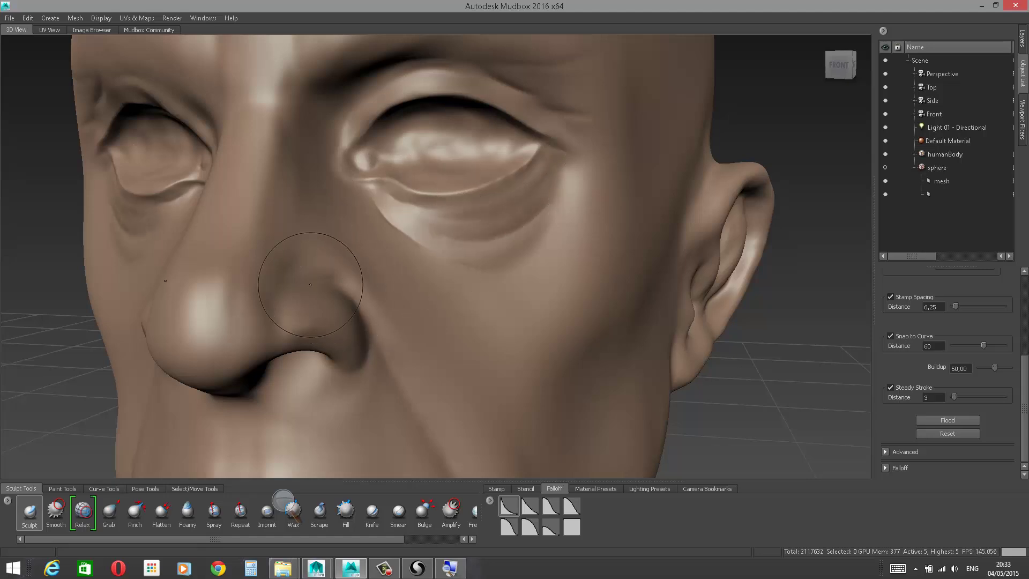
Step: Reduce the Steady Stroke distance to 2, carve the crease along the top and back of the nostril wings and smooth it
left_click_drag(299, 289, 343, 279)
left_click_drag(282, 296, 312, 277)
left_click_drag(364, 382, 362, 384)
left_click_drag(286, 297, 292, 293)
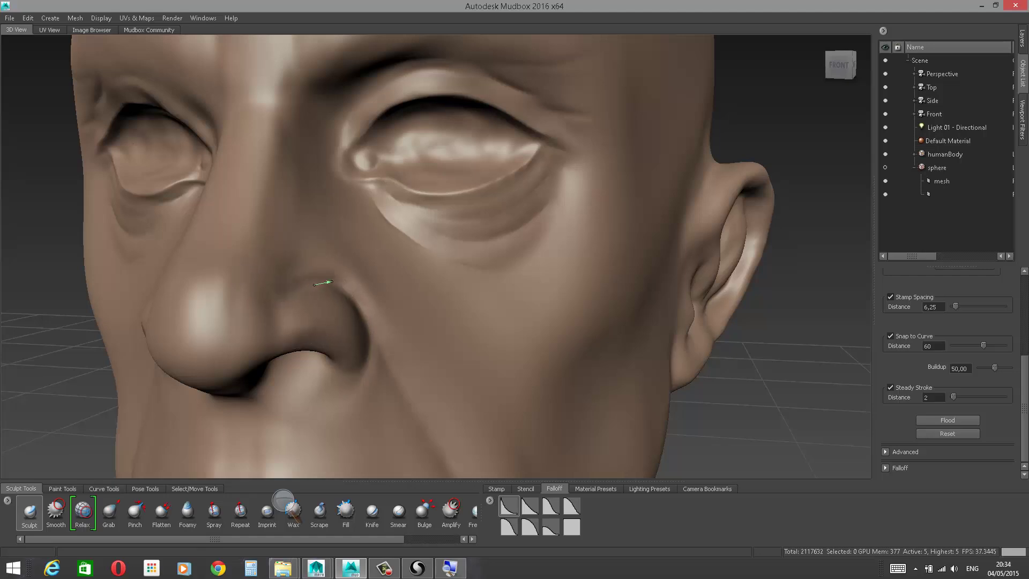
left_click_drag(360, 300, 359, 307)
left_click_drag(294, 281, 300, 288, "shift")
Step: Carve the nasolabial folds from the nostril wings down past the mouth corners with inverted Sculpt strokes
right_click_drag(693, 343, 694, 269, "alt")
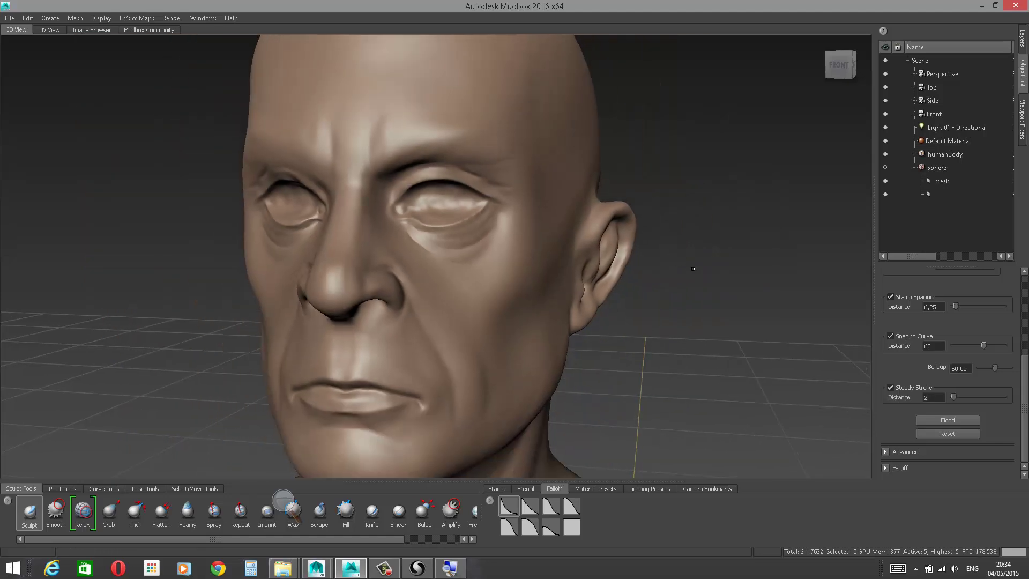
left_click_drag(694, 269, 575, 257, "alt")
left_click_drag(384, 261, 396, 288)
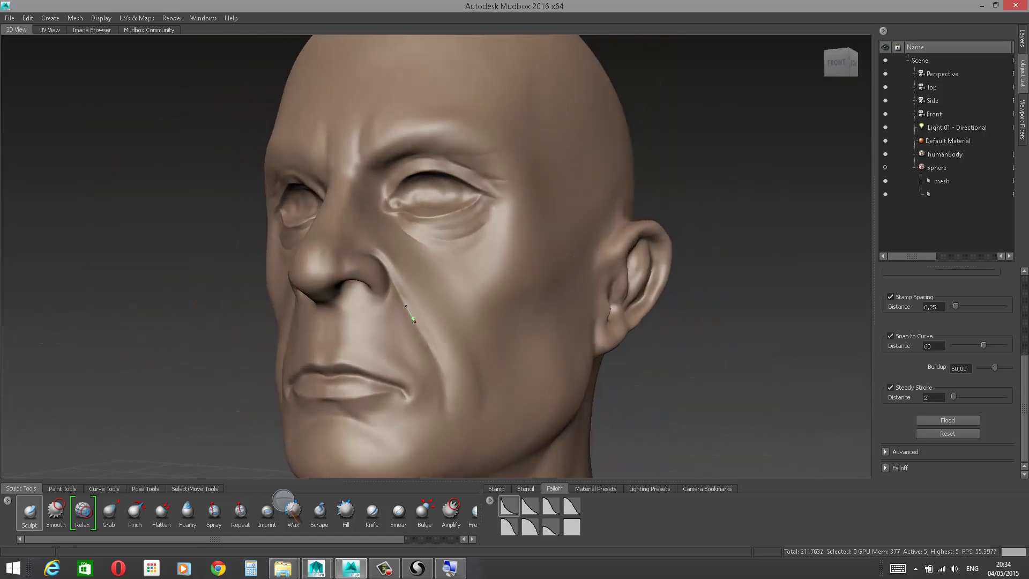
left_click_drag(435, 360, 436, 362)
key("ctrl+z")
left_click_drag(390, 288, 392, 301)
left_click_drag(381, 261, 415, 318)
mouse_move(427, 435)
left_mouse_down()
mouse_move(394, 389)
mouse_move(412, 403)
left_mouse_up()
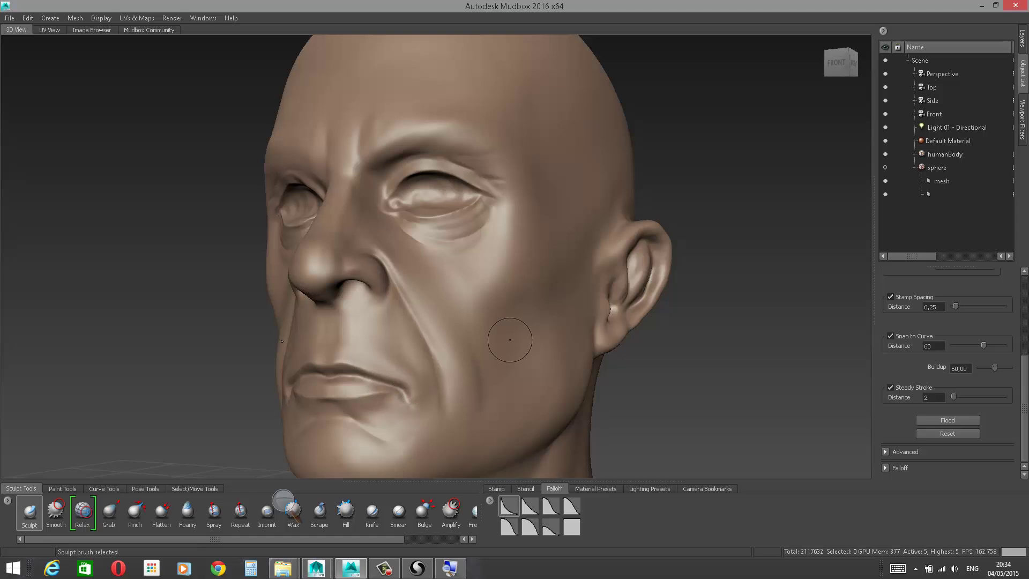
Step: Carve small creases from the lower lip into the mouth corner with inverted Sculpt strokes and smooth them
mouse_move(510, 340)
left_mouse_down("alt")
mouse_move(600, 300)
mouse_move(675, 232)
left_mouse_up("alt")
middle_click_drag(675, 233, 693, 211, "alt")
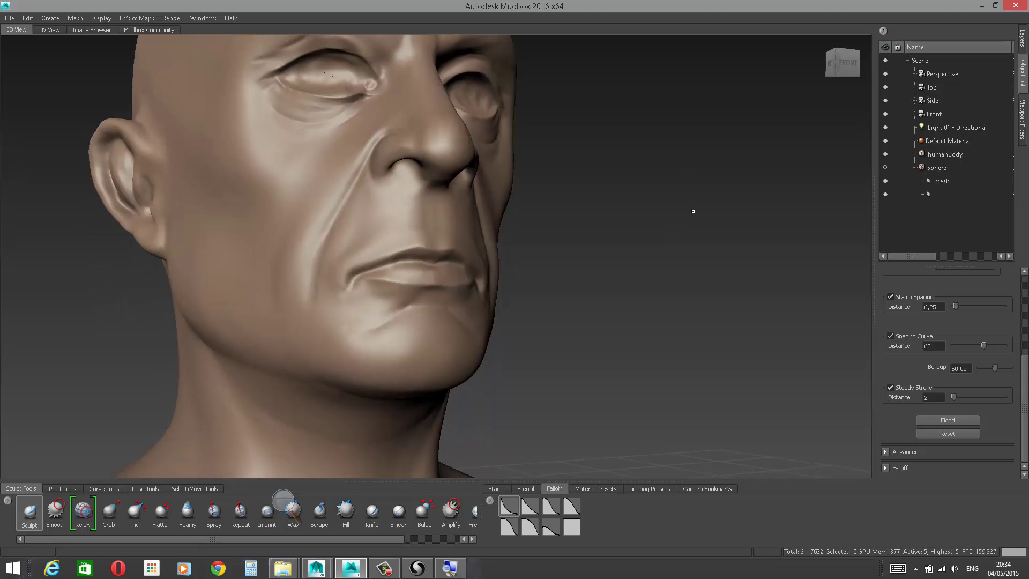
right_click_drag(694, 211, 750, 214, "alt")
left_click_drag(632, 257, 695, 264, "alt")
mouse_move(400, 309)
left_mouse_down()
mouse_move(412, 314)
mouse_move(355, 298)
left_mouse_up()
left_click_drag(416, 316, 356, 298)
left_click_drag(373, 302, 374, 312, "shift")
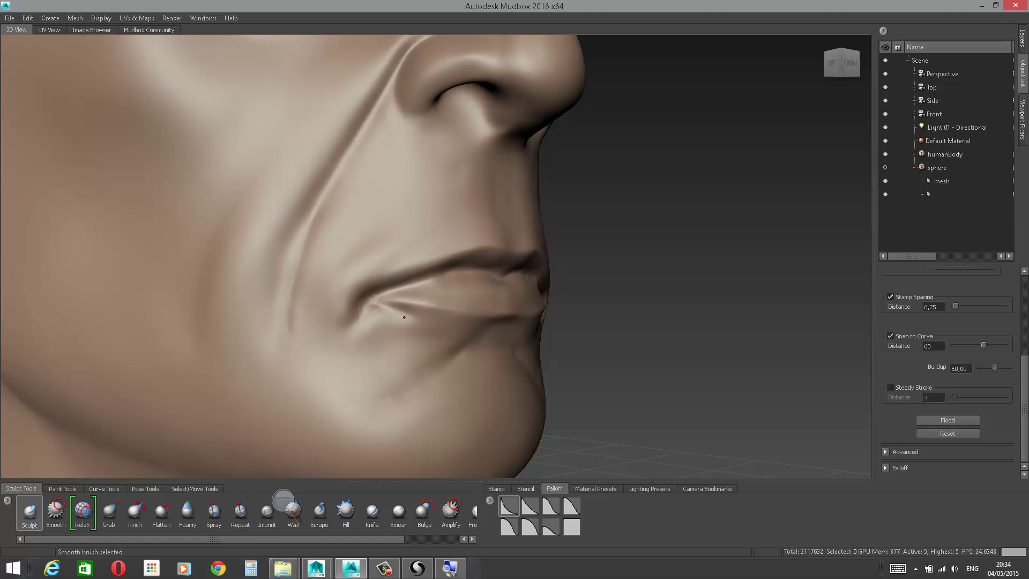
Step: Tighten the crease at the corner of the mouth with the Pinch brush
left_click(135, 512)
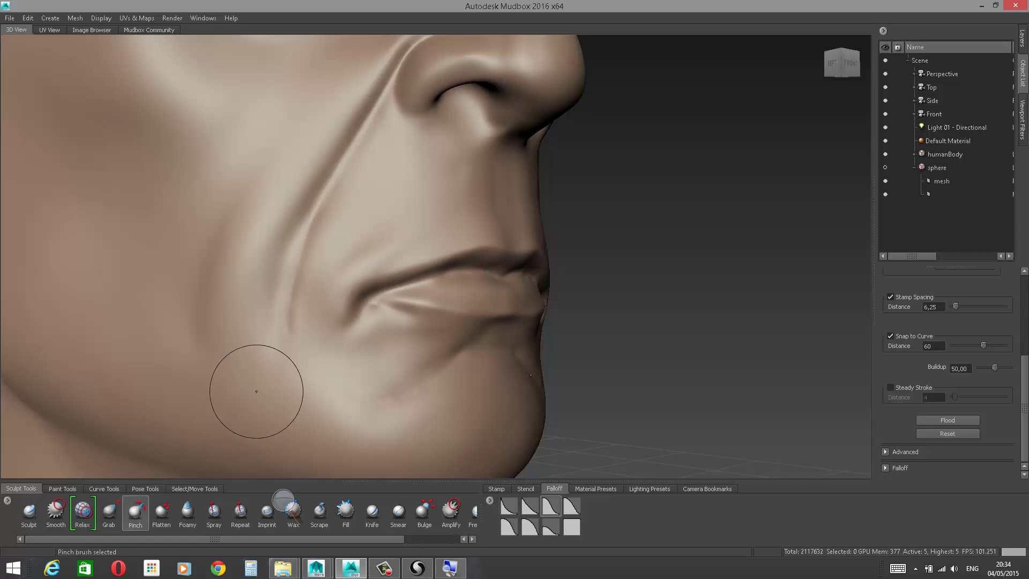
left_click_drag(360, 321, 370, 304)
mouse_move(352, 331)
left_mouse_down()
mouse_move(377, 291)
mouse_move(379, 300)
left_mouse_up()
Step: Reshape the mouth corner and the nearby nasolabial fold with the Grab brush, using size 0.85 and X mirroring
mouse_move(378, 299)
left_mouse_down("alt")
mouse_move(499, 296)
mouse_move(476, 322)
mouse_move(455, 313)
left_mouse_up("alt")
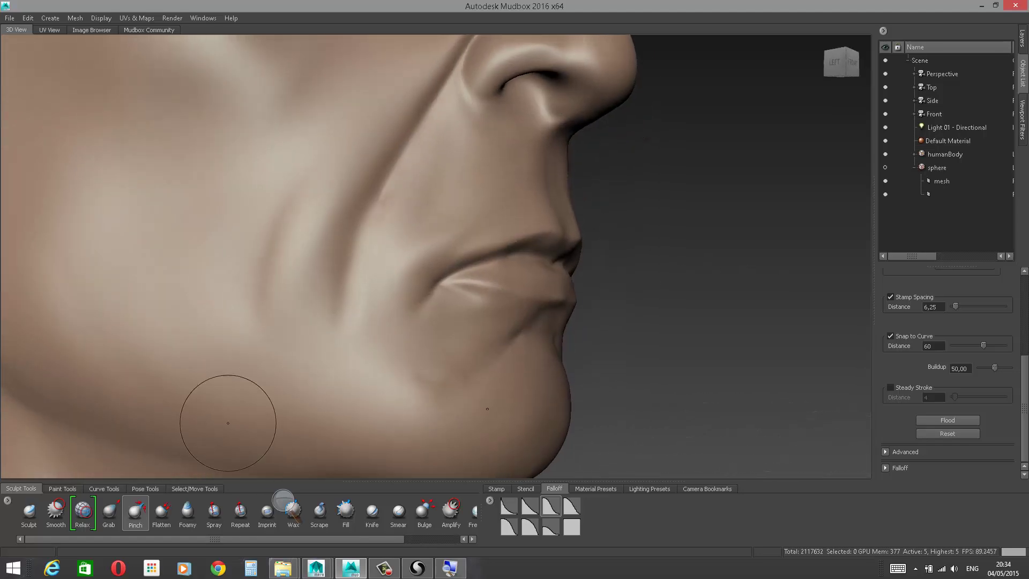
left_click(111, 512)
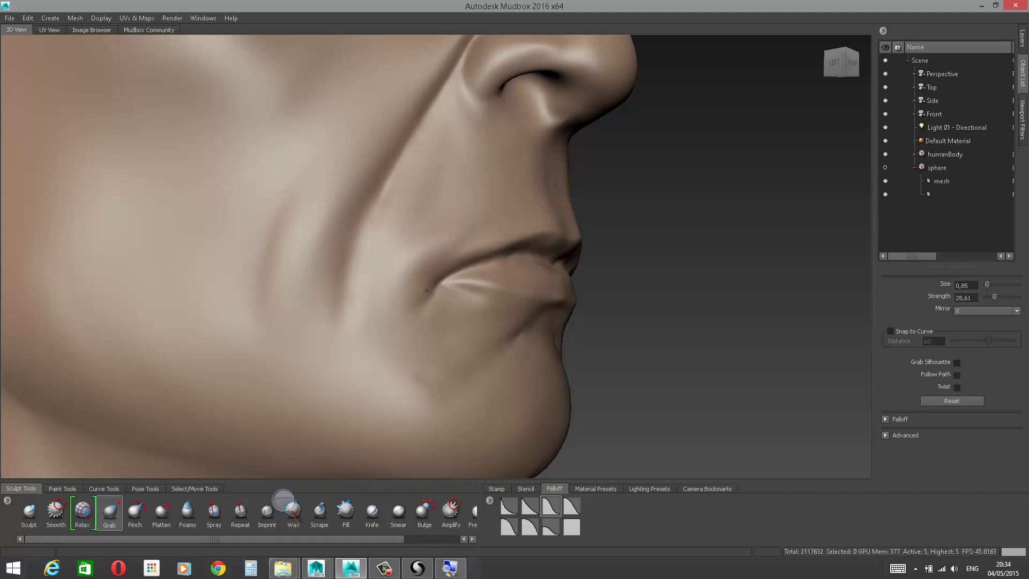
mouse_move(436, 275)
left_mouse_down()
mouse_move(437, 266)
mouse_move(431, 285)
mouse_move(494, 284)
mouse_move(556, 304)
left_mouse_up()
left_click_drag(680, 328, 678, 301, "alt")
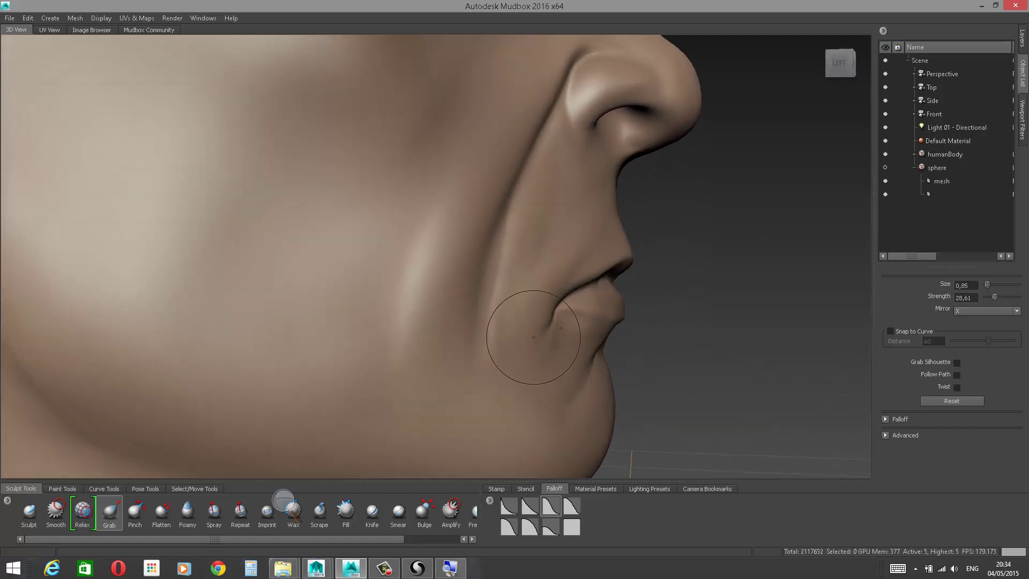
left_click_drag(539, 320, 552, 304)
left_click_drag(507, 267, 498, 293)
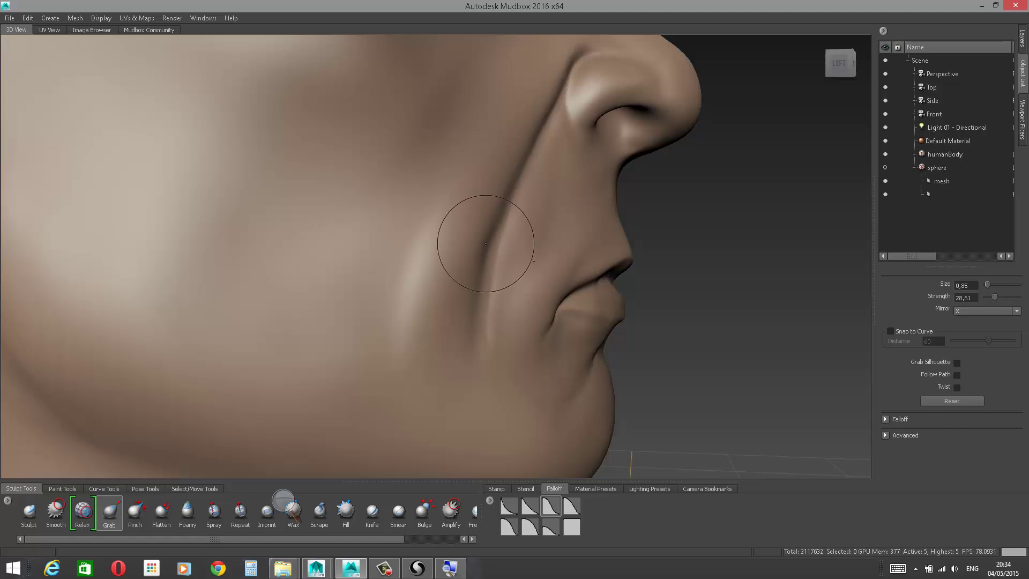
Step: Sharpen the nasolabial fold from the nostril towards the mouth using the Pinch brush at size 1.28
left_click_drag(744, 202, 696, 196, "alt")
right_click_drag(711, 185, 712, 108, "alt")
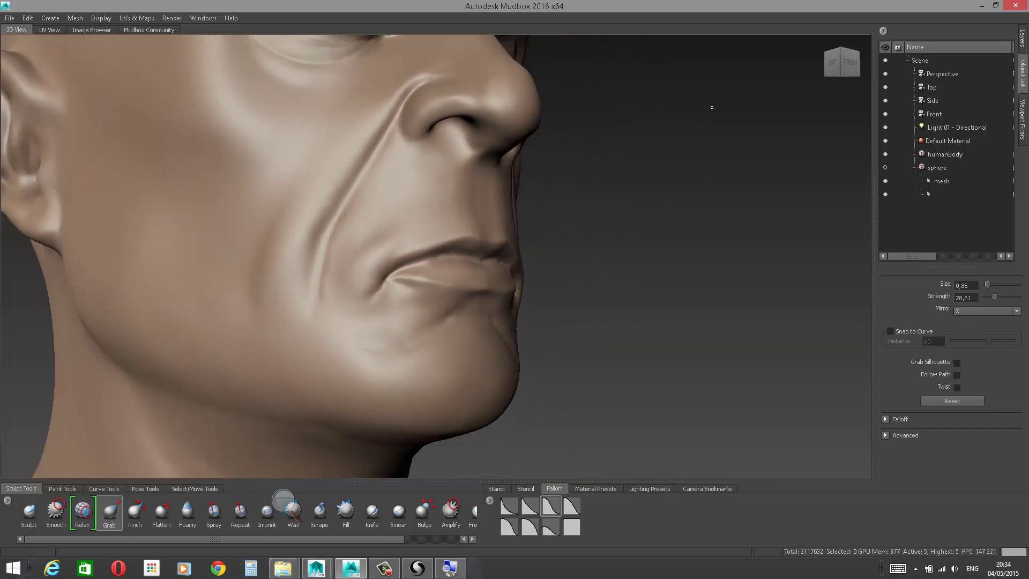
left_click_drag(711, 108, 671, 202, "alt")
right_click_drag(332, 242, 325, 306, "alt")
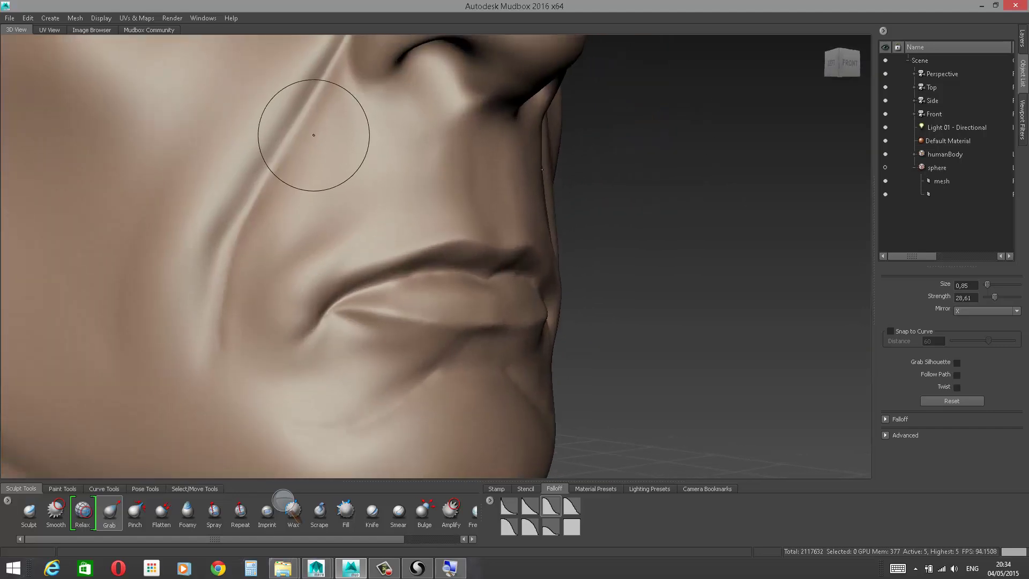
left_click(135, 512)
key("b")
left_click_drag(264, 293, 287, 253)
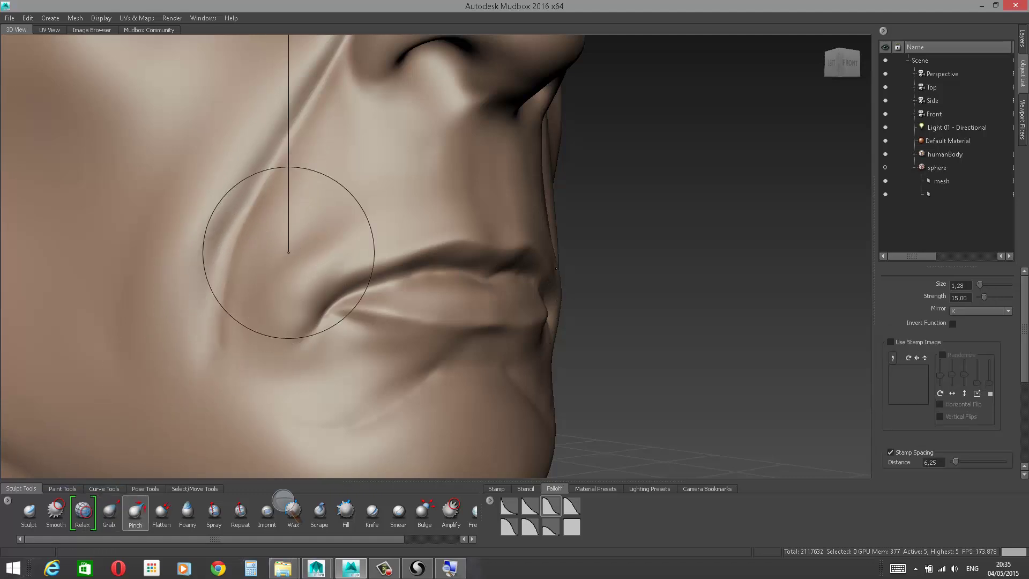
left_click_drag(304, 106, 283, 140)
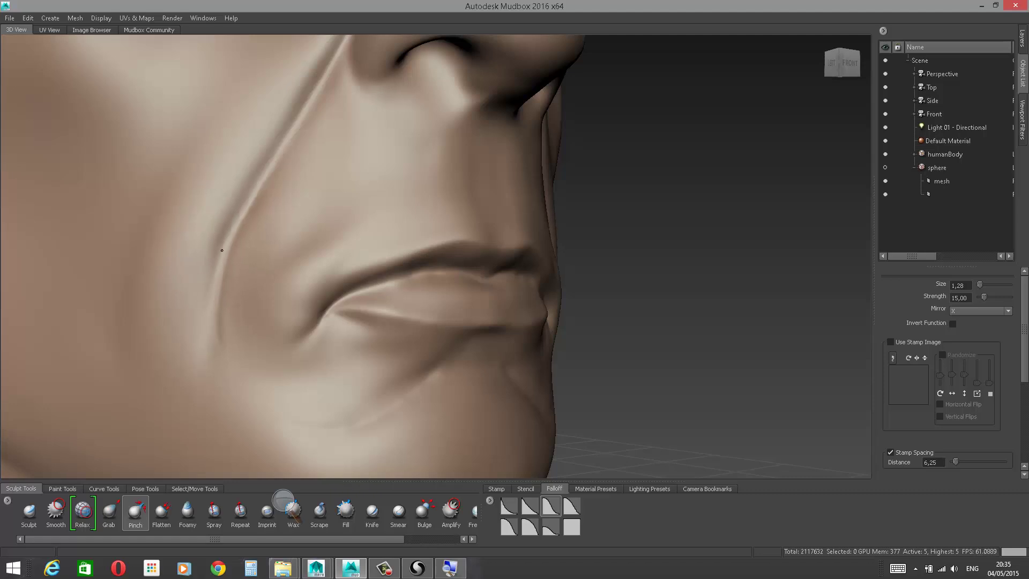
Step: Smooth the lower part of the nasolabial fold and the crease on the chin below the mouth corner
mouse_move(321, 86)
right_mouse_down("alt")
mouse_move(328, 107)
mouse_move(320, 86)
right_mouse_up("alt")
left_click_drag(354, 182, 399, 210, "alt")
left_click_drag(370, 255, 357, 277, "shift")
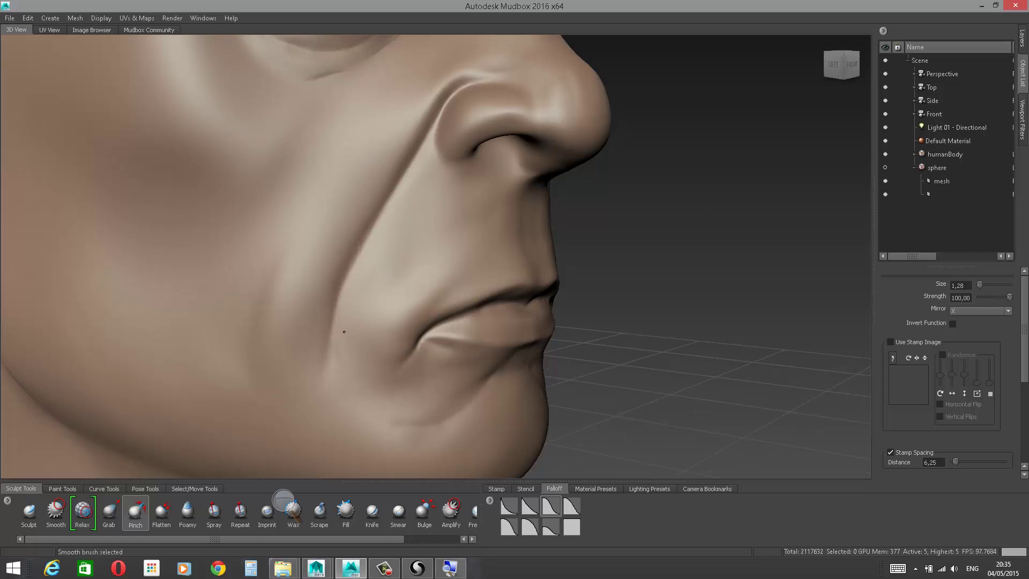
left_click_drag(650, 230, 668, 211, "alt")
right_click_drag(669, 211, 683, 163, "alt")
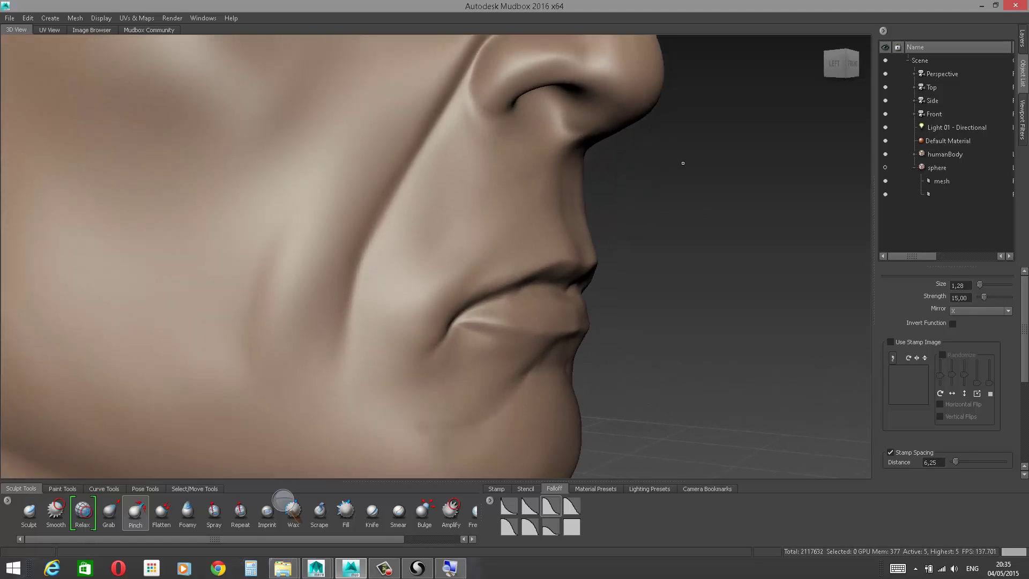
left_click_drag(683, 163, 660, 144, "alt")
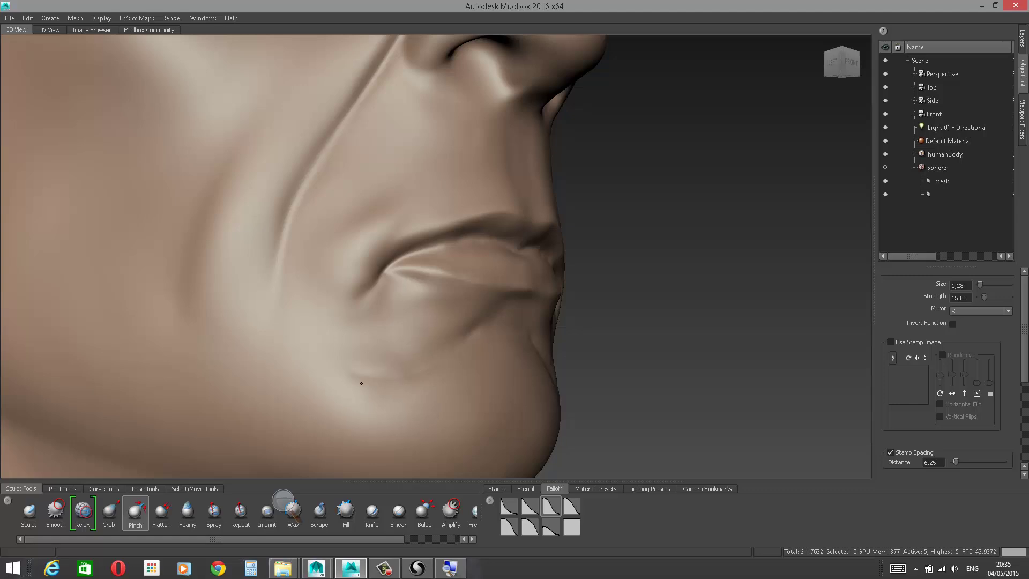
left_click_drag(361, 383, 404, 380, "shift")
Step: Carve the crease above the upper eyelid and at the inner eye with the inverted Sculpt brush at strength 0.42
right_click_drag(590, 266, 575, 258, "alt")
left_click_drag(575, 258, 554, 227, "alt")
right_click_drag(553, 226, 498, 210, "alt")
left_click_drag(498, 209, 450, 206, "alt")
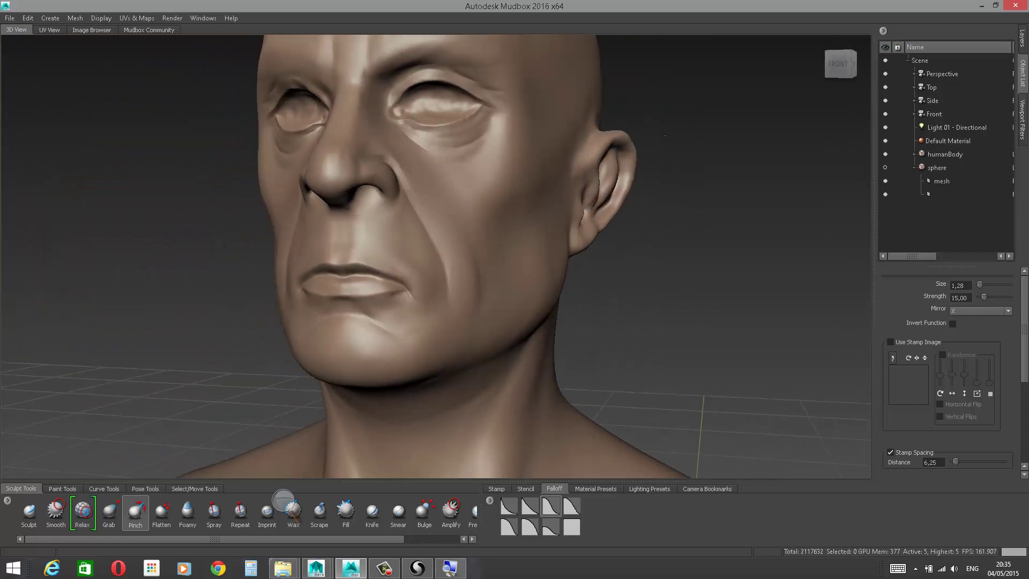
right_click_drag(691, 153, 719, 144, "alt")
mouse_move(719, 145)
middle_mouse_down("alt")
mouse_move(752, 175)
mouse_move(749, 185)
middle_mouse_up("alt")
left_click_drag(504, 111, 623, 101, "shift")
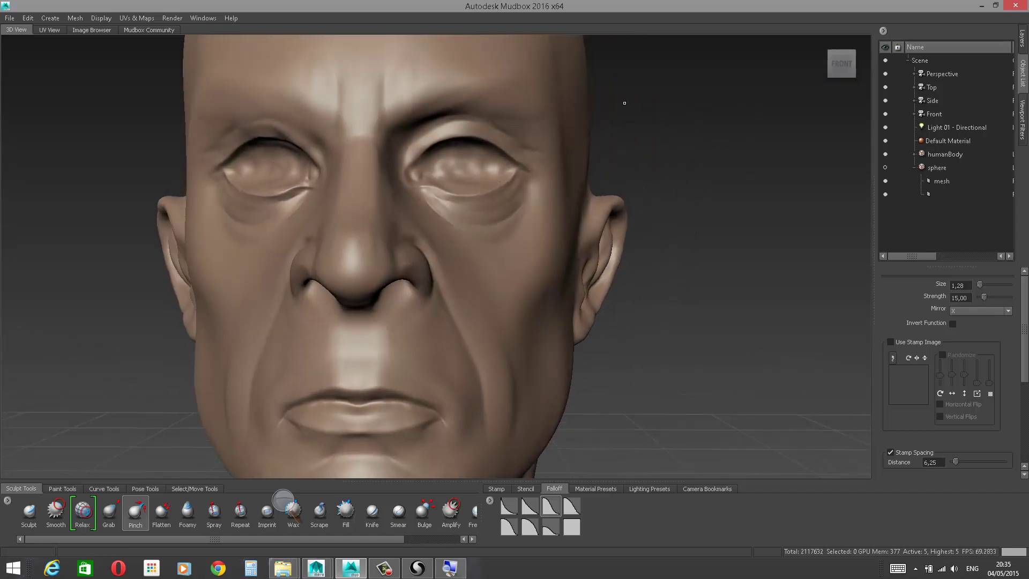
left_click(30, 512)
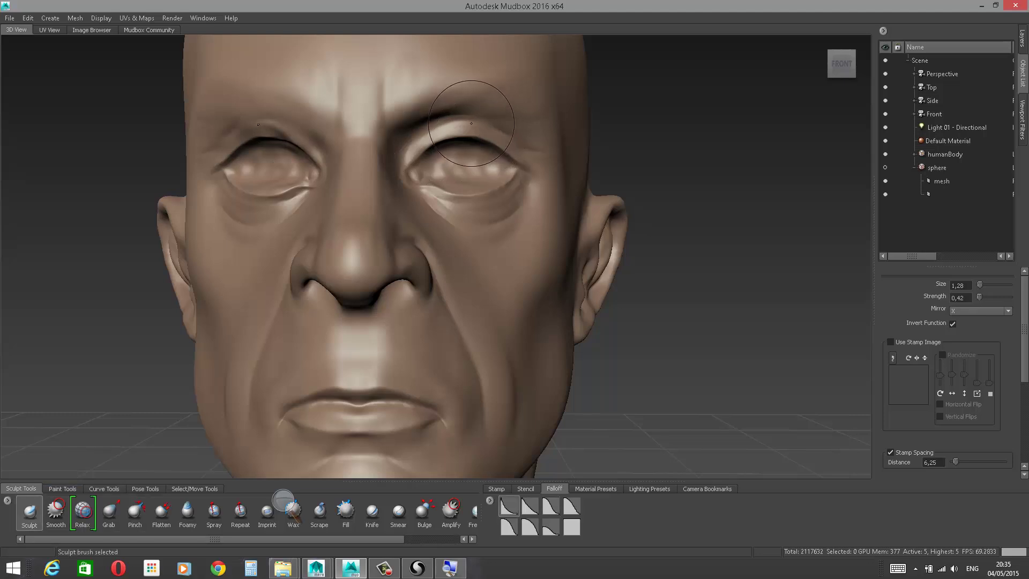
left_click_drag(474, 123, 479, 124)
left_click_drag(408, 159, 436, 132)
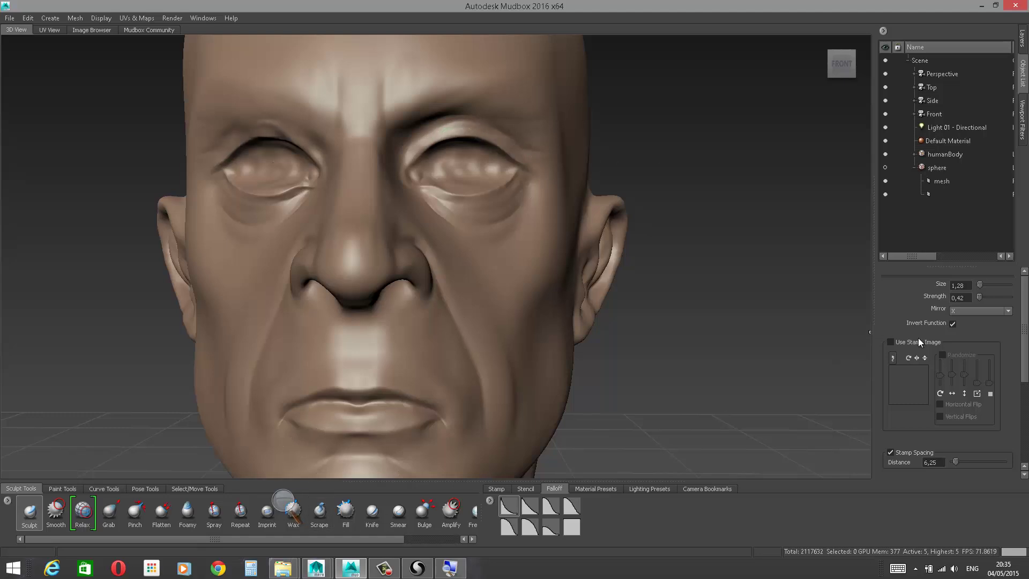
Step: Build up the upper eyelid fold towards the outer eye corner with the third falloff, redoing the first stroke and smoothing the end
left_click(548, 510)
mouse_move(408, 158)
left_mouse_down()
mouse_move(474, 122)
mouse_move(539, 150)
left_mouse_up()
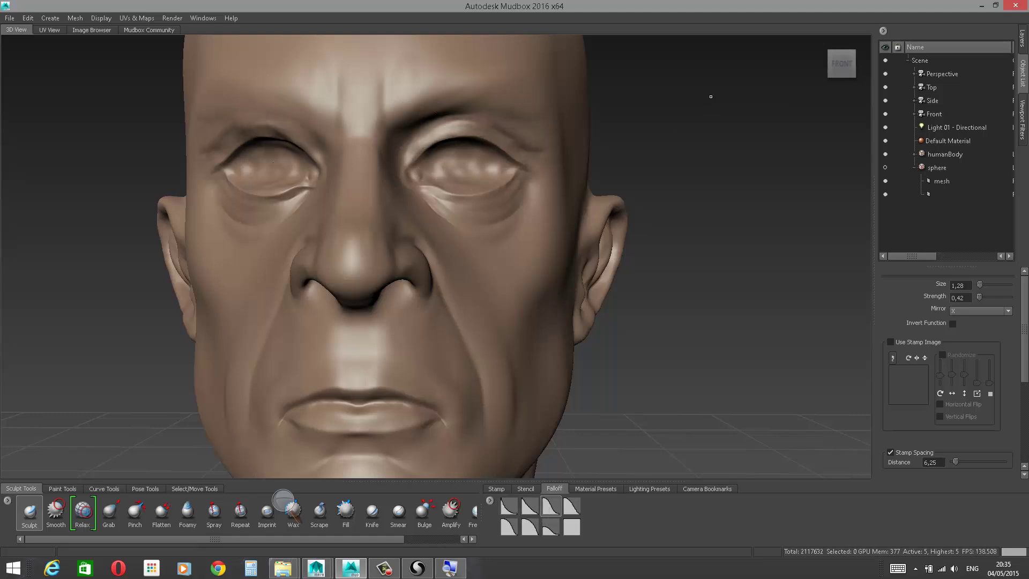
left_click_drag(711, 96, 606, 126, "alt")
key("ctrl+z")
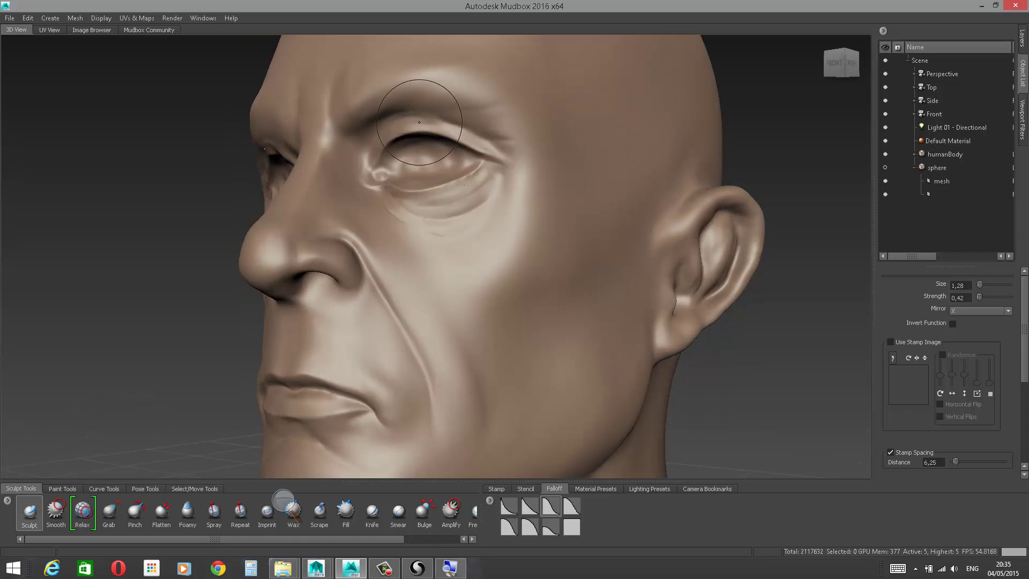
left_click_drag(419, 122, 511, 151)
left_click_drag(511, 151, 509, 148, "shift")
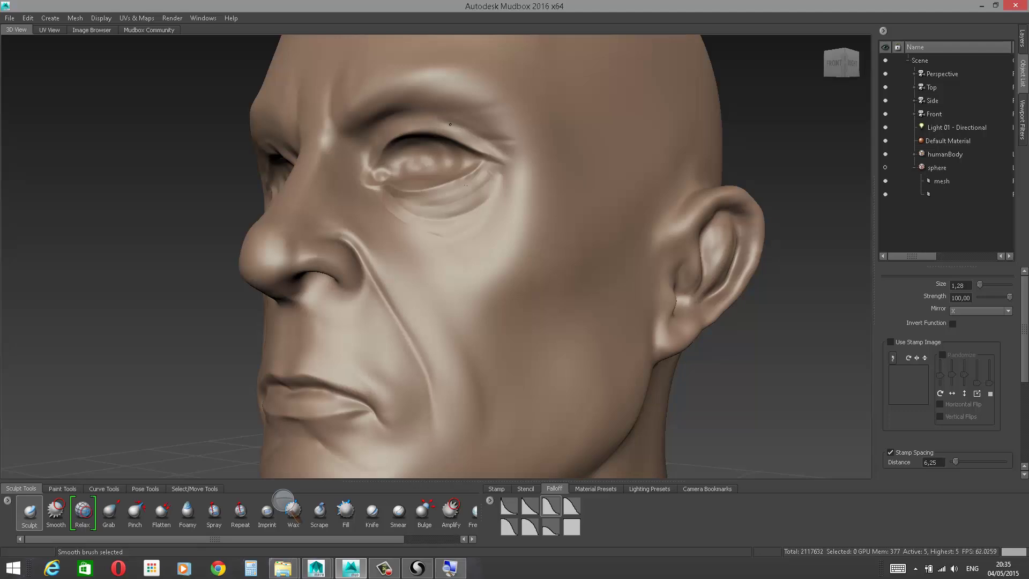
Step: Add volume to the skin fold between the eyebrow and upper eyelid, from the inner to the outer eye corner
left_click_drag(362, 152, 366, 145, "alt")
left_click_drag(366, 145, 366, 148)
left_click_drag(397, 110, 413, 108)
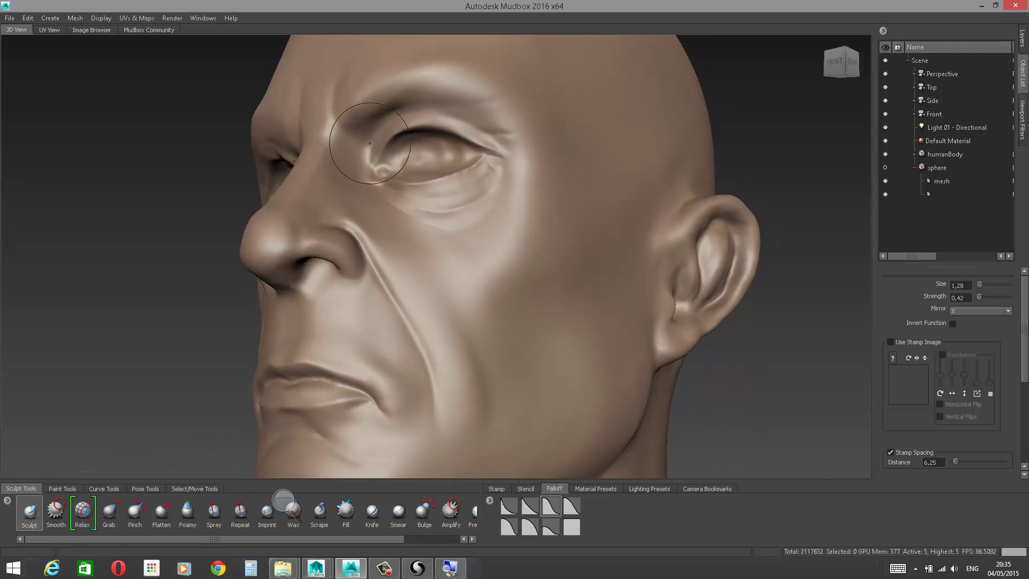
mouse_move(365, 154)
left_mouse_down()
mouse_move(403, 112)
mouse_move(507, 142)
left_mouse_up()
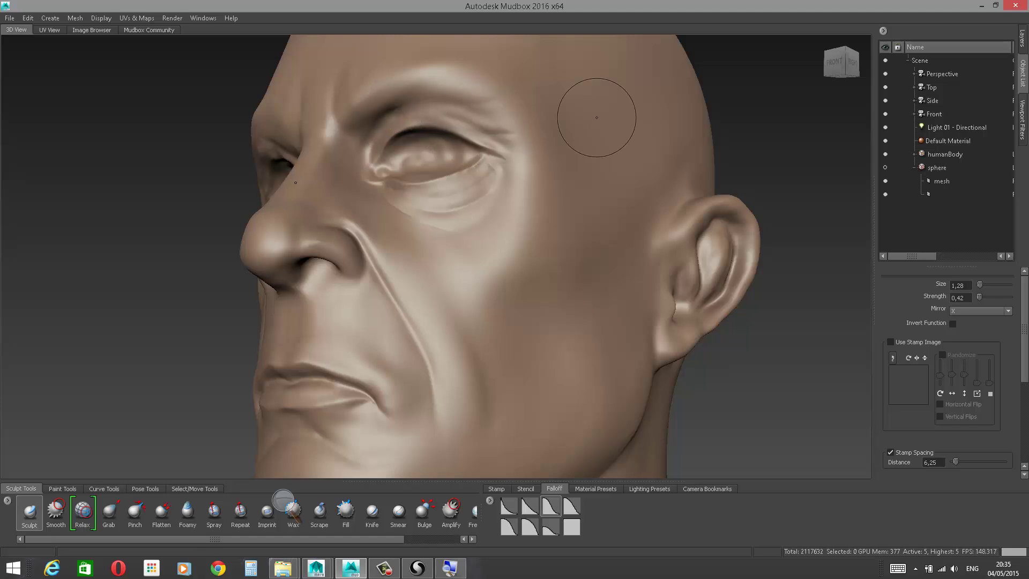
Step: Deepen the vertical frown lines between the eyebrows using the inverted Sculpt brush with the first falloff and size 0.82
left_click_drag(778, 99, 857, 159, "alt")
left_click_drag(670, 167, 758, 134, "alt")
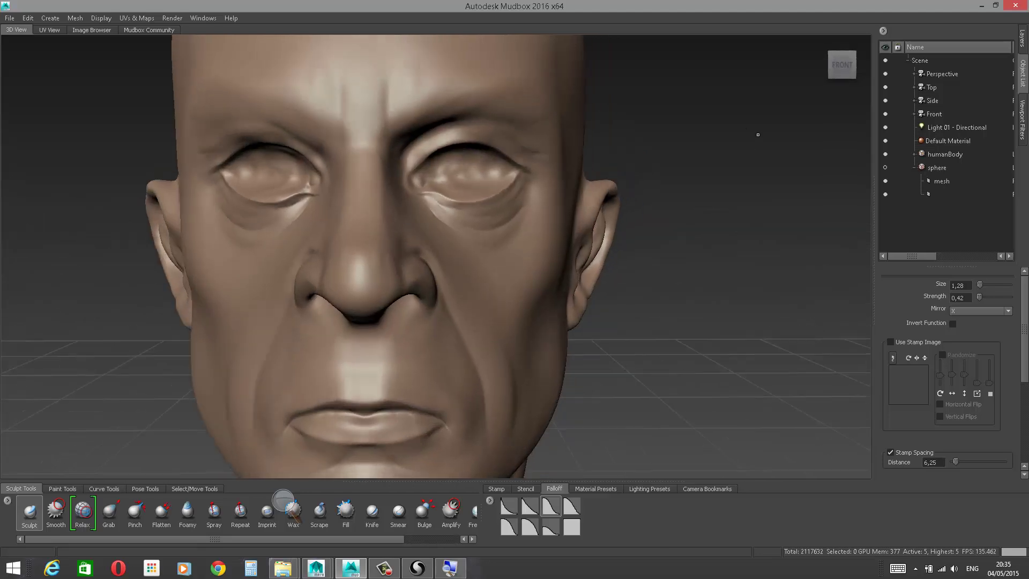
left_click(513, 507)
left_click_drag(607, 282, 620, 259, "alt")
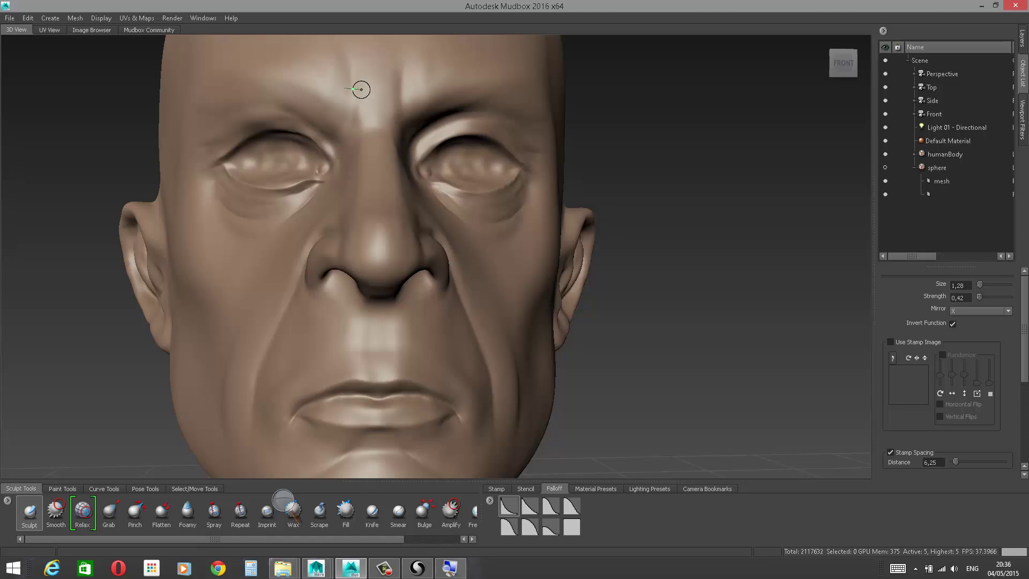
key("b")
mouse_move(367, 98)
left_mouse_down()
mouse_move(379, 98)
mouse_move(352, 97)
left_mouse_up()
left_click_drag(353, 60, 357, 101)
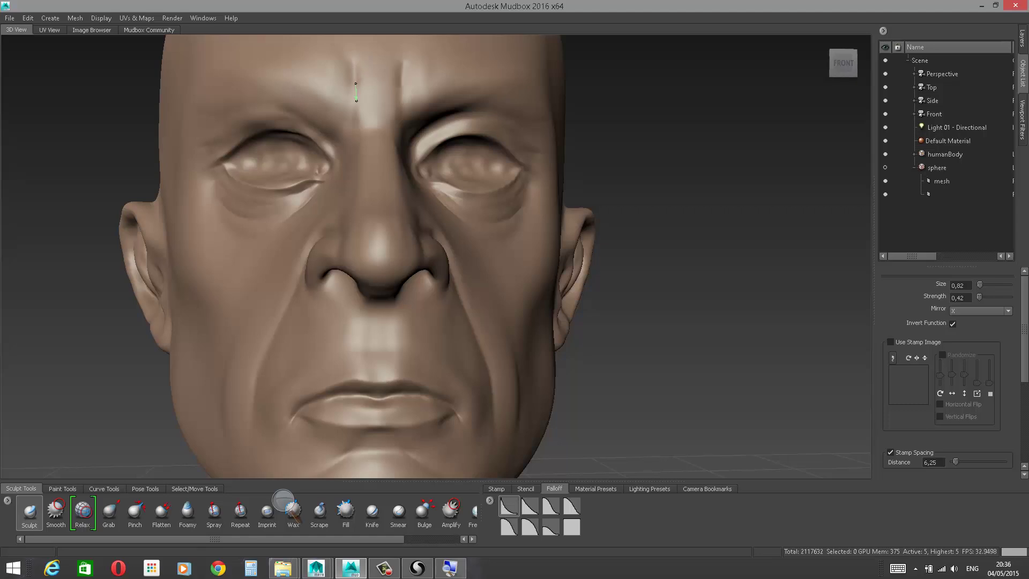
Step: Carve the creases around the inner eye corner and beneath the lower eyelid with the inverted Sculpt brush
left_click_drag(469, 130, 576, 156, "alt")
mouse_move(410, 153)
left_mouse_down()
mouse_move(422, 160)
mouse_move(435, 149)
mouse_move(391, 189)
mouse_move(220, 194)
left_mouse_up()
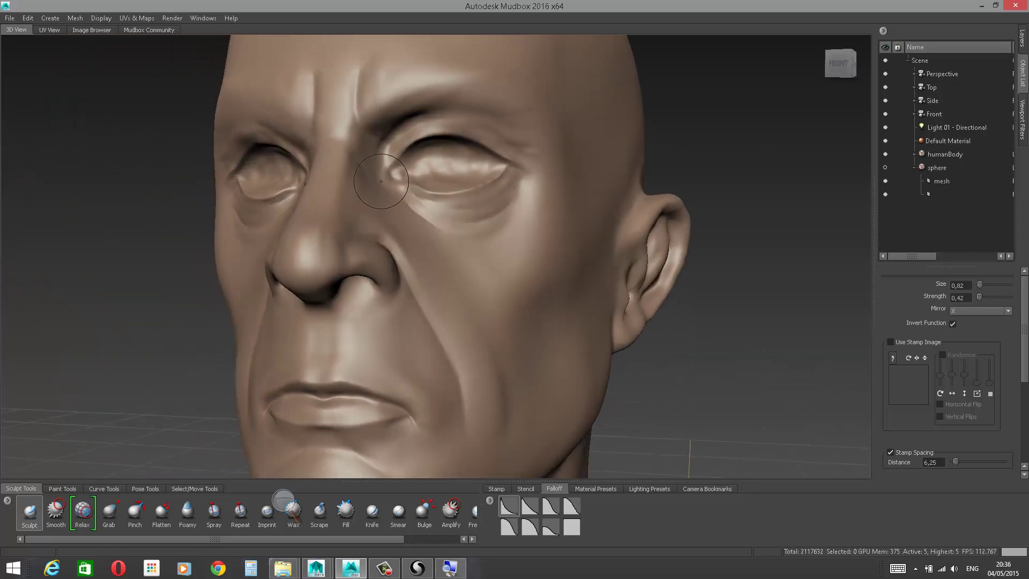
left_click_drag(378, 182, 376, 179)
left_click_drag(427, 199, 458, 207)
Step: Show the eyeball sphere and fit the upper and lower eyelids around it with the Grab brush at size 2.13
left_click_drag(752, 169, 412, 169, "alt")
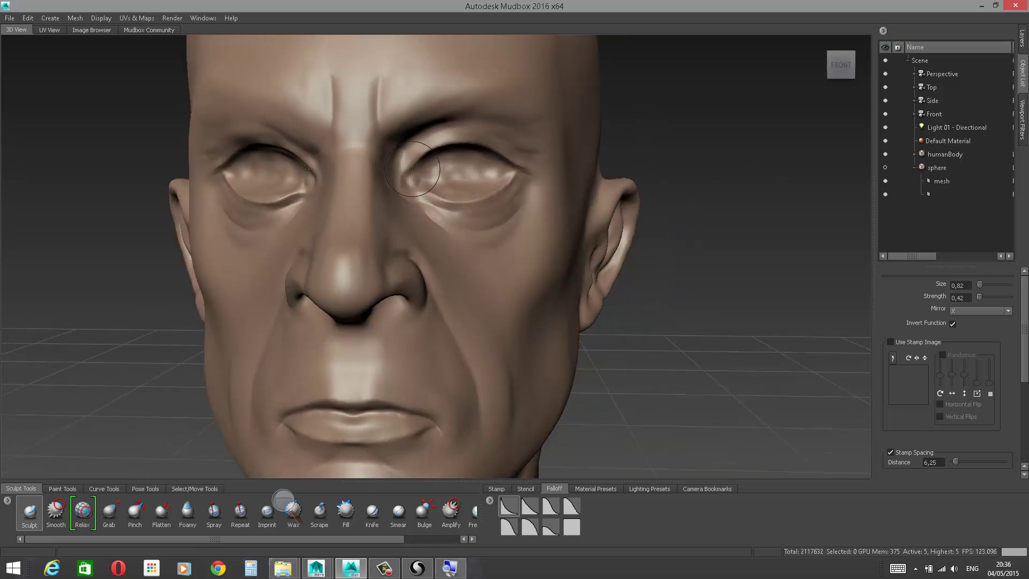
right_click_drag(606, 149, 560, 152, "alt")
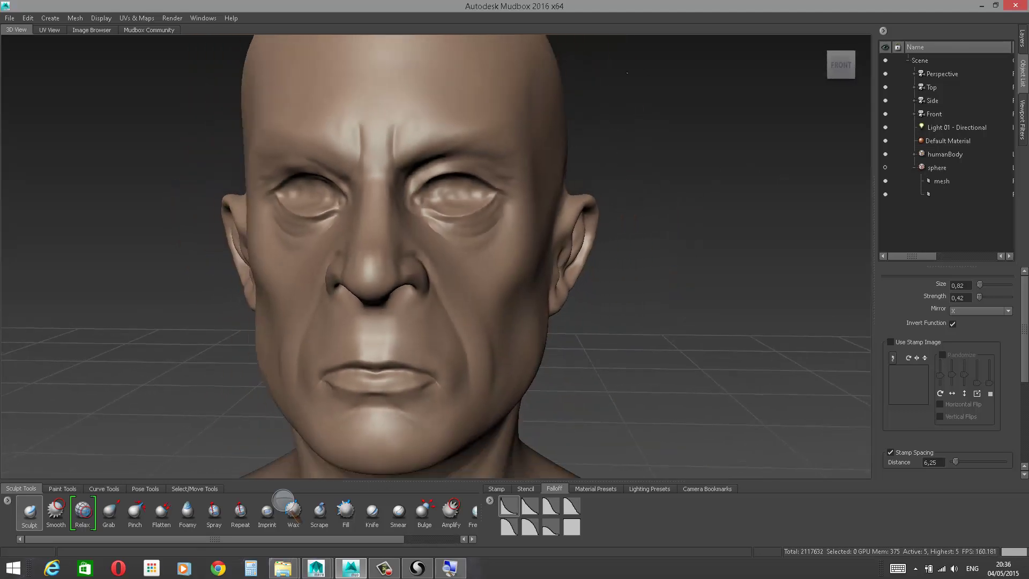
left_click_drag(560, 152, 582, 145, "alt")
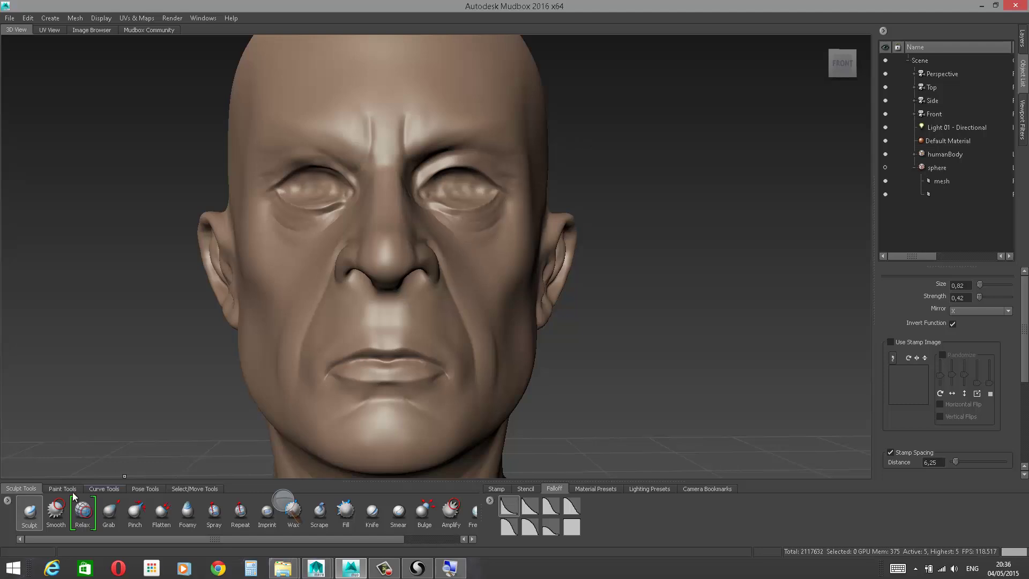
left_click(109, 512)
key("b")
left_click_drag(478, 227, 510, 226)
left_click(886, 168)
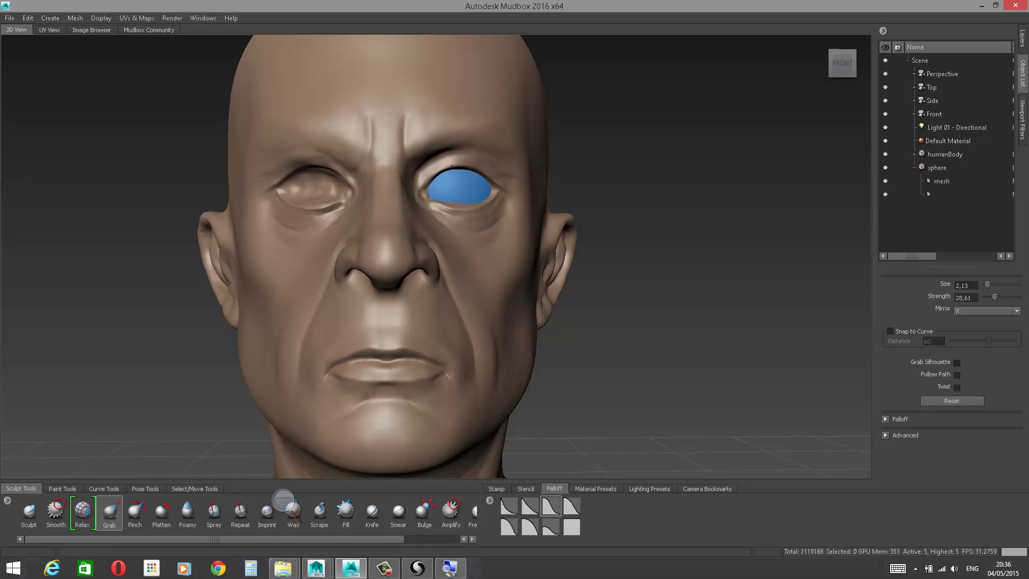
left_click_drag(452, 166, 454, 171)
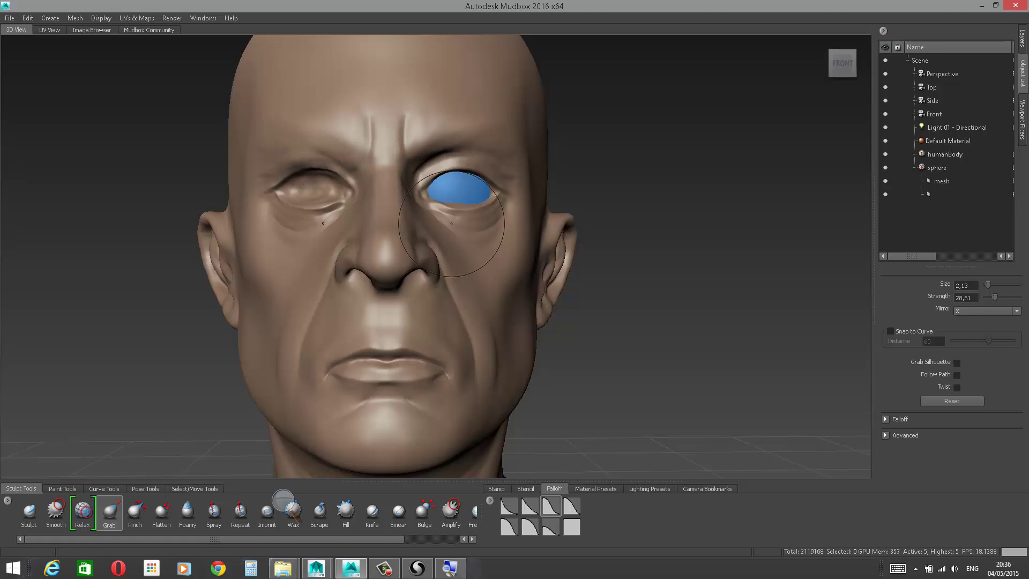
left_click_drag(459, 213, 456, 207)
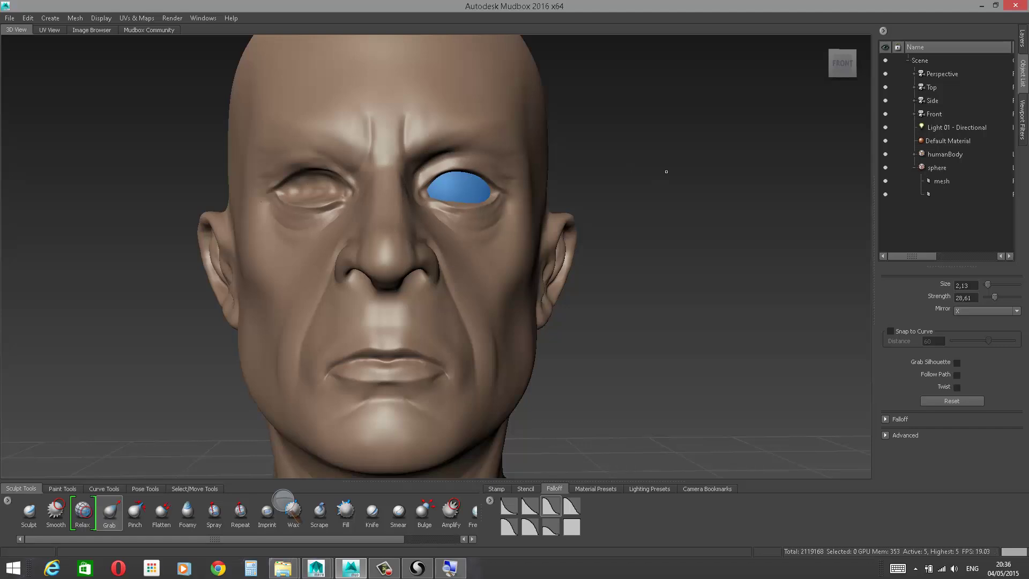
Step: Adjust the area beneath the eye with the Grab brush while viewing the face from above
mouse_move(745, 115)
left_mouse_down("alt")
mouse_move(731, 174)
mouse_move(694, 186)
left_mouse_up("alt")
mouse_move(694, 186)
right_mouse_down("alt")
mouse_move(745, 198)
mouse_move(721, 204)
right_mouse_up("alt")
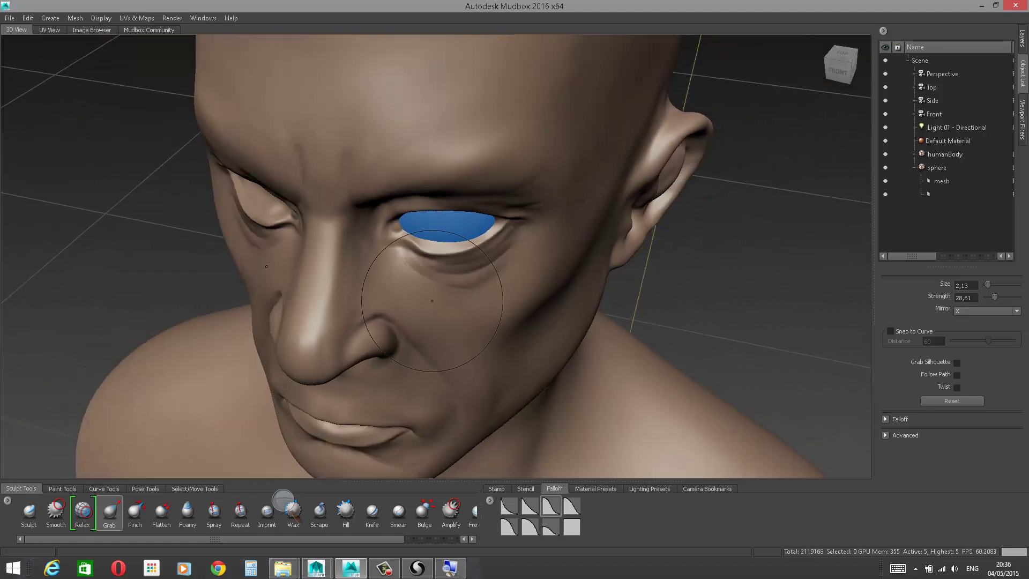
left_click_drag(432, 301, 387, 312, "alt")
mouse_move(405, 260)
left_mouse_down()
mouse_move(424, 257)
mouse_move(370, 229)
mouse_move(337, 231)
left_mouse_up()
Step: Examine the head, face profile and neck from several angles
left_click_drag(507, 209, 598, 154, "alt")
right_click_drag(683, 224, 659, 200, "alt")
left_click_drag(659, 200, 686, 209, "alt")
right_click_drag(682, 233, 662, 241, "alt")
left_click_drag(662, 240, 757, 240, "alt")
right_click_drag(667, 237, 682, 267, "alt")
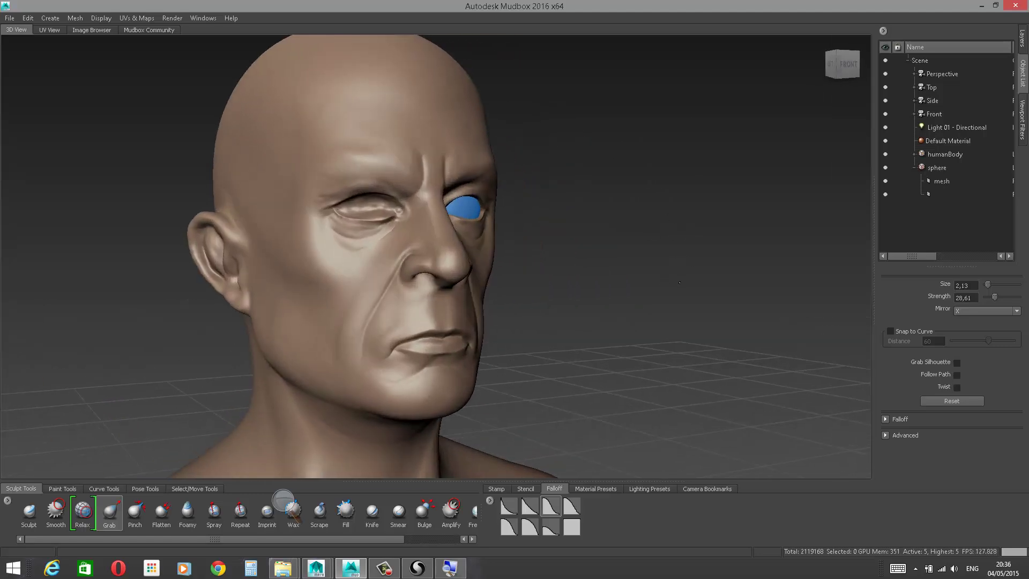
left_click_drag(682, 266, 694, 268, "alt")
right_click_drag(694, 269, 659, 215, "alt")
middle_click_drag(660, 215, 695, 123, "alt")
right_click_drag(666, 212, 670, 239, "alt")
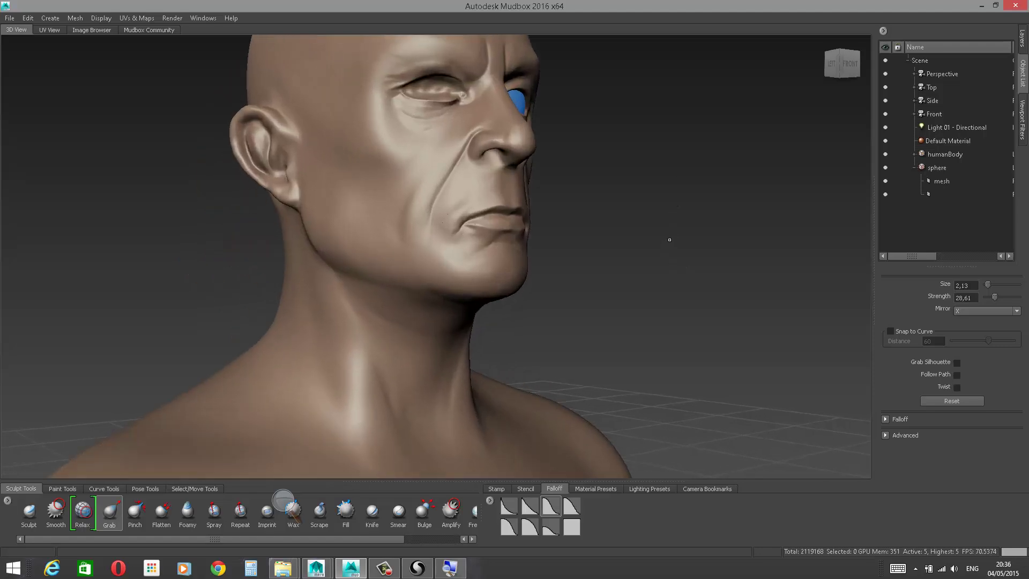
left_click_drag(671, 239, 671, 164, "alt")
middle_click_drag(655, 122, 655, 202, "alt")
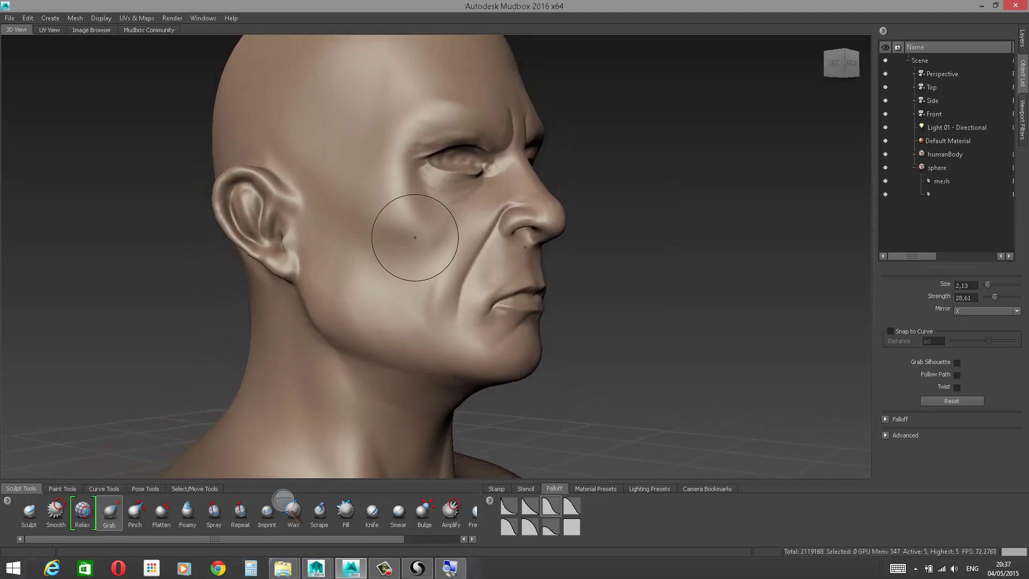
Step: Reshape the cheek beneath the cheekbone with the non-inverted Sculpt brush at size 2.13 and a different falloff, smoothing the surface
left_click(30, 514)
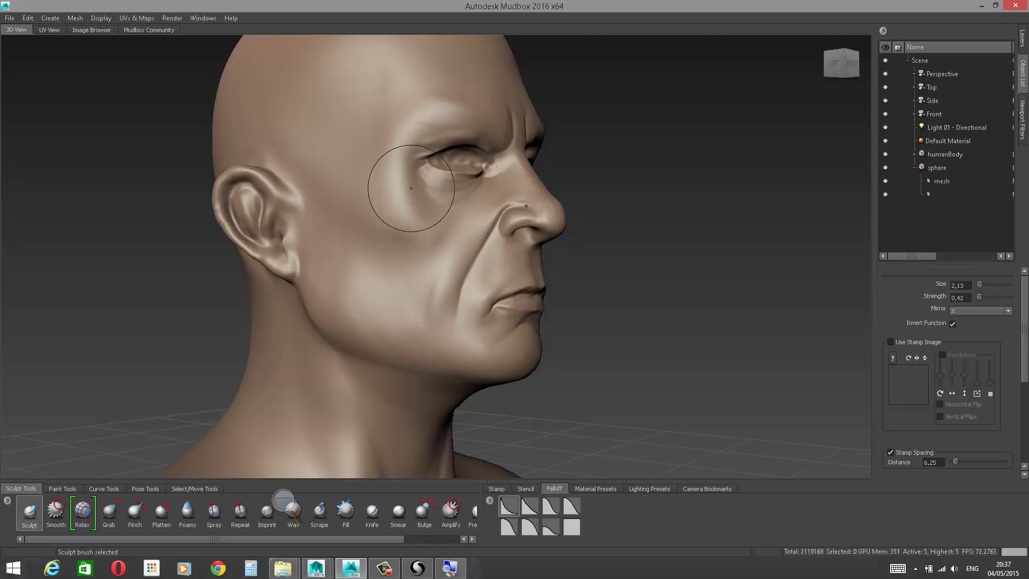
mouse_move(406, 192)
left_mouse_down("alt")
mouse_move(389, 160)
mouse_move(388, 172)
mouse_move(331, 209)
mouse_move(345, 248)
left_mouse_up("alt")
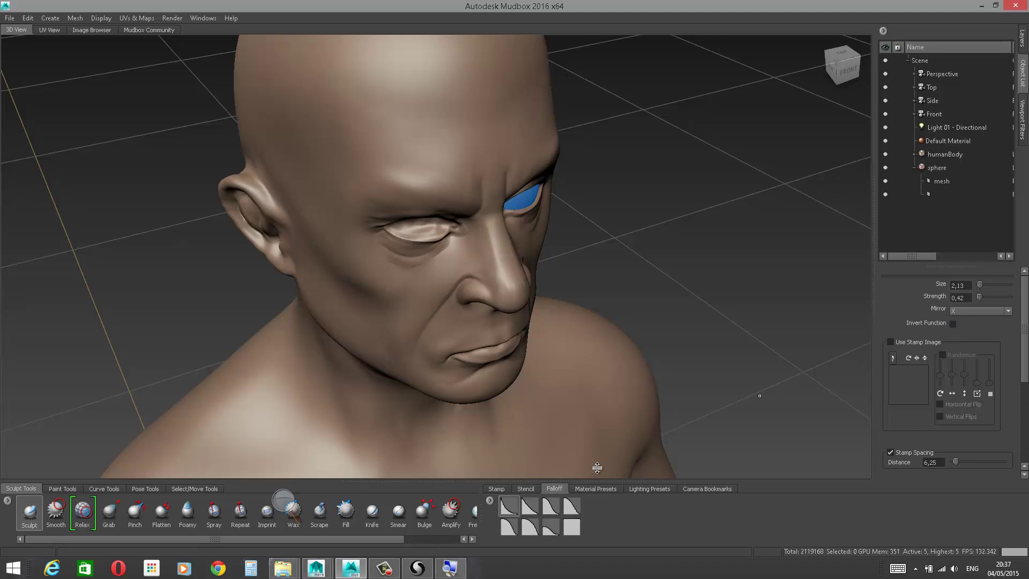
left_click(529, 528)
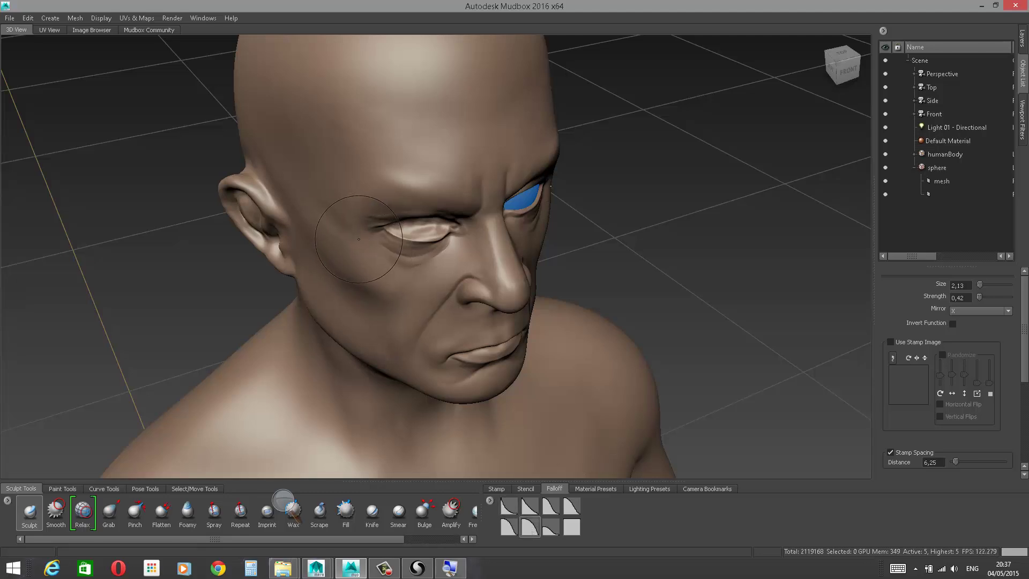
key("shift")
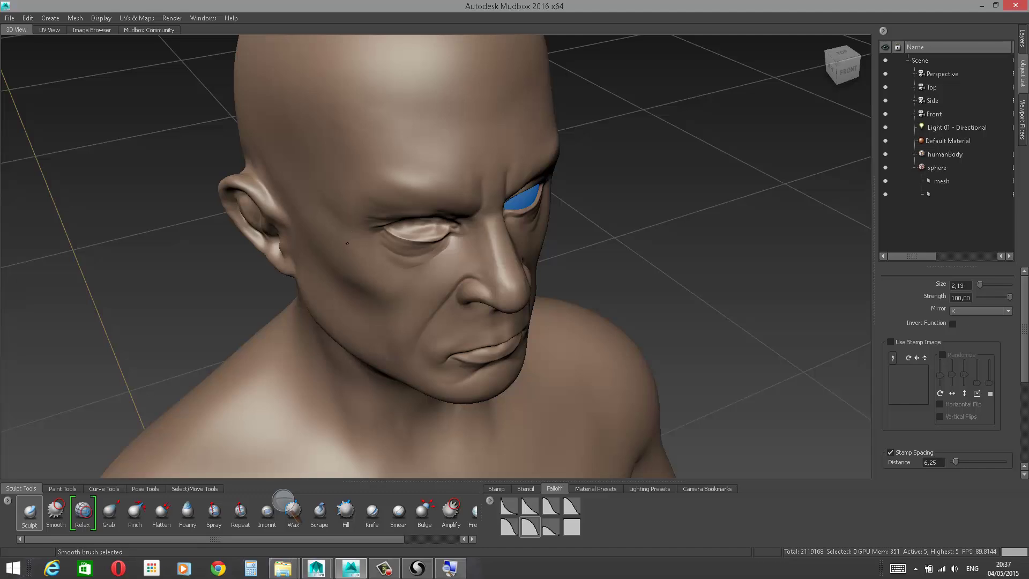
mouse_move(347, 243)
left_mouse_down("alt")
mouse_move(385, 255)
mouse_move(428, 245)
left_mouse_up("alt")
mouse_move(401, 262)
left_mouse_down()
mouse_move(417, 236)
mouse_move(388, 240)
left_mouse_up()
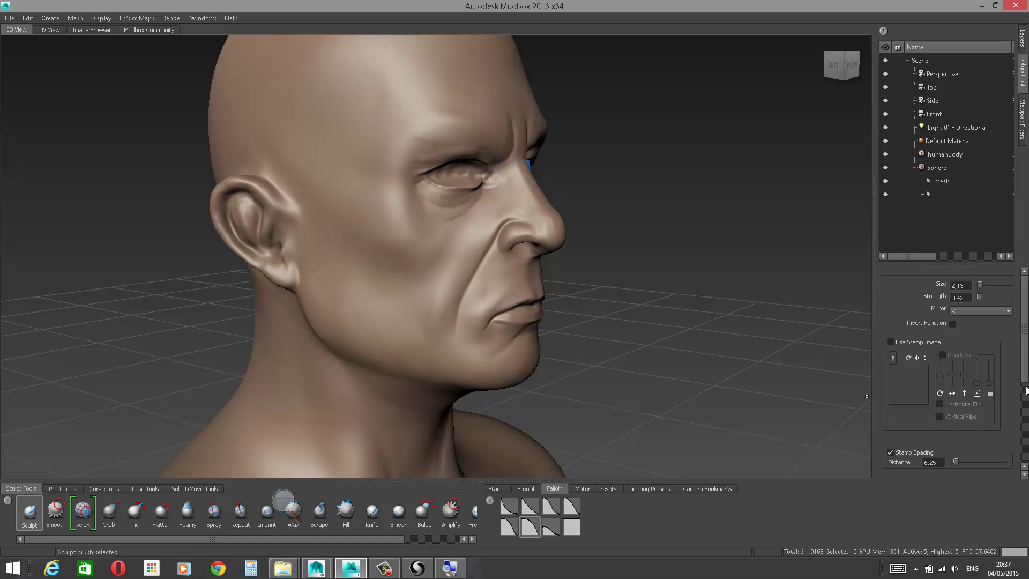
scroll(909, 400, "down", 3)
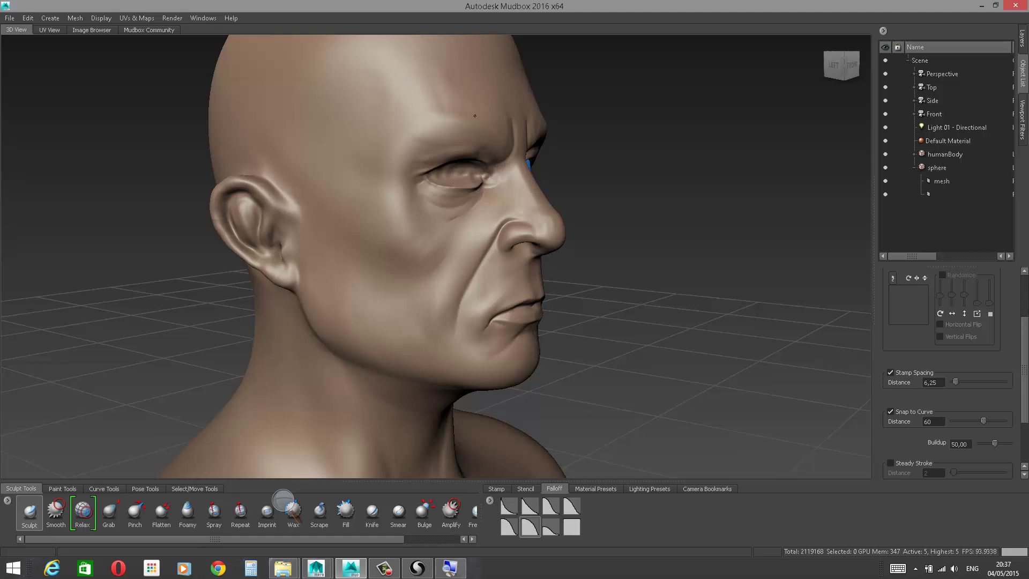
left_click_drag(630, 116, 473, 103, "alt")
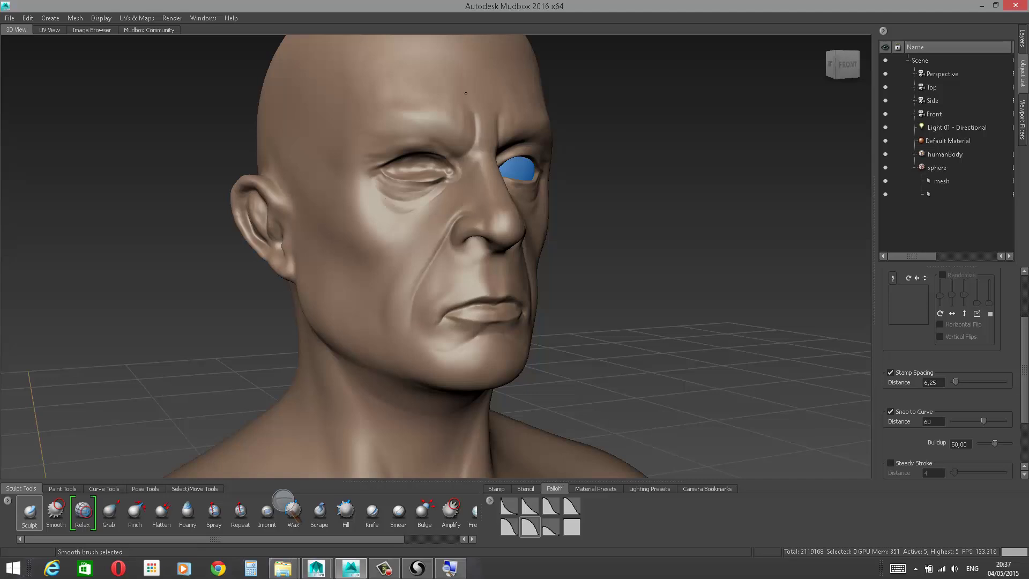
Step: Sculpt the area above the upper lip and smooth the crease below the mouth corner
left_click_drag(377, 278, 405, 283, "alt")
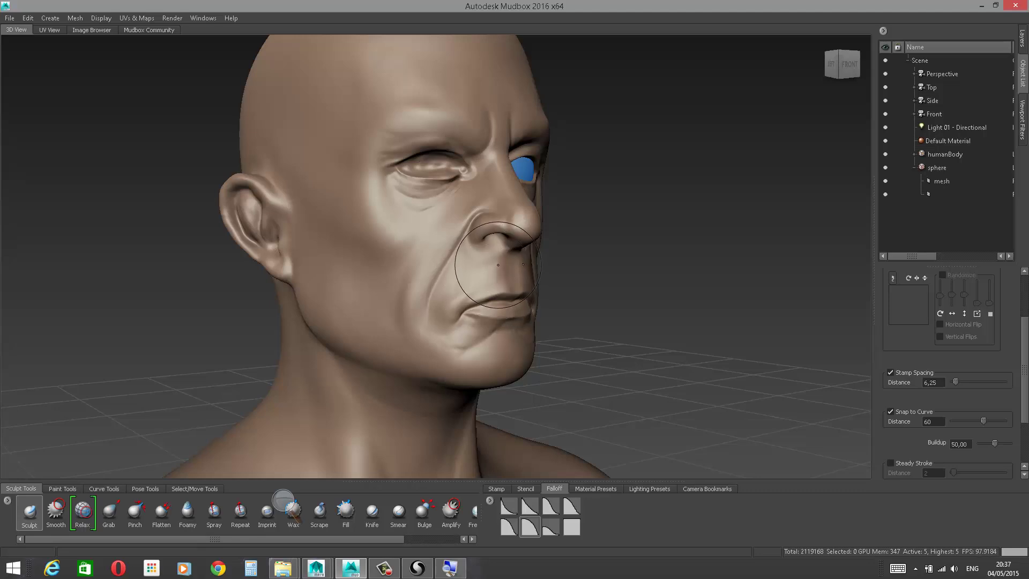
mouse_move(497, 265)
left_mouse_down()
mouse_move(499, 284)
mouse_move(444, 287)
mouse_move(473, 283)
left_mouse_up()
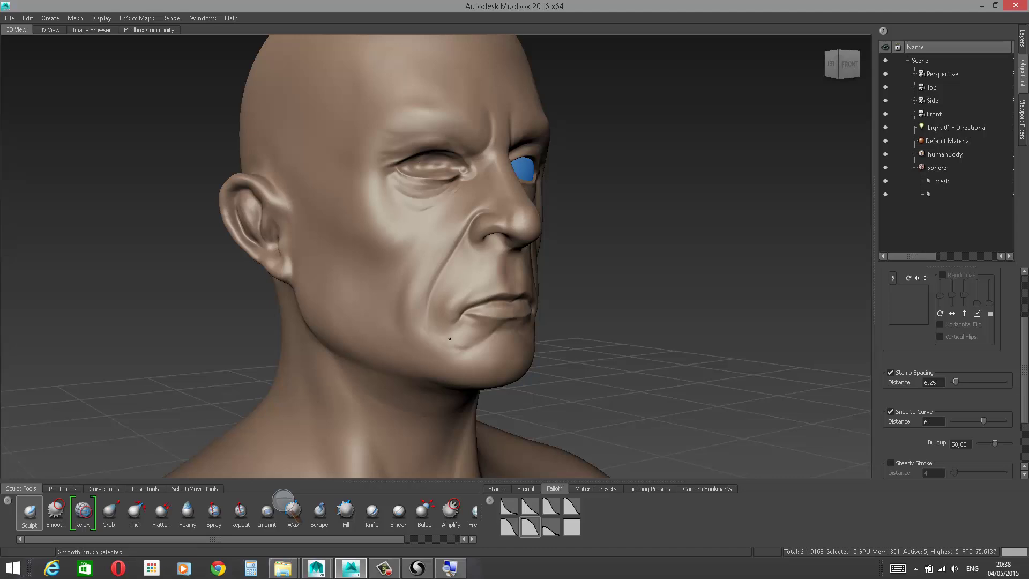
mouse_move(445, 348)
left_mouse_down("shift")
mouse_move(464, 352)
mouse_move(461, 340)
left_mouse_up("shift")
Step: Build vertical skin folds on the cheek behind the nasolabial fold with a resized Sculpt brush
left_click_drag(605, 238, 730, 193, "alt")
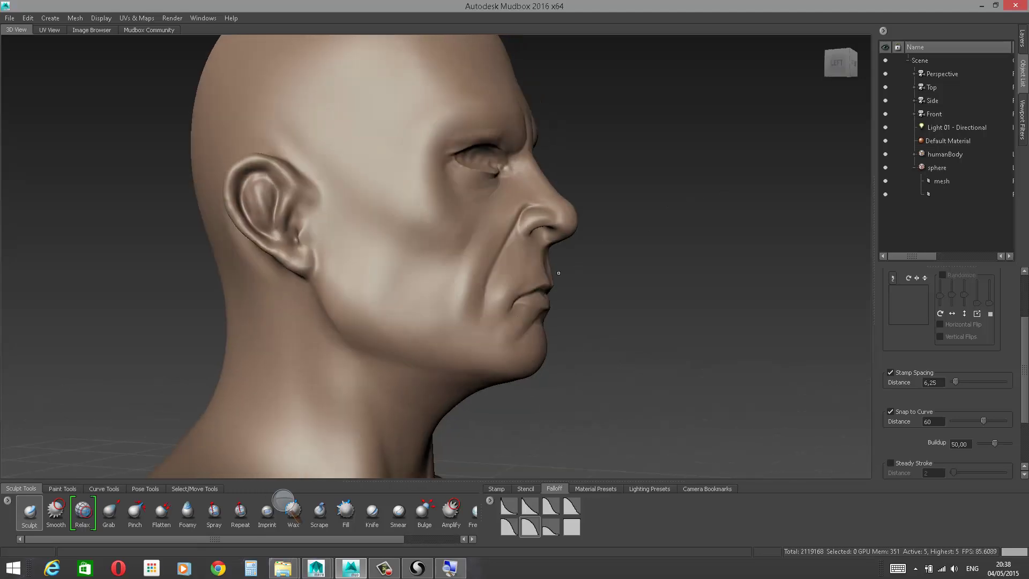
mouse_move(462, 256)
left_mouse_down()
mouse_move(444, 295)
mouse_move(443, 332)
left_mouse_up()
mouse_move(458, 252)
left_mouse_down()
mouse_move(435, 317)
mouse_move(443, 332)
left_mouse_up()
key("b")
left_click_drag(445, 280, 458, 280)
mouse_move(448, 266)
left_mouse_down()
mouse_move(436, 278)
mouse_move(436, 319)
left_mouse_up()
left_click_drag(446, 266, 435, 326)
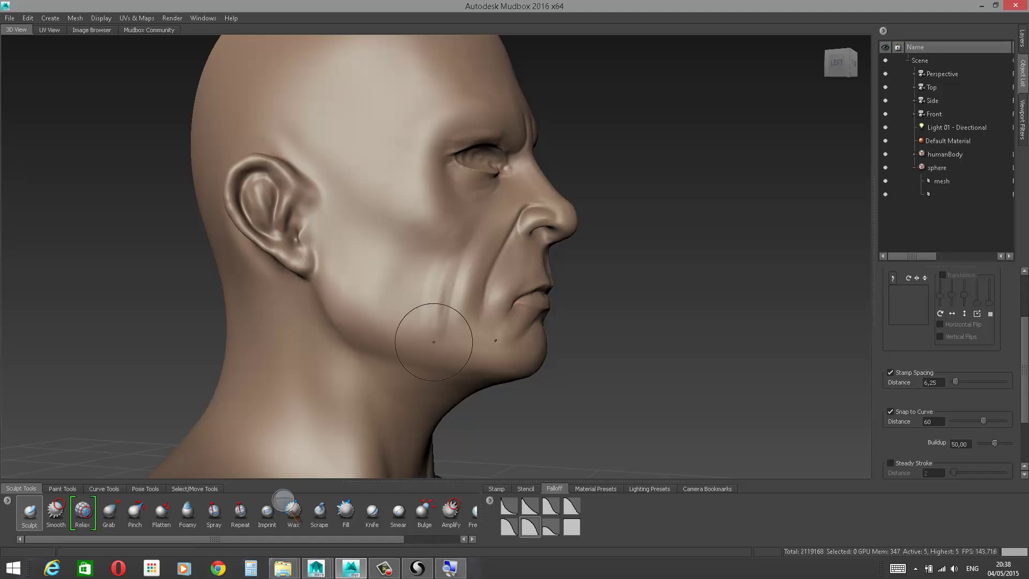
mouse_move(439, 284)
left_mouse_down()
mouse_move(451, 336)
mouse_move(472, 362)
left_mouse_up()
Step: Choose another brush falloff and extend the vertical skin folds across the lower cheek towards the jaw
left_click_drag(622, 303, 557, 315, "alt")
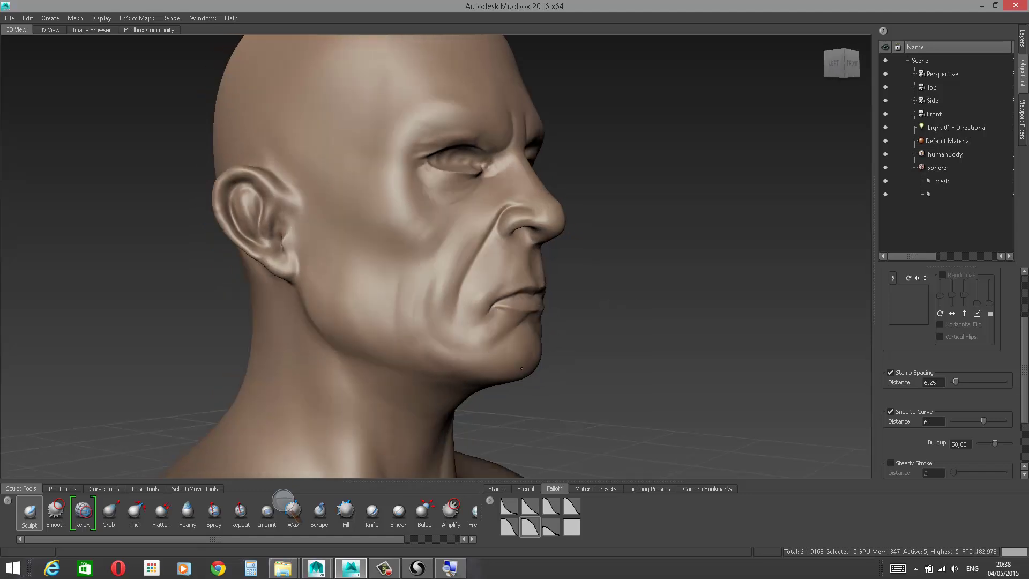
mouse_move(533, 377)
left_mouse_down("alt")
mouse_move(549, 336)
mouse_move(619, 308)
mouse_move(587, 328)
left_mouse_up("alt")
left_click(507, 530)
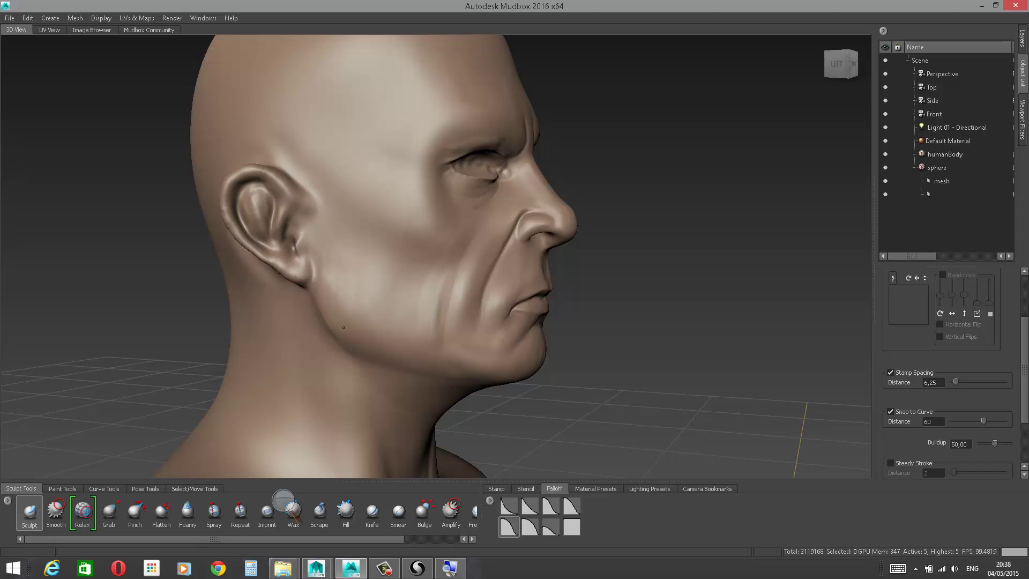
mouse_move(377, 338)
left_mouse_down()
mouse_move(401, 300)
mouse_move(424, 296)
left_mouse_up()
left_click_drag(488, 280, 412, 276, "alt")
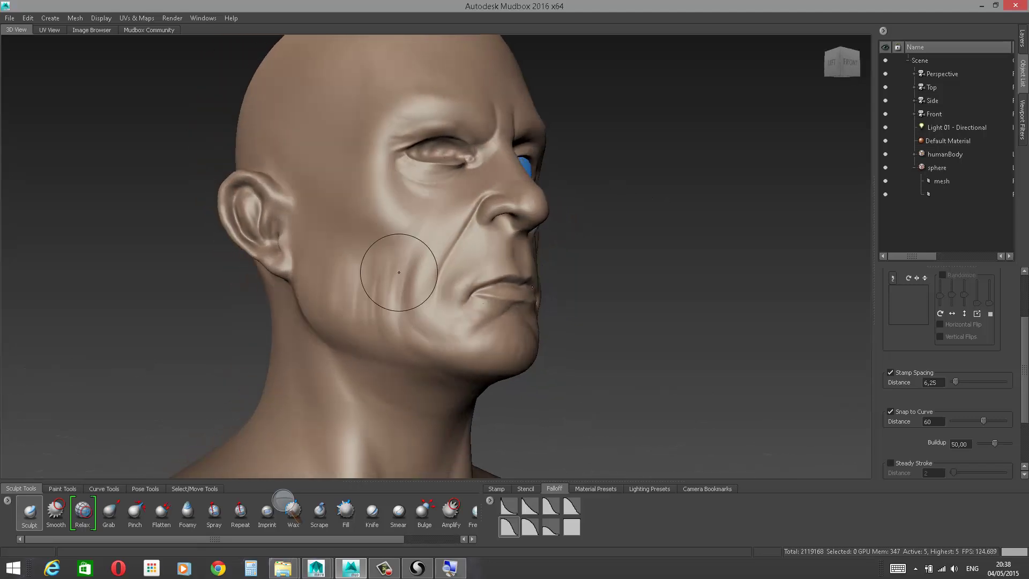
Step: Build up the jawline from below the ear to the chin with the Sculpt brush
left_click_drag(505, 268, 491, 217, "alt")
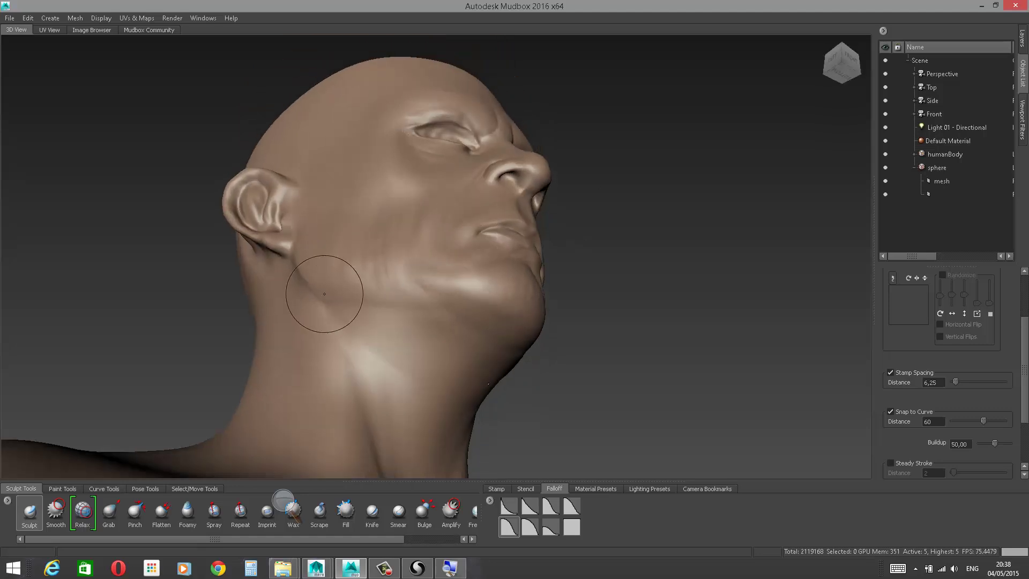
mouse_move(401, 296)
left_mouse_down()
mouse_move(364, 297)
mouse_move(489, 309)
left_mouse_up()
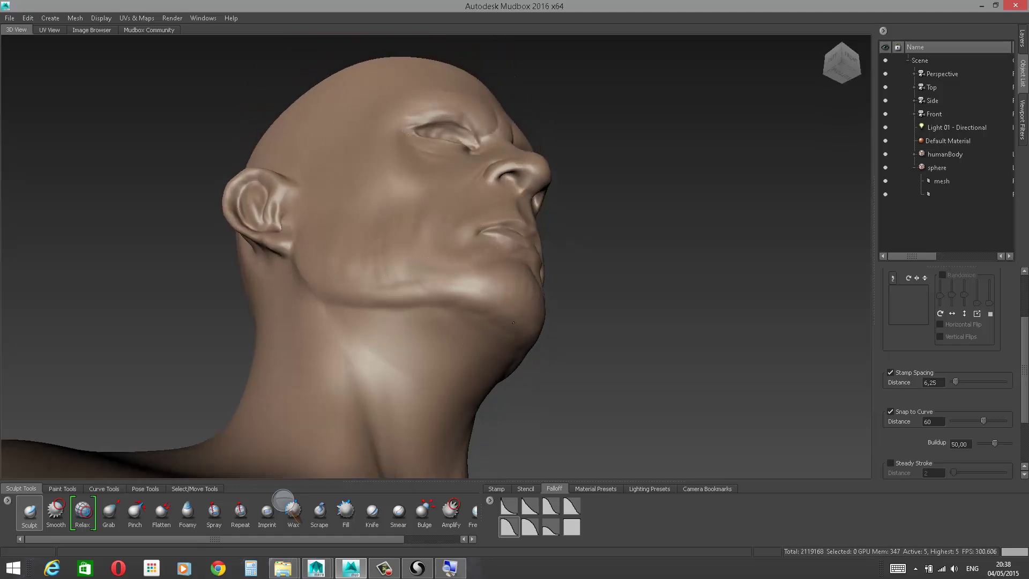
left_click_drag(588, 231, 617, 269, "alt")
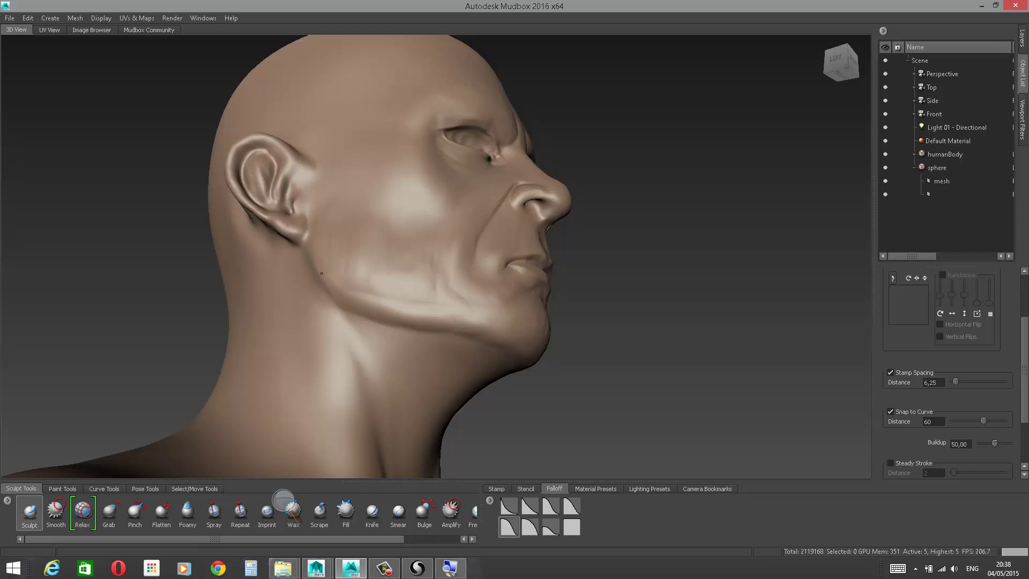
left_click_drag(602, 213, 471, 242, "alt")
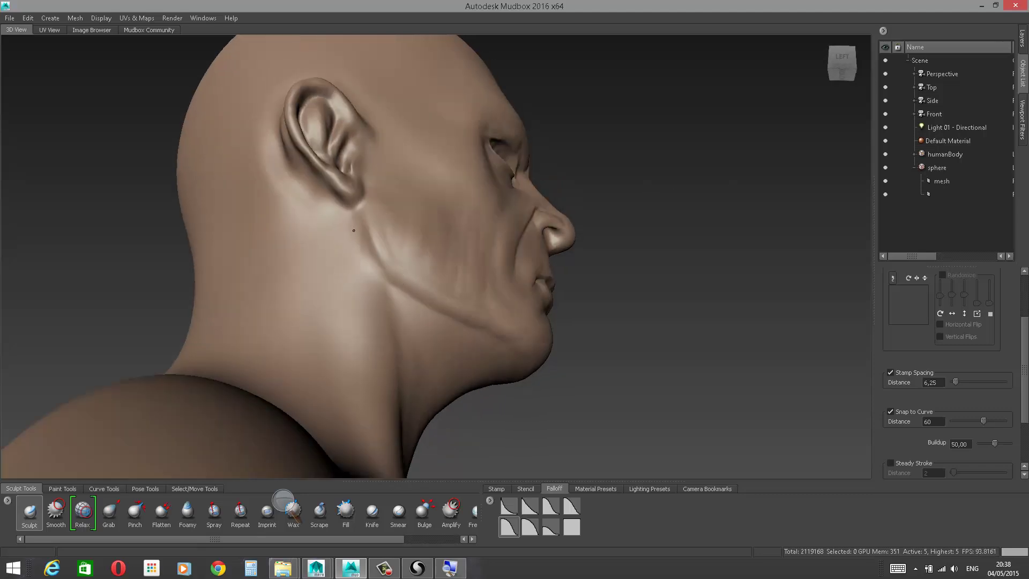
left_click_drag(364, 247, 365, 231)
left_click_drag(577, 161, 514, 214, "alt")
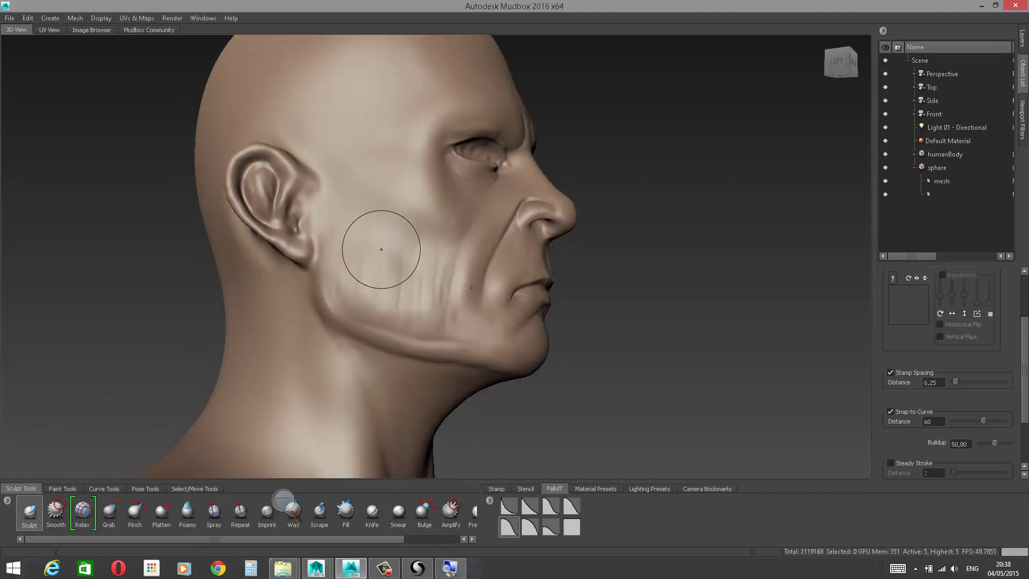
Step: Soften the vertical cheek folds and blend the jawline into the cheek by smoothing
left_click_drag(334, 281, 330, 300, "shift")
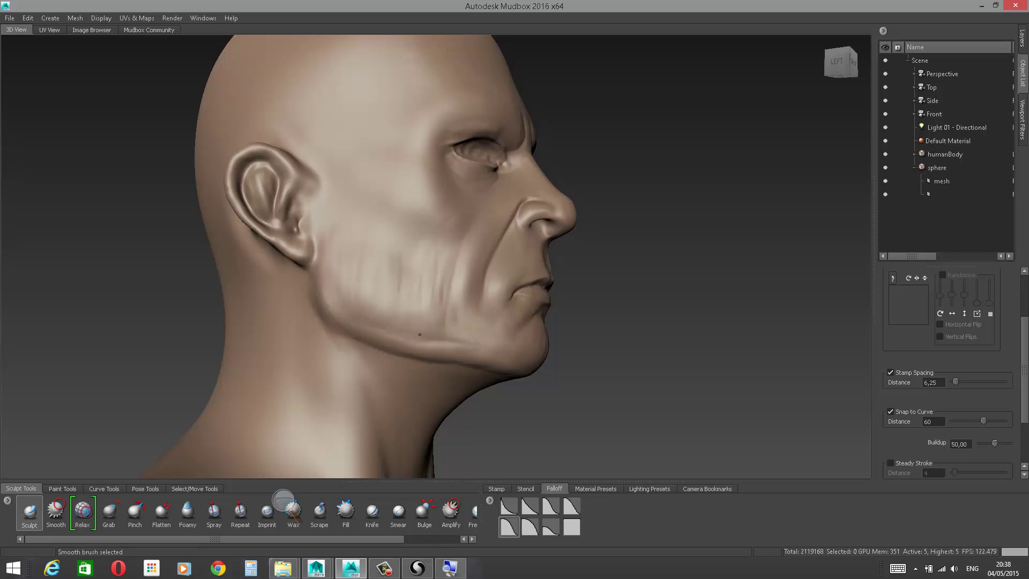
left_click_drag(420, 335, 425, 336, "shift")
mouse_move(326, 286)
left_mouse_down()
mouse_move(366, 315)
mouse_move(487, 356)
left_mouse_up()
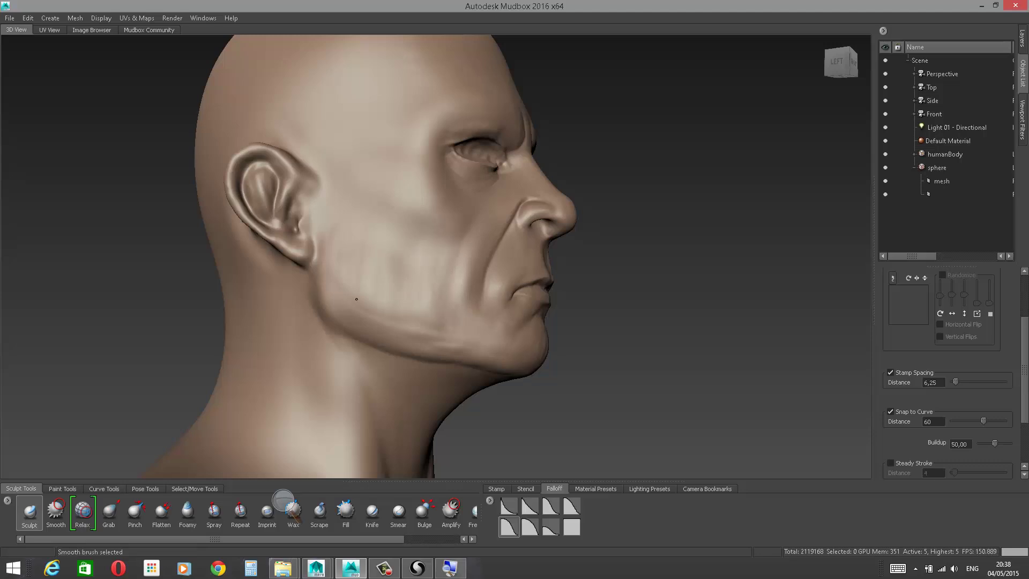
left_click_drag(427, 332, 359, 265, "alt")
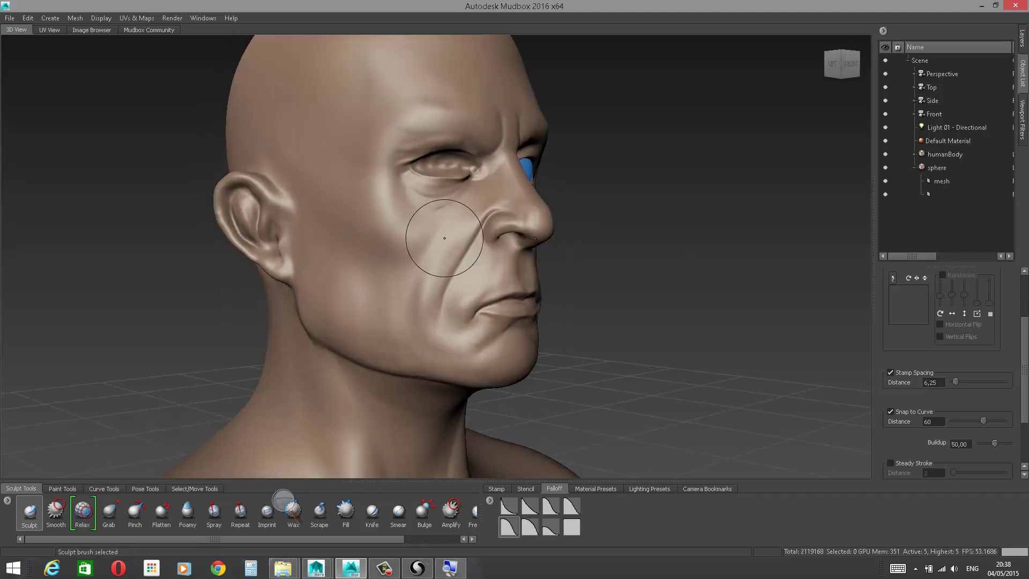
left_click_drag(444, 239, 449, 223, "alt")
mouse_move(492, 330)
left_mouse_down("shift")
mouse_move(478, 330)
mouse_move(524, 257)
left_mouse_up("shift")
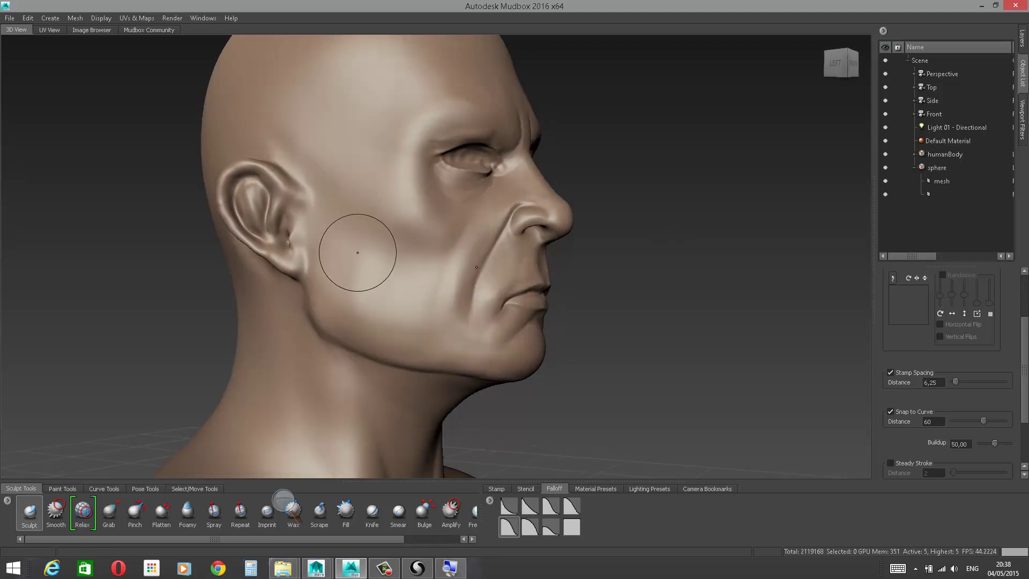
Step: Shape the back of the jaw below the ear and even out the jawline with the Fill brush
left_click_drag(321, 225, 329, 315)
left_click(346, 511)
left_click_drag(337, 242, 339, 255)
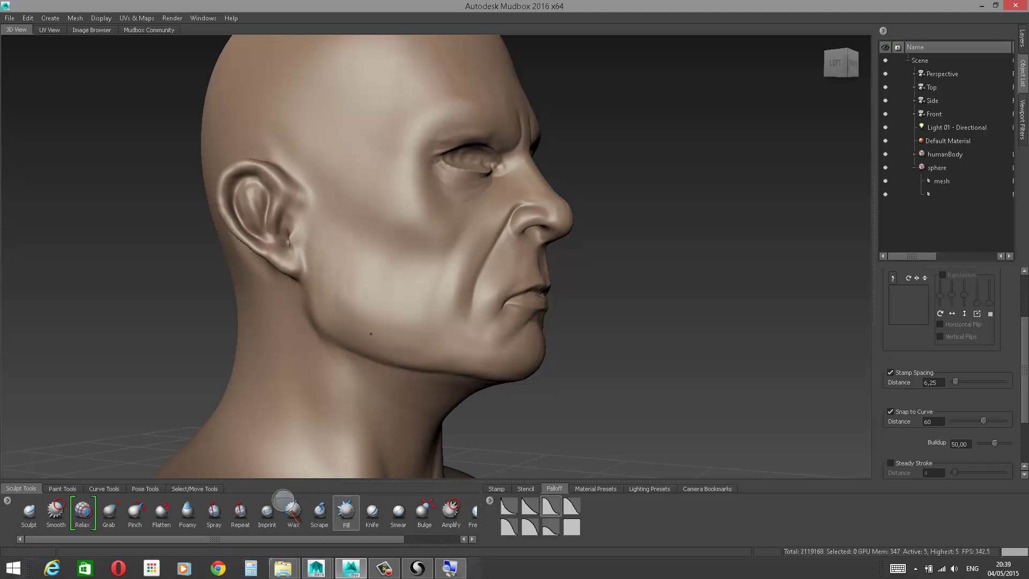
left_click_drag(432, 343, 346, 310)
left_click_drag(463, 328, 453, 261, "alt")
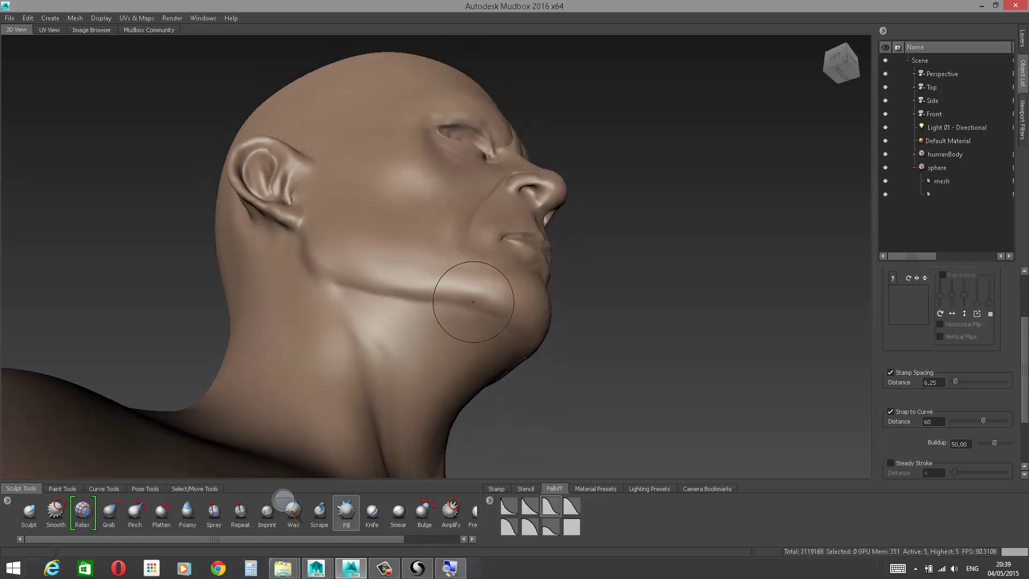
left_click_drag(565, 250, 561, 305, "alt")
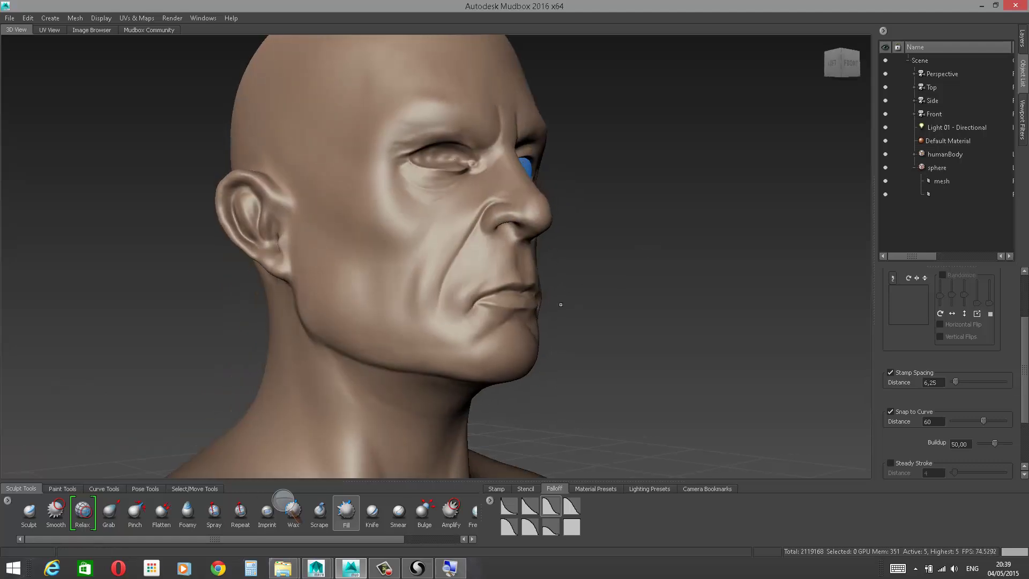
Step: Smooth the ridge beside the nasolabial fold and build it up from nose to lower cheek with the Wax brush
left_click_drag(603, 165, 625, 191, "alt")
right_click_drag(625, 191, 664, 287, "alt")
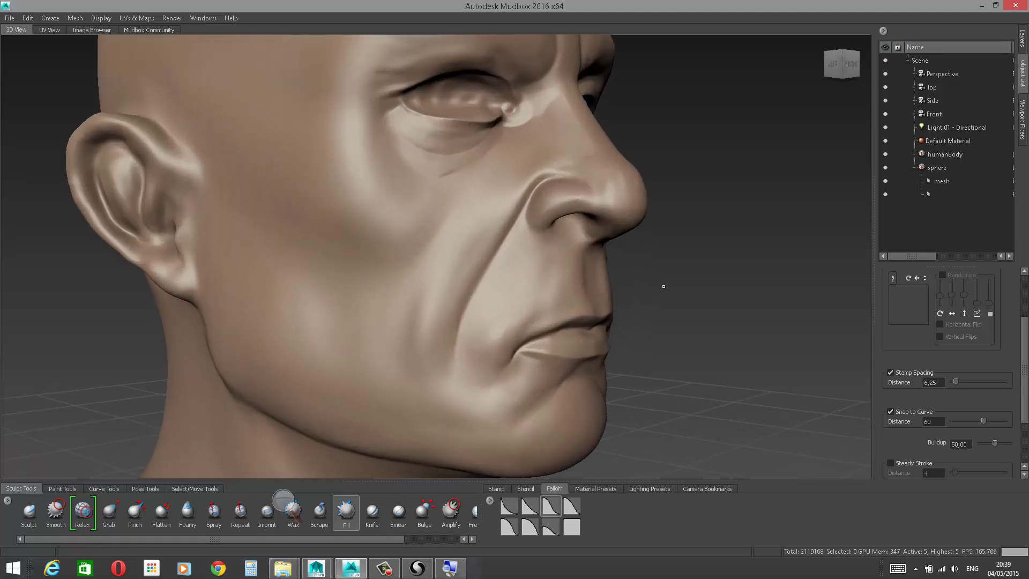
left_click_drag(664, 287, 694, 260, "alt")
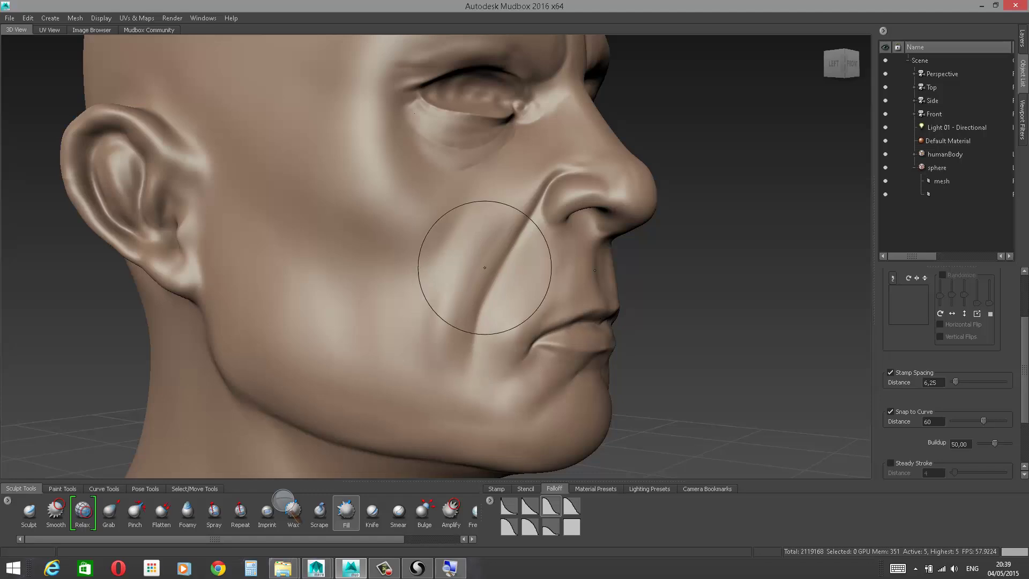
left_click_drag(505, 218, 505, 225, "shift")
left_click_drag(590, 226, 616, 214, "alt")
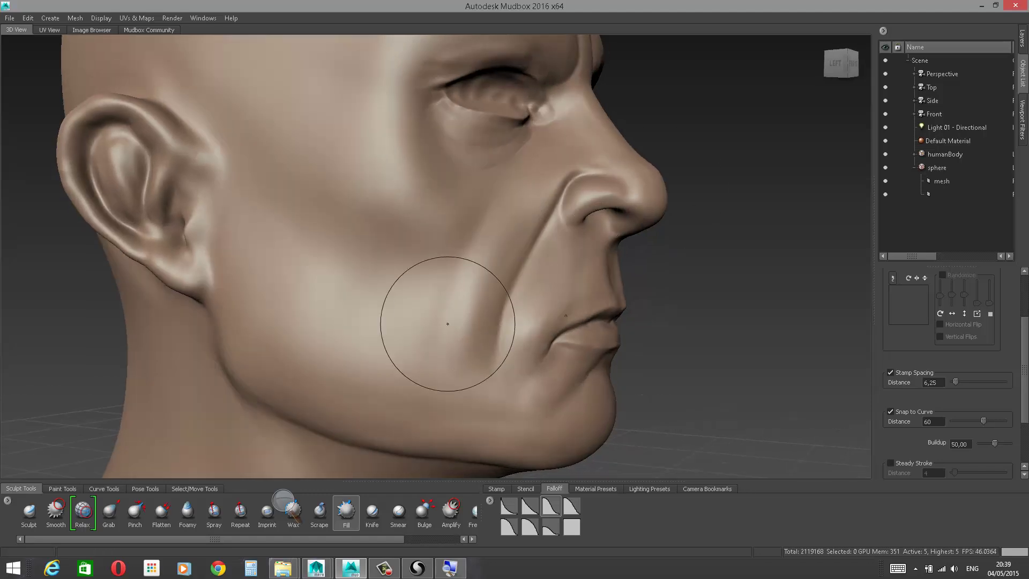
left_click(295, 512)
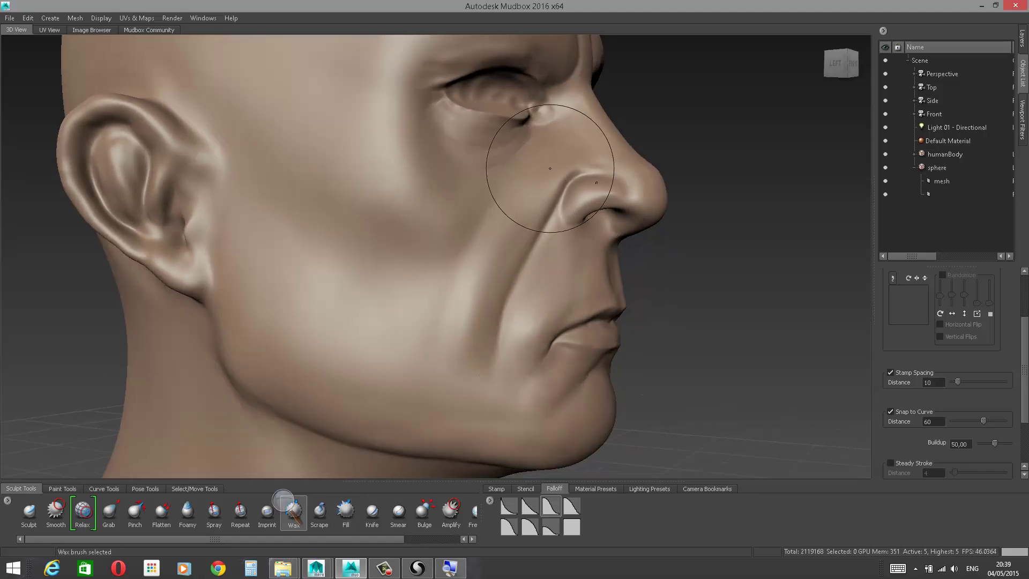
left_click_drag(504, 248, 462, 333)
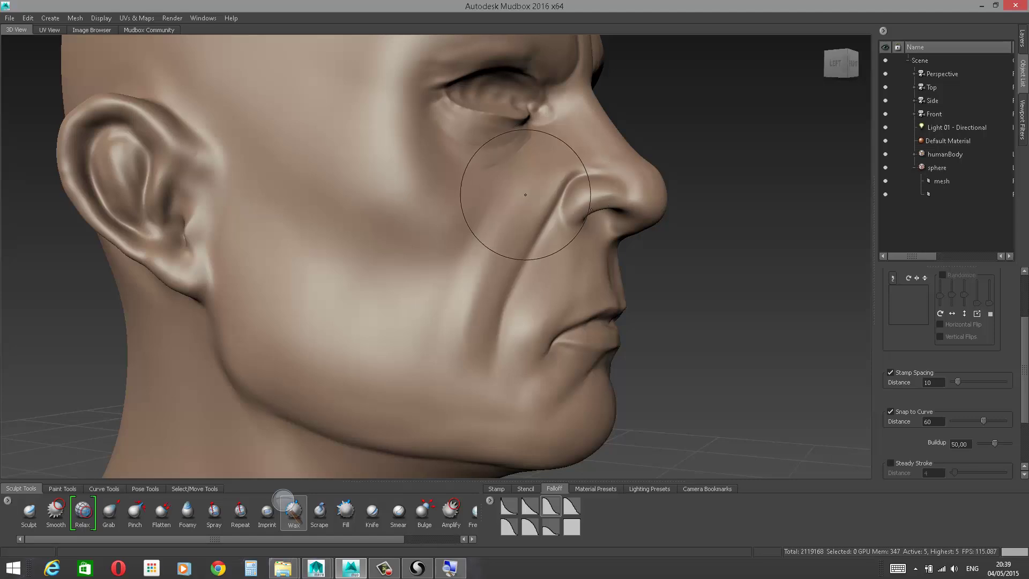
left_click_drag(524, 199, 455, 344)
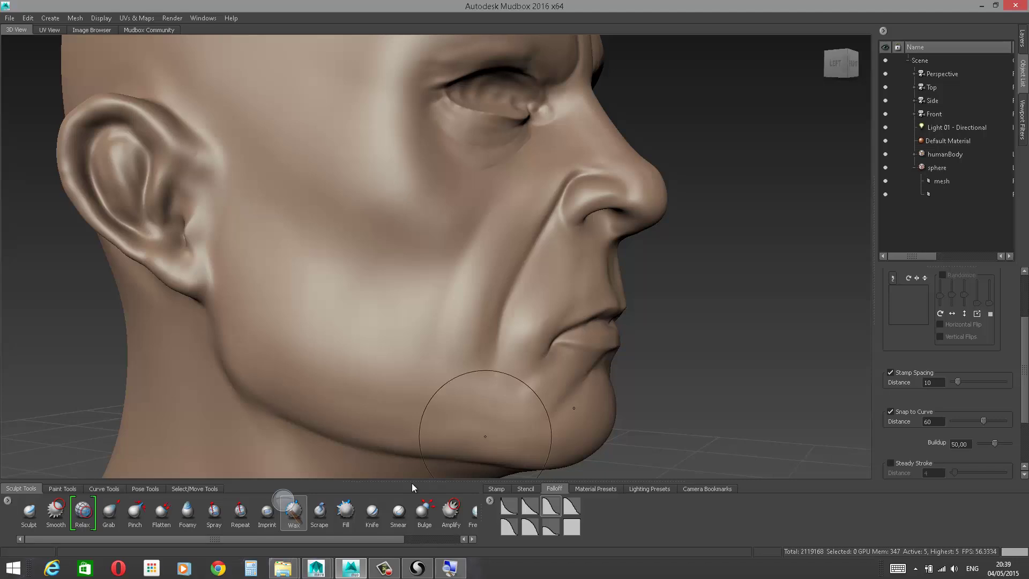
Step: Carve the fold beside the mouth corner with the Sculpt brush set to another falloff, and smooth its lower end toward the chin
left_click(31, 512)
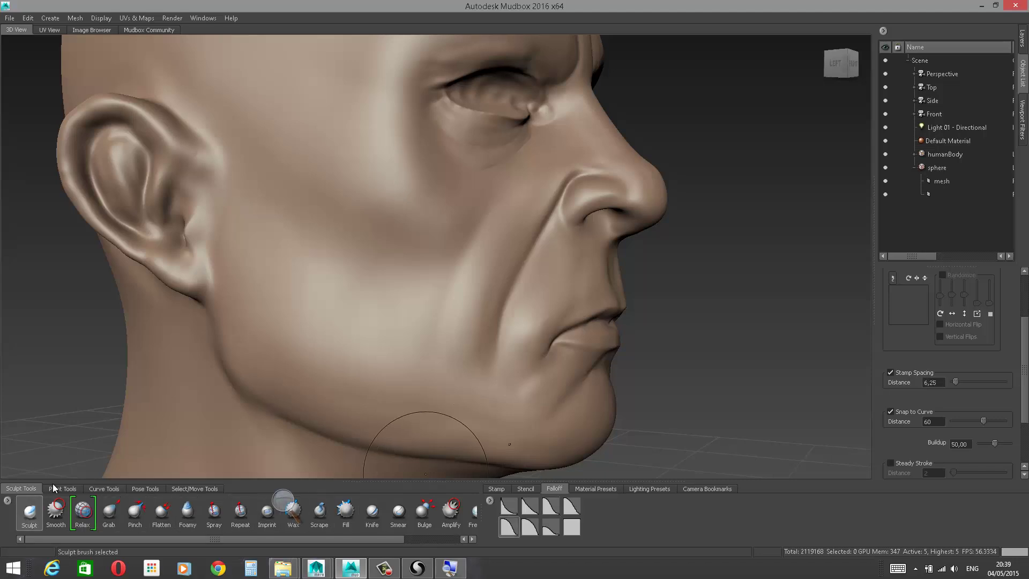
left_click(570, 508)
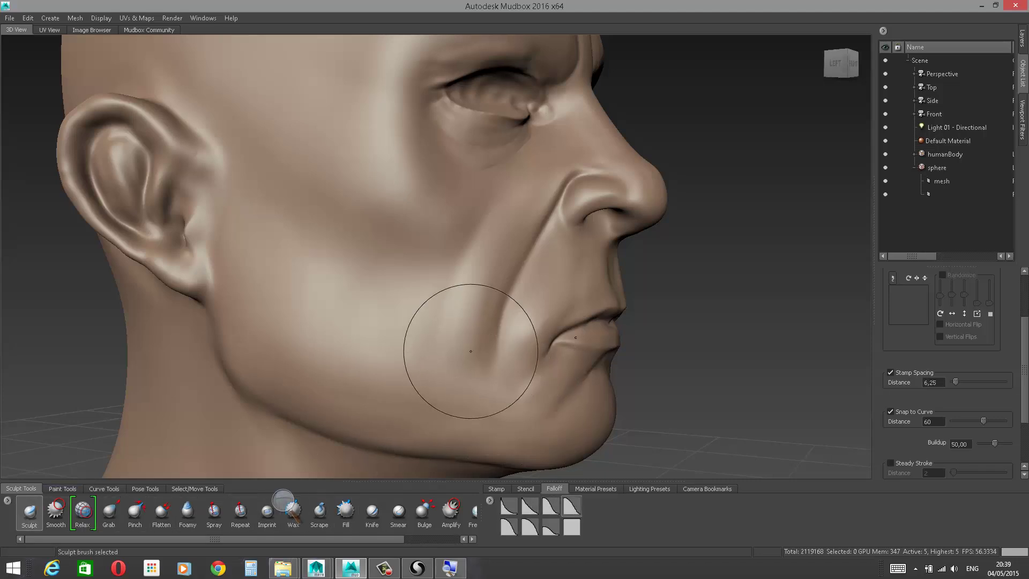
mouse_move(481, 343)
left_mouse_down("ctrl")
mouse_move(502, 409)
mouse_move(475, 356)
left_mouse_up("ctrl")
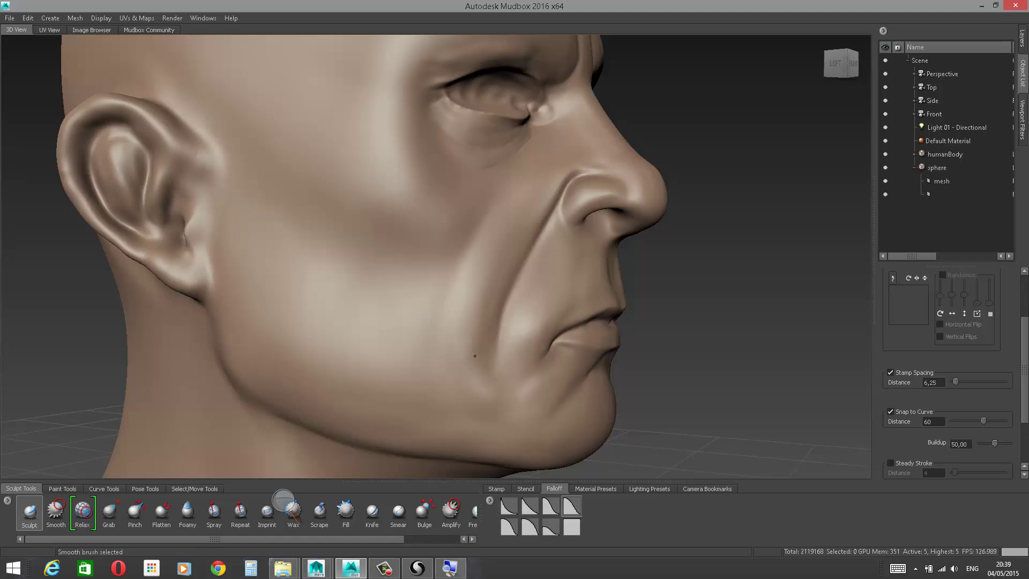
left_click_drag(718, 300, 743, 274, "alt")
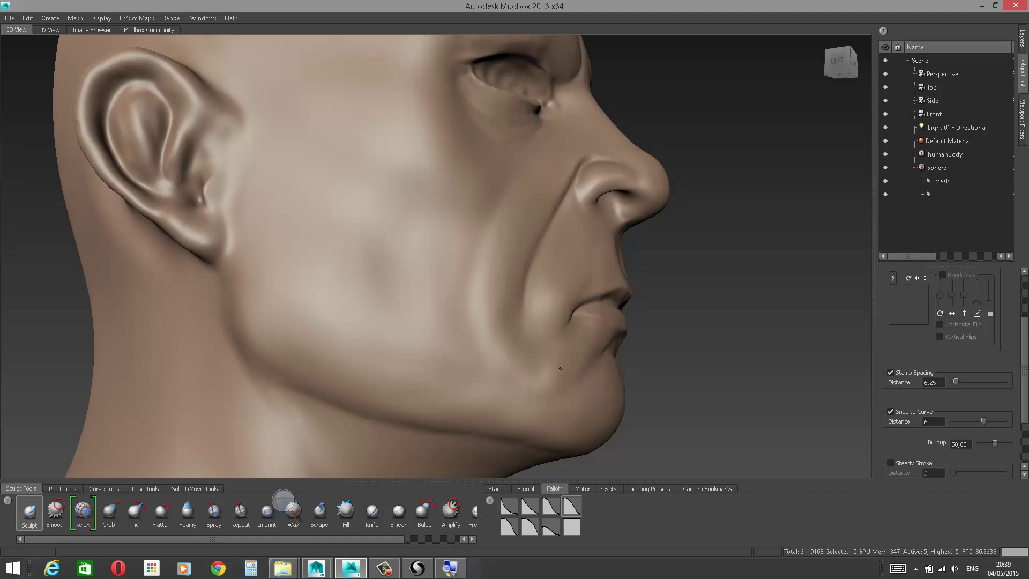
left_click_drag(540, 370, 553, 384)
key("ctrl+z")
left_click_drag(689, 338, 615, 341, "alt")
left_click_drag(469, 393, 477, 402, "shift")
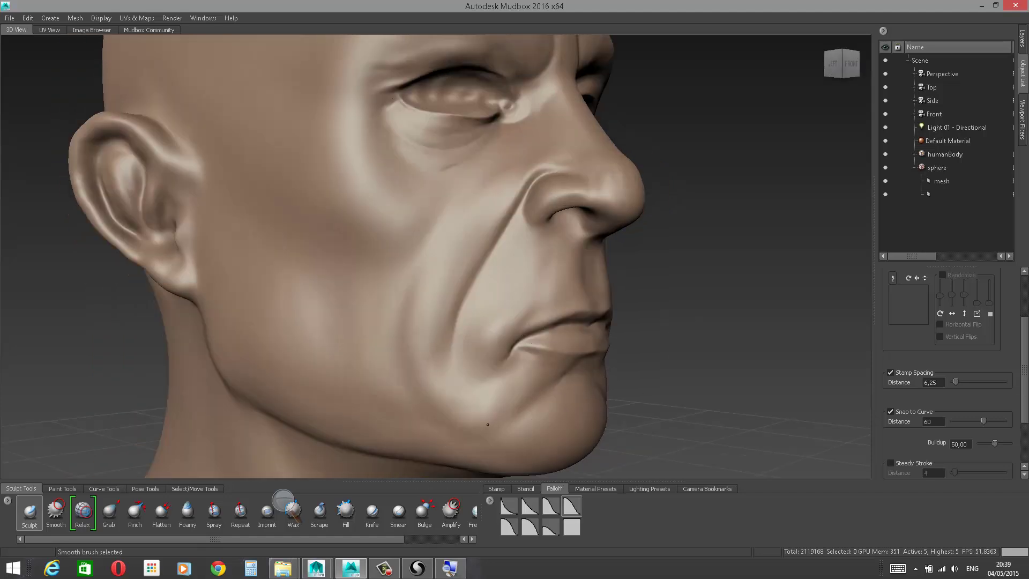
Step: Smooth the temple, the forehead above the brow, and the ear
left_click_drag(713, 322, 577, 294, "alt")
left_click_drag(717, 269, 566, 254, "alt")
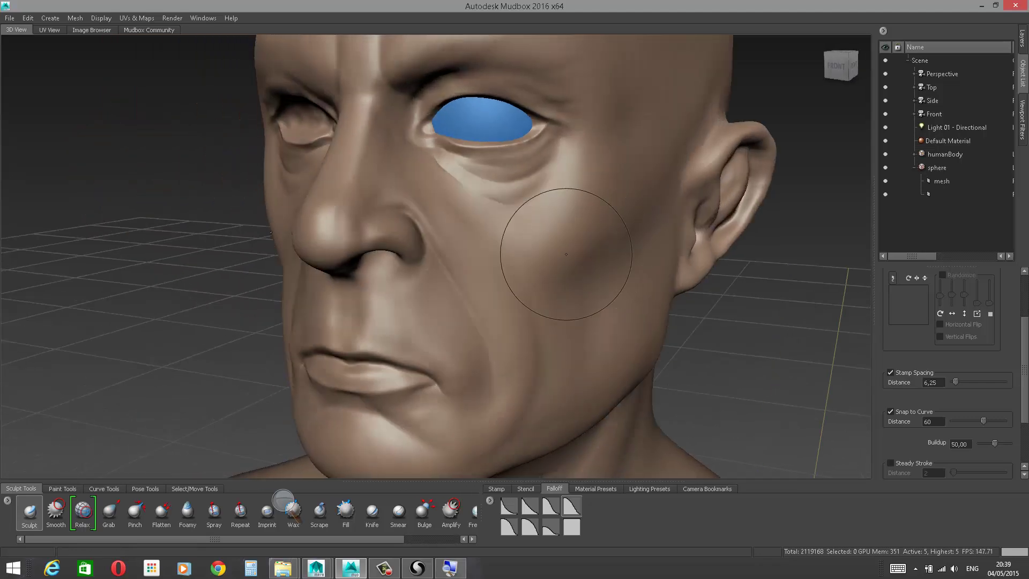
right_click_drag(597, 290, 643, 166, "alt")
left_click_drag(788, 156, 727, 150, "alt")
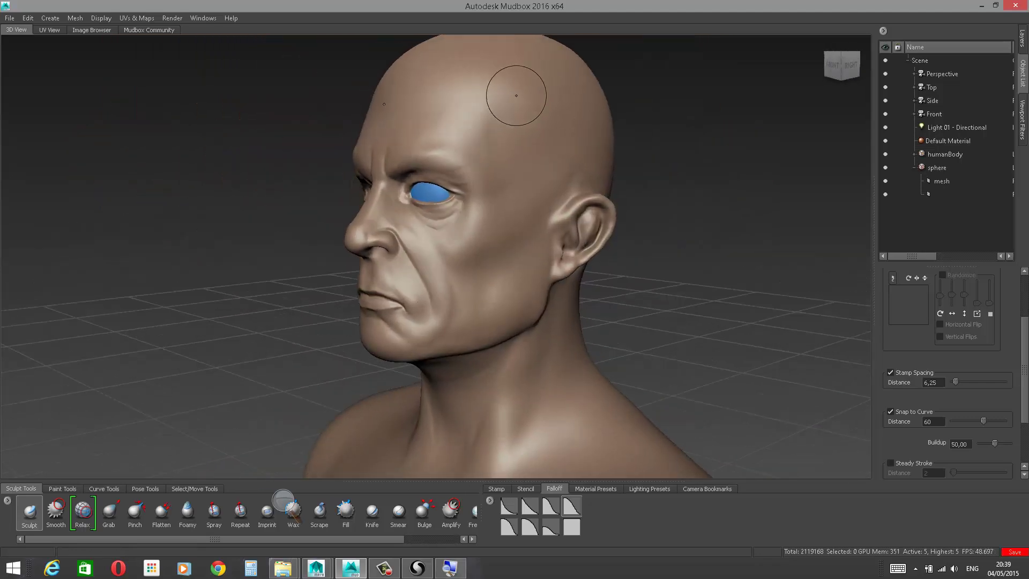
left_click_drag(516, 95, 495, 110, "shift")
left_click_drag(428, 120, 437, 121, "shift")
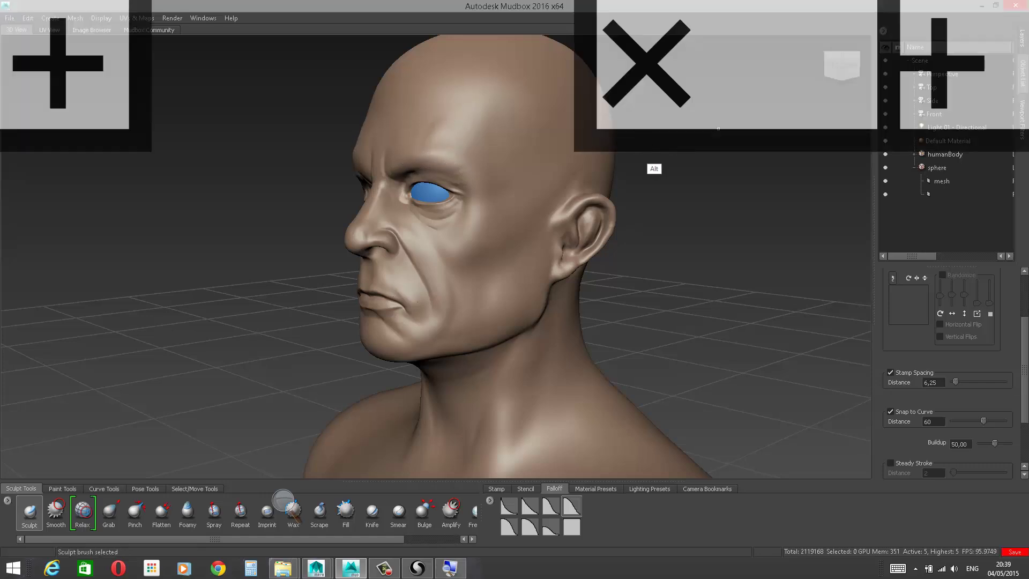
left_click_drag(730, 229, 671, 226, "alt")
left_click_drag(566, 218, 559, 204, "shift")
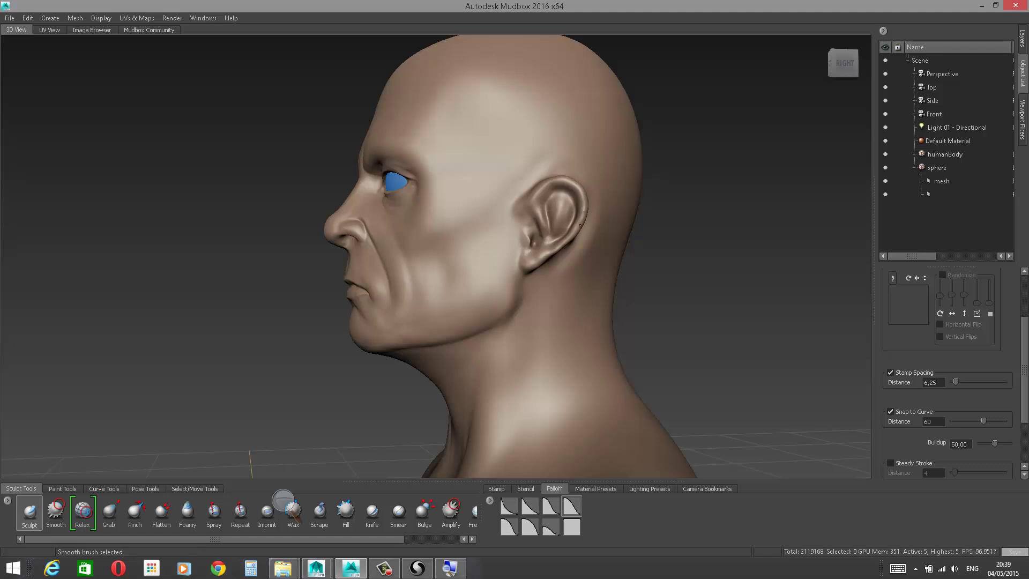
Step: Cut the upper eyelid crease from the inner to the outer eye corner with the Knife brush
left_click_drag(607, 222, 683, 220, "alt")
right_click_drag(683, 220, 730, 219, "alt")
left_click_drag(730, 219, 760, 159, "alt")
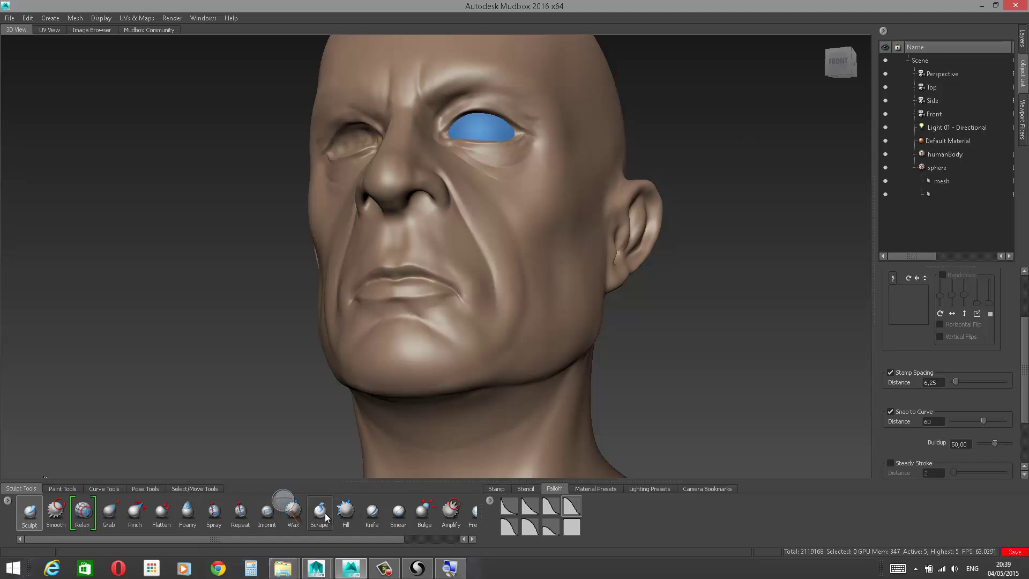
left_click(372, 512)
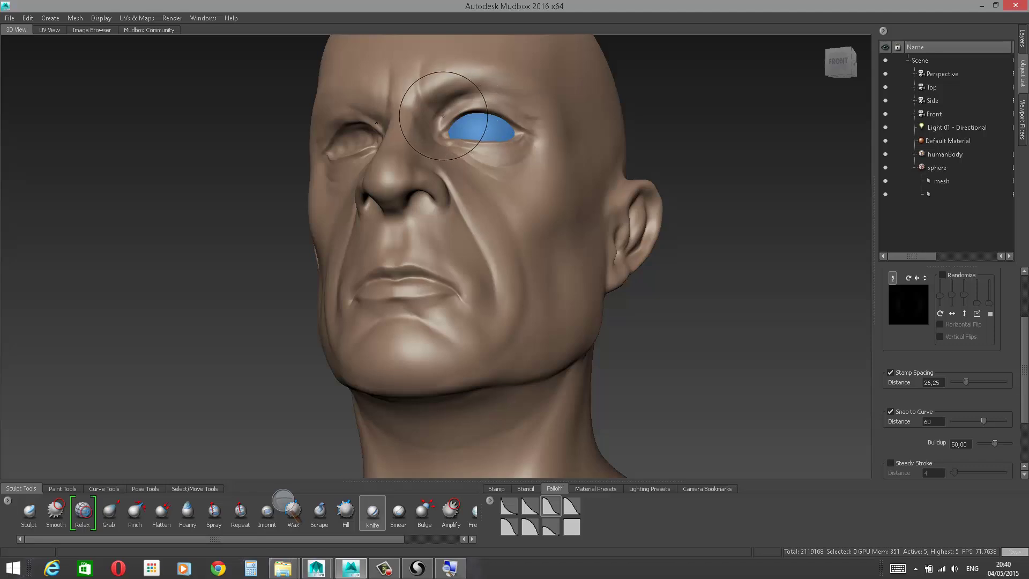
mouse_move(443, 115)
left_mouse_down()
mouse_move(466, 98)
mouse_move(504, 104)
left_mouse_up()
left_click_drag(744, 131, 497, 162, "alt")
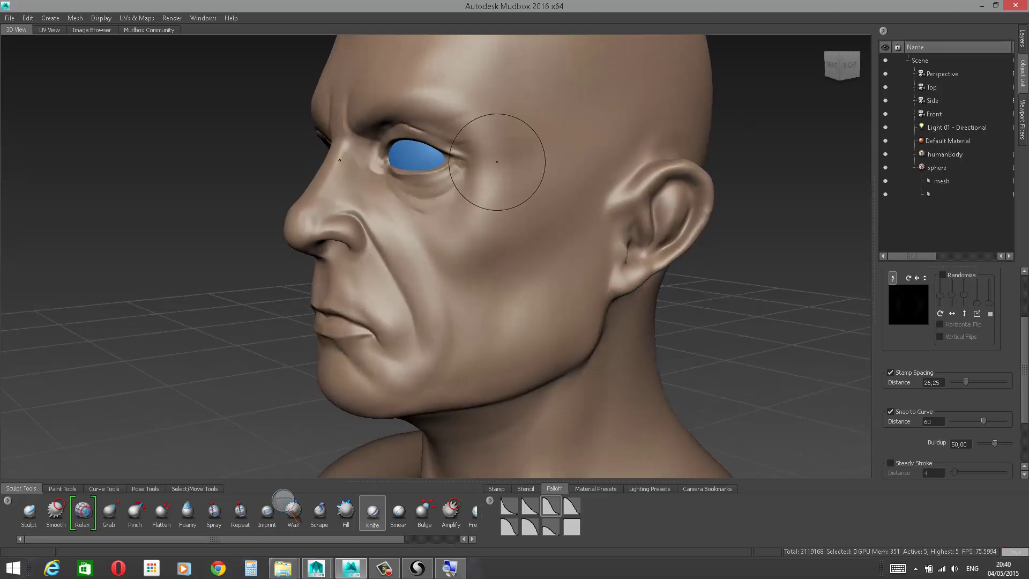
left_click_drag(381, 140, 398, 128)
mouse_move(377, 147)
left_mouse_down()
mouse_move(397, 129)
mouse_move(421, 132)
left_mouse_up()
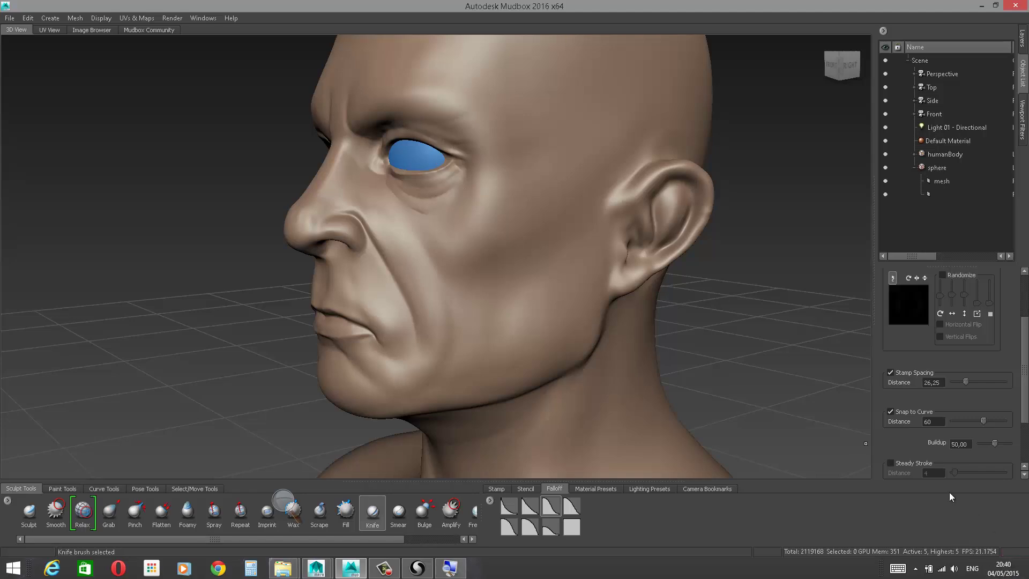
left_click_drag(720, 250, 780, 224, "alt")
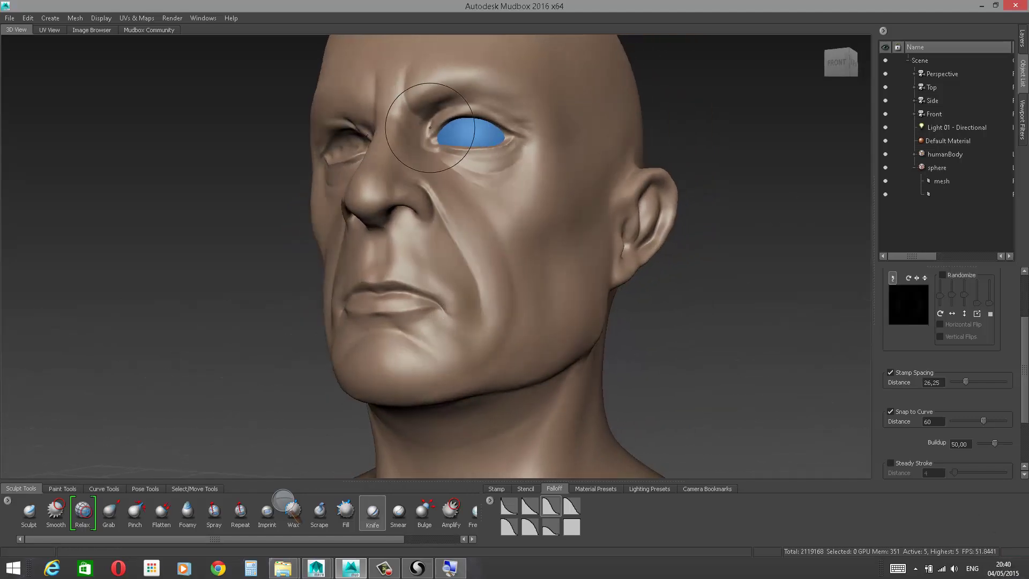
mouse_move(430, 127)
left_mouse_down()
mouse_move(440, 114)
mouse_move(431, 123)
mouse_move(481, 107)
mouse_move(552, 127)
mouse_move(523, 117)
mouse_move(538, 136)
left_mouse_up()
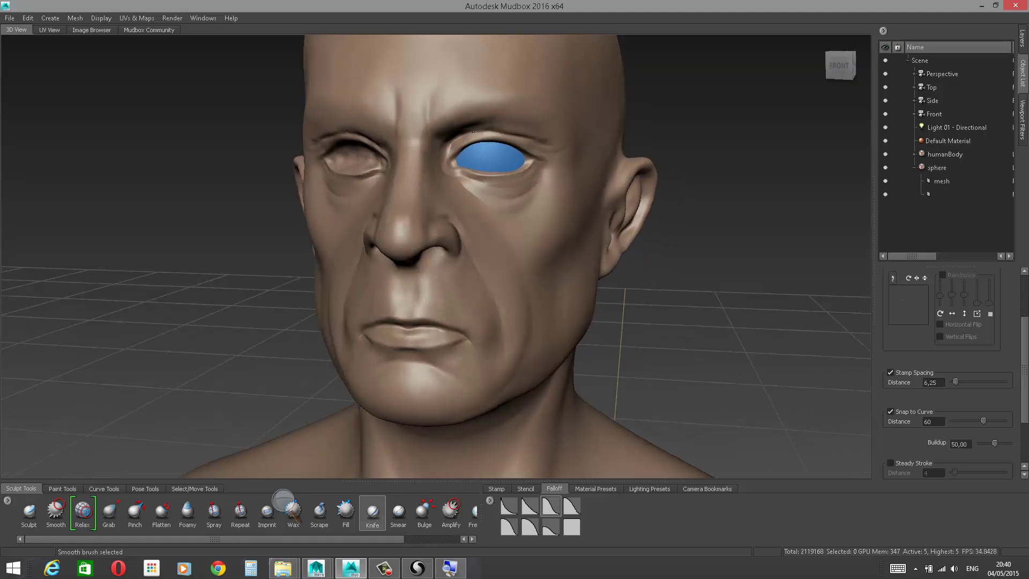
Step: Cut a slanted crease across the outer brow with the Knife brush and soften it by smoothing
mouse_move(468, 136)
left_mouse_down("alt")
mouse_move(510, 126)
mouse_move(475, 142)
left_mouse_up("alt")
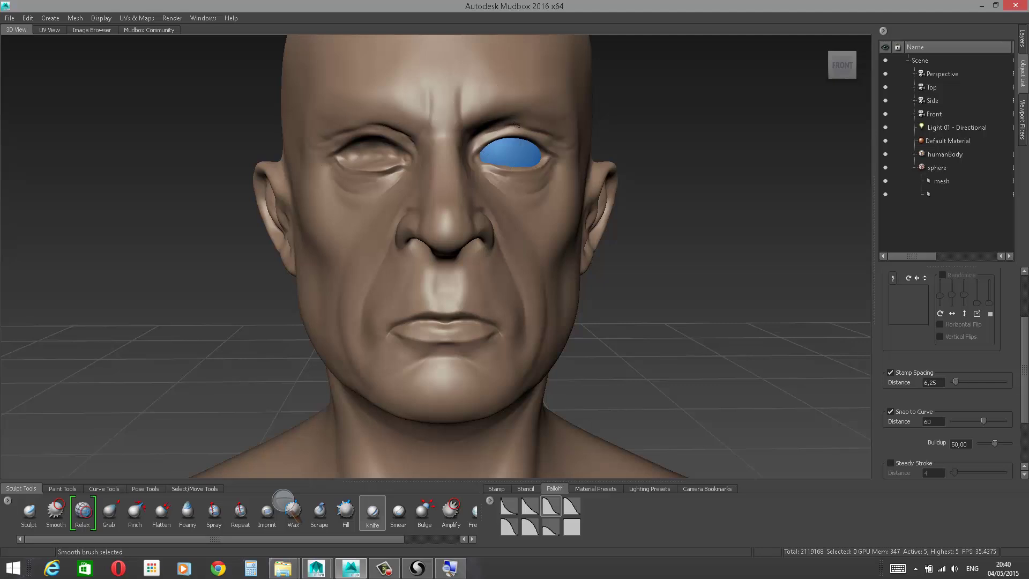
left_click_drag(519, 107, 557, 88)
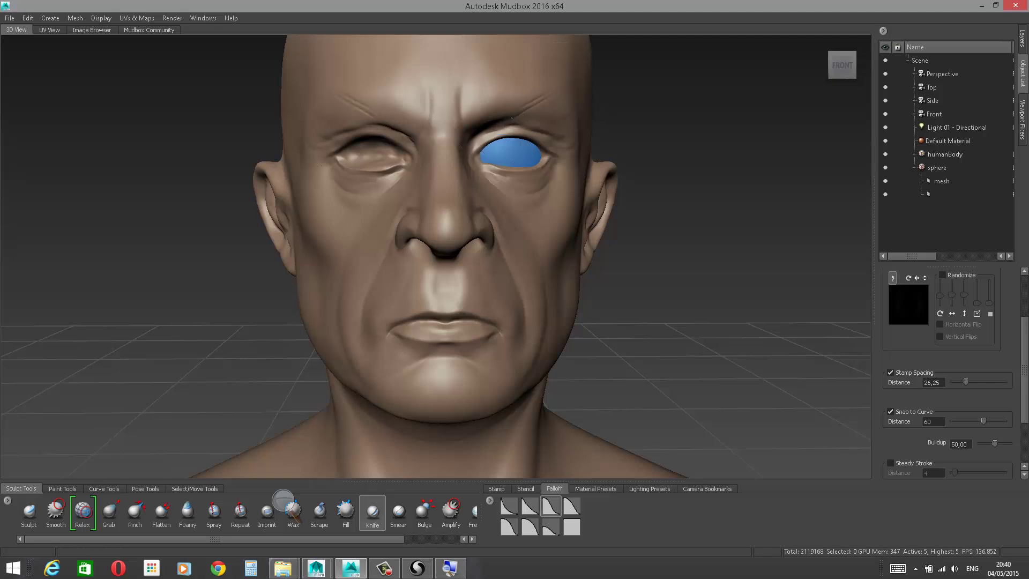
key("shift")
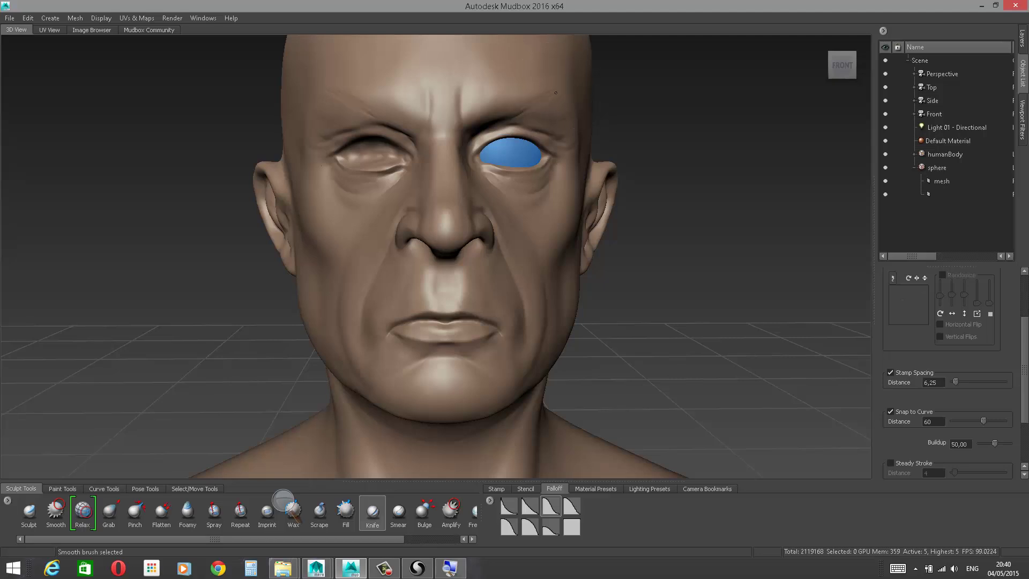
Step: Try to cut a deeper slanted crease into the outer brow with the Knife brush, undoing the strokes
left_click_drag(702, 96, 675, 113, "alt")
left_click_drag(499, 124, 537, 103)
key("ctrl+z")
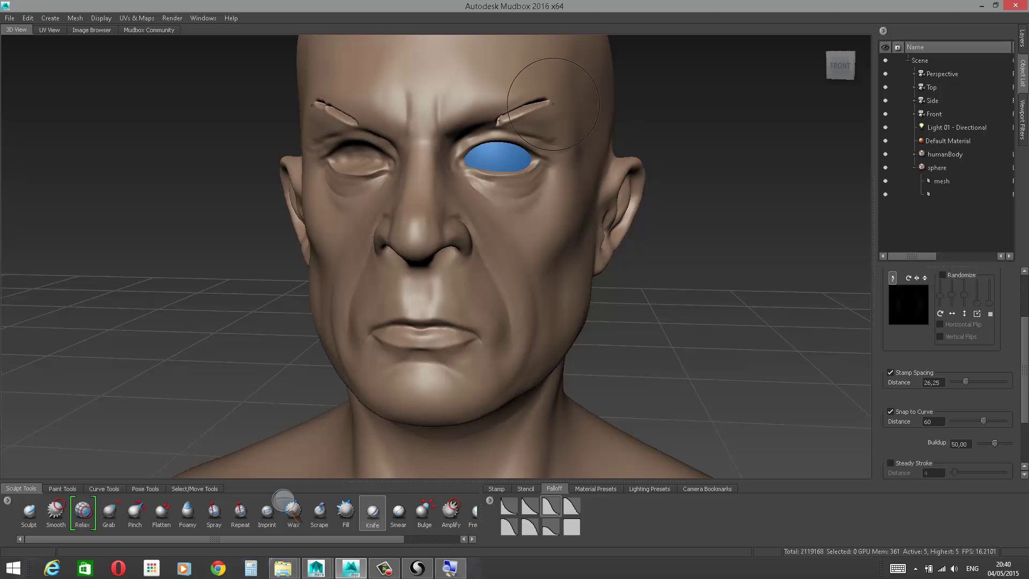
key("ctrl+z")
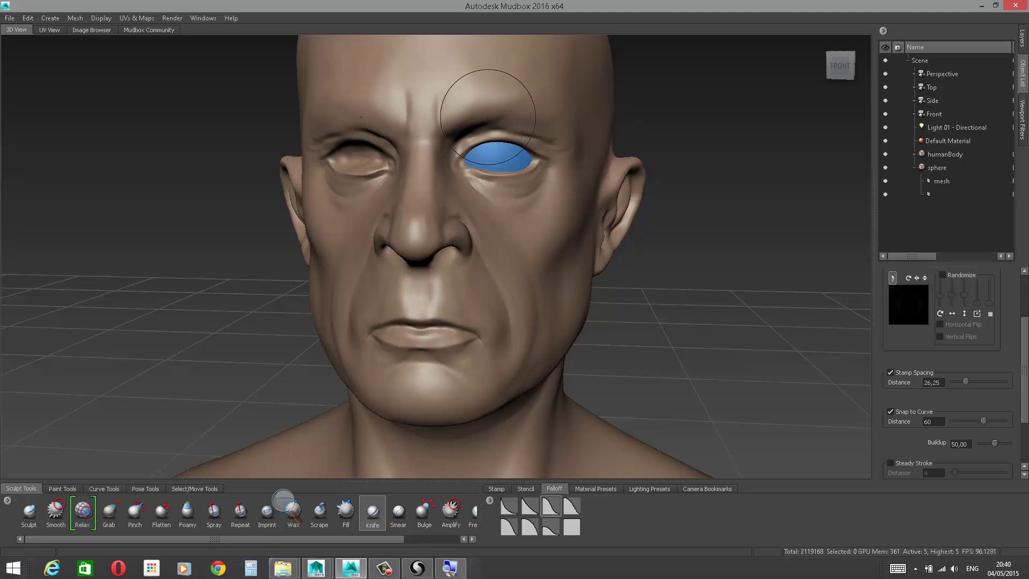
left_click_drag(498, 124, 539, 102)
key("ctrl+z")
Step: Refine the inner and outer ends of the upper eyelid crease with the Knife brush and smooth the skin around it
left_click_drag(678, 201, 602, 207, "alt")
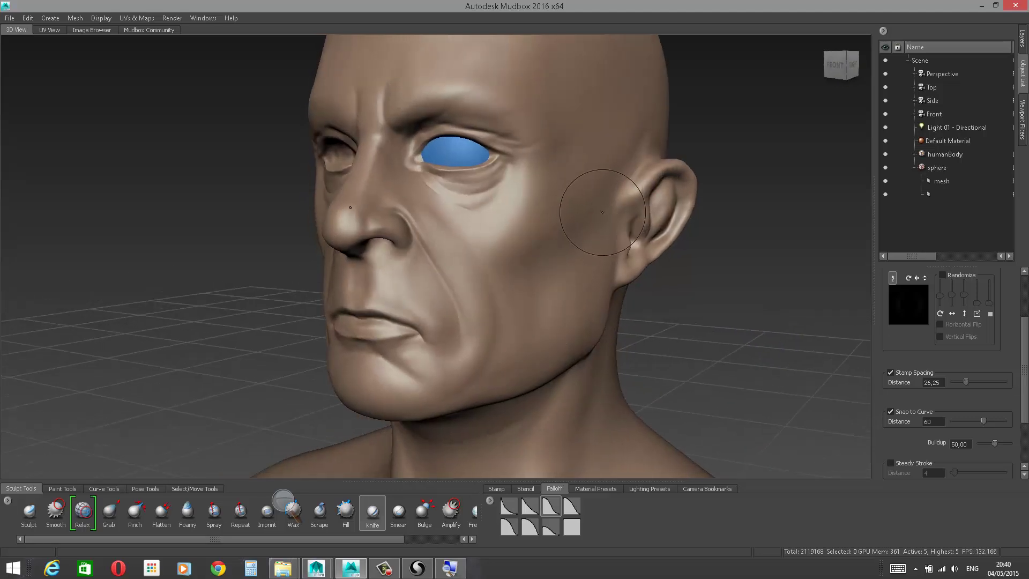
left_click_drag(606, 210, 639, 140, "alt")
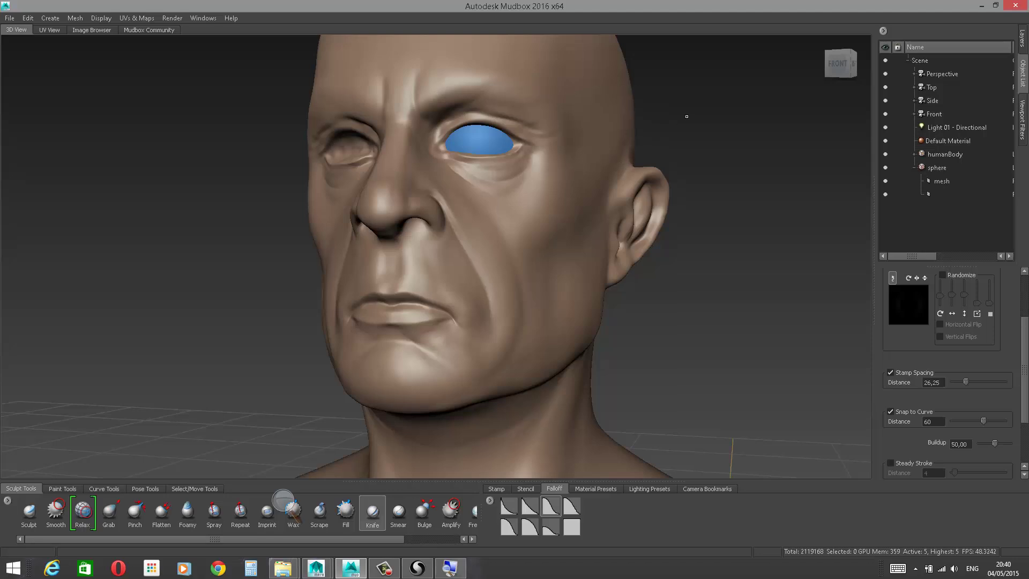
right_click_drag(687, 115, 765, 115, "alt")
middle_click_drag(746, 68, 733, 140, "alt")
left_click_drag(733, 140, 786, 146, "alt")
mouse_move(566, 138)
left_mouse_down()
mouse_move(463, 144)
mouse_move(523, 124)
mouse_move(577, 143)
mouse_move(556, 131)
left_mouse_up()
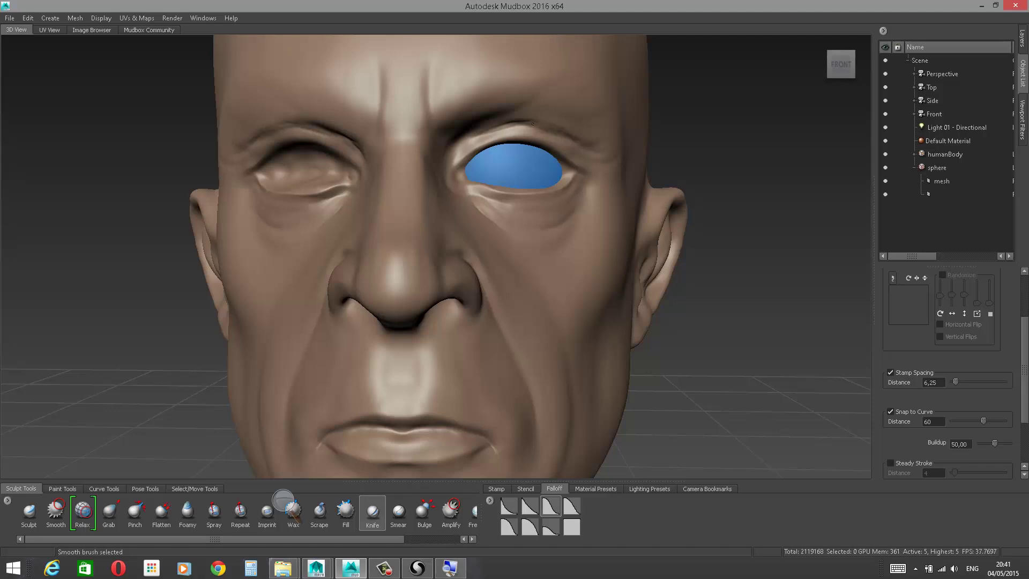
mouse_move(469, 140)
left_mouse_down("shift")
mouse_move(452, 151)
mouse_move(479, 132)
left_mouse_up("shift")
mouse_move(478, 132)
left_mouse_down()
mouse_move(458, 150)
mouse_move(475, 134)
mouse_move(467, 140)
left_mouse_up()
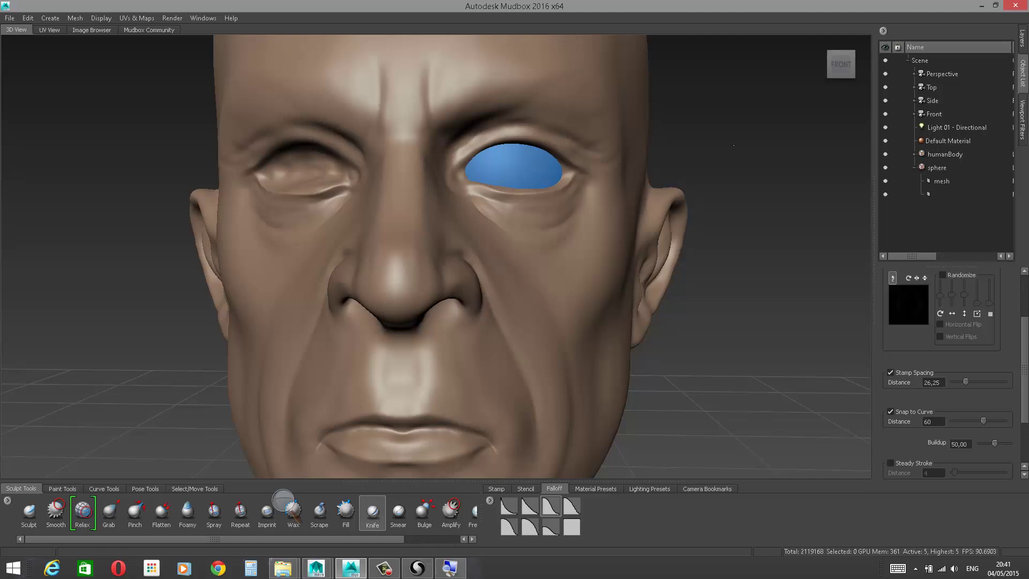
left_click_drag(751, 131, 604, 129, "alt")
mouse_move(503, 101)
left_mouse_down("shift")
mouse_move(486, 104)
mouse_move(499, 139)
left_mouse_up("shift")
left_click_drag(809, 137, 833, 147, "alt")
left_click_drag(469, 144, 470, 149)
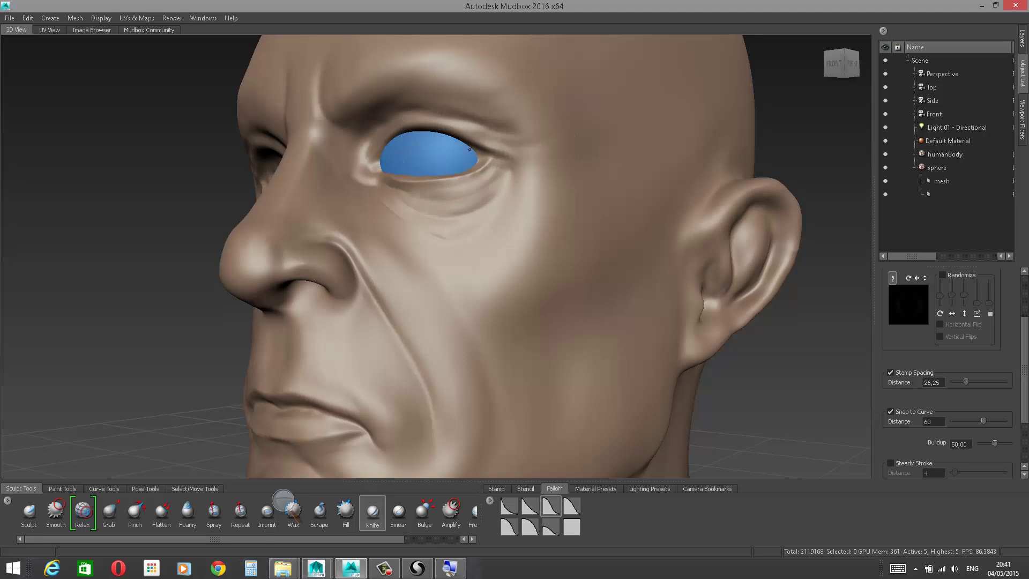
Step: Adjust the outer eye corner with the Grab brush at size 0.42, briefly hiding the eyeball sphere to check the socket
left_click(109, 512)
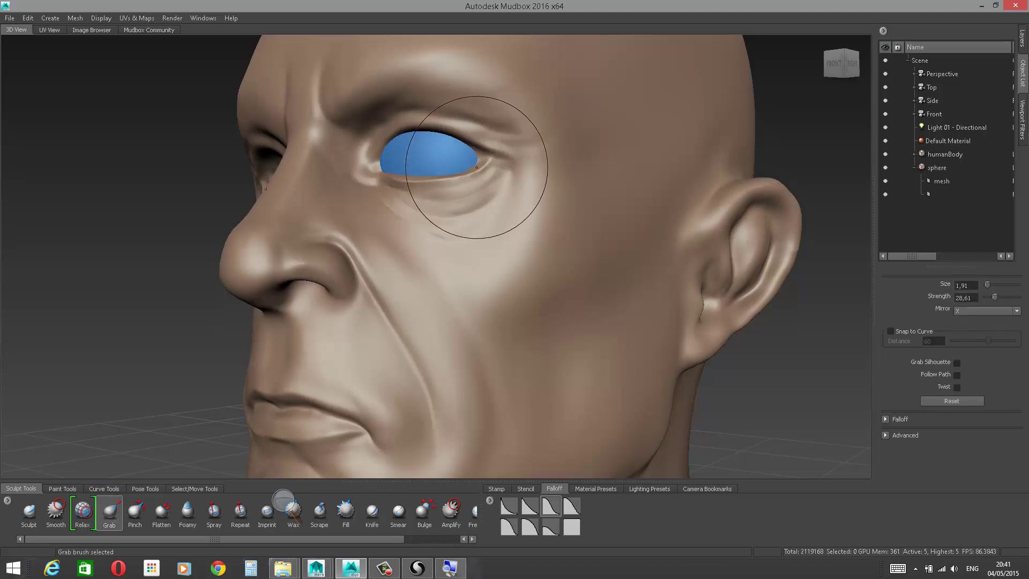
key("b")
left_click_drag(489, 157, 451, 158)
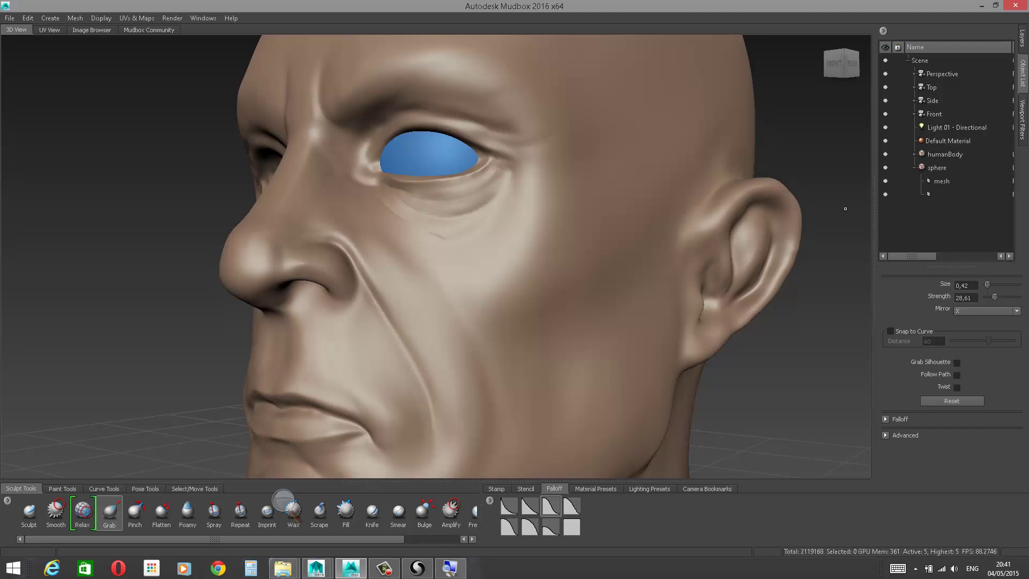
left_click(886, 167)
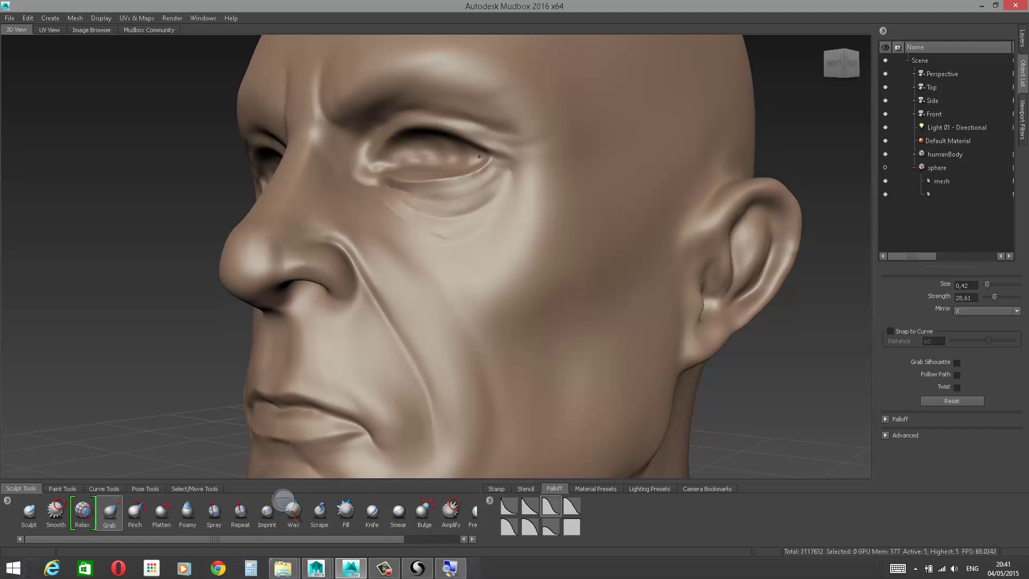
left_click(886, 168)
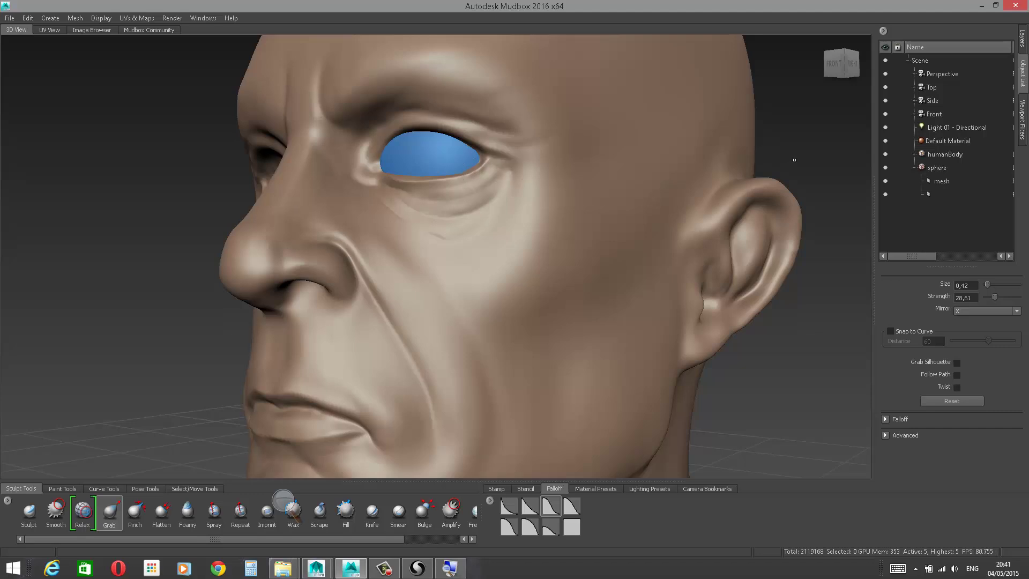
Step: Enlarge the Grab brush to 1.24 and reshape the upper eyelid around the eyeball, working from below
mouse_move(795, 160)
left_mouse_down("alt")
mouse_move(809, 151)
mouse_move(738, 174)
mouse_move(734, 196)
left_mouse_up("alt")
left_click_drag(594, 262, 601, 262)
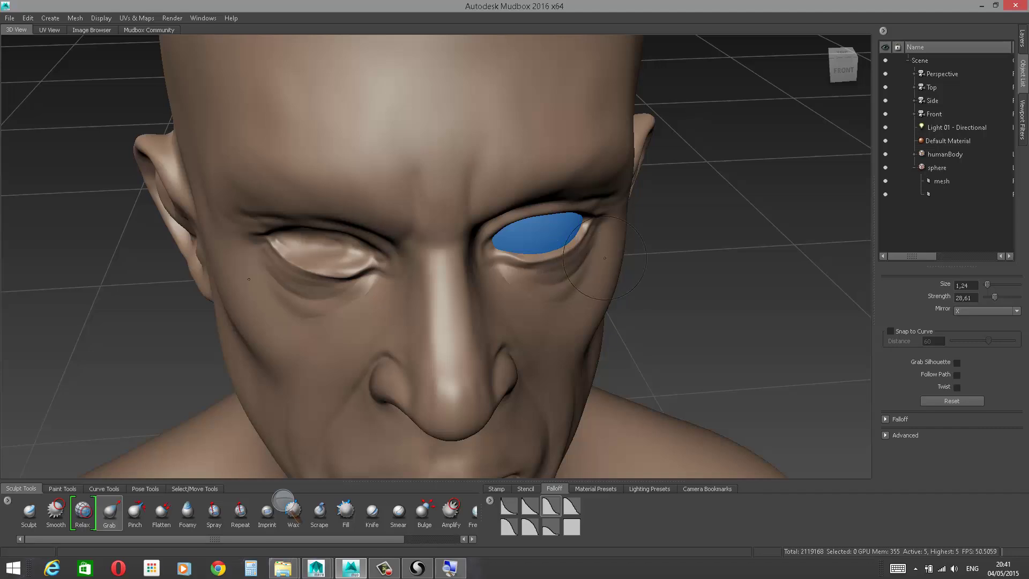
right_click_drag(595, 284, 655, 343, "alt")
left_click_drag(820, 288, 810, 129, "alt")
mouse_move(809, 128)
middle_mouse_down("alt")
mouse_move(726, 176)
mouse_move(724, 202)
middle_mouse_up("alt")
left_click_drag(426, 106, 410, 99)
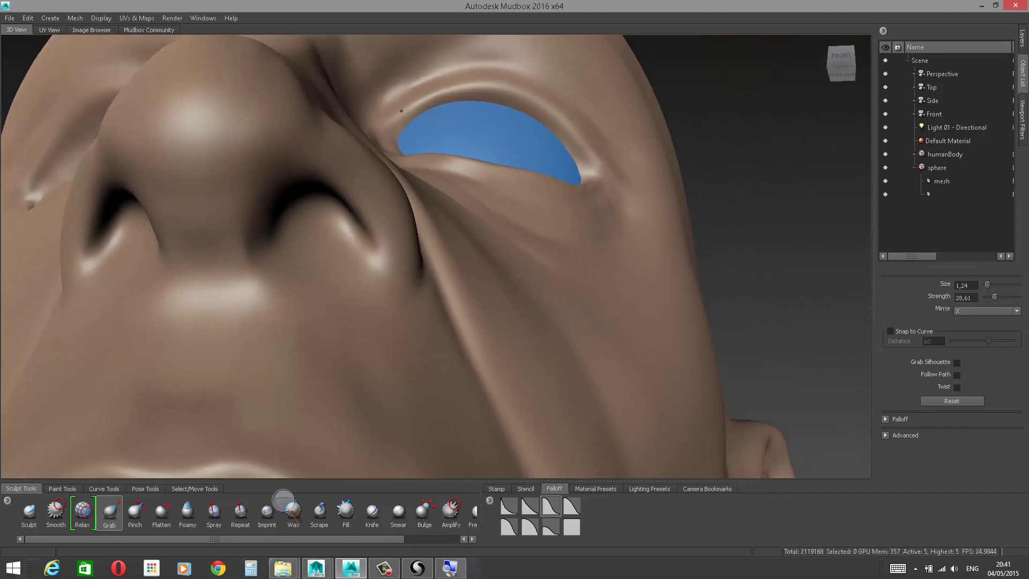
left_click_drag(509, 87, 499, 91)
Step: Reduce the Grab brush size to 0.94, nudge the lower eyelid upward and smooth the area below it
left_click_drag(761, 126, 772, 262, "alt")
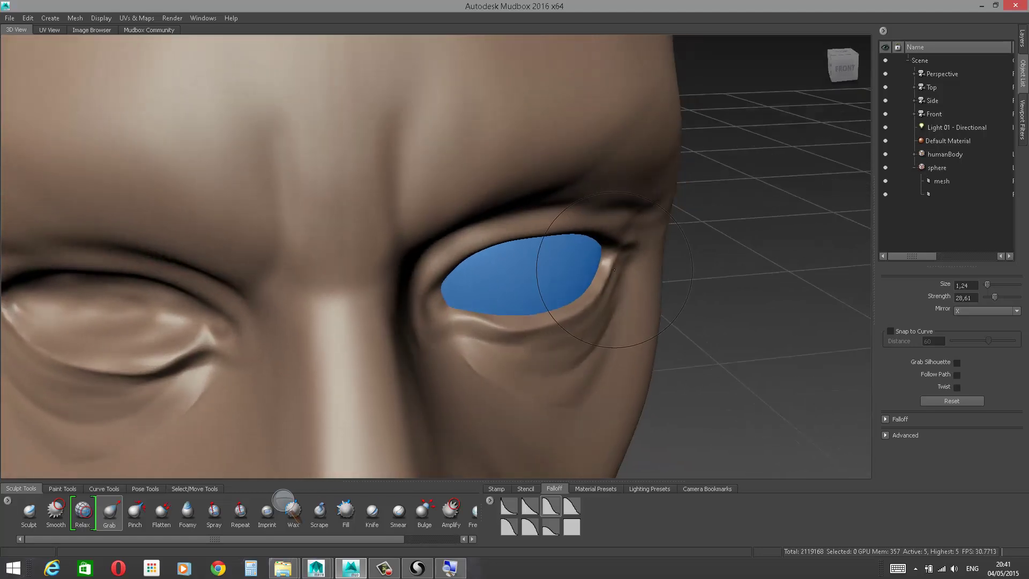
key("b")
left_click_drag(617, 271, 571, 271)
mouse_move(650, 237)
left_mouse_down("alt")
mouse_move(604, 225)
mouse_move(639, 202)
mouse_move(602, 207)
mouse_move(610, 220)
left_mouse_up("alt")
key("b")
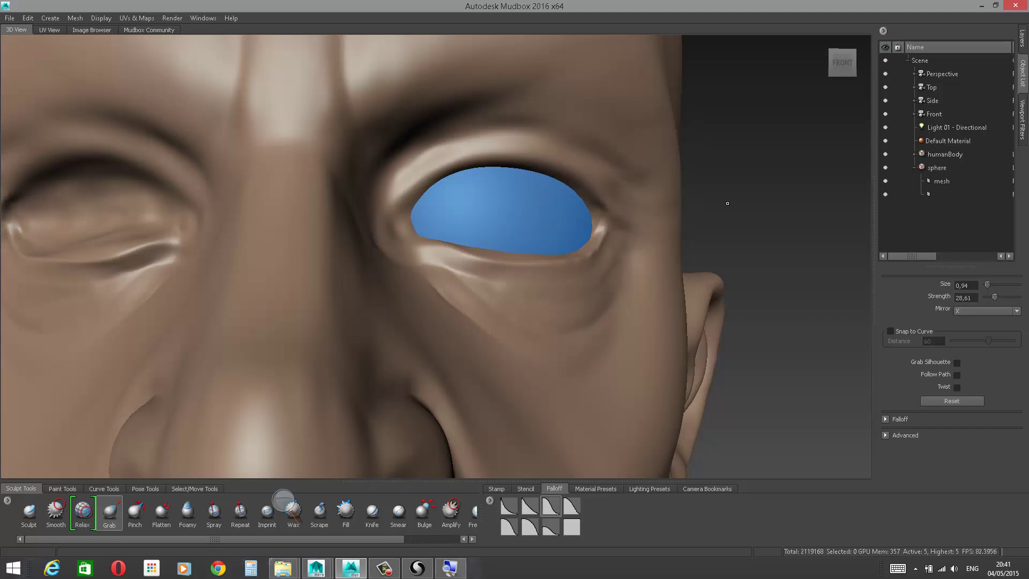
left_click_drag(729, 202, 710, 266, "alt")
left_click_drag(477, 370, 477, 361)
left_click_drag(477, 361, 476, 353, "shift")
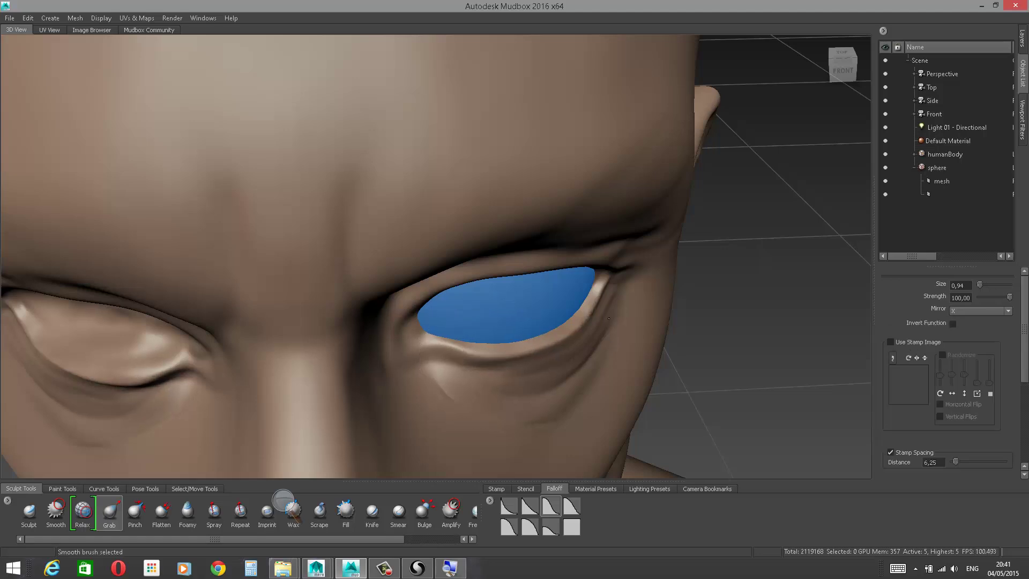
left_click_drag(781, 250, 751, 172, "alt")
right_click_drag(751, 172, 730, 101, "alt")
left_click_drag(731, 101, 725, 211, "alt")
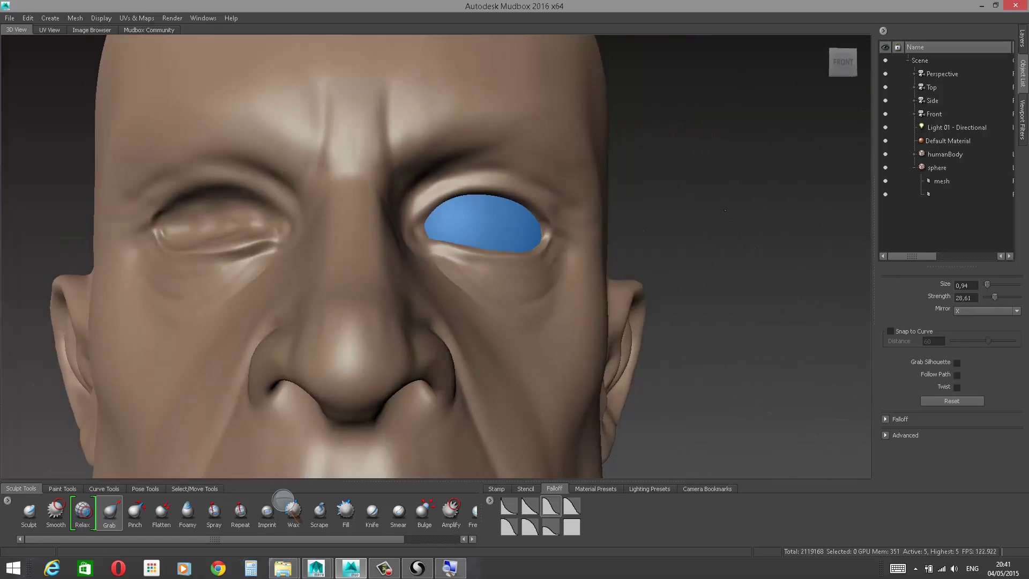
Step: Examine the head's overall proportions and facial folds from the front and from both three-quarter sides
right_click_drag(725, 210, 710, 216, "alt")
left_click_drag(709, 216, 713, 198, "alt")
right_click_drag(713, 198, 724, 172, "alt")
left_click_drag(723, 172, 730, 223, "alt")
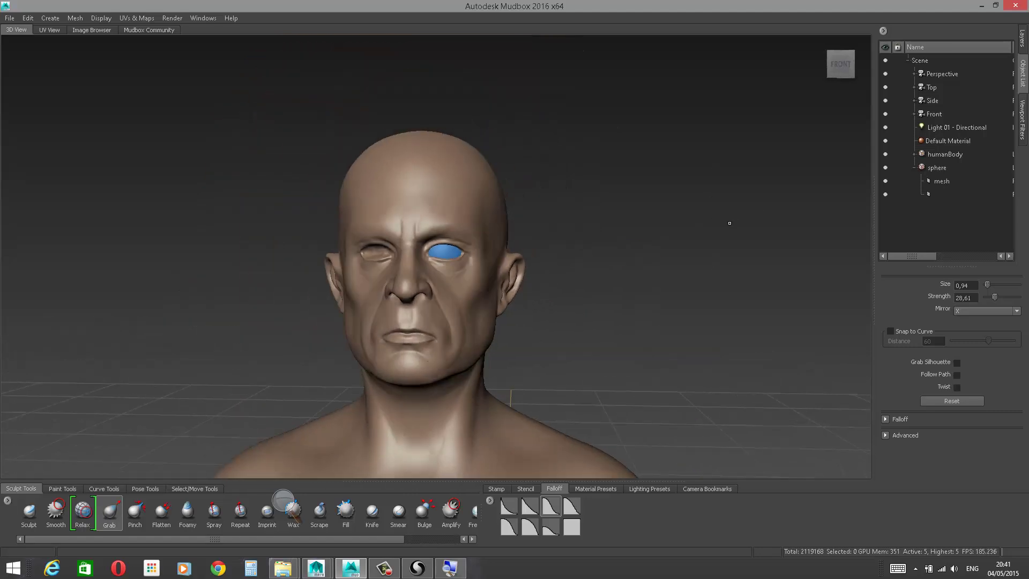
right_click_drag(730, 223, 689, 308, "alt")
left_click_drag(689, 307, 660, 236, "alt")
right_click_drag(660, 236, 712, 272, "alt")
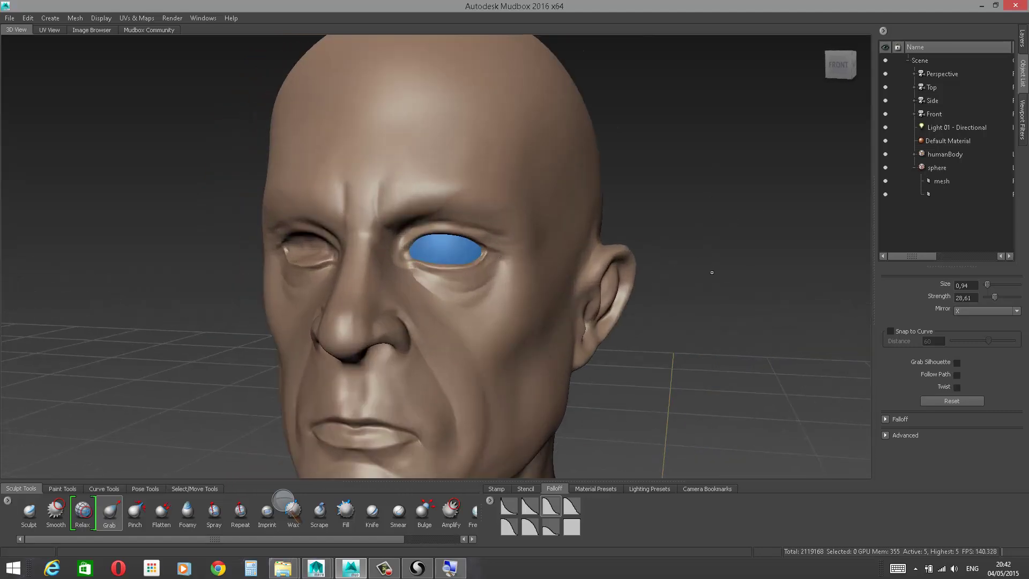
left_click_drag(712, 273, 680, 276, "alt")
key("shift")
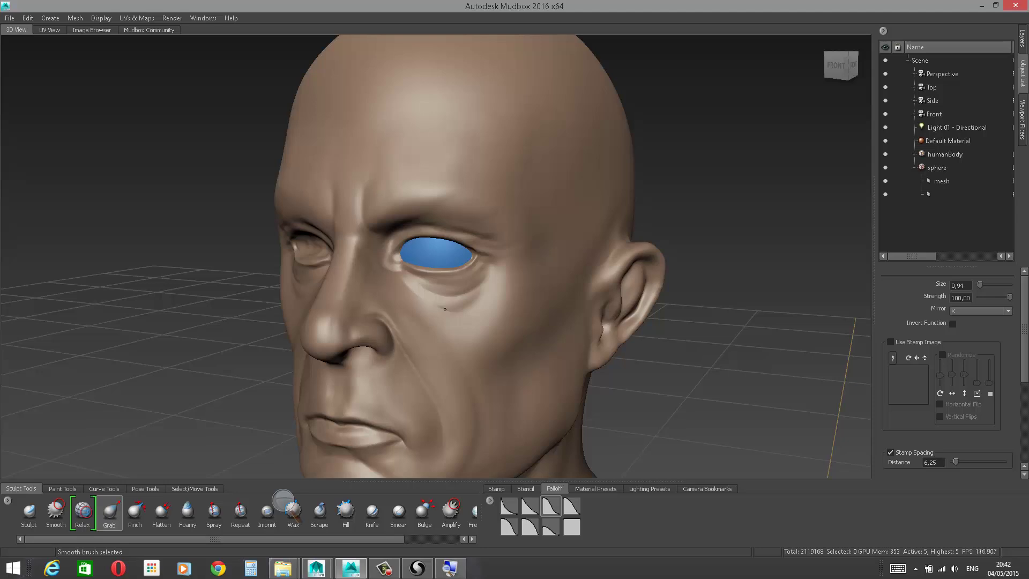
left_click_drag(663, 239, 728, 193, "alt")
right_click_drag(760, 236, 704, 231, "alt")
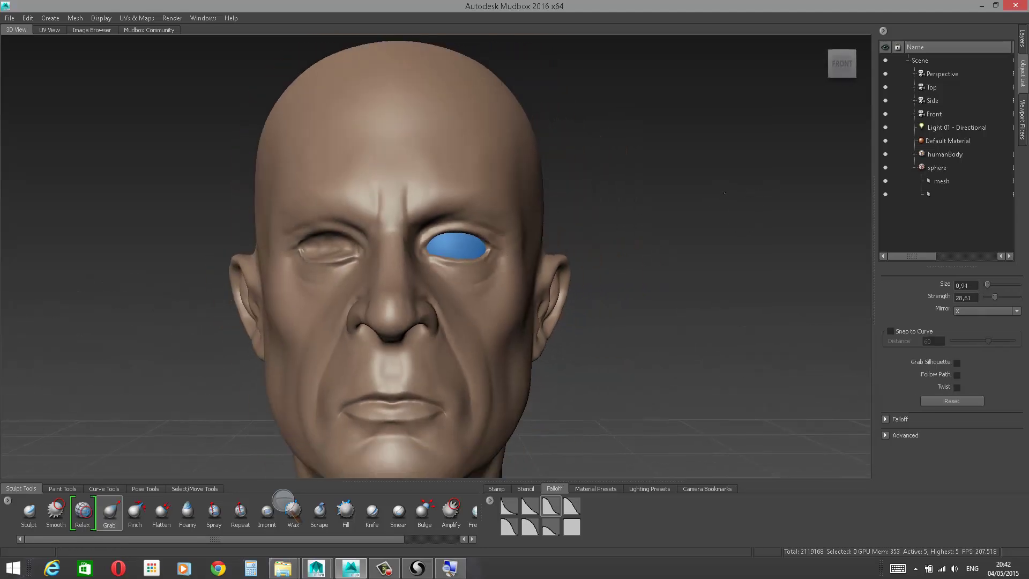
middle_click_drag(704, 231, 728, 168, "alt")
left_click_drag(728, 168, 778, 185, "alt")
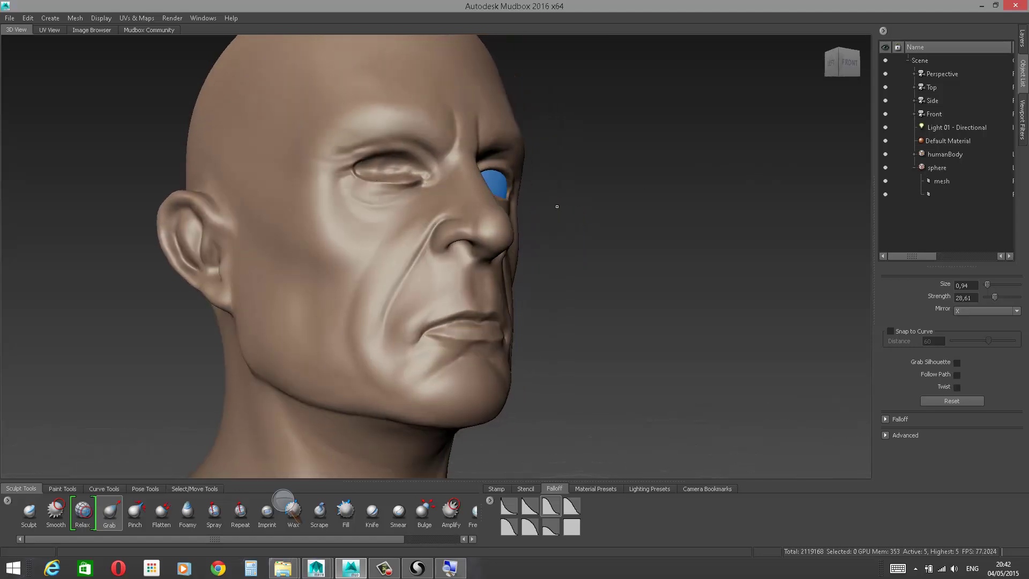
mouse_move(660, 188)
left_mouse_down("alt")
mouse_move(693, 193)
mouse_move(670, 204)
mouse_move(639, 180)
left_mouse_up("alt")
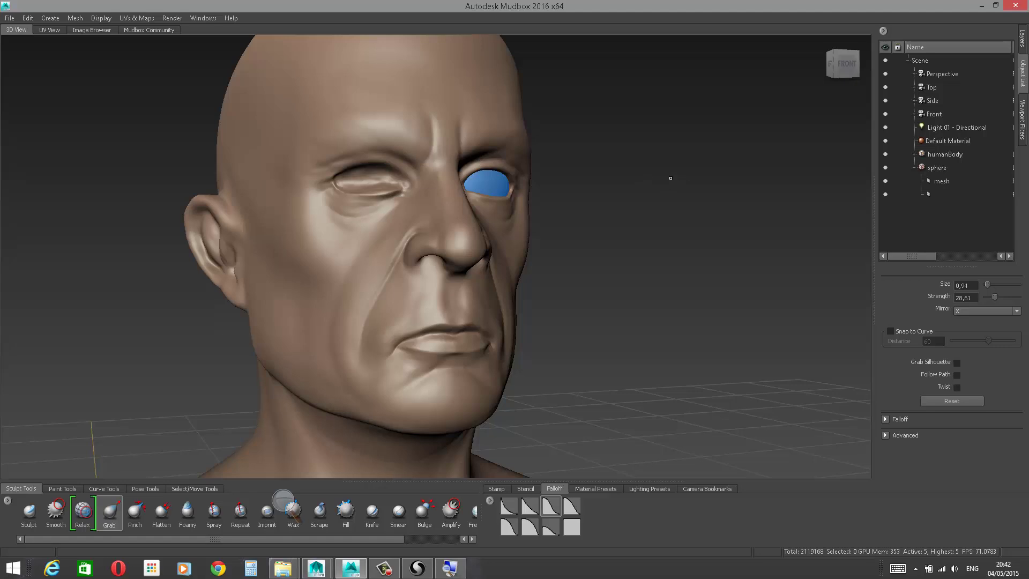
left_click_drag(675, 187, 576, 169, "alt")
left_click_drag(596, 223, 685, 200, "alt")
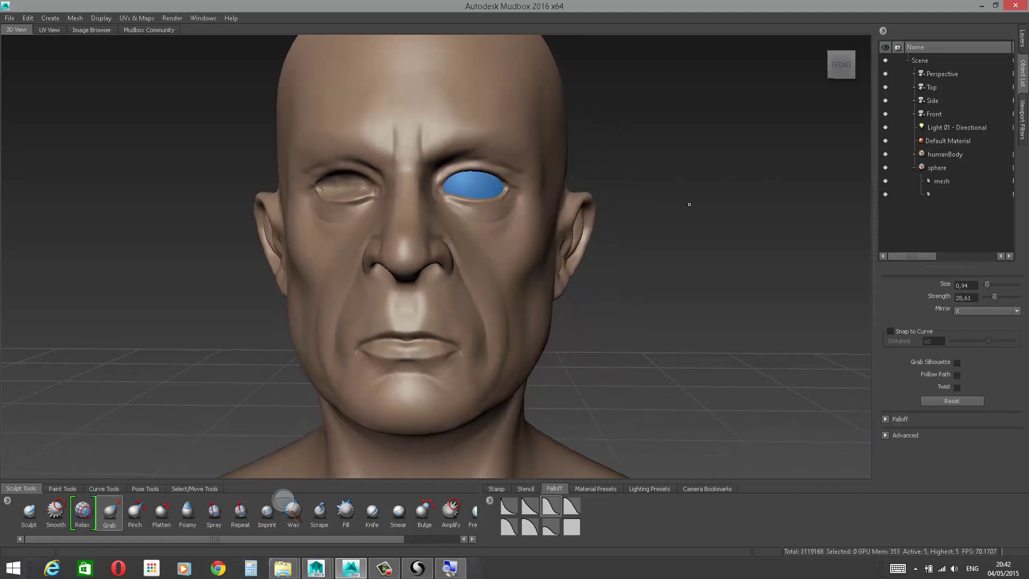
left_click_drag(614, 261, 625, 263, "alt")
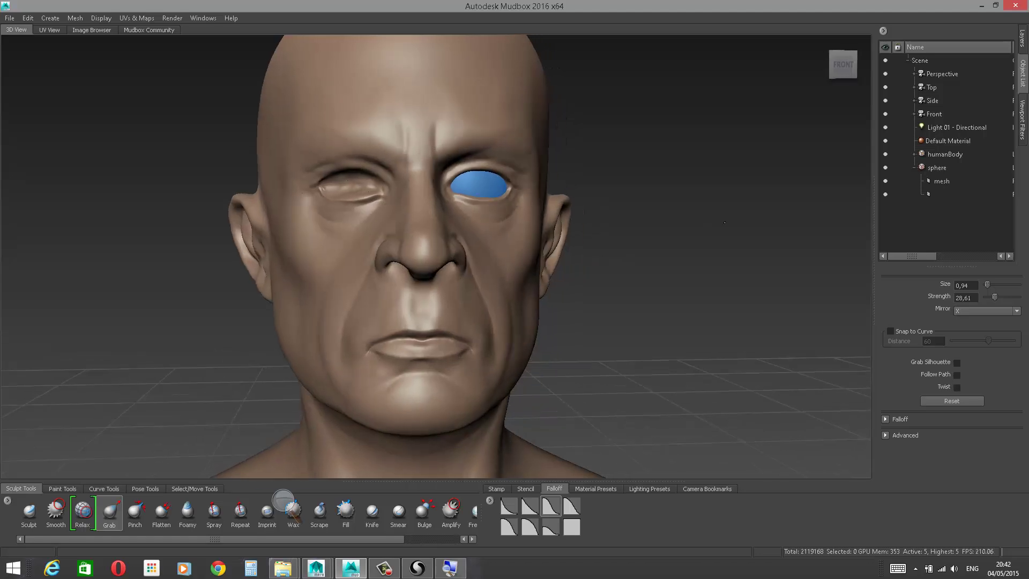
Step: Set the Grab brush size to 1.84 and reshape the mouth corners and upper lip, checking the mouth in profile
right_click_drag(625, 263, 665, 265, "alt")
left_click_drag(468, 350, 495, 350)
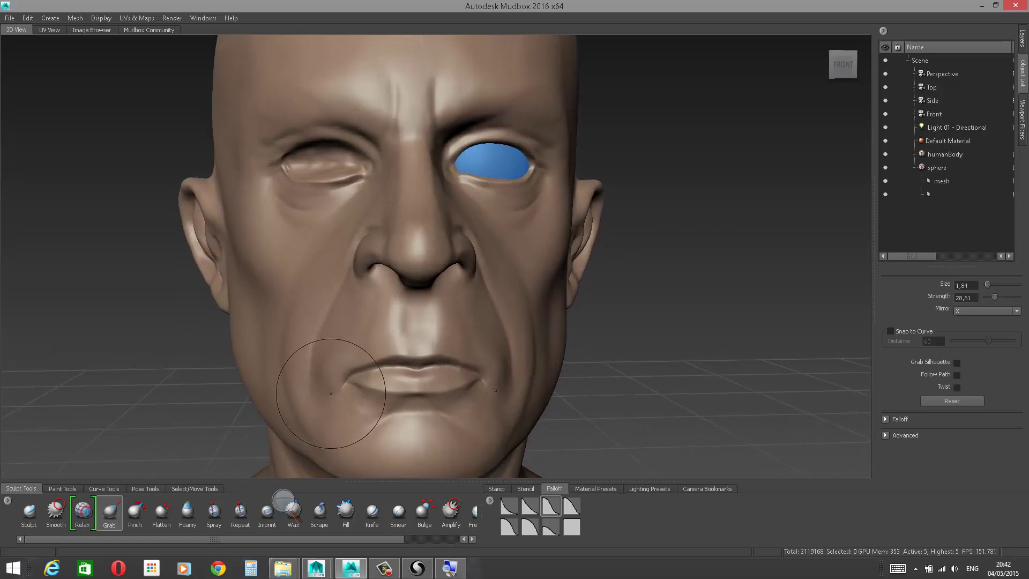
left_click_drag(348, 379, 344, 377)
left_click_drag(366, 367, 405, 359)
left_click_drag(655, 259, 759, 246, "alt")
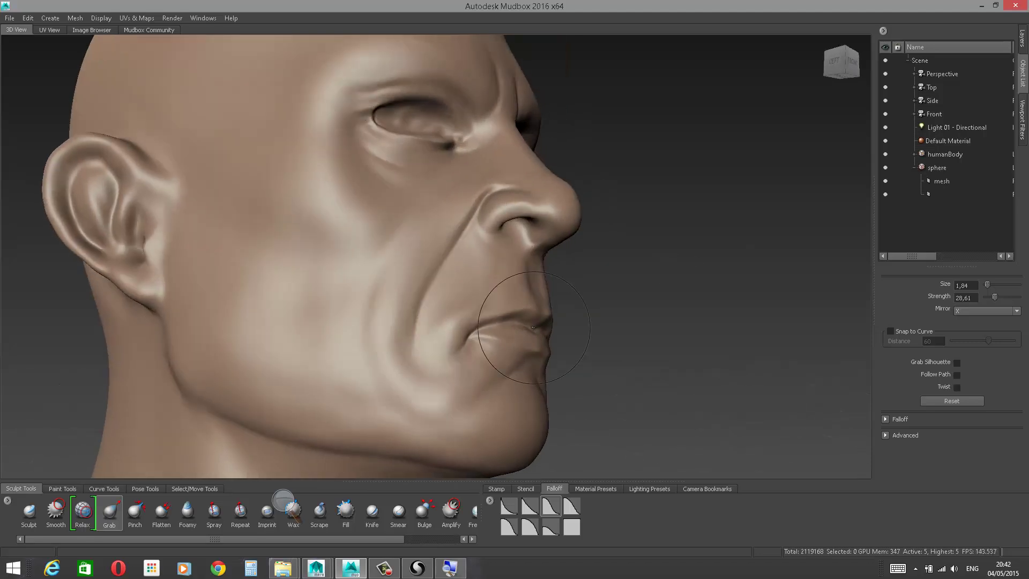
Step: Set the Knife brush size to 0.38 and carve the line between the lips from the mouth corner toward the centre
left_click_drag(533, 328, 485, 325, "alt")
right_click_drag(494, 325, 581, 321, "alt")
middle_click_drag(643, 290, 625, 184, "alt")
right_click_drag(625, 184, 643, 232, "alt")
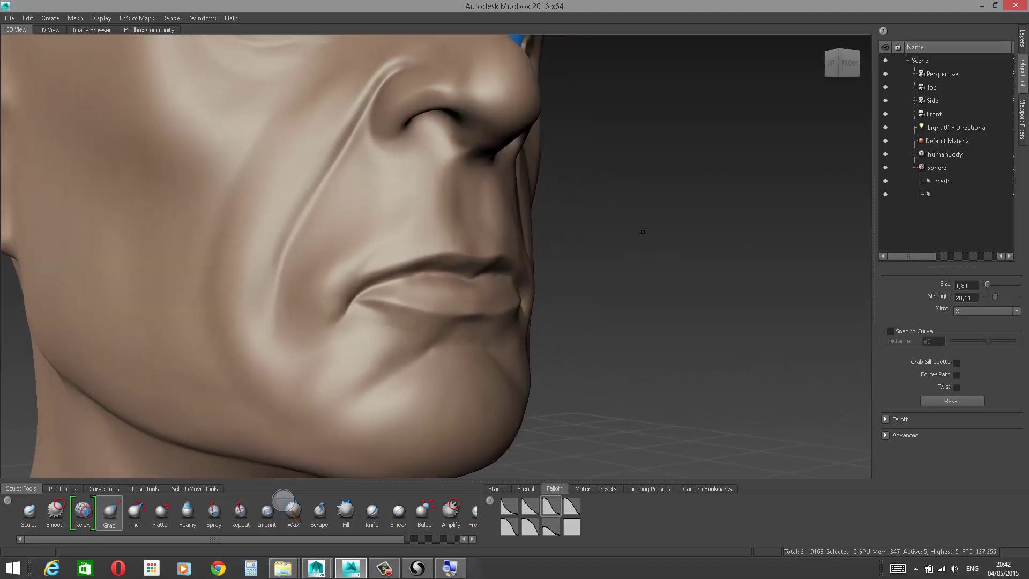
mouse_move(643, 232)
left_mouse_down("alt")
mouse_move(717, 225)
mouse_move(660, 234)
left_mouse_up("alt")
right_click_drag(660, 235, 683, 241, "alt")
left_click_drag(616, 257, 584, 263, "alt")
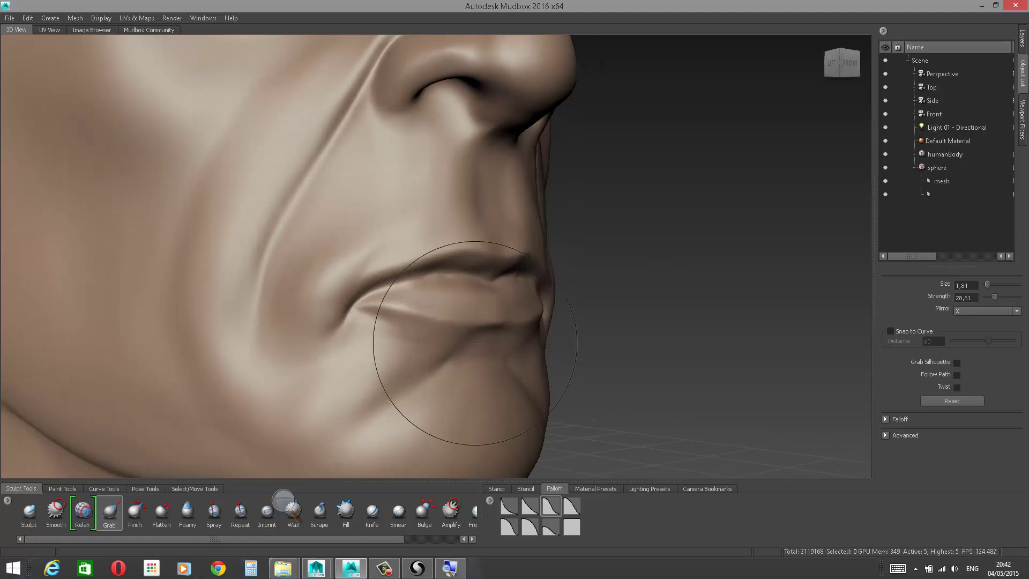
left_click(373, 512)
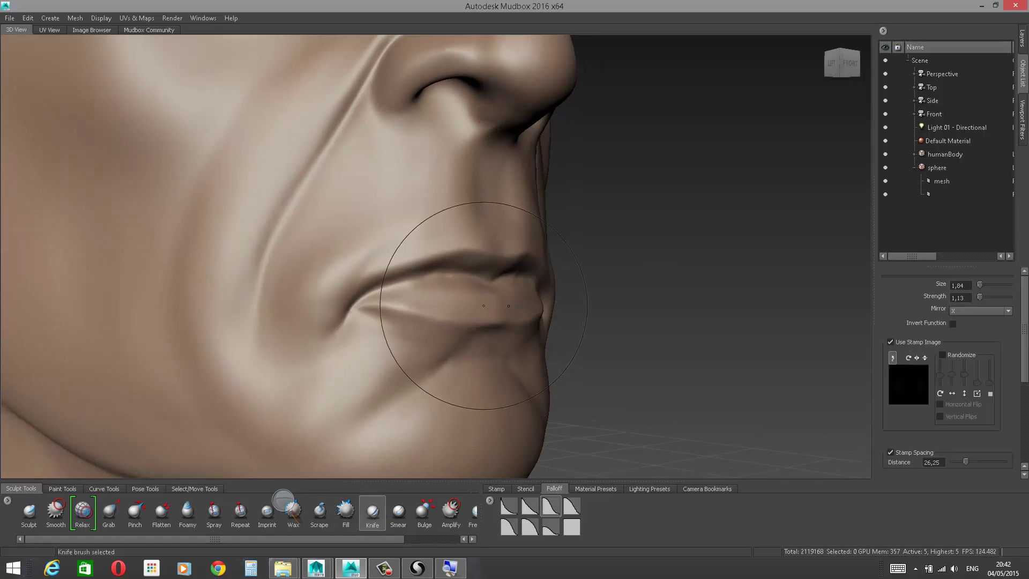
mouse_move(502, 282)
left_mouse_down()
mouse_move(423, 281)
mouse_move(469, 281)
left_mouse_up()
left_click_drag(377, 291, 373, 291)
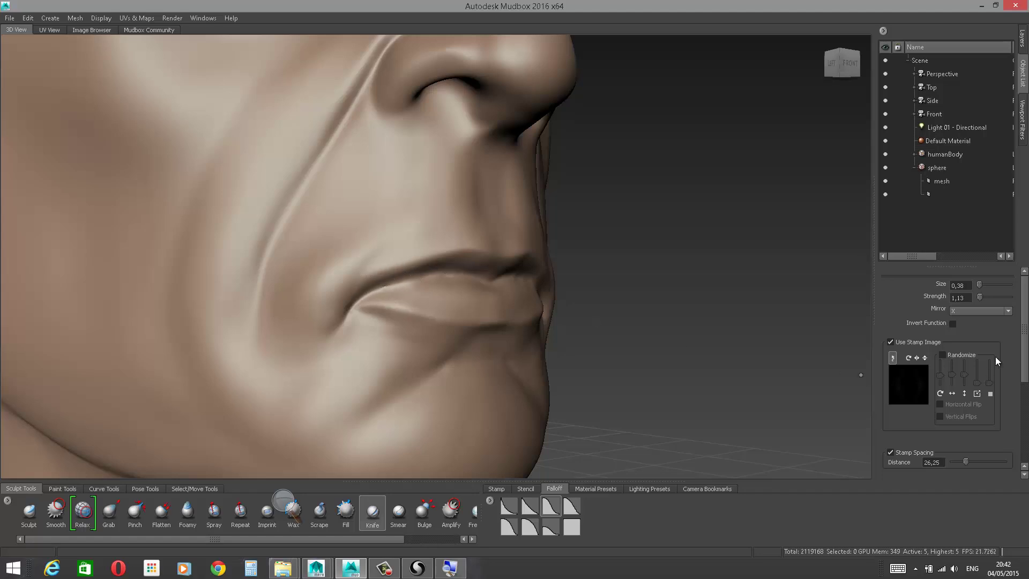
scroll(1023, 384, "down", 3)
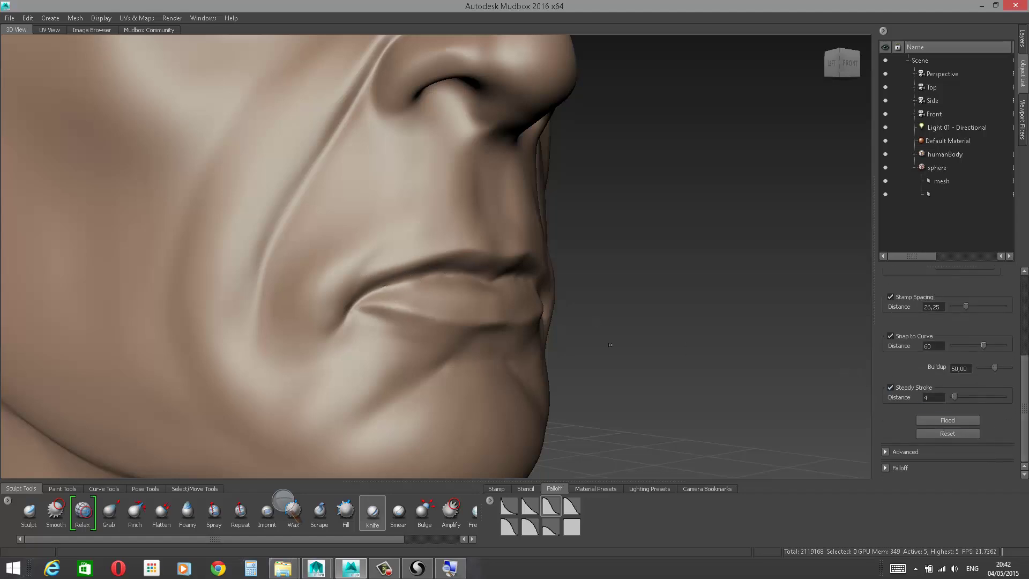
left_click_drag(382, 307, 364, 296, "shift")
left_click_drag(425, 272, 437, 270)
left_click_drag(371, 292, 402, 276)
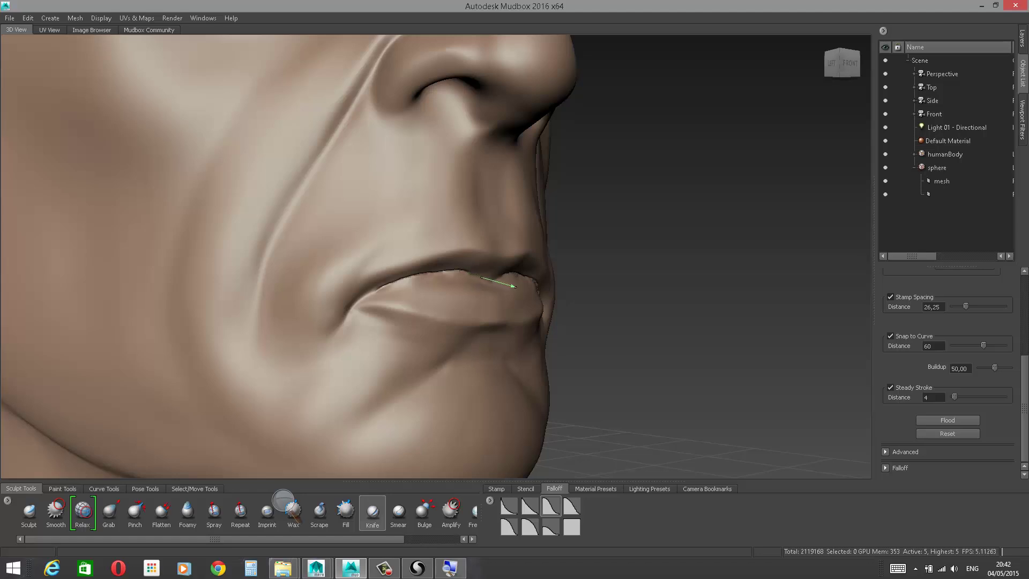
Step: Extend the Knife cut across the centre of the mouth and smooth the lips along the cut
mouse_move(463, 282)
left_mouse_down("alt")
mouse_move(320, 283)
mouse_move(366, 264)
mouse_move(409, 278)
left_mouse_up("alt")
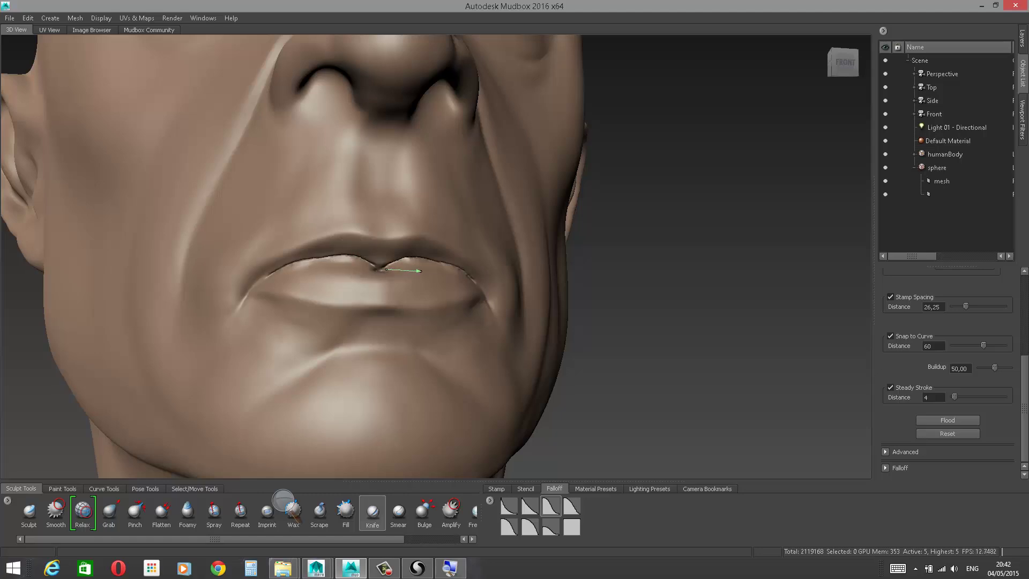
left_click_drag(647, 202, 645, 247, "alt")
left_click_drag(408, 329, 393, 328, "shift")
left_click_drag(175, 294, 552, 262, "alt")
left_click_drag(489, 288, 473, 280, "shift")
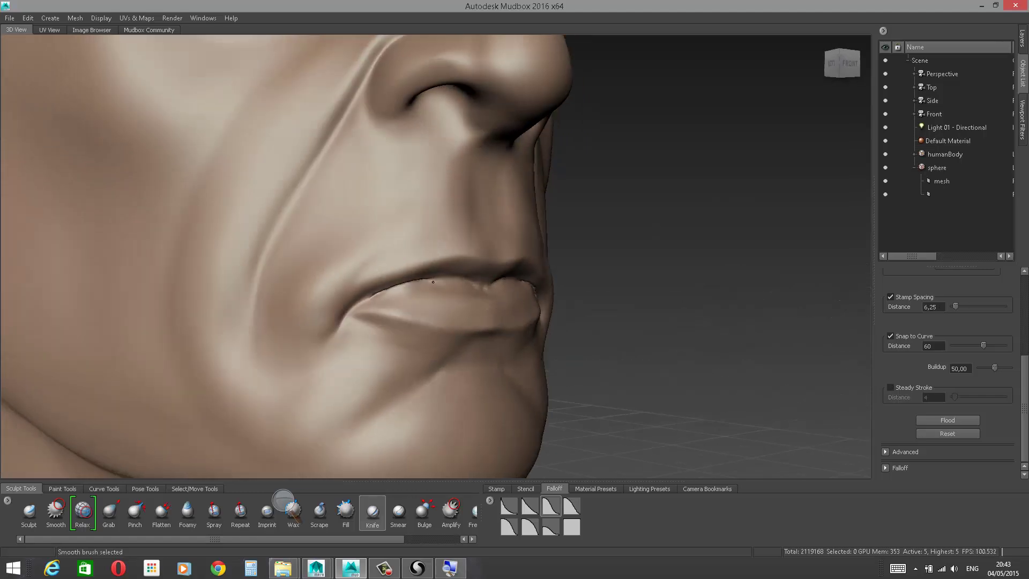
Step: Deepen the lip line from the mouth corner to its centre, reducing the Knife's Steady Stroke distance to 1 and smoothing rough spots
mouse_move(381, 290)
left_mouse_down("alt")
mouse_move(589, 268)
mouse_move(556, 244)
left_mouse_up("alt")
left_click_drag(341, 308, 383, 288)
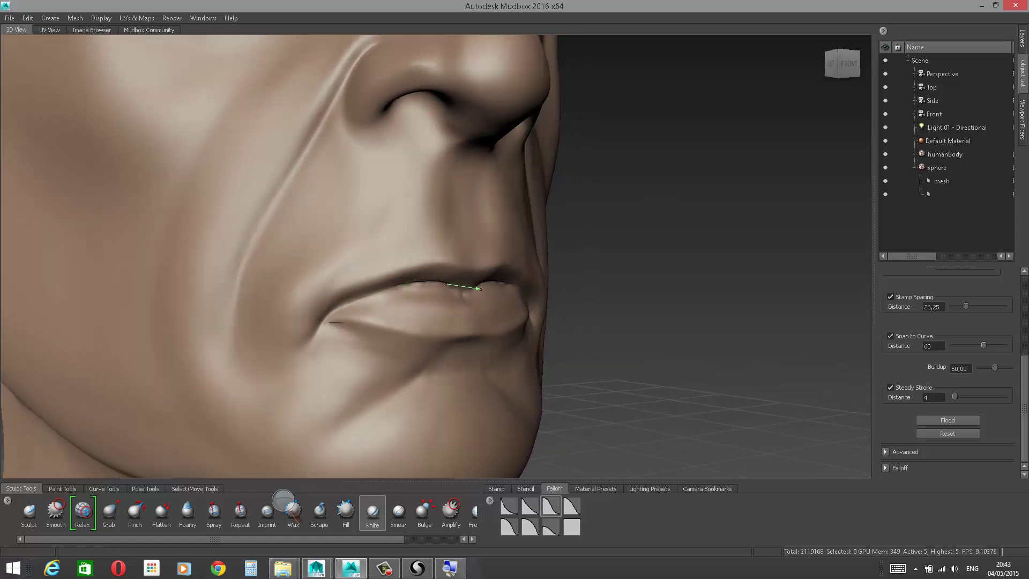
mouse_move(468, 288)
left_mouse_down()
mouse_move(427, 286)
mouse_move(450, 284)
left_mouse_up()
key("shift")
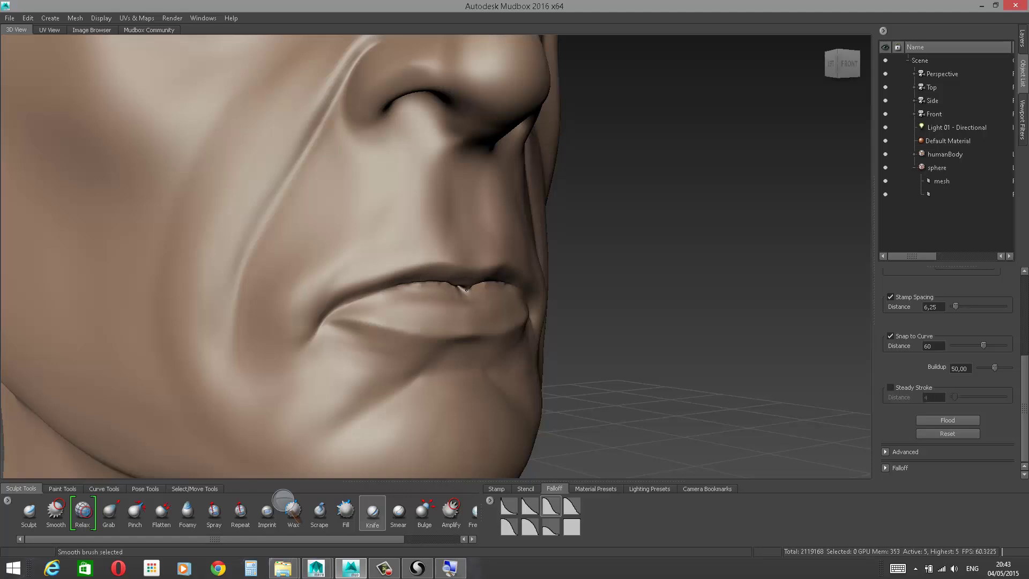
left_click_drag(443, 285, 447, 287)
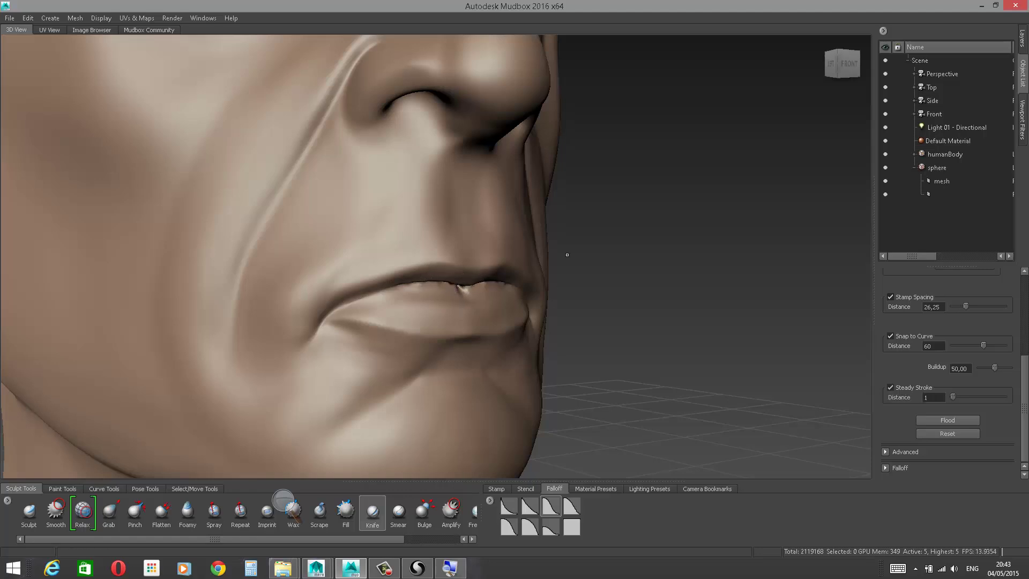
Step: Sharpen the outer part of the lip line out to the mouth corner with the Knife brush, working from below
left_click_drag(568, 255, 562, 213, "alt")
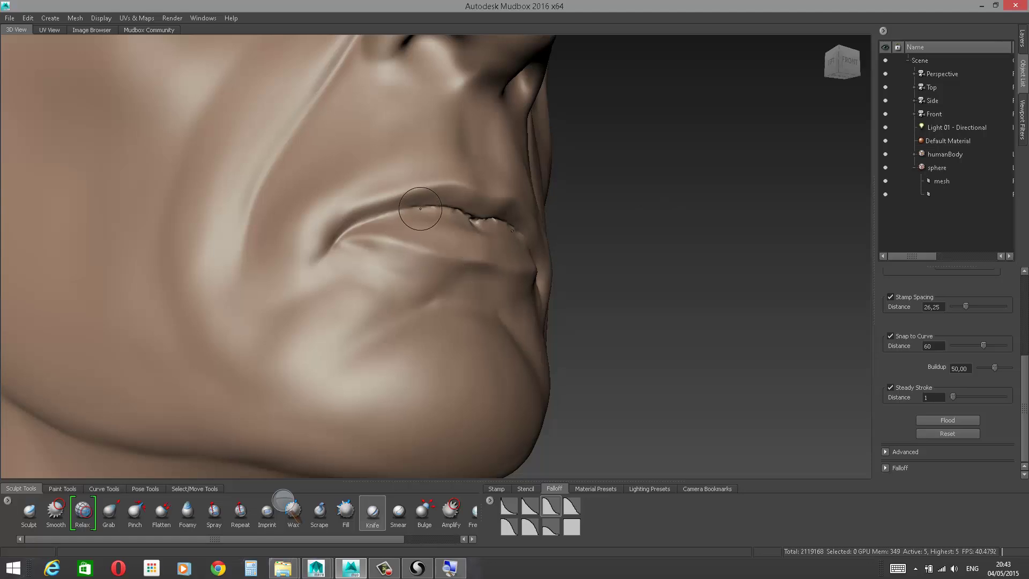
left_click_drag(420, 208, 399, 211)
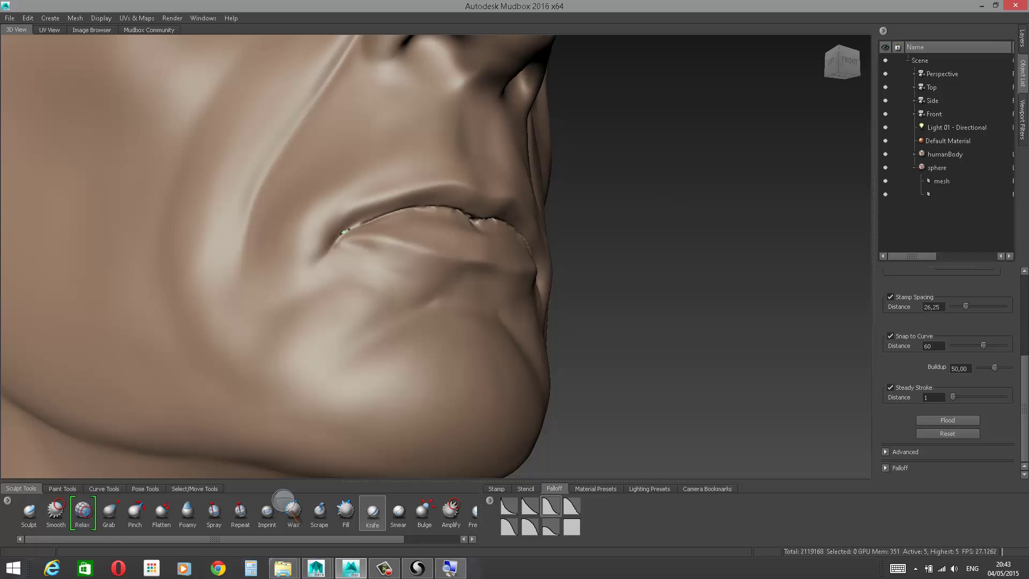
left_click_drag(341, 234, 339, 236)
left_click_drag(617, 166, 615, 176, "alt")
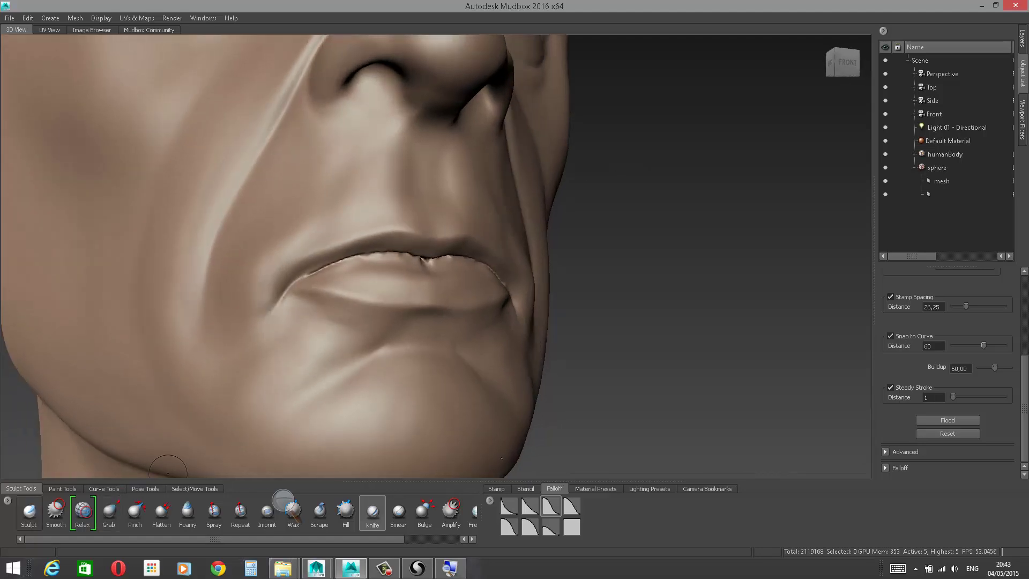
Step: Build up the centre of the lips with the Sculpt brush and smooth the ragged edge where they meet
left_click(29, 512)
mouse_move(404, 241)
left_mouse_down()
mouse_move(426, 247)
mouse_move(400, 252)
left_mouse_up()
left_click_drag(724, 158, 715, 224, "alt")
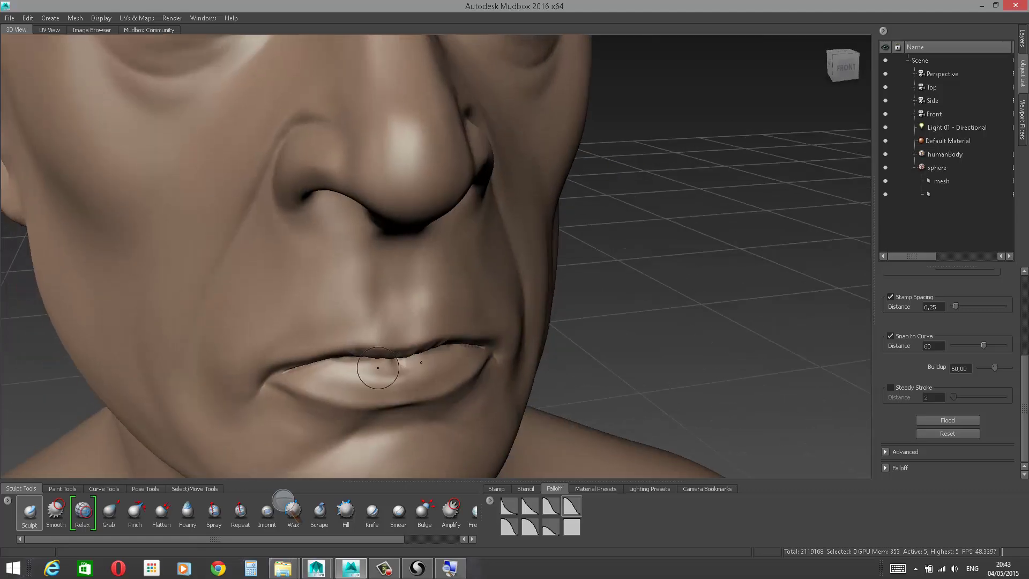
left_click_drag(385, 364, 402, 381)
left_click_drag(583, 273, 596, 214, "alt")
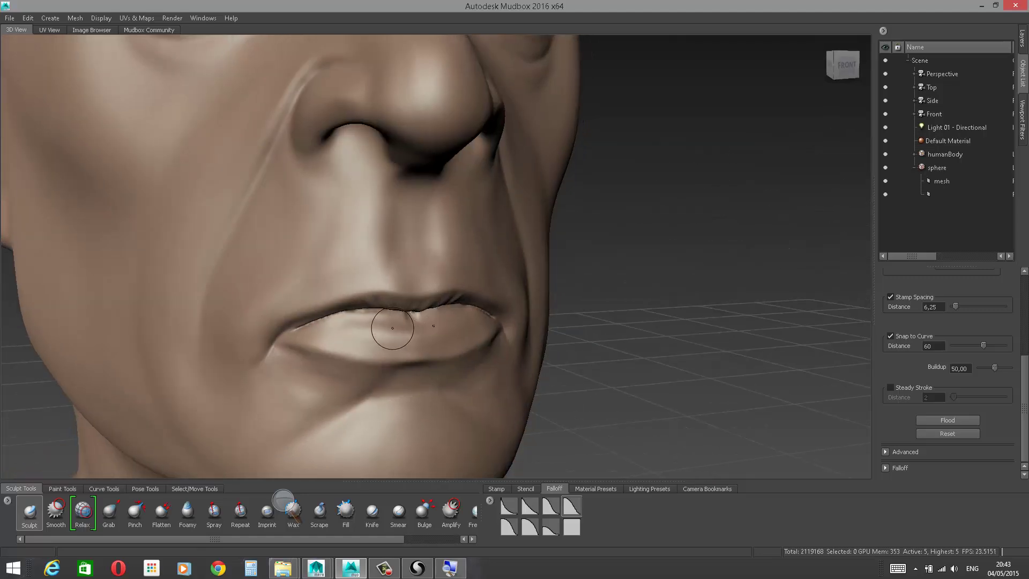
left_click_drag(369, 319, 411, 320, "shift")
mouse_move(411, 321)
left_mouse_down("shift")
mouse_move(382, 320)
mouse_move(421, 324)
mouse_move(374, 320)
left_mouse_up("shift")
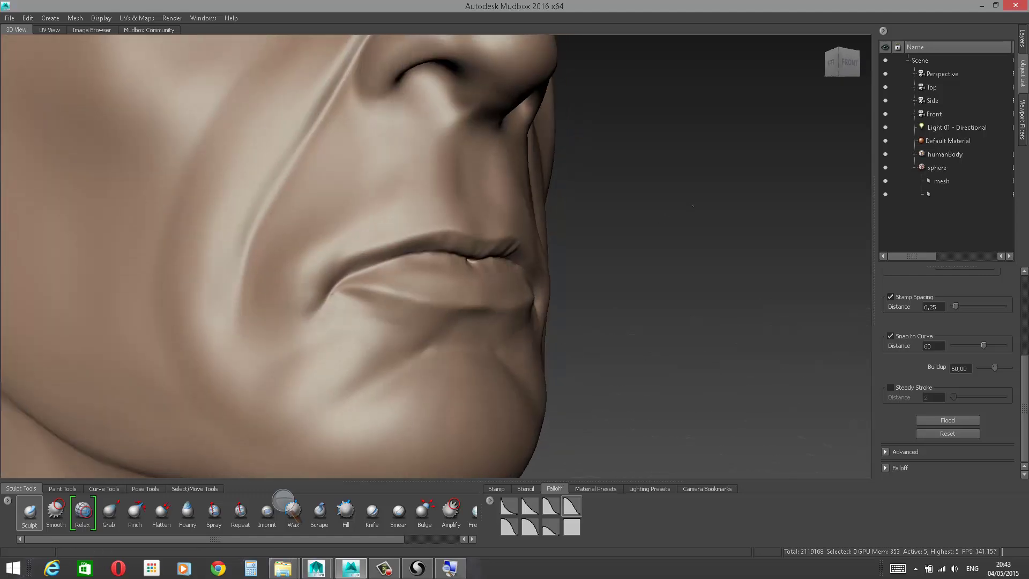
left_click(843, 65)
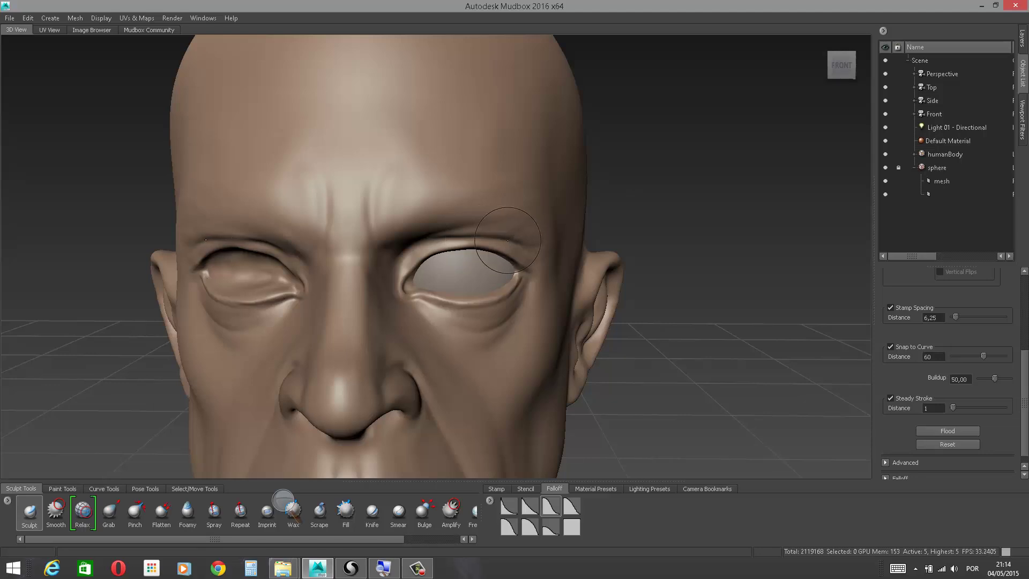
Step: Enlarge the Grab brush to 1.44 and reshape the inner eye corner and upper eyelid around the eyeball
key("shift")
mouse_move(692, 189)
left_mouse_down("alt")
mouse_move(677, 168)
mouse_move(661, 207)
left_mouse_up("alt")
right_click_drag(661, 207, 619, 197, "alt")
left_click_drag(620, 198, 633, 179, "alt")
right_click_drag(633, 179, 676, 185, "alt")
middle_click_drag(675, 185, 658, 262, "alt")
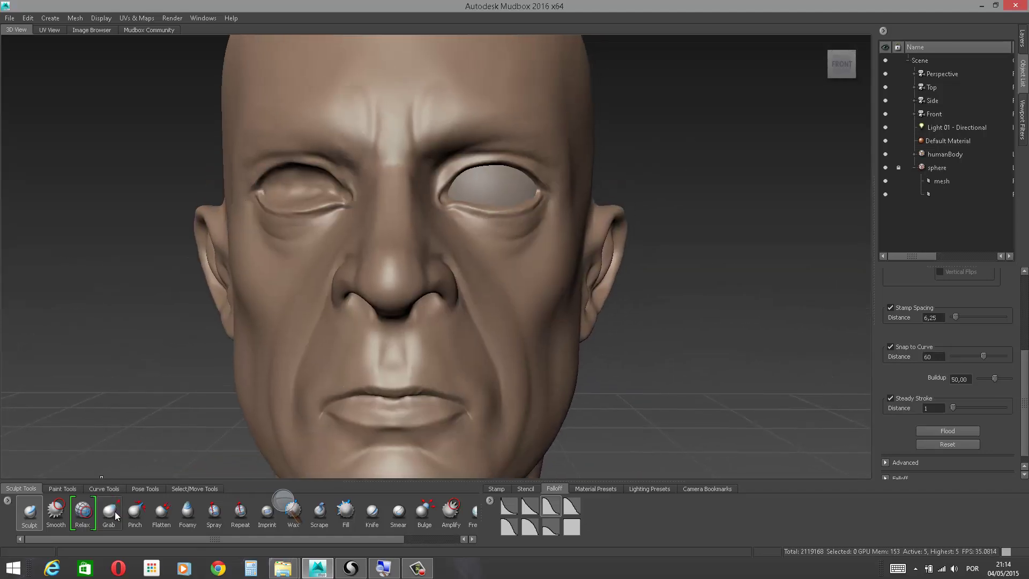
left_click(114, 513)
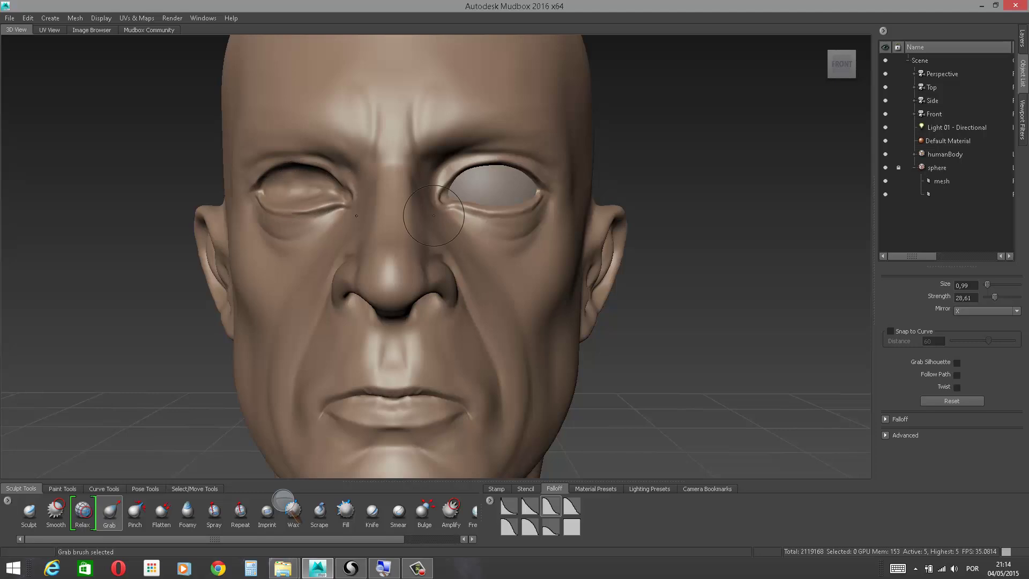
left_click_drag(468, 170, 485, 159)
key("b")
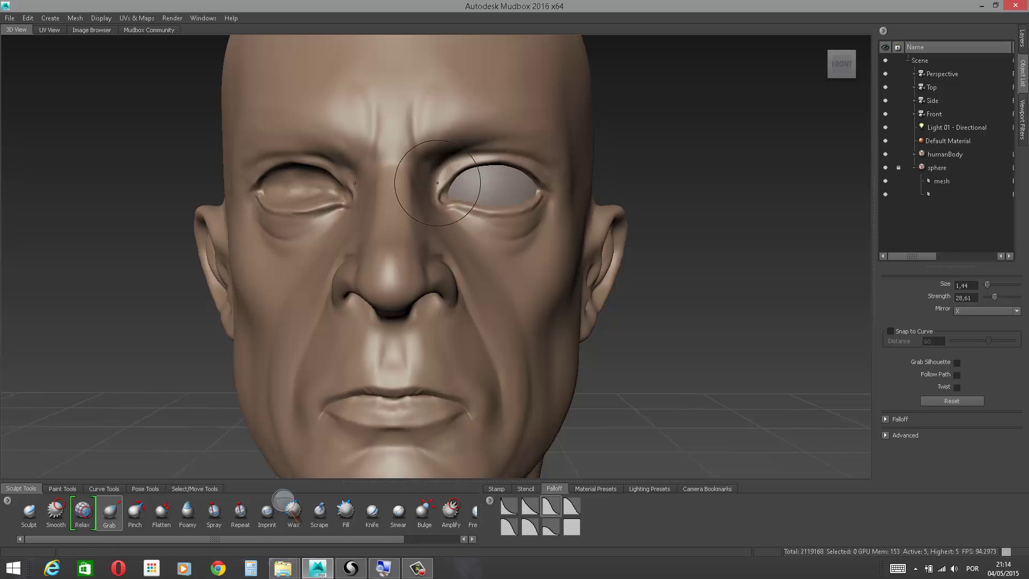
mouse_move(440, 185)
left_mouse_down()
mouse_move(482, 160)
mouse_move(507, 160)
left_mouse_up()
Step: Adjust the lower eyelid along the eyeball and refine the lids with smoothing
left_click_drag(461, 211, 531, 207)
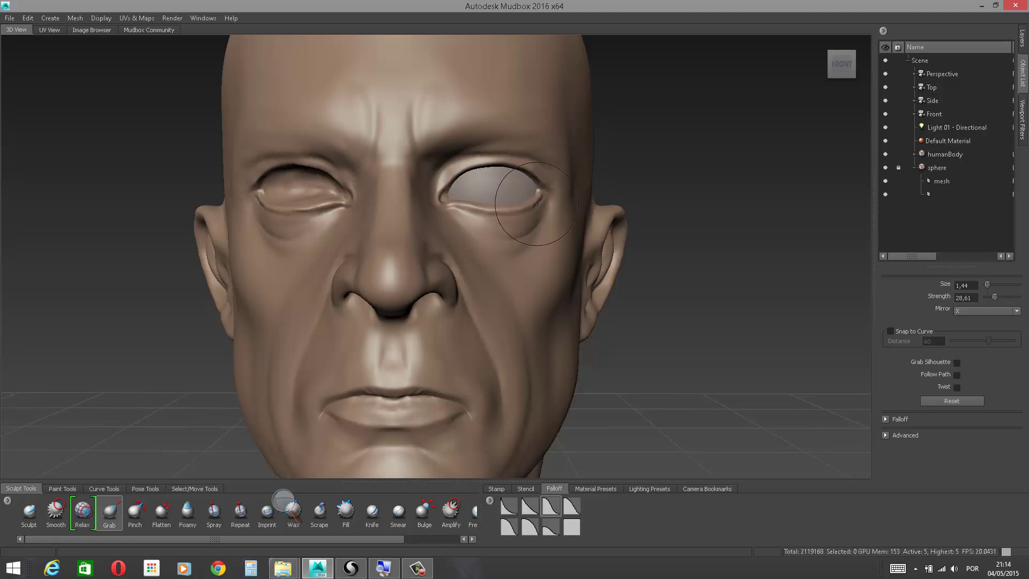
key("shift")
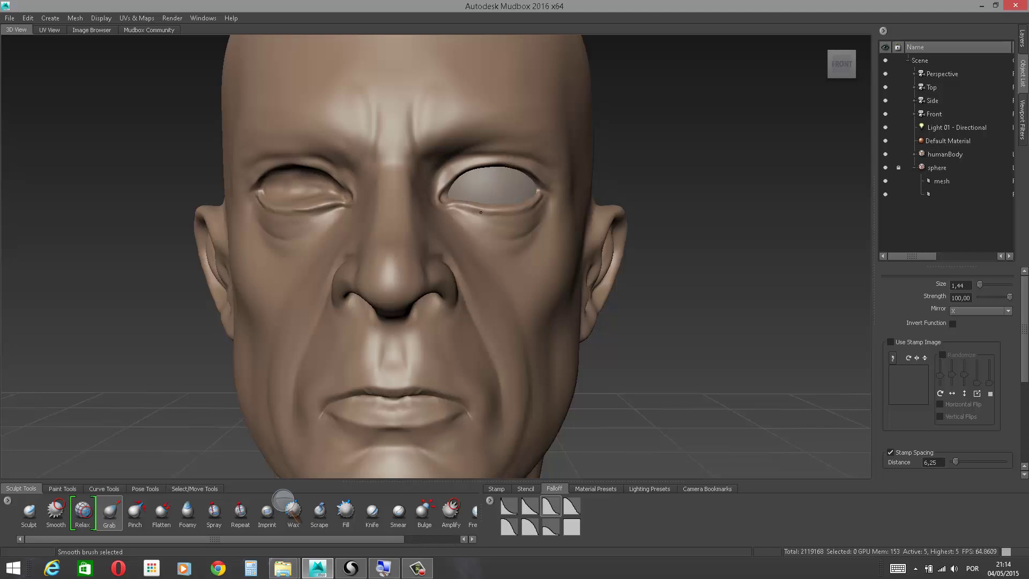
left_click_drag(504, 161, 451, 169)
Step: Try to make the humanBody mesh symmetrical across X, mirroring left to right
scroll(685, 259, "down", 3)
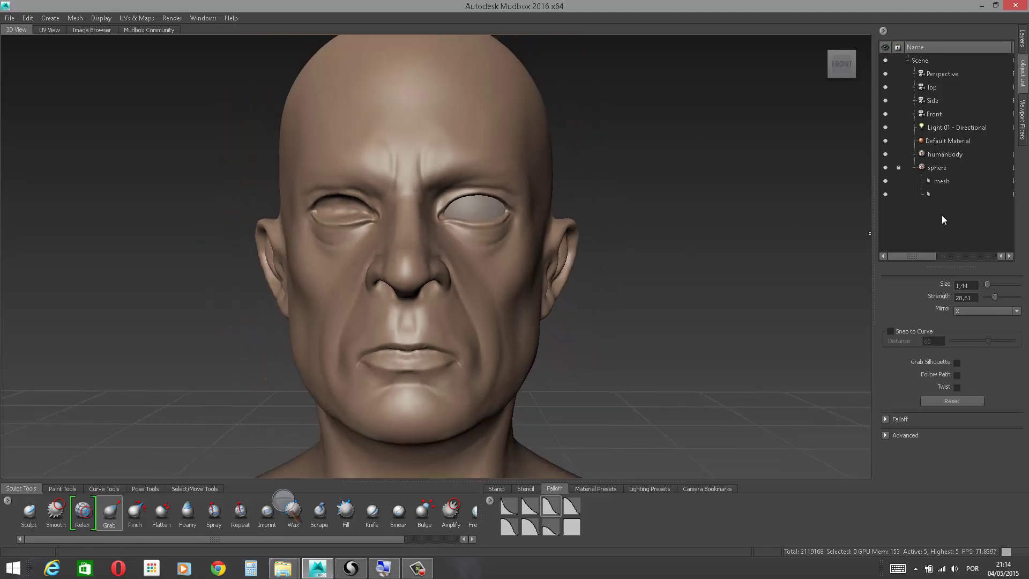
left_click(947, 154)
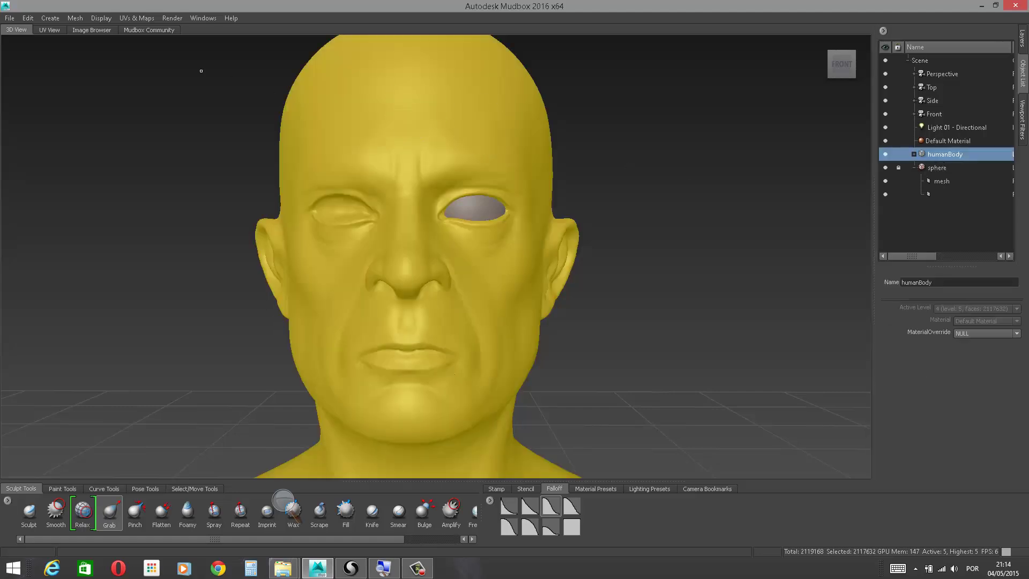
left_click(74, 17)
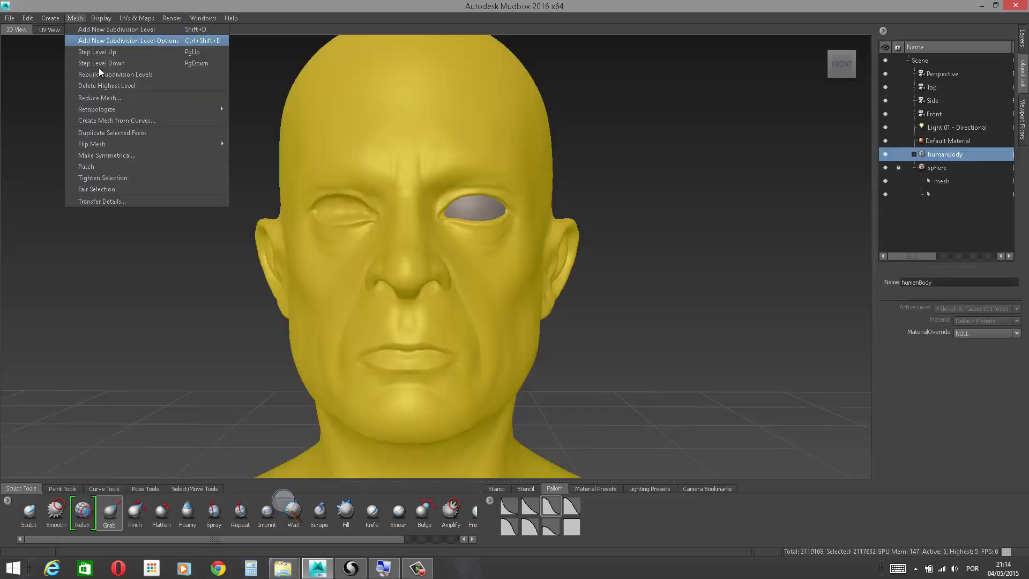
left_click(139, 156)
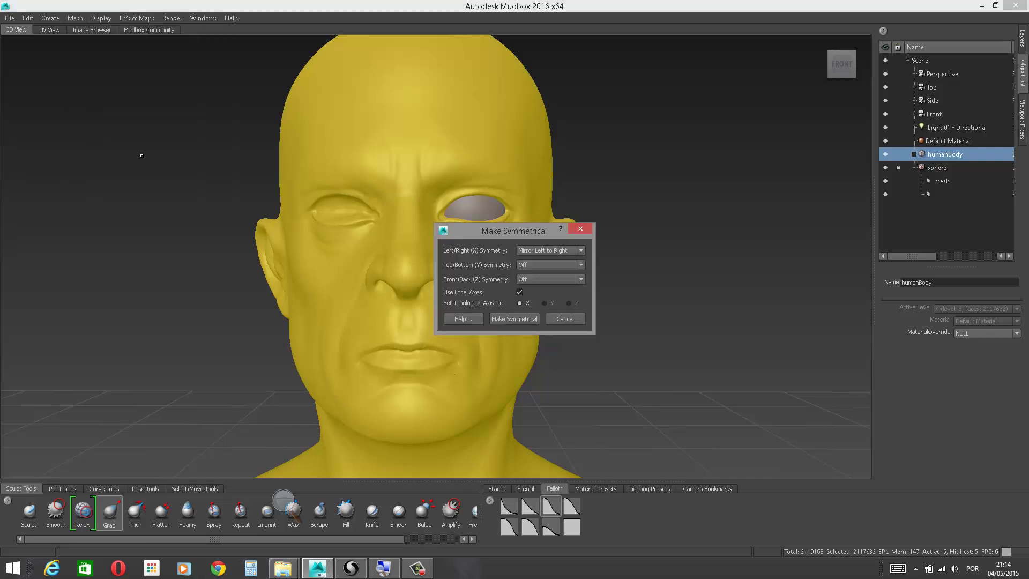
left_click_drag(503, 232, 615, 146)
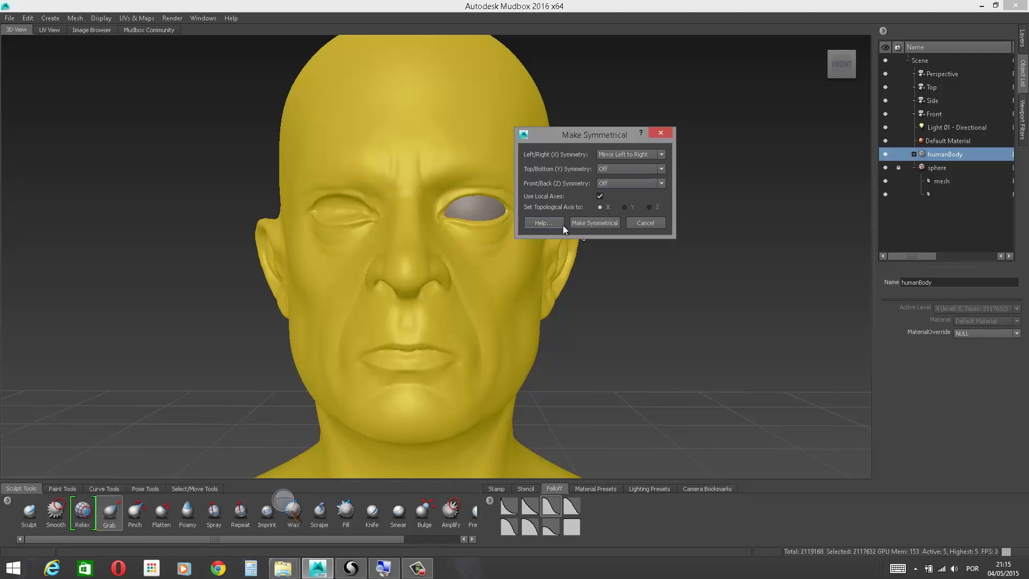
left_click(597, 223)
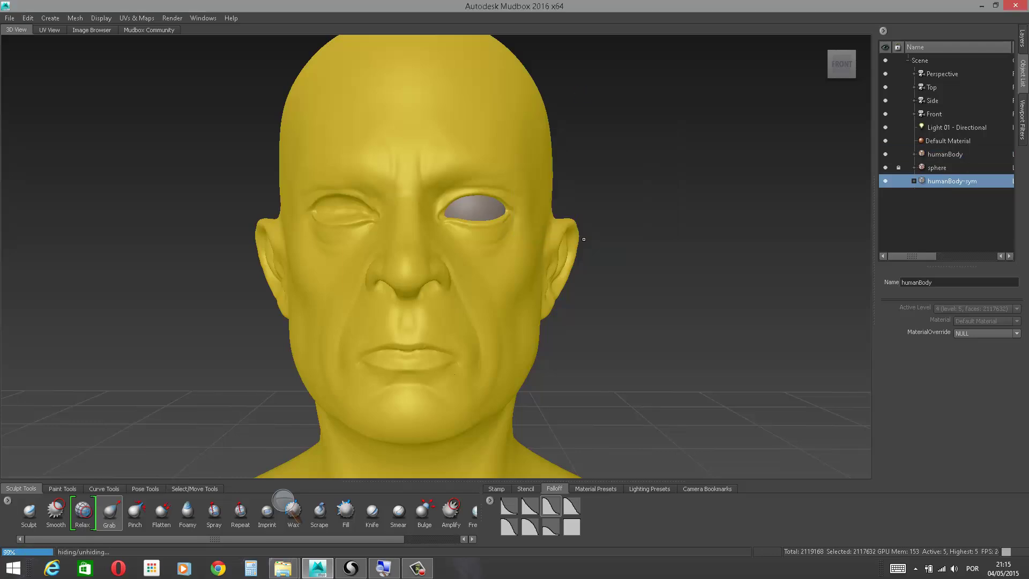
left_click_drag(541, 104, 578, 110, "alt")
left_click_drag(583, 120, 545, 115, "alt")
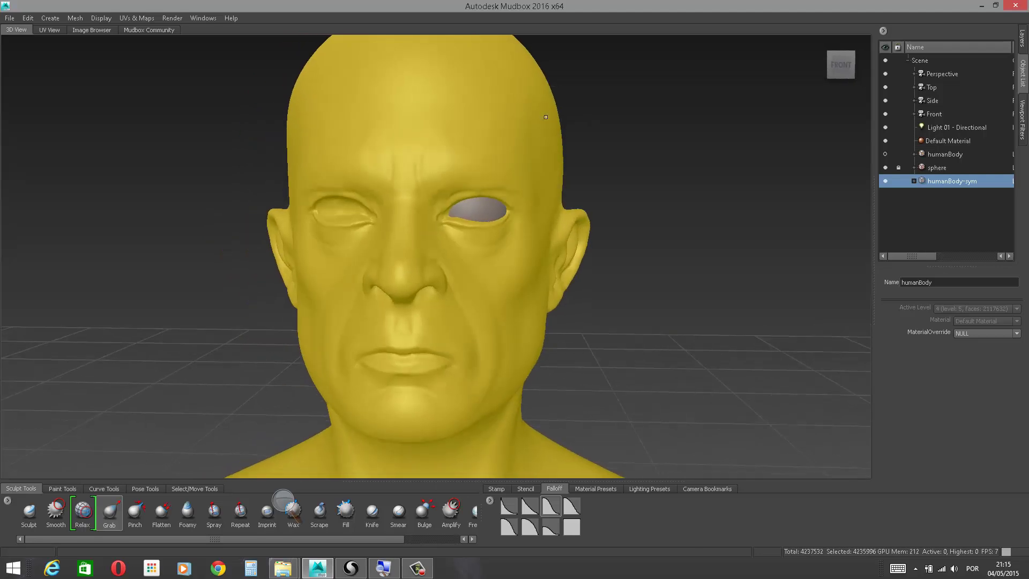
Step: Undo the left-to-right symmetry of the body and clear the mesh selection
key("ctrl+z")
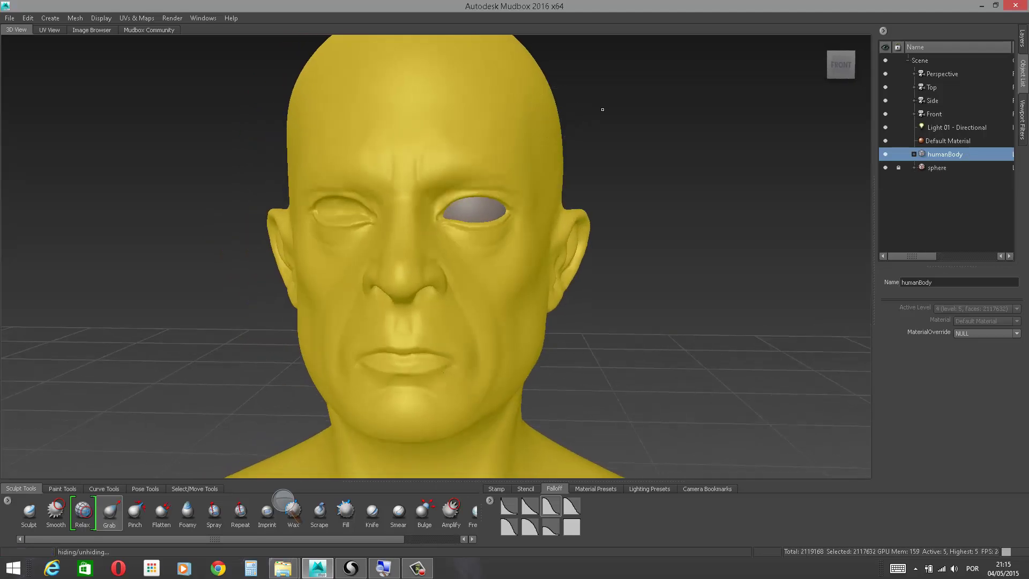
key("ctrl+z")
left_click_drag(606, 115, 558, 126, "alt")
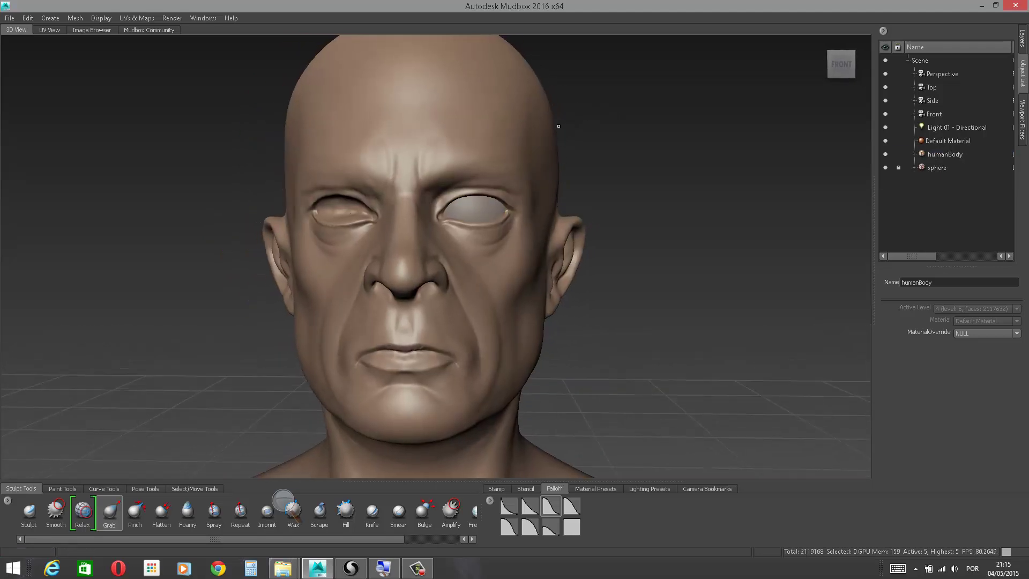
Step: Make the humanBody mesh symmetrical across X with Mirror Right to Left
left_click(953, 155)
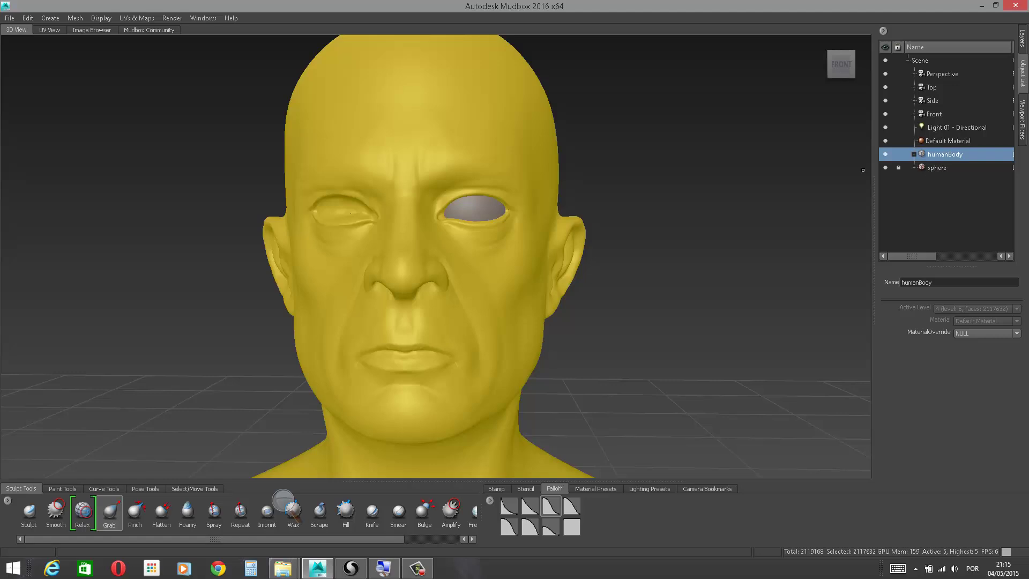
left_click(75, 18)
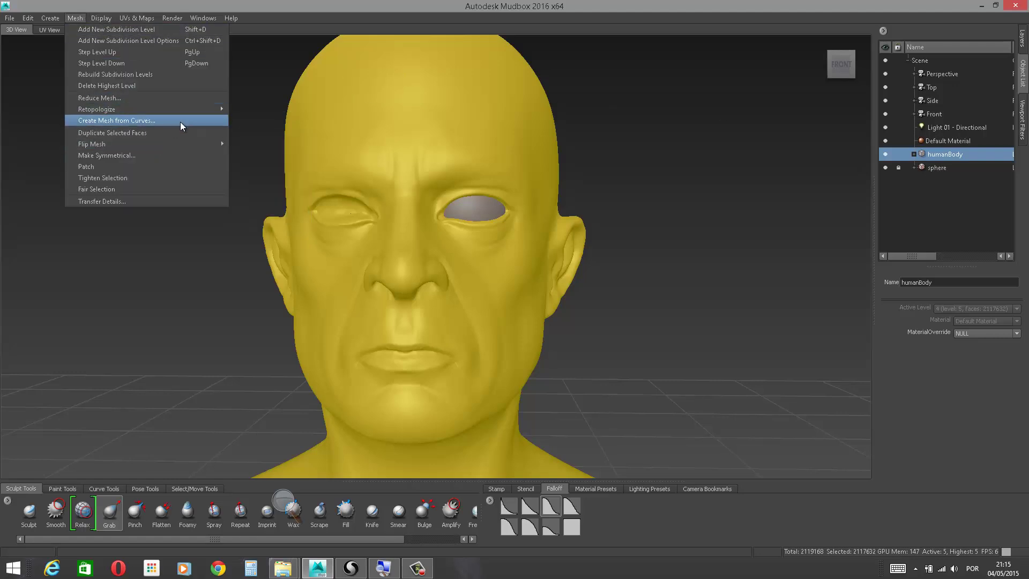
left_click(185, 155)
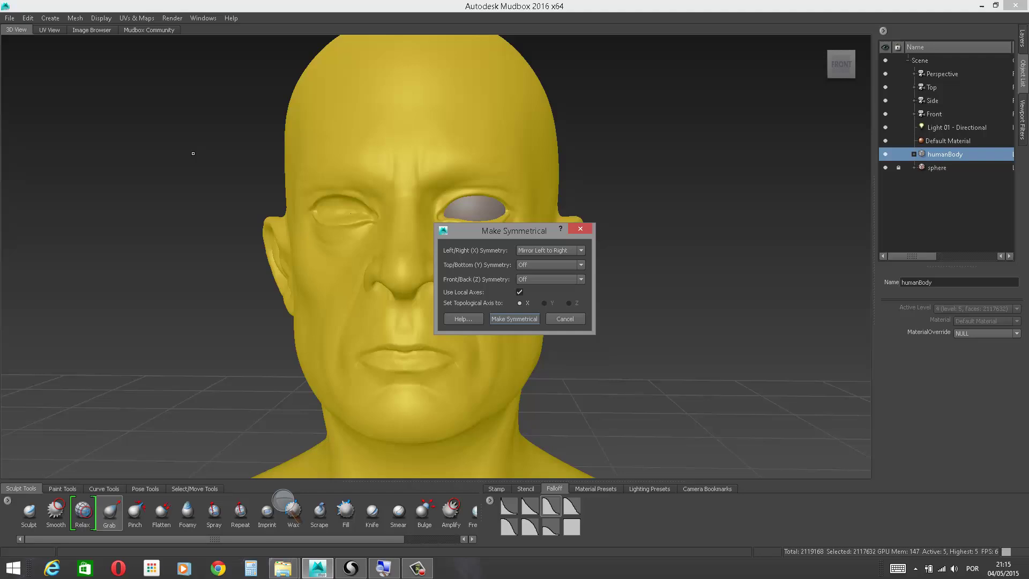
left_click(540, 249)
left_click(545, 274)
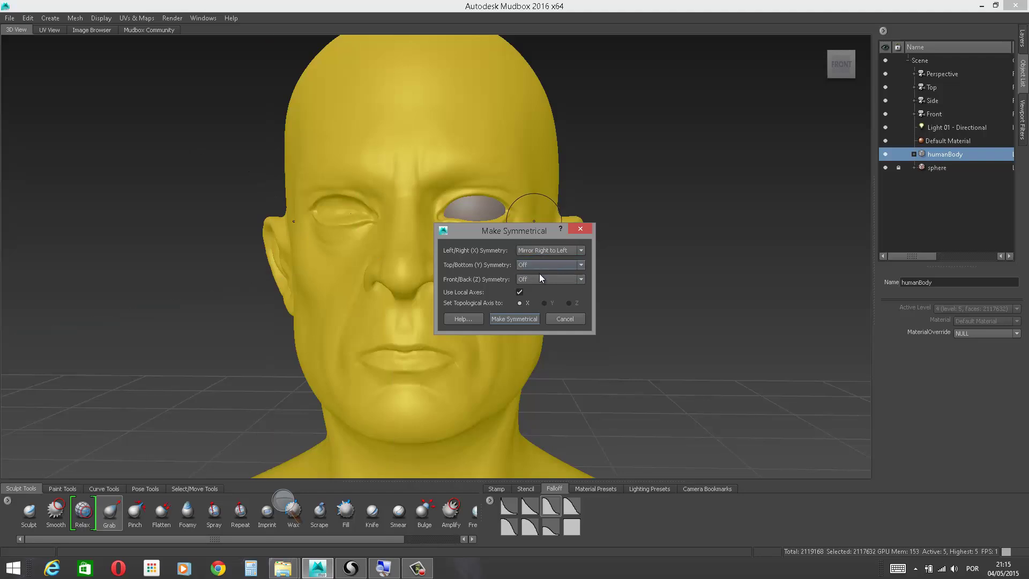
left_click(512, 319)
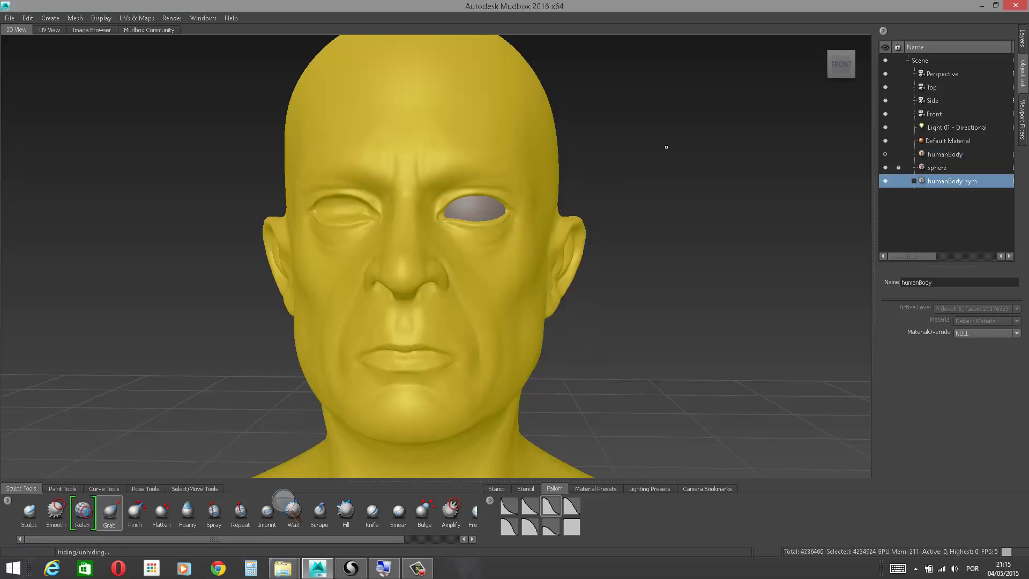
left_click_drag(666, 147, 620, 156, "alt")
Step: Make the eyeball sphere symmetrical across X with Mirror Right to Left
left_click(934, 168)
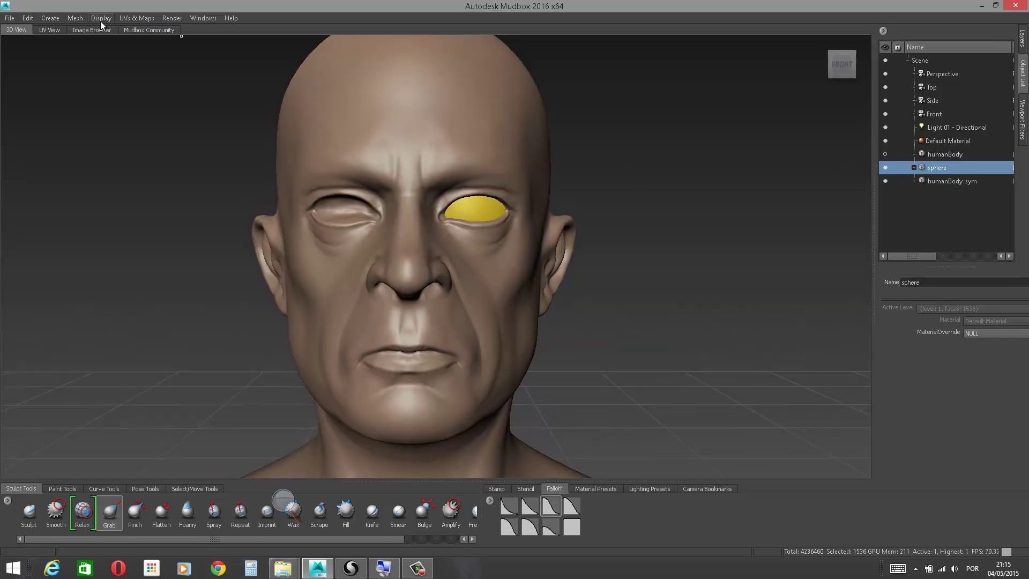
left_click(78, 21)
left_click(105, 156)
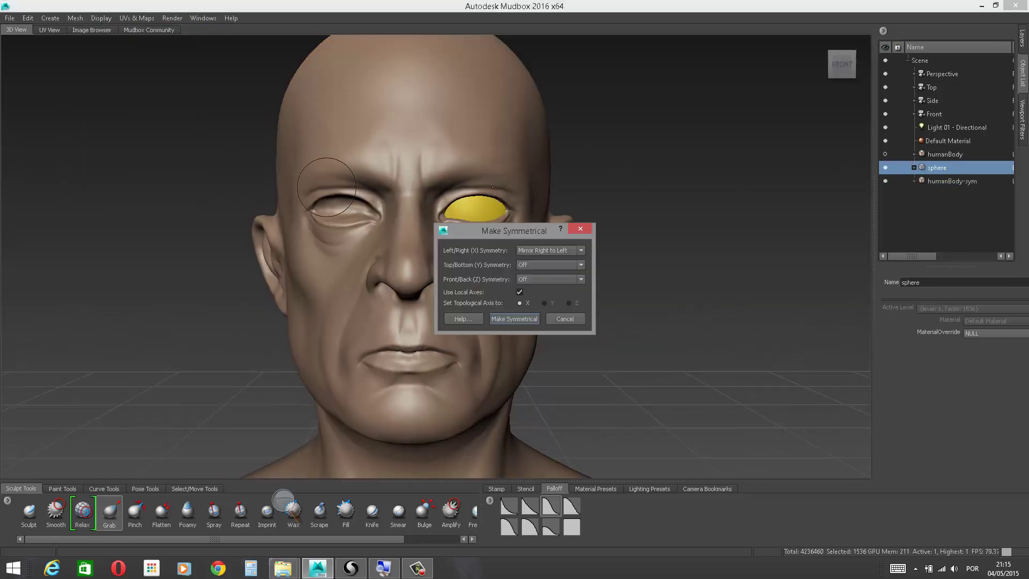
left_click(500, 319)
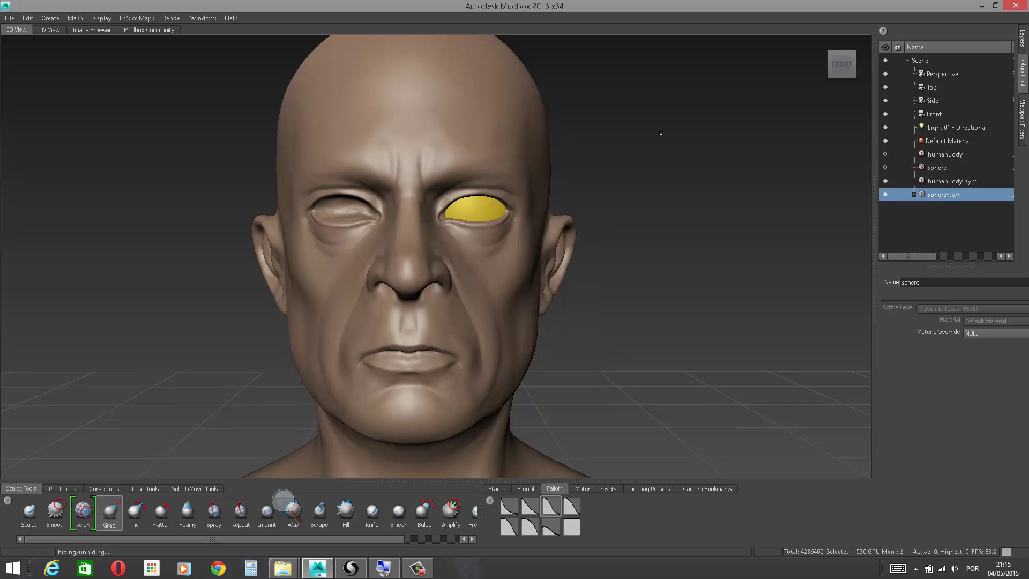
mouse_move(635, 162)
left_mouse_down("alt")
mouse_move(658, 167)
mouse_move(641, 163)
left_mouse_up("alt")
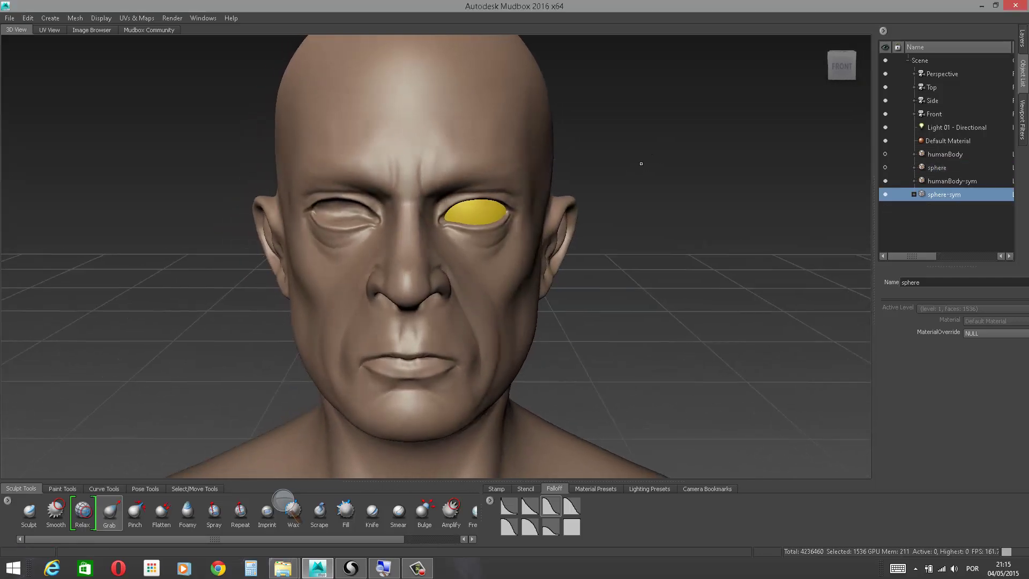
right_click_drag(641, 163, 671, 112, "alt")
left_click_drag(671, 113, 656, 103, "alt")
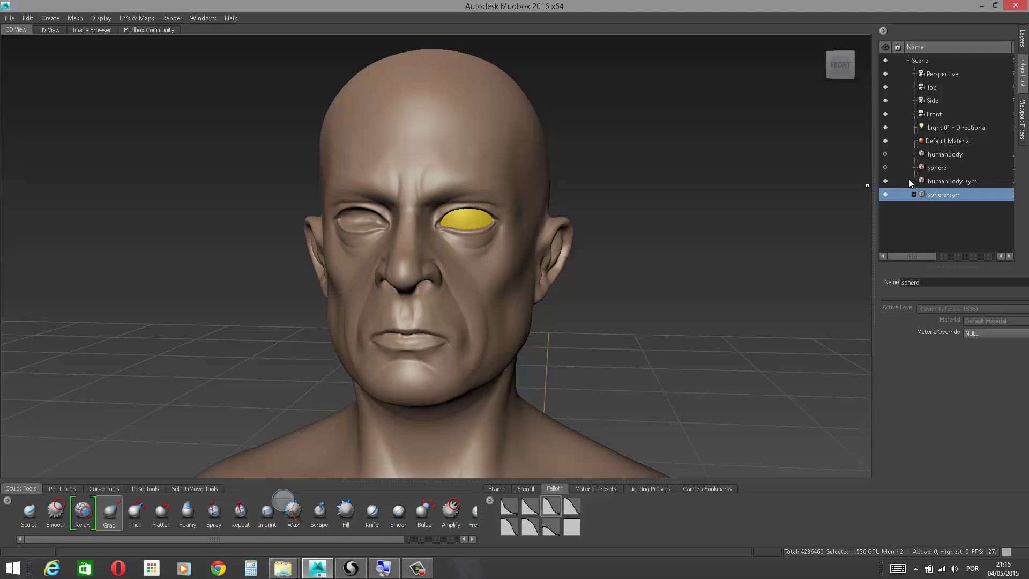
Step: Show and hide the original sphere to compare it with its symmetrical copy
left_click(886, 167)
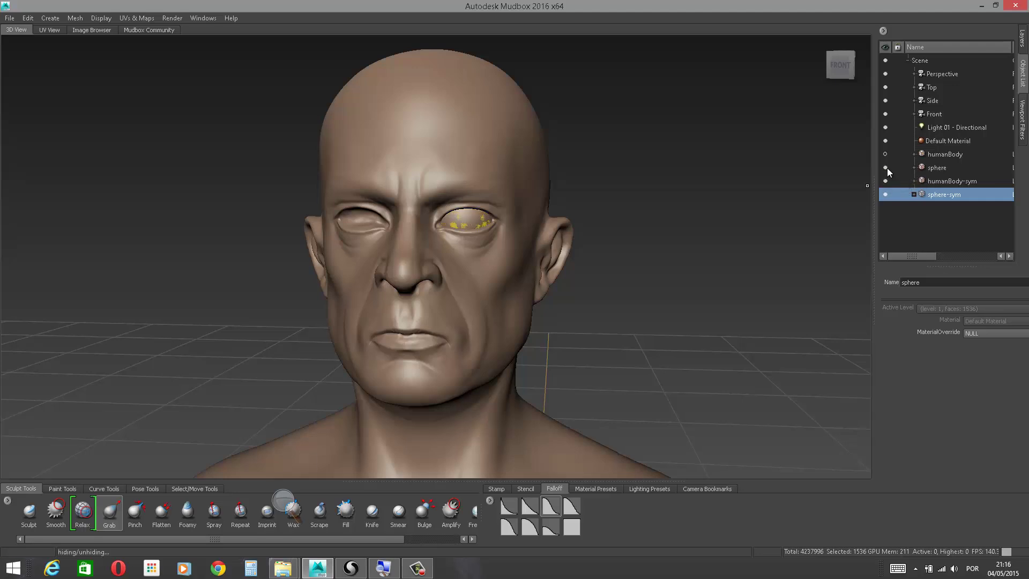
left_click(886, 168)
left_click(941, 169)
left_click(937, 155)
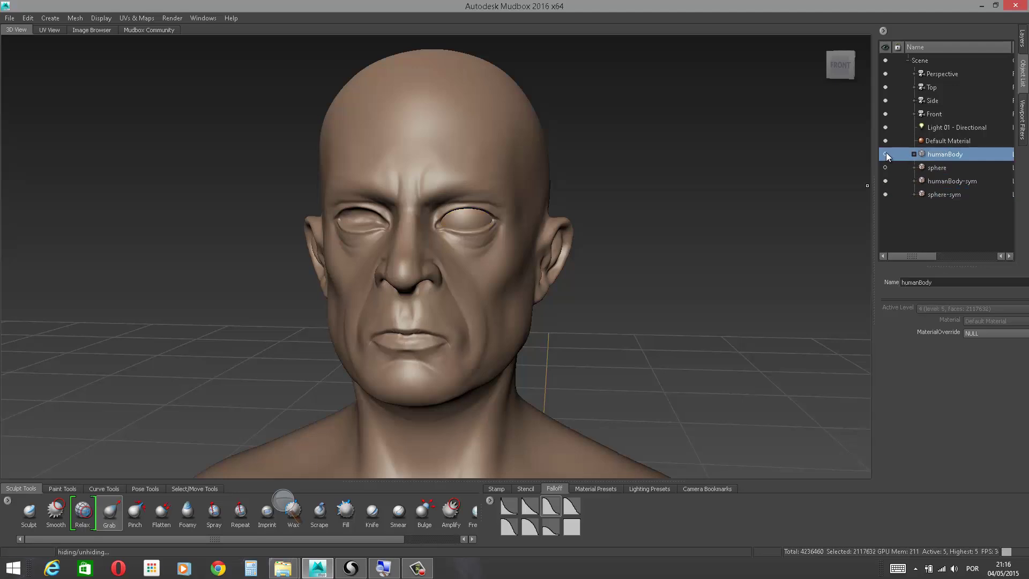
Step: Send humanBody-sym to Maya as a new scene, discarding the untitled scene's changes and closing the new-features dialog
left_click(942, 182)
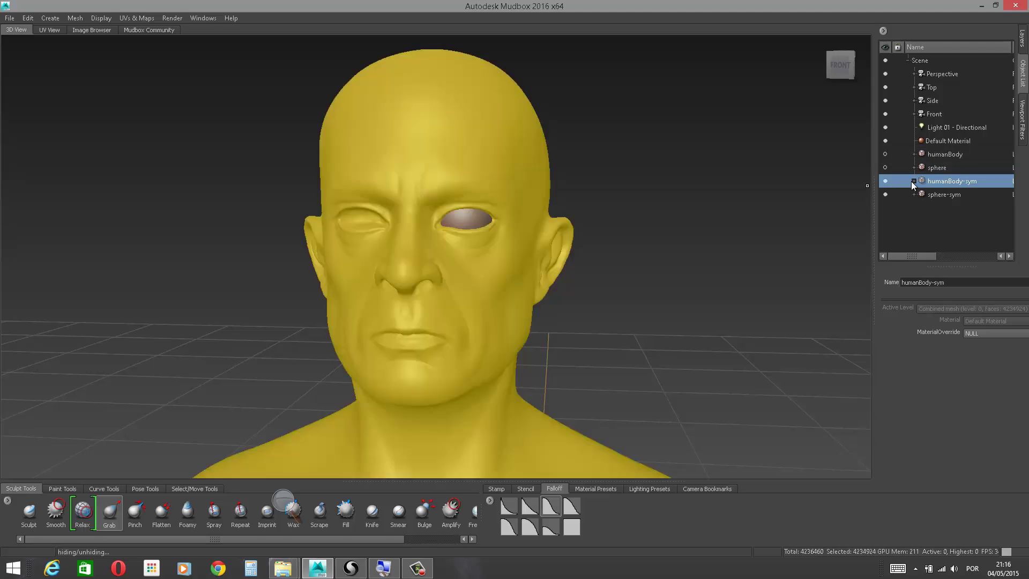
mouse_move(639, 223)
left_mouse_down("alt")
mouse_move(664, 228)
mouse_move(637, 224)
left_mouse_up("alt")
right_click_drag(695, 217, 677, 247, "alt")
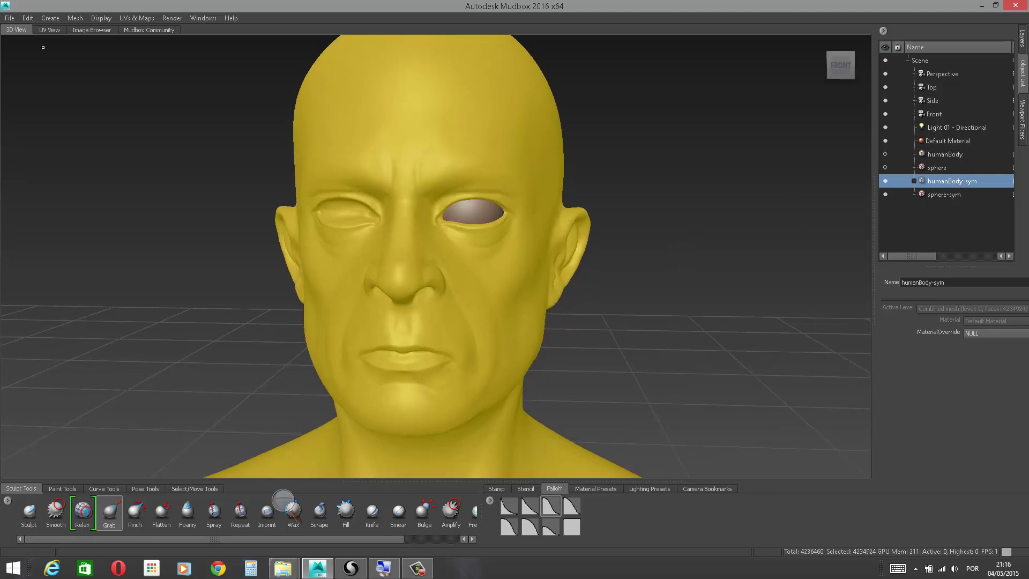
left_click(10, 17)
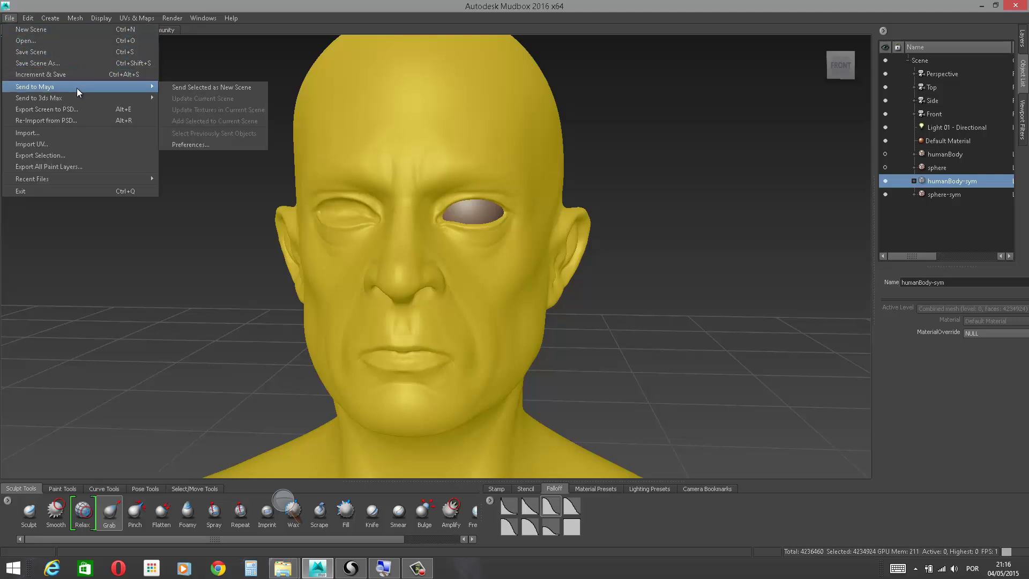
mouse_move(147, 90)
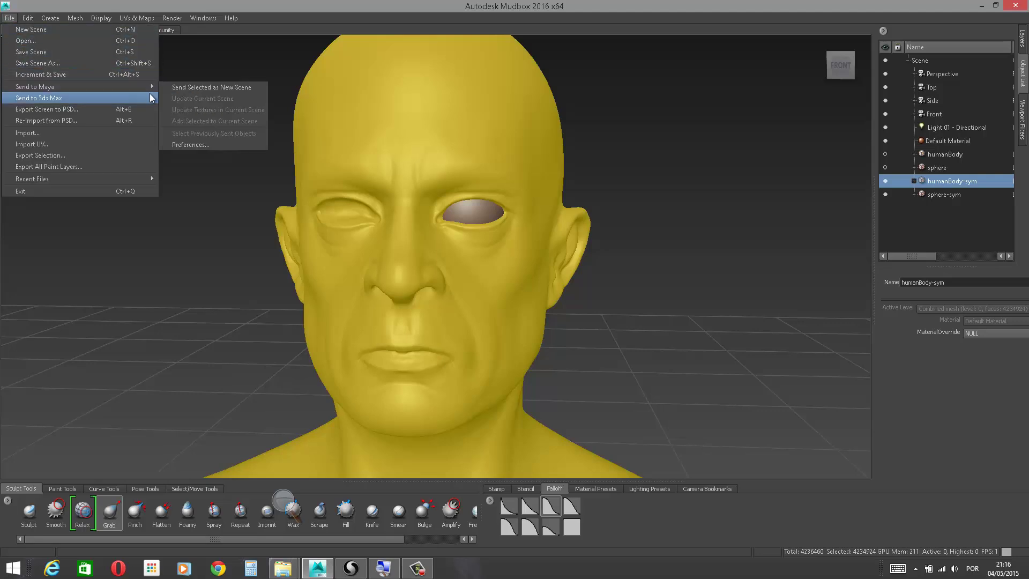
left_click(237, 87)
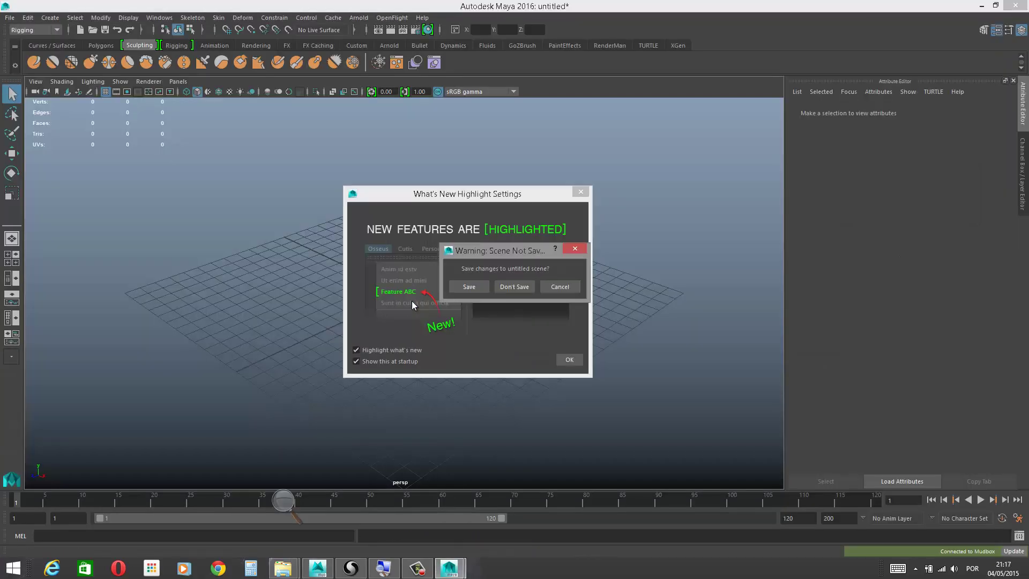
left_click(514, 287)
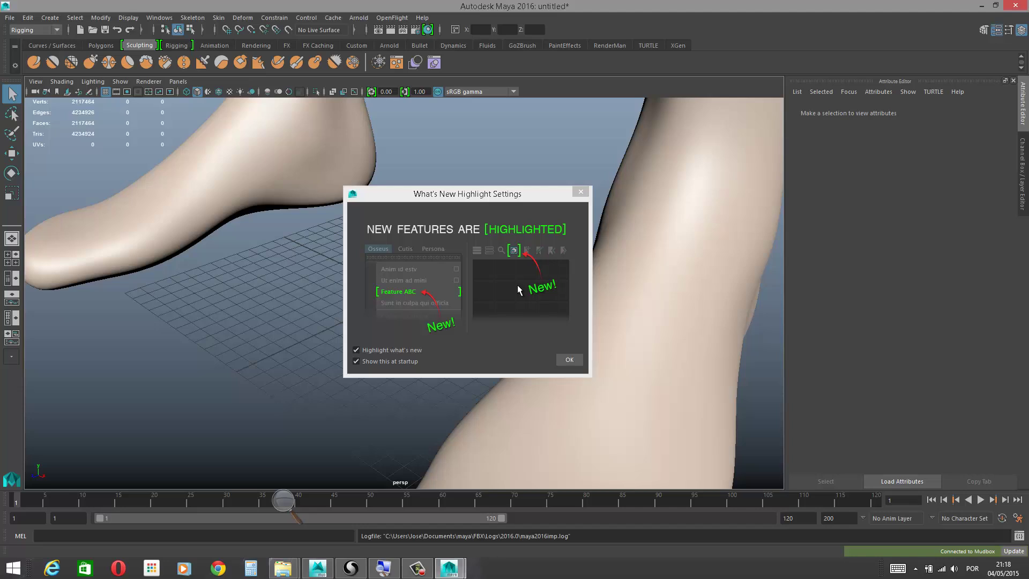
left_click(574, 360)
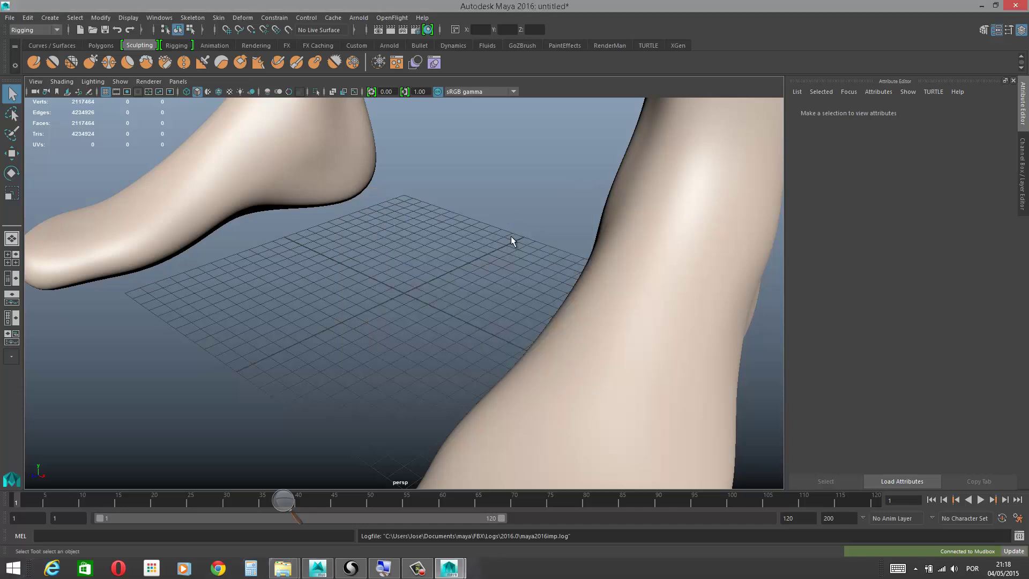
Step: Examine the full body of the imported figure in the Maya perspective view from the front
right_click_drag(513, 242, 488, 183, "alt")
middle_click_drag(489, 183, 457, 319, "alt")
right_click_drag(457, 319, 424, 207, "alt")
middle_click_drag(424, 207, 432, 330, "alt")
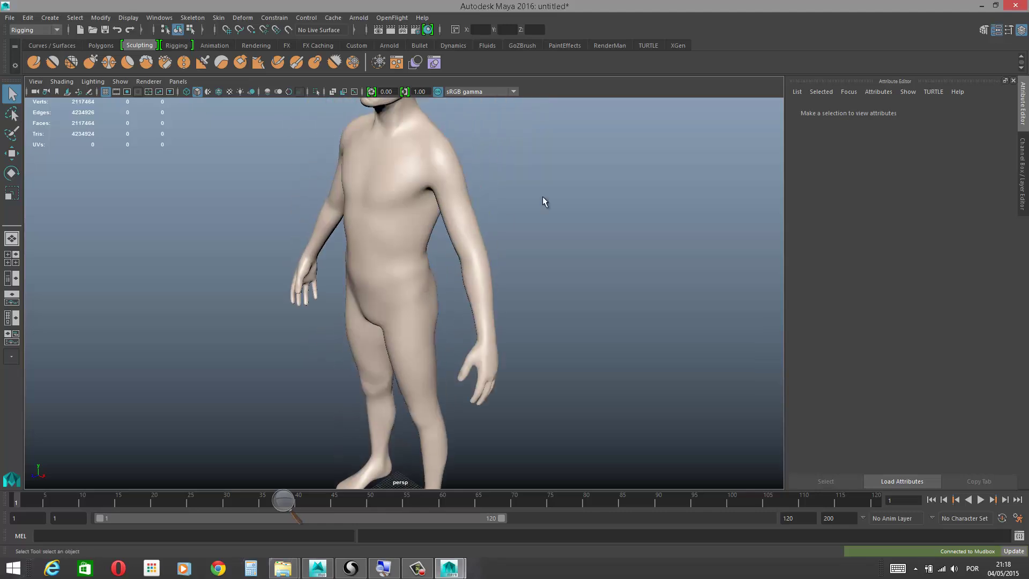
left_click_drag(542, 196, 590, 175, "alt")
right_click_drag(591, 175, 617, 146, "alt")
middle_click_drag(549, 229, 542, 295, "alt")
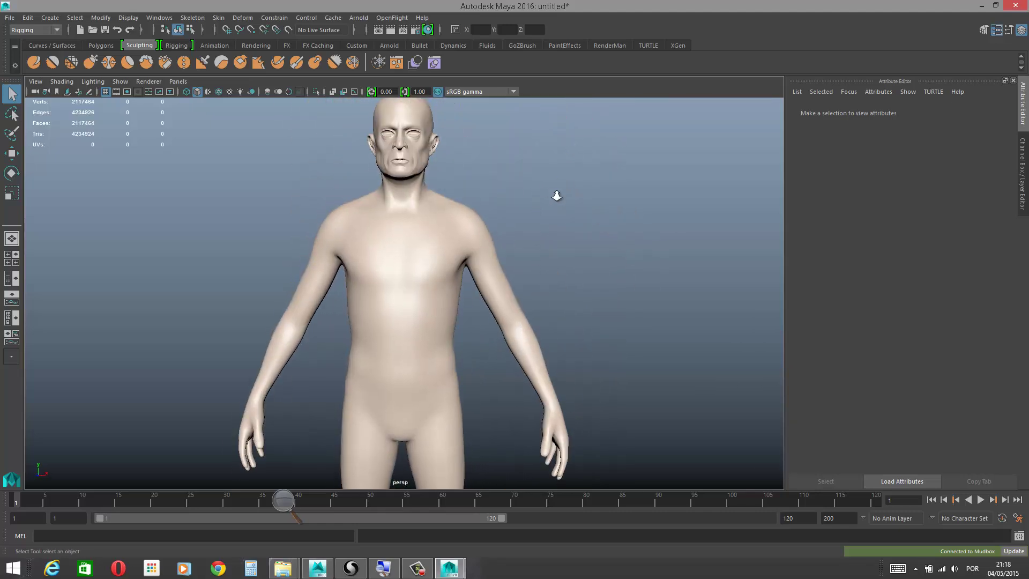
Step: Examine the head of the imported figure up close in a three-quarter view
right_click_drag(557, 196, 574, 185, "alt")
middle_click_drag(560, 188, 544, 327, "alt")
right_click_drag(514, 426, 584, 300, "alt")
left_click_drag(628, 263, 570, 239, "alt")
middle_click_drag(512, 184, 751, 284, "alt")
right_click_drag(621, 248, 640, 231, "alt")
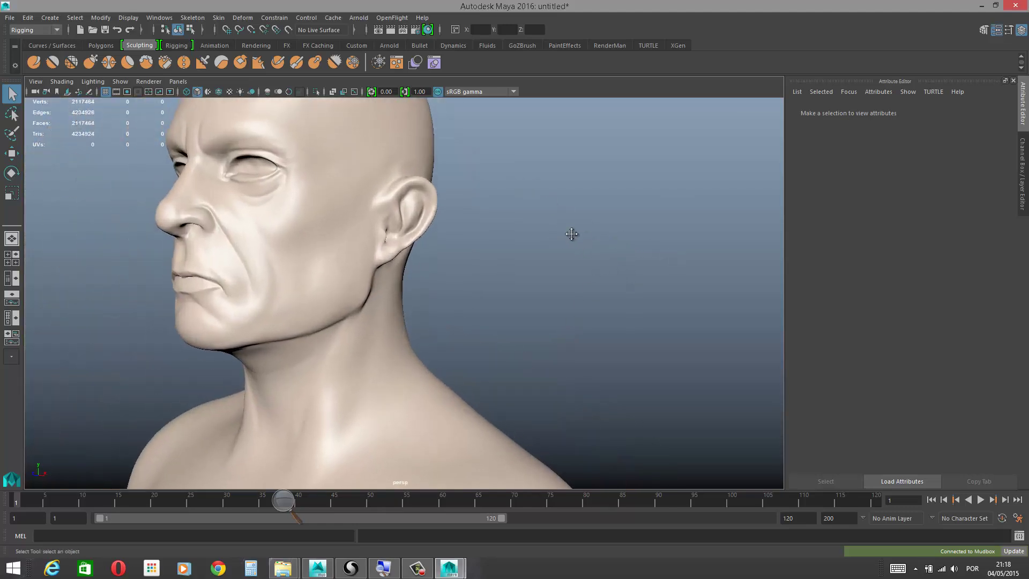
middle_click_drag(572, 235, 661, 315, "alt")
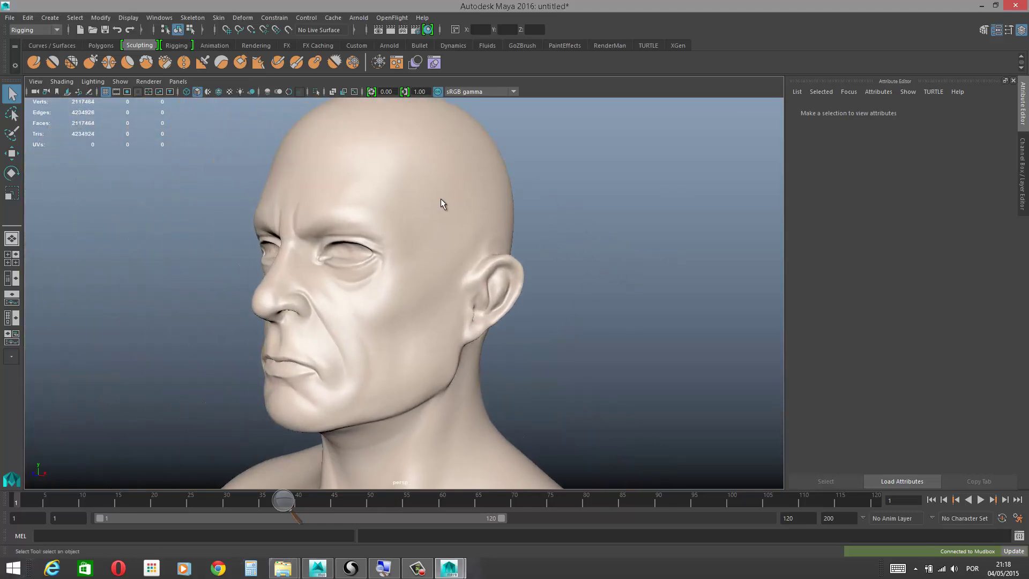
Step: Select the imported body mesh and show its attributes in the Channel Box
left_click(218, 94)
mouse_move(426, 224)
right_mouse_down("alt")
mouse_move(464, 381)
mouse_move(464, 230)
right_mouse_up("alt")
left_click(1024, 178)
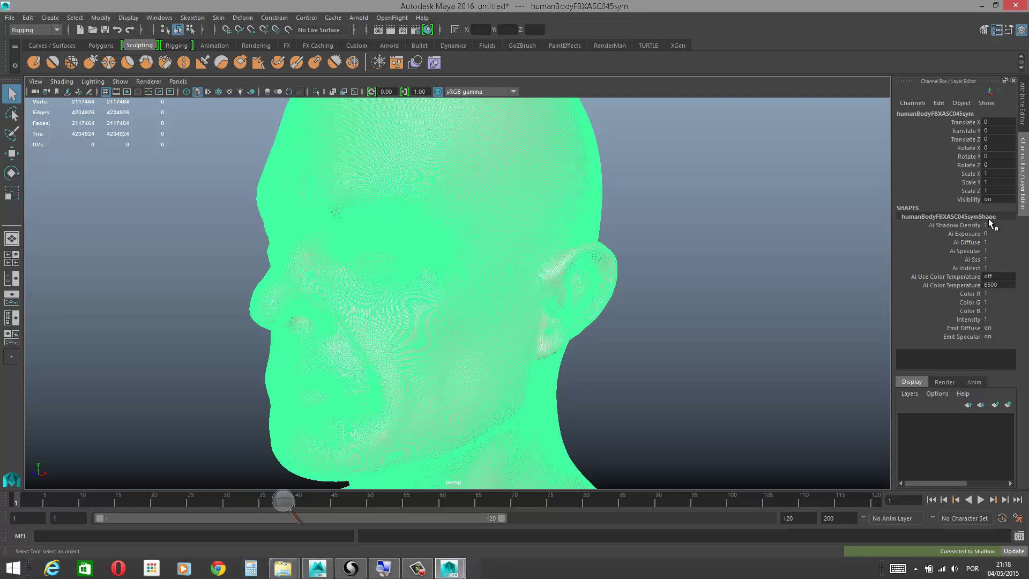
left_click(1024, 121)
left_click(1024, 142)
left_click(671, 266)
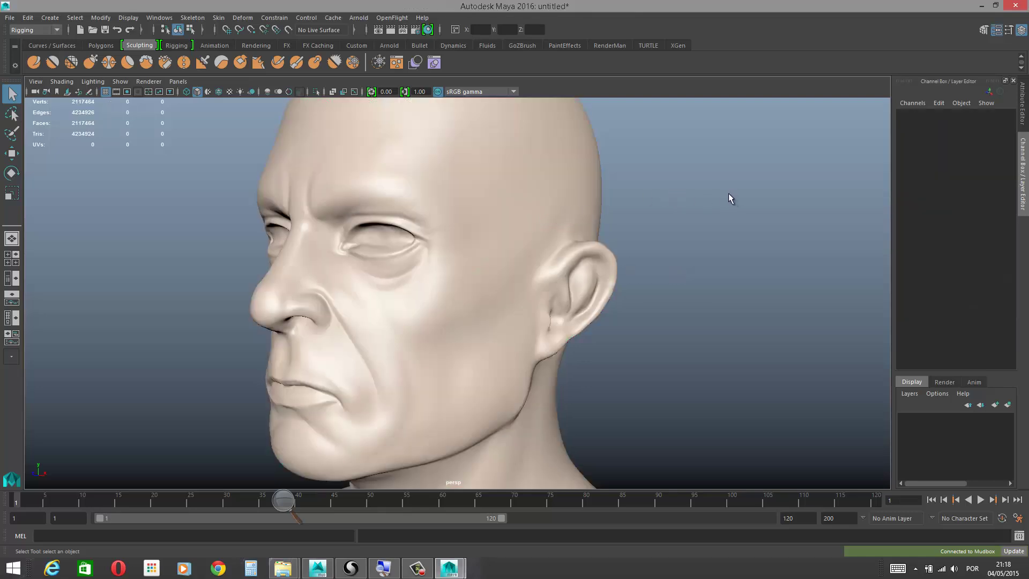
key("ctrl+z")
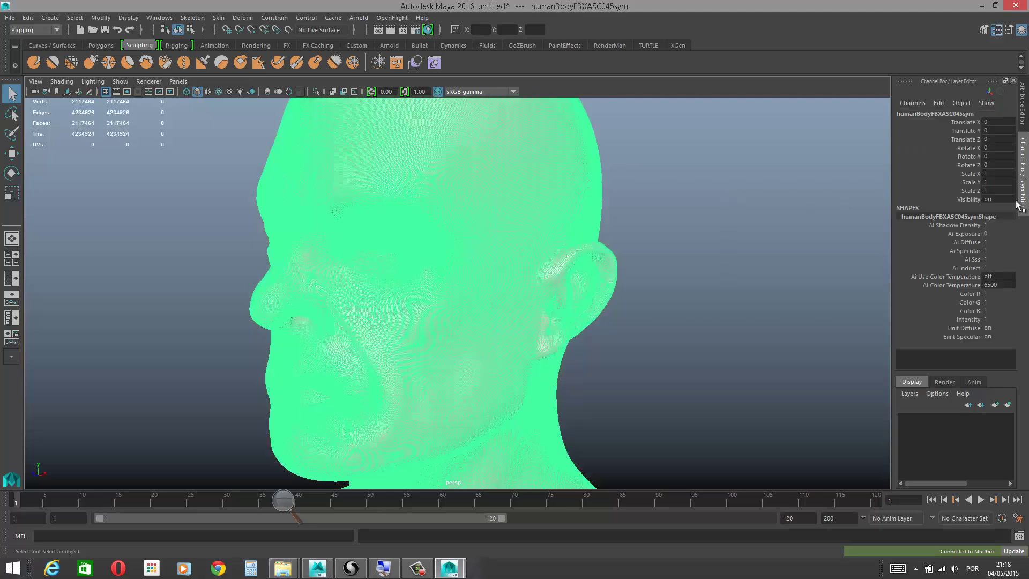
Step: Show the body mesh's shape node in the Attribute Editor and look through its connected nodes
left_click(1023, 122)
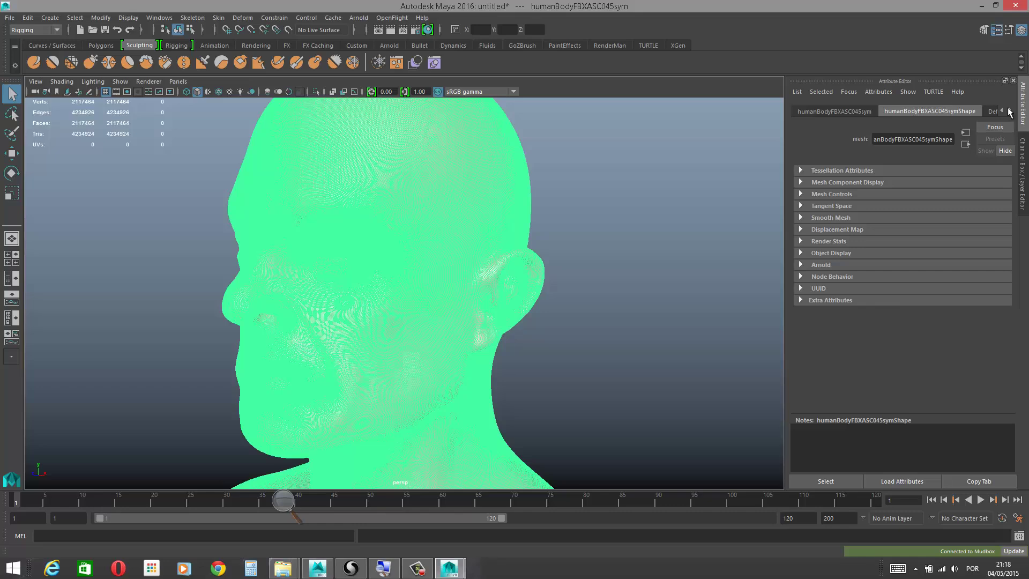
left_click(1012, 112)
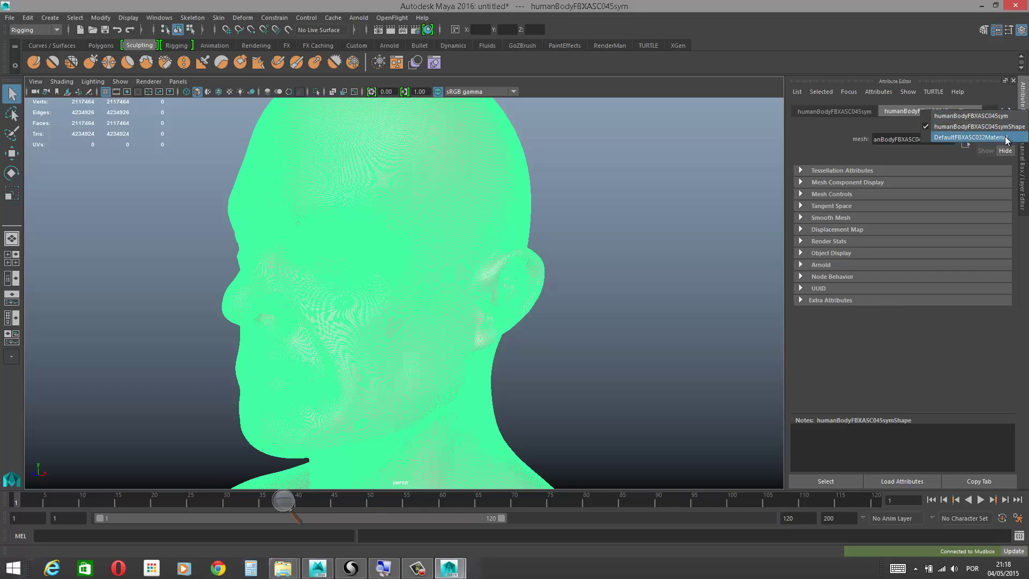
left_click(908, 46)
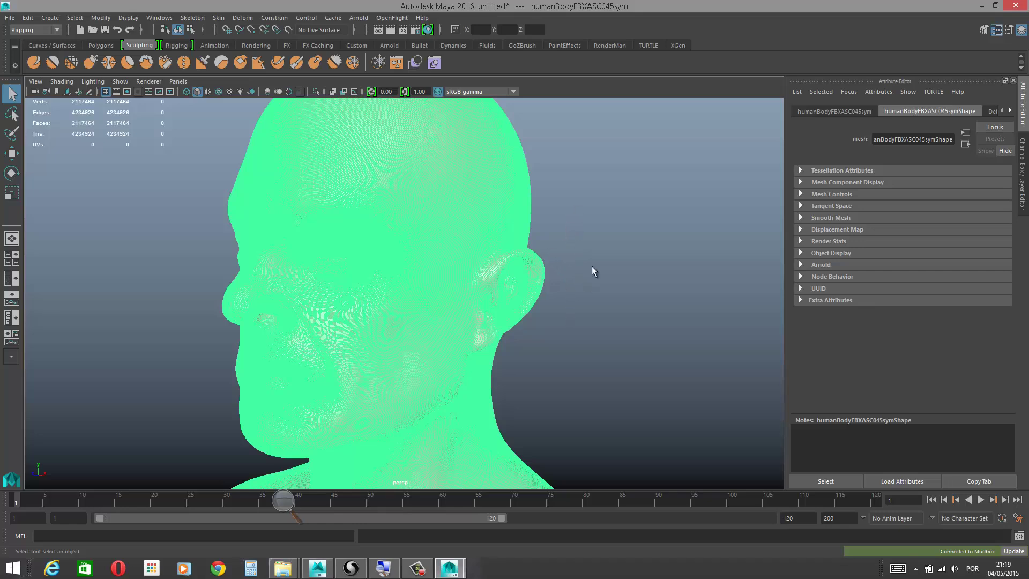
Step: Deselect the body mesh and examine the shaded head up close from three-quarter and front views
left_click(588, 228)
scroll(581, 253, "down", 5)
left_click_drag(581, 253, 637, 243, "alt")
middle_click_drag(612, 234, 503, 230, "alt")
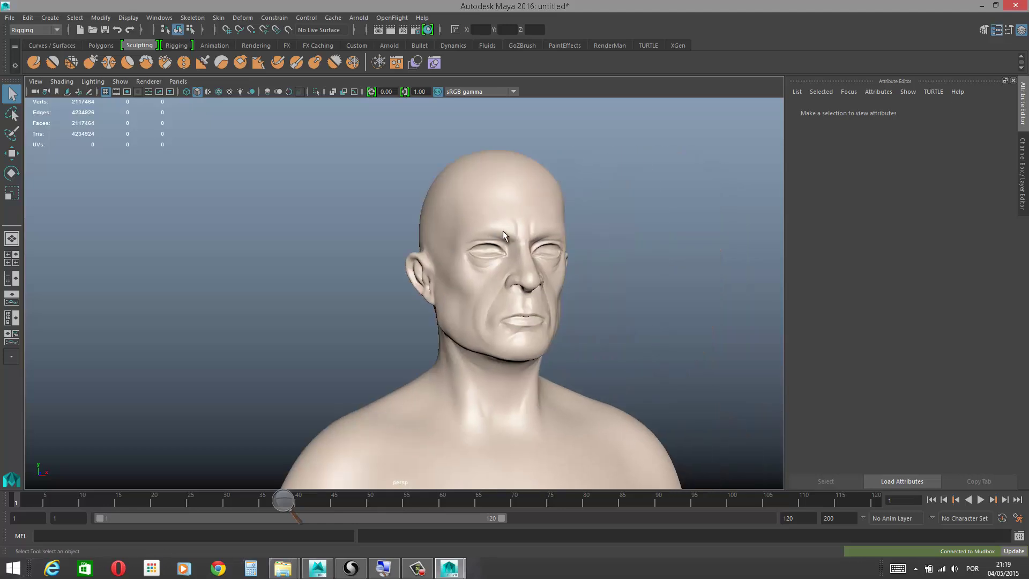
right_click_drag(562, 265, 560, 228, "alt")
left_click_drag(603, 217, 563, 212, "alt")
right_click_drag(563, 212, 566, 309, "alt")
middle_click_drag(621, 157, 596, 201, "alt")
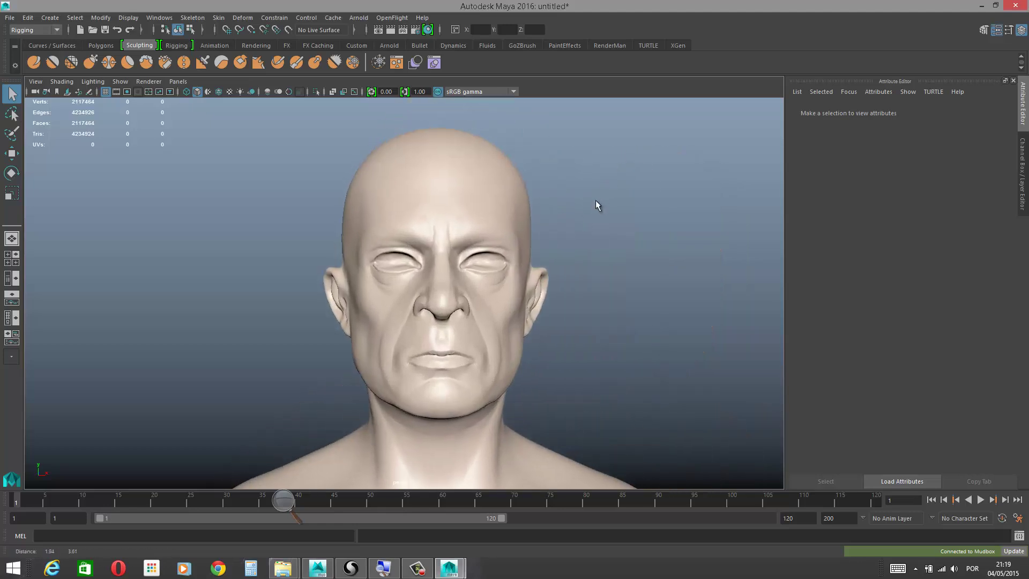
right_click_drag(596, 201, 596, 294, "alt")
middle_click_drag(633, 188, 592, 236, "alt")
right_click_drag(609, 234, 600, 198, "alt")
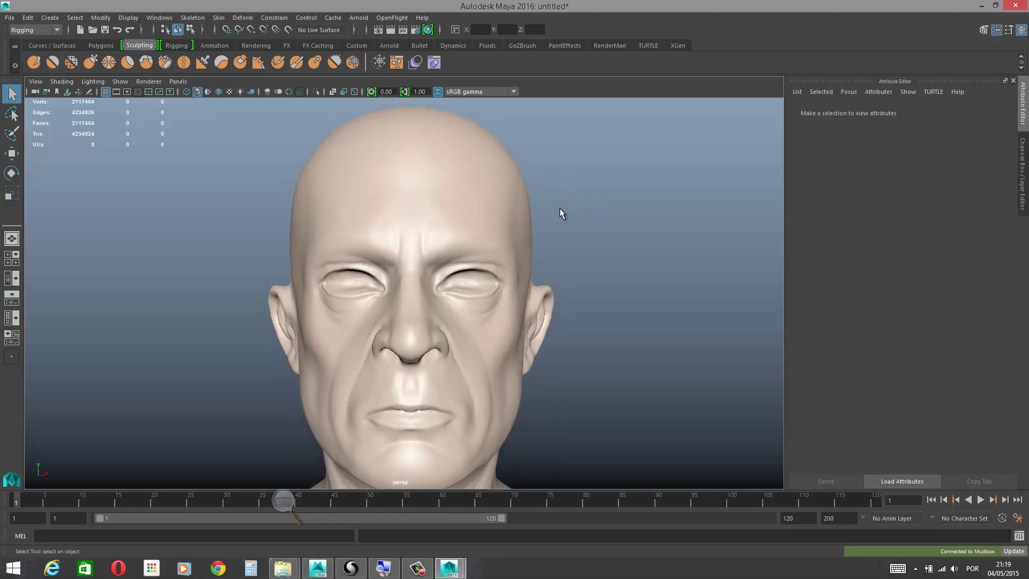
middle_click_drag(559, 209, 551, 224, "alt")
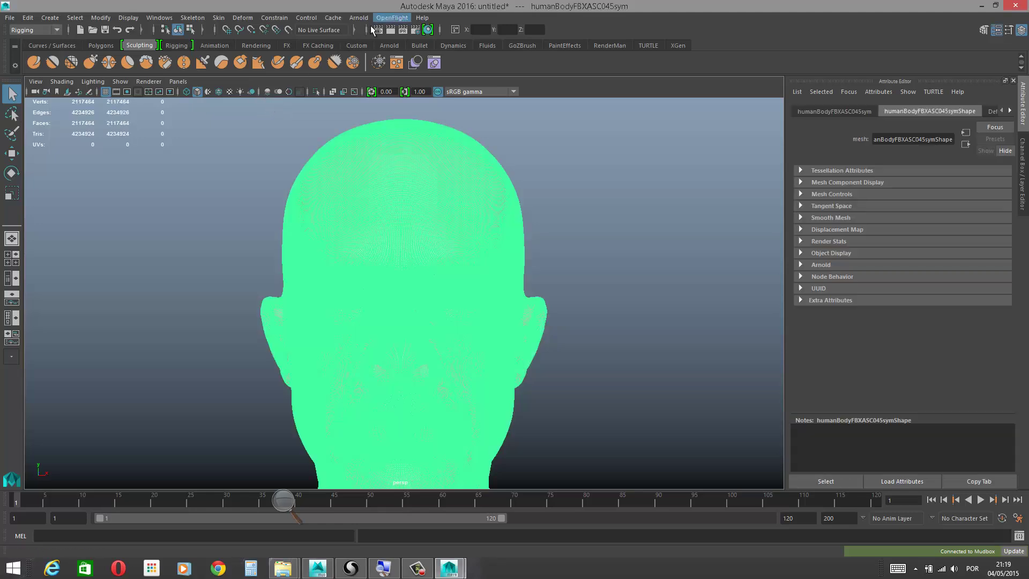
Step: Make the body mesh a live surface and add a polygon sphere to the scene
left_click(288, 29)
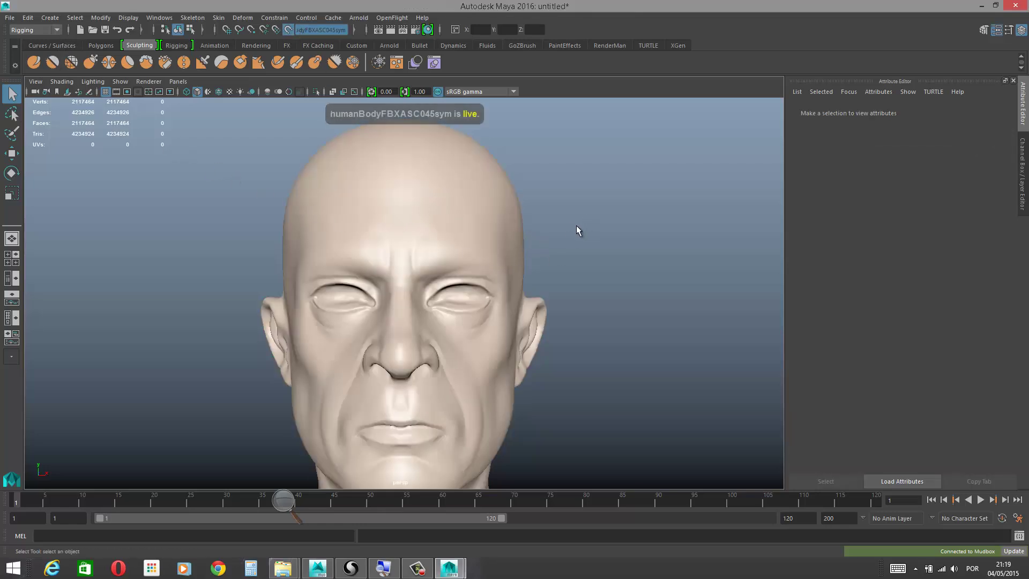
right_click_drag(570, 231, 616, 233, "shift")
scroll(468, 298, "down", 2)
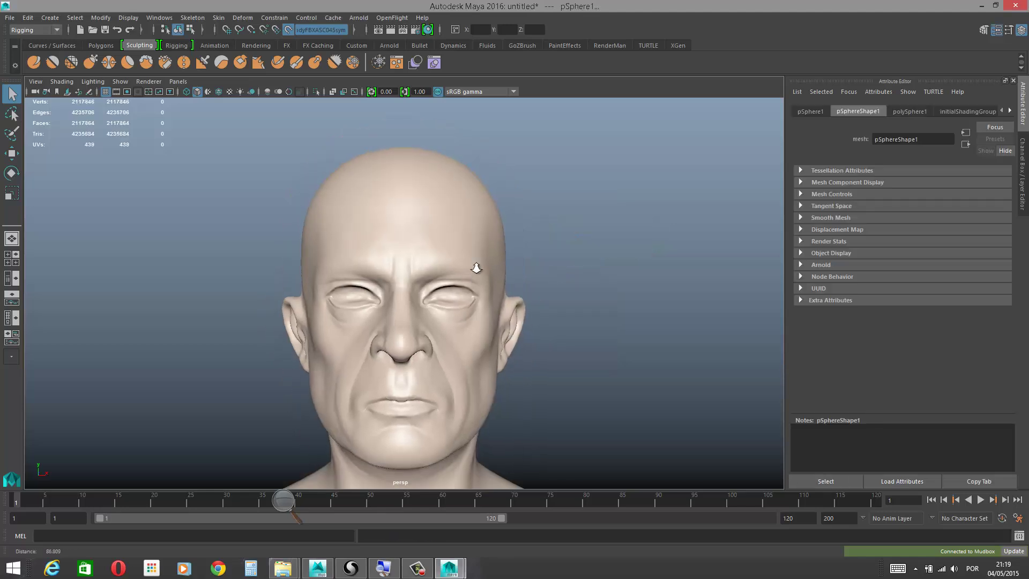
Step: Draw a second polygon sphere interactively on the live head surface, covering the character's left eye
mouse_move(503, 240)
right_mouse_down("shift")
mouse_move(500, 263)
mouse_move(504, 241)
right_mouse_up("shift")
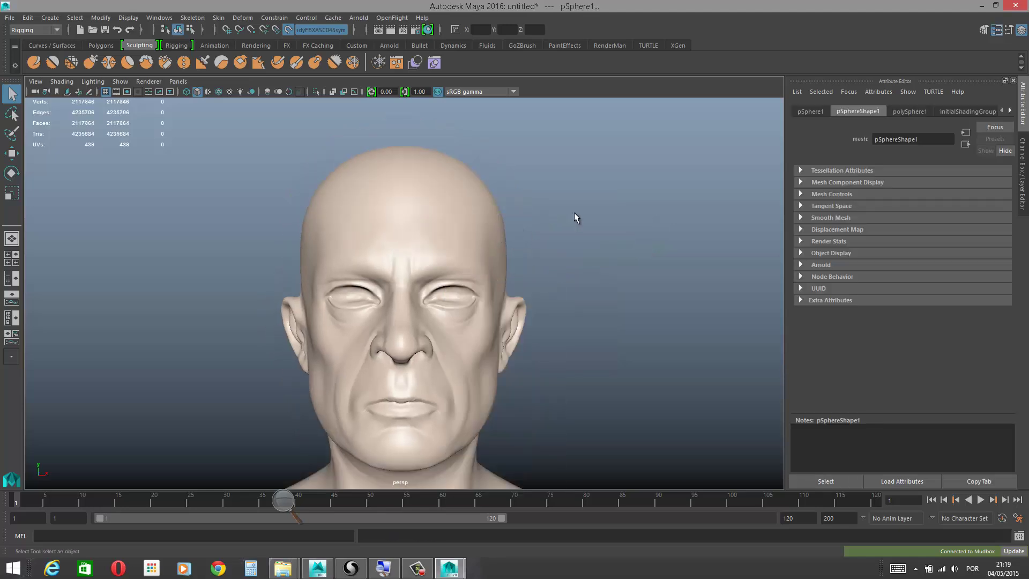
left_click(569, 212)
right_click_drag(557, 212, 536, 320, "shift")
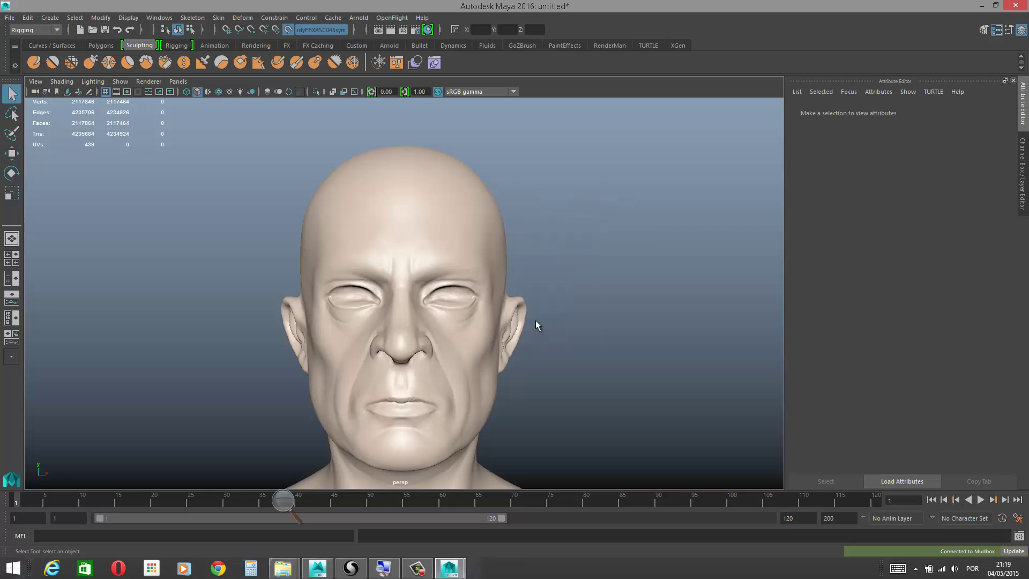
right_click_drag(471, 252, 525, 253, "shift")
left_click_drag(451, 295, 460, 325)
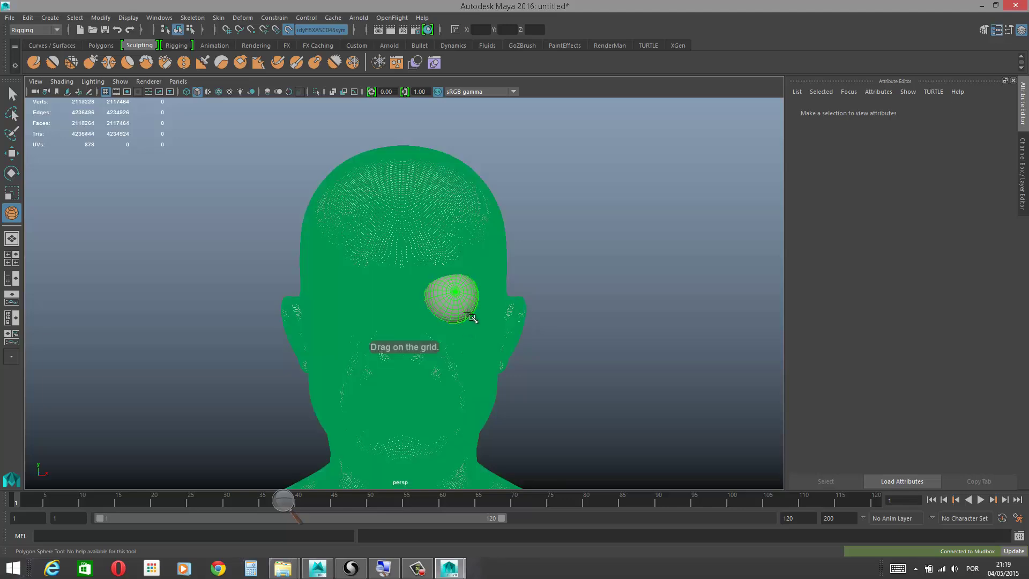
Step: Turn off the live surface and rotate the new sphere to orient it within the character's left eye socket
left_click_drag(597, 211, 524, 229, "alt")
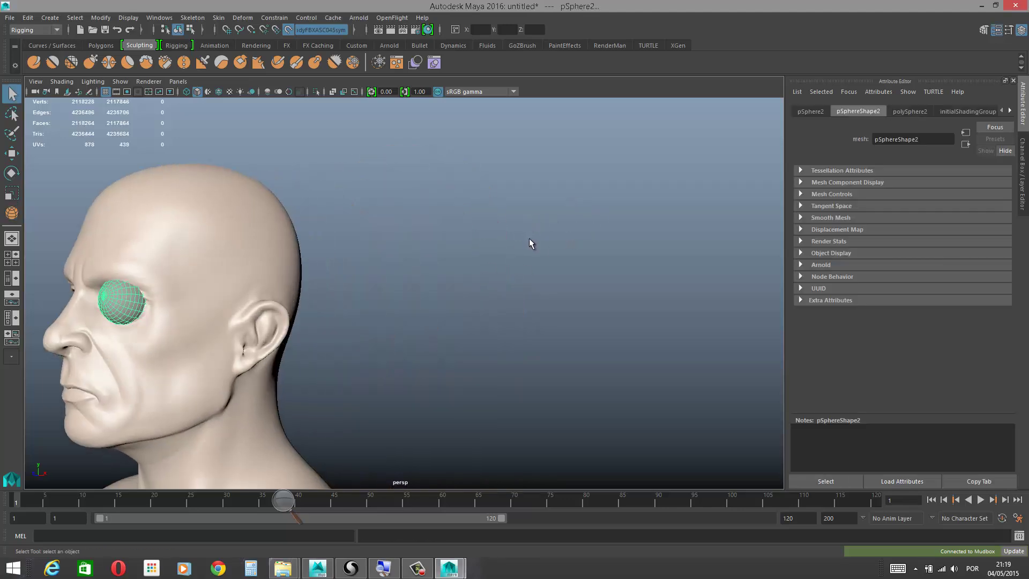
key("f")
left_click_drag(595, 216, 558, 257, "alt")
right_click_drag(558, 258, 531, 227, "alt")
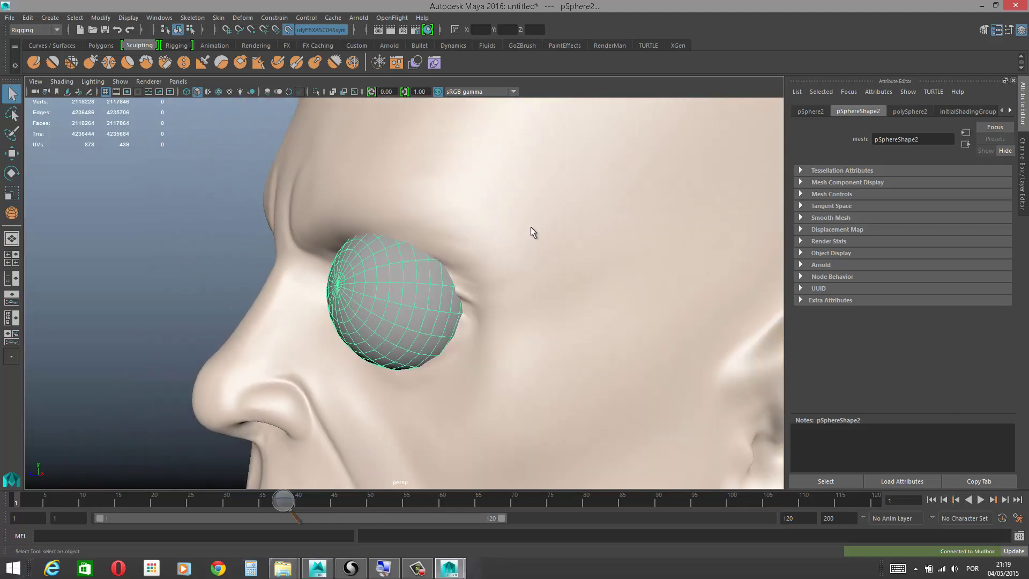
key("w")
left_click_drag(533, 234, 525, 228, "alt")
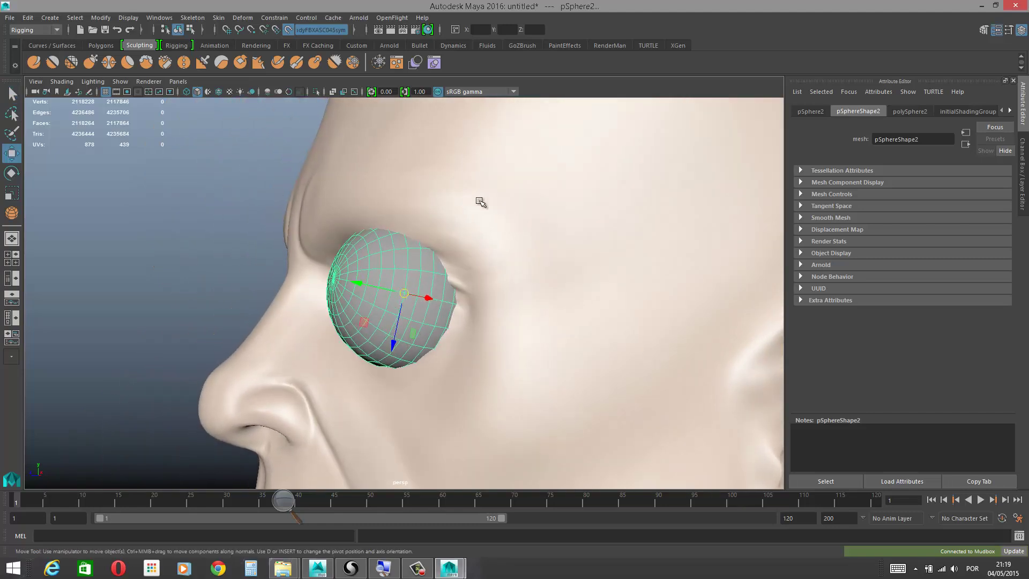
left_click(288, 29)
key("e")
left_click_drag(369, 263, 365, 279)
left_click_drag(173, 284, 240, 289, "alt")
Step: Move the sphere back into the character's left eye socket until it fits behind the eyelids as an eyeball
key("w")
left_click_drag(647, 179, 474, 257, "alt")
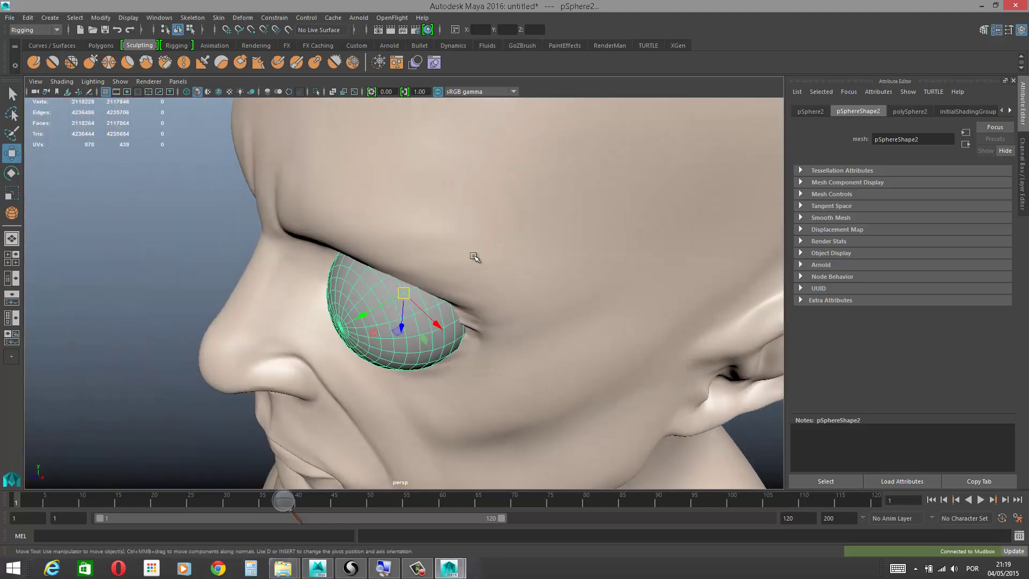
left_click_drag(361, 314, 388, 295)
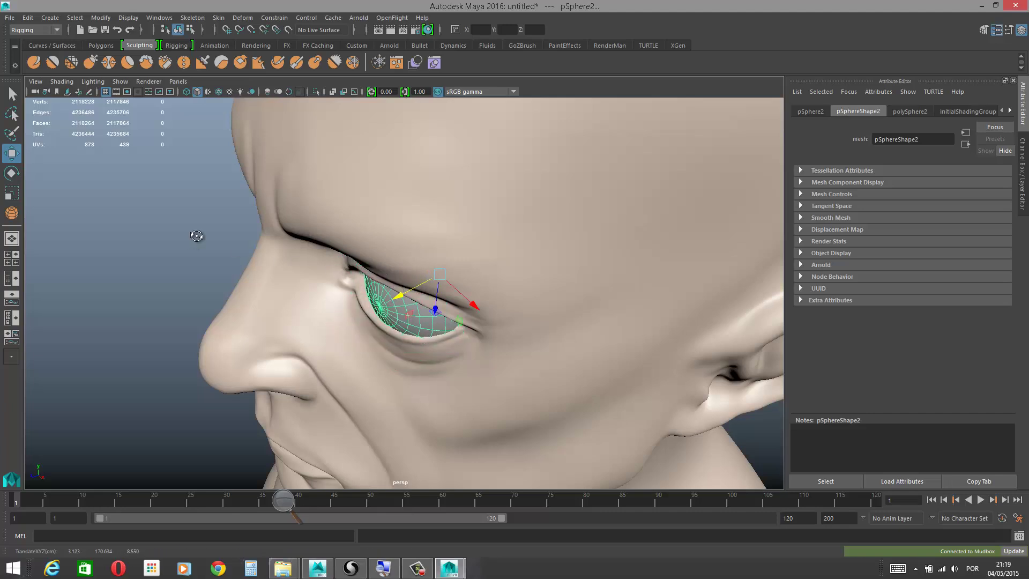
left_click_drag(197, 236, 259, 207, "alt")
left_click_drag(644, 179, 713, 160, "alt")
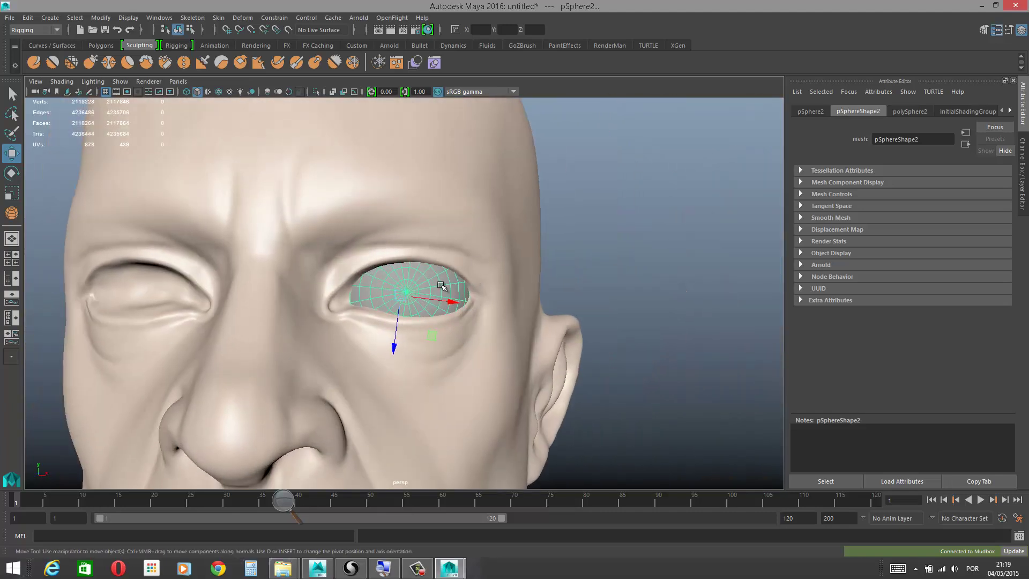
left_click_drag(410, 297, 405, 299)
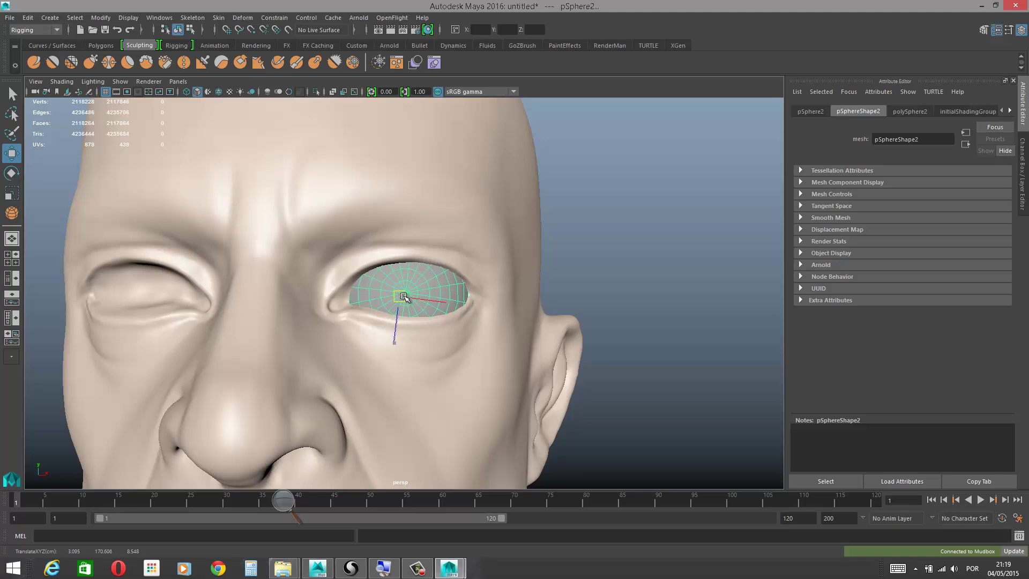
left_click_drag(664, 193, 661, 136, "alt")
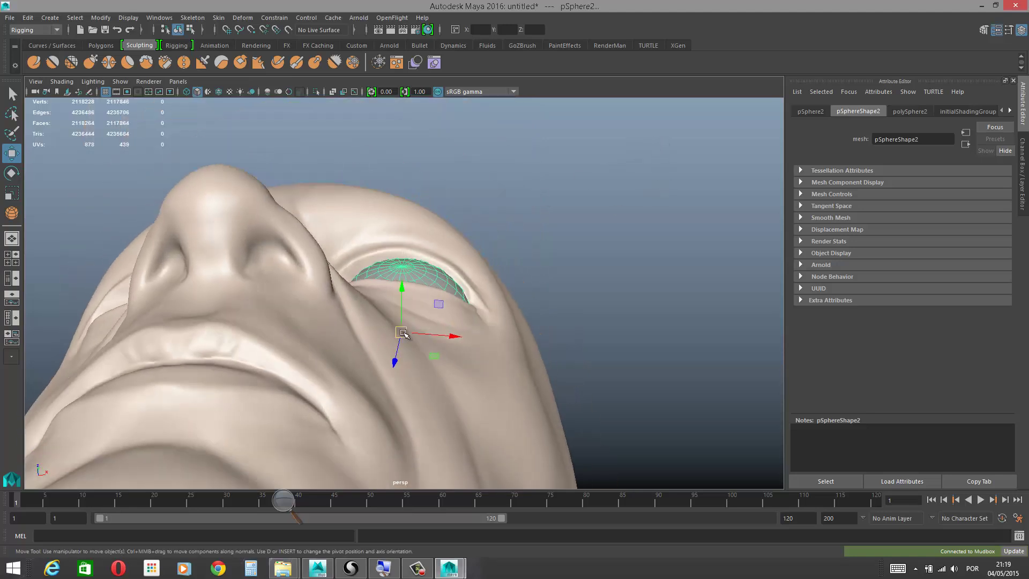
left_click_drag(403, 334, 399, 334)
left_click_drag(499, 245, 608, 209, "alt")
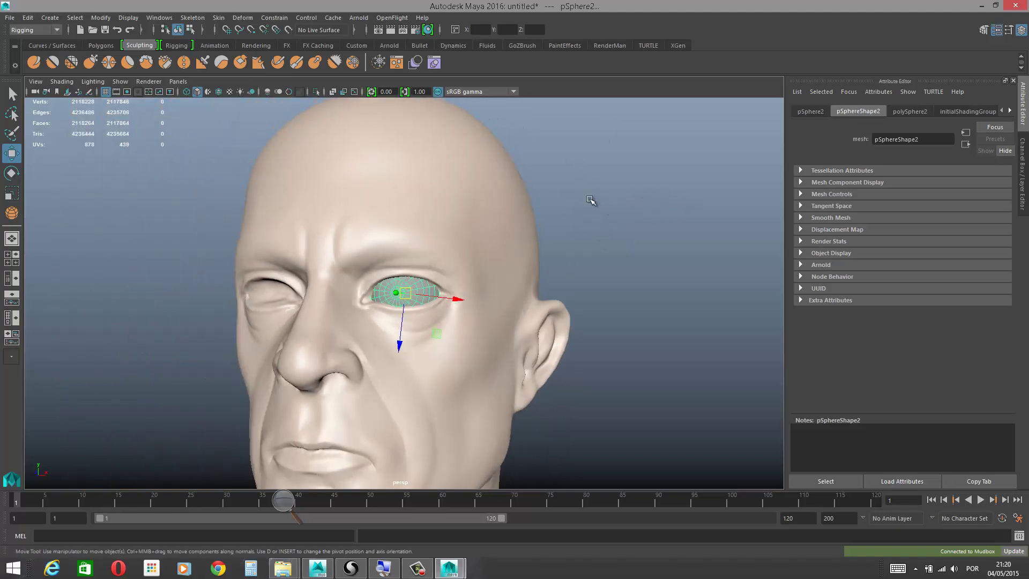
Step: Deselect the eyeball and check its fit between the eyelids from several angles
left_click(614, 216)
left_click_drag(614, 216, 591, 208, "alt")
scroll(591, 208, "down", 1)
left_click_drag(562, 253, 524, 227, "alt")
scroll(616, 199, "up", 3)
scroll(617, 271, "up", 1)
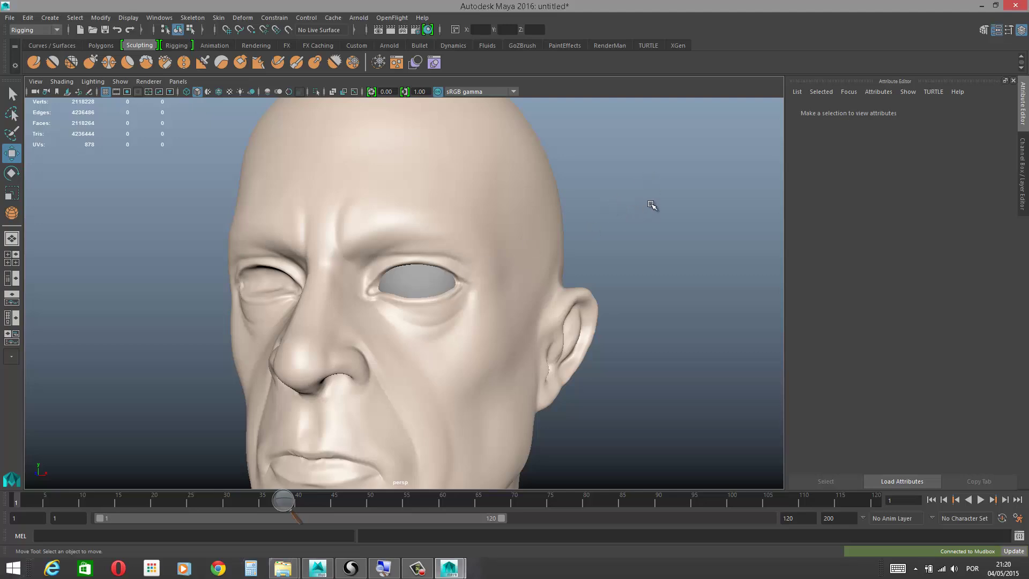
Step: Select the left eyeball sphere and freeze its transformations
left_click_drag(665, 213, 640, 207, "alt")
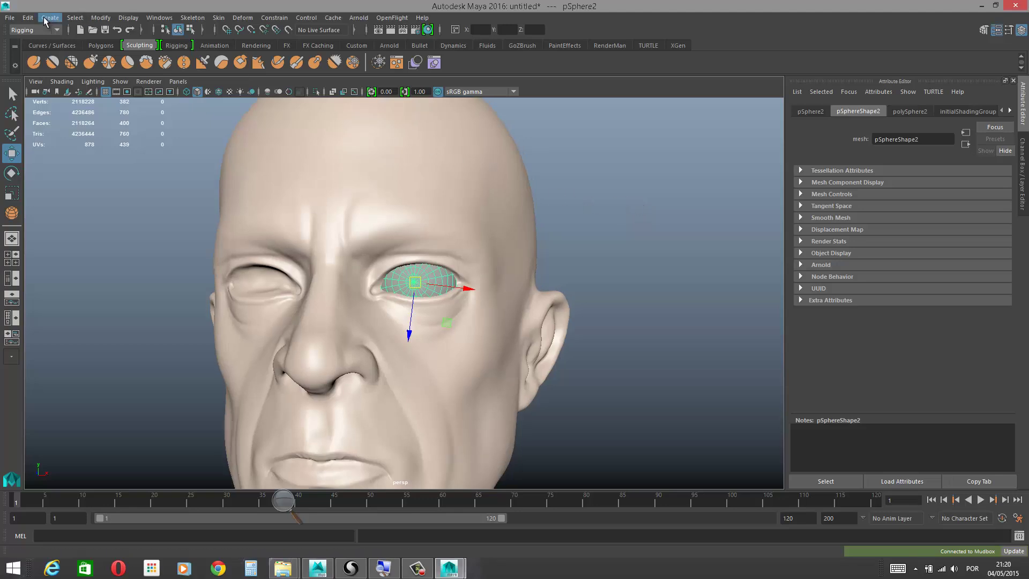
left_click(101, 17)
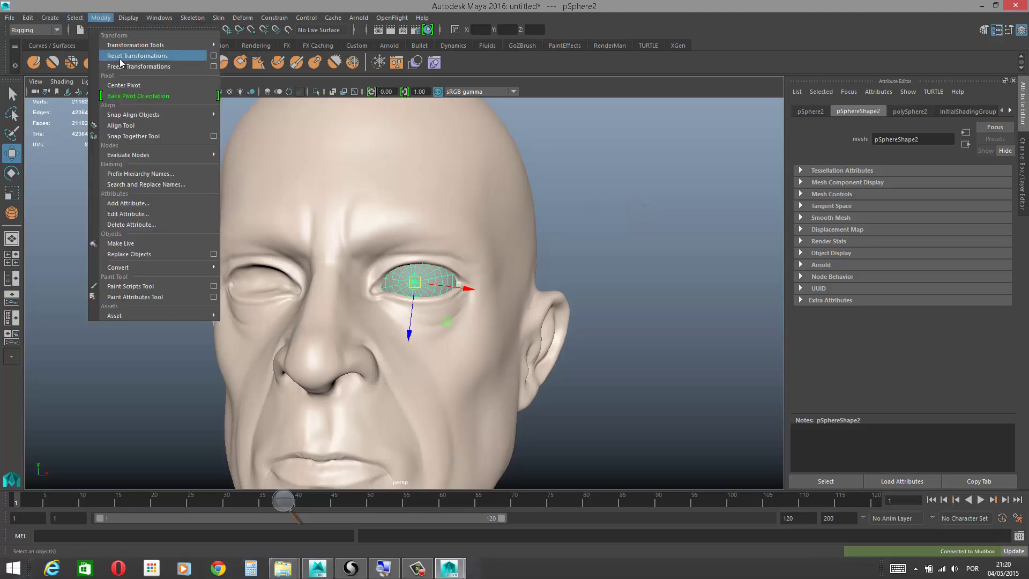
left_click(138, 66)
Step: Duplicate the eyeball, move the copy along X into the character's right eye socket and rotate it to fit
left_click_drag(613, 211, 638, 205, "alt")
key("ctrl+d")
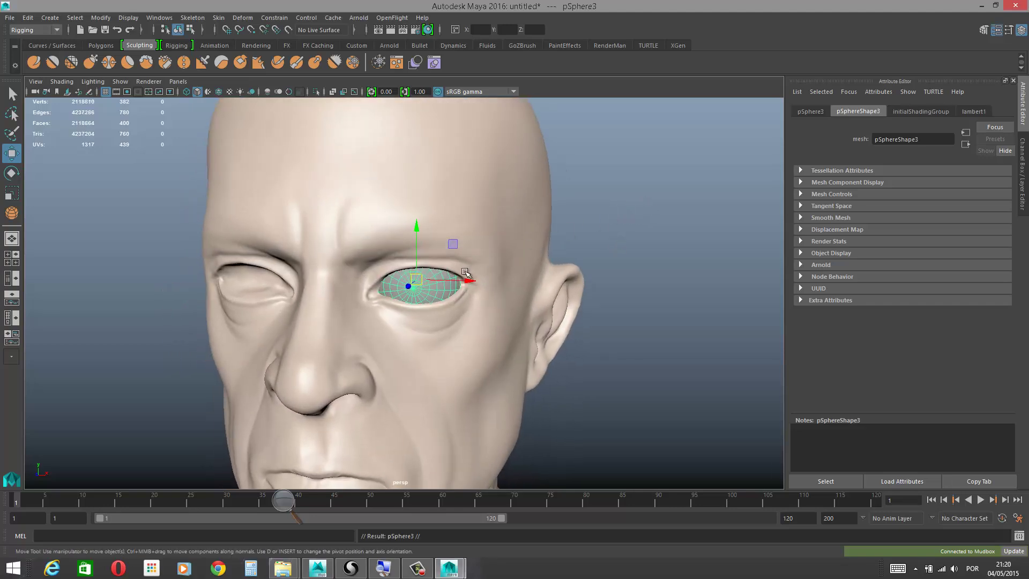
left_click_drag(470, 279, 323, 264)
left_click_drag(553, 177, 624, 254, "alt")
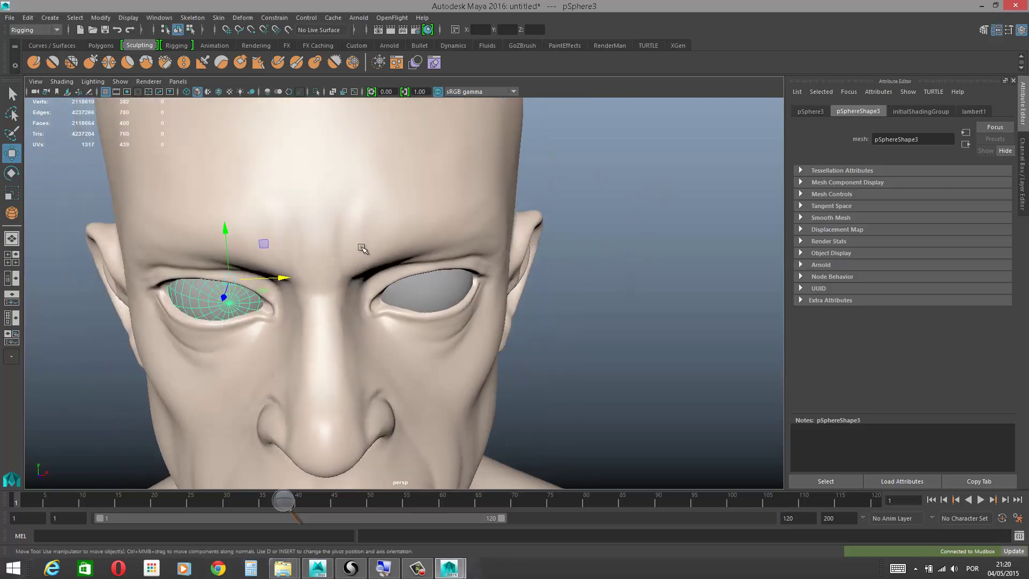
key("e")
left_click_drag(250, 293, 266, 280)
key("w")
Step: Select both eyeball spheres and send them to Mudbox as an update, keeping the imported pSphere2 mesh despite its detected problems
left_click_drag(585, 244, 584, 201, "alt")
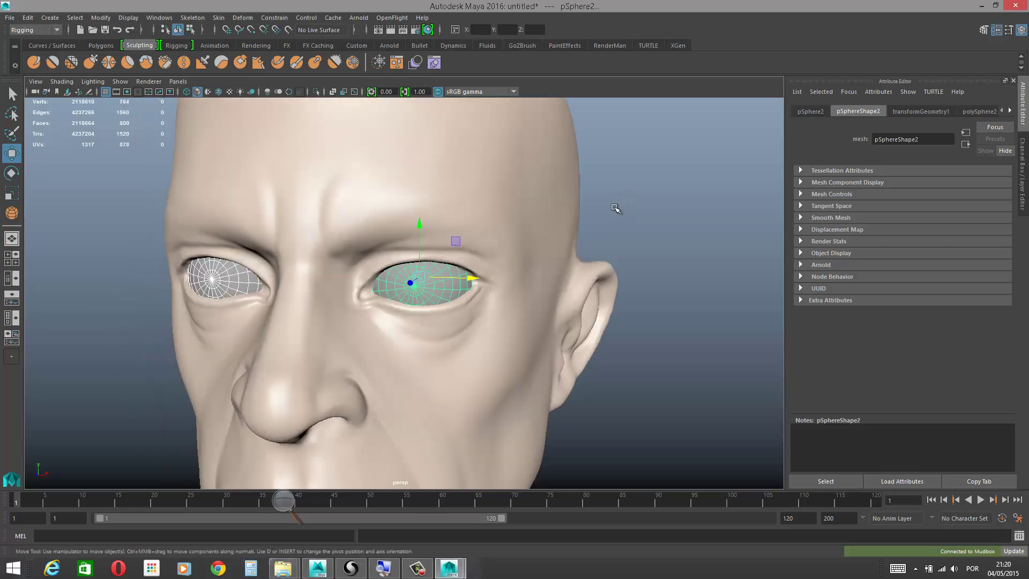
left_click_drag(616, 211, 683, 223, "alt")
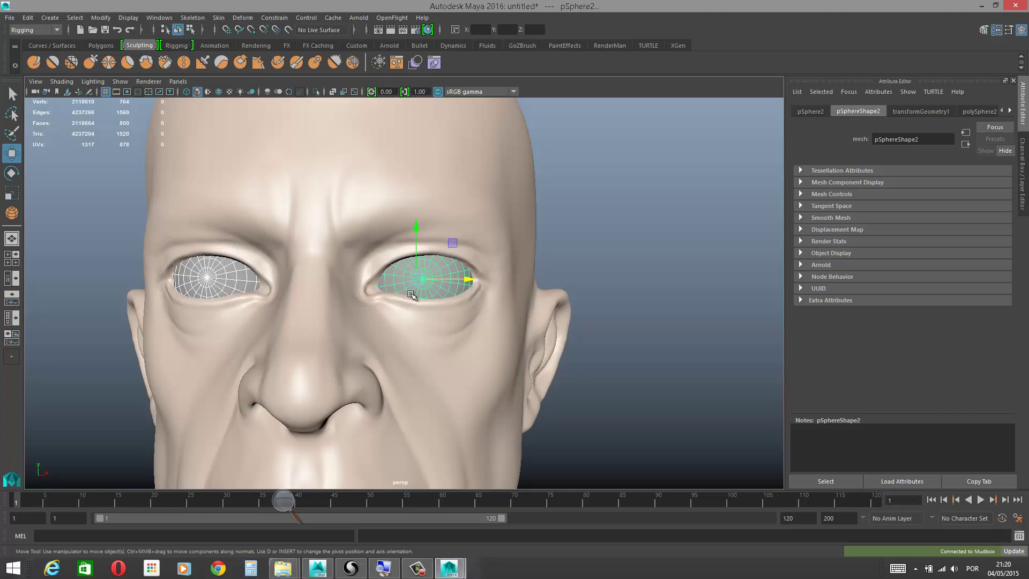
left_click(1009, 550)
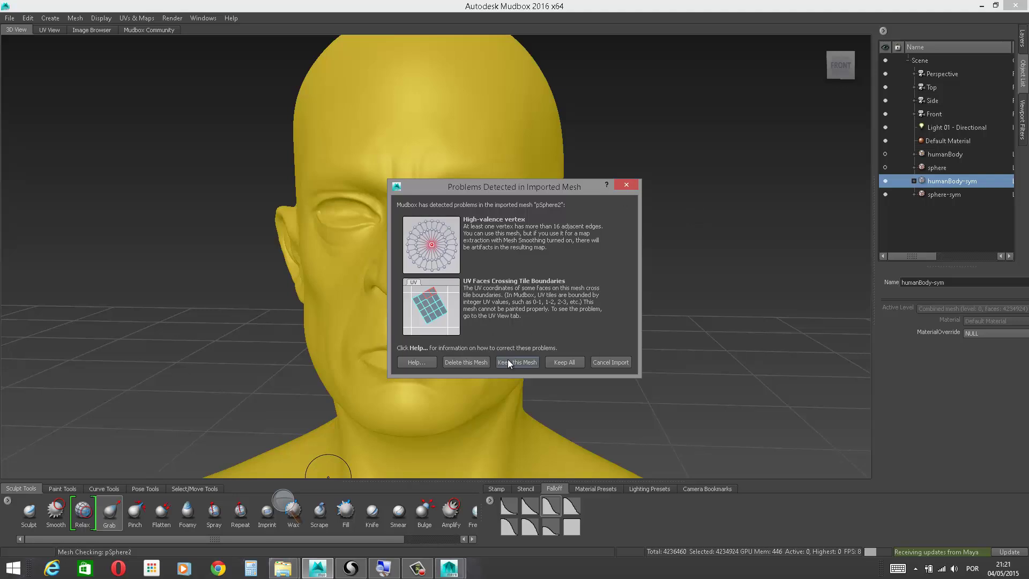
left_click(514, 362)
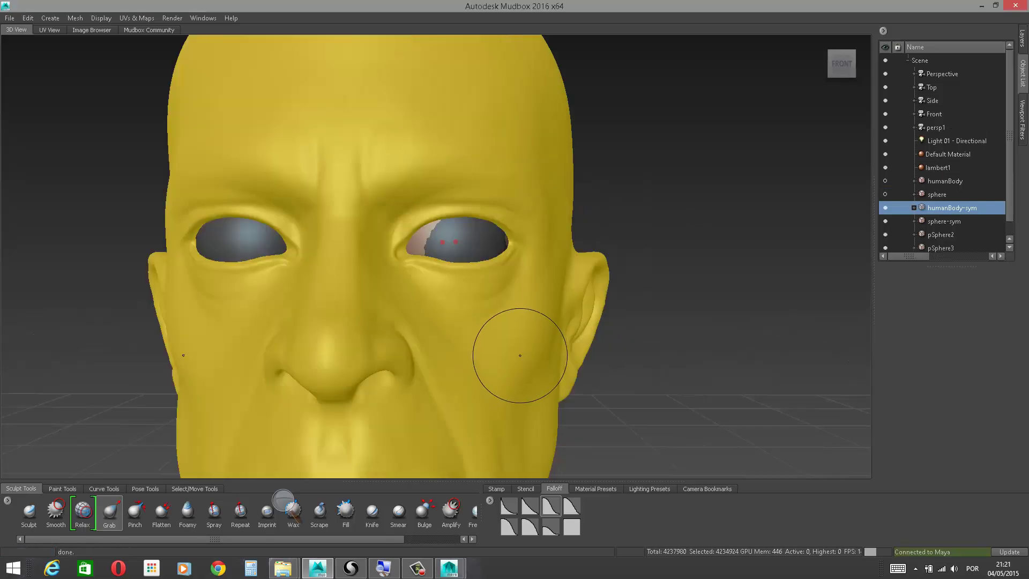
Step: Hide the old sphere-sym object in Mudbox and view the whole head with its new eyeballs
left_click(888, 221)
left_click_drag(743, 183, 716, 199, "alt")
right_click_drag(716, 200, 665, 140, "alt")
mouse_move(664, 141)
left_mouse_down("alt")
mouse_move(691, 132)
mouse_move(660, 137)
left_mouse_up("alt")
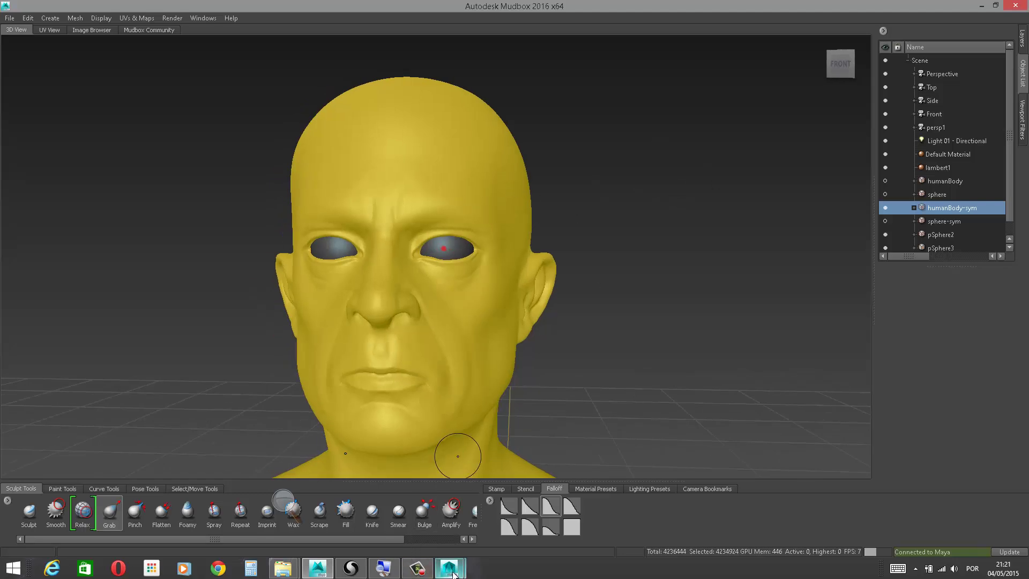
Step: Switch back to Maya, deselect everything and examine the head with both eyeballs from front and three-quarter views
mouse_move(453, 574)
left_click(509, 514)
left_click_drag(632, 258, 592, 212, "alt")
left_click_drag(655, 194, 535, 225, "alt")
scroll(595, 232, "down", 2)
scroll(613, 219, "down", 2)
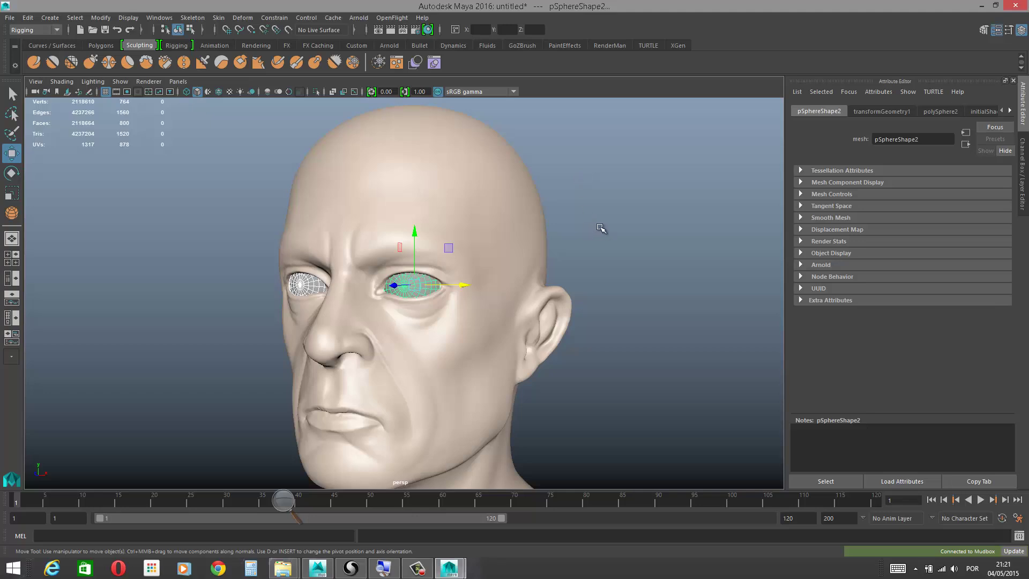
left_click_drag(599, 227, 590, 209, "alt")
scroll(607, 206, "up", 1)
scroll(609, 199, "down", 1)
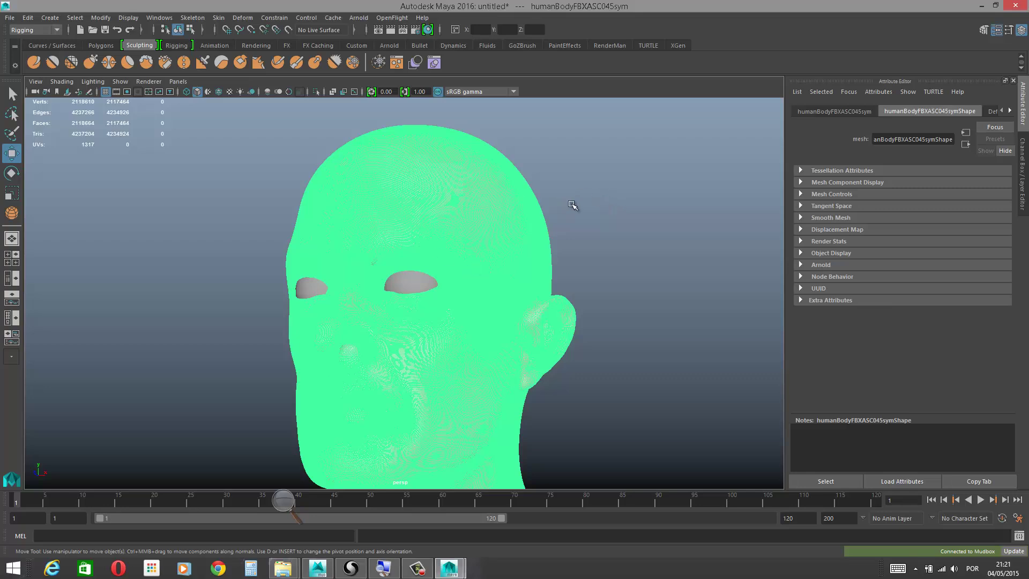
left_click(590, 202)
left_click_drag(588, 202, 603, 199, "alt")
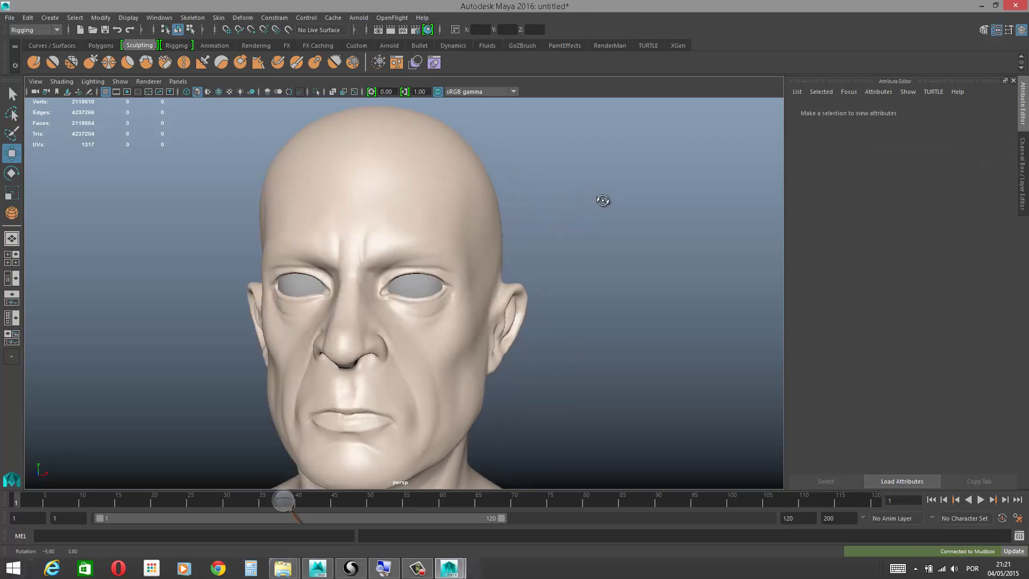
right_click_drag(603, 199, 543, 236, "alt")
left_click_drag(581, 236, 517, 236, "alt")
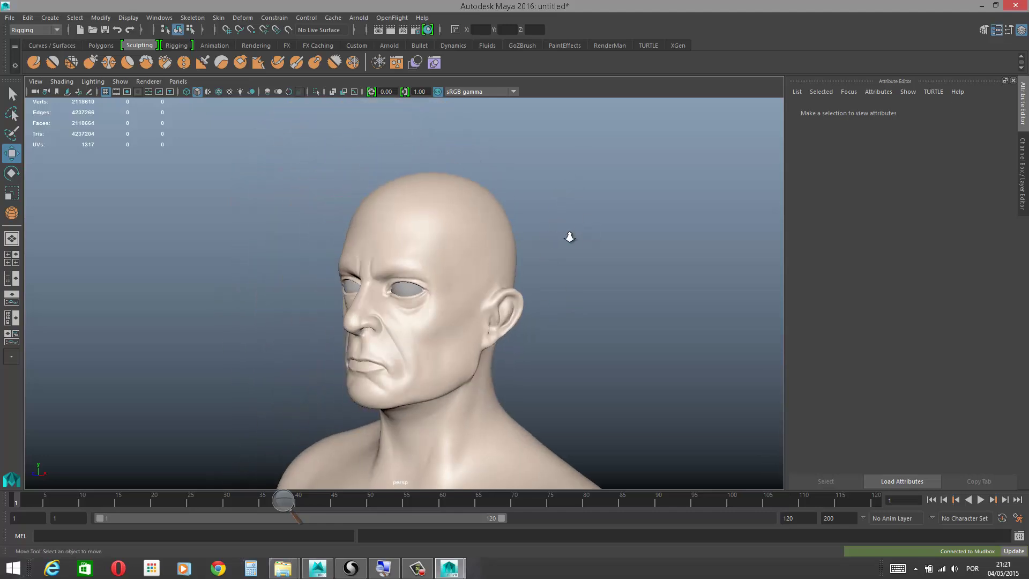
Step: Make the numanBodyFBXASC045sym body mesh a live surface and activate Quad Draw from the Modeling Toolkit
right_click_drag(569, 237, 590, 233, "alt")
middle_click_drag(588, 200, 577, 220, "alt")
right_click_drag(577, 221, 588, 261, "alt")
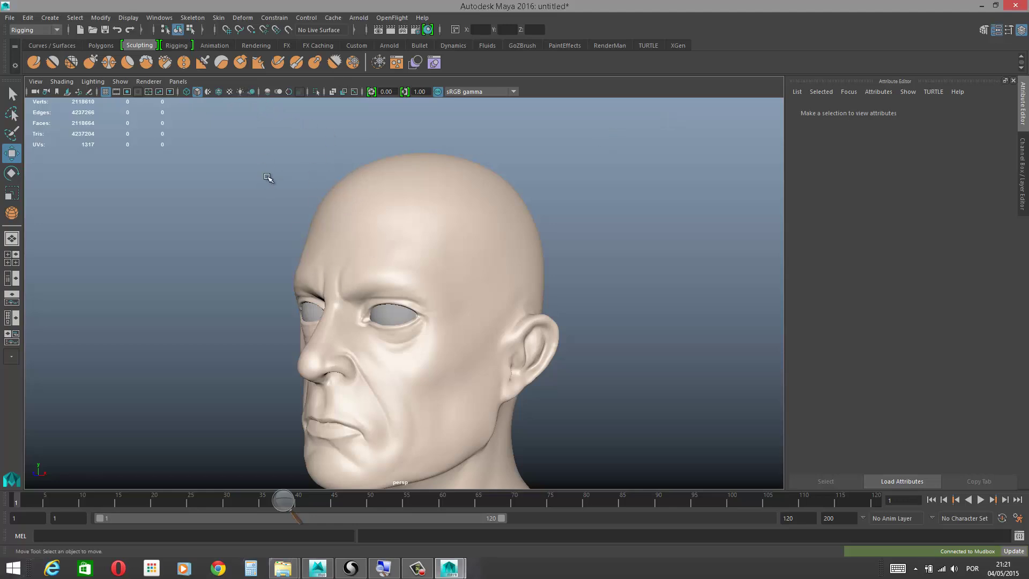
left_click(288, 30)
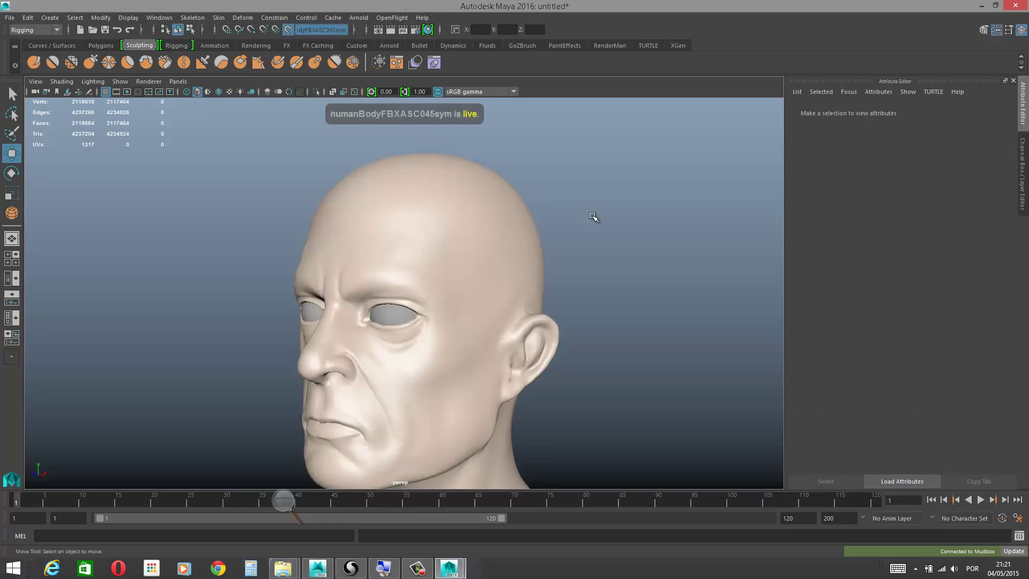
left_click(984, 30)
left_click_drag(1014, 326, 1021, 409)
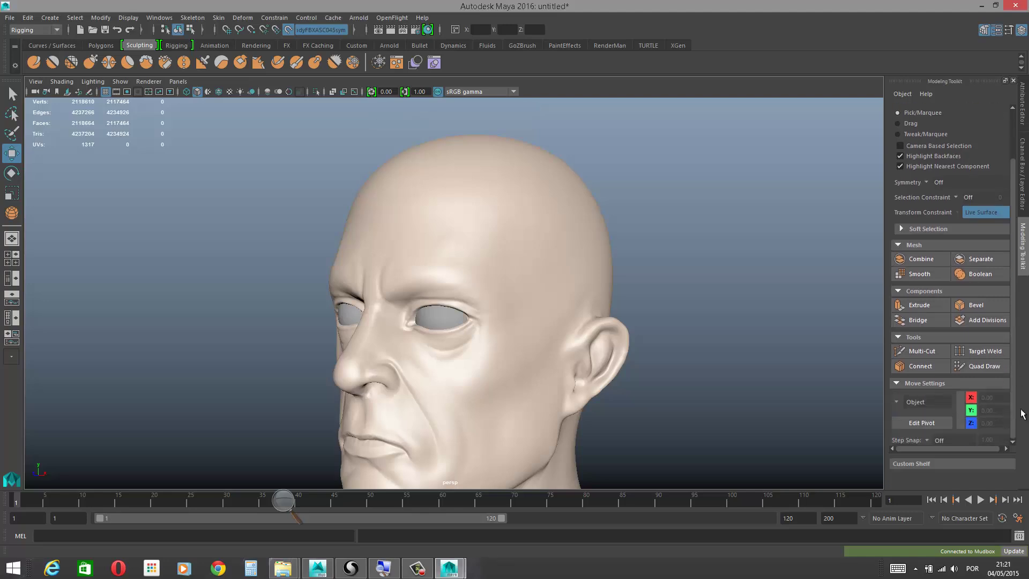
left_click(994, 369)
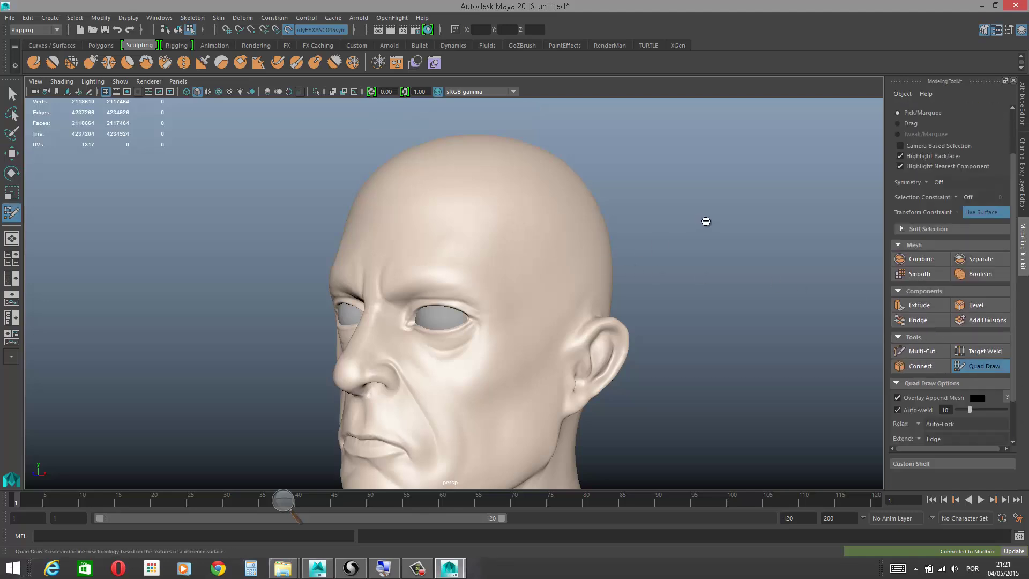
Step: Place Quad Draw points in staggered rows on the character's left temple, from above the ear towards the back of the crown
left_click_drag(705, 221, 610, 231, "alt")
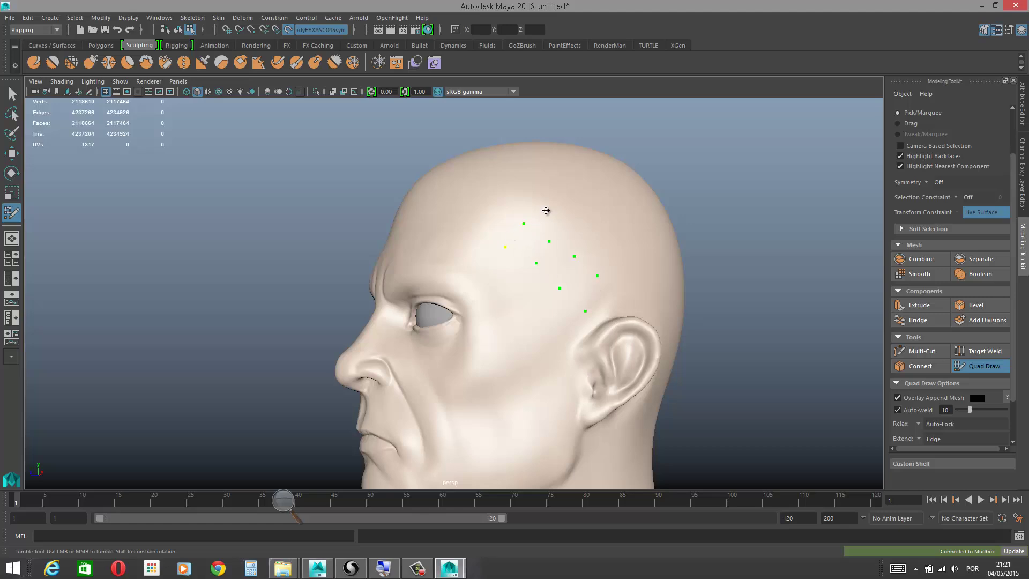
left_click_drag(703, 198, 615, 206, "alt")
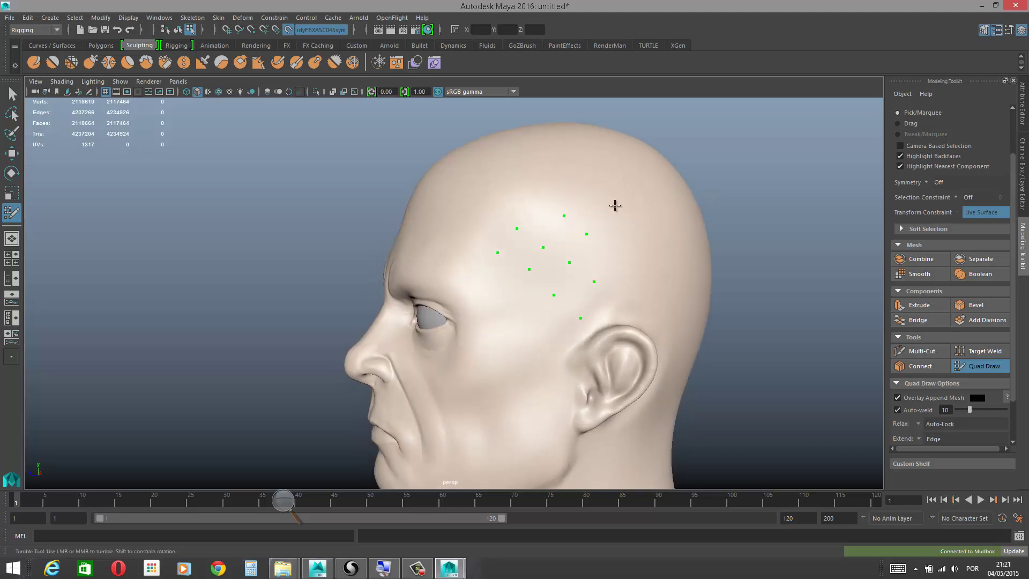
left_click_drag(715, 191, 640, 198, "alt")
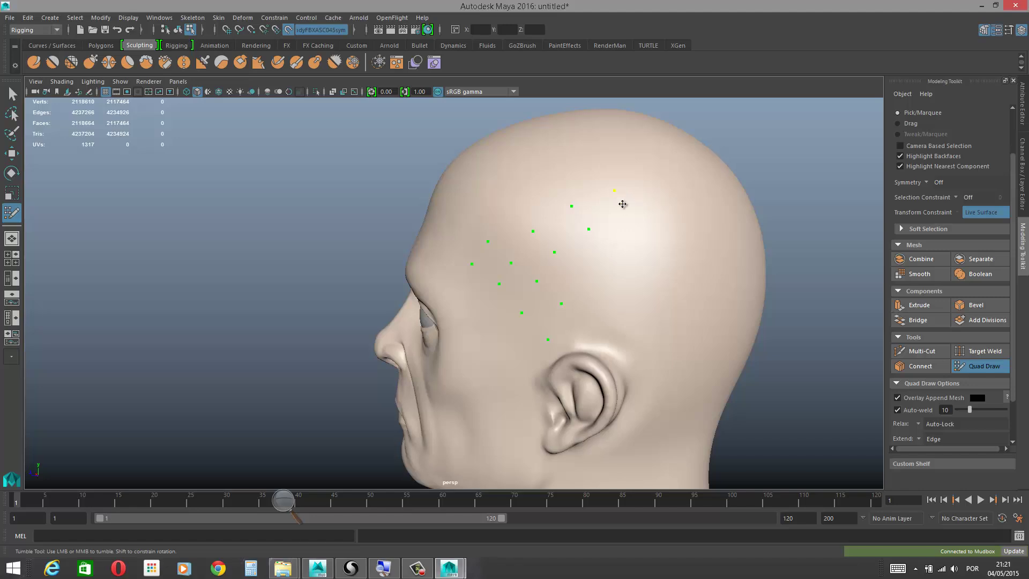
Step: Fill quads between the lower Quad Draw points to form a connected strip running from the temple to just above the ear
left_click(564, 277, "shift")
left_click_drag(325, 254, 410, 245, "alt")
left_click(518, 250, "shift")
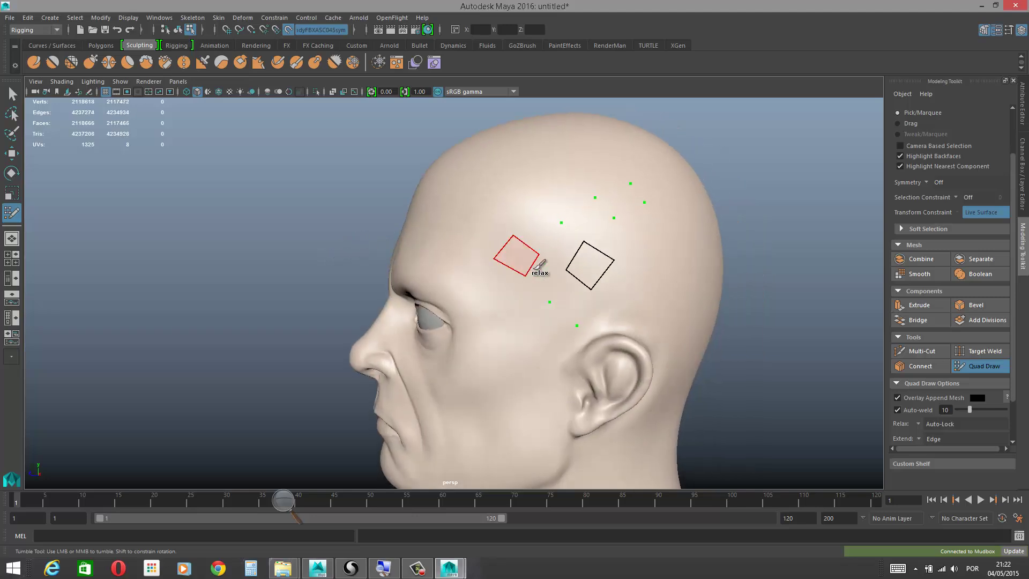
left_click(553, 276, "shift")
left_click(575, 296, "shift")
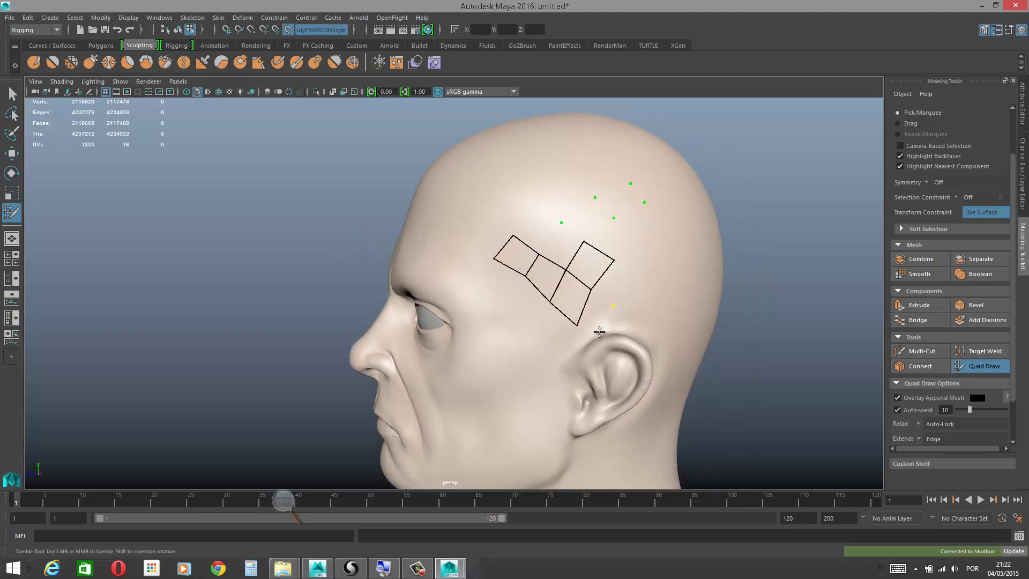
left_click(597, 315, "shift")
left_click_drag(406, 239, 515, 216, "alt")
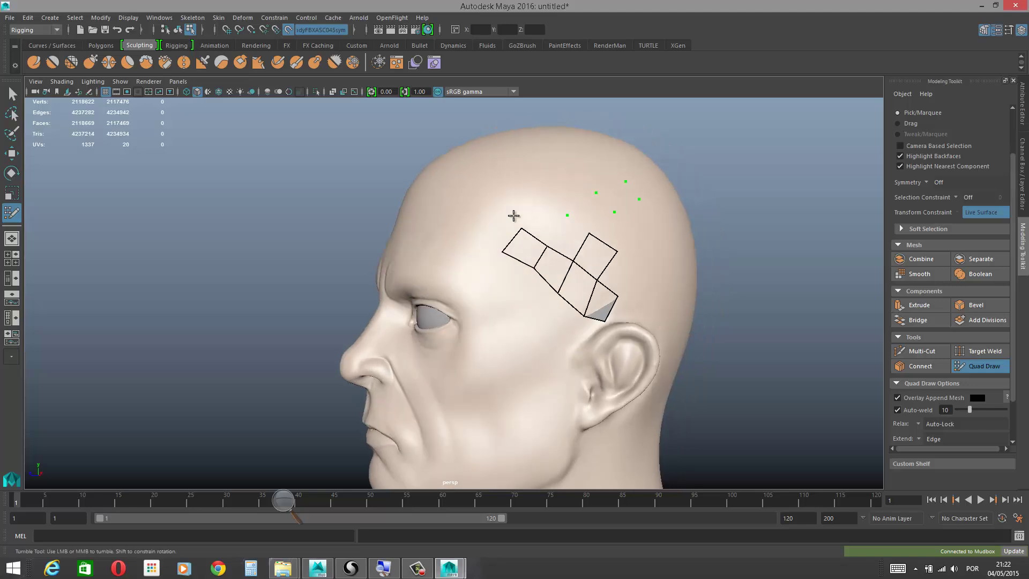
Step: Fill the remaining quads up towards the crown, adding one extra point at the upper front edge, and leave Quad Draw
left_click(568, 238, "shift")
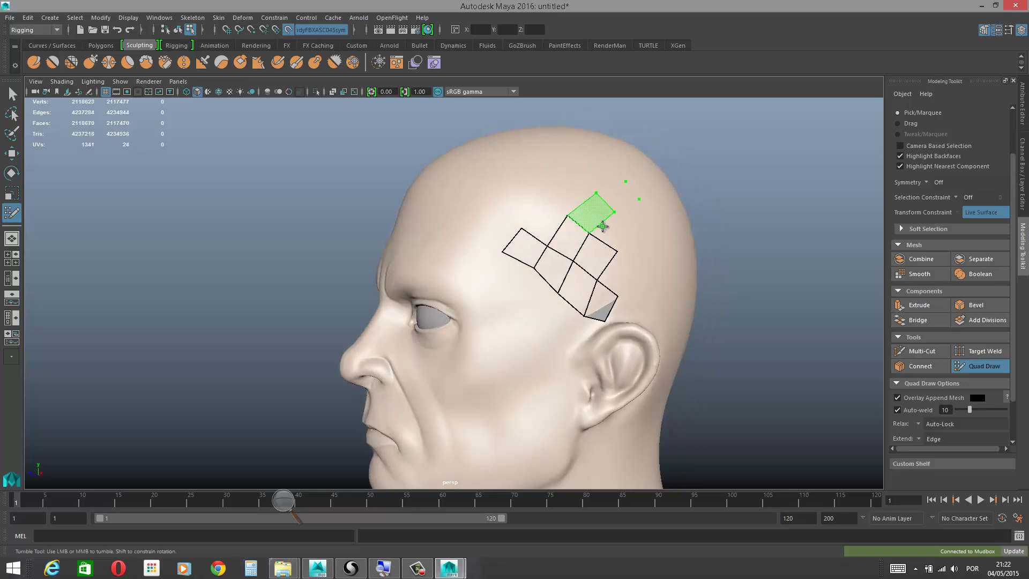
left_click(603, 222, "shift")
left_click(579, 192)
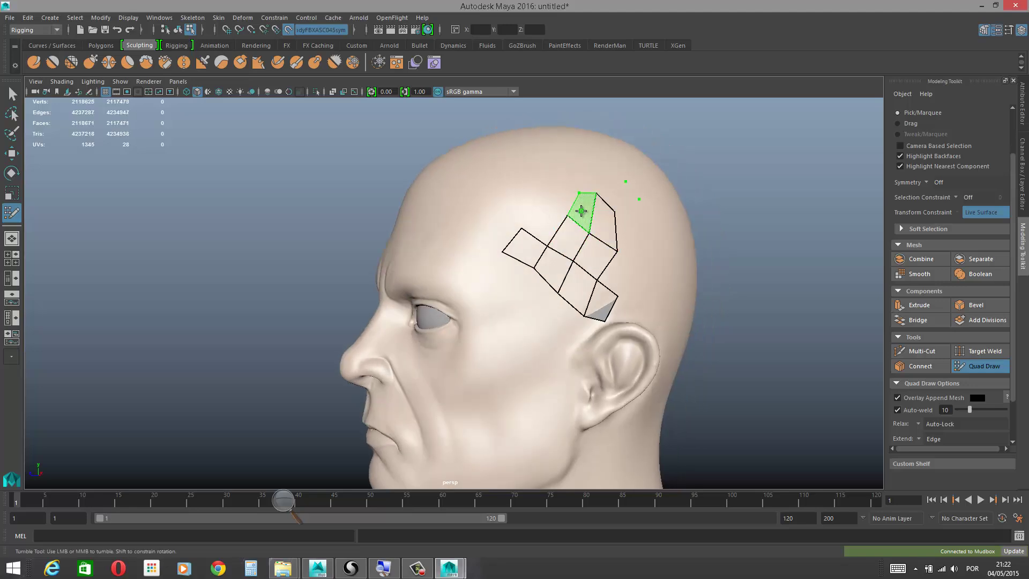
left_click(583, 211, "shift")
left_click_drag(690, 186, 644, 195, "alt")
left_click(621, 195, "shift")
left_click_drag(756, 161, 842, 153, "alt")
key("w")
scroll(609, 262, "up", 1)
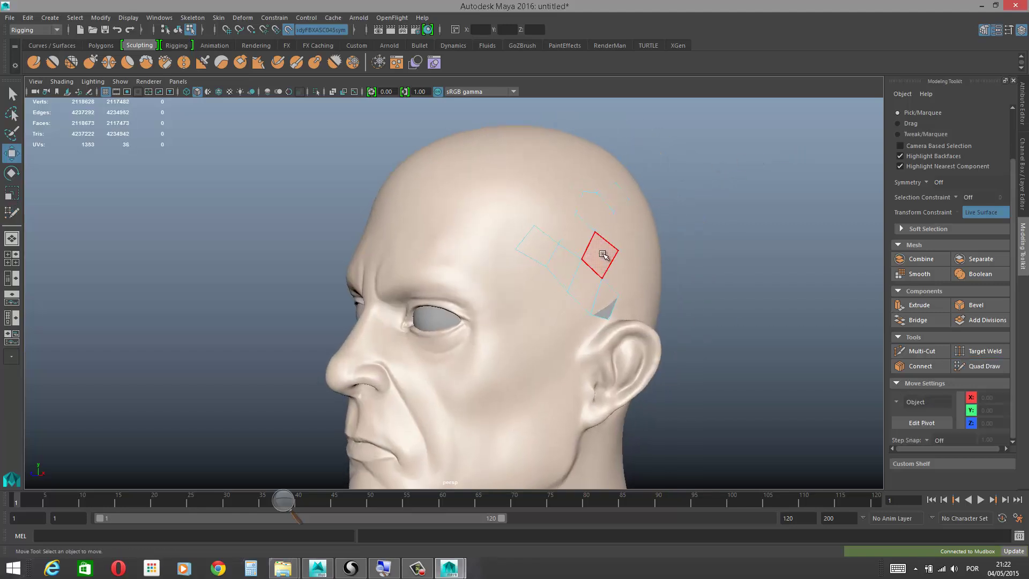
Step: Select all faces of the new patch on the side of the head and extrude them outward into a thick plate
double_click(602, 255)
left_click_drag(735, 179, 761, 182, "alt")
right_click_drag(579, 216, 581, 244, "shift")
left_click_drag(702, 168, 719, 206, "alt")
left_click_drag(698, 120, 750, 157, "alt")
scroll(674, 153, "up", 1)
Step: Extrude the plate's nine outer faces again with an Offset of 0.3 to create an inset border
key("g")
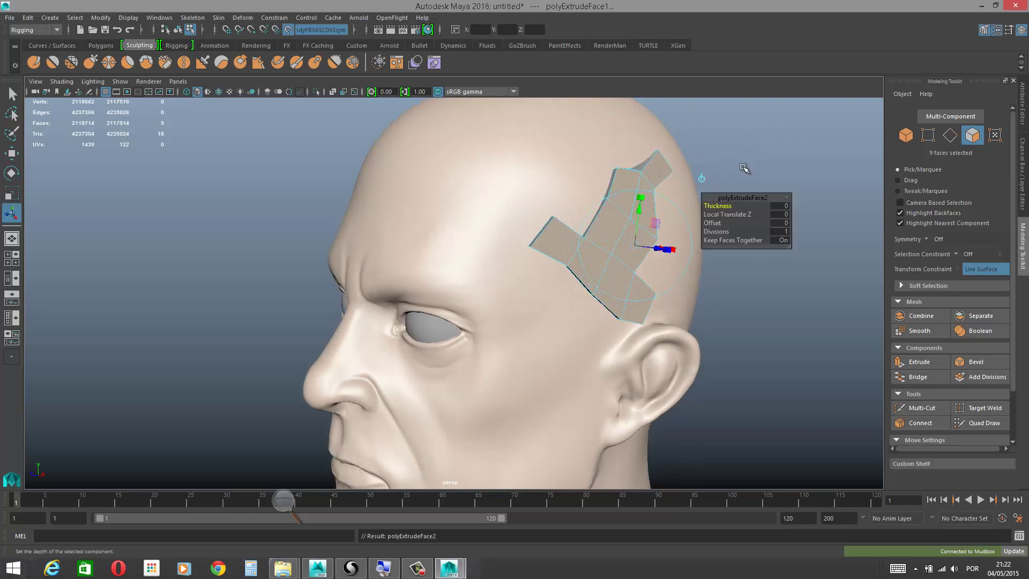
left_click(723, 224)
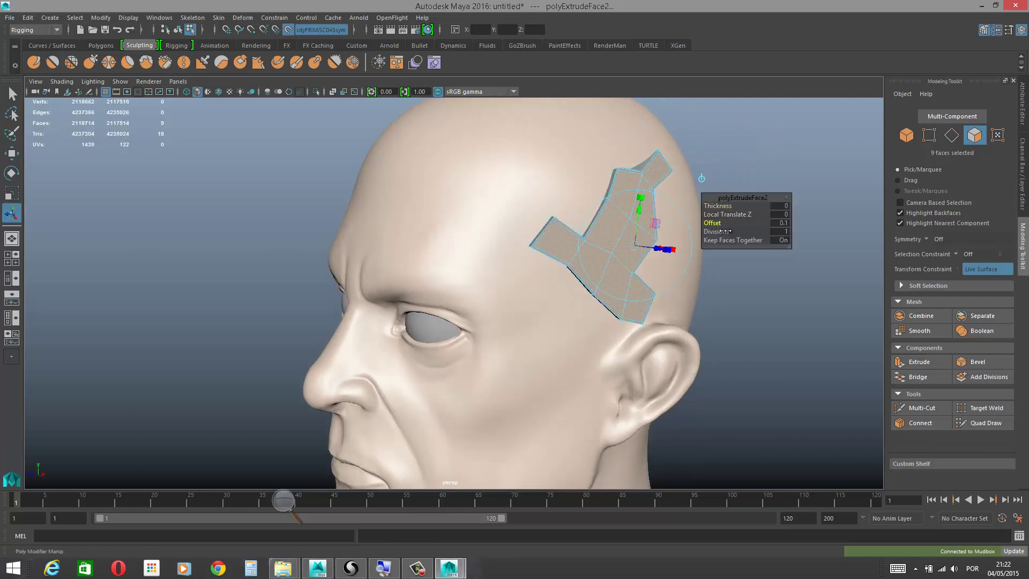
left_click_drag(761, 144, 782, 150, "alt")
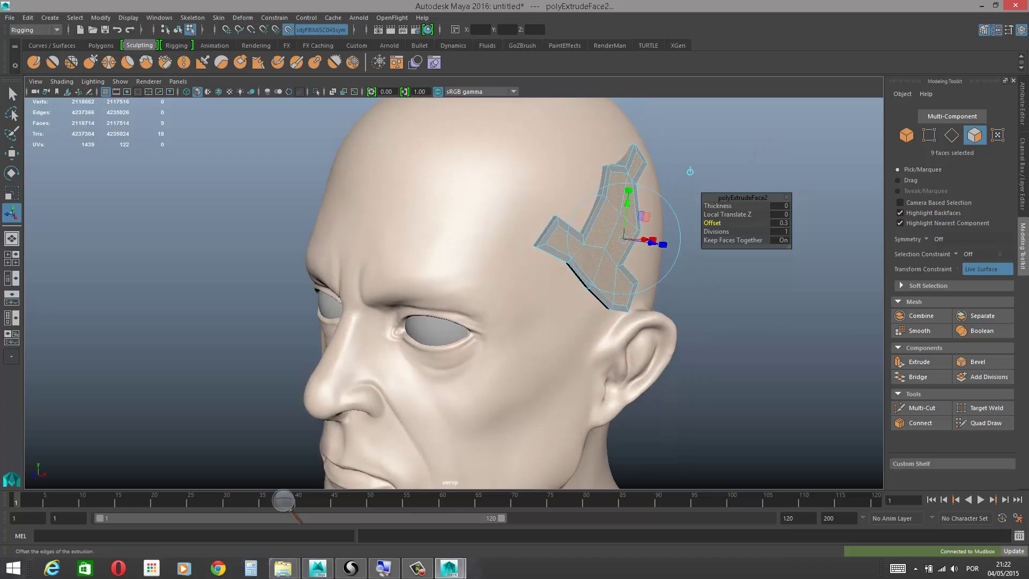
right_click_drag(596, 206, 637, 246, "alt")
middle_click_drag(569, 183, 538, 214, "alt")
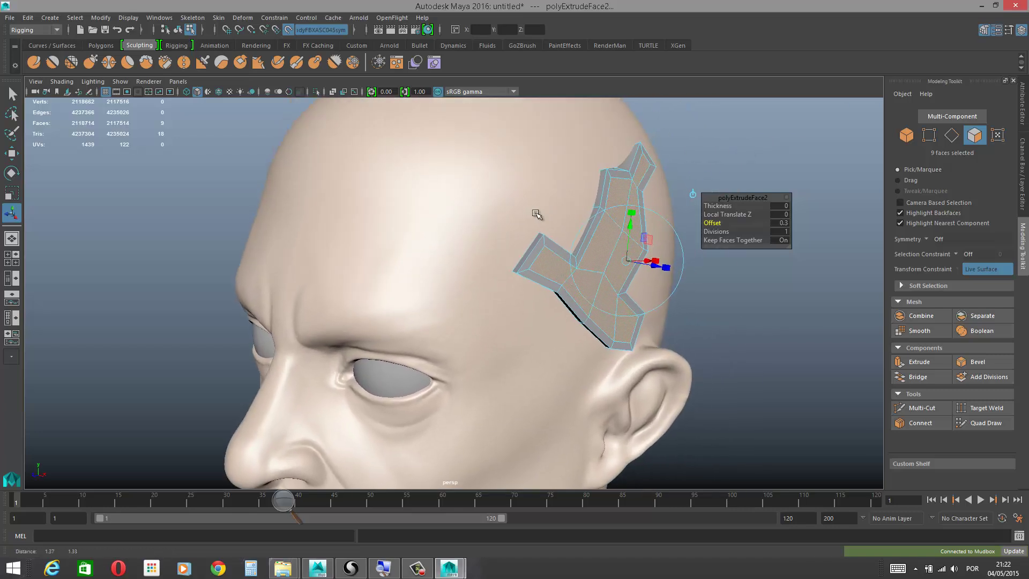
left_click_drag(714, 121, 703, 150, "alt")
left_click(748, 134)
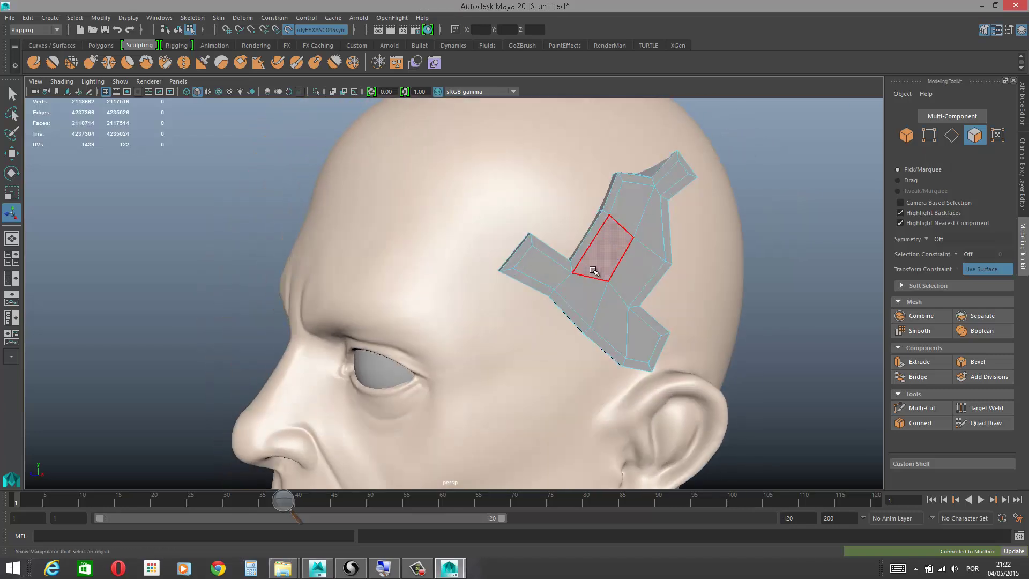
Step: Select five inset faces along the plate's lower and rear part and extrude them with a Thickness of 0.5
left_click(593, 290)
left_click(619, 321, "shift")
left_click(640, 330, "shift")
left_click(626, 278, "shift")
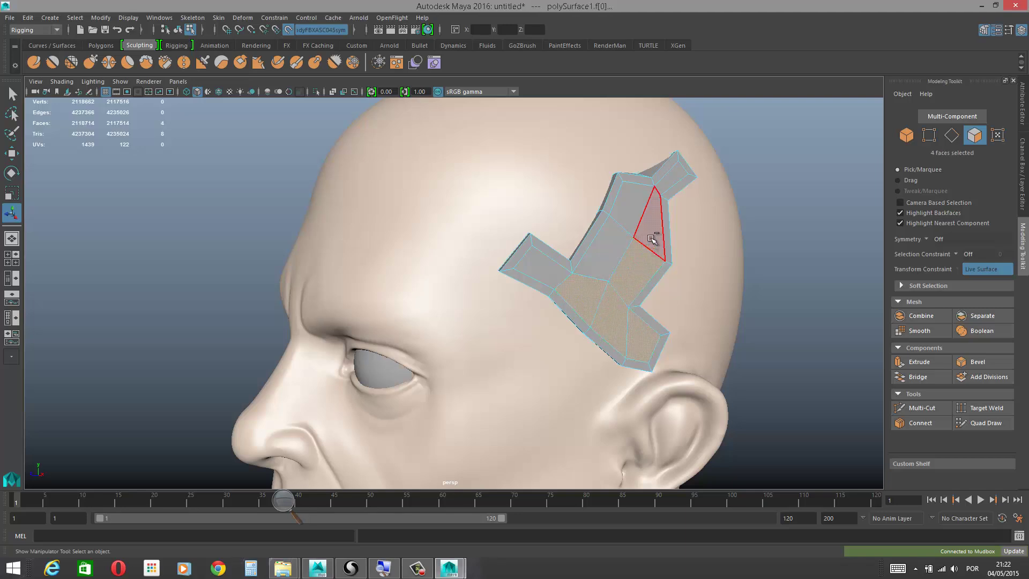
left_click(653, 235, "shift")
left_click_drag(801, 172, 846, 162, "alt")
right_click_drag(610, 243, 607, 271, "shift")
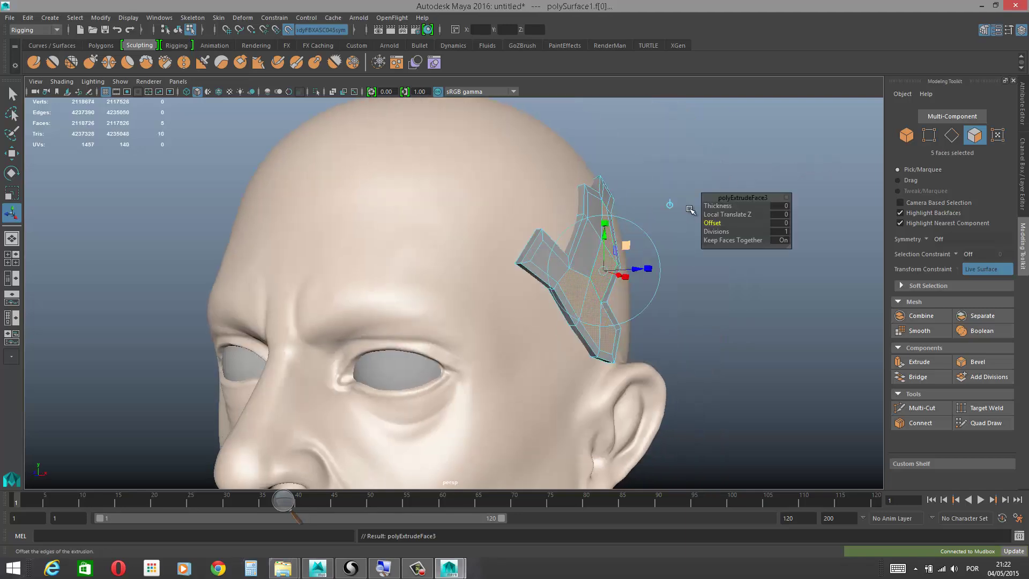
left_click_drag(691, 208, 720, 211, "alt")
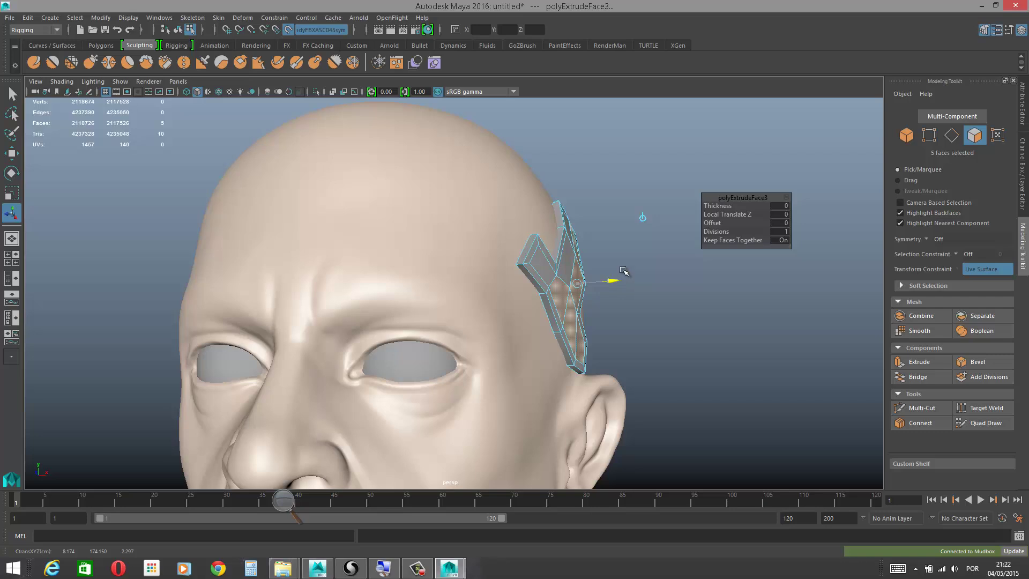
left_click_drag(716, 206, 721, 206)
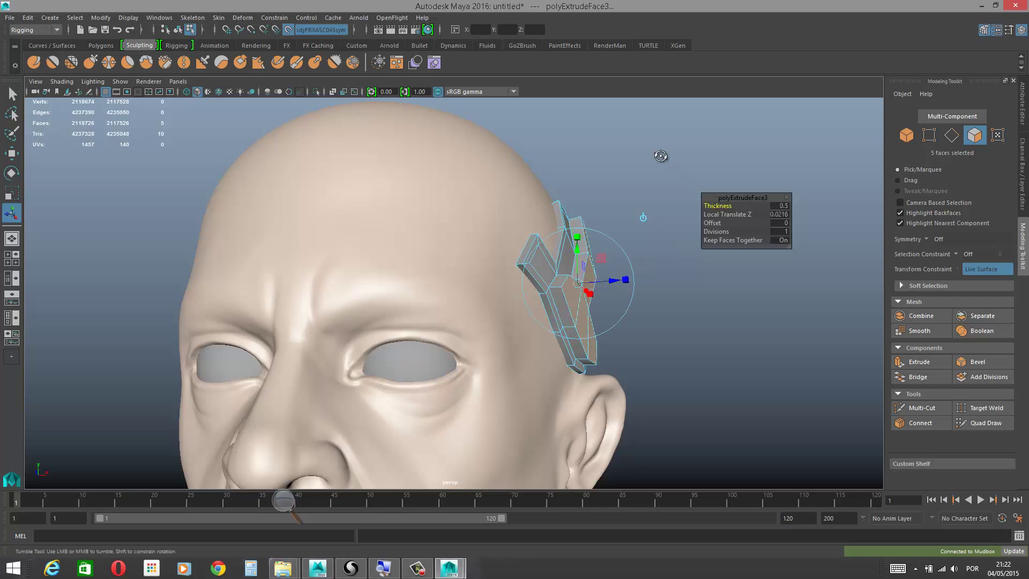
left_click_drag(661, 156, 694, 142, "alt")
left_click(693, 143)
Step: Select the two rear faces of the raised section and extrude them outward into another block
left_click(623, 274)
left_click(635, 241, "shift")
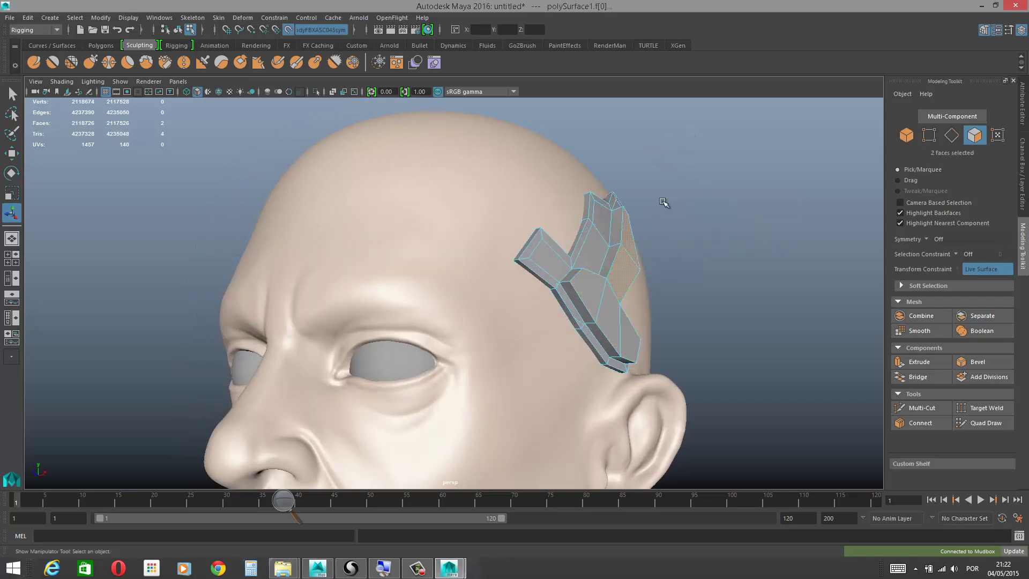
right_click_drag(662, 199, 664, 225, "shift")
left_click_drag(687, 171, 721, 206, "alt")
left_click_drag(717, 159, 374, 196, "alt")
left_click(381, 196)
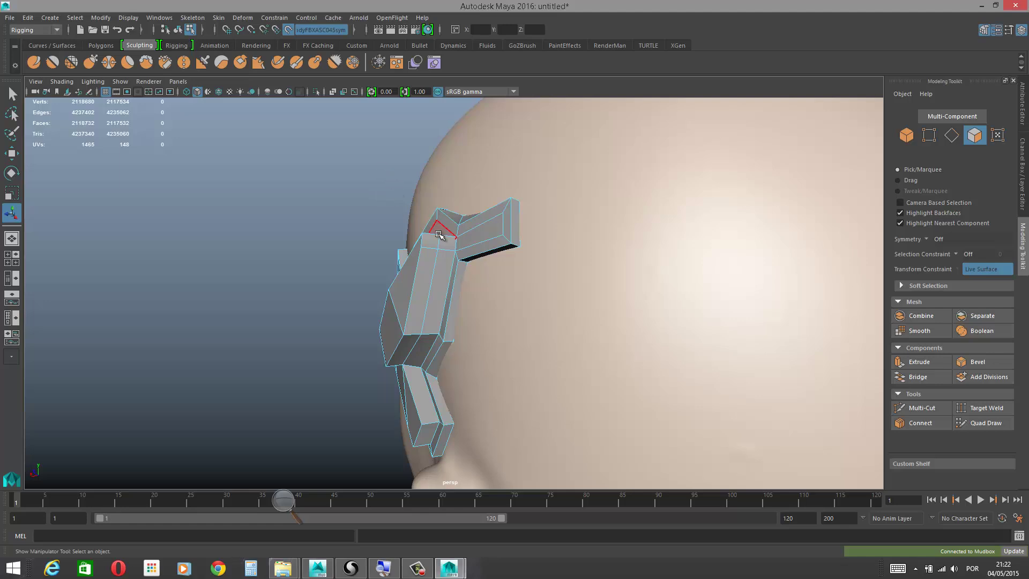
Step: Merge two short adjacent edges at the upper end of the rear block
right_click_drag(427, 235, 428, 225)
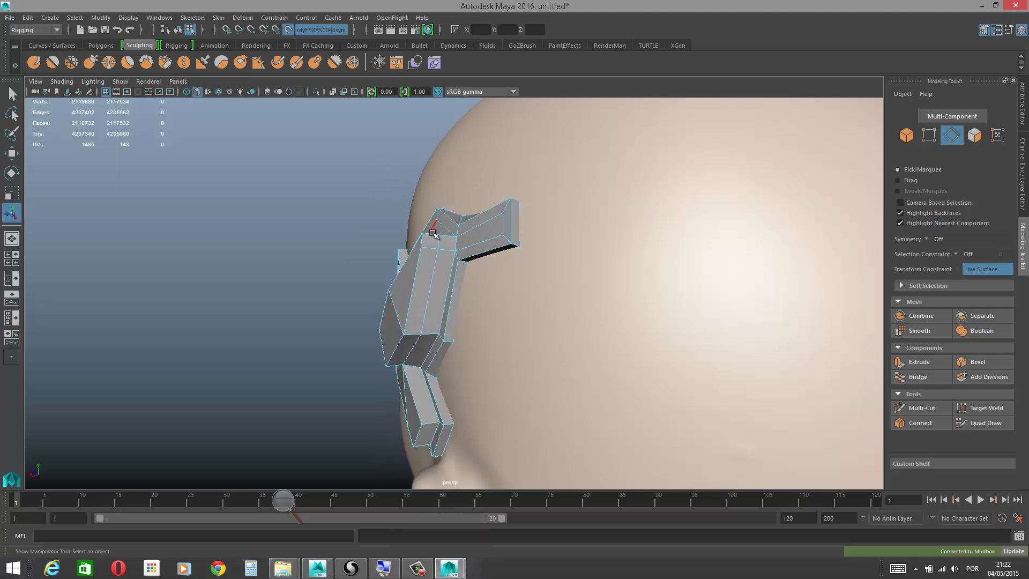
left_click(432, 235)
left_click(431, 235, "shift")
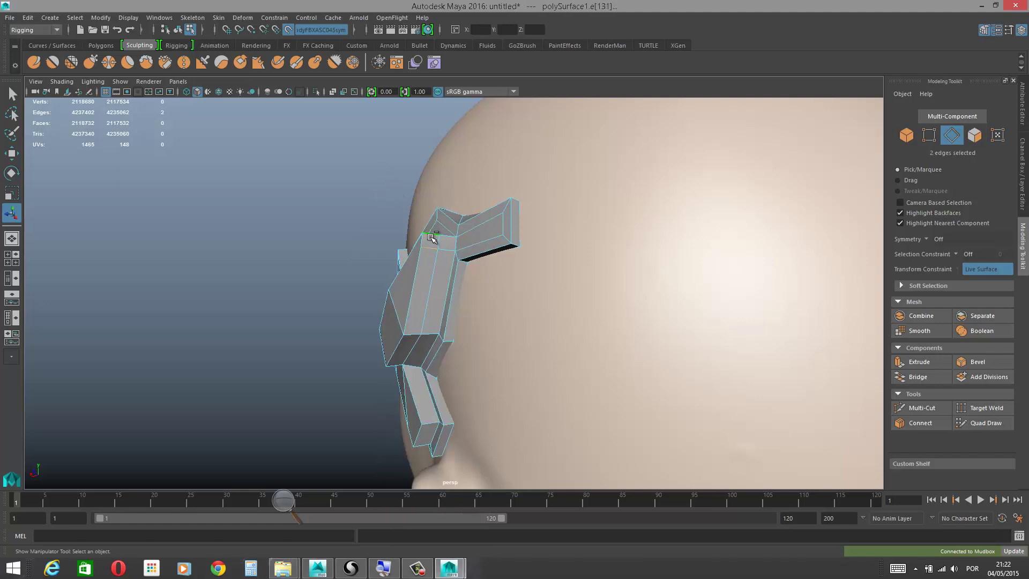
right_click_drag(430, 247, 465, 209, "shift")
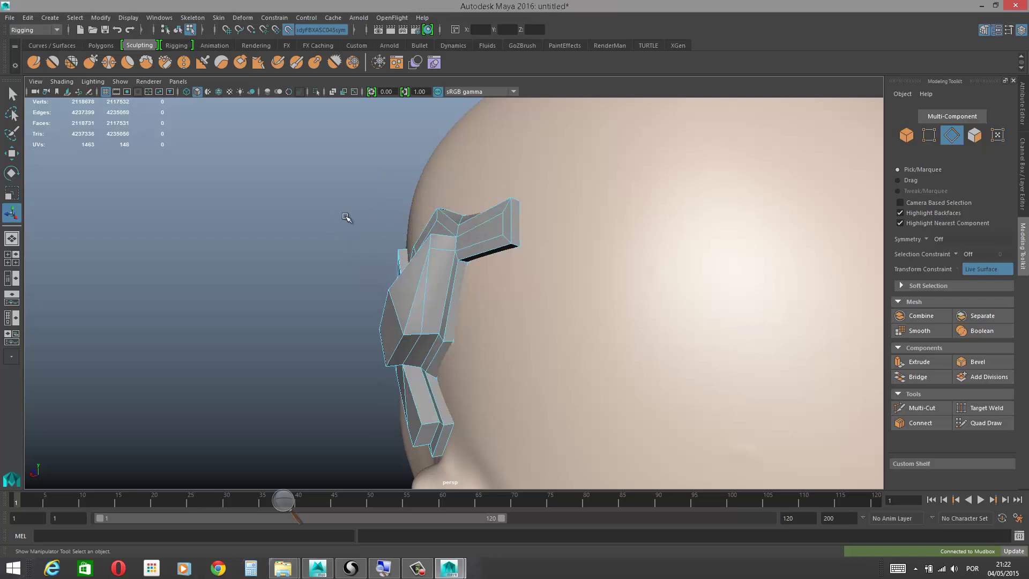
Step: Turn off the live surface and move the rear block's short lower front edge slightly outward along X
left_click_drag(235, 261, 406, 226, "alt")
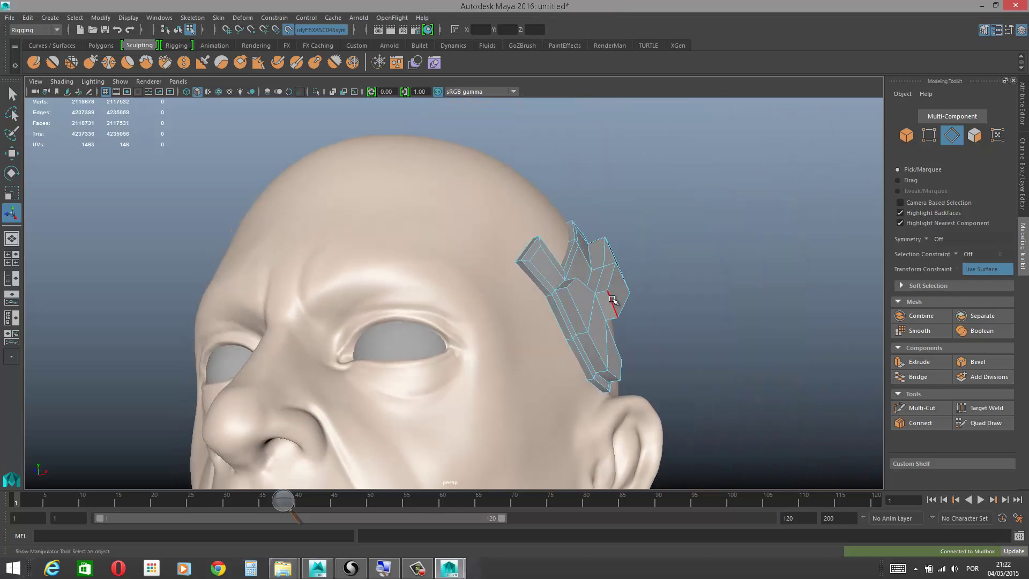
right_click_drag(617, 279, 651, 315, "alt")
left_click(633, 318)
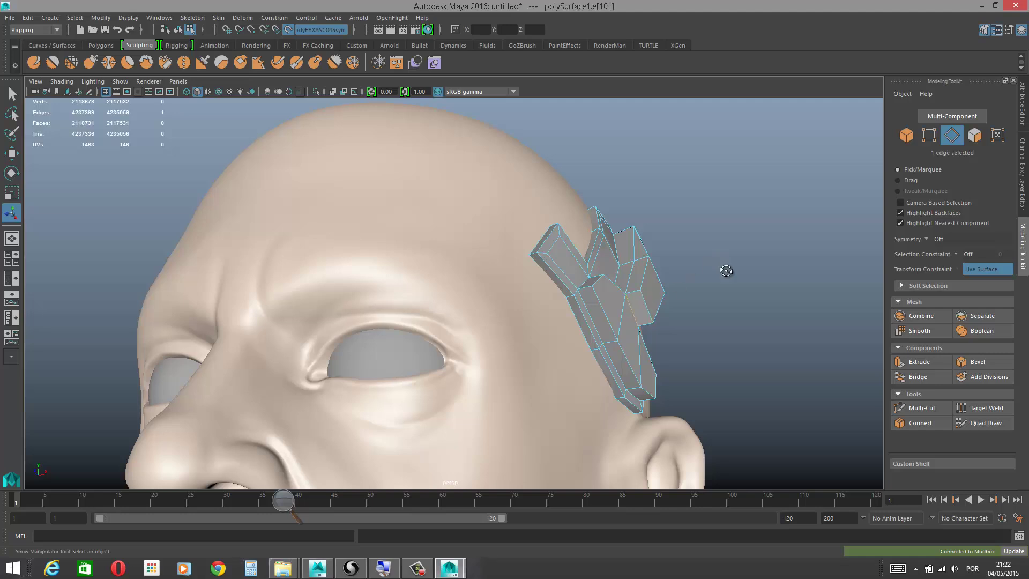
left_click_drag(727, 272, 711, 291, "alt")
key("w")
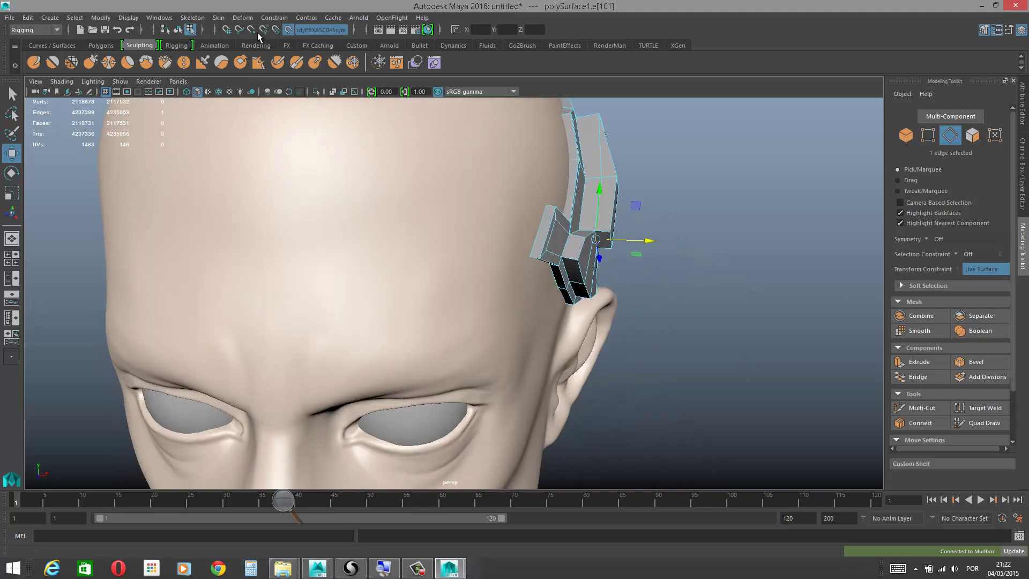
left_click(311, 30)
left_click_drag(700, 166, 700, 127, "alt")
left_click_drag(643, 279, 646, 278)
left_click_drag(648, 220, 576, 227, "alt")
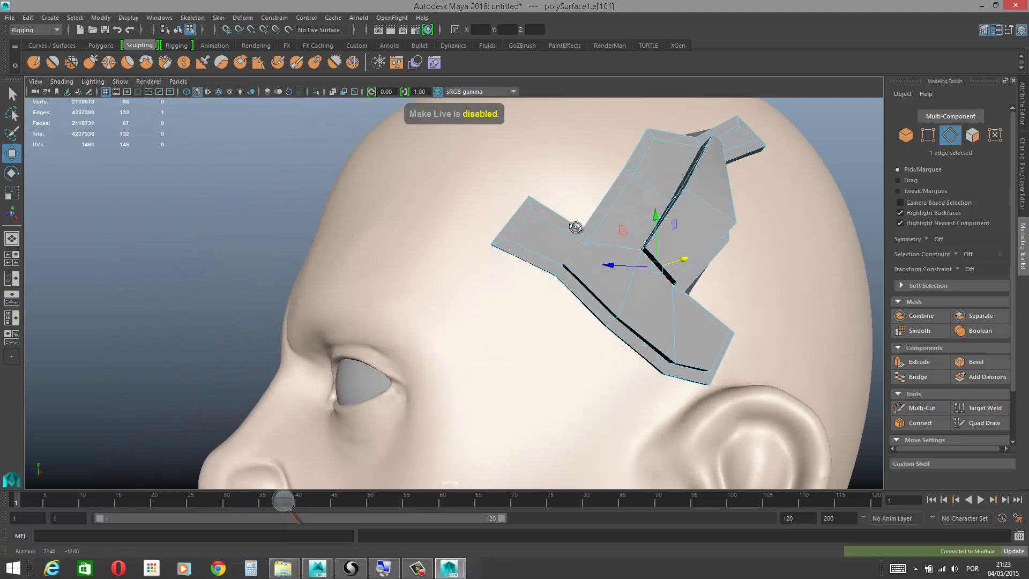
left_click_drag(761, 165, 805, 187, "alt")
left_click(697, 248)
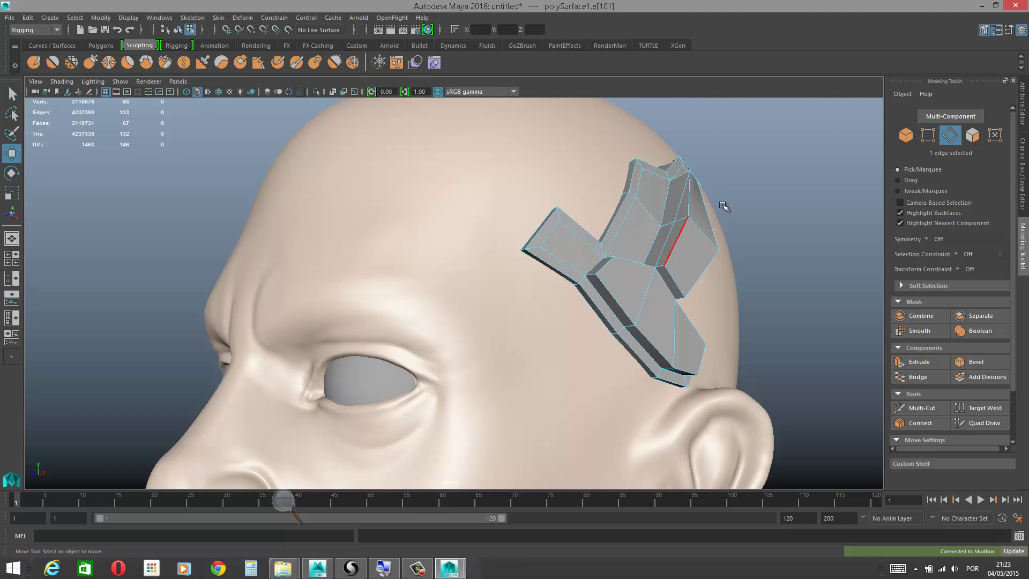
Step: Return the head plate to object mode and view its shape against the head
left_click_drag(627, 179, 650, 239, "alt")
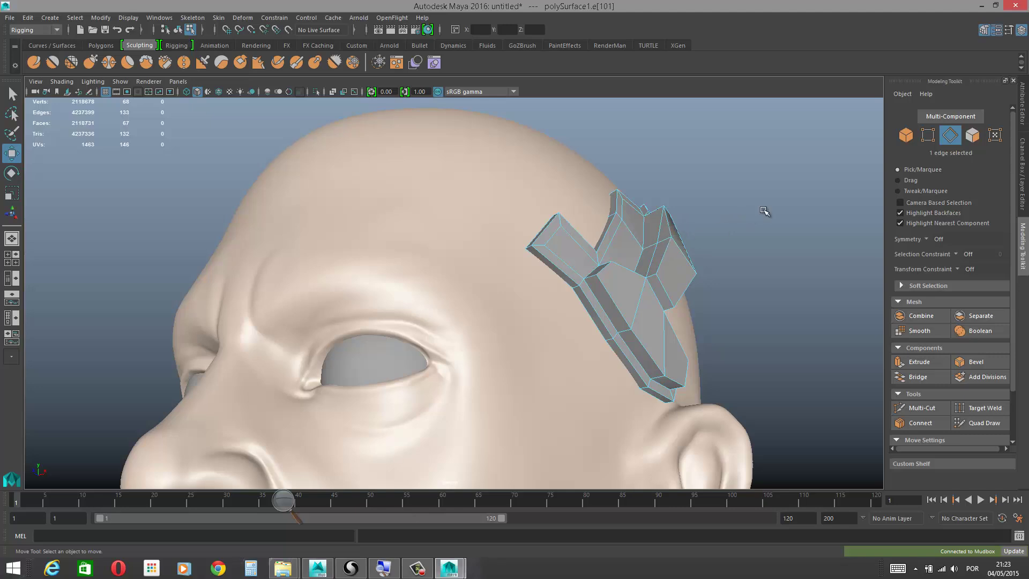
right_click_drag(676, 257, 697, 235)
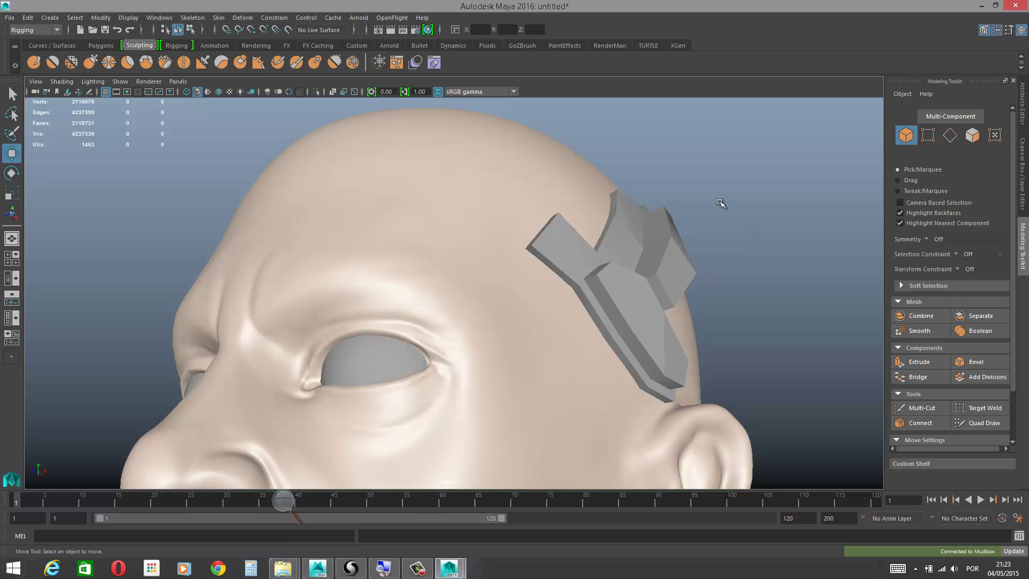
left_click_drag(720, 203, 701, 217, "alt")
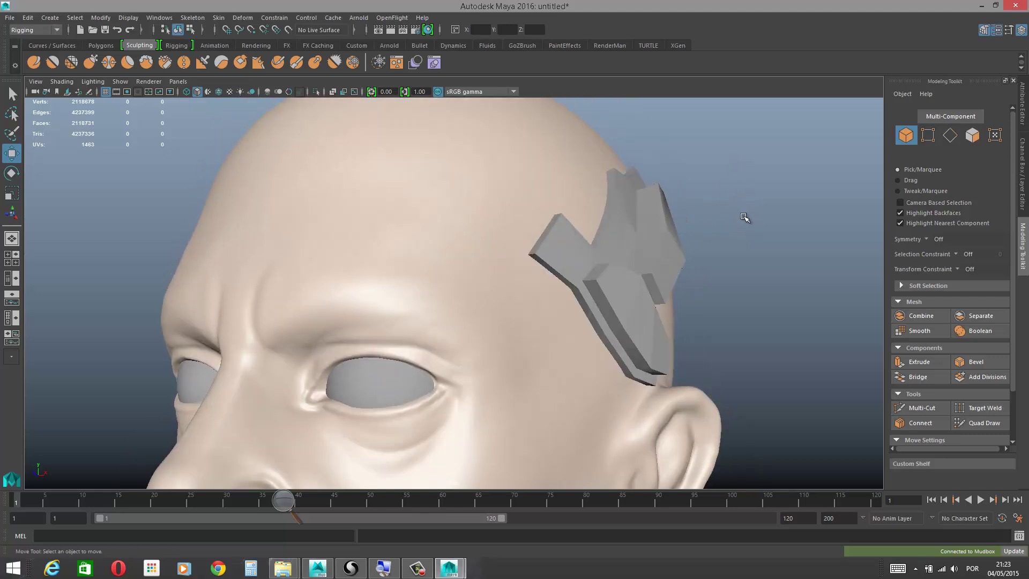
Step: Select the head plate, send it to the existing Mudbox scene, and keep the imported polySurface1 mesh
left_click(644, 268)
left_click_drag(762, 220, 745, 227, "alt")
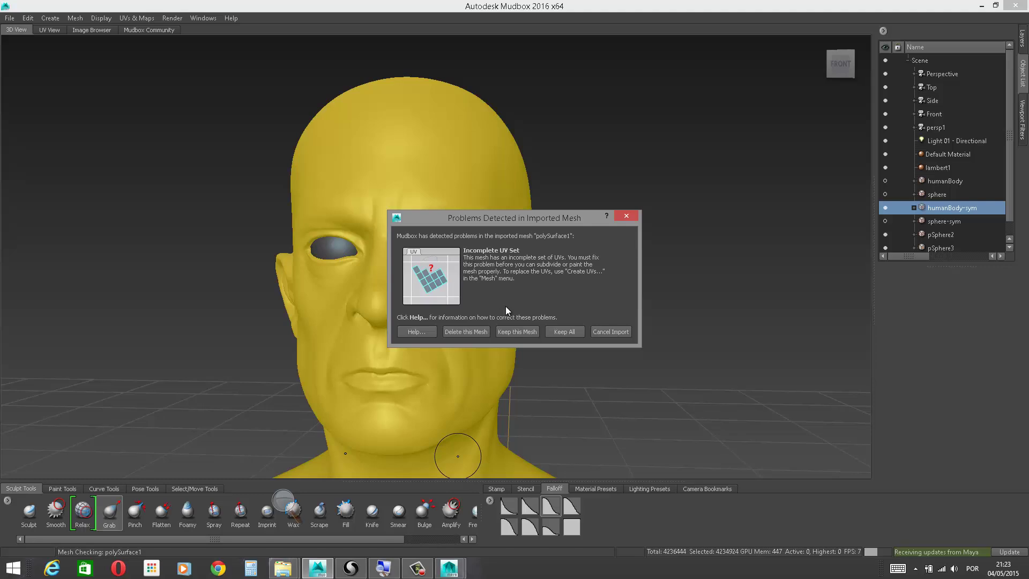
left_click(518, 331)
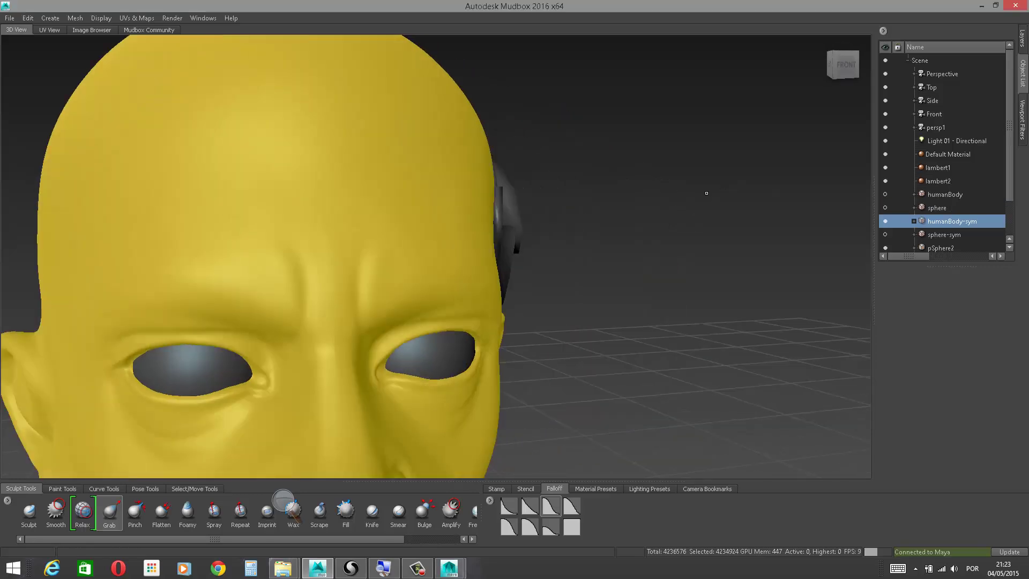
Step: Activate the Objects selection tool and deselect the humanBody-sym mesh
right_click_drag(707, 193, 664, 165, "alt")
left_click_drag(664, 165, 574, 190, "alt")
left_click(174, 489)
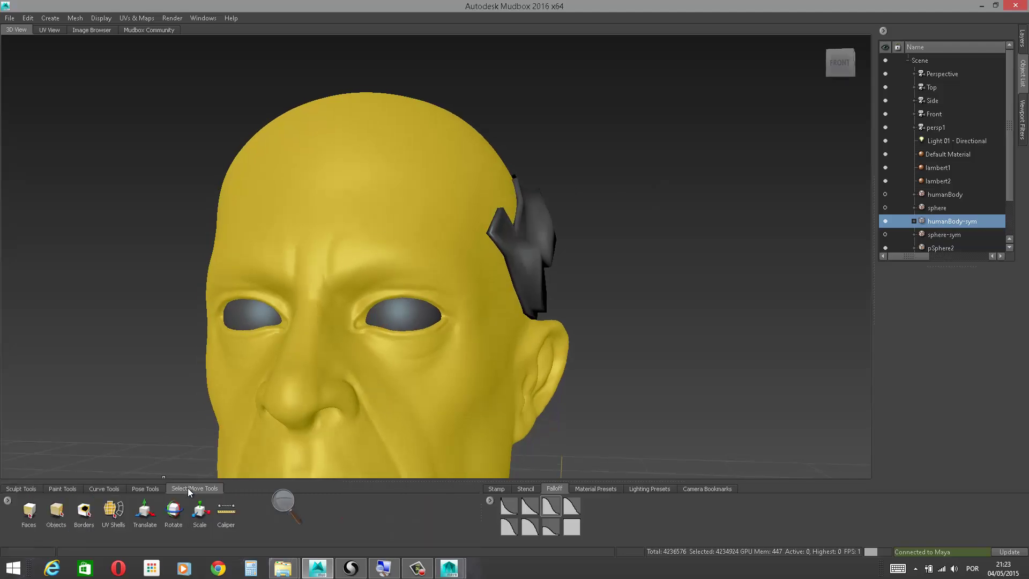
left_click(56, 512)
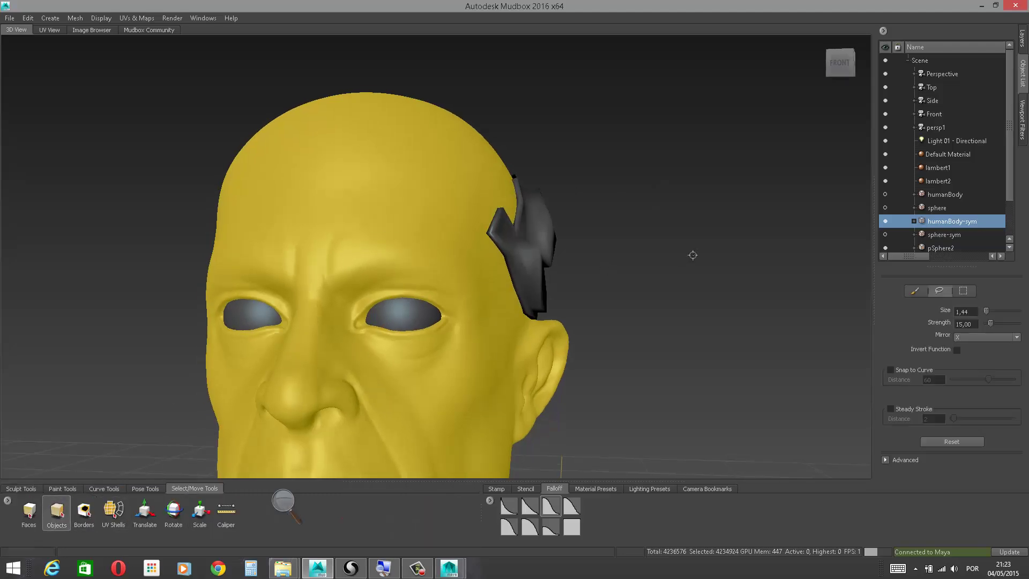
left_click(693, 255)
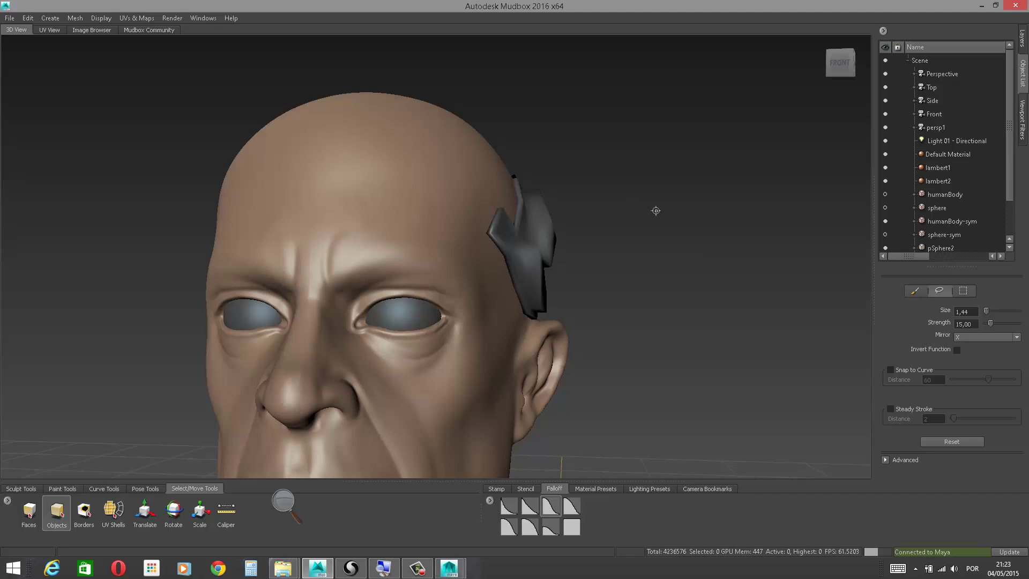
Step: Examine the head, shoulders and imported plate from several angles and distances
scroll(657, 210, "down", 4)
mouse_move(673, 211)
left_mouse_down("alt")
mouse_move(541, 215)
mouse_move(682, 218)
left_mouse_up("alt")
scroll(633, 328, "up", 3)
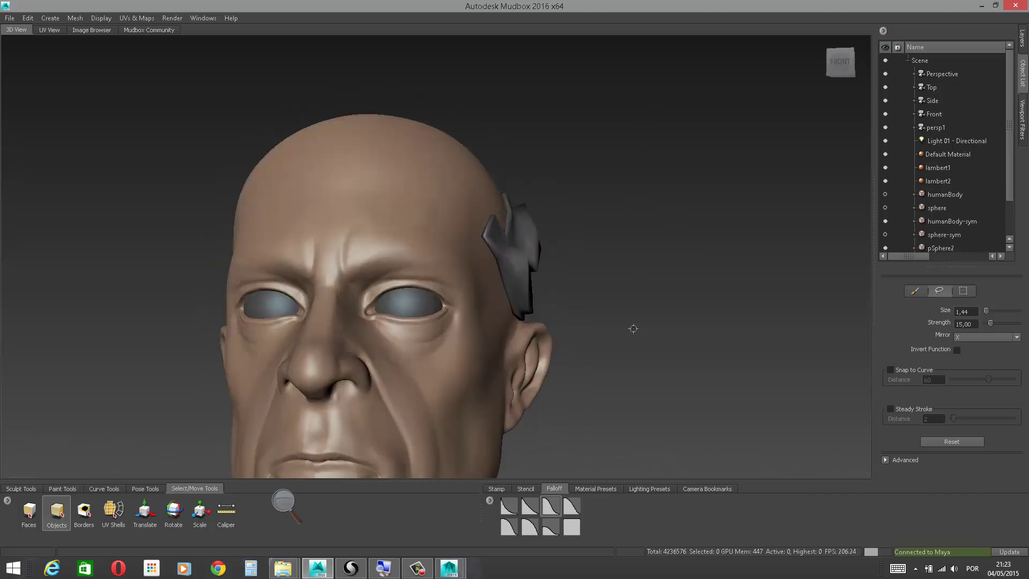
right_click_drag(633, 329, 633, 338, "alt")
middle_click_drag(623, 196, 661, 150, "alt")
left_click_drag(661, 150, 715, 159, "alt")
left_click_drag(695, 195, 692, 157, "alt")
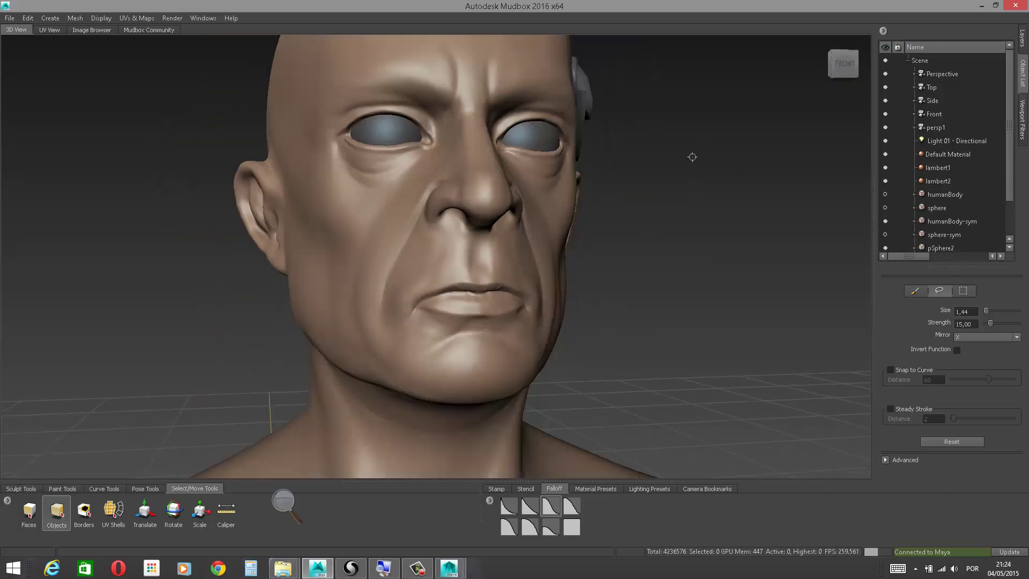
right_click_drag(692, 157, 701, 122, "alt")
mouse_move(656, 236)
left_mouse_down("alt")
mouse_move(674, 223)
mouse_move(658, 221)
left_mouse_up("alt")
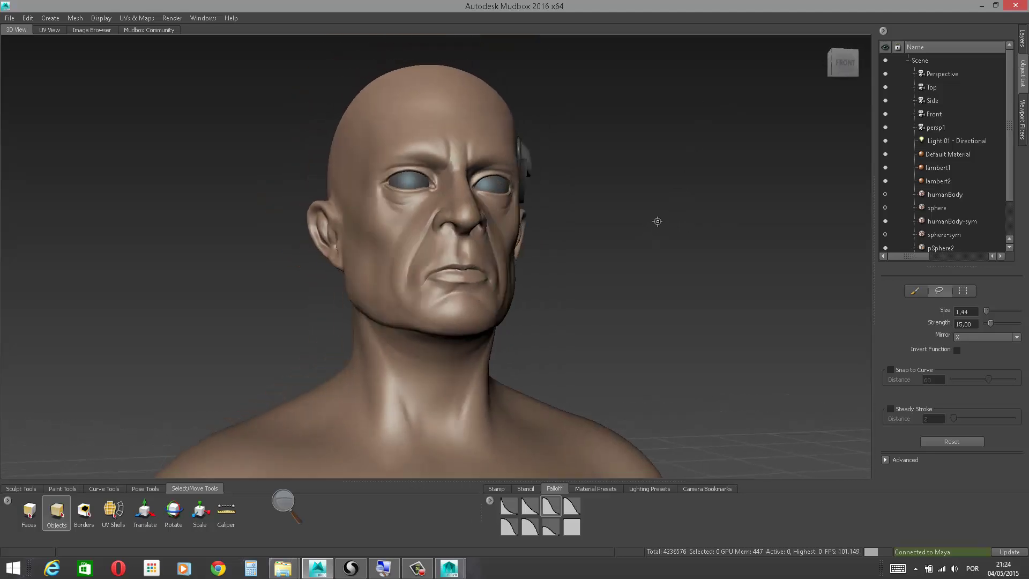
right_click_drag(657, 221, 660, 138, "alt")
left_click_drag(655, 210, 616, 217, "alt")
right_click_drag(632, 228, 680, 236, "alt")
left_click_drag(680, 236, 643, 201, "alt")
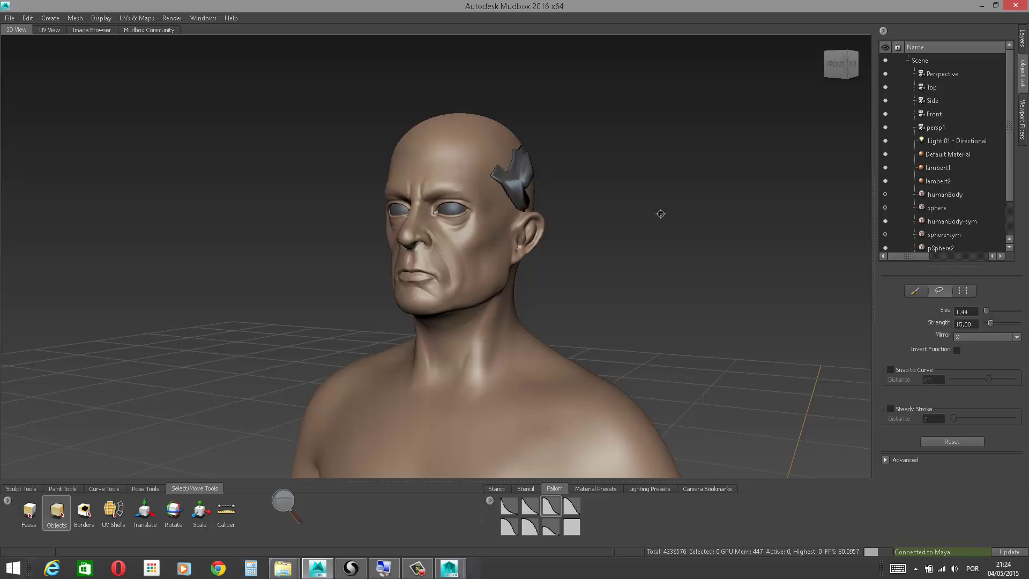
right_click_drag(665, 202, 651, 327, "alt")
left_click_drag(712, 151, 703, 182, "alt")
right_click_drag(703, 182, 745, 185, "alt")
middle_click_drag(743, 96, 716, 196, "alt")
left_click_drag(723, 194, 737, 189, "alt")
Step: Reshape the eyelids around both eyes with the Grab brush at size 1.44, strength 28.61 and X mirroring
left_click(63, 489)
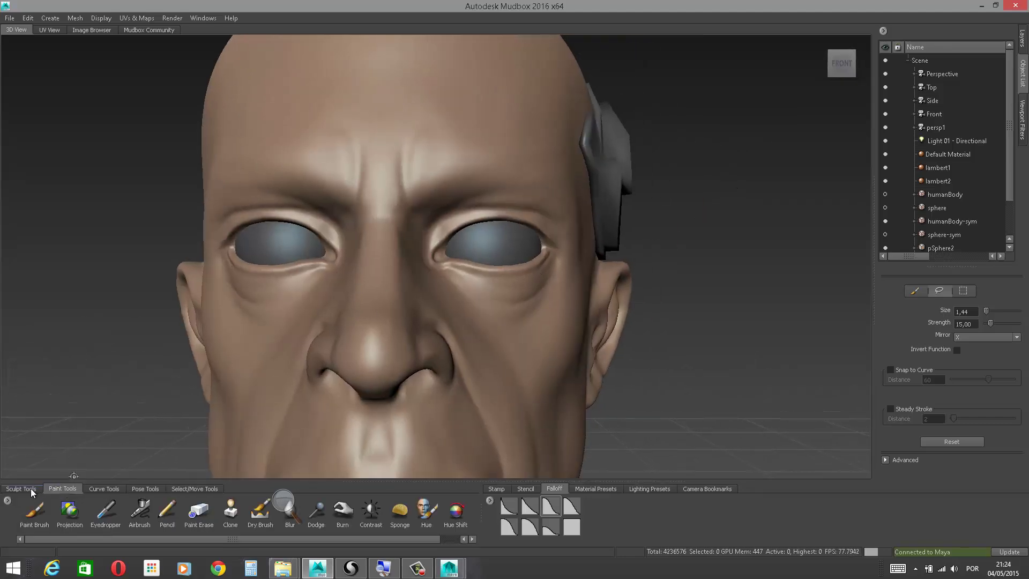
left_click(21, 489)
left_click(109, 512)
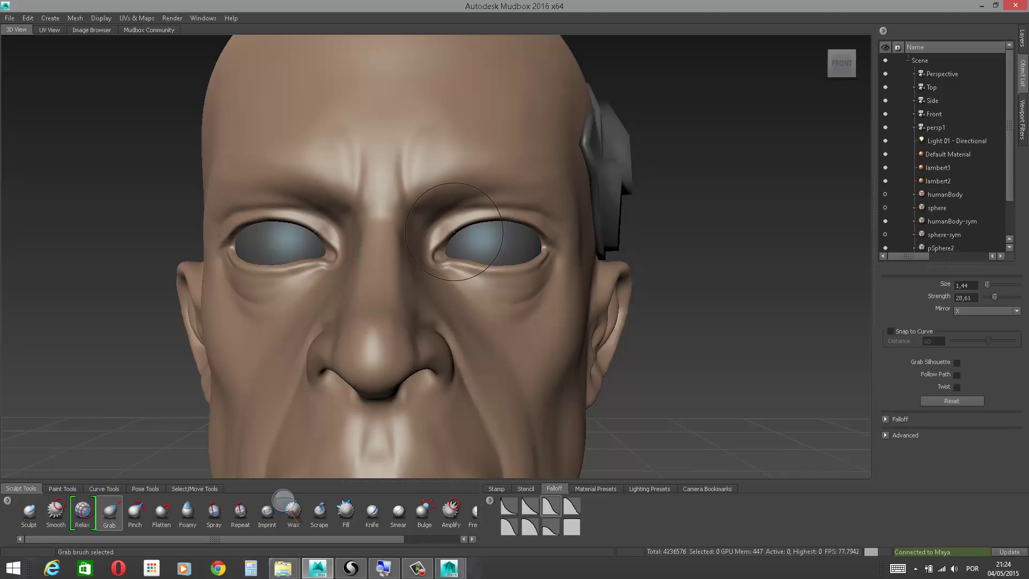
mouse_move(459, 232)
left_mouse_down()
mouse_move(488, 220)
mouse_move(540, 233)
mouse_move(516, 263)
left_mouse_up()
left_click_drag(535, 261, 547, 249)
left_click_drag(471, 265, 438, 247)
Step: Enlarge the Grab brush to size 2.43 and reshape the inner and outer eye corners
mouse_move(600, 175)
left_mouse_down("alt")
mouse_move(536, 196)
mouse_move(505, 225)
left_mouse_up("alt")
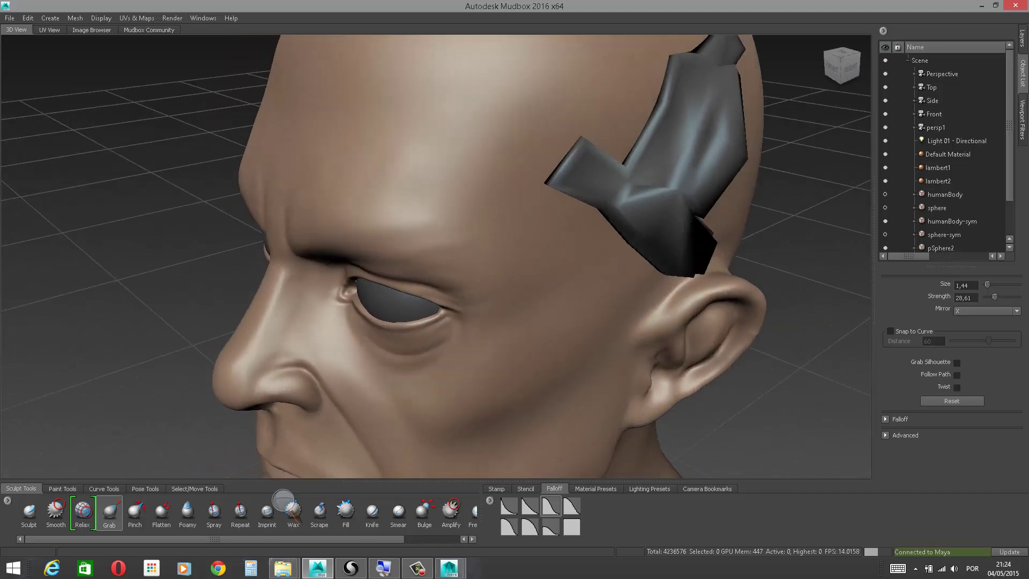
left_click_drag(809, 179, 754, 173, "alt")
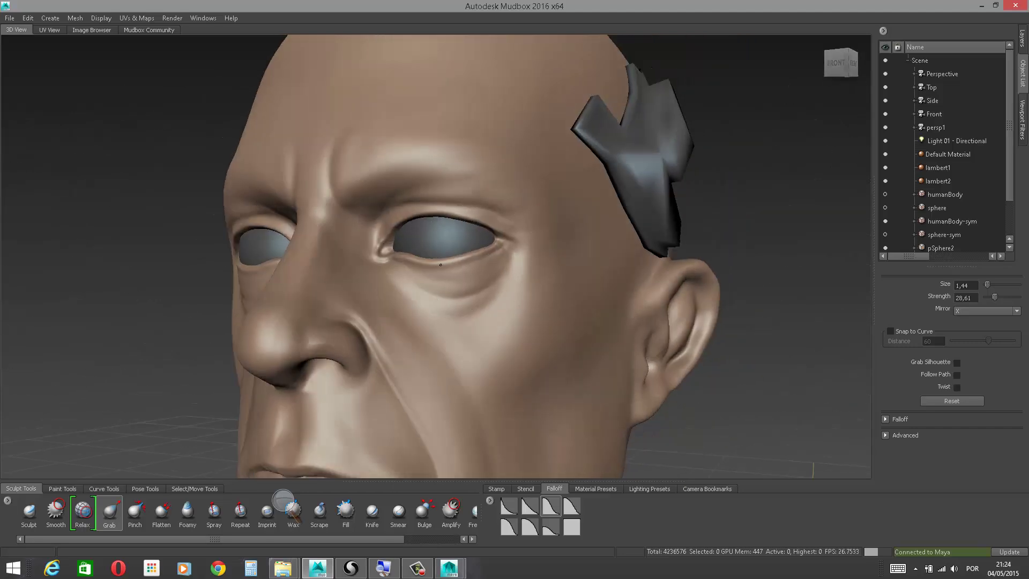
left_click(839, 62)
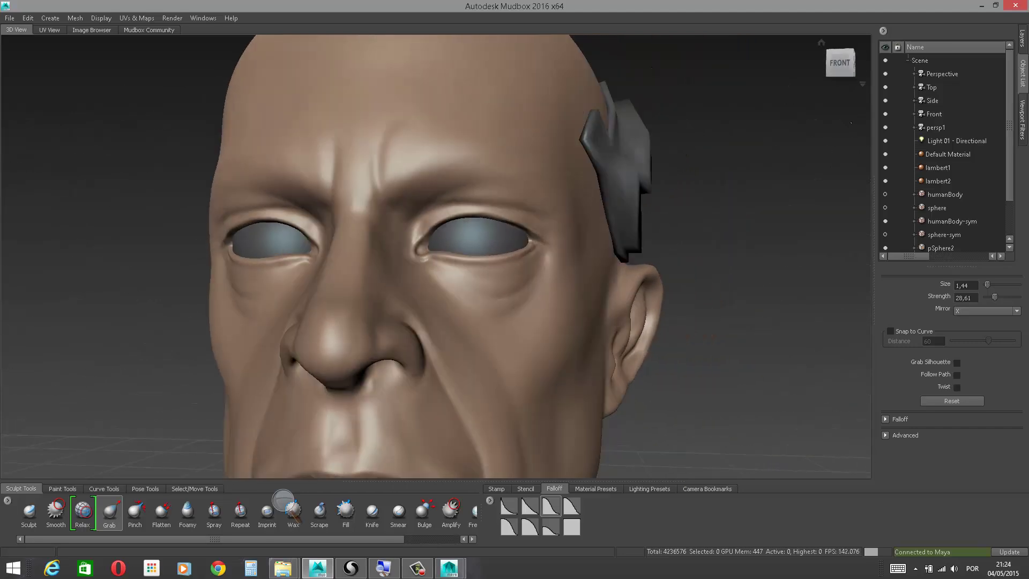
mouse_move(480, 224)
left_mouse_down("alt")
mouse_move(515, 253)
mouse_move(542, 254)
left_mouse_up("alt")
left_click_drag(436, 260, 449, 262)
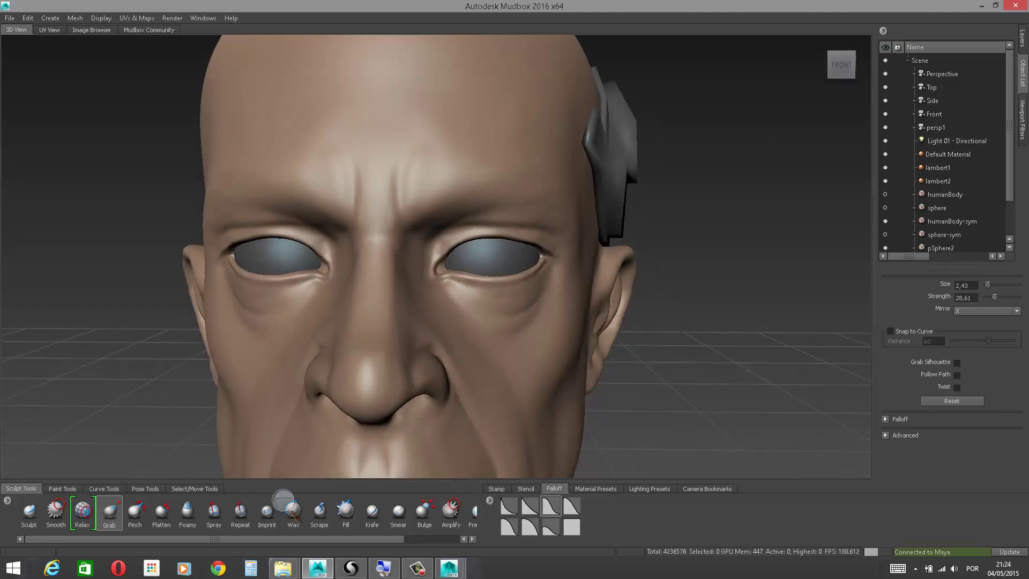
left_click_drag(540, 251, 545, 253)
mouse_move(697, 188)
left_mouse_down("alt")
mouse_move(636, 229)
mouse_move(546, 236)
left_mouse_up("alt")
mouse_move(417, 333)
left_mouse_down()
mouse_move(408, 336)
mouse_move(450, 279)
mouse_move(494, 244)
mouse_move(444, 232)
mouse_move(469, 237)
left_mouse_up()
left_click_drag(416, 265, 416, 261)
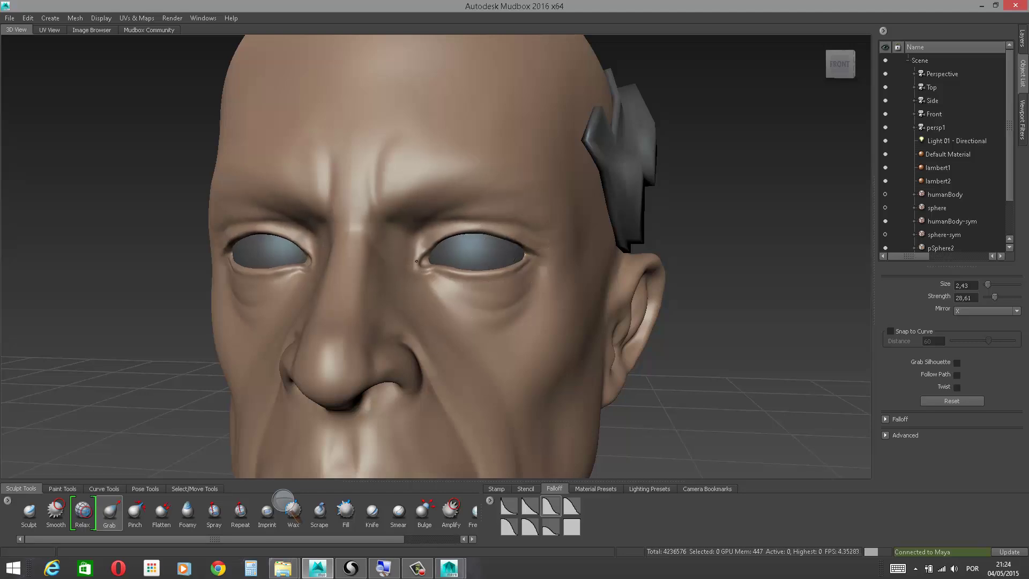
Step: Reduce the Grab brush to size 1.03 and reshape the lid contours of both eyes
left_click_drag(600, 207, 772, 193, "alt")
right_click_drag(772, 193, 698, 126, "alt")
left_click_drag(707, 161, 690, 204, "alt")
right_click_drag(690, 204, 787, 225, "alt")
left_click_drag(787, 225, 780, 214, "alt")
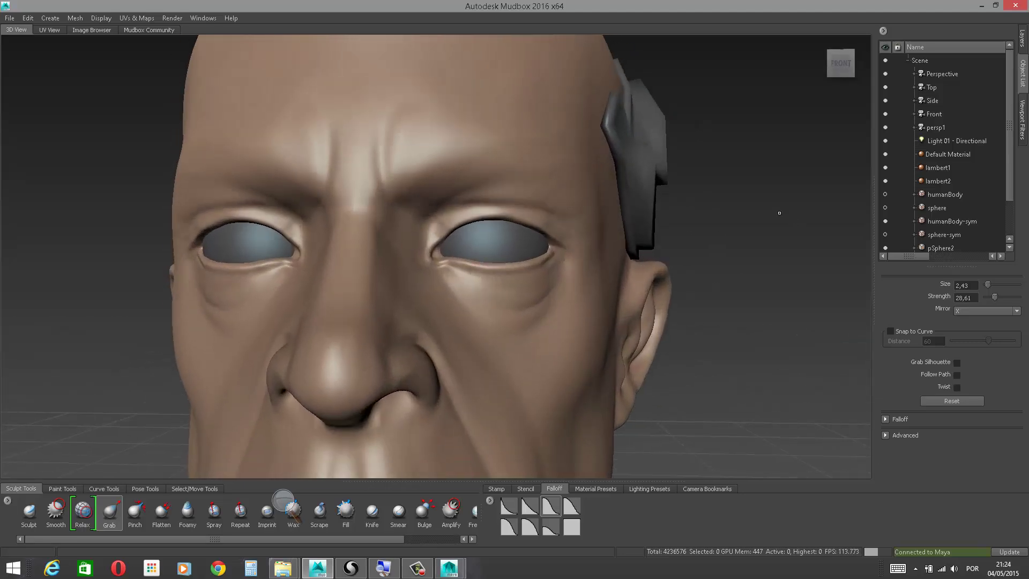
key("b")
mouse_move(538, 214)
left_mouse_down()
mouse_move(522, 207)
mouse_move(539, 203)
mouse_move(522, 220)
mouse_move(452, 228)
mouse_move(434, 253)
left_mouse_up()
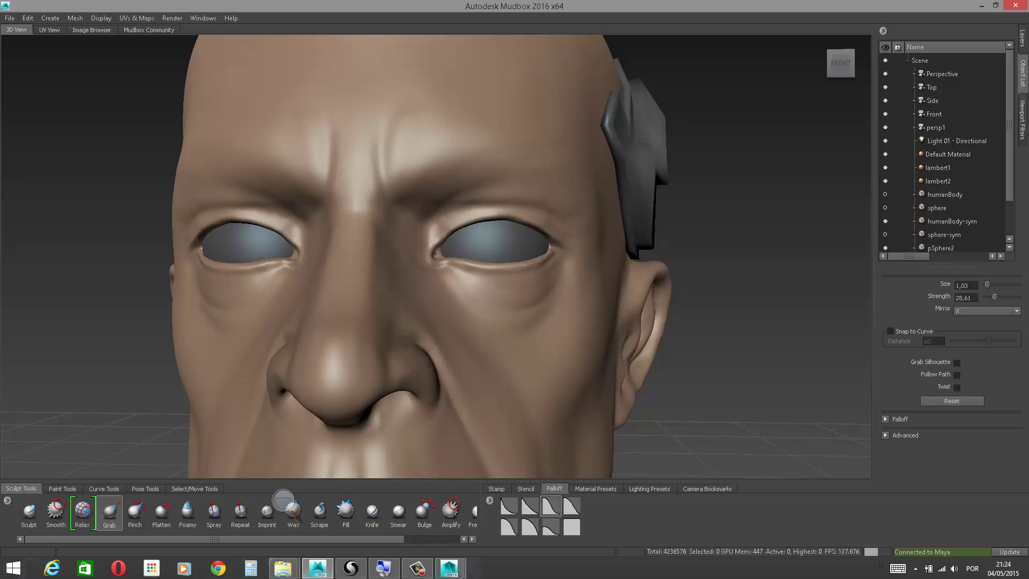
Step: Refine the inner corners, lower lids and outer corners of the eyes with small Grab strokes
left_click_drag(745, 160, 754, 166, "alt")
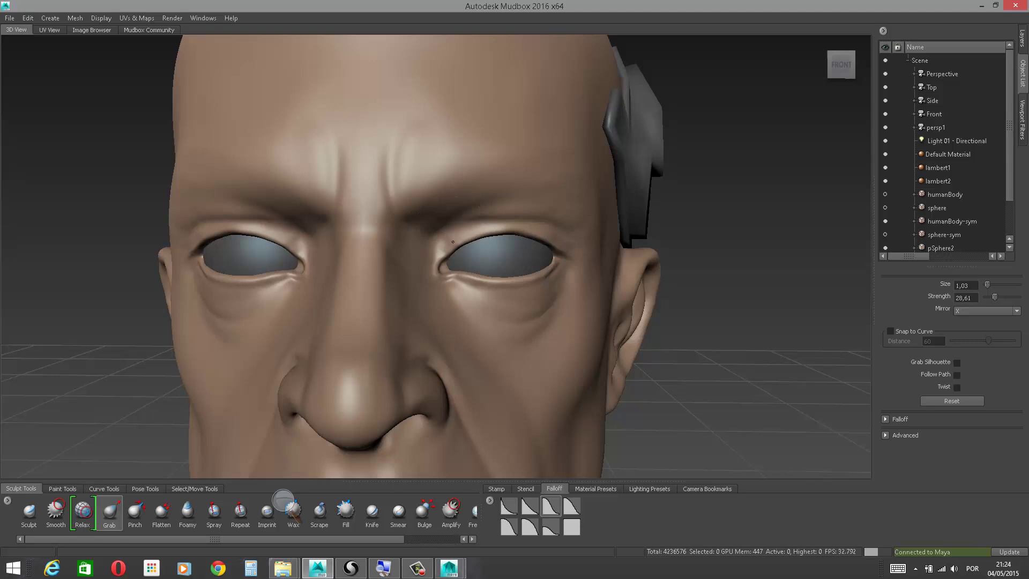
left_click_drag(453, 242, 453, 240)
mouse_move(463, 278)
left_mouse_down()
mouse_move(434, 269)
mouse_move(497, 280)
mouse_move(482, 279)
left_mouse_up()
left_click_drag(552, 266, 553, 265)
left_click_drag(547, 274, 549, 272)
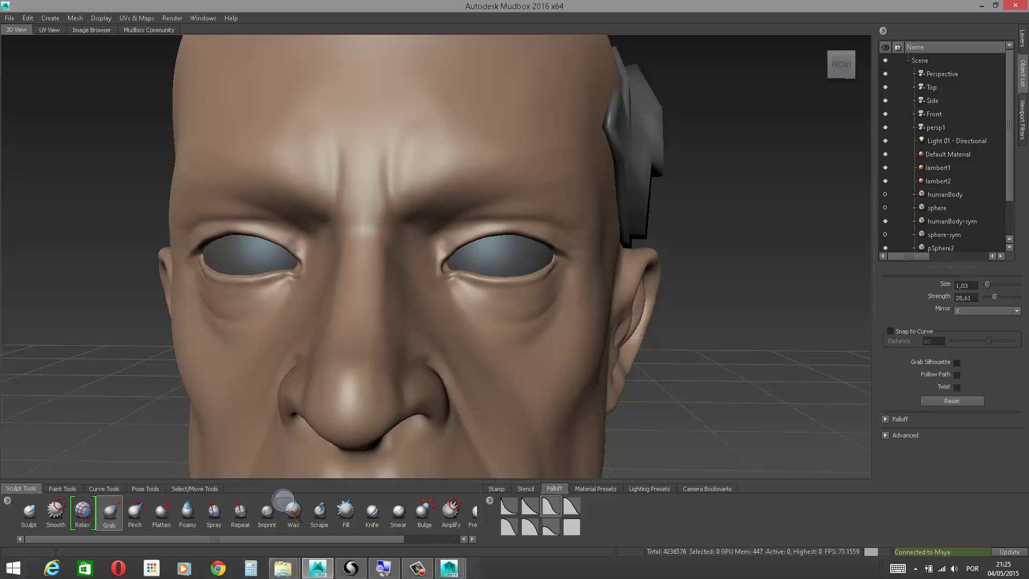
Step: Adjust the upper eyelids against the eyeballs with Grab, working from below the chin
left_click_drag(629, 245, 601, 104, "alt")
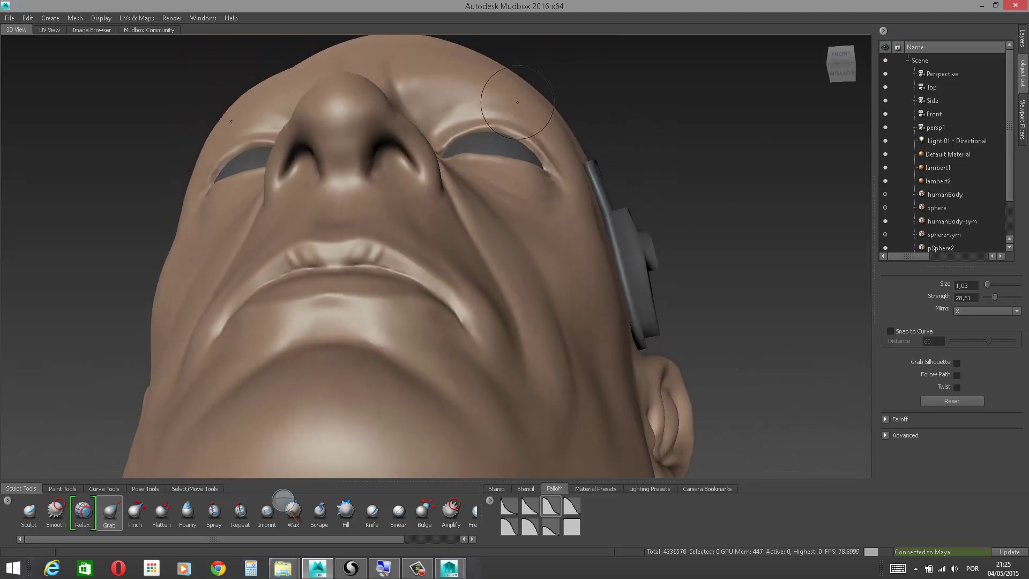
left_click_drag(460, 135, 456, 132)
mouse_move(479, 128)
left_mouse_down()
mouse_move(469, 129)
mouse_move(497, 127)
mouse_move(518, 245)
left_mouse_up()
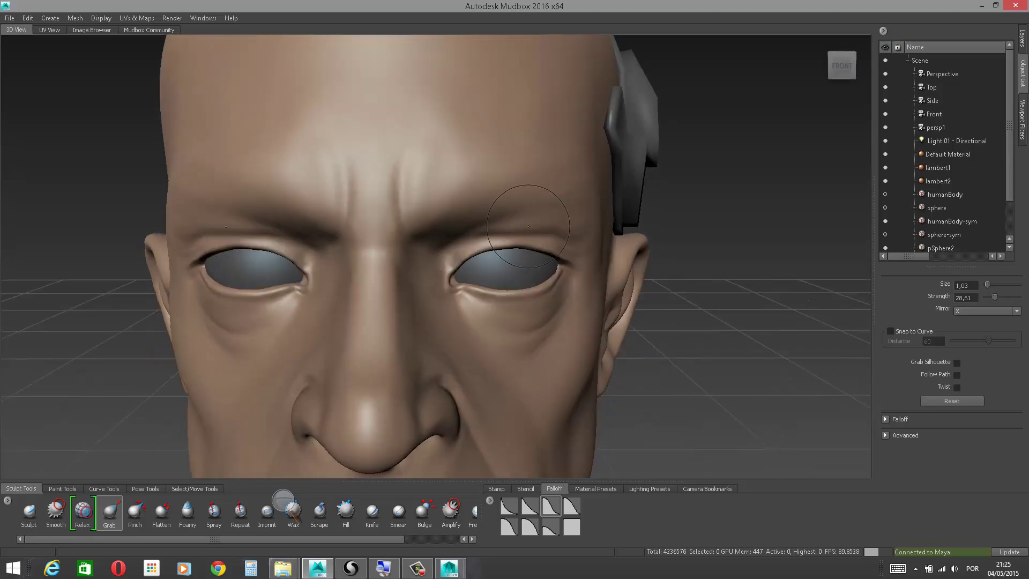
Step: Adjust the inner part of the upper eyelid with Grab while viewing the face from the side
mouse_move(614, 217)
left_mouse_down("alt")
mouse_move(559, 235)
mouse_move(582, 228)
mouse_move(474, 196)
left_mouse_up("alt")
left_click_drag(349, 225, 349, 227)
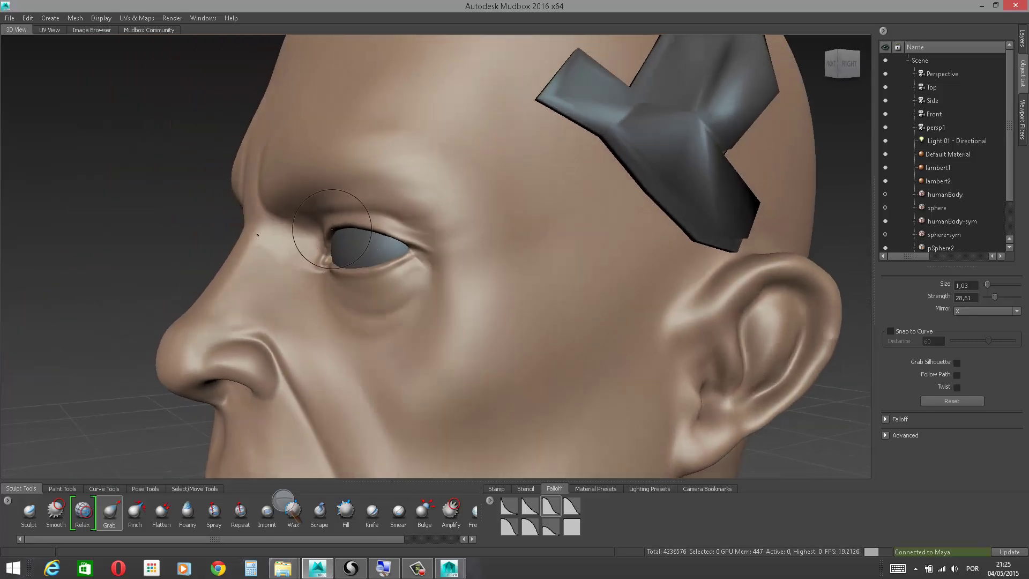
left_click_drag(188, 216, 137, 214, "alt")
left_click_drag(308, 221, 305, 221)
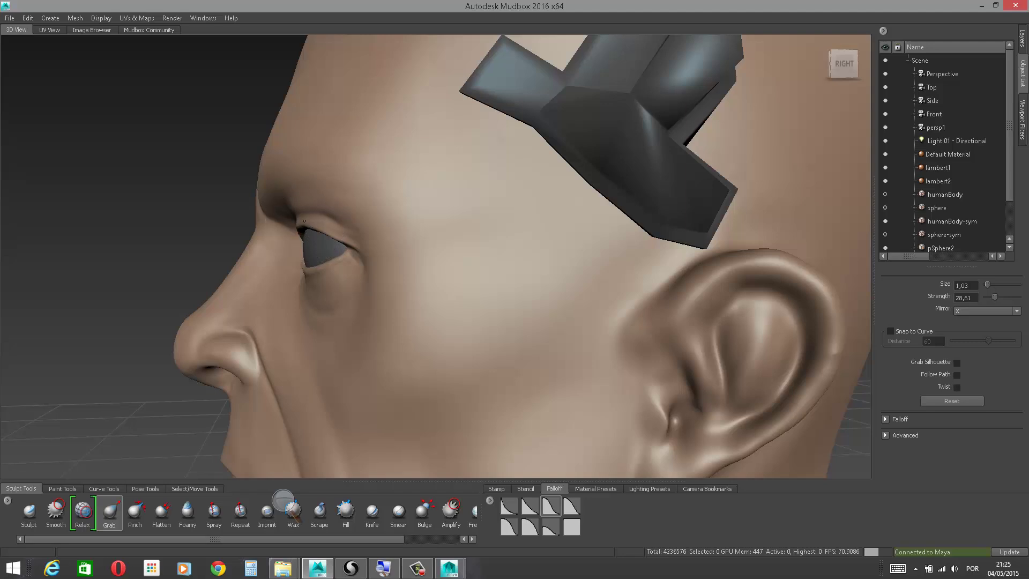
Step: Refine the upper eyelid's curve over the eyeball with Grab, working from a close profile to a three-quarter view
left_click_drag(226, 221, 195, 218, "alt")
right_click_drag(195, 218, 244, 257, "alt")
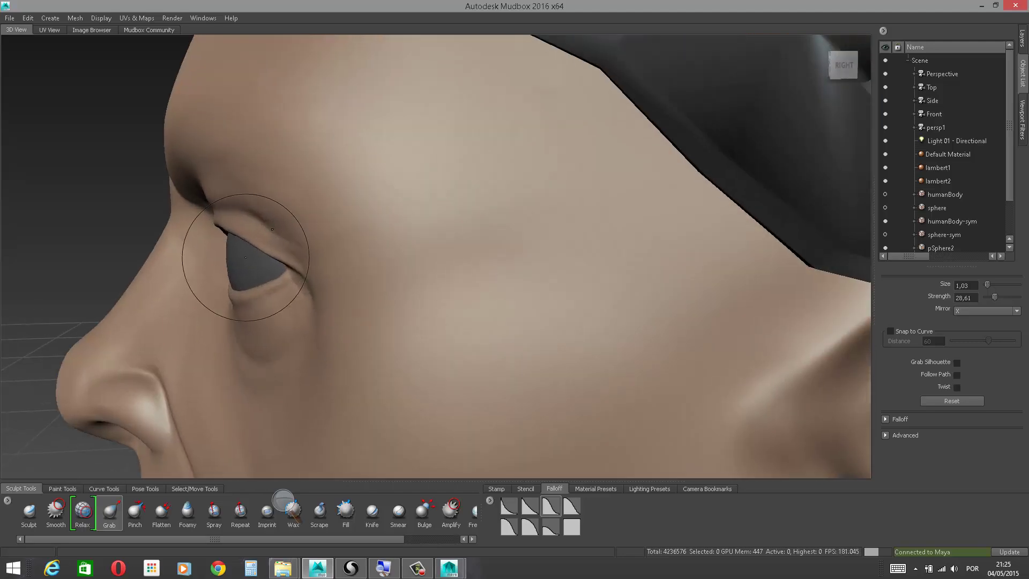
mouse_move(245, 257)
left_mouse_down("alt")
mouse_move(202, 220)
mouse_move(216, 219)
left_mouse_up("alt")
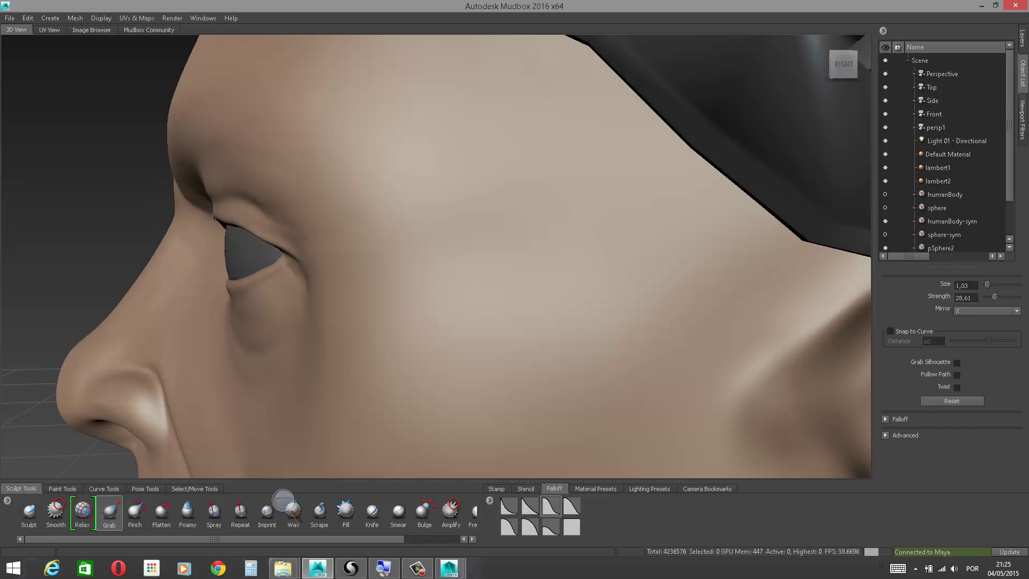
left_click_drag(93, 205, 171, 206, "alt")
mouse_move(255, 193)
left_mouse_down()
mouse_move(250, 204)
mouse_move(281, 185)
mouse_move(358, 192)
left_mouse_up()
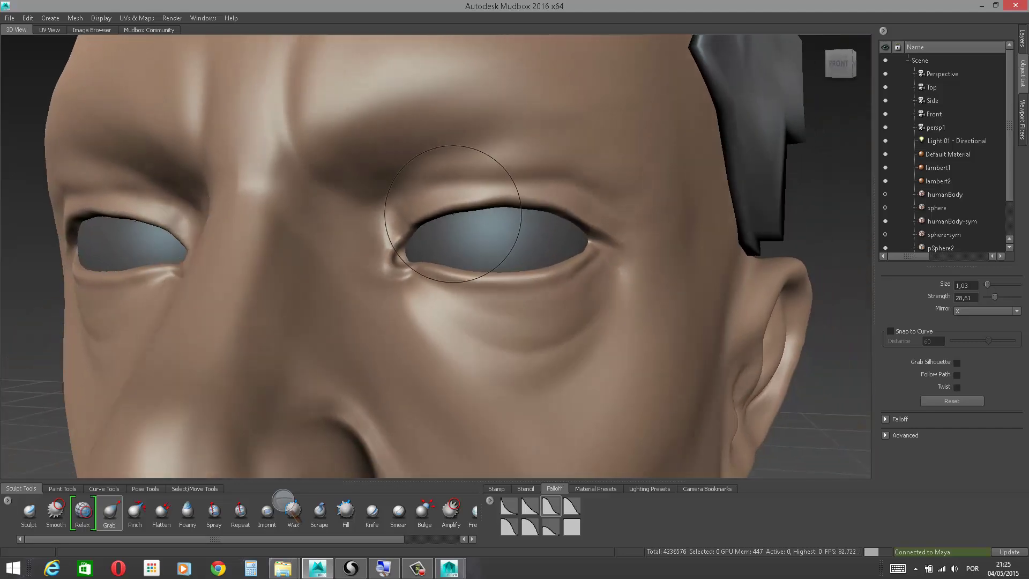
Step: Reduce the Grab brush to size 0.48, reshape the inner eye corners, and smooth the area around them
mouse_move(609, 203)
left_mouse_down("alt")
mouse_move(636, 205)
mouse_move(640, 266)
mouse_move(658, 301)
left_mouse_up("alt")
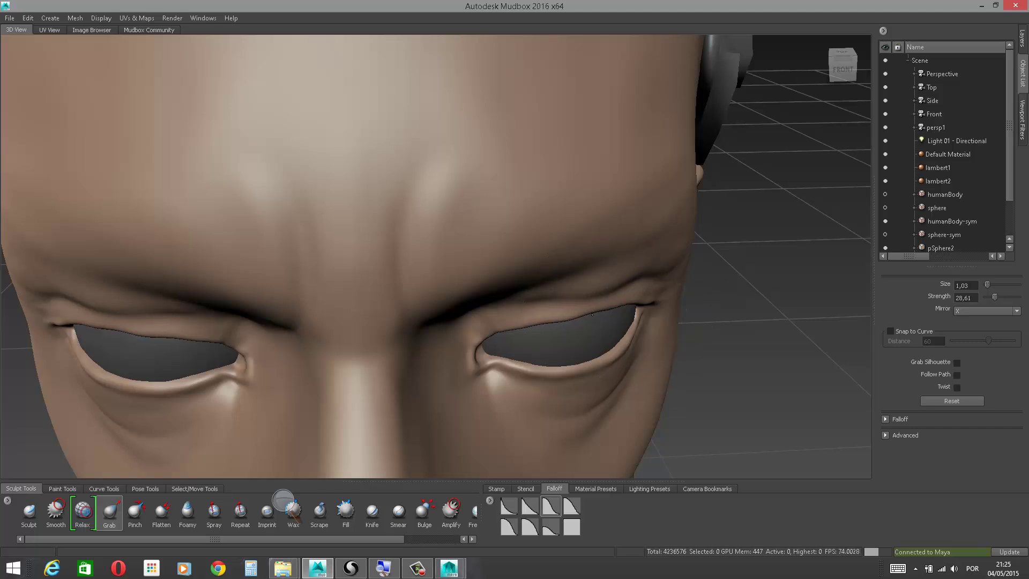
key("b")
left_click_drag(599, 303, 581, 316)
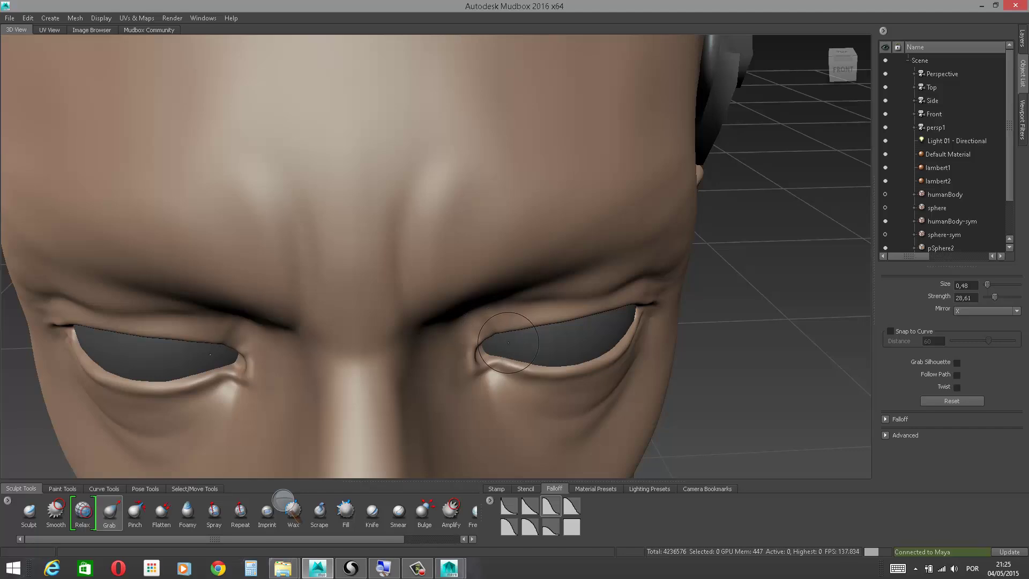
left_click_drag(508, 342, 493, 362)
left_click_drag(761, 278, 688, 249, "alt")
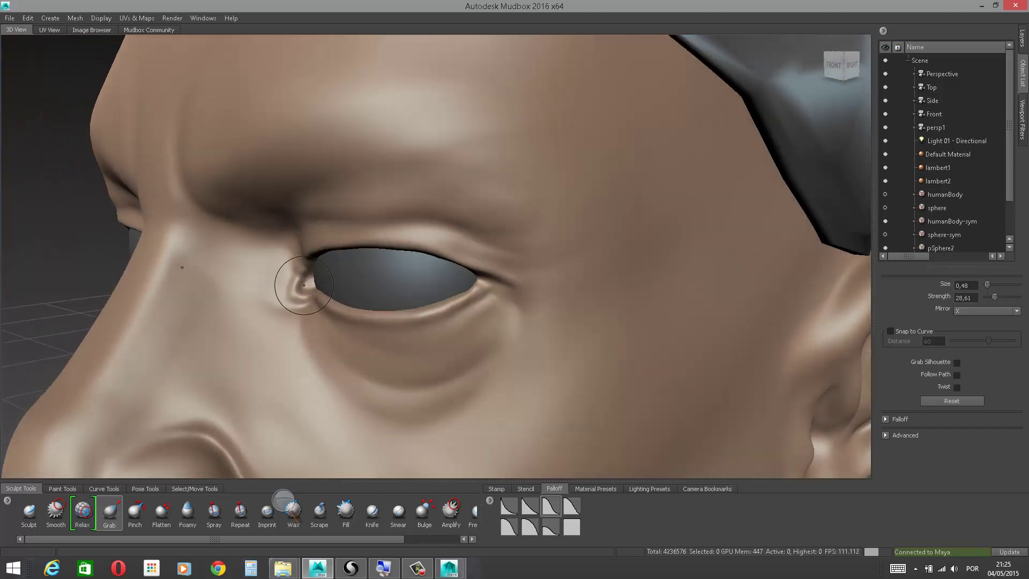
mouse_move(290, 294)
left_mouse_down()
mouse_move(296, 286)
mouse_move(280, 275)
mouse_move(296, 290)
left_mouse_up()
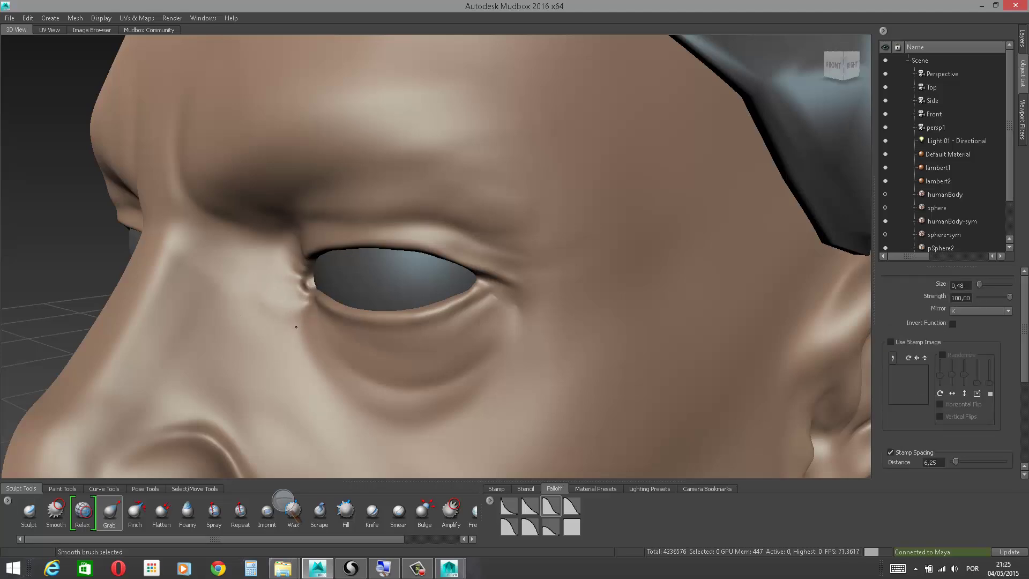
Step: Enlarge the brush to size 1.25, then adjust and smooth the outer eye corners
right_click_drag(526, 359, 614, 141, "alt")
right_click_drag(736, 163, 772, 177, "alt")
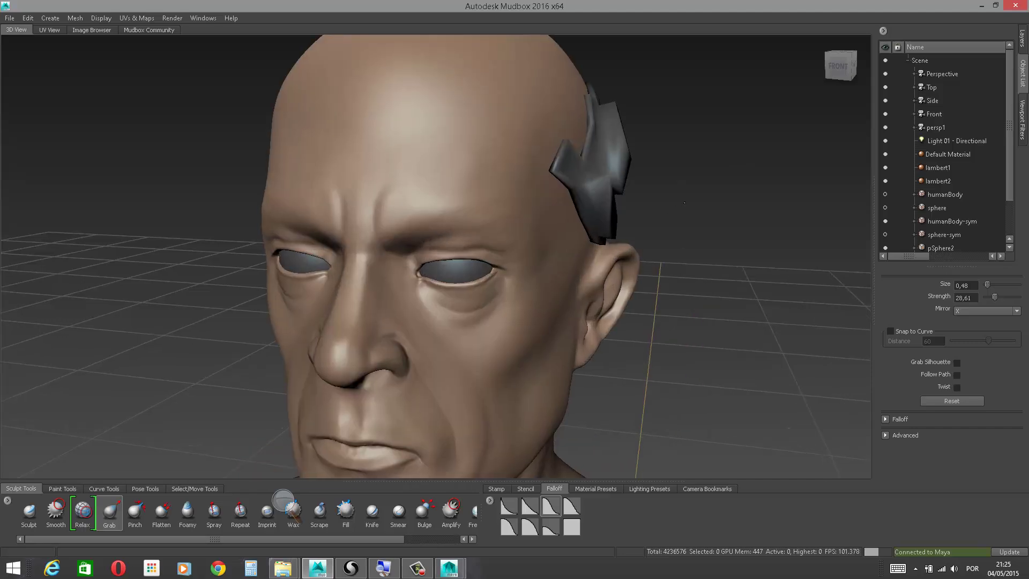
left_click_drag(429, 257, 499, 244, "alt")
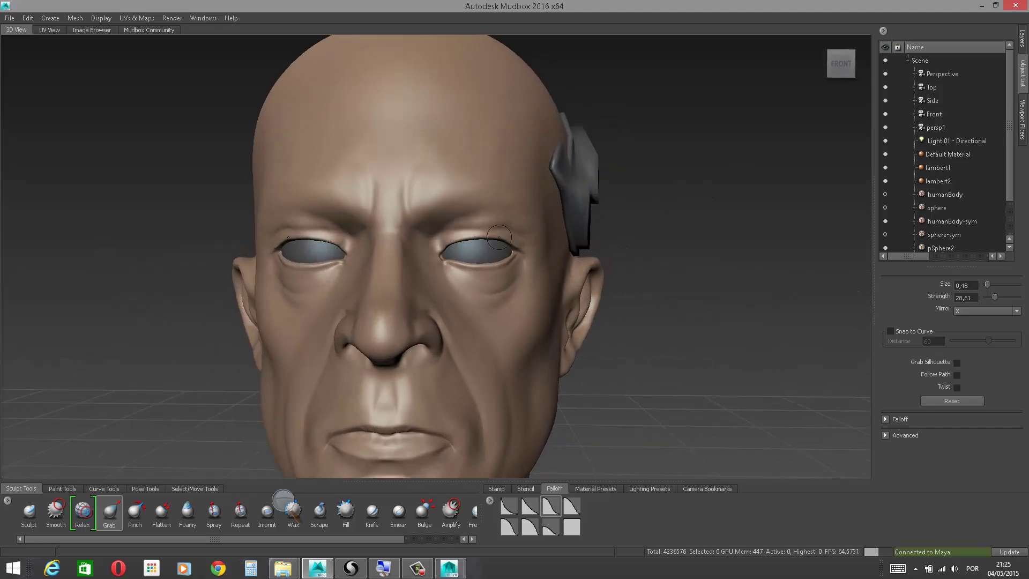
key("b")
left_click_drag(517, 245, 528, 256)
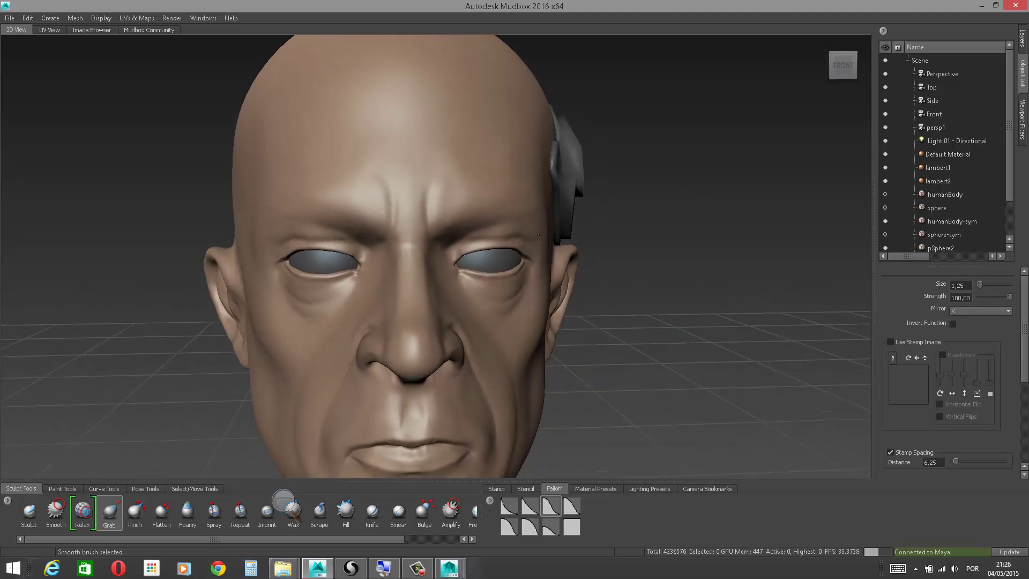
Step: Make a small Grab adjustment around the eye from an angled view and return to the front view
right_click_drag(745, 141, 708, 121, "alt")
left_click_drag(707, 121, 764, 129, "alt")
right_click_drag(665, 225, 684, 236, "alt")
left_click_drag(684, 235, 554, 230, "alt")
right_click_drag(555, 230, 611, 254, "alt")
left_click_drag(187, 206, 201, 248, "alt")
left_click_drag(420, 321, 408, 321)
left_click(839, 70)
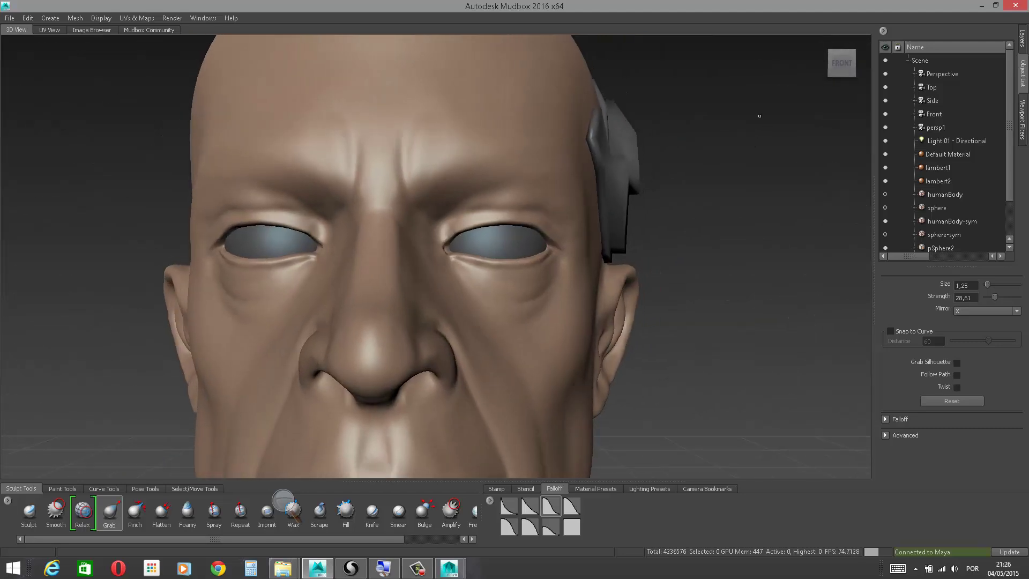
Step: Build up the area between the brows and upper eyelids with the Sculpt brush at size 1.25, and smooth it
left_click(40, 510)
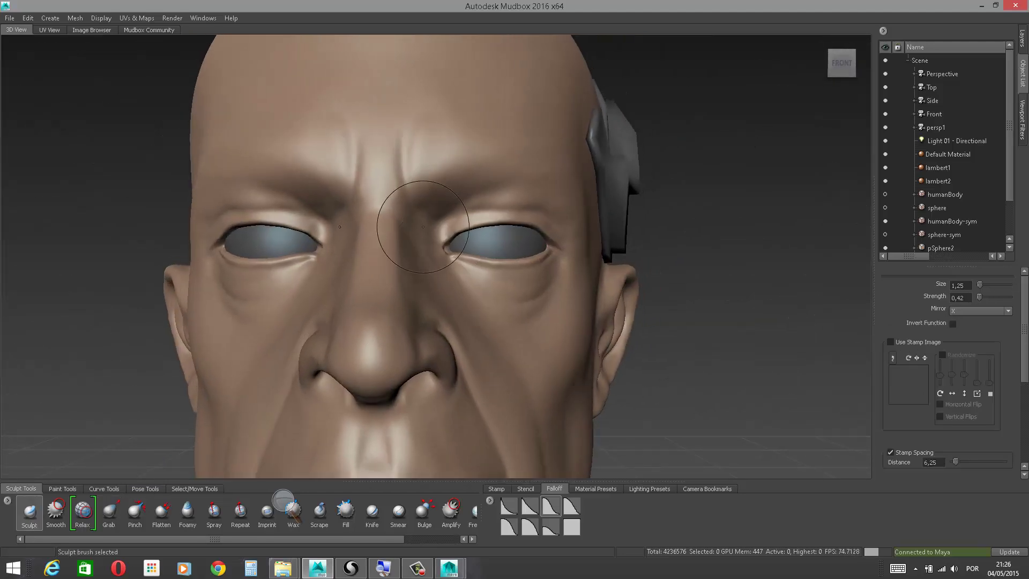
mouse_move(439, 226)
left_mouse_down()
mouse_move(470, 210)
mouse_move(470, 198)
mouse_move(459, 199)
left_mouse_up()
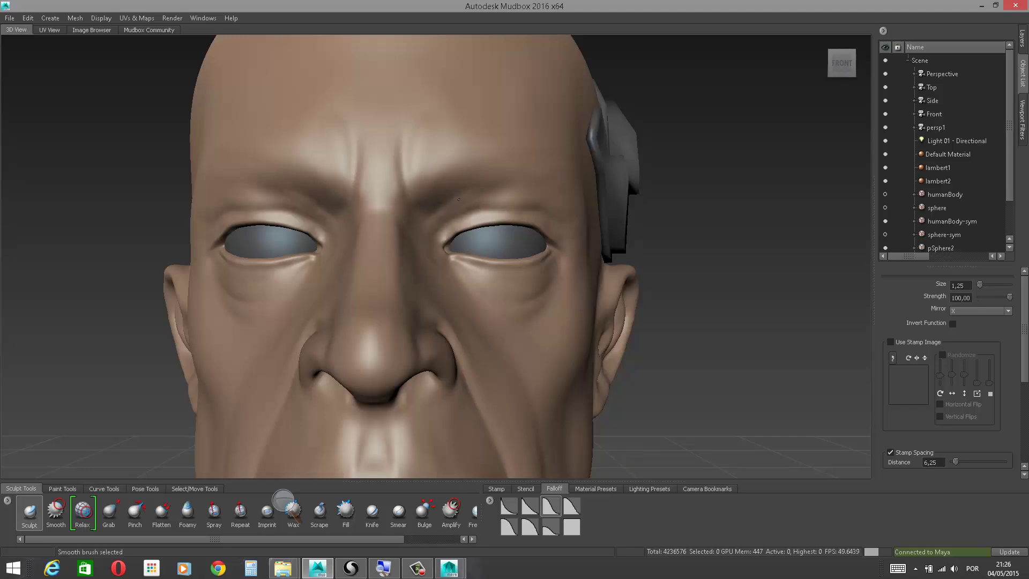
mouse_move(694, 172)
left_mouse_down("alt")
mouse_move(717, 187)
mouse_move(621, 202)
left_mouse_up("alt")
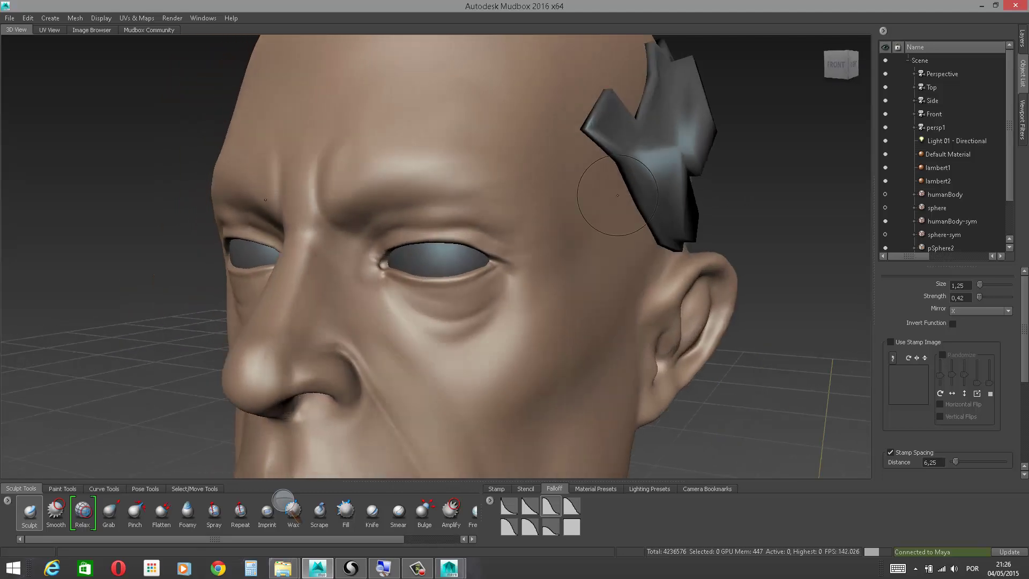
left_click_drag(373, 238, 397, 228)
left_click_drag(479, 225, 491, 229)
left_click_drag(351, 211, 502, 210)
left_click_drag(384, 189, 441, 234, "shift")
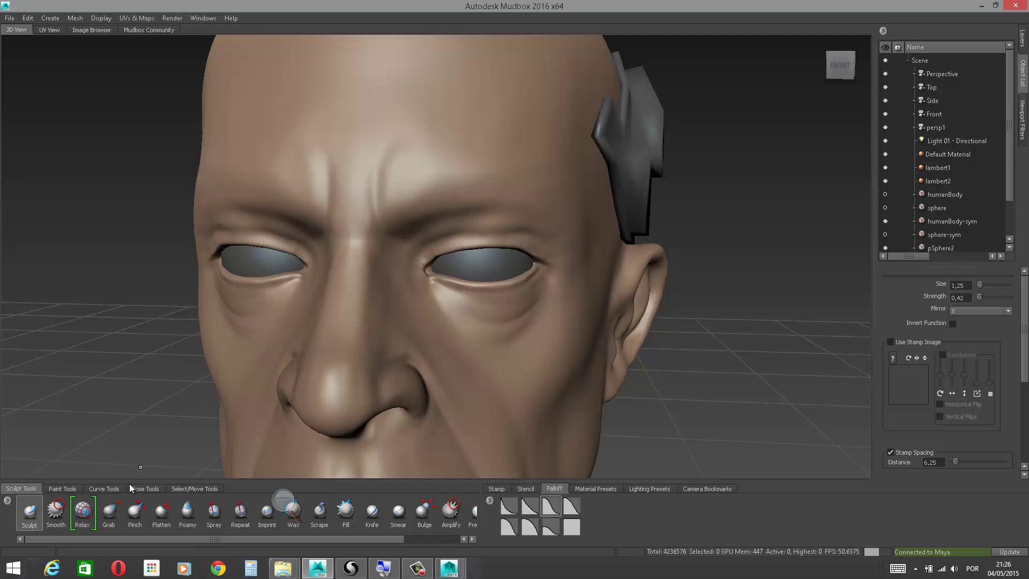
Step: Reduce the Grab brush to size 0.84 and adjust the upper eyelids' curve over the eyeballs
left_click(109, 512)
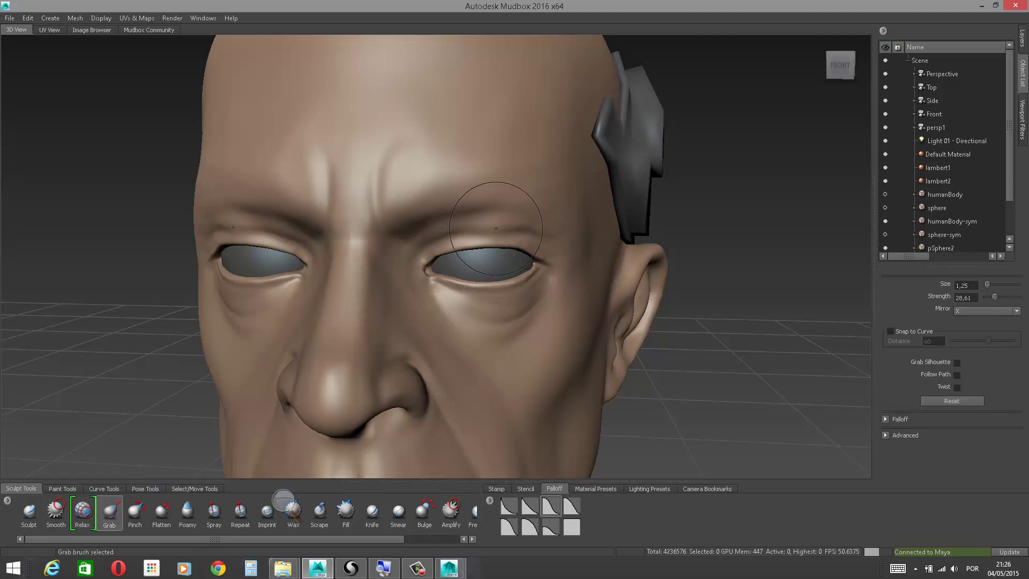
key("b")
left_click_drag(496, 230, 488, 232)
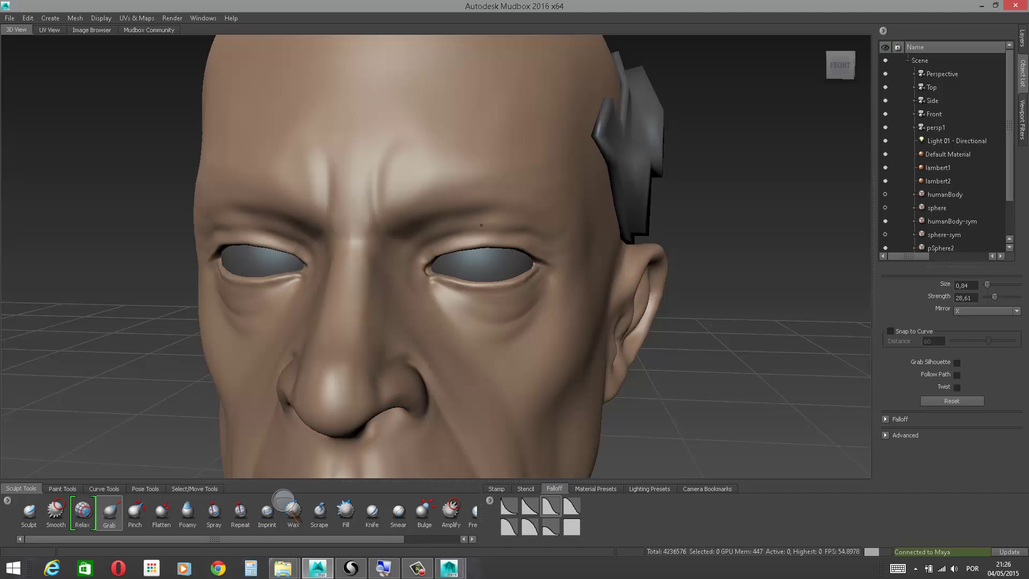
left_click_drag(493, 244, 492, 247)
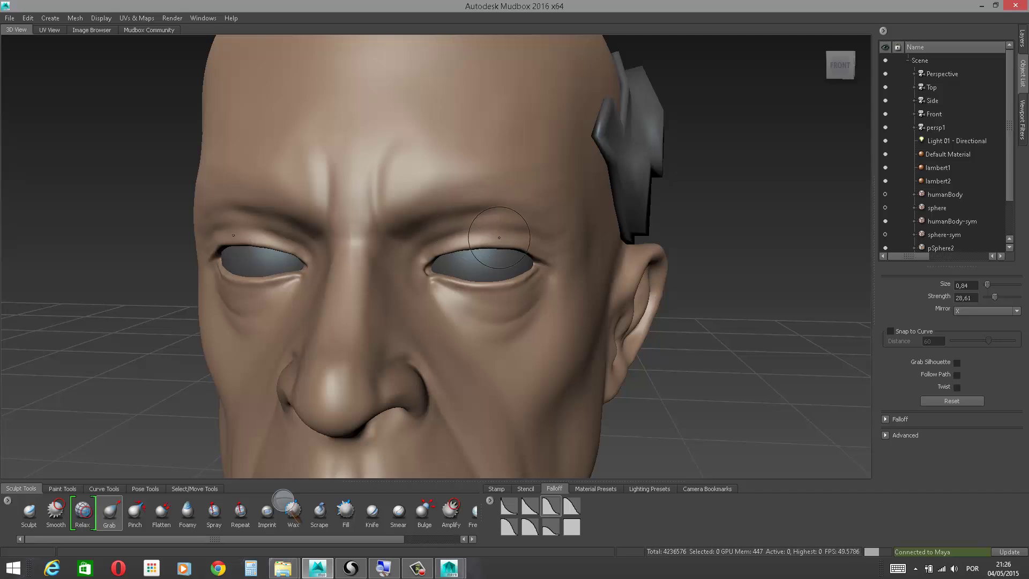
left_click_drag(504, 241, 507, 244)
left_click_drag(632, 215, 783, 178, "alt")
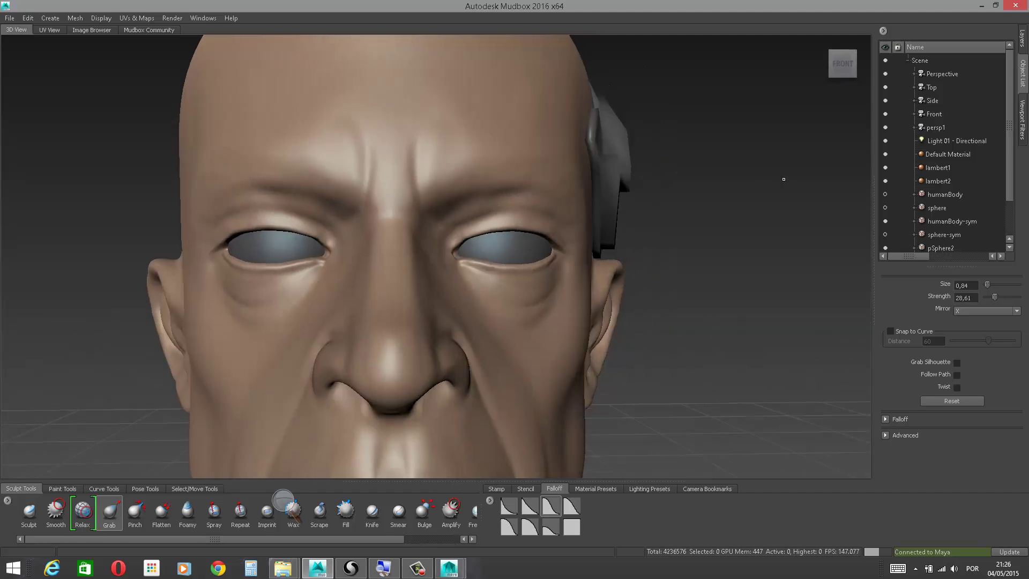
Step: Carve the crease above the upper eyelids with the Knife brush and smooth around it
left_click(353, 516)
left_click(377, 515)
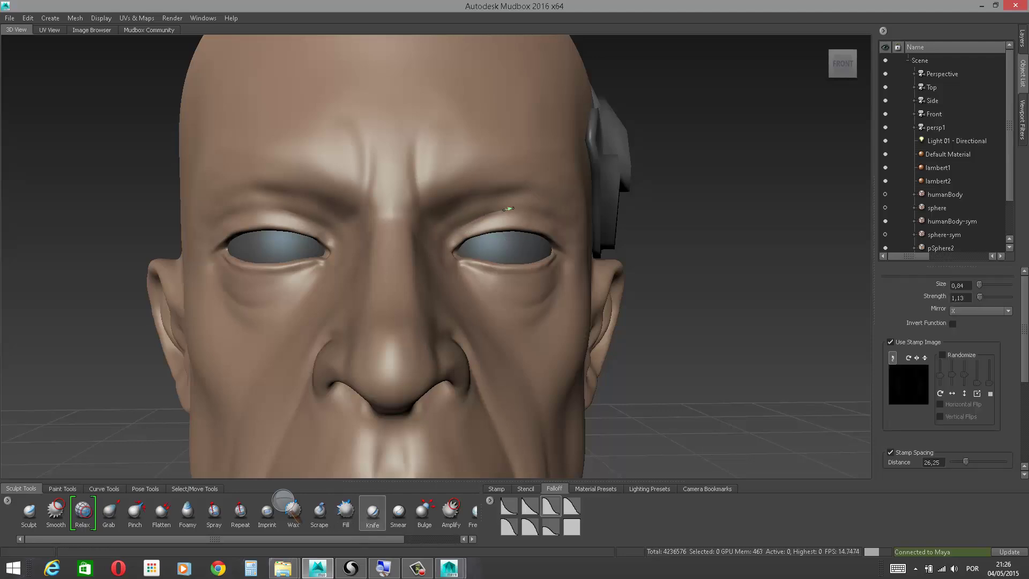
left_click_drag(689, 206, 560, 224, "alt")
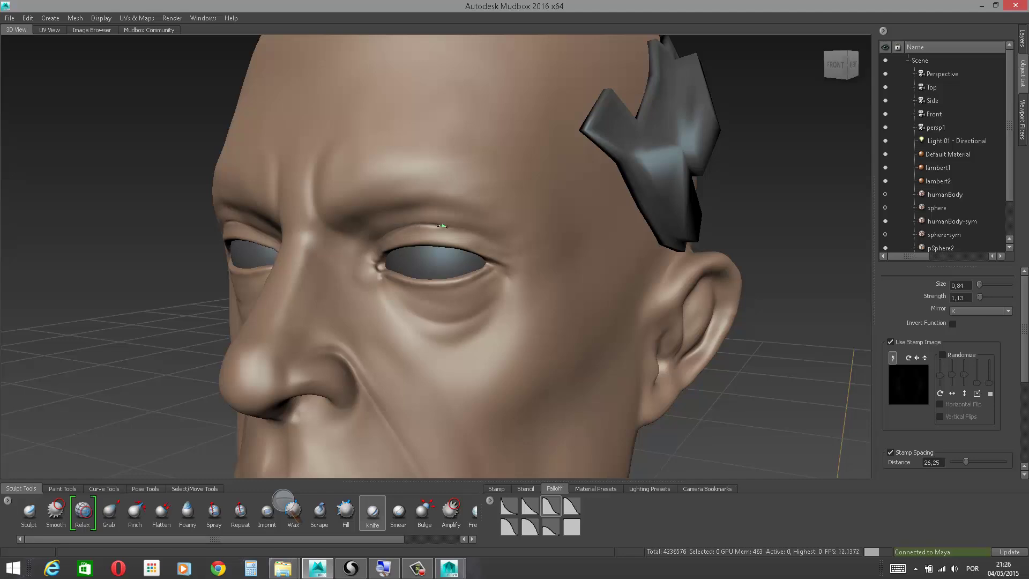
left_click_drag(298, 217, 542, 221, "alt")
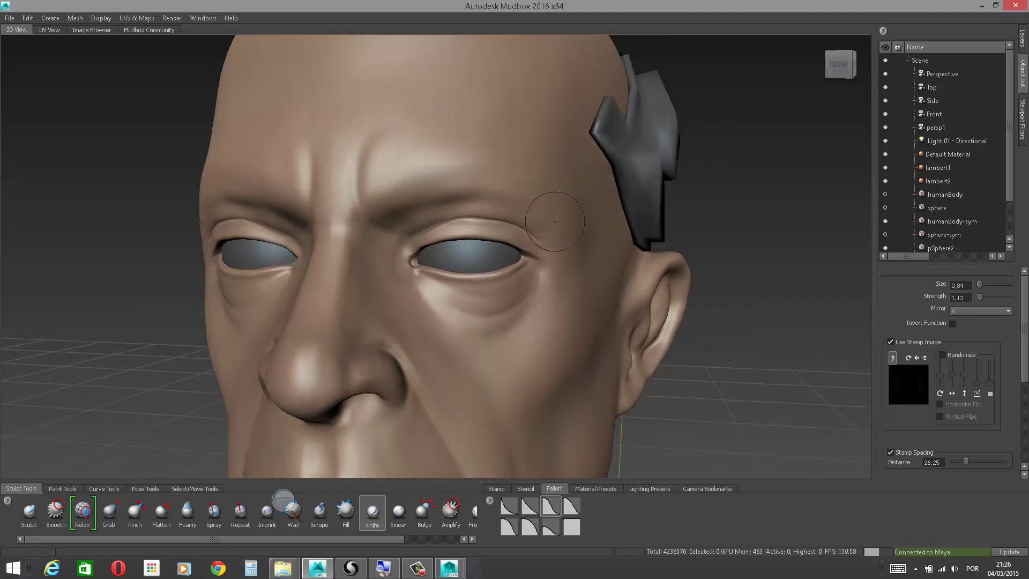
key("shift")
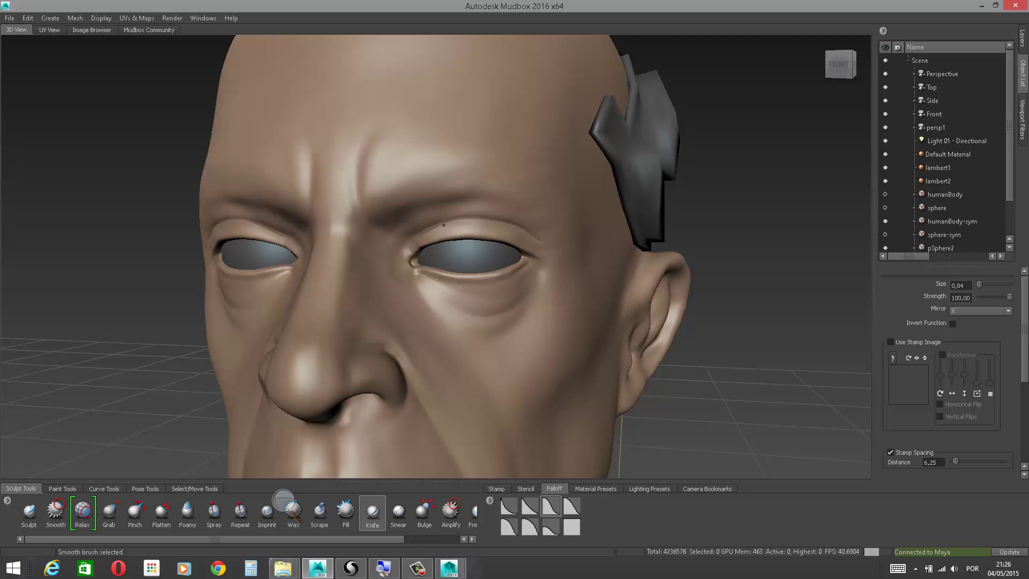
mouse_move(411, 235)
left_mouse_down("alt")
mouse_move(477, 240)
mouse_move(462, 233)
left_mouse_up("alt")
Step: Sculpt the skin fold over the upper eyelid toward the outer eye corner, working from a side view
left_click(29, 513)
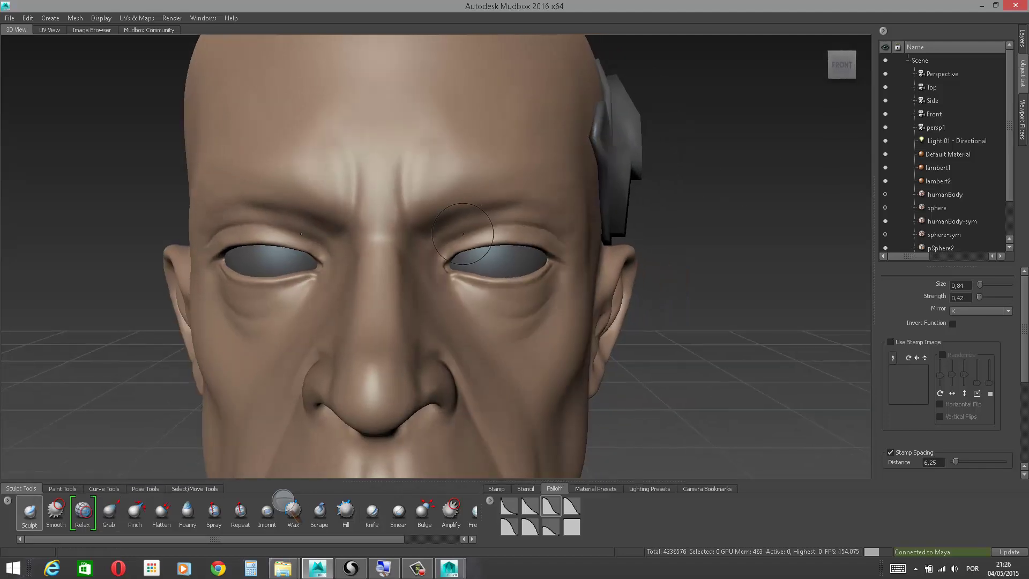
left_click_drag(670, 237, 556, 225, "alt")
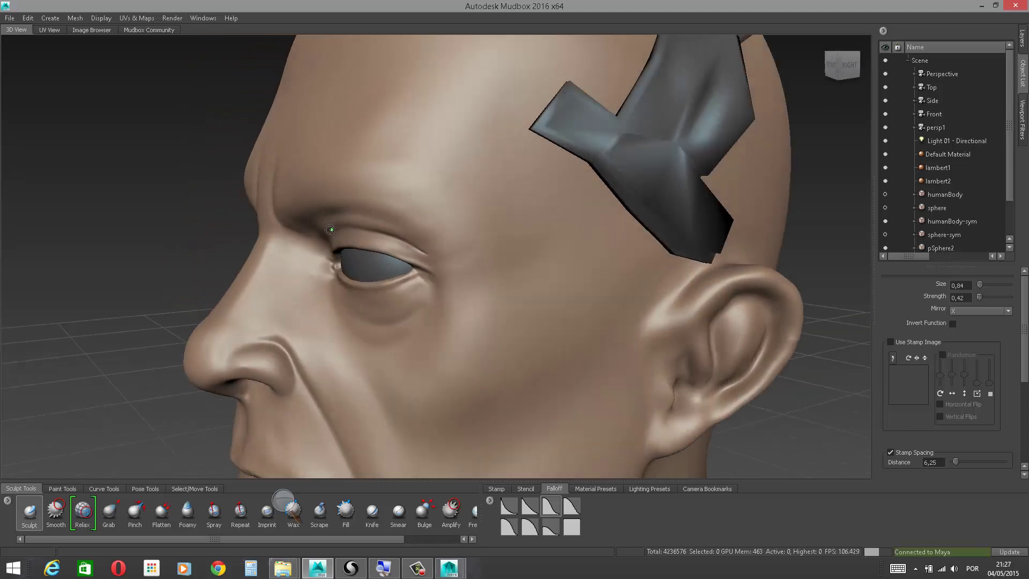
left_click_drag(360, 220, 430, 256)
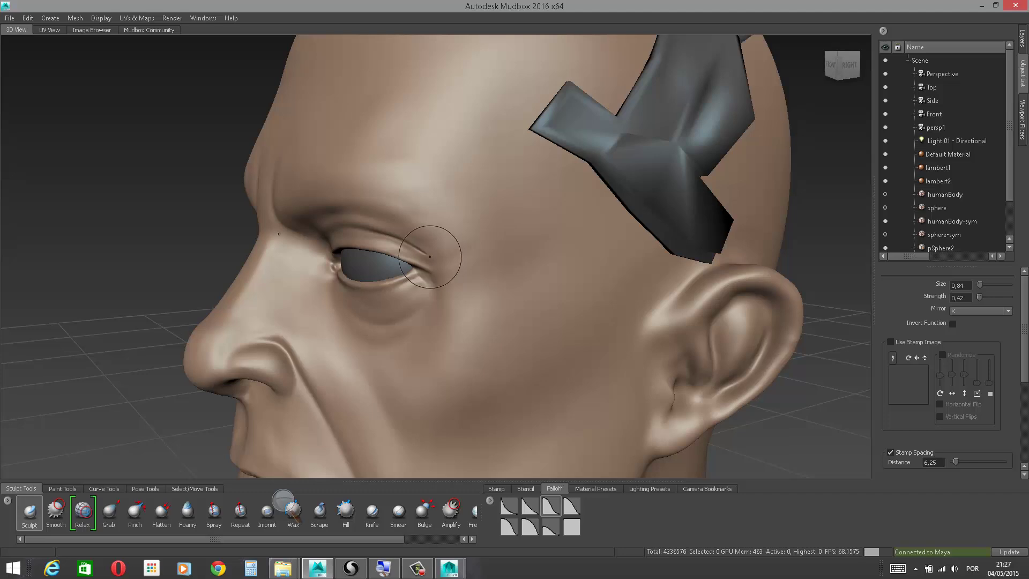
left_click_drag(836, 193, 916, 199, "alt")
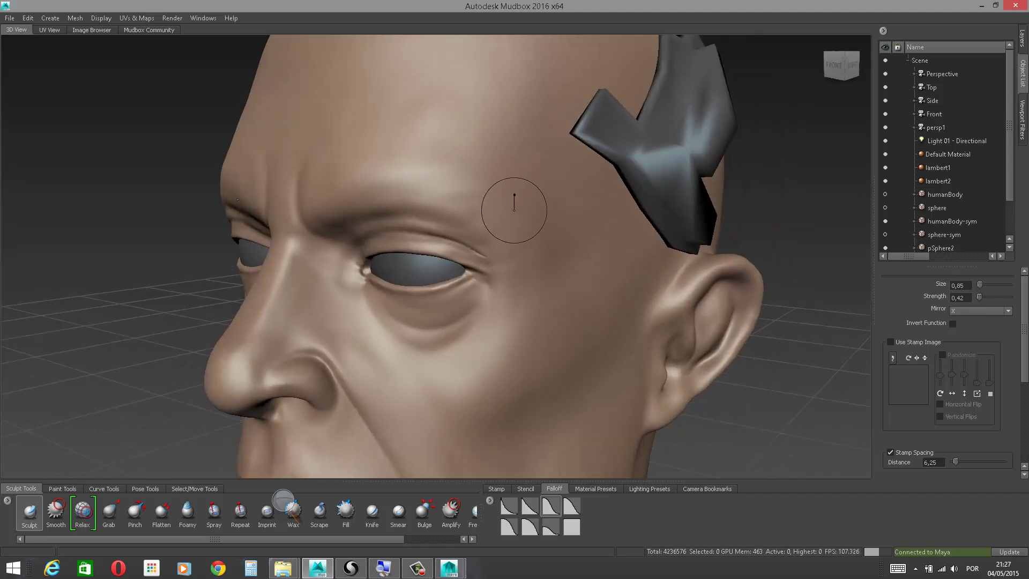
Step: Enlarge the Sculpt brush to size 1.28, build up the brow ridge above the eyes, and smooth it
left_click_drag(514, 210, 586, 196)
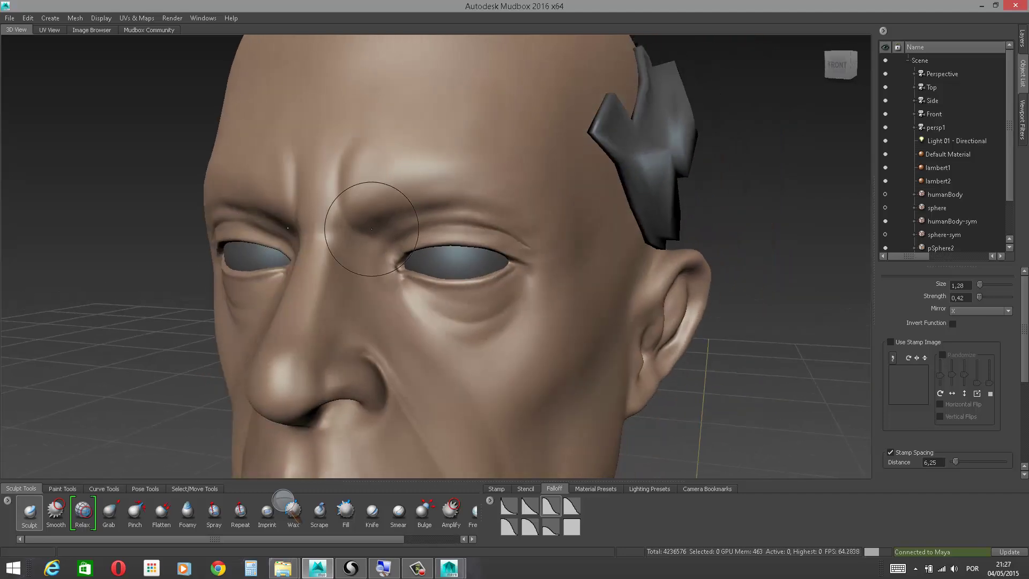
mouse_move(370, 229)
left_mouse_down()
mouse_move(519, 169)
mouse_move(498, 160)
mouse_move(391, 197)
left_mouse_up()
left_click_drag(489, 152, 363, 217)
mouse_move(453, 158)
left_mouse_down()
mouse_move(403, 189)
mouse_move(432, 174)
left_mouse_up()
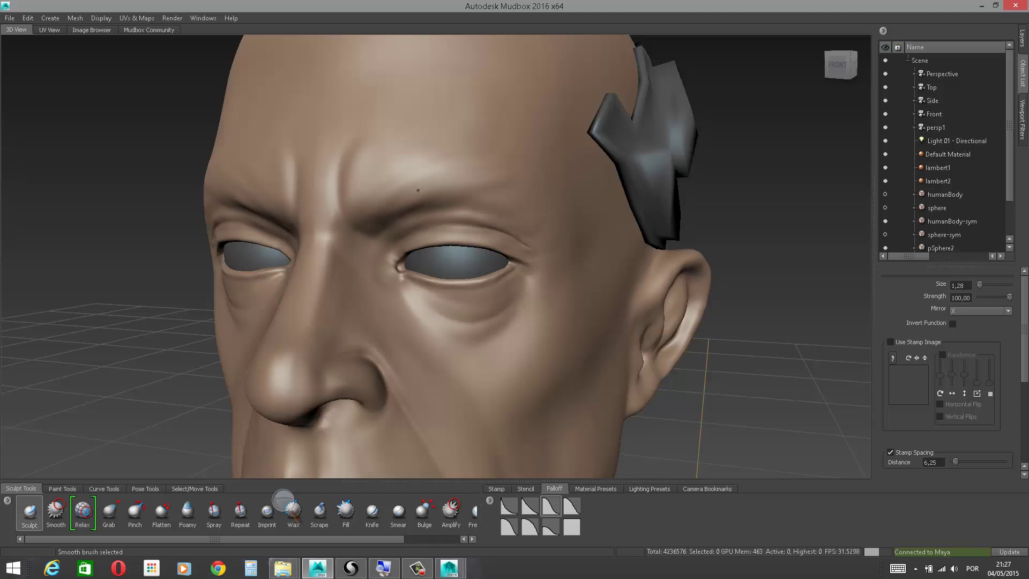
left_click_drag(379, 224, 367, 235, "shift")
Step: Add volume to the inner brows beside the frown lines with short Sculpt strokes, and smooth the result
mouse_move(365, 236)
left_mouse_down()
mouse_move(403, 212)
mouse_move(373, 222)
left_mouse_up()
left_click_drag(351, 177, 350, 186)
left_click_drag(366, 228, 369, 231)
left_click_drag(355, 196, 361, 216)
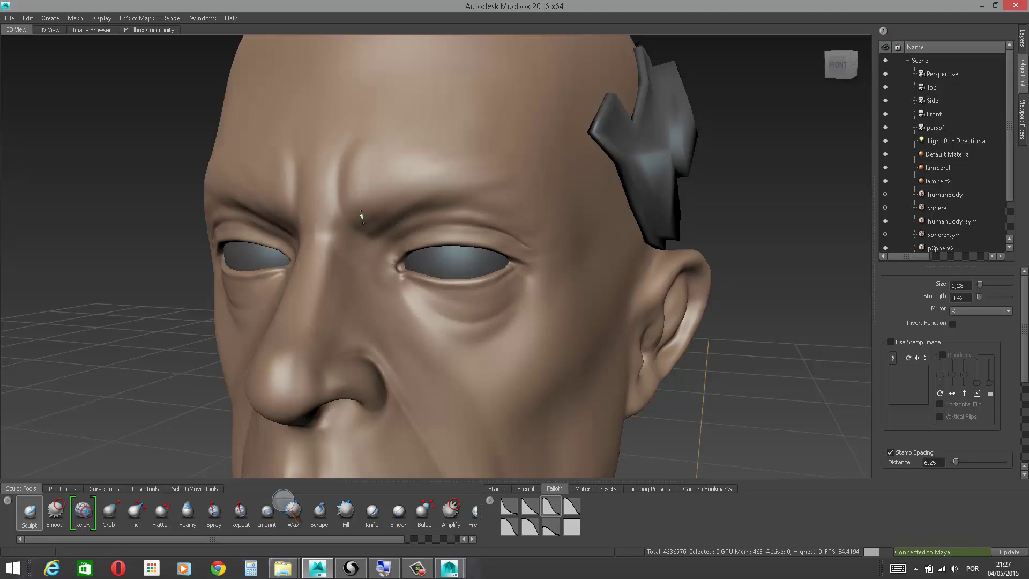
left_click_drag(385, 173, 372, 194)
left_click_drag(380, 205, 402, 182)
left_click_drag(390, 173, 374, 194, "shift")
left_click_drag(816, 168, 721, 190, "alt")
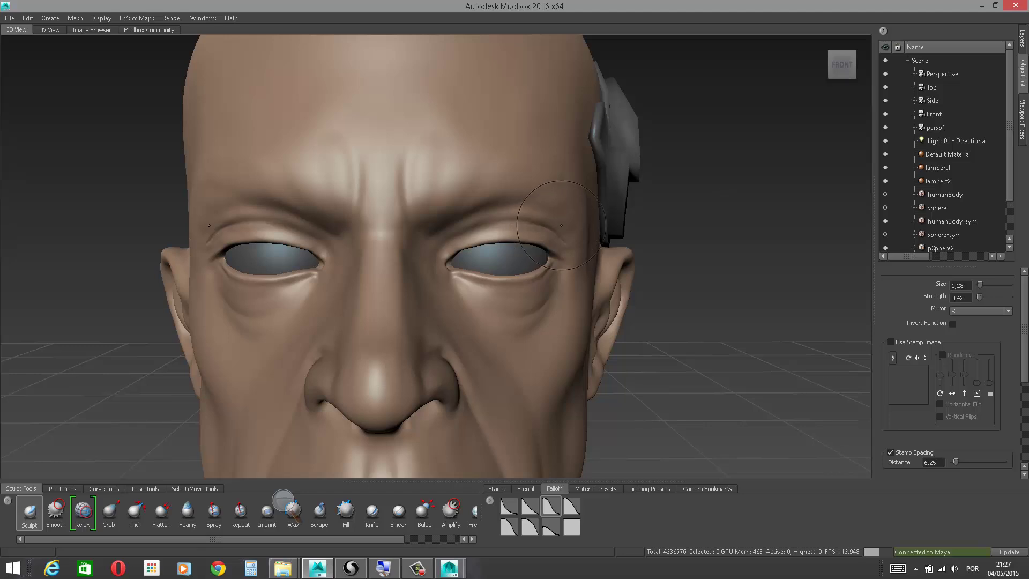